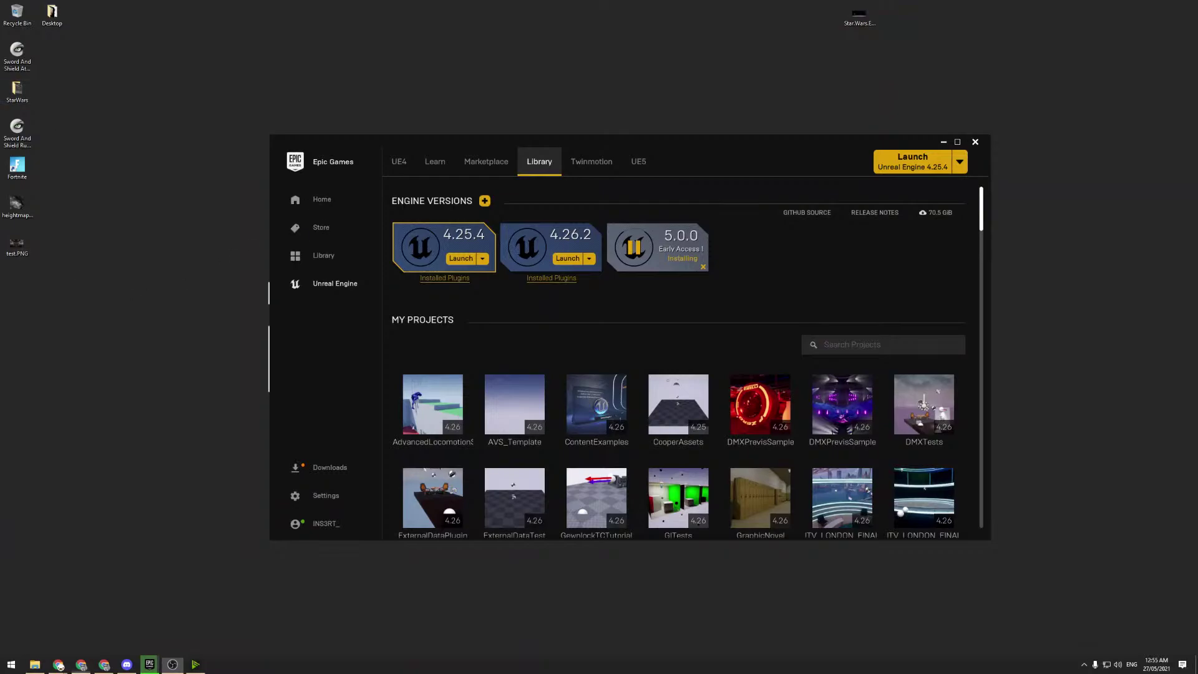
- Select all the file and folder icons on the desktop and remove them so the desktop is empty
left_click_drag(73, 294, 0, 18)
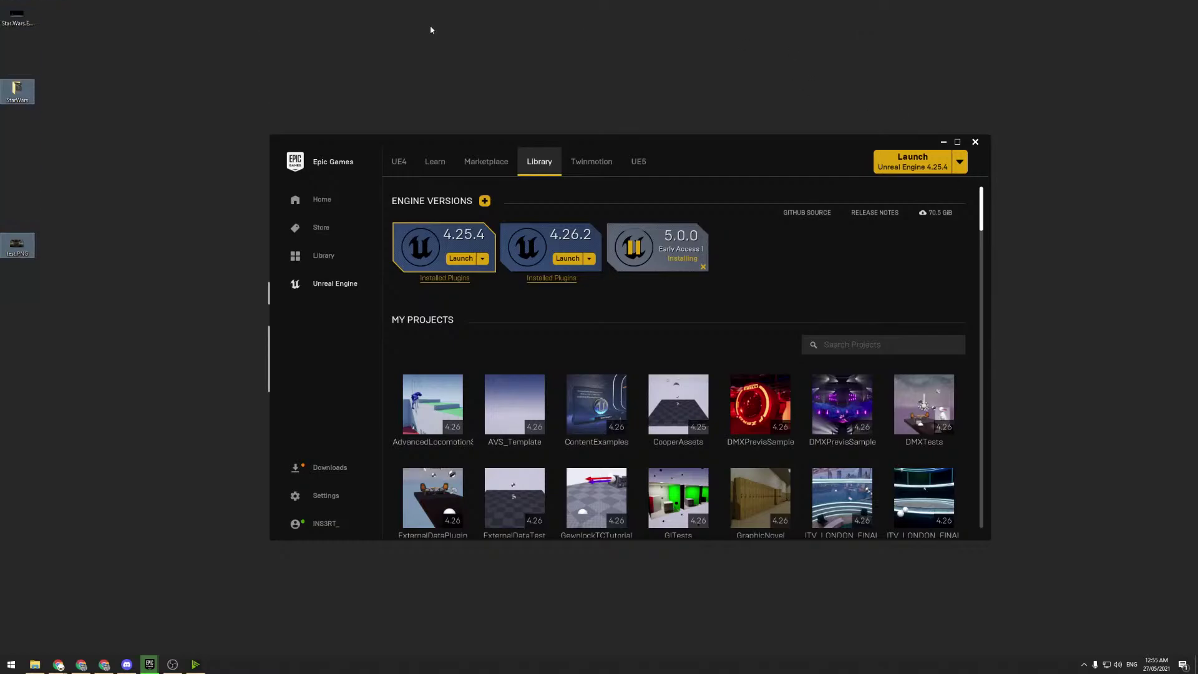
left_click_drag(134, 267, 0, 1)
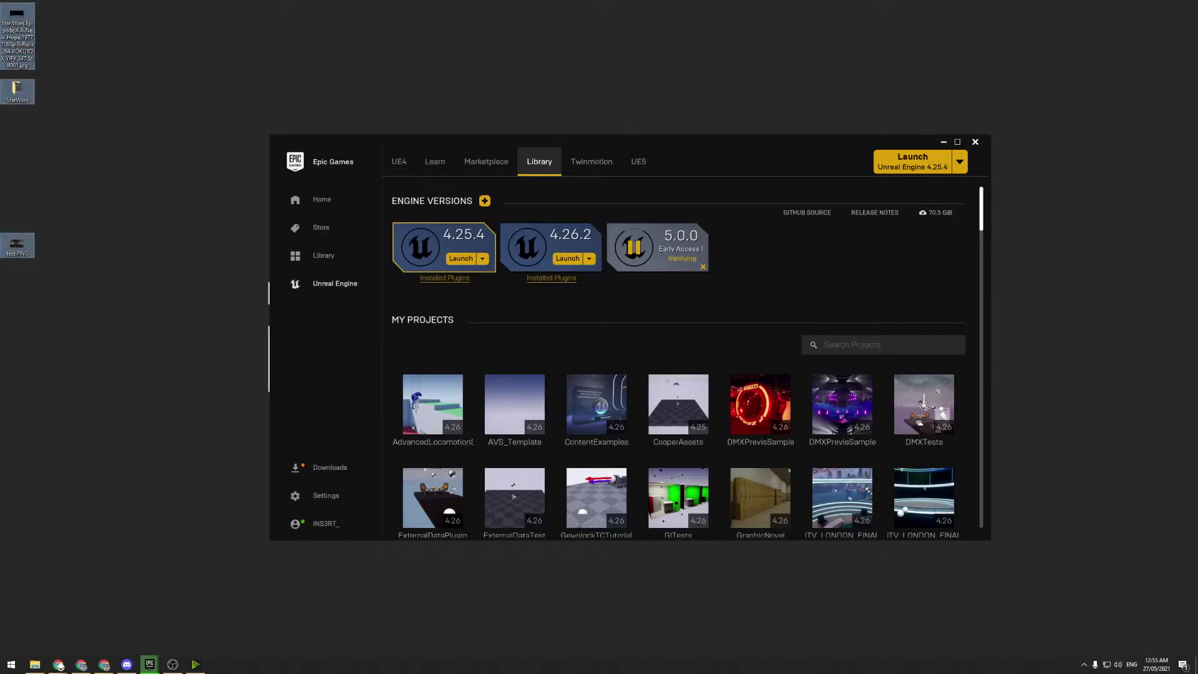
key("Delete")
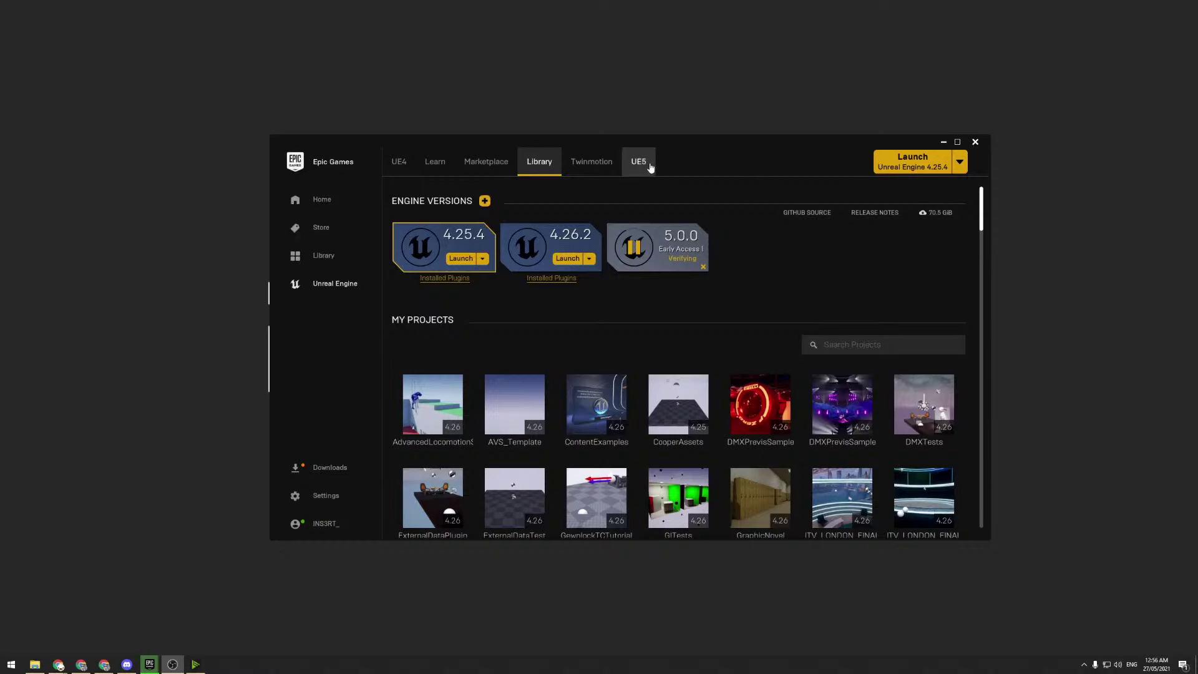
- Move the launcher window higher on the desktop and open the list of download tasks to check the UE5 Early Access installation
left_click_drag(650, 167, 574, 150)
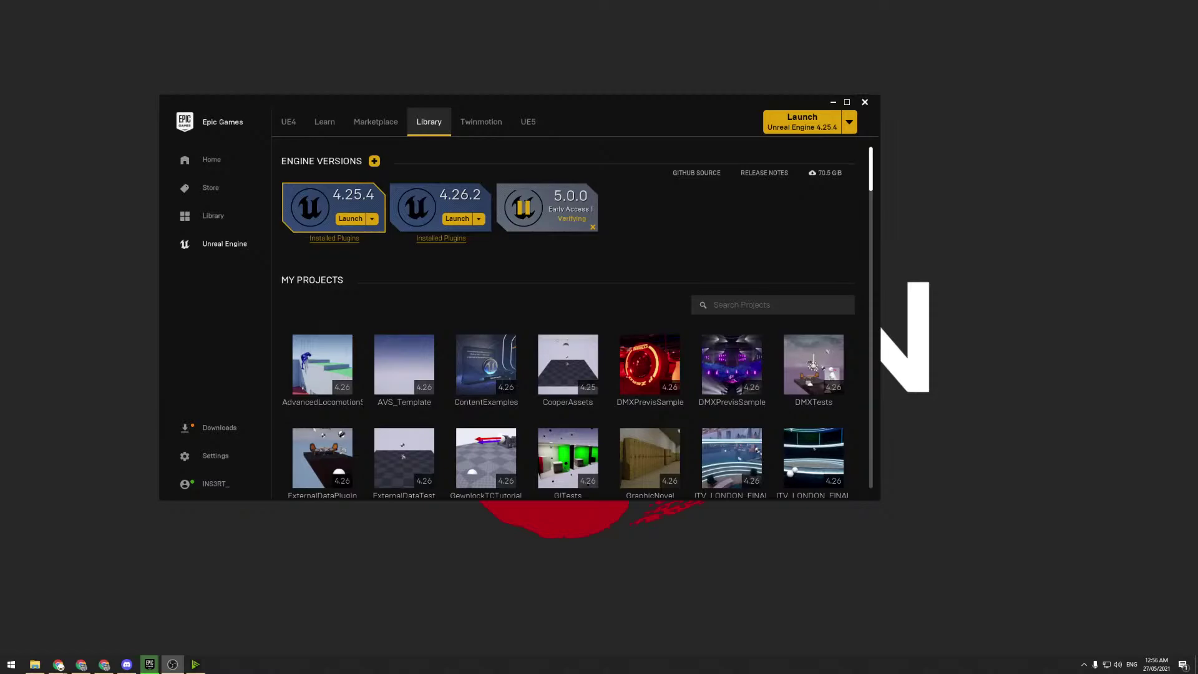
mouse_move(529, 108)
left_mouse_down()
mouse_move(541, 116)
mouse_move(550, 99)
left_mouse_up()
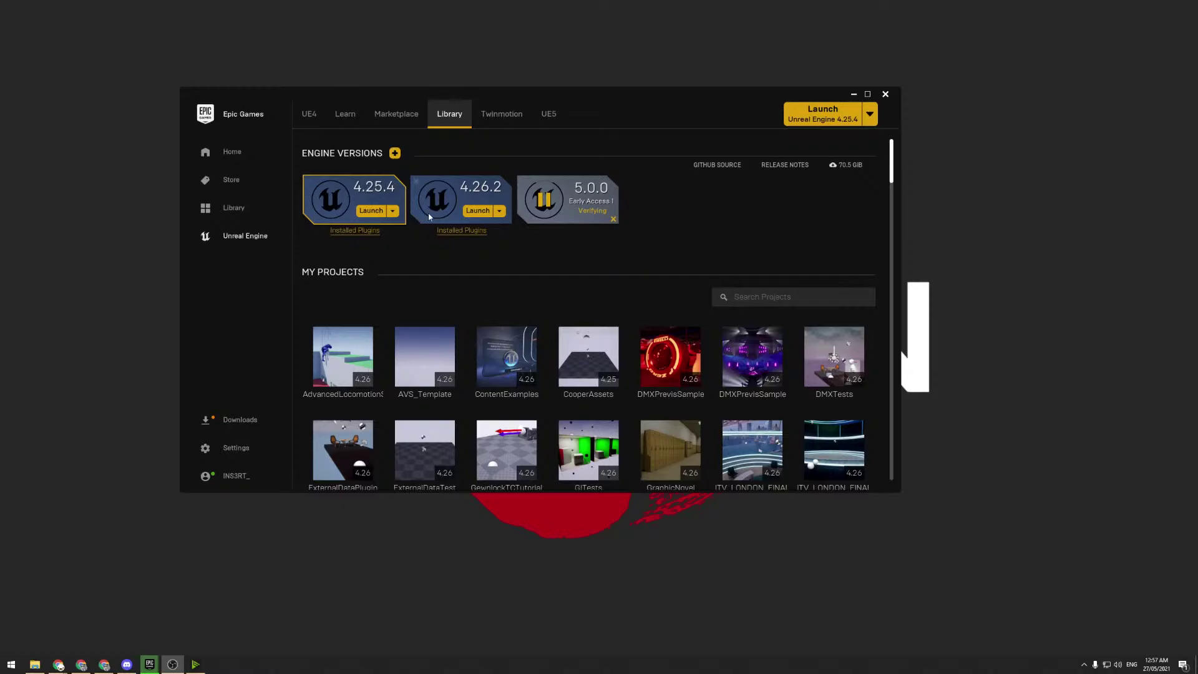
left_click(239, 420)
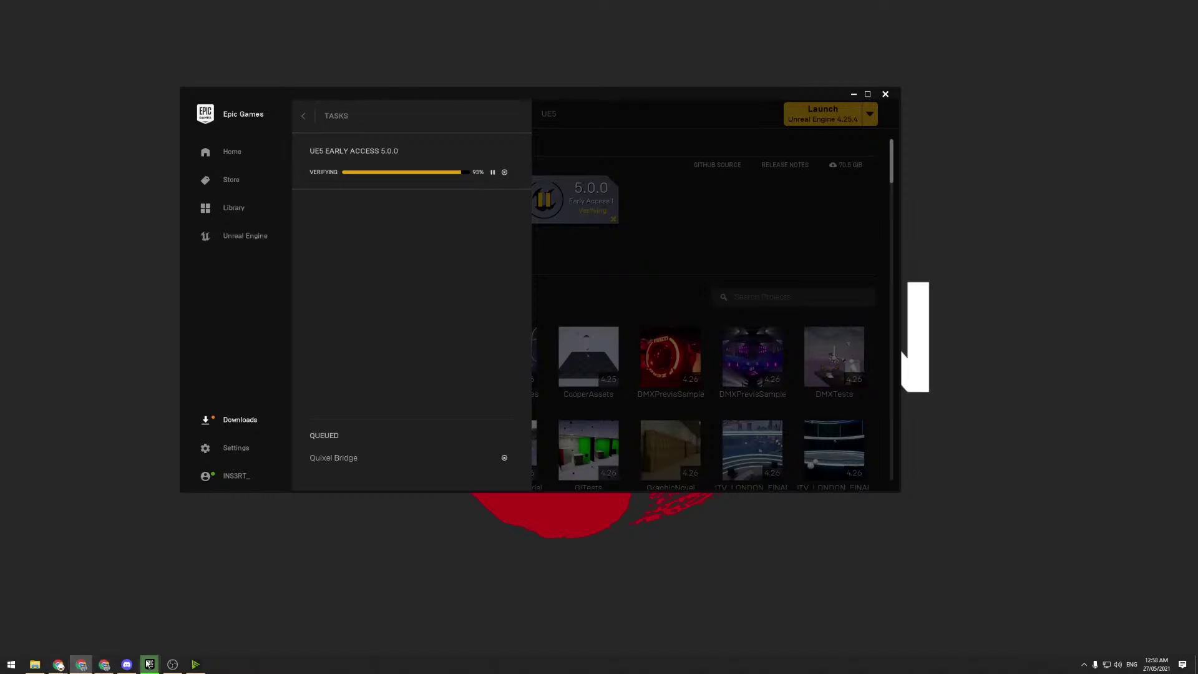
- Switch to Chrome with the Unreal Engine 5 Early Access Release Notes and position its window over the launcher
left_click(172, 665)
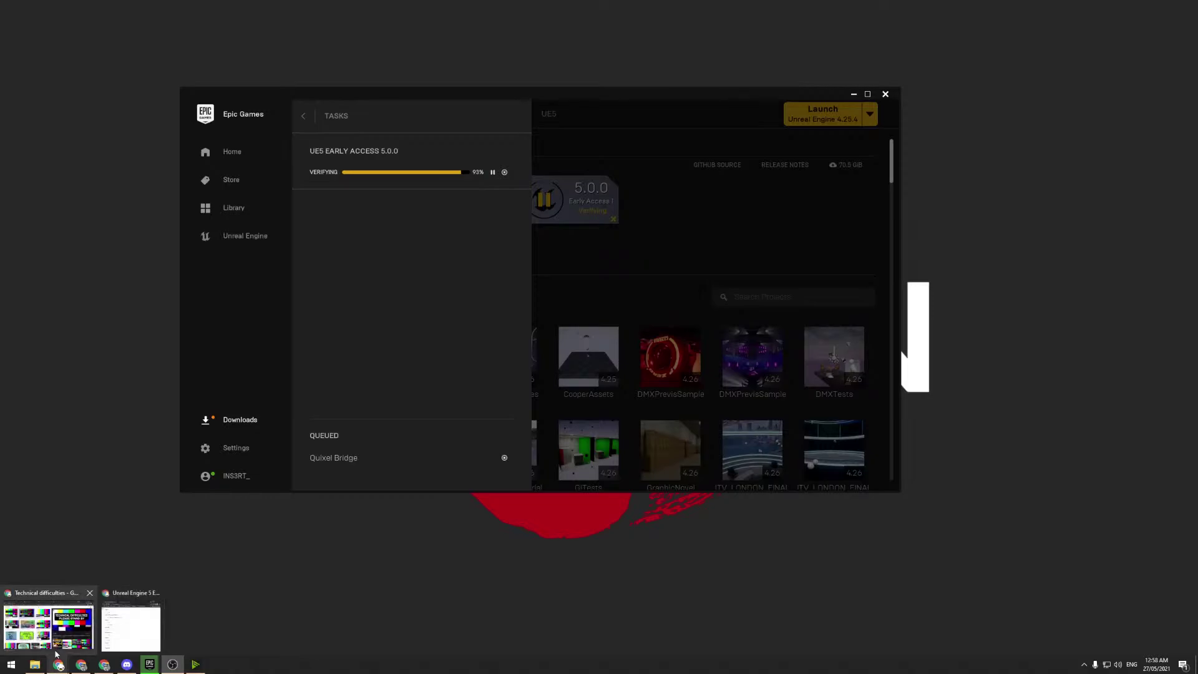
left_click(109, 662)
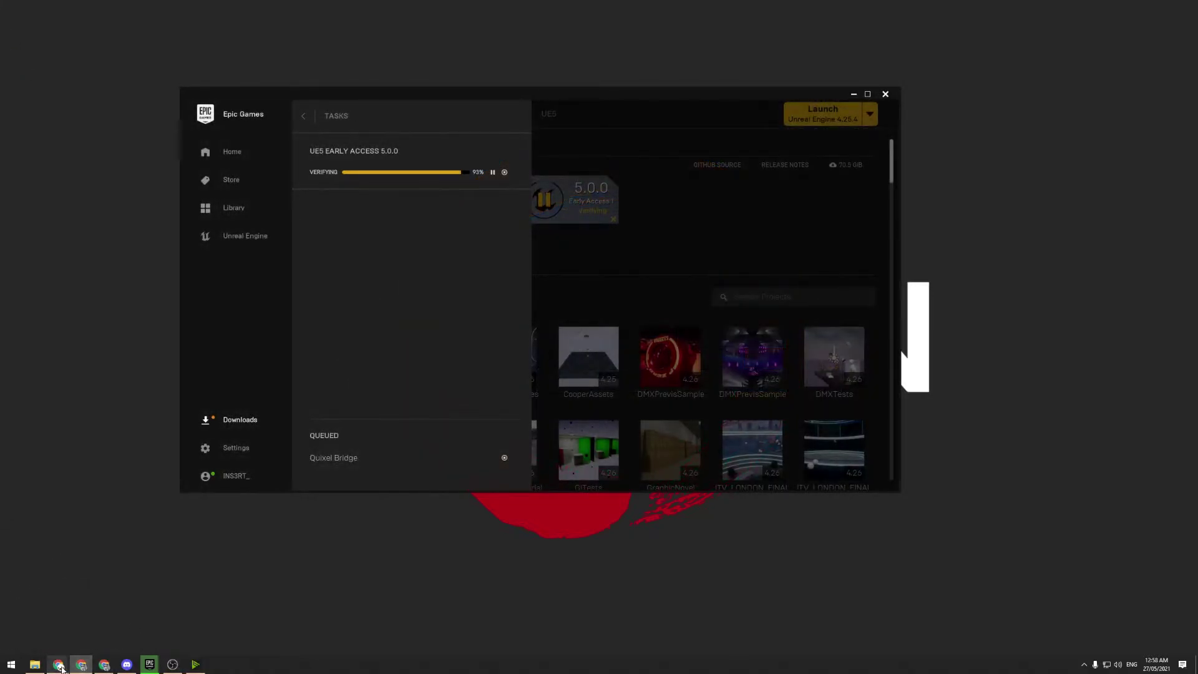
left_click(58, 665)
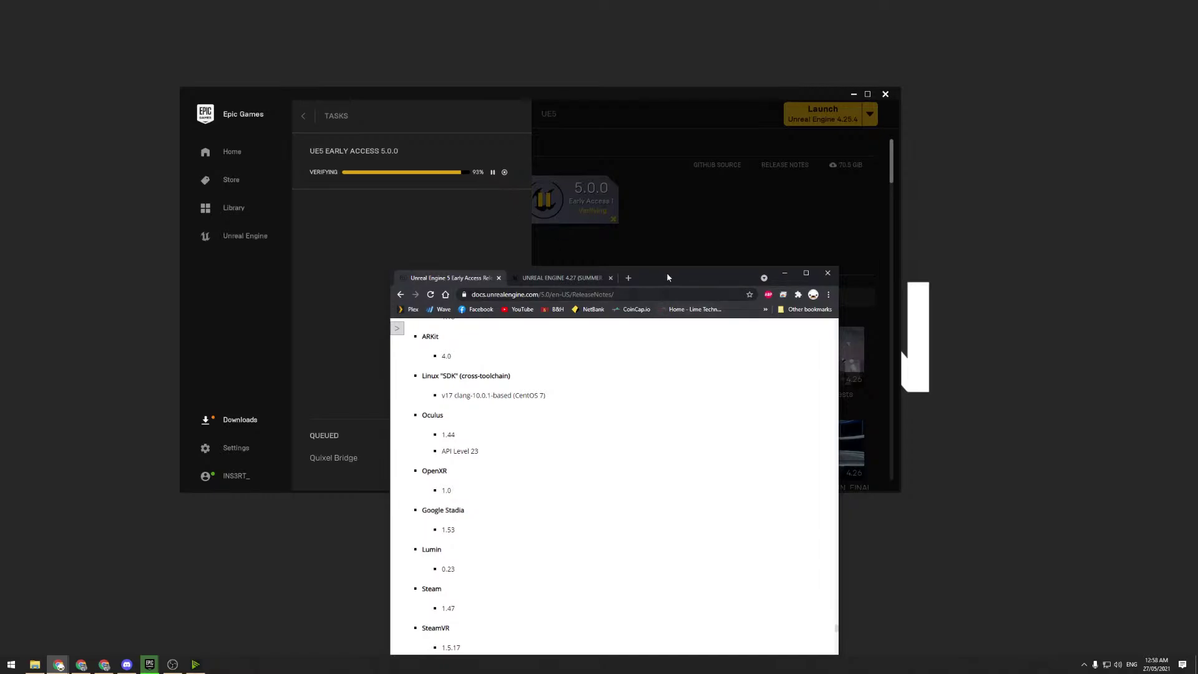
left_click_drag(666, 277, 759, 89)
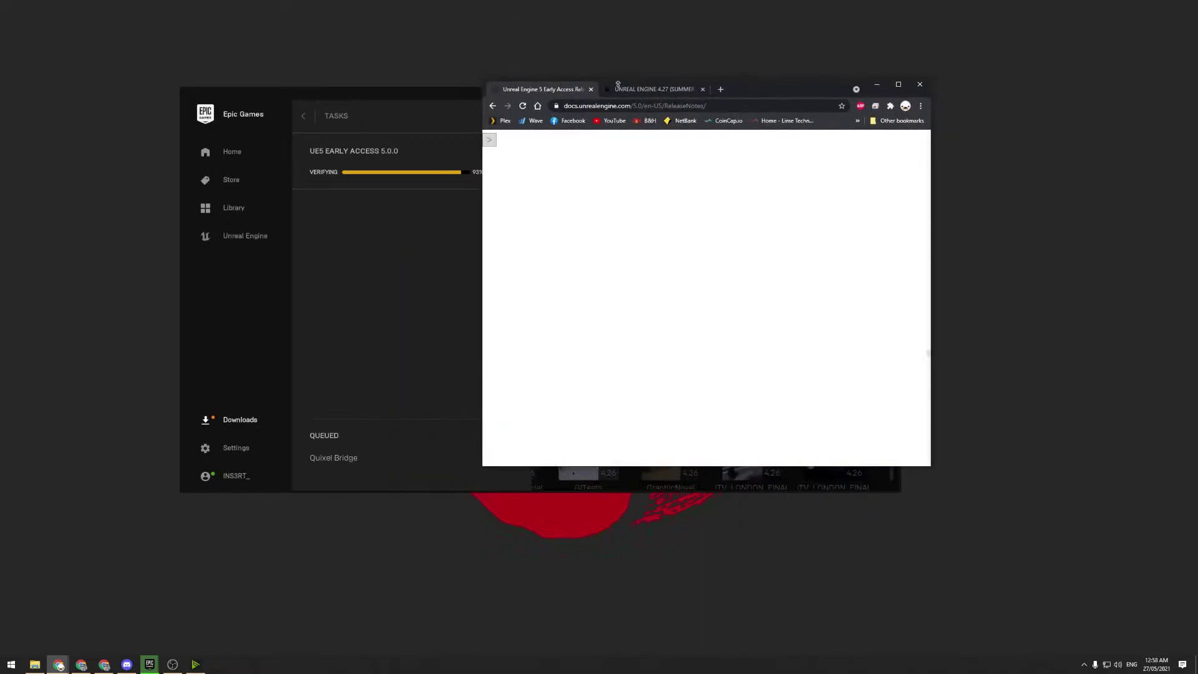
left_click_drag(742, 86, 602, 283)
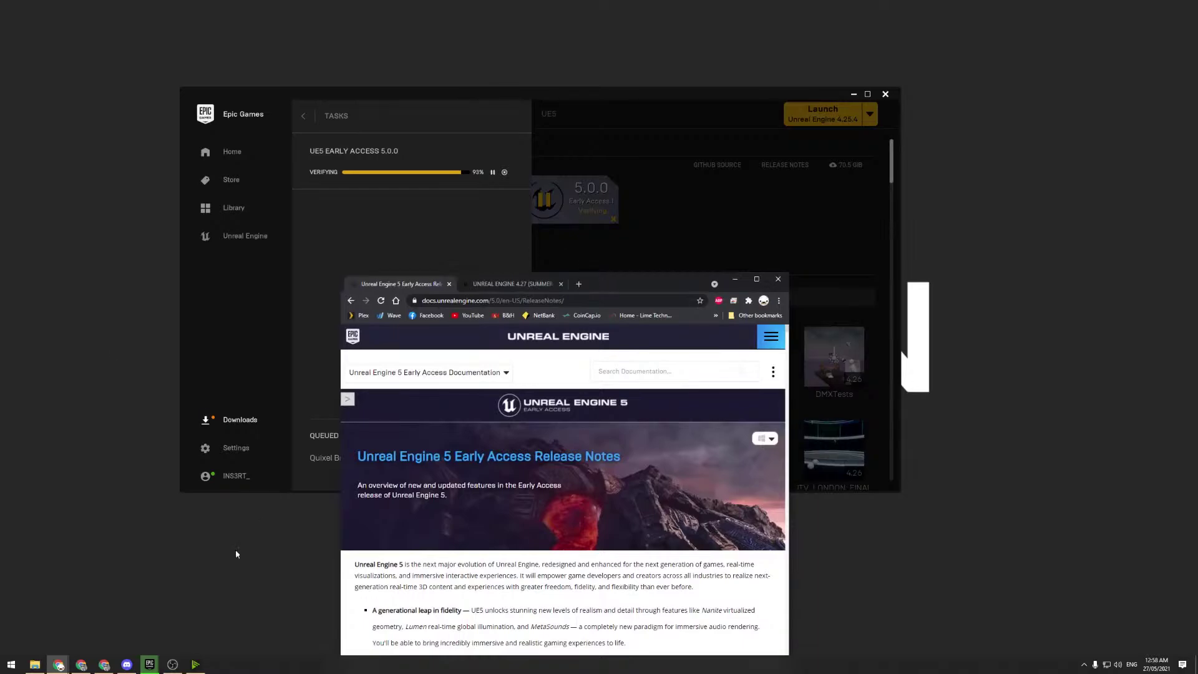
- Open the system calendar for May 2021 and look at the weeks following the current date
left_click(172, 663)
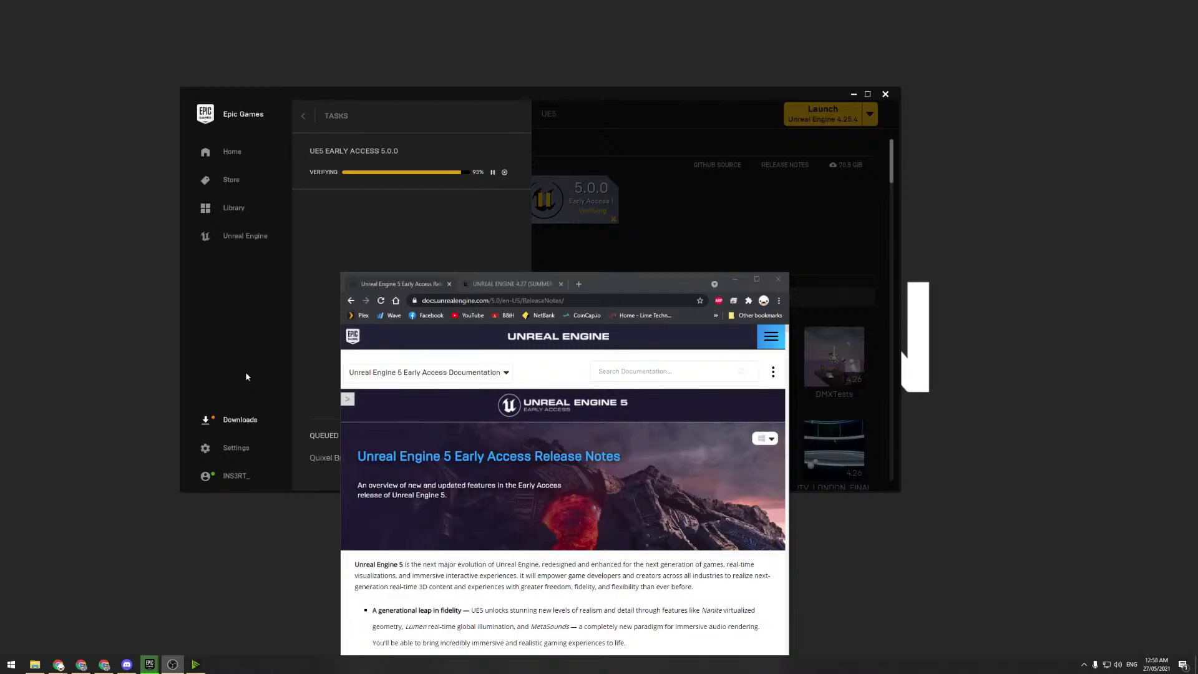
left_click(1156, 663)
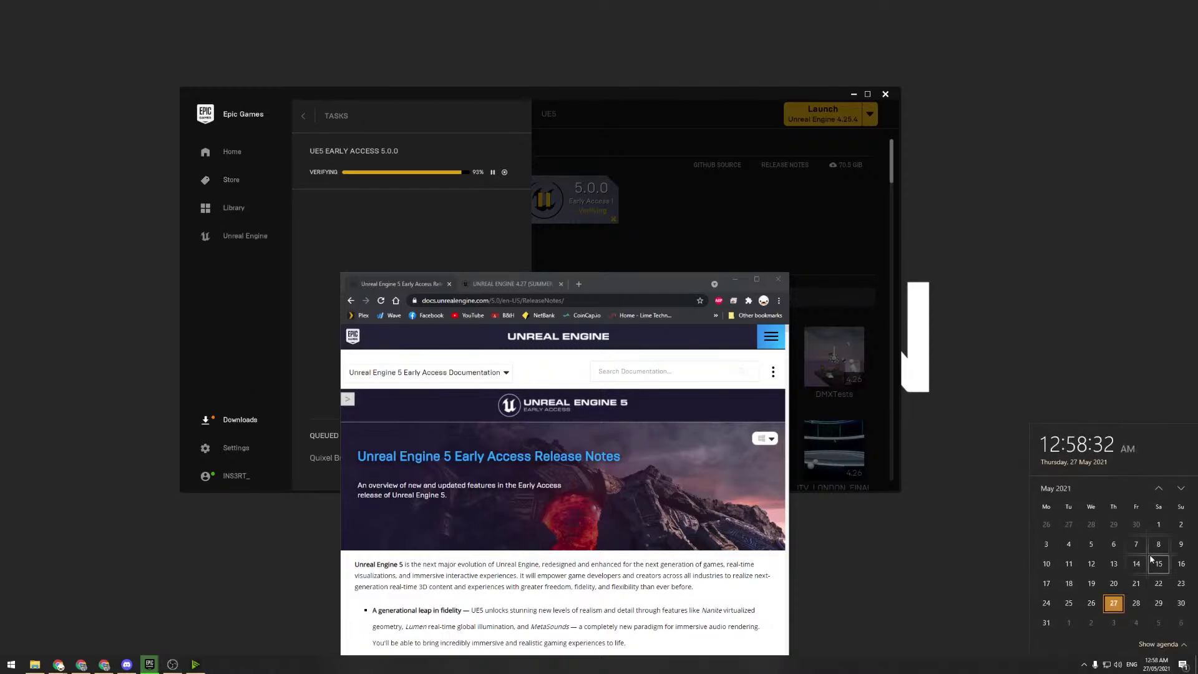
scroll(1111, 589, "down", 2)
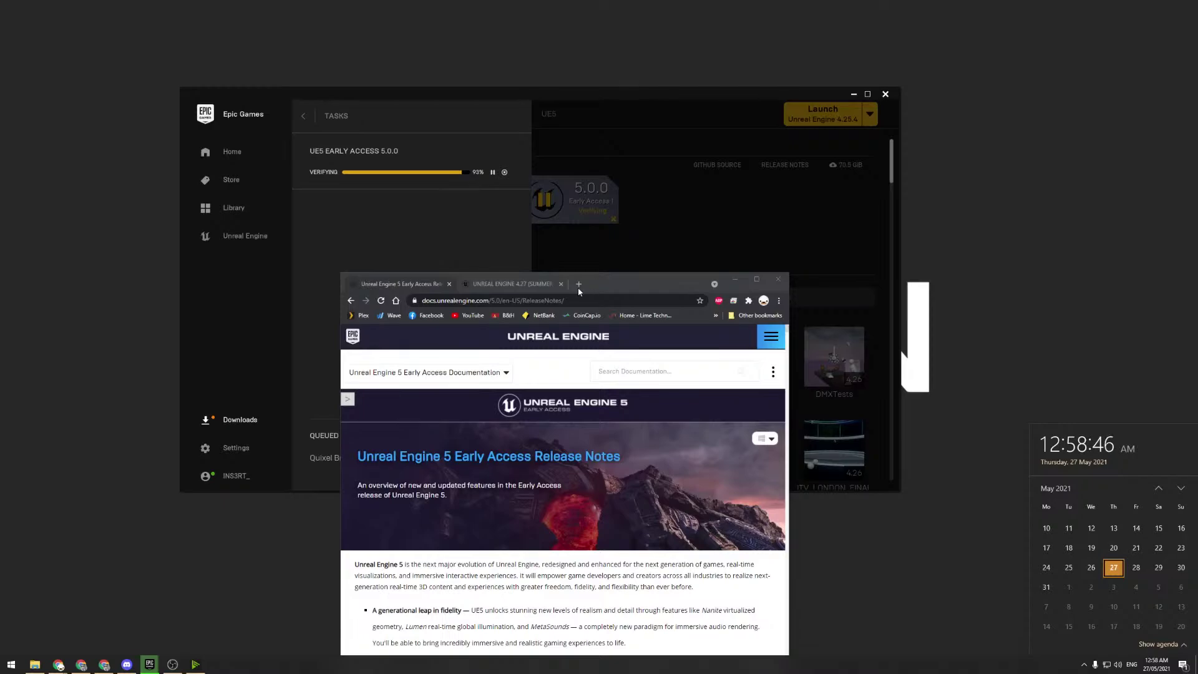
- Switch the browser to the Unreal Engine 4.27 public roadmap page, move the window over the launcher and enlarge it
key("ctrl+Tab")
left_click_drag(612, 277, 550, 110)
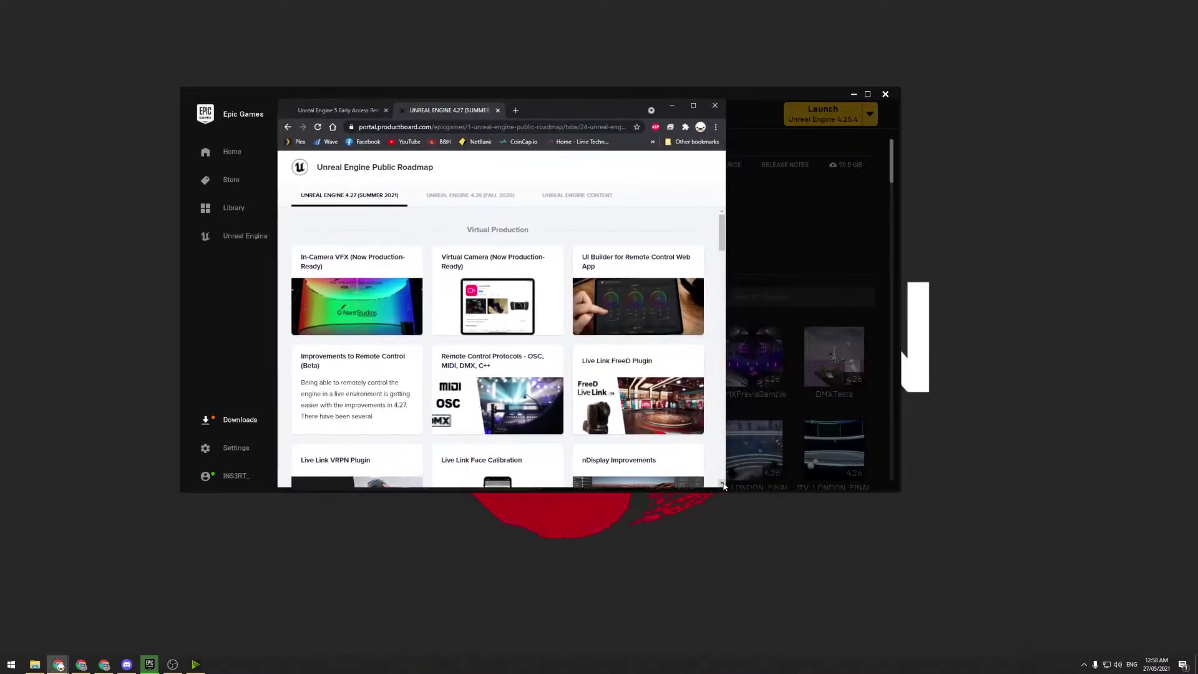
left_click_drag(724, 487, 890, 589)
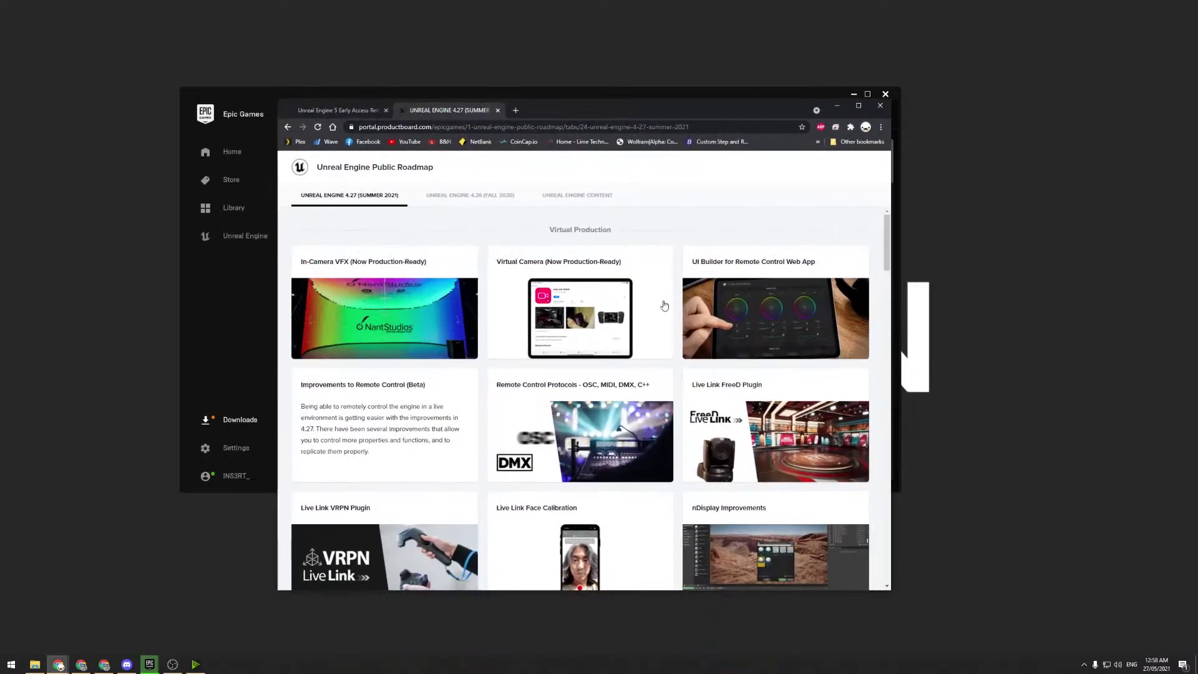
- Skim the whole Unreal Engine 4.27 (Summer 2021) roadmap from Virtual Production to Engine Templates & Assets, then return to its beginning
scroll(645, 275, "down", 2)
scroll(645, 276, "up", 1)
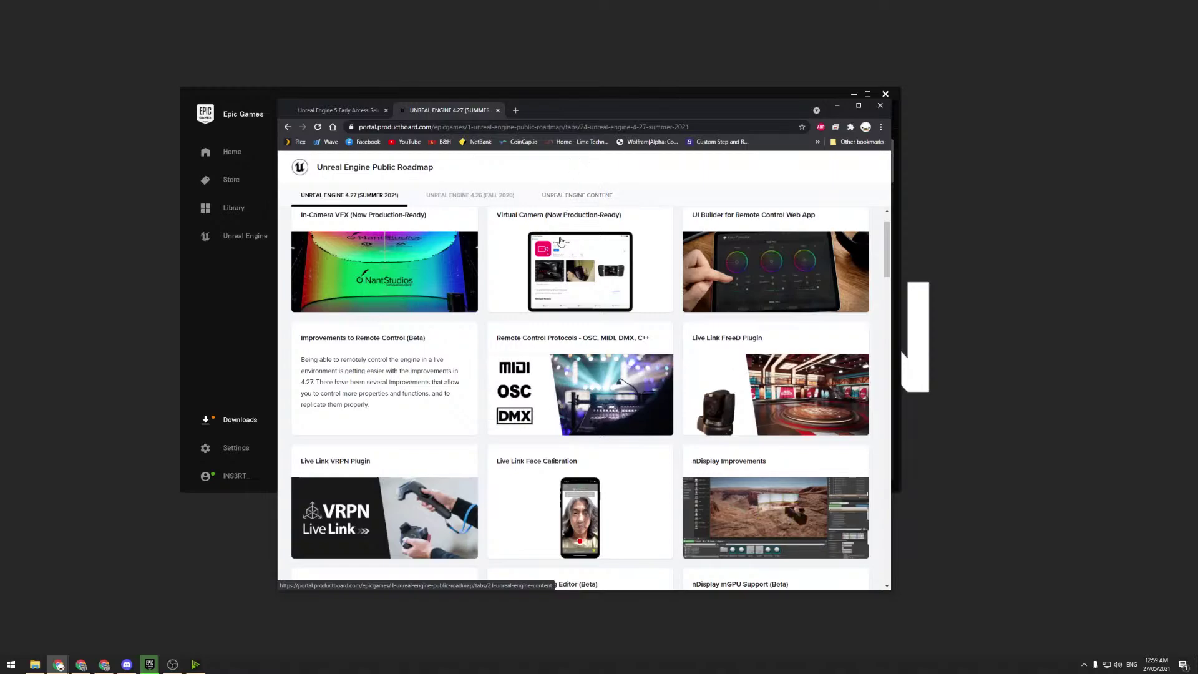
scroll(530, 273, "down", 5)
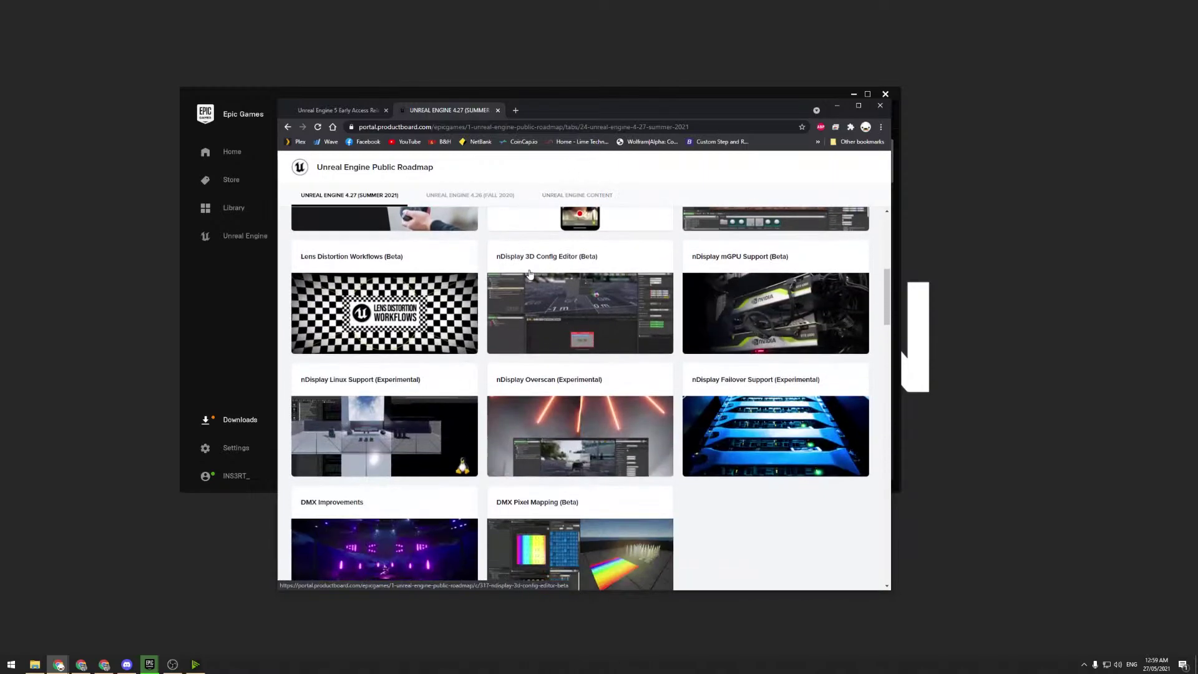
scroll(530, 274, "down", 20)
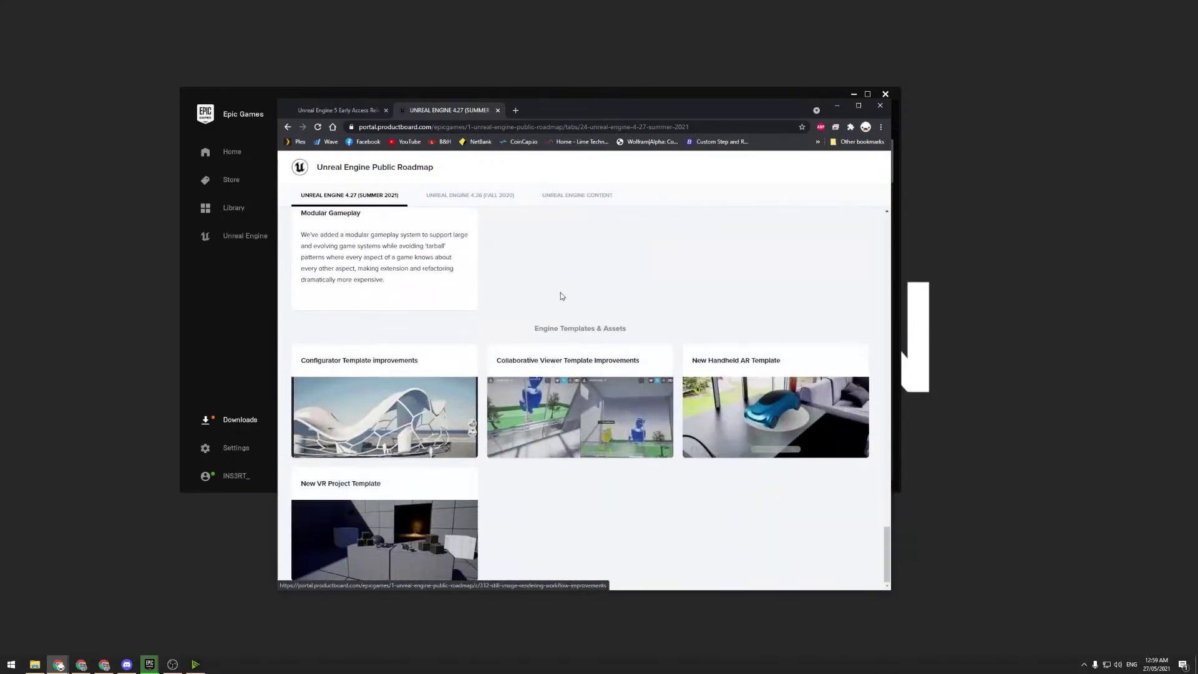
scroll(561, 296, "up", 20)
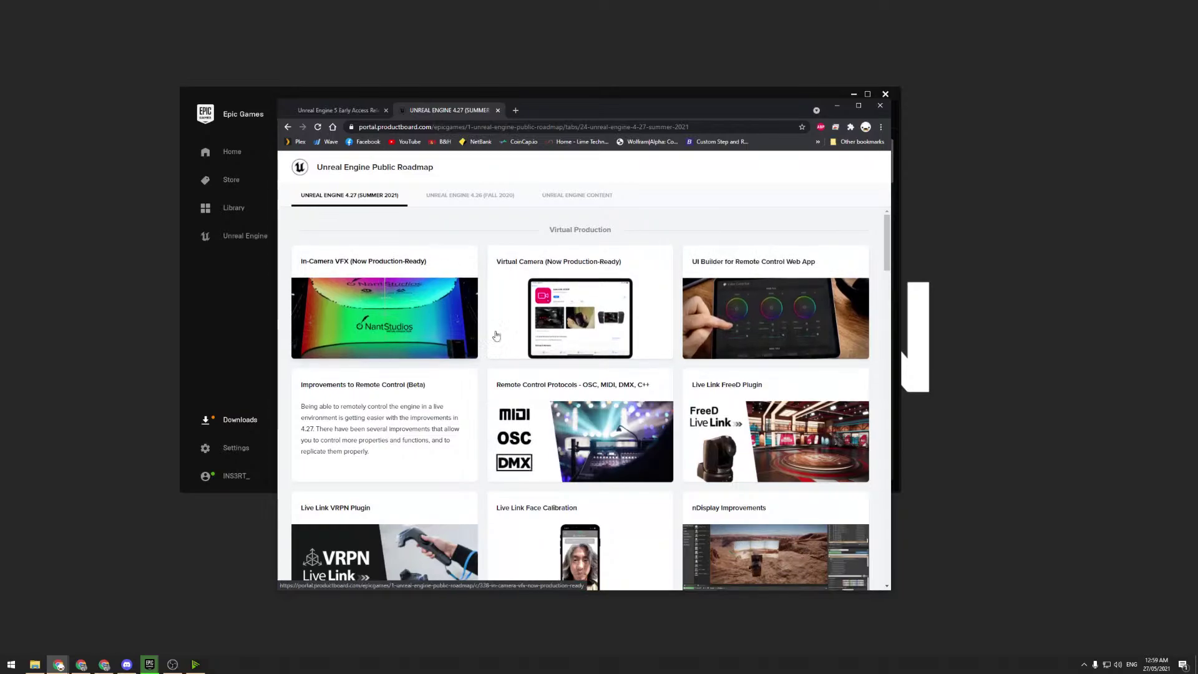
- Examine the roadmap's Virtual Production features, the OpenXR and platform support cards, and the Rendering, Lighting and Materials section
scroll(496, 336, "down", 2)
scroll(405, 337, "up", 2)
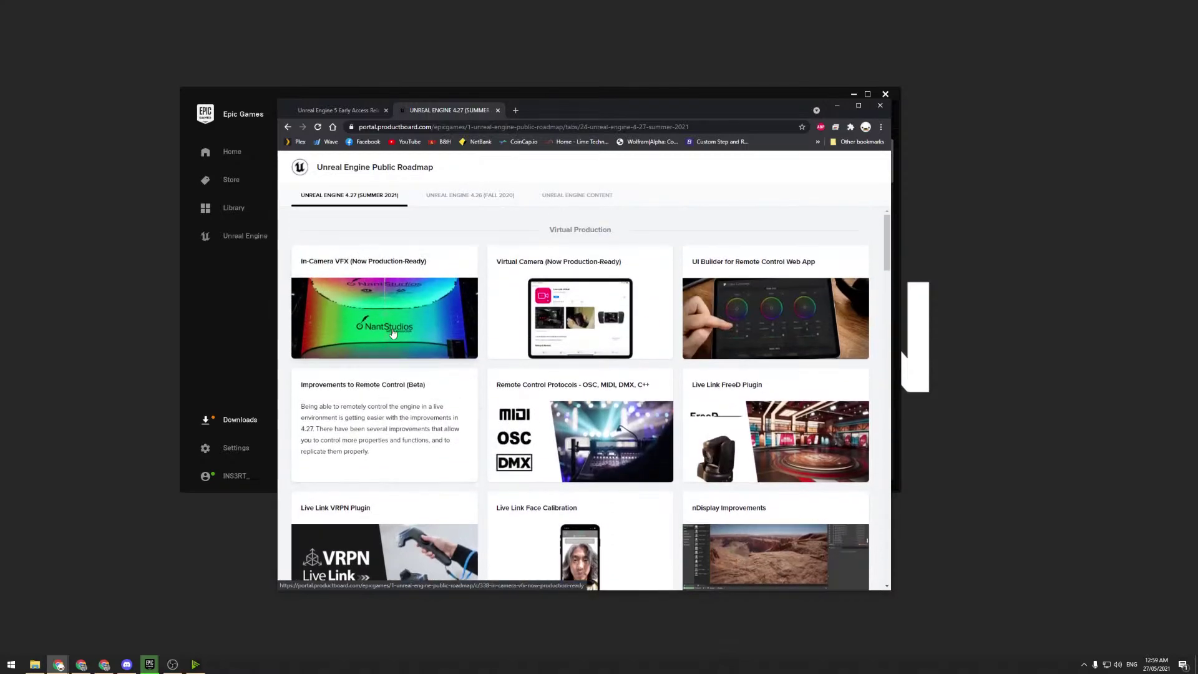
scroll(502, 334, "down", 1)
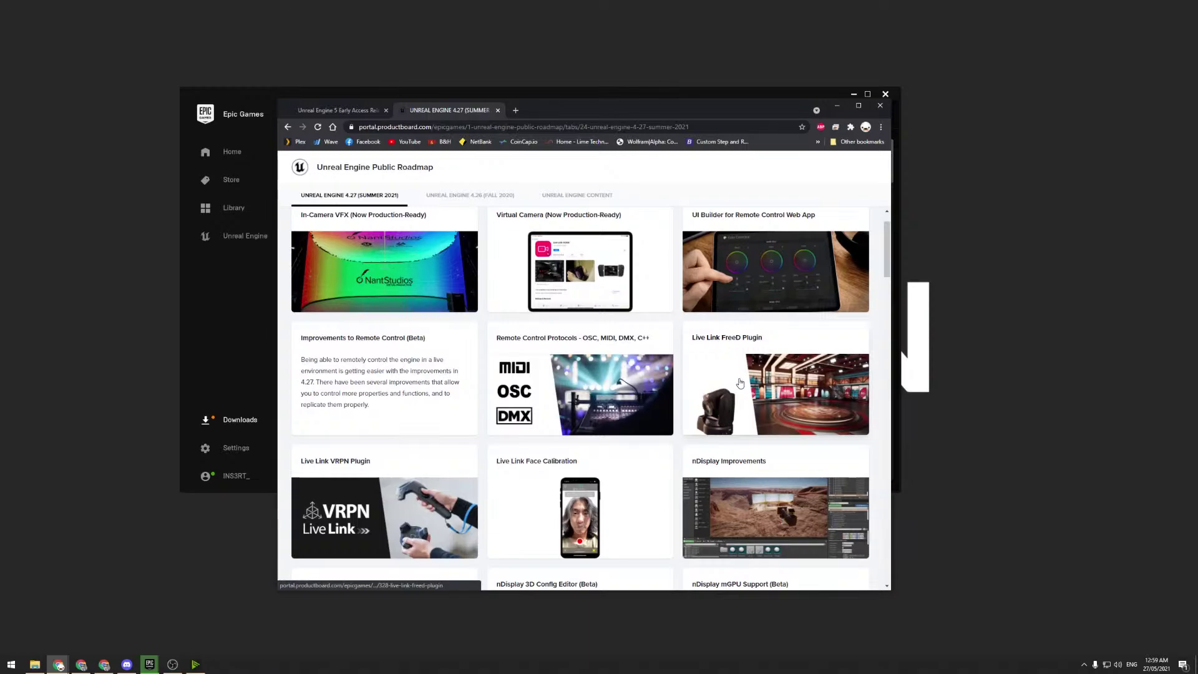
scroll(744, 381, "down", 2)
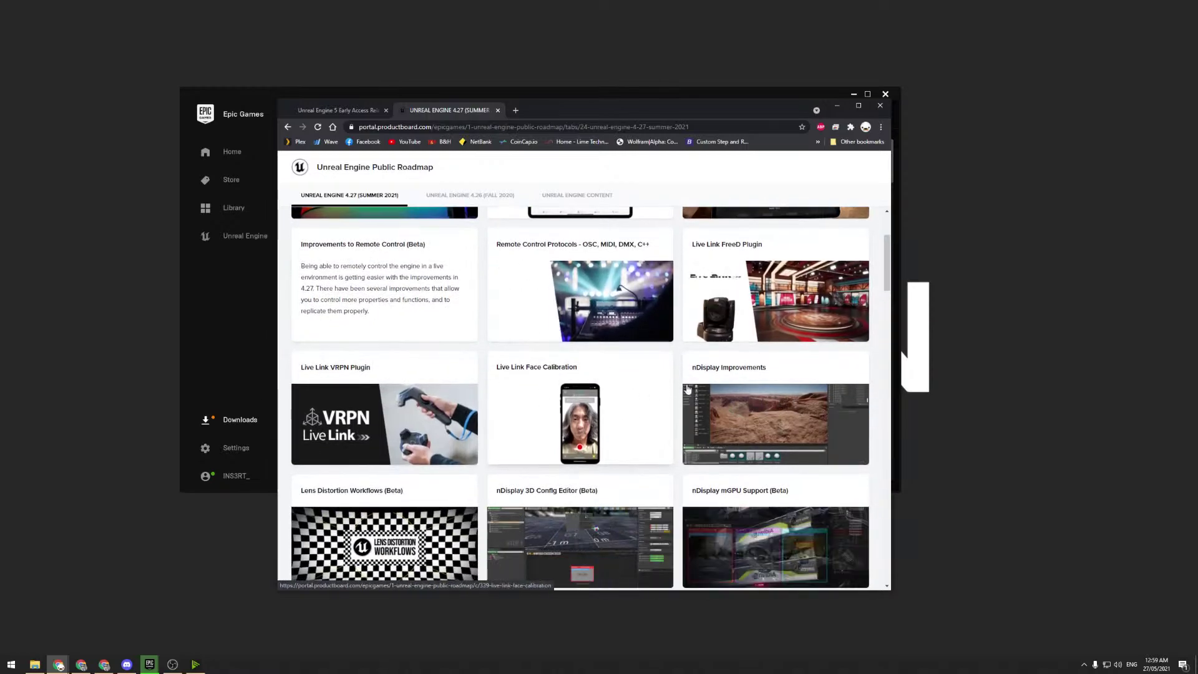
scroll(700, 387, "down", 3)
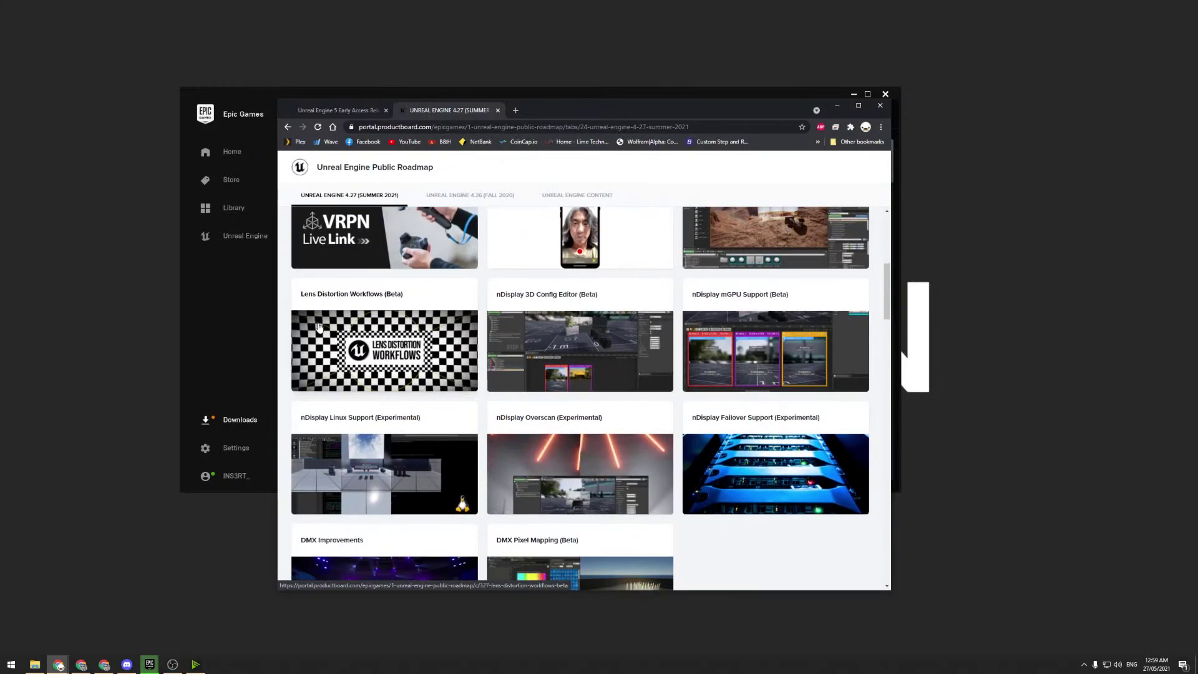
scroll(321, 324, "down", 4)
scroll(334, 375, "down", 4)
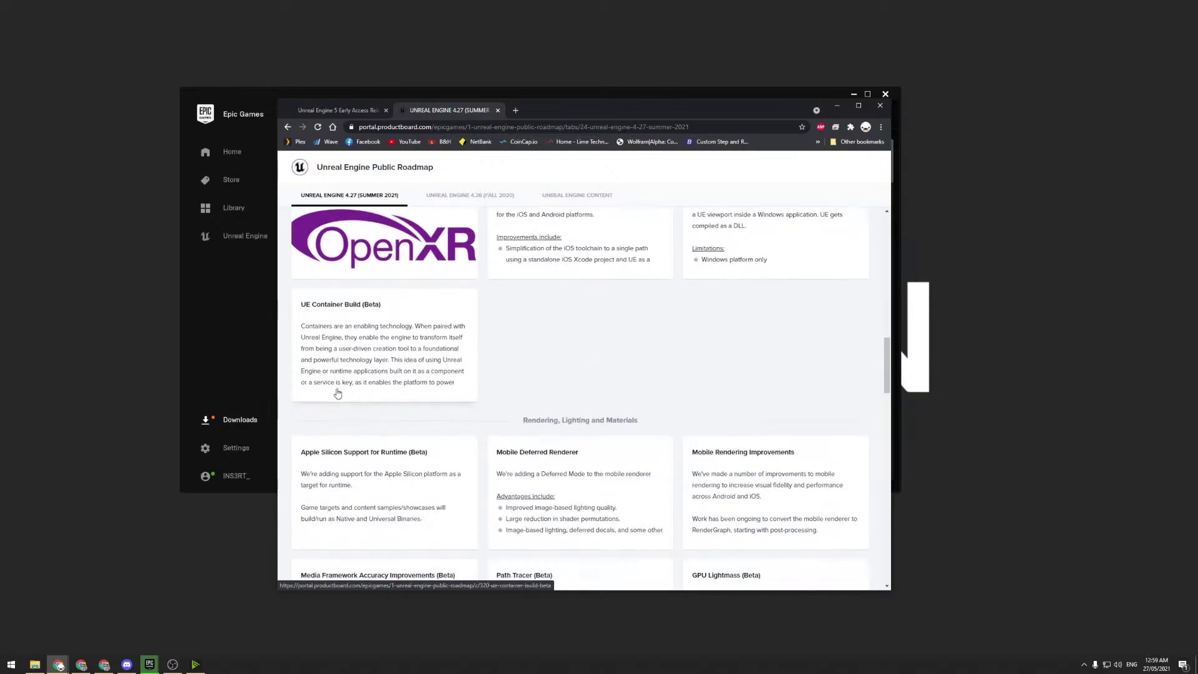
scroll(368, 395, "up", 4)
scroll(368, 394, "down", 4)
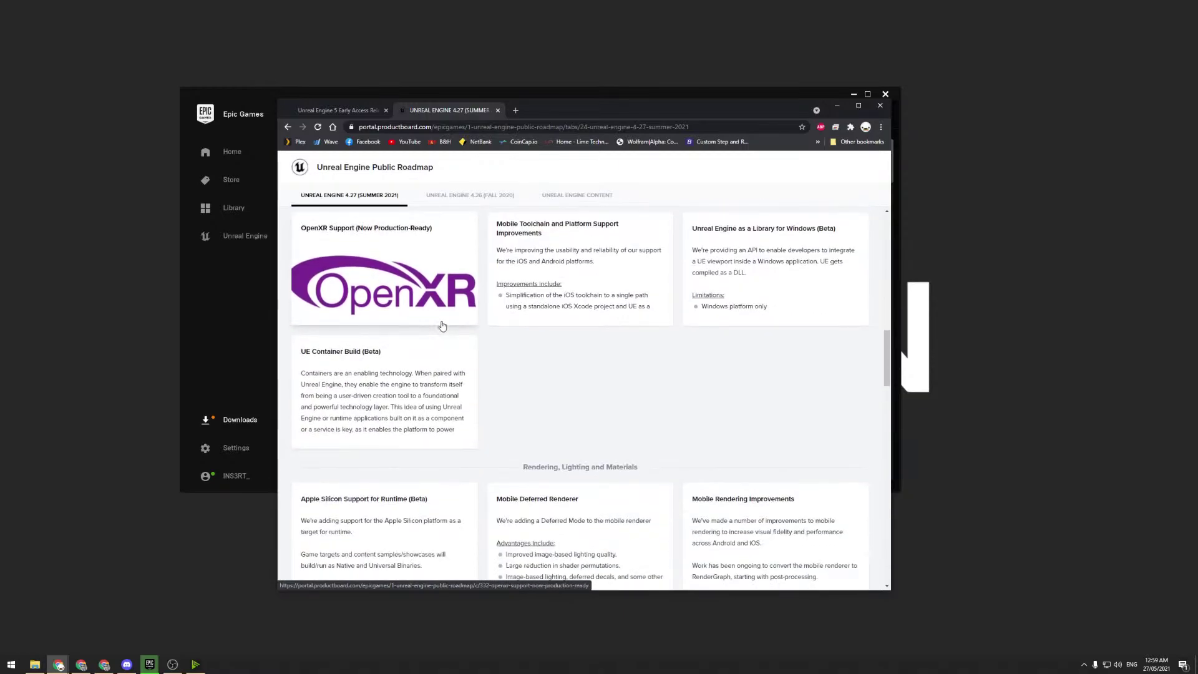
scroll(609, 244, "down", 4)
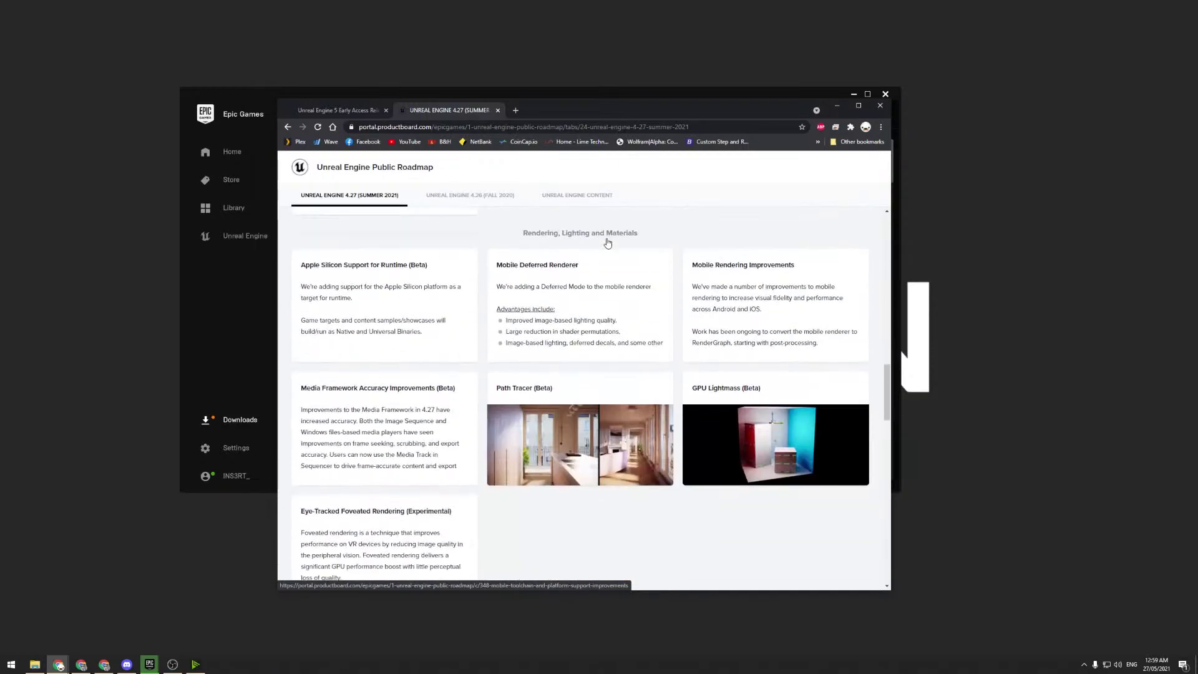
- Open the Path Tracer (Beta) card in the rendering section, read its description, and close it again
scroll(609, 243, "down", 2)
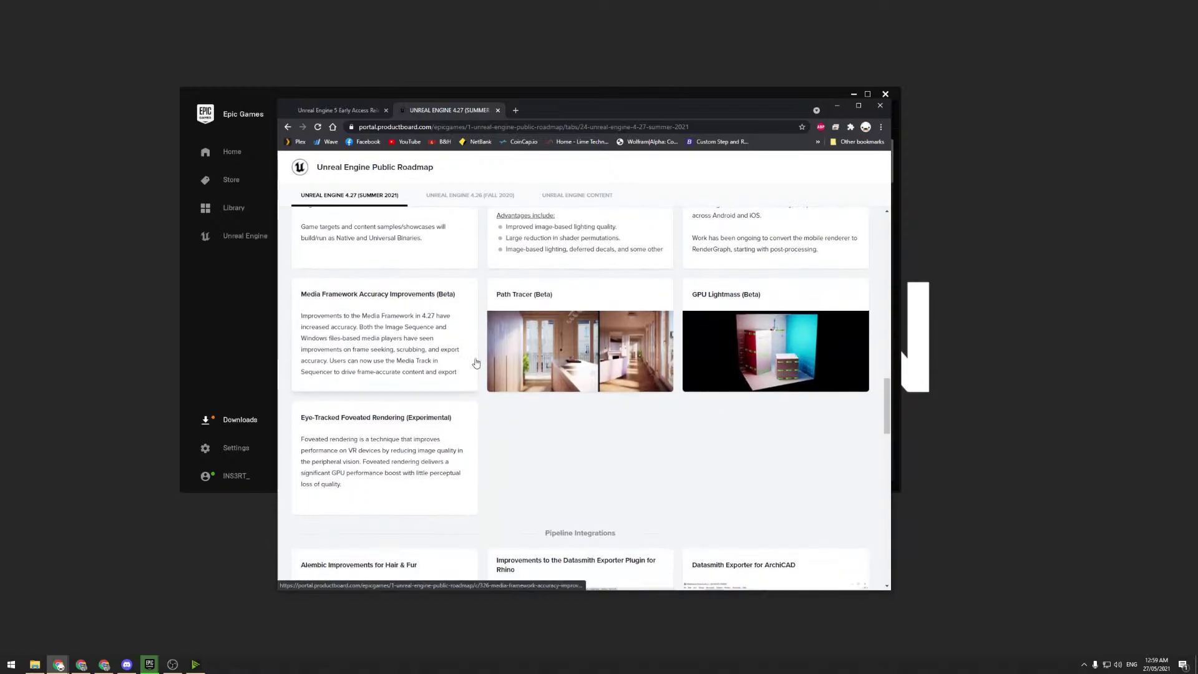
left_click(532, 339)
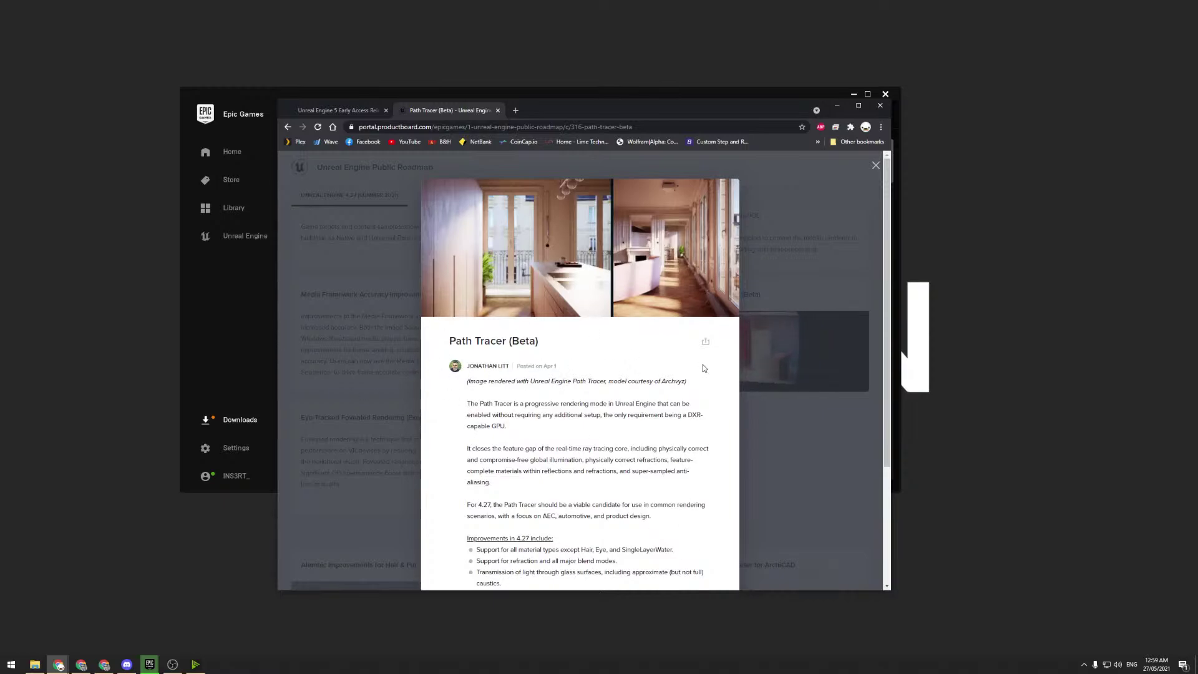
left_click(796, 452)
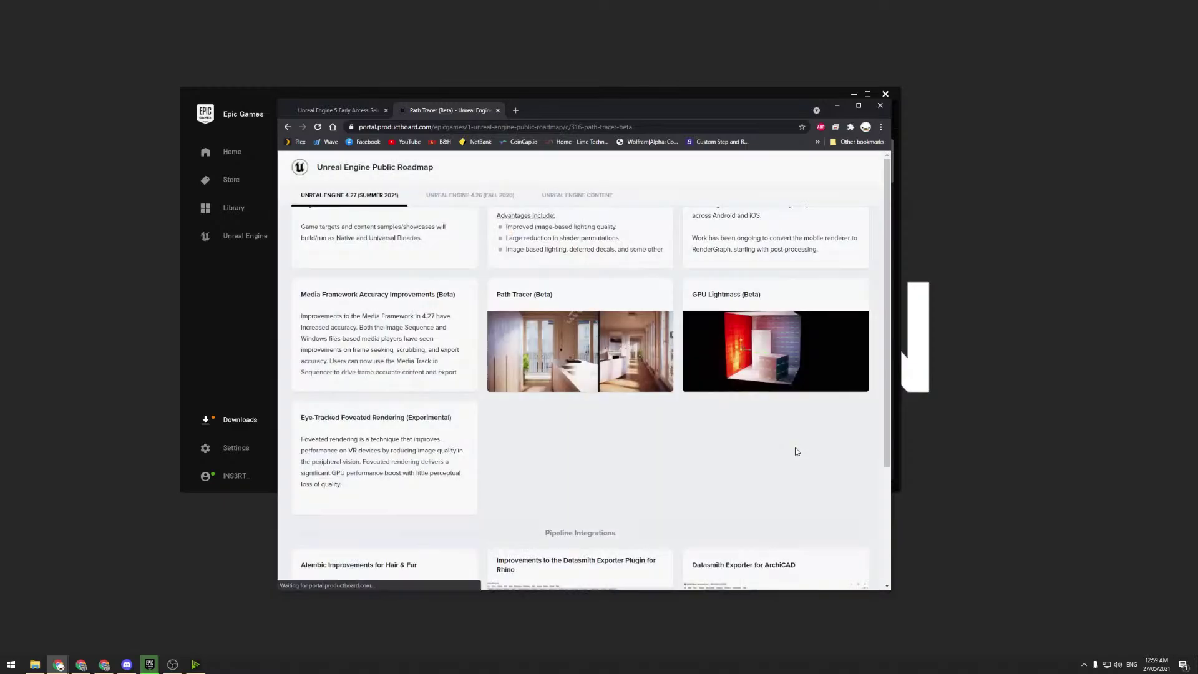
- Read the Eye-Tracked Foveated Rendering (Experimental) card and look through the Datasmith and other Pipeline Integrations features
scroll(547, 393, "down", 2)
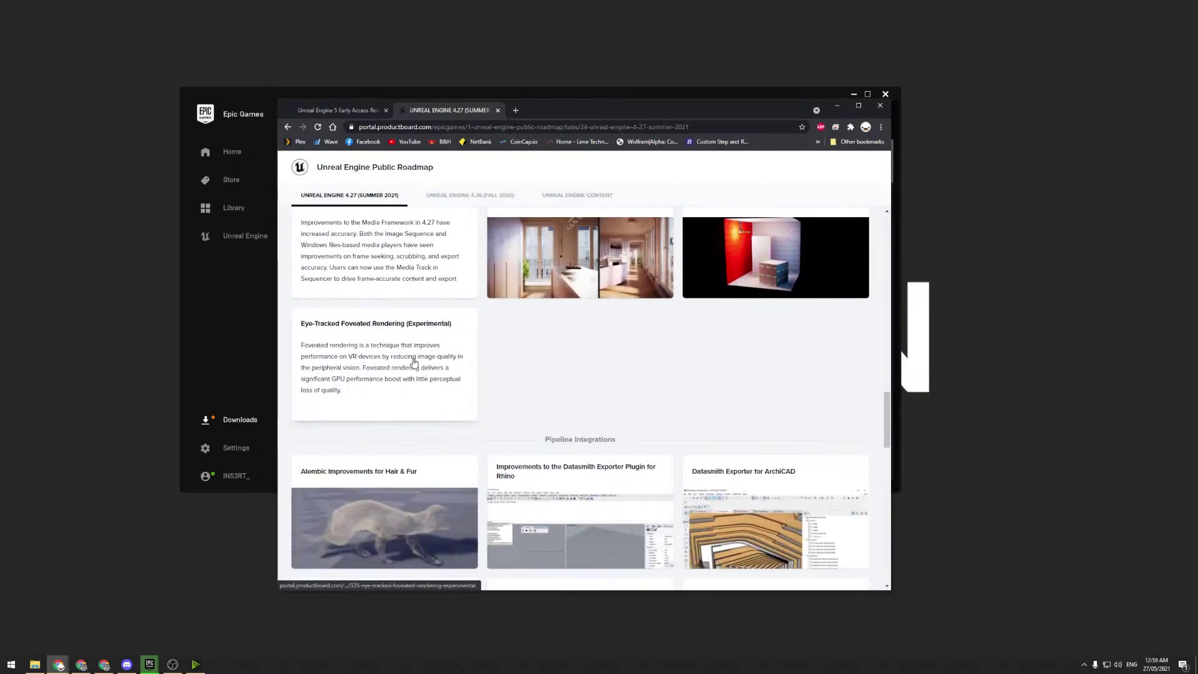
scroll(336, 259, "down", 1)
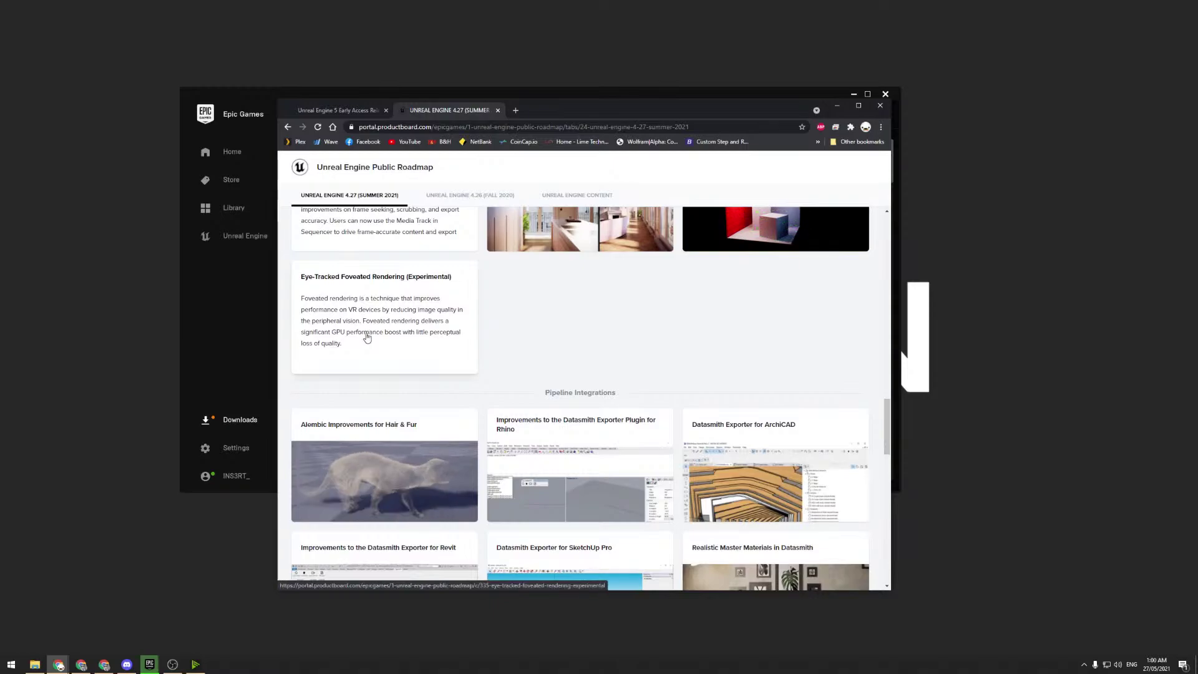
scroll(478, 315, "down", 3)
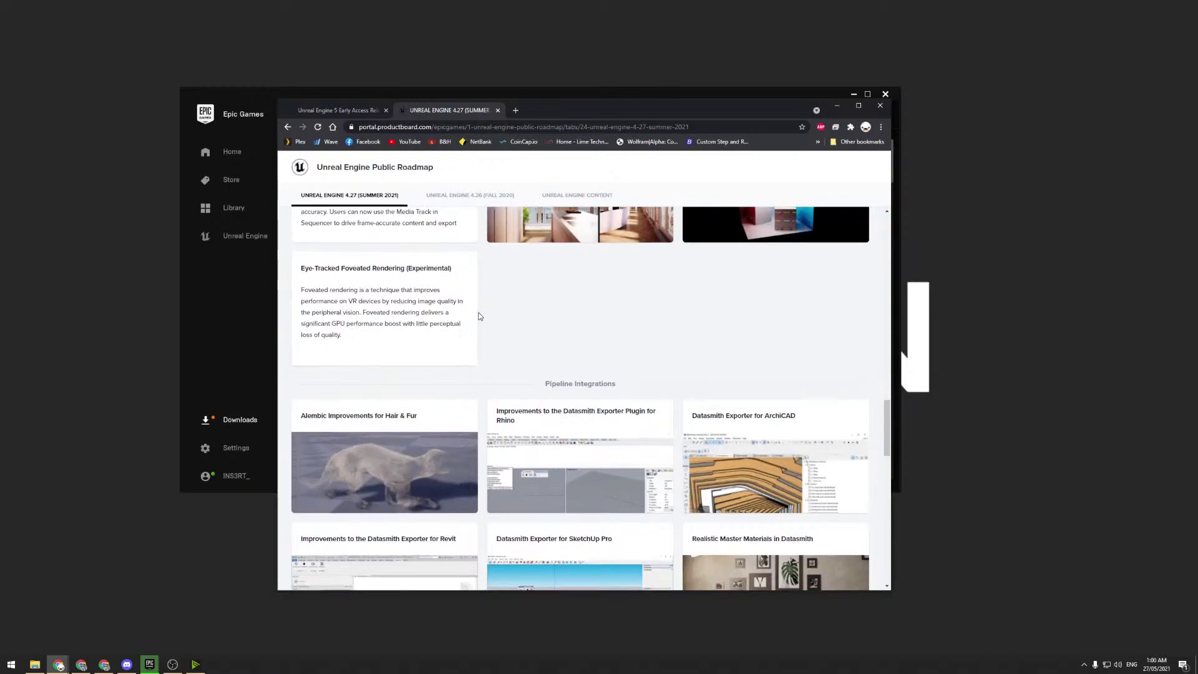
scroll(473, 294, "up", 3)
scroll(472, 287, "down", 3)
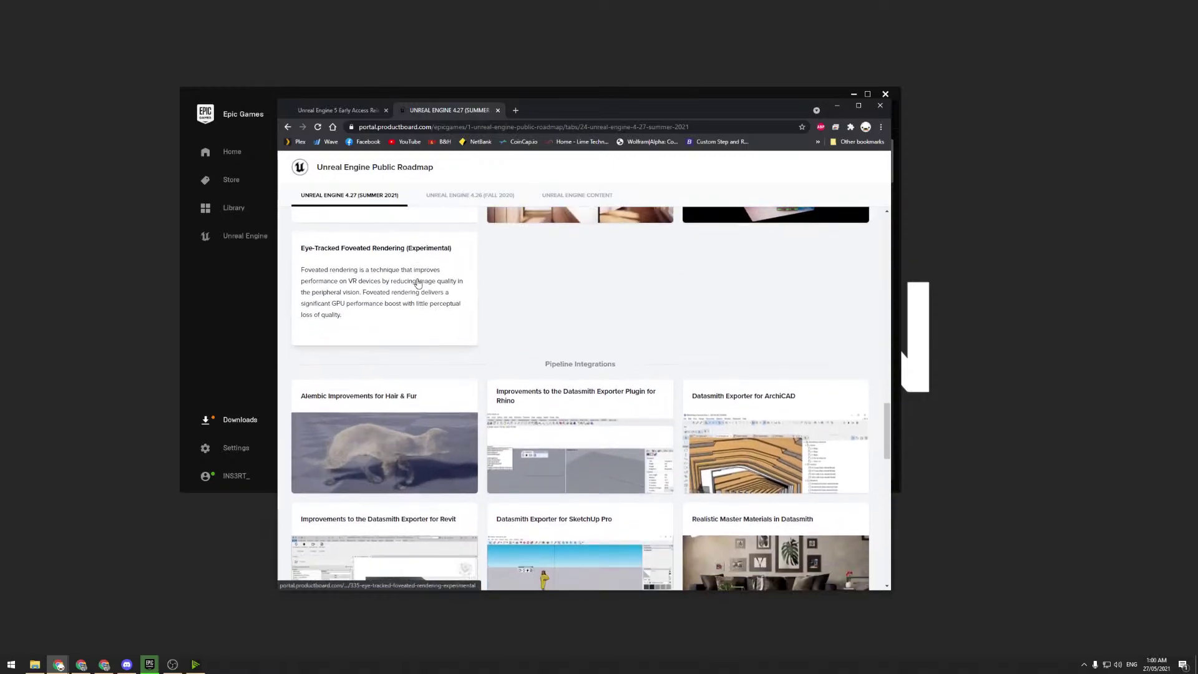
scroll(418, 307, "down", 3)
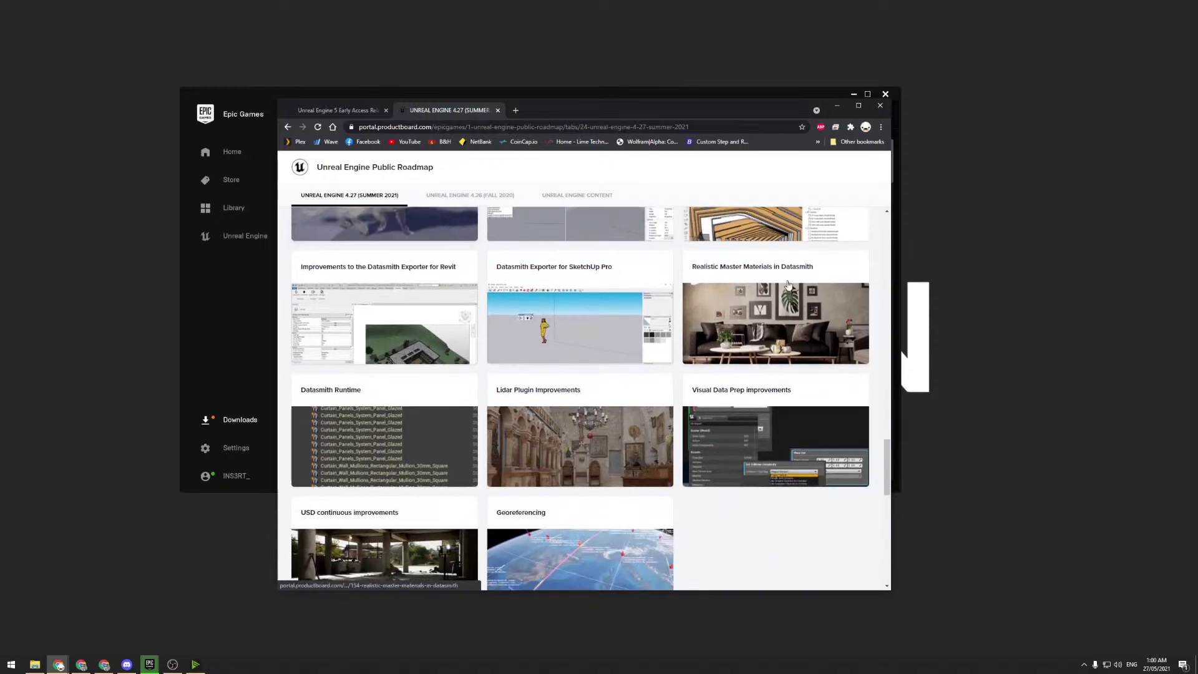
- Return to the start of the Unreal Engine 4.27 roadmap and move the browser window aside to uncover the launcher's download progress
scroll(621, 366, "up", 7)
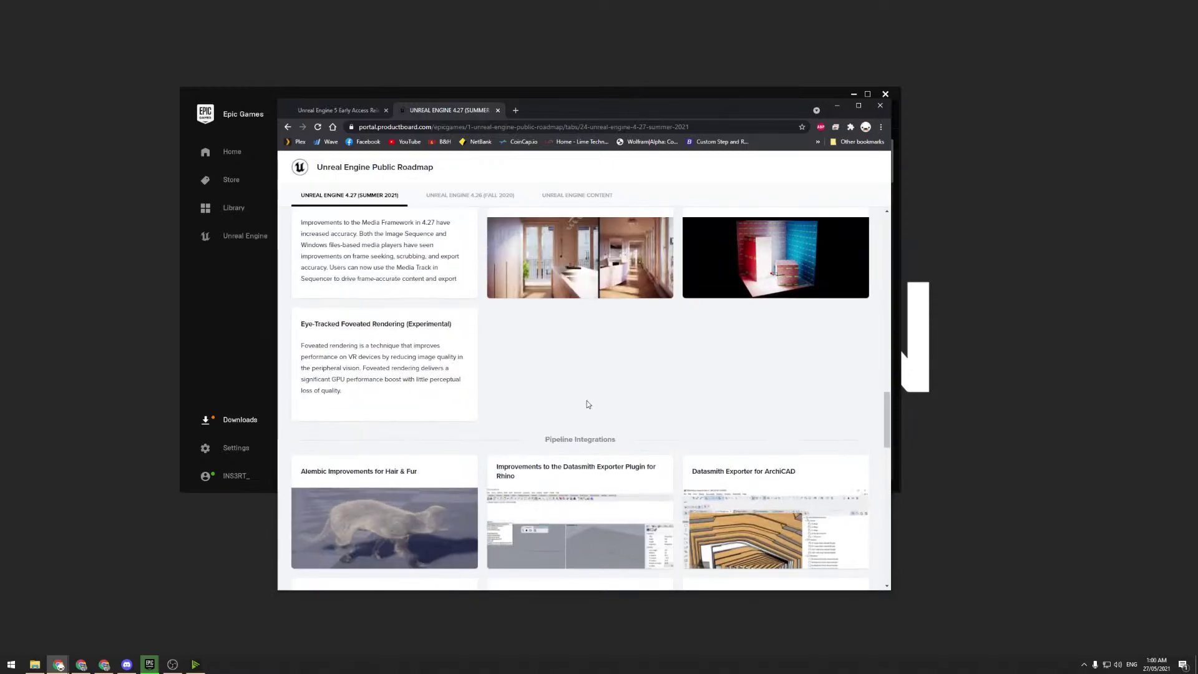
scroll(587, 404, "up", 20)
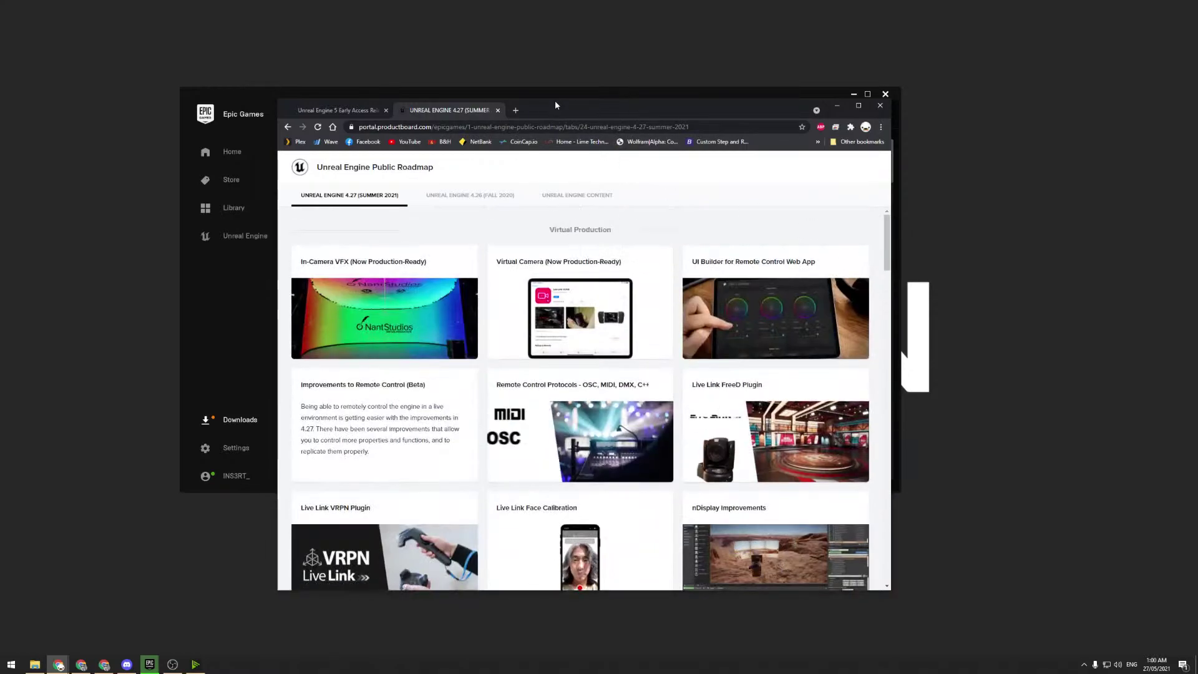
left_click_drag(556, 105, 593, 190)
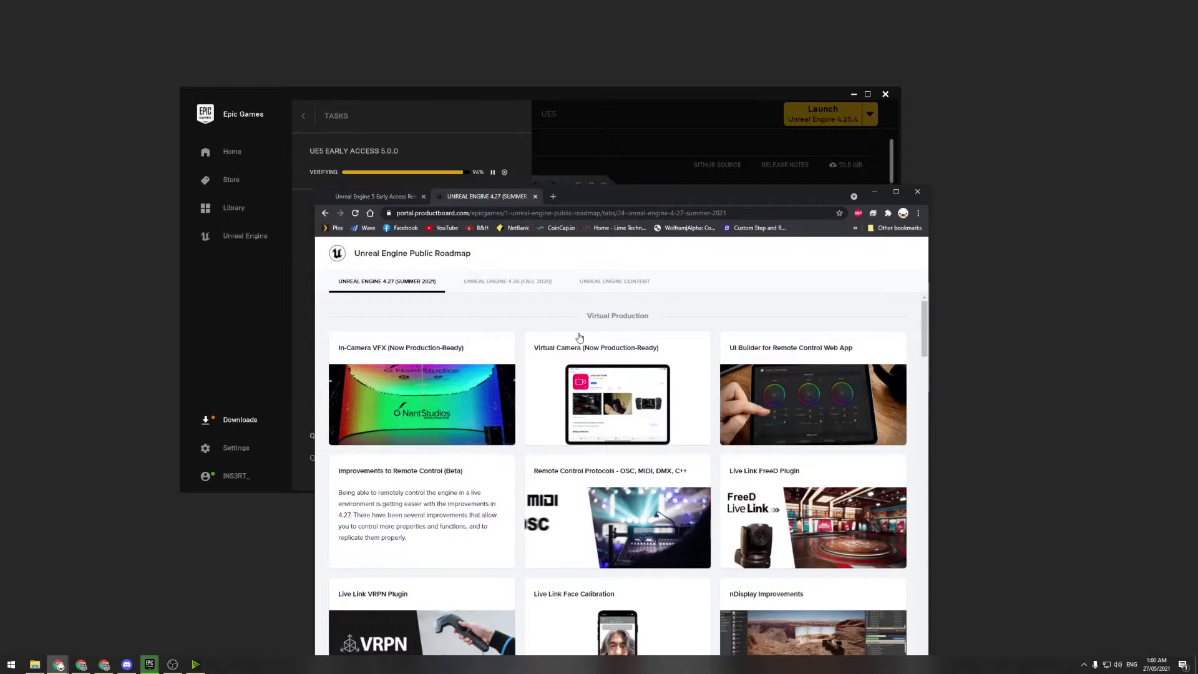
scroll(585, 325, "down", 1)
scroll(586, 325, "down", 3)
scroll(585, 325, "up", 3)
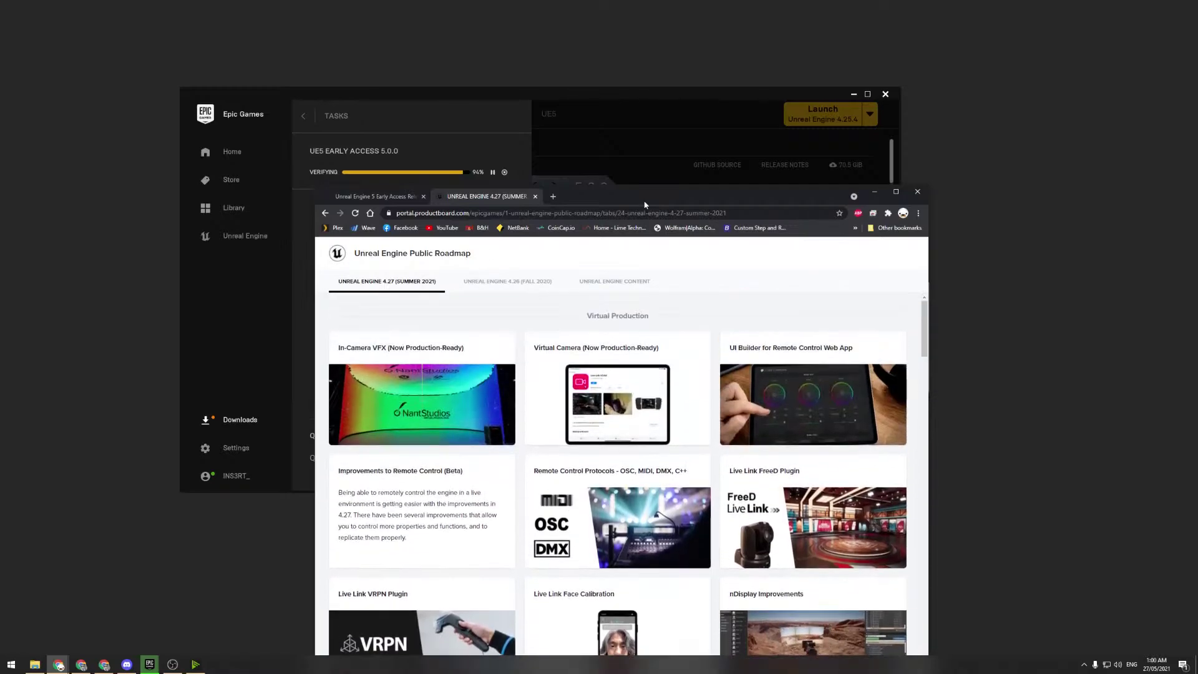
left_click_drag(643, 196, 831, 83)
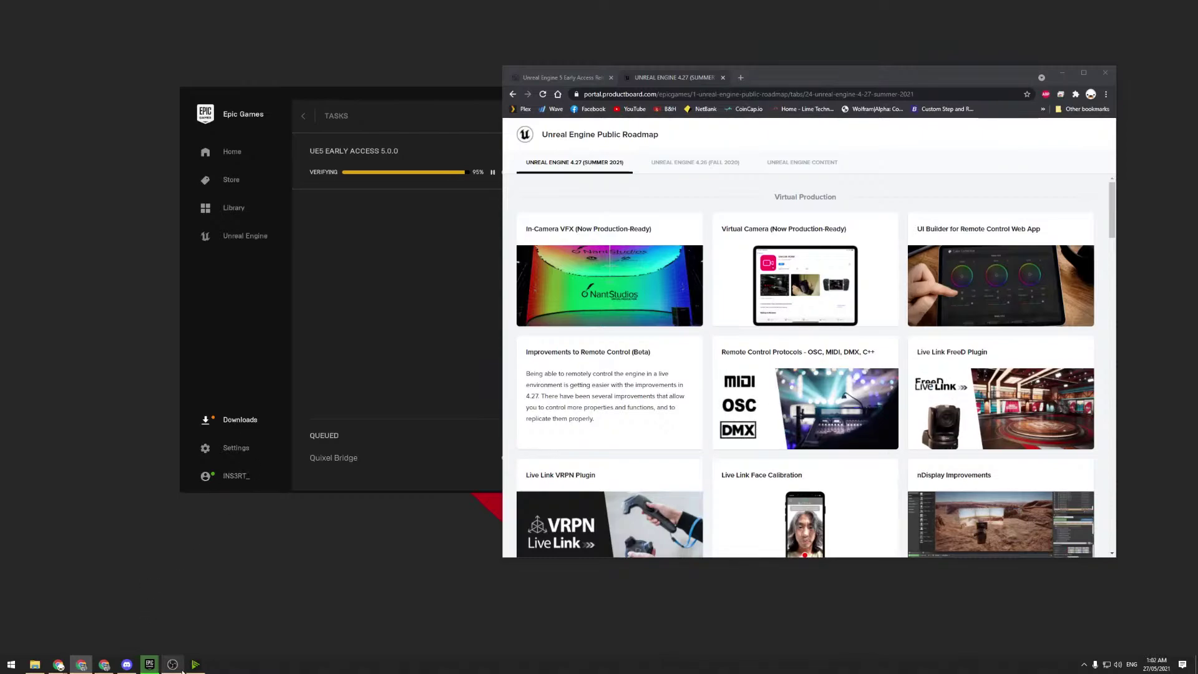
mouse_move(181, 670)
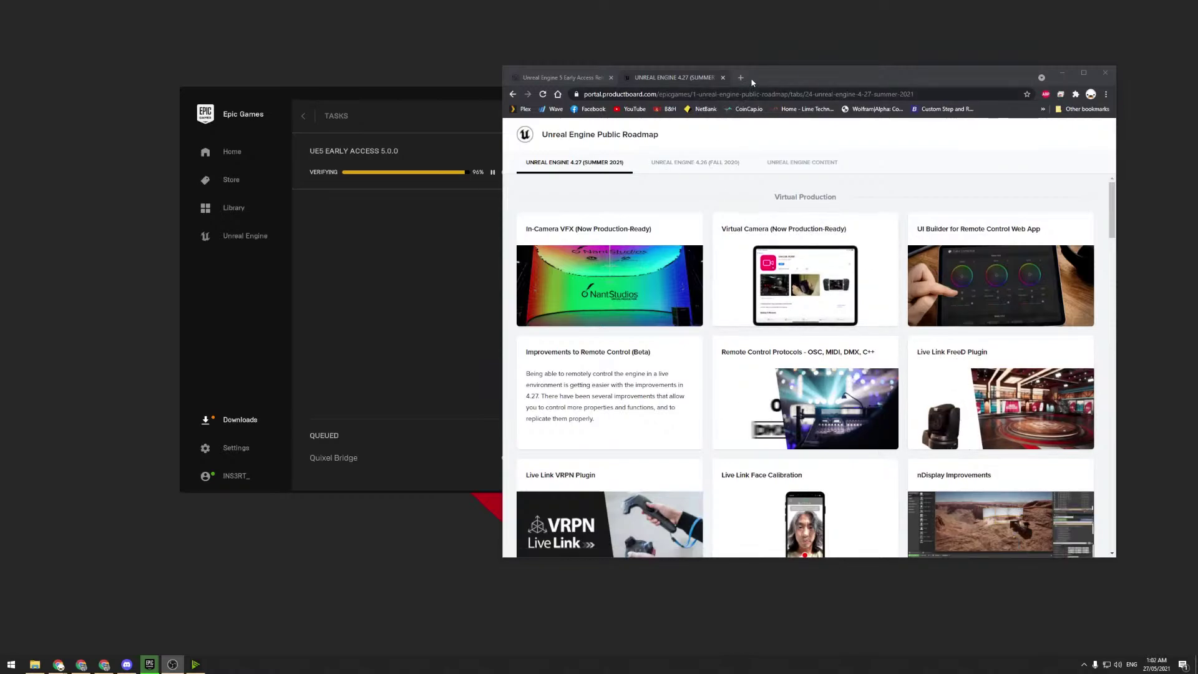
- Switch to the Epic Games Launcher, dismiss its download tasks, and arrange the launcher and browser windows so the engine library is uncovered
left_click_drag(751, 77, 617, 246)
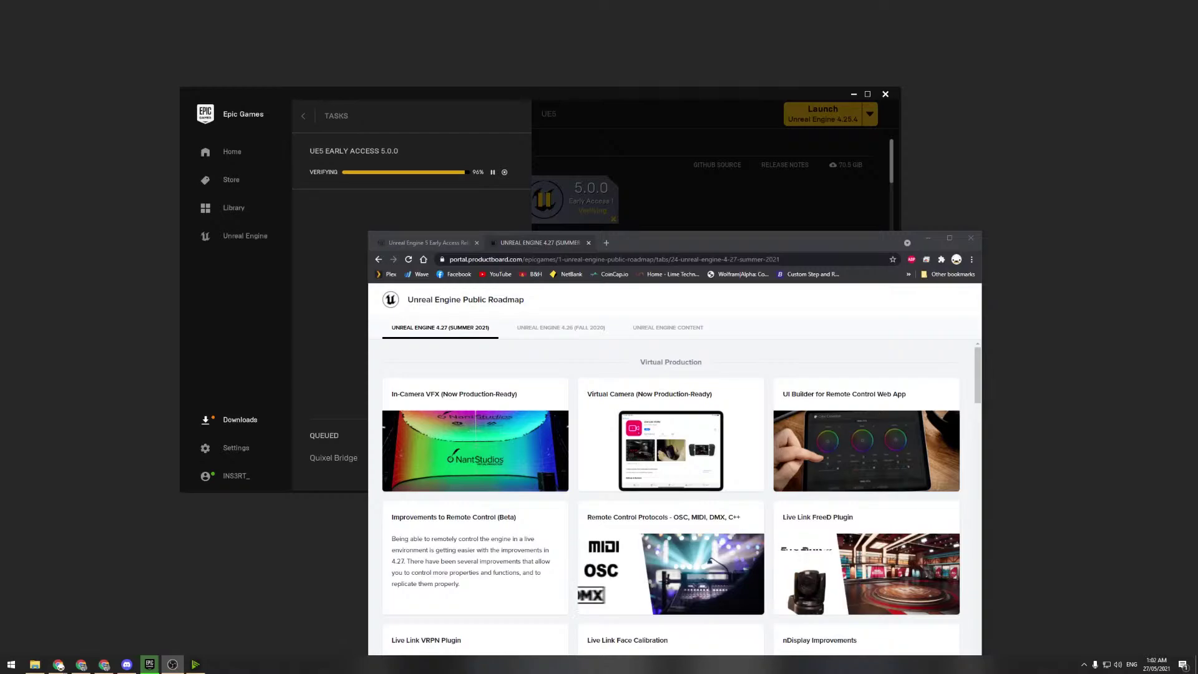
left_click(739, 189)
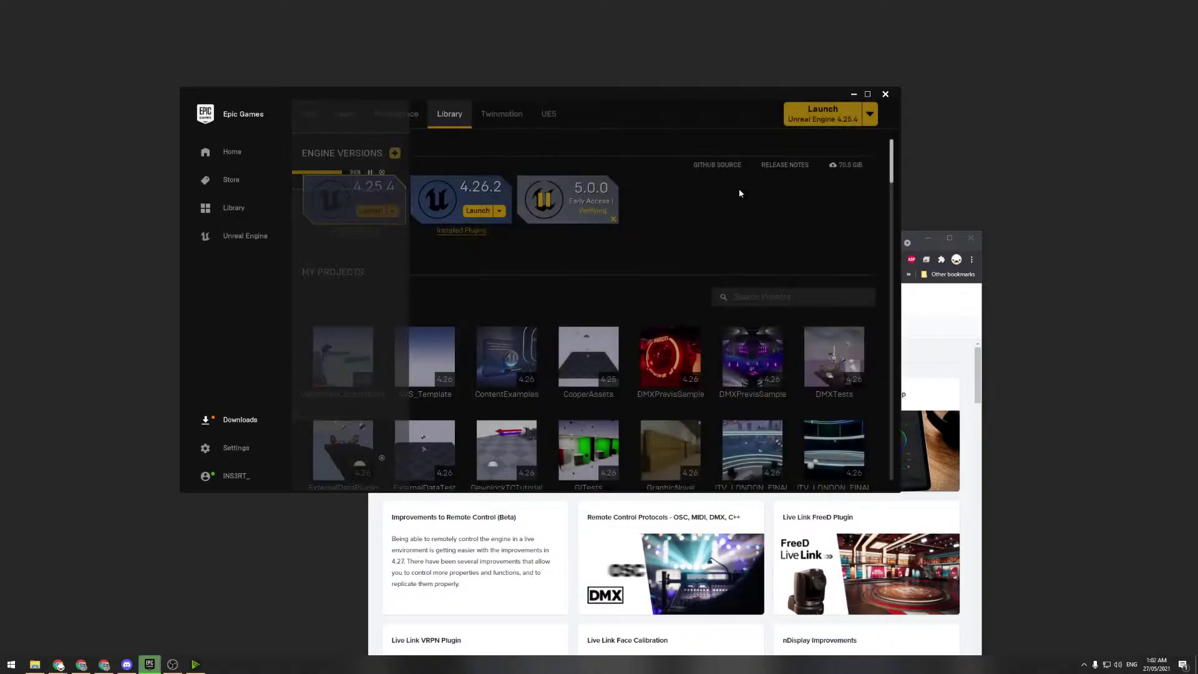
left_click_drag(658, 101, 511, 39)
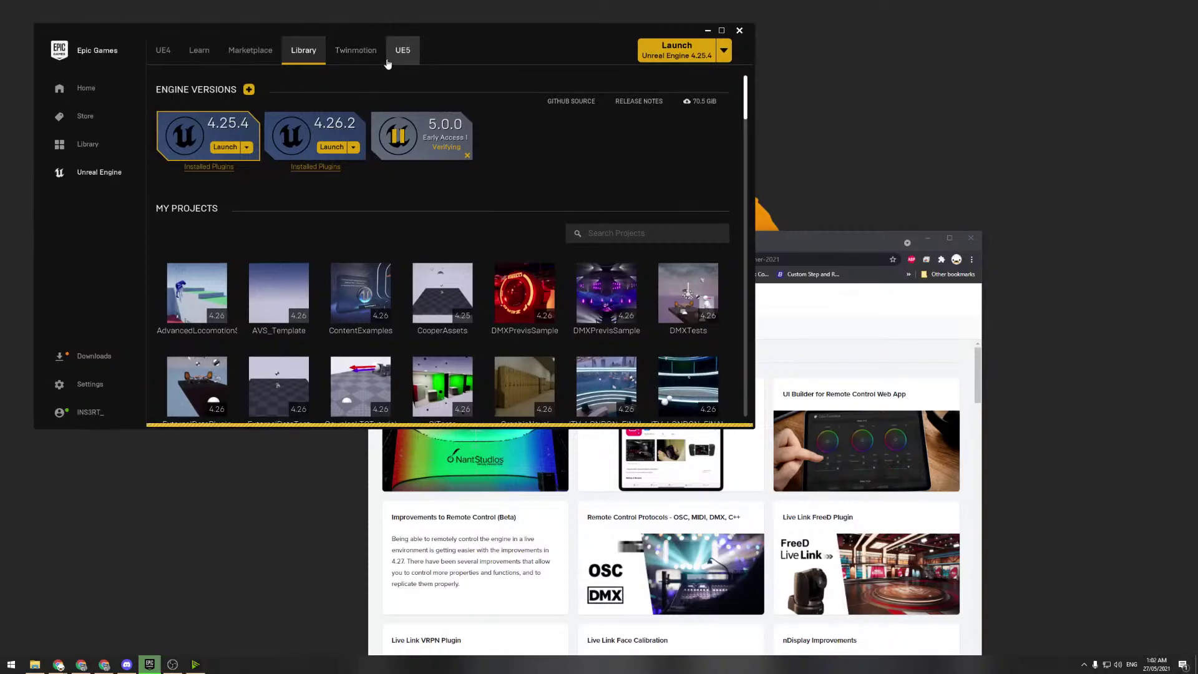
- Look through the launcher's Unreal Engine 5 Early Access page, including its download and learn-more sections
left_click(402, 50)
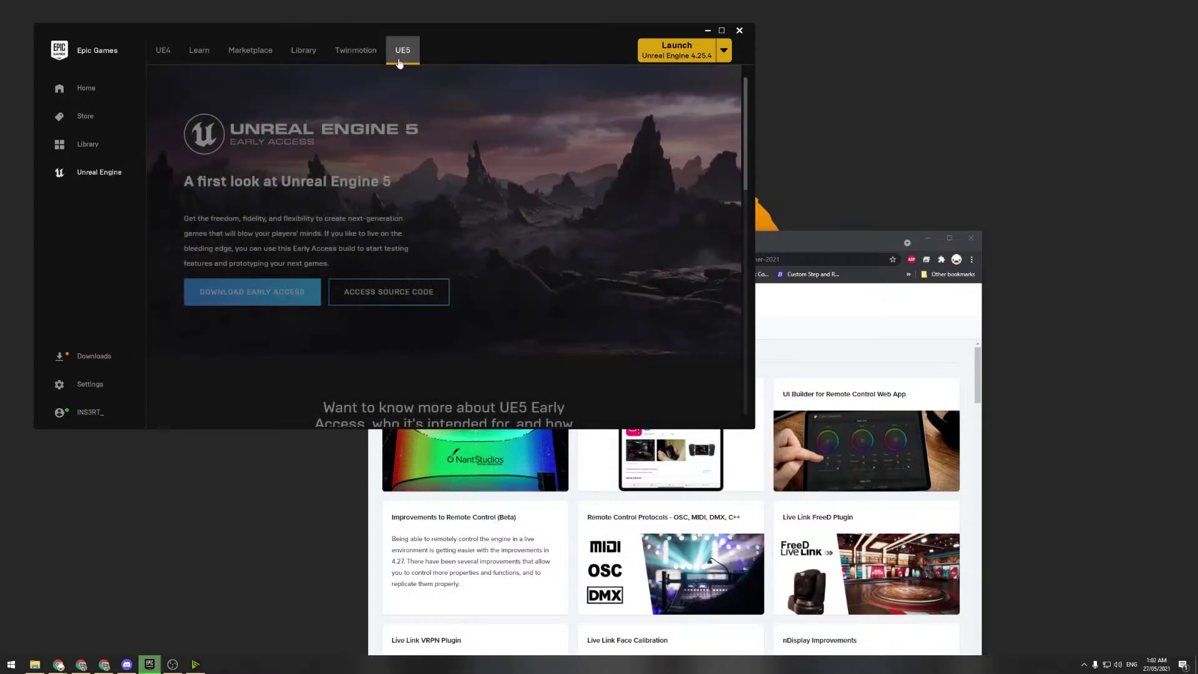
scroll(314, 210, "down", 4)
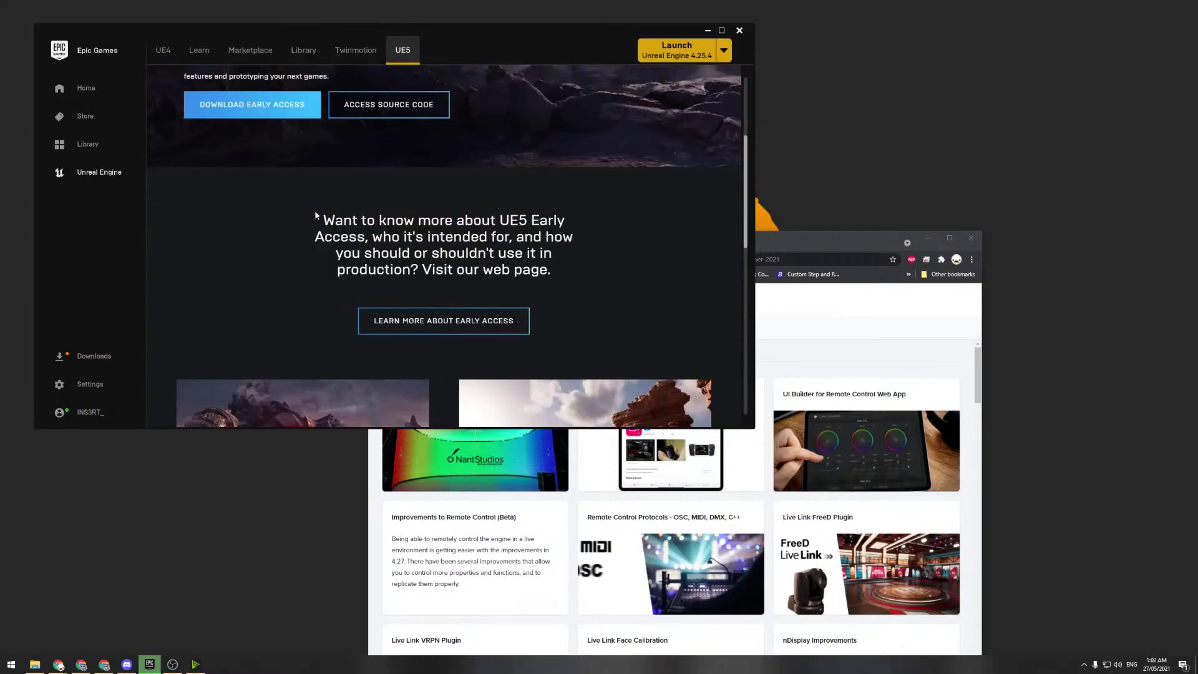
scroll(392, 73, "up", 4)
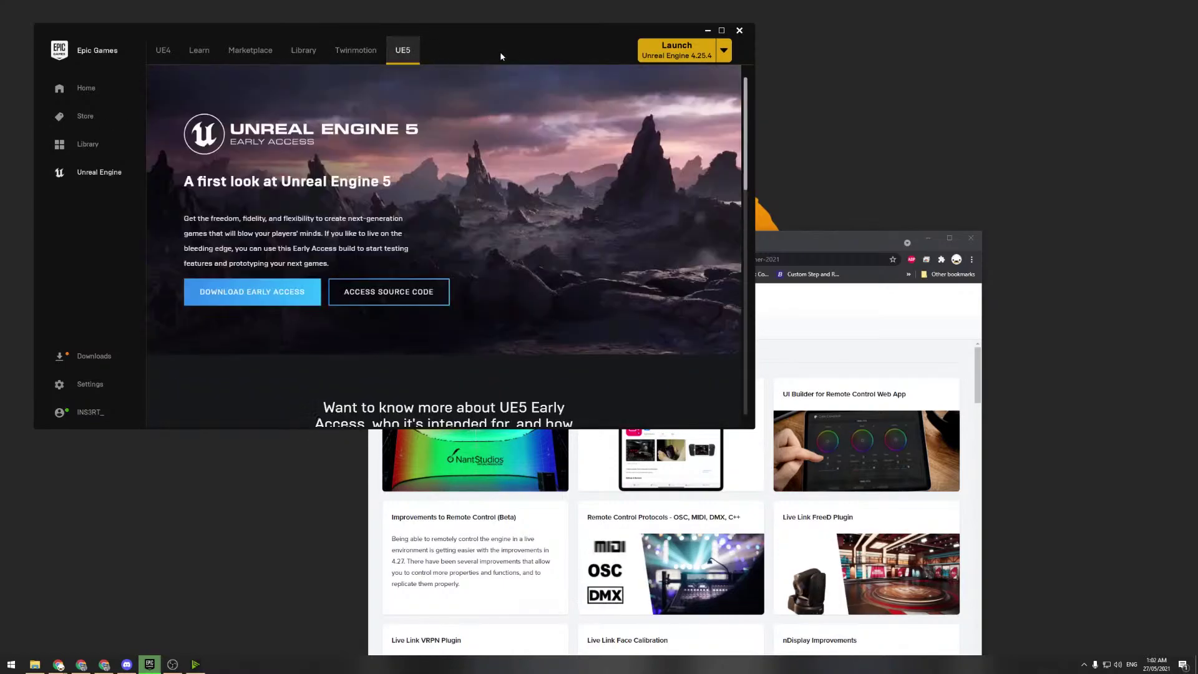
mouse_move(500, 26)
left_mouse_down()
mouse_move(429, 74)
mouse_move(504, 42)
left_mouse_up()
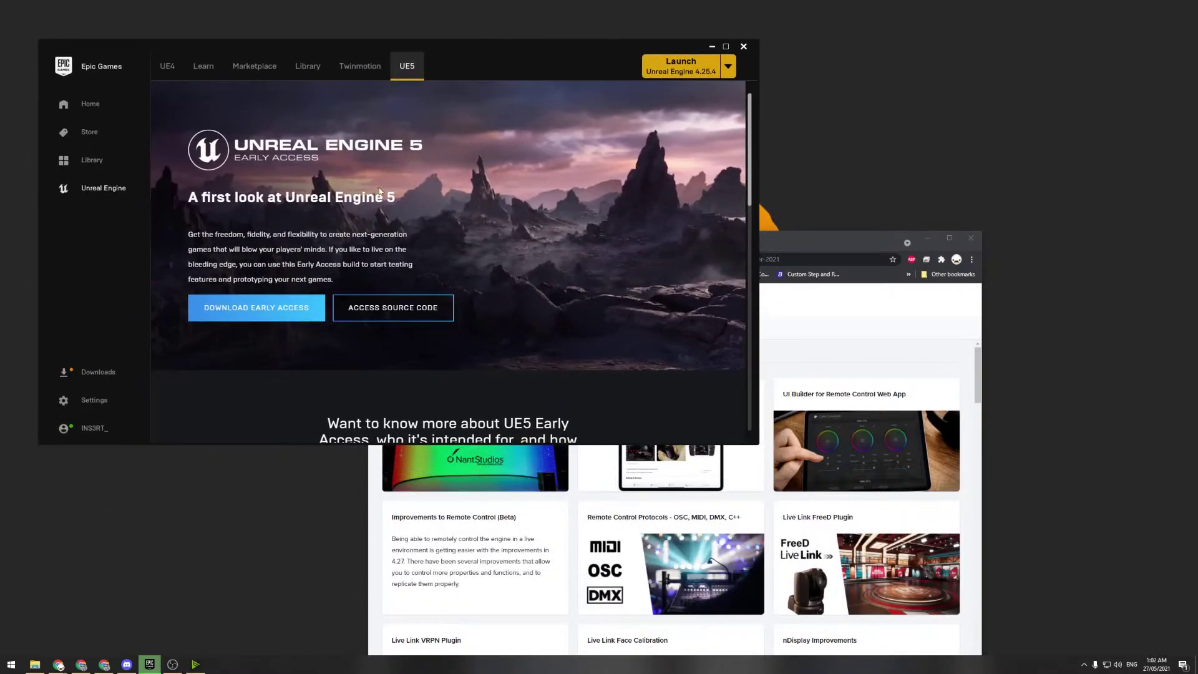
scroll(405, 192, "down", 3)
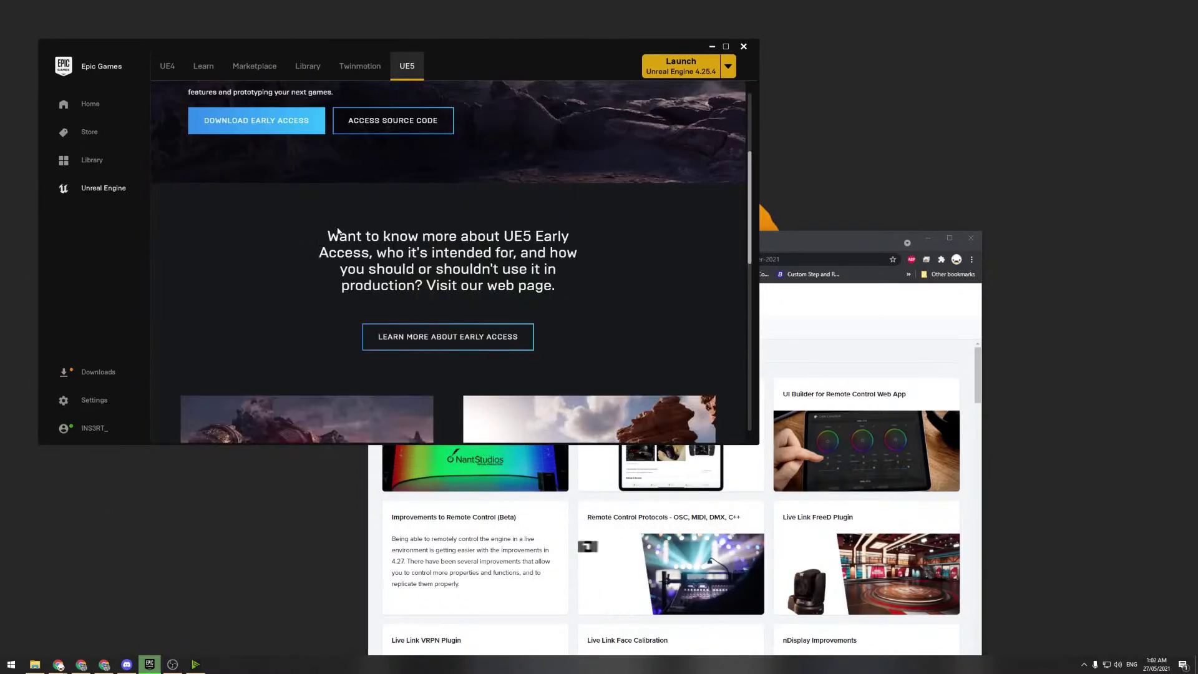
scroll(374, 161, "up", 3)
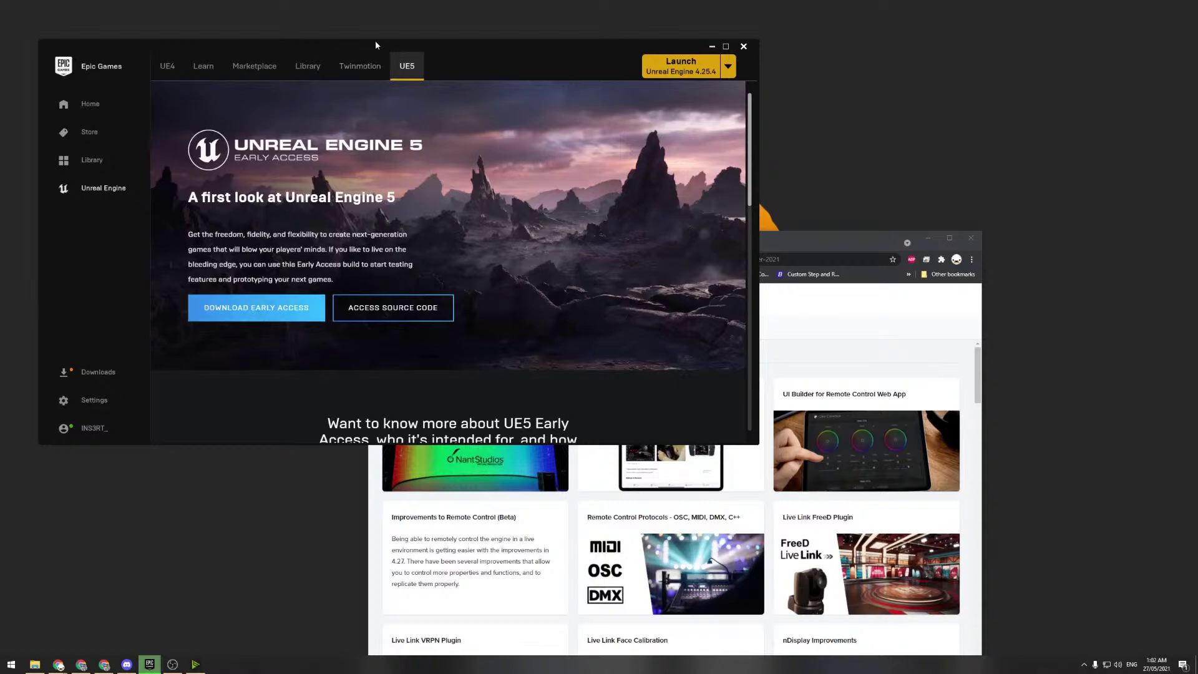
- Check the UE5 Early Access 5.0.0 installation in the engine library and in the launcher's download tasks
left_click(308, 66)
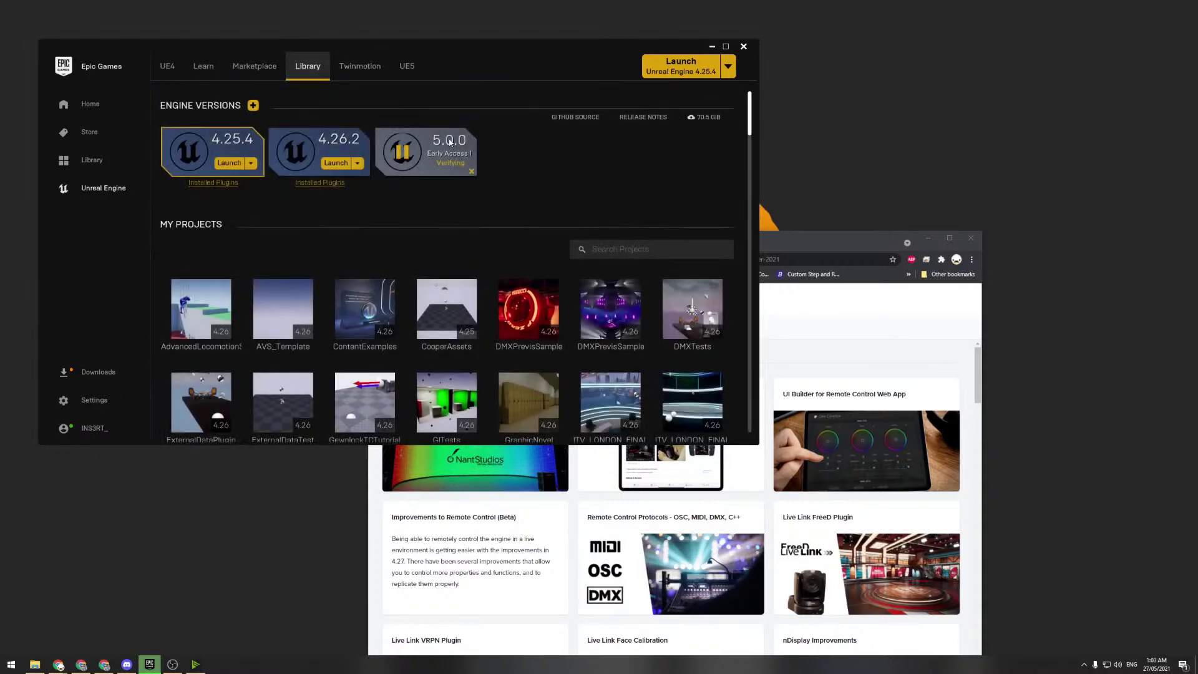
left_click(97, 373)
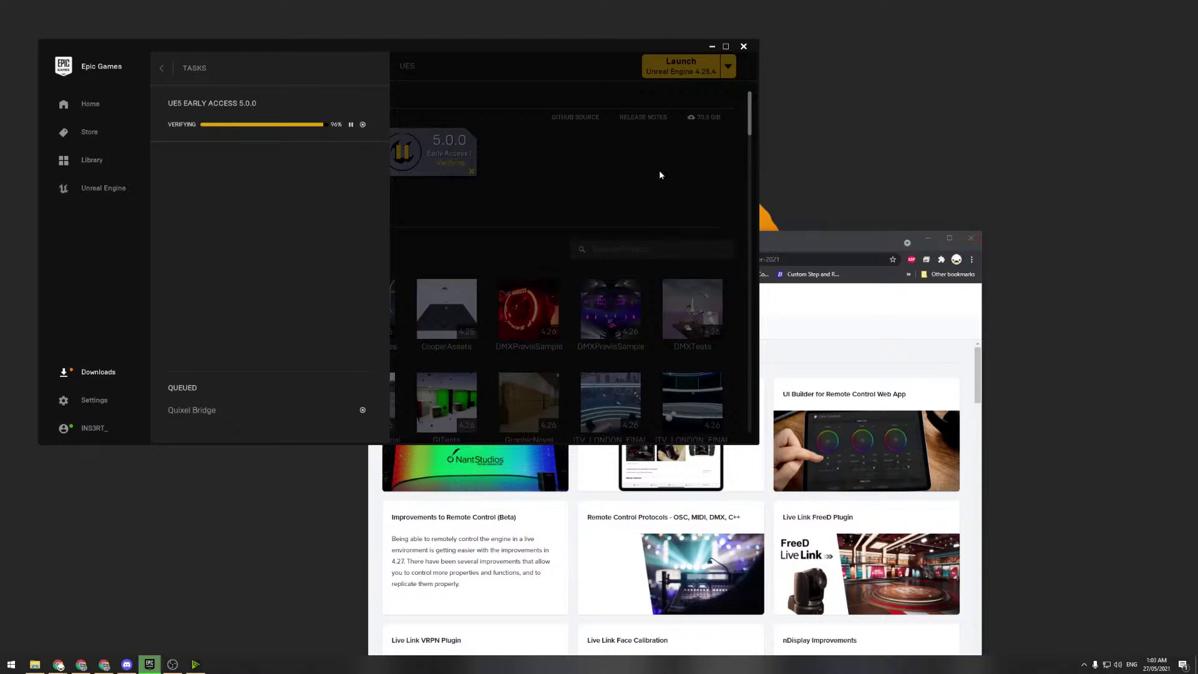
- Open the system calendar and browse from May 2021 ahead to July 2021 and back
left_click(1155, 664)
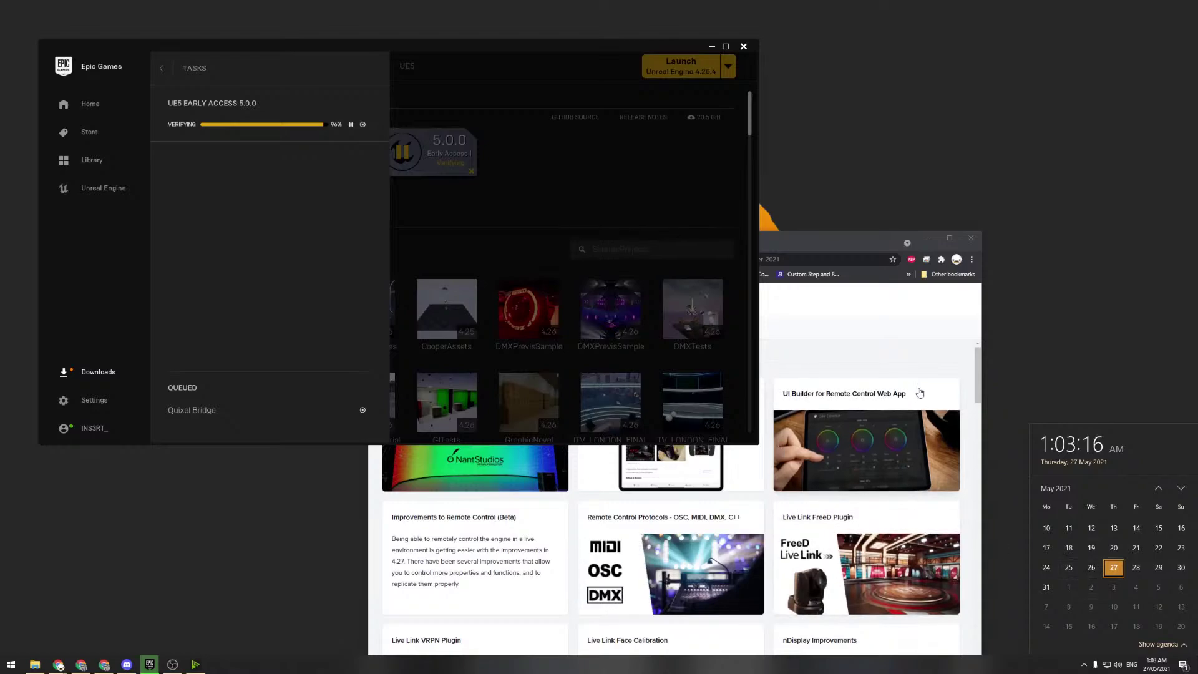
scroll(1116, 549, "down", 2)
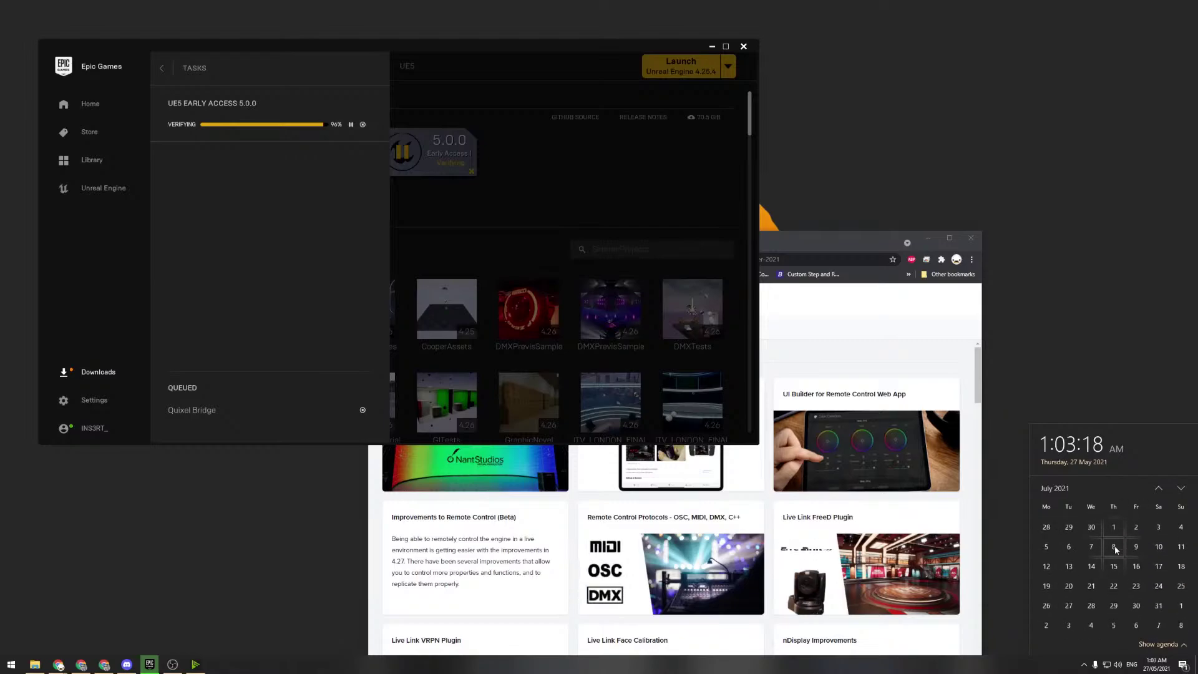
scroll(1068, 565, "up", 2)
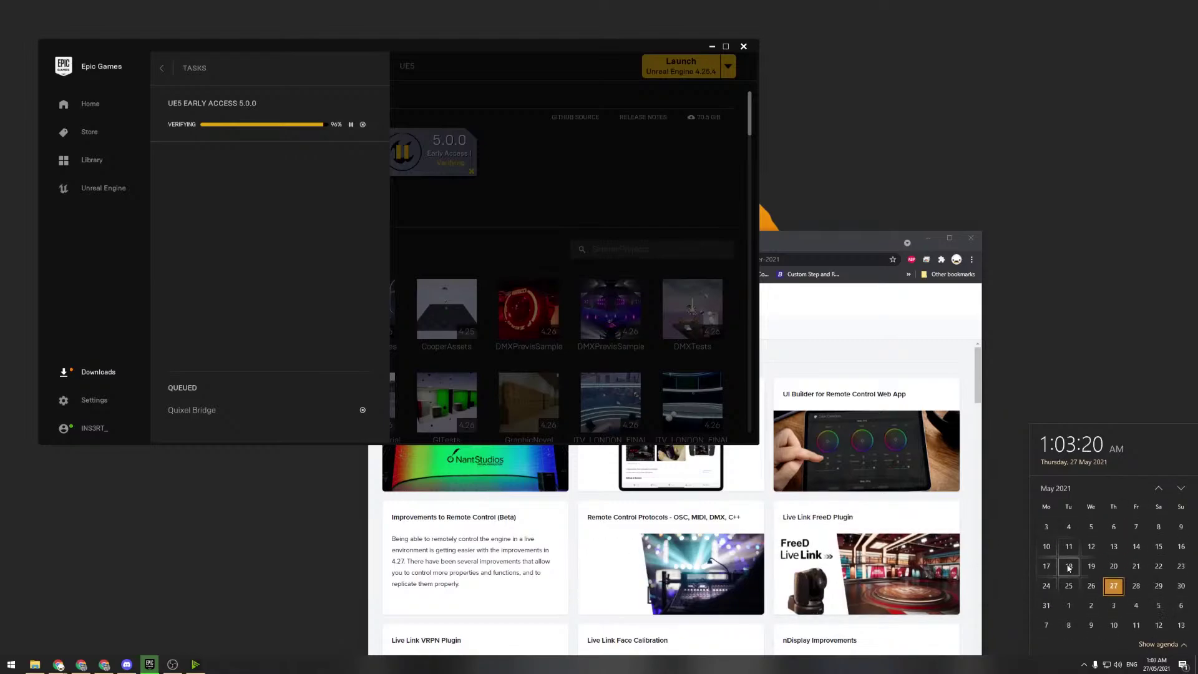
scroll(1069, 566, "up", 6)
- Switch back to the browser, reposition its window, and skim the 4.27 roadmap through Pipeline Integrations before returning to Virtual Production
left_click_drag(806, 247, 907, 95)
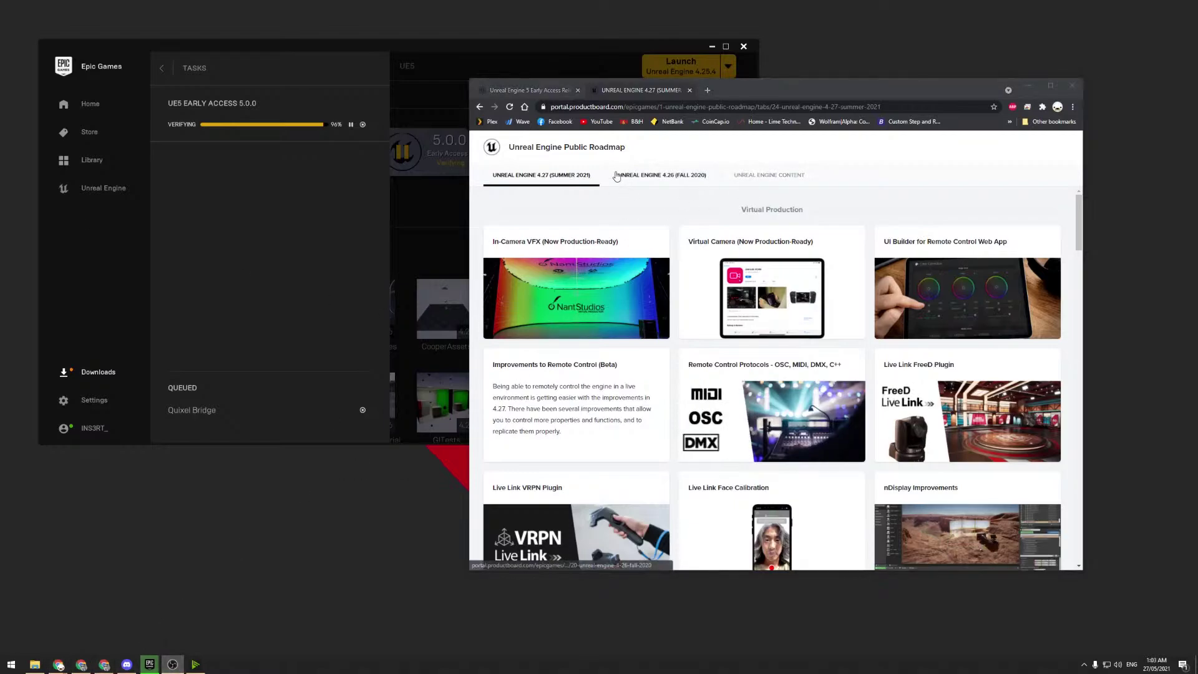
scroll(618, 206, "down", 15)
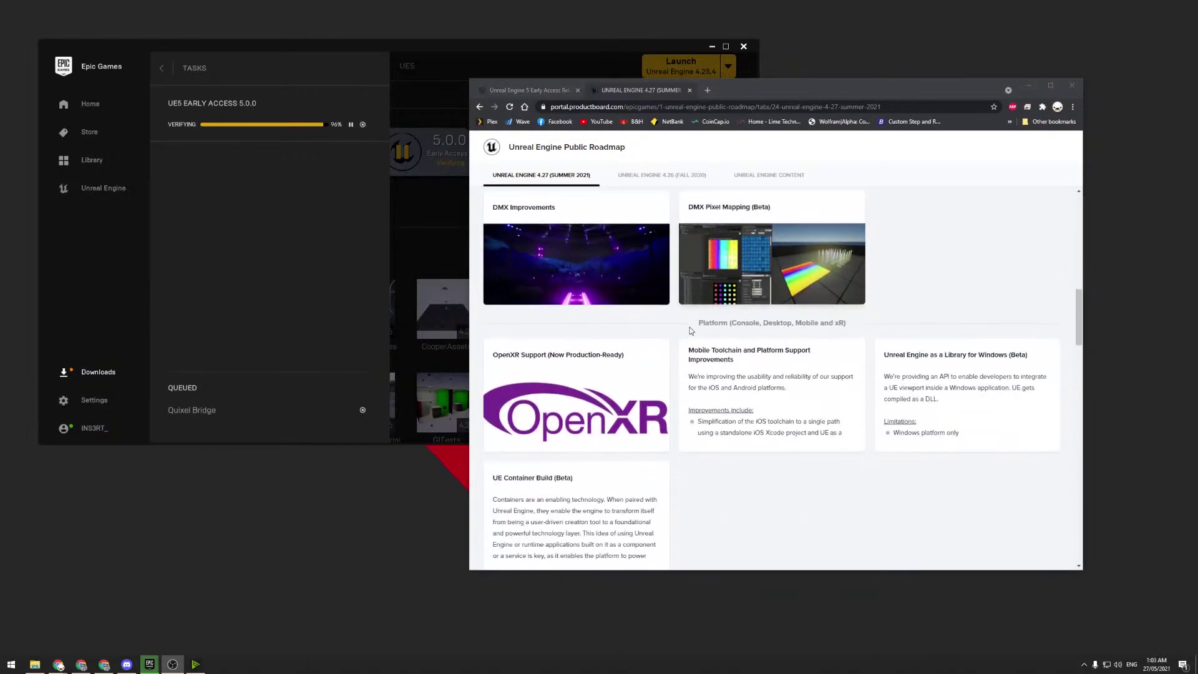
scroll(744, 353, "down", 10)
scroll(746, 374, "up", 15)
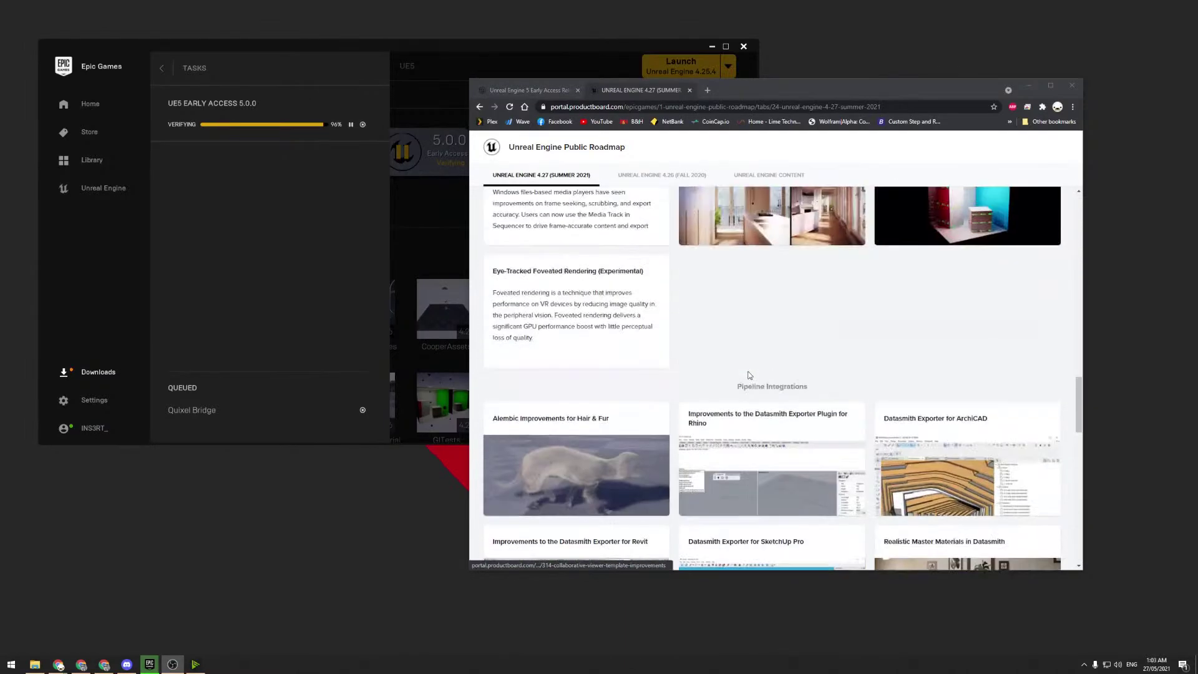
scroll(748, 374, "up", 2)
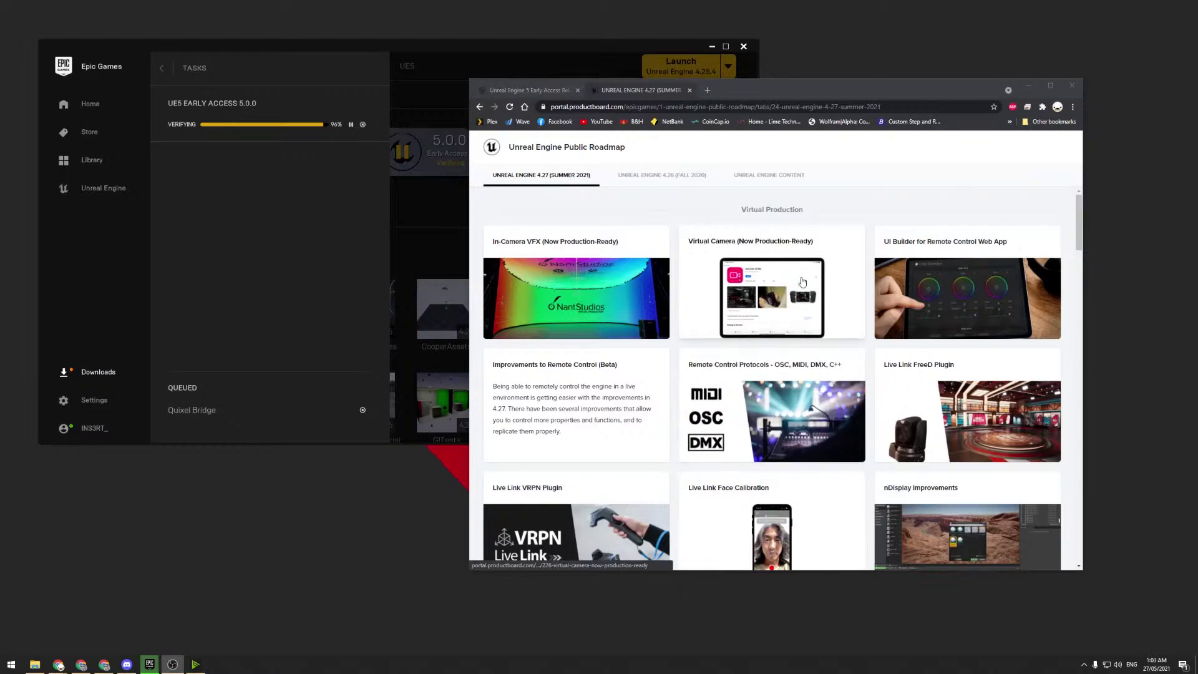
- Examine the Virtual Production cards on Remote Control, Live Link, nDisplay, and DMX
scroll(1032, 218, "down", 2)
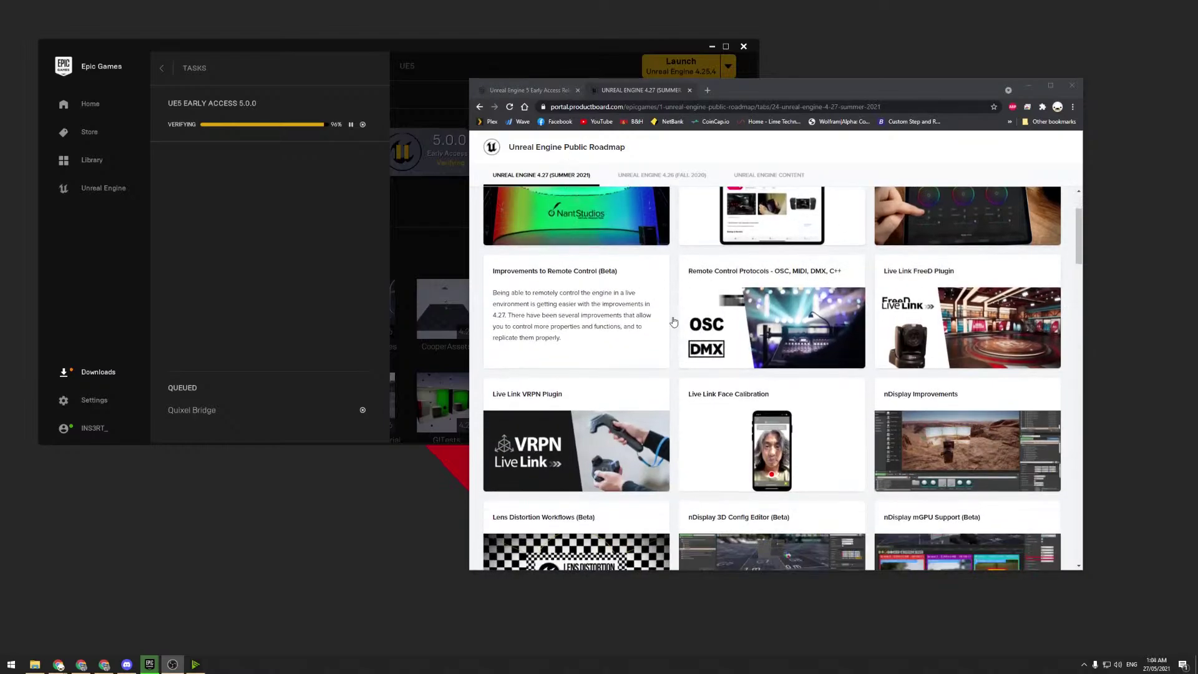
scroll(573, 350, "down", 2)
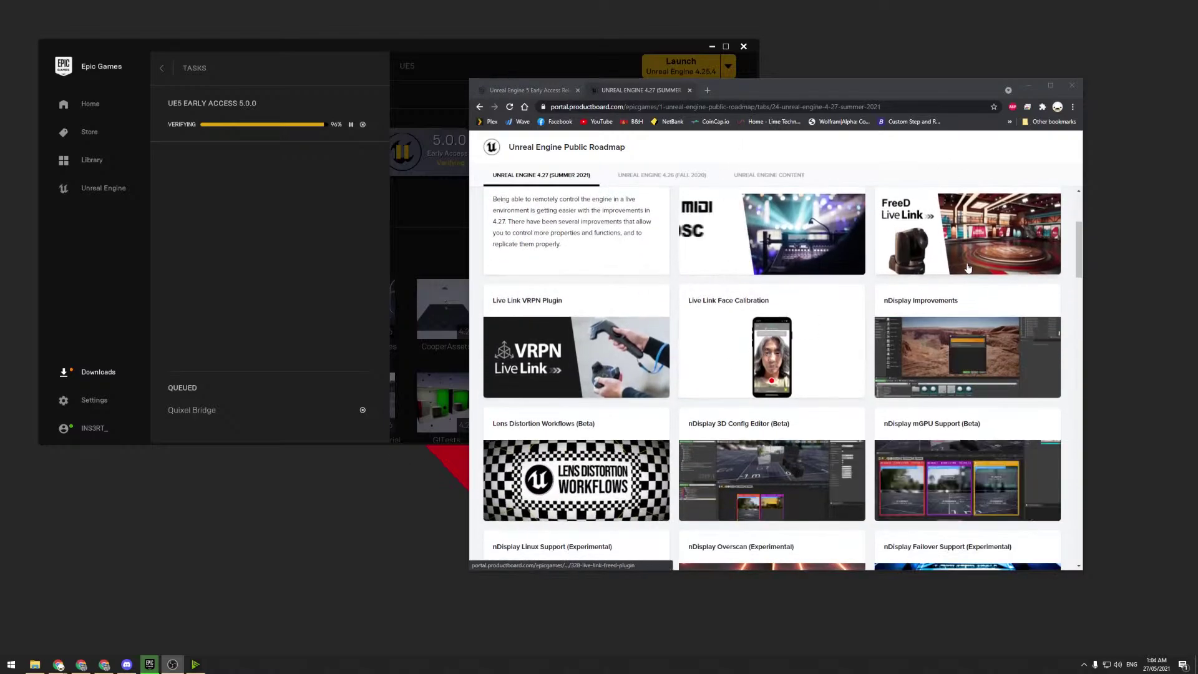
scroll(886, 365, "down", 2)
scroll(886, 364, "down", 3)
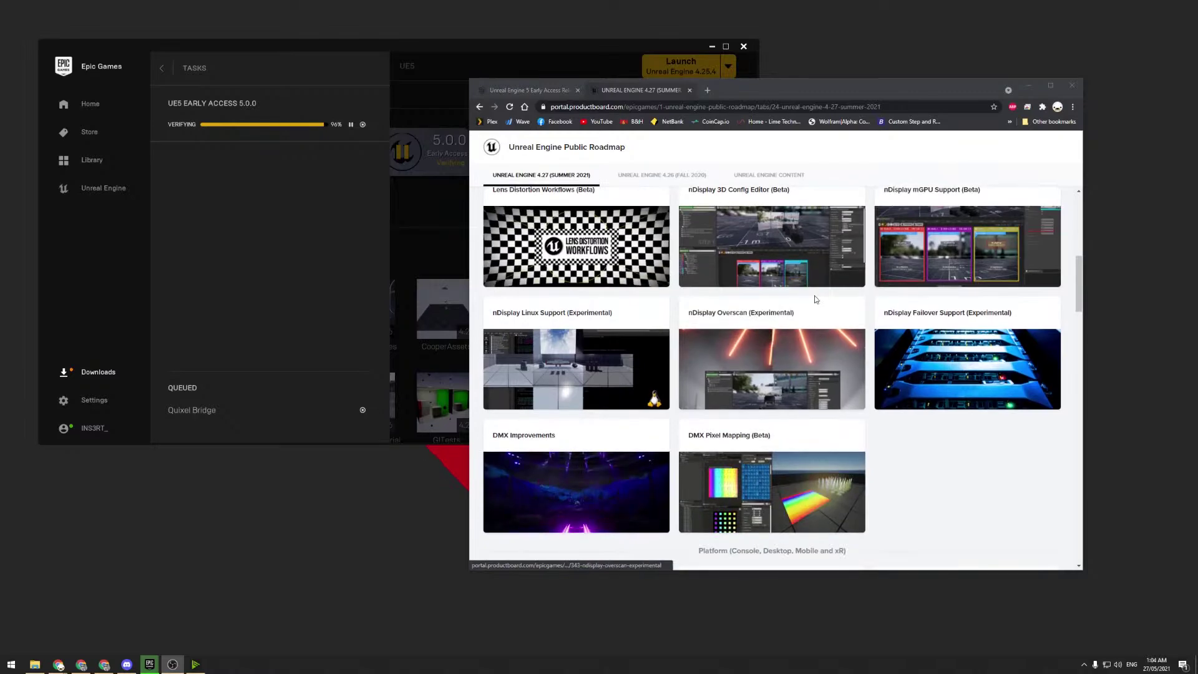
- Open the Lens Distortion Workflows (Beta) card, read its feature list, and close it
scroll(794, 488, "up", 2)
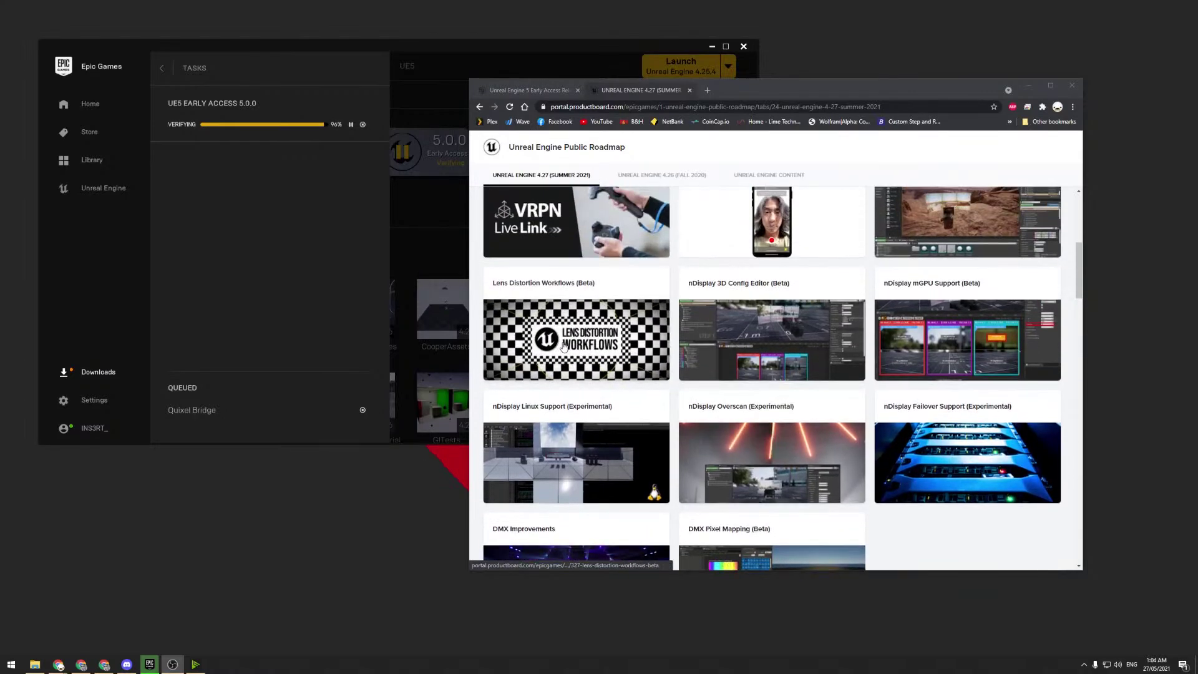
left_click(643, 353)
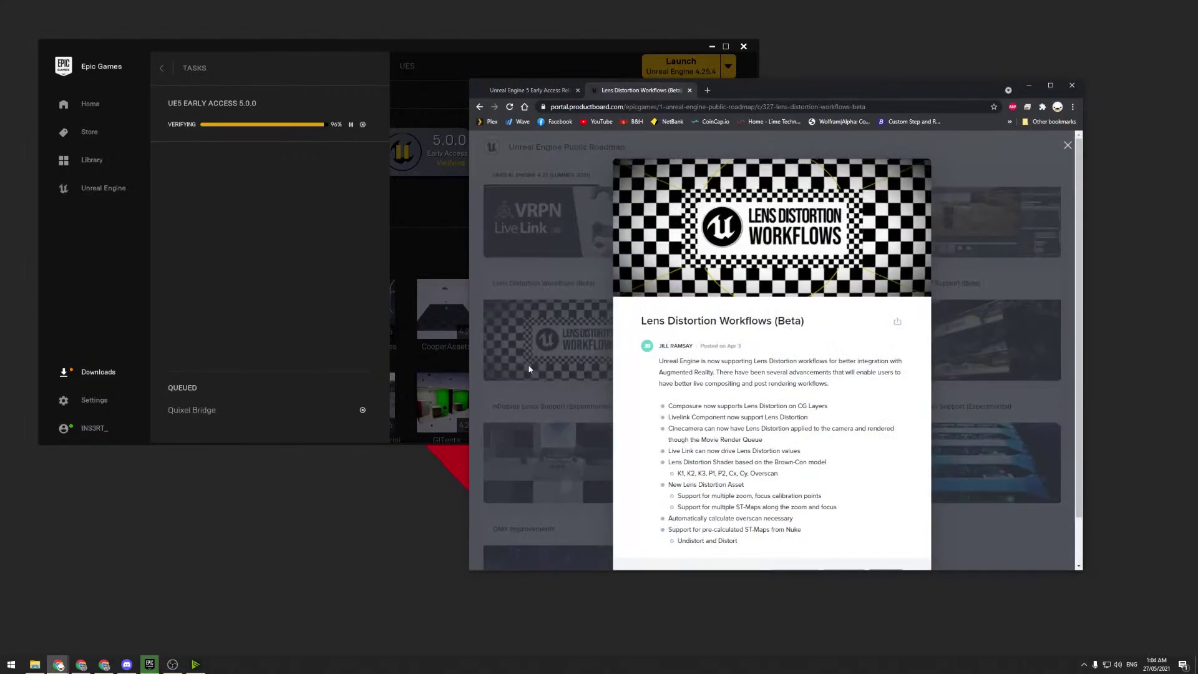
left_click(1021, 507)
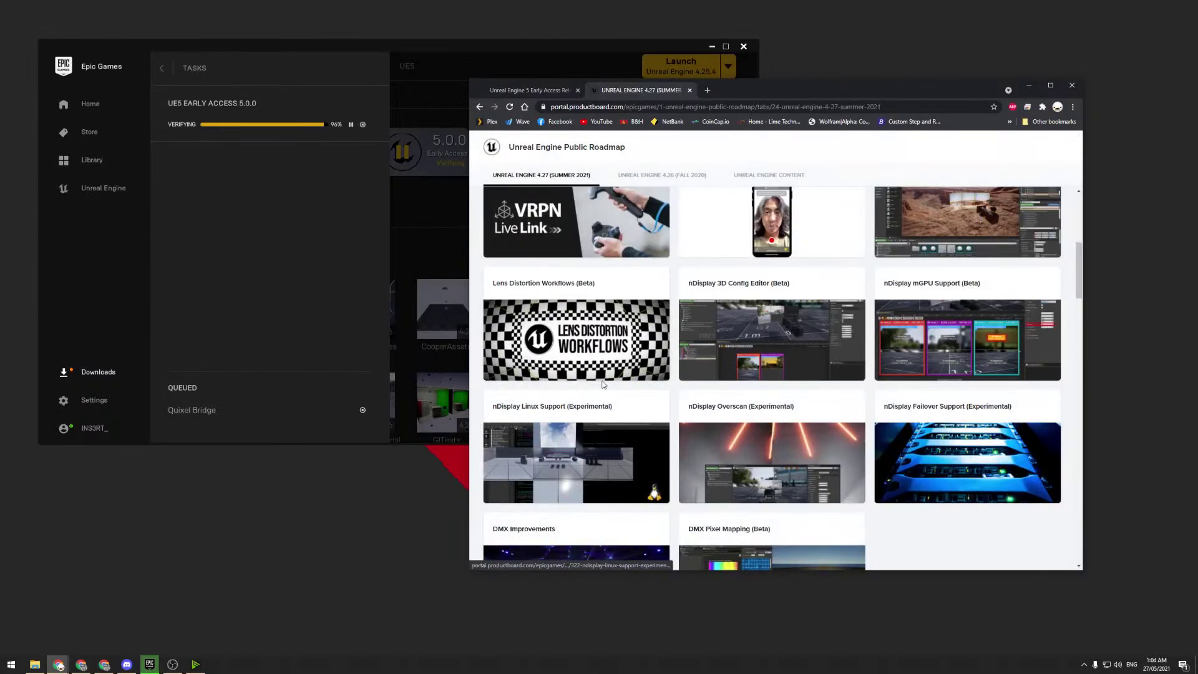
- Examine the Platform section's OpenXR and UE Container Build cards and the Rendering, Lighting and Materials features
scroll(605, 385, "down", 6)
scroll(605, 385, "down", 3)
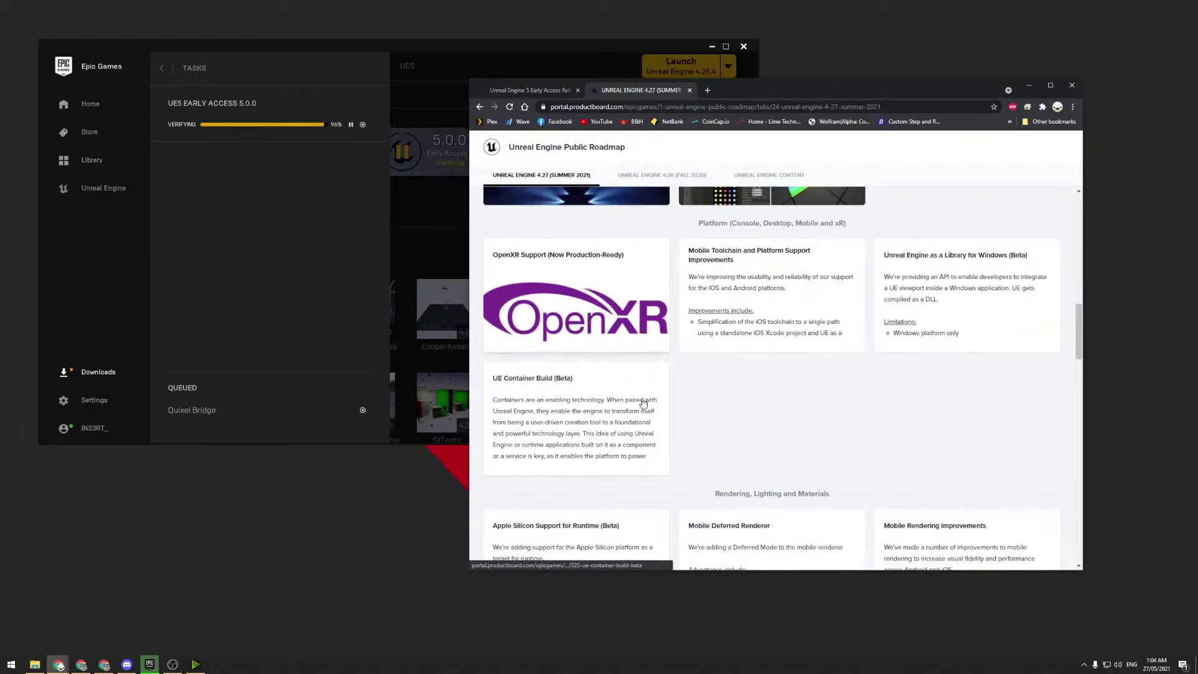
scroll(776, 341, "down", 2)
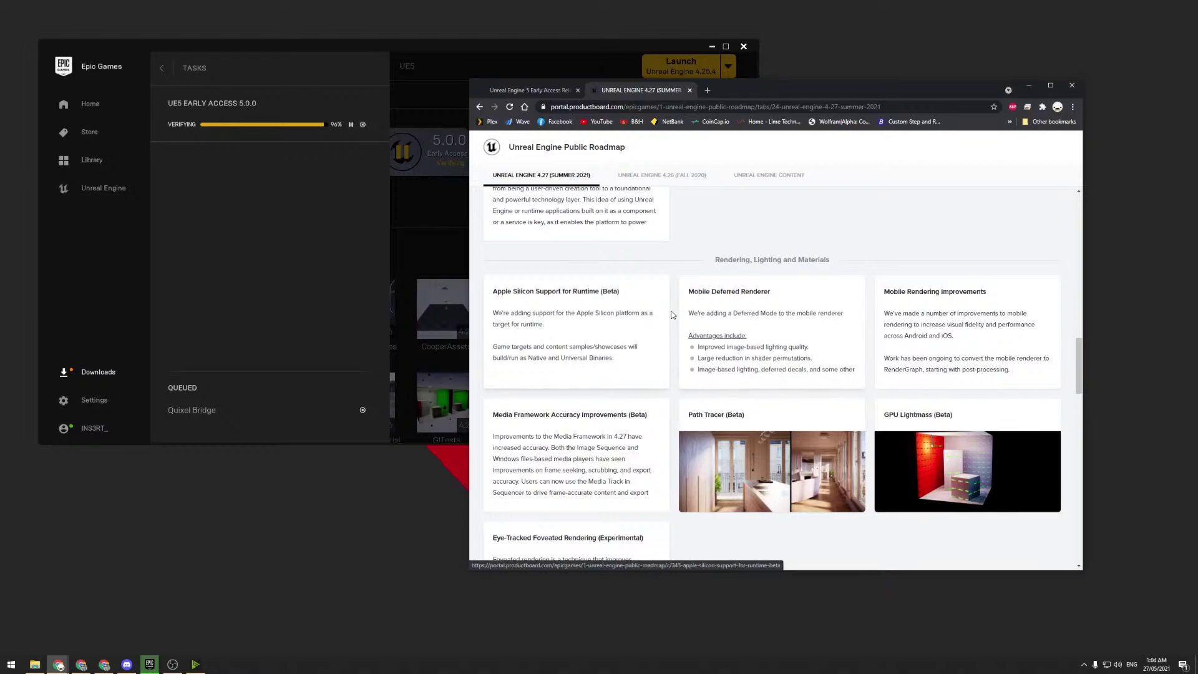
scroll(697, 317, "down", 2)
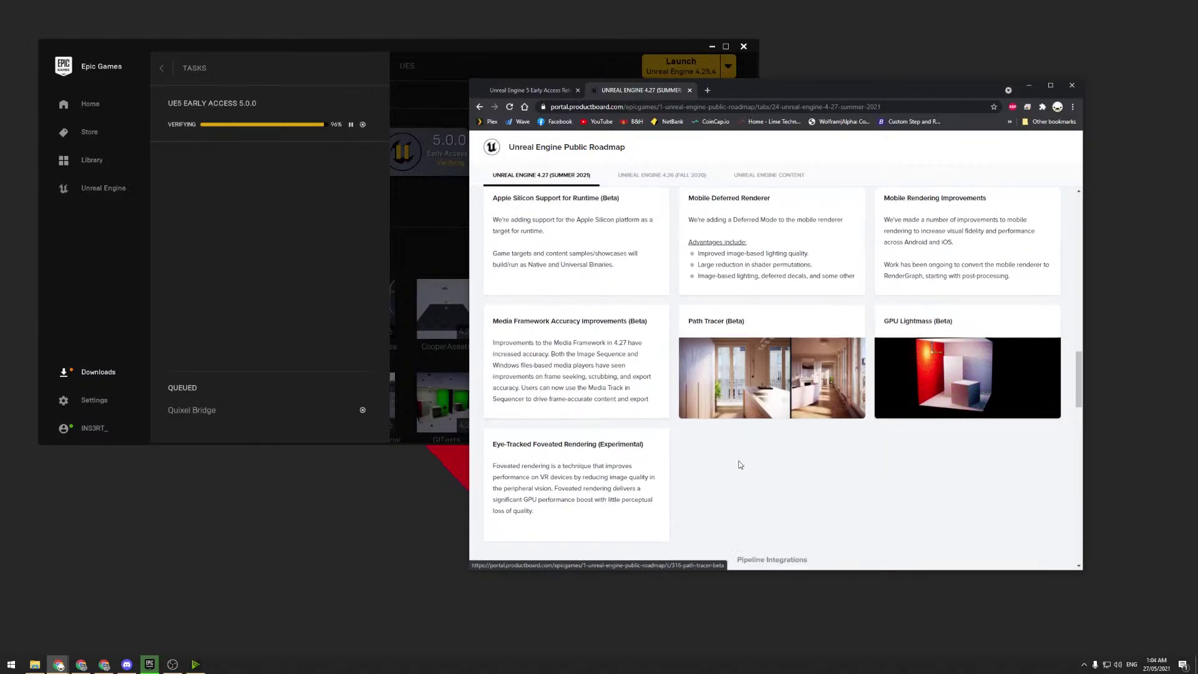
- Read the full Path Tracer (Beta) card, close it, and continue to the Eye-Tracked Foveated Rendering (Experimental) card
left_click(757, 367)
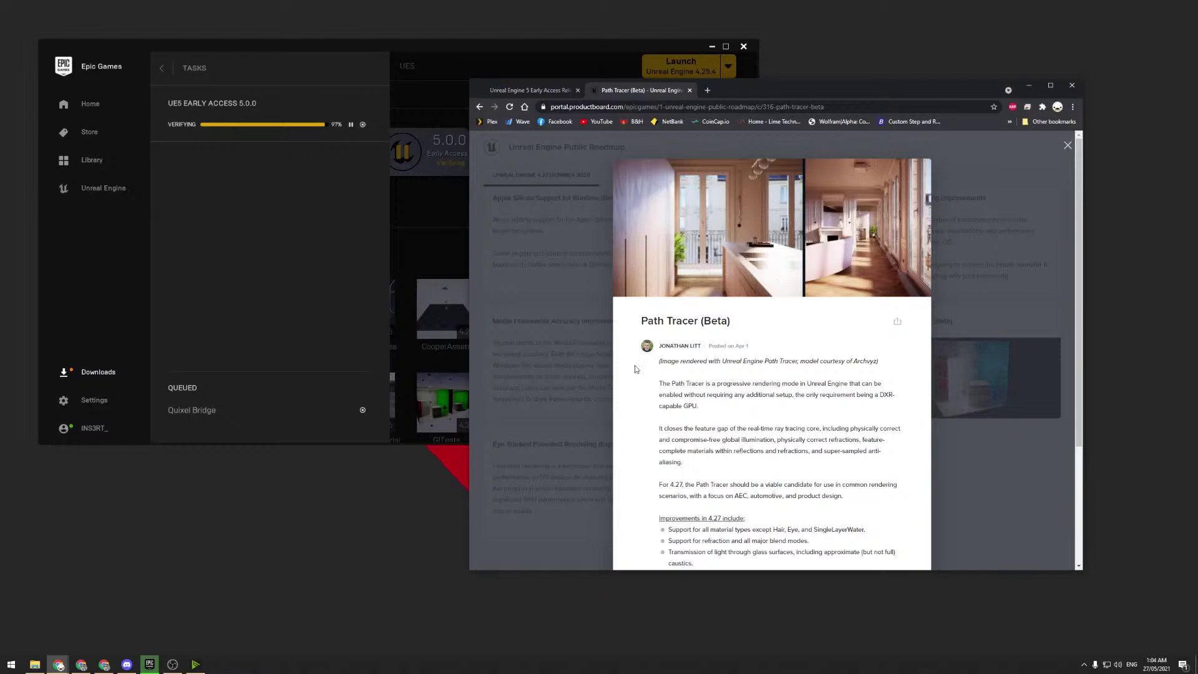
scroll(803, 358, "down", 5)
scroll(803, 358, "up", 5)
left_click(981, 494)
scroll(837, 459, "down", 3)
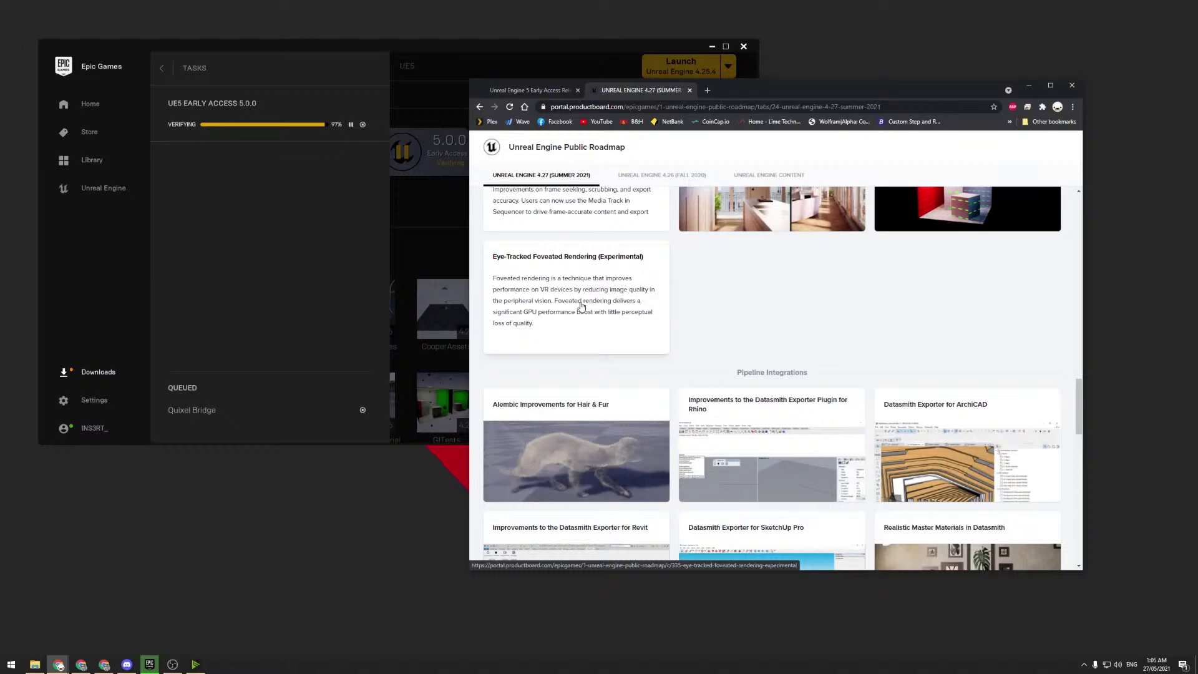
- Examine the Pipeline Integrations cards on Alembic, Datasmith, Lidar, Visual Data Prep, USD, and Georeferencing
left_click(173, 665)
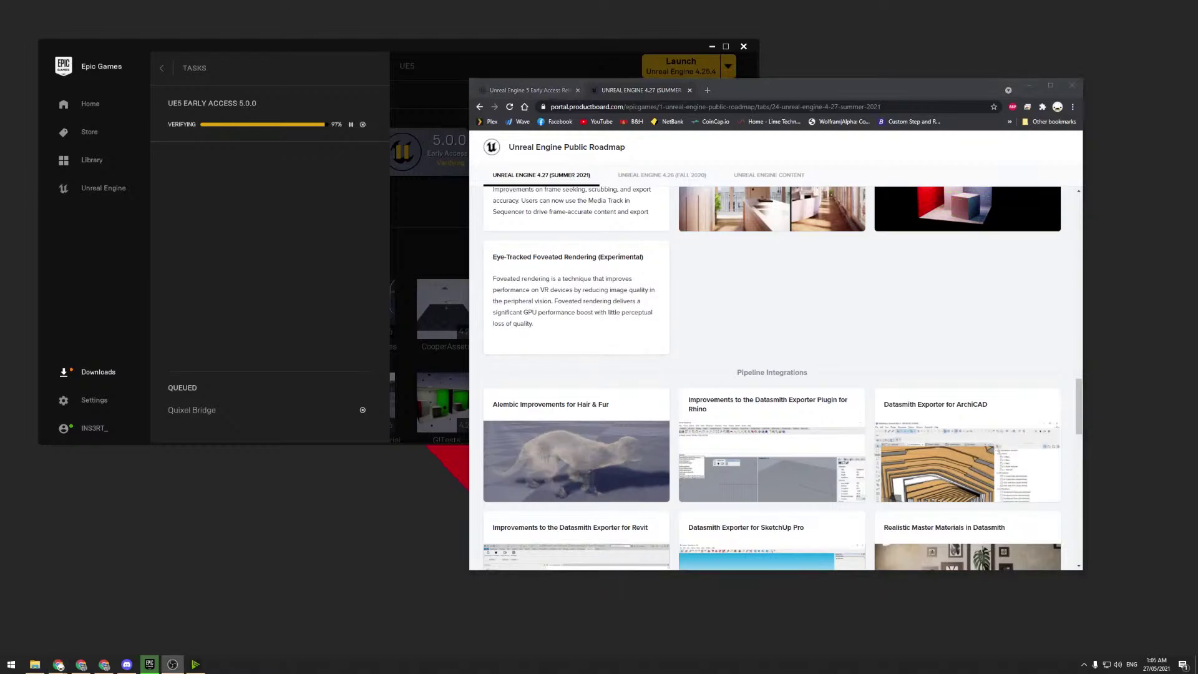
left_click(1059, 325)
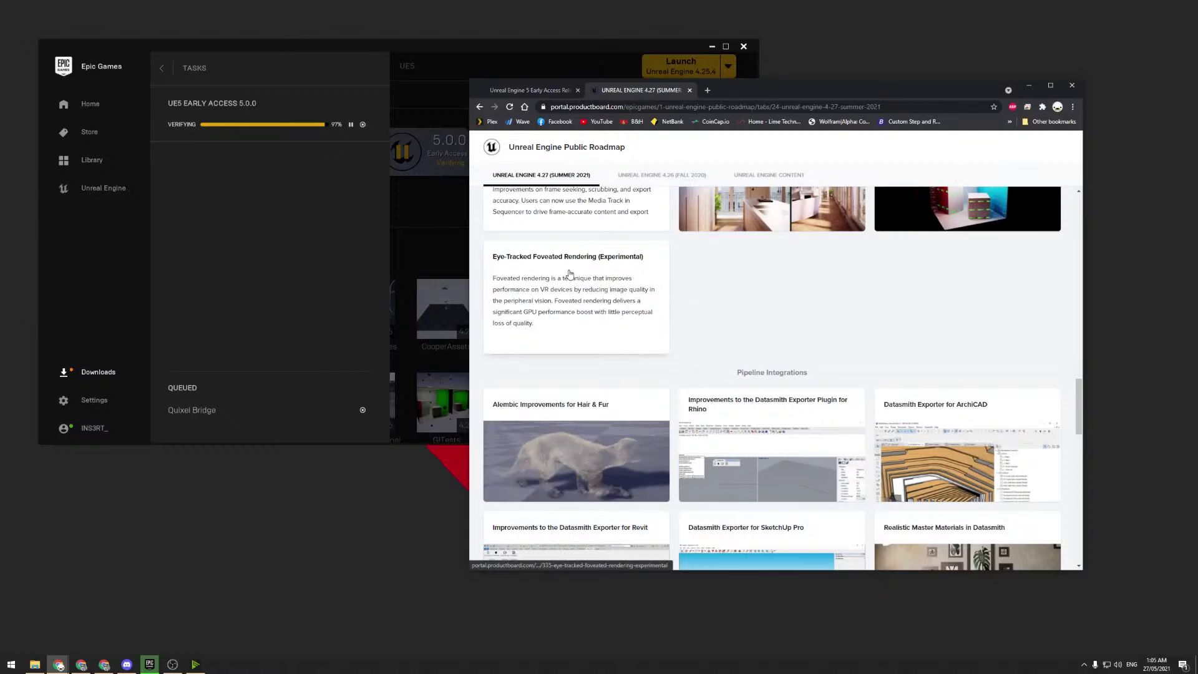
scroll(658, 295, "down", 3)
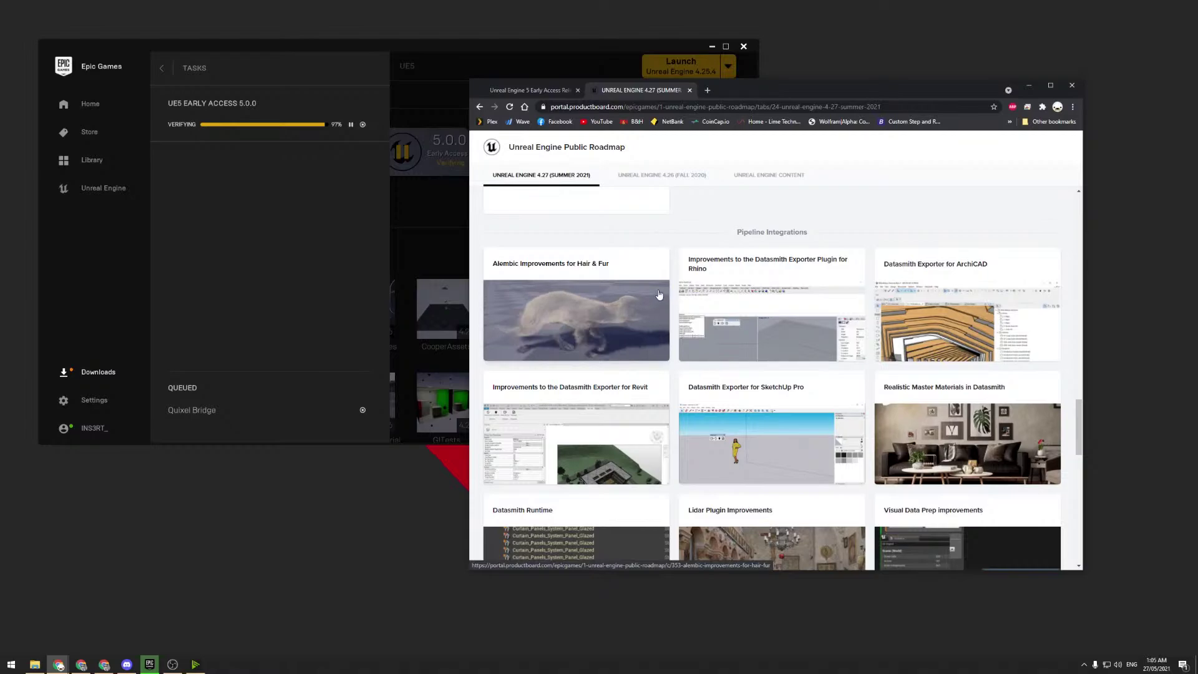
scroll(839, 261, "down", 1)
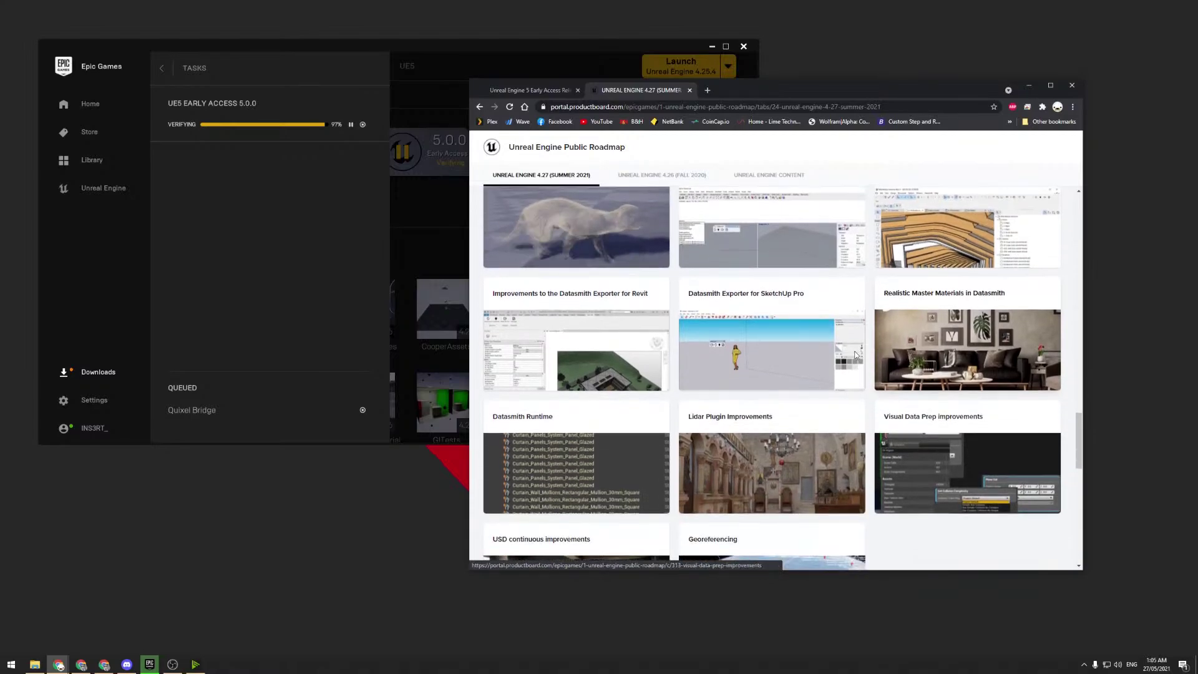
scroll(666, 341, "down", 2)
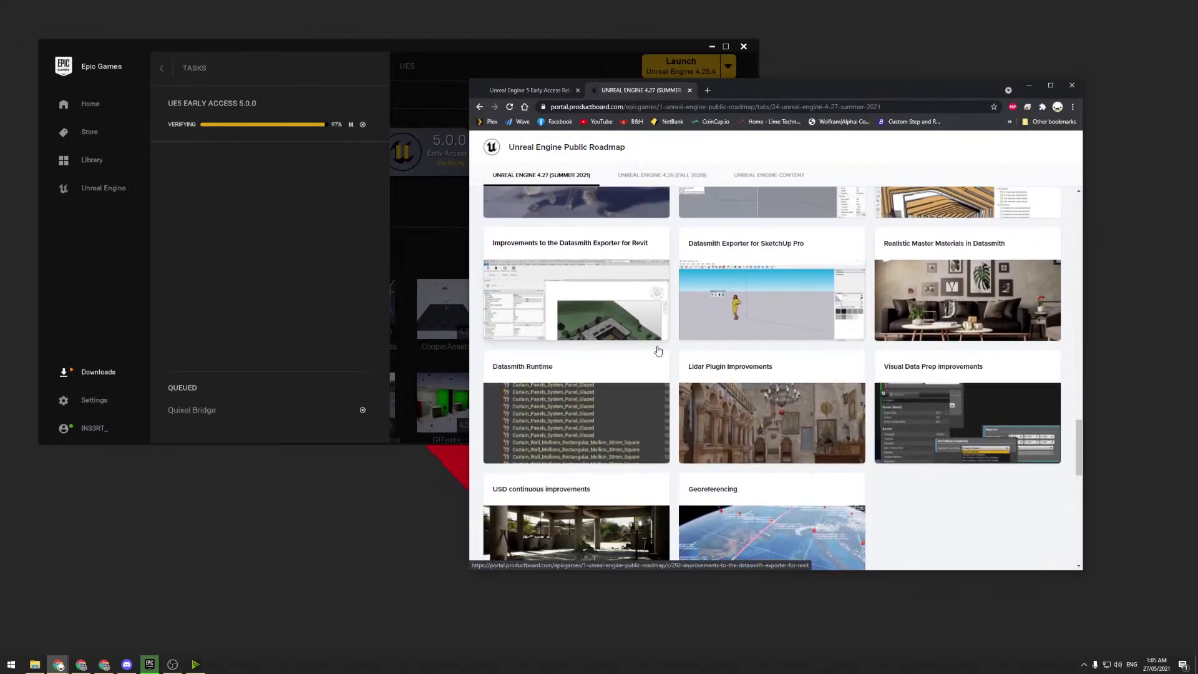
scroll(666, 342, "down", 3)
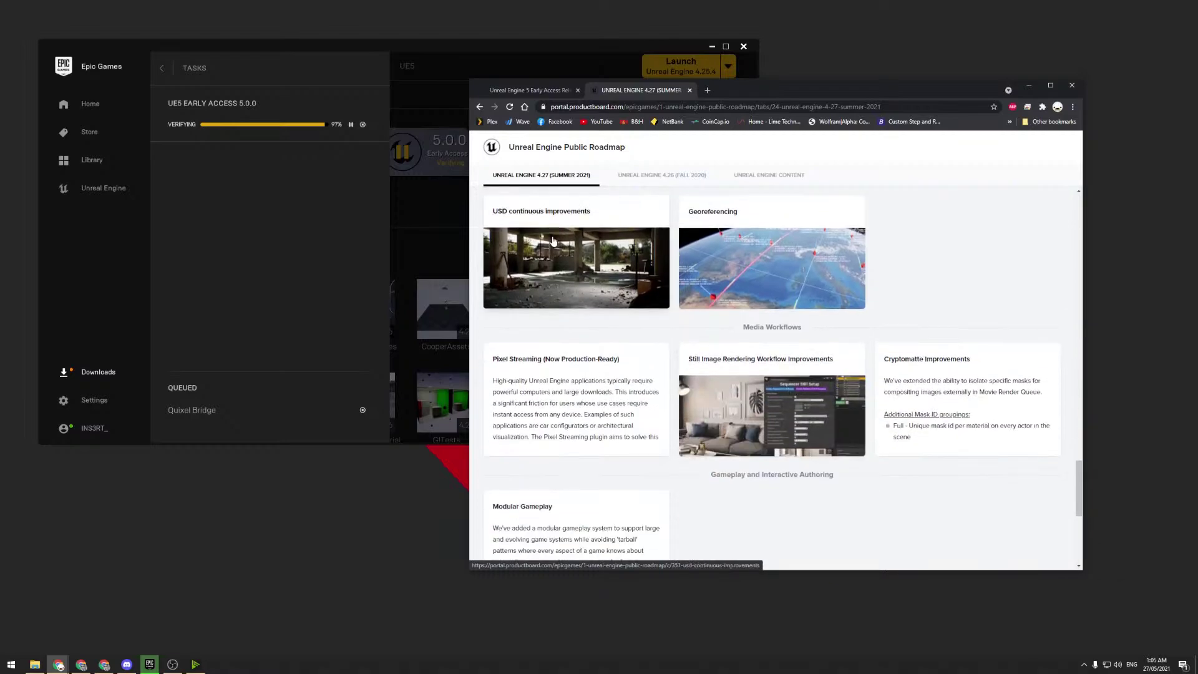
- Examine the Media Workflows, Gameplay and Interactive Authoring, and Engine Templates & Assets cards, and return to the start of the roadmap
scroll(768, 269, "down", 2)
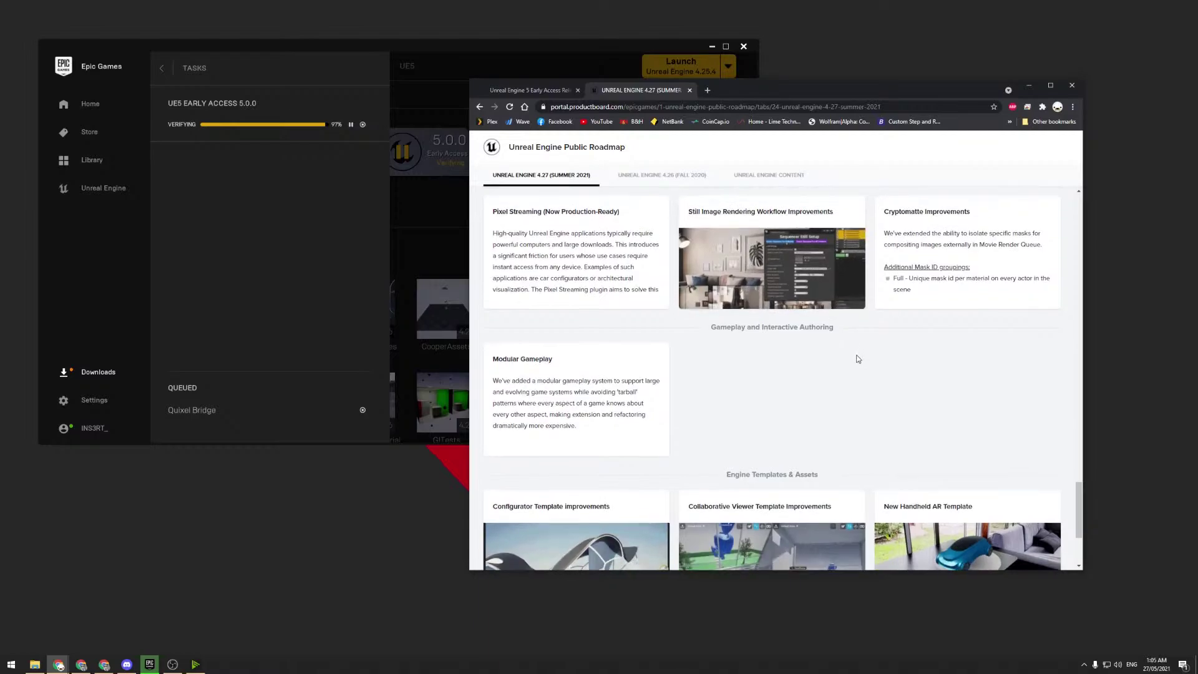
scroll(852, 368, "down", 2)
scroll(686, 351, "down", 1)
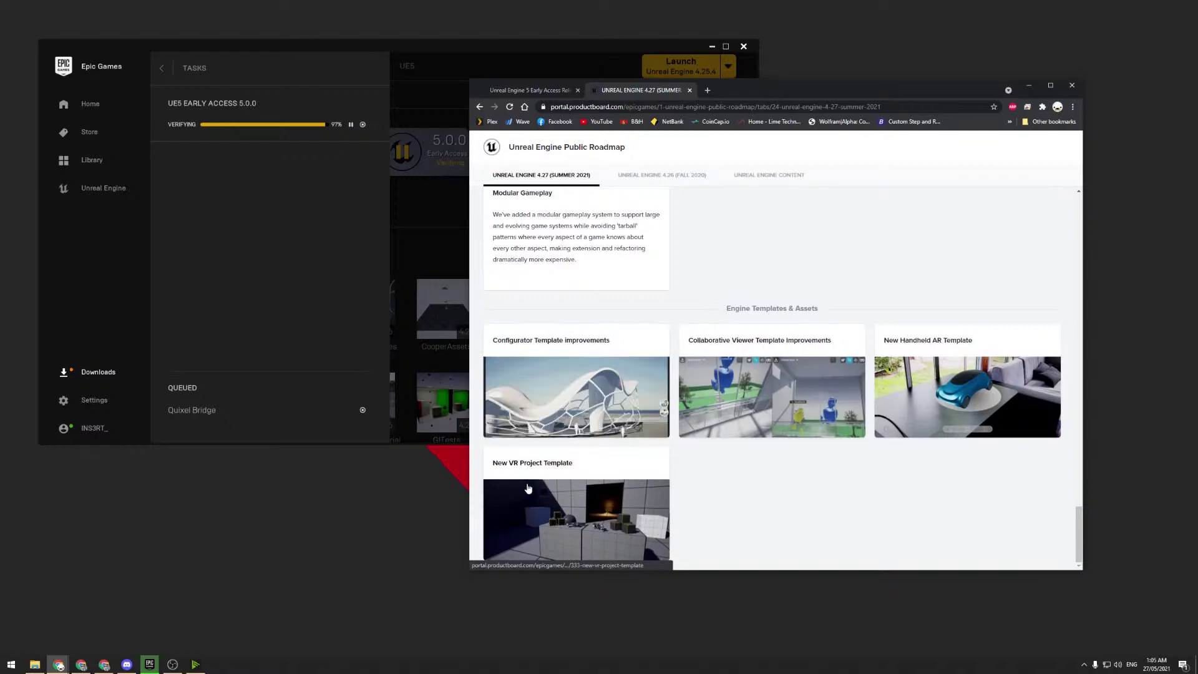
scroll(537, 491, "up", 15)
scroll(551, 496, "up", 8)
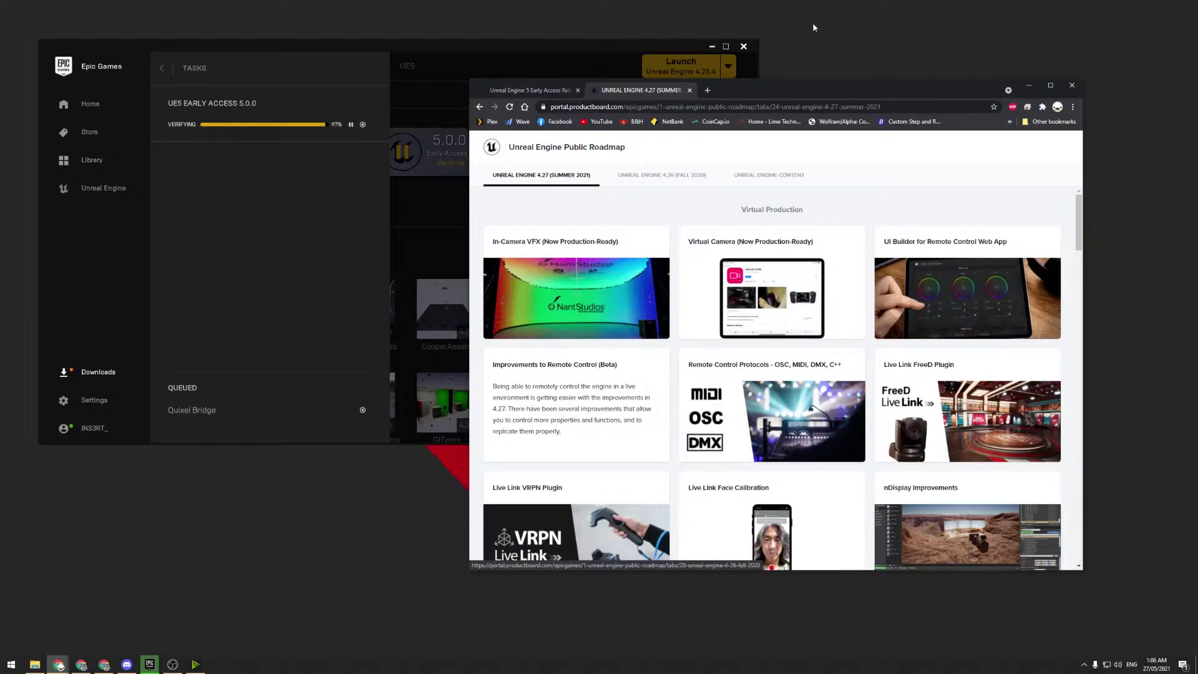
- Close the launcher's download tasks and bring up the Unreal Engine 5 Early Access Release Notes in the browser, moving its window aside
left_click(443, 212)
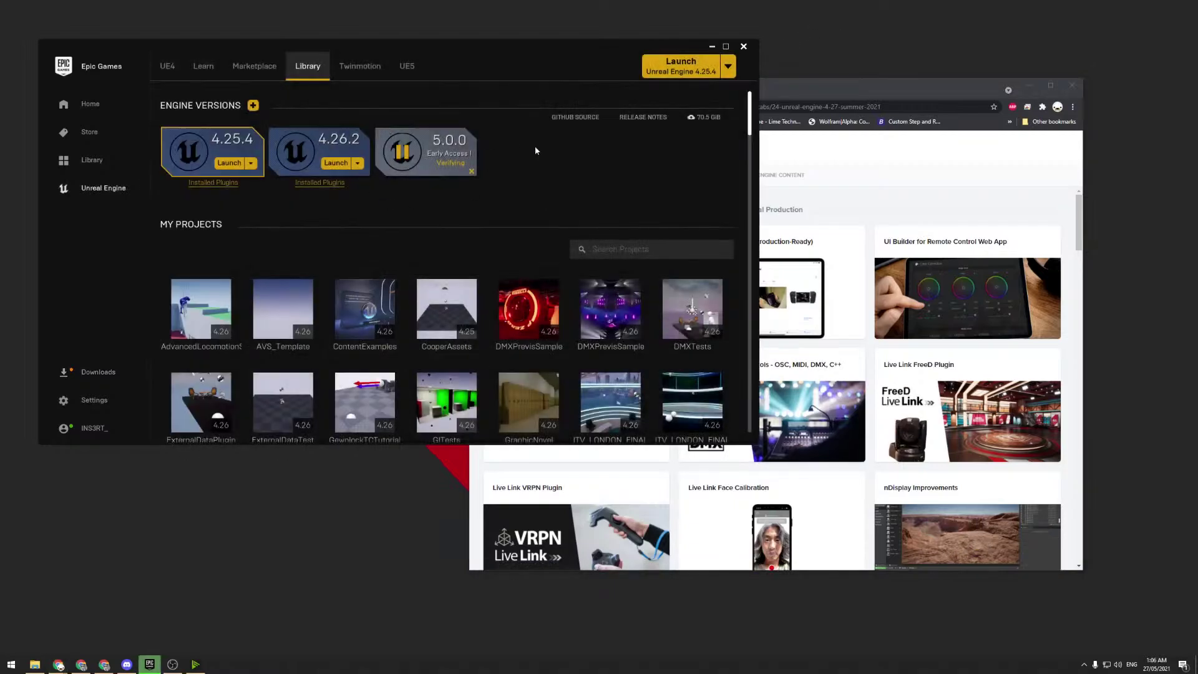
left_click(825, 94)
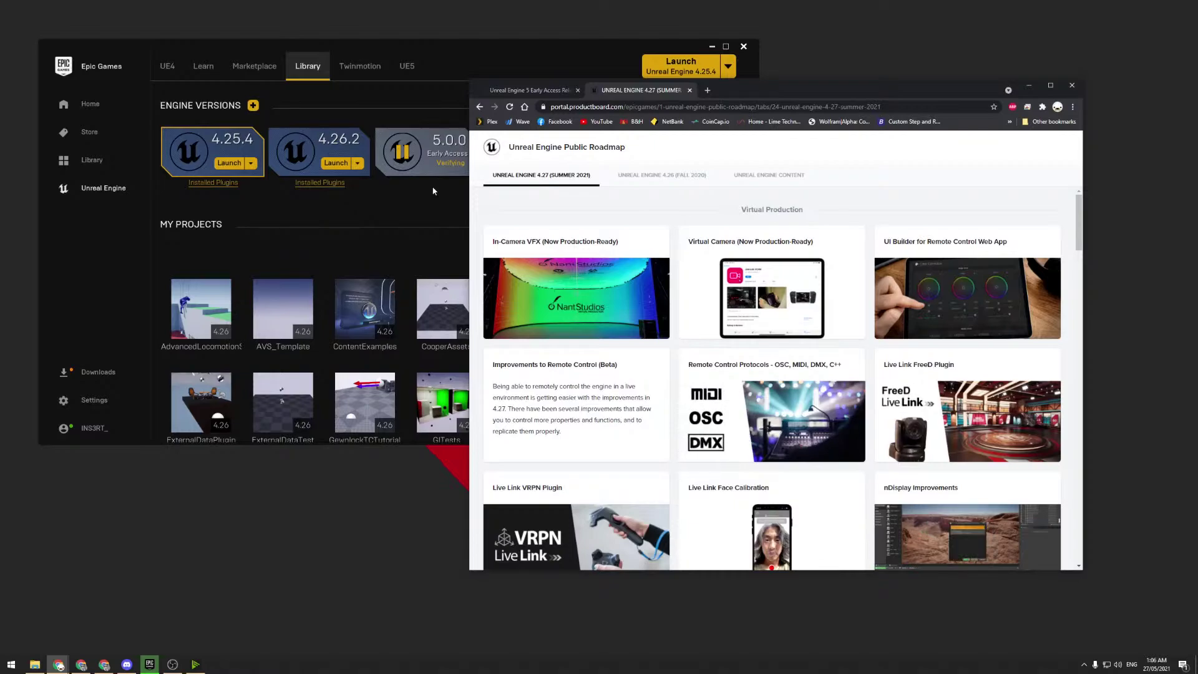
left_click(511, 91)
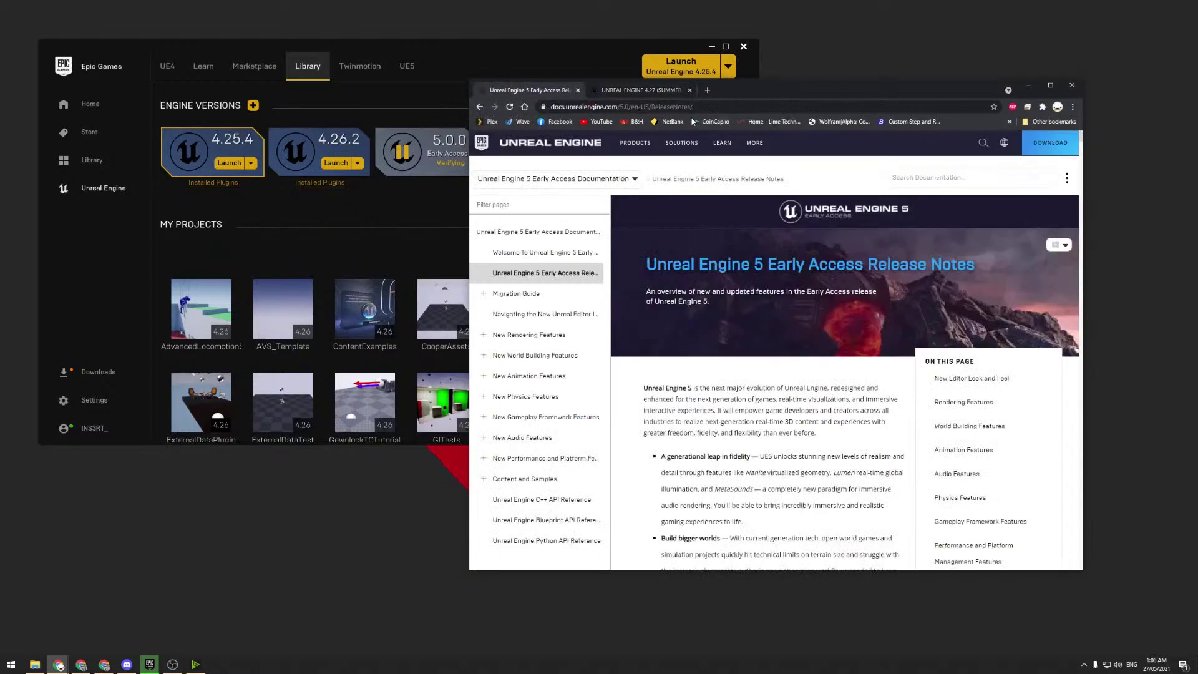
left_click_drag(736, 88, 795, 44)
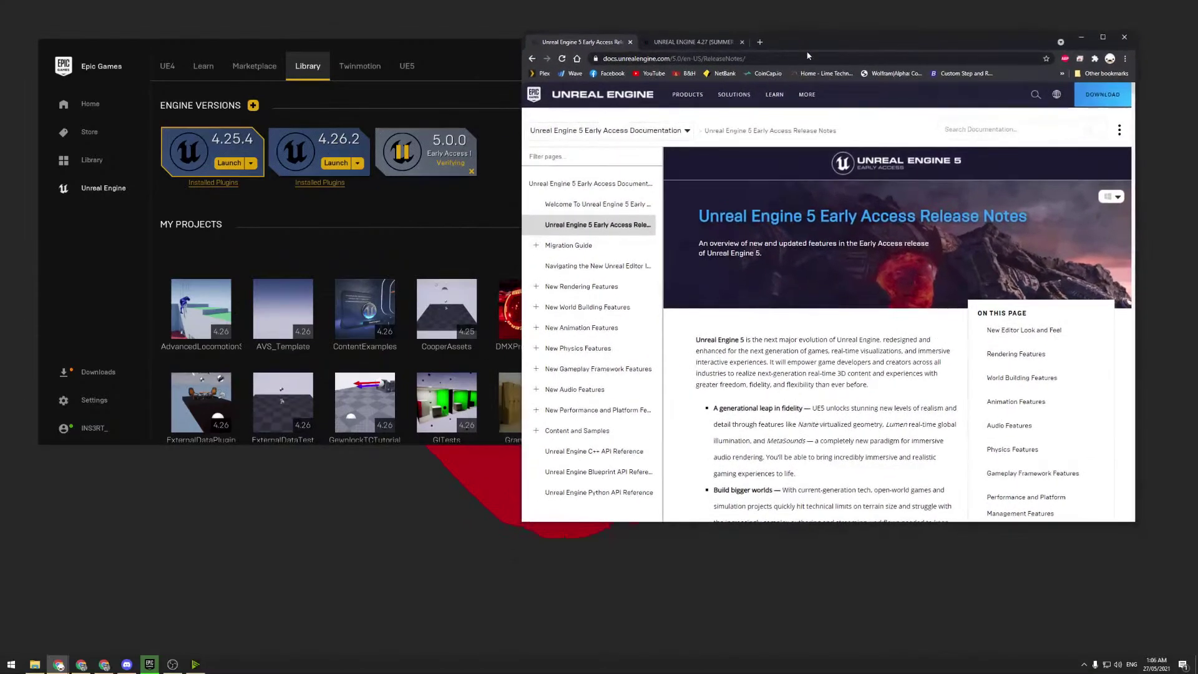
scroll(930, 314, "down", 3)
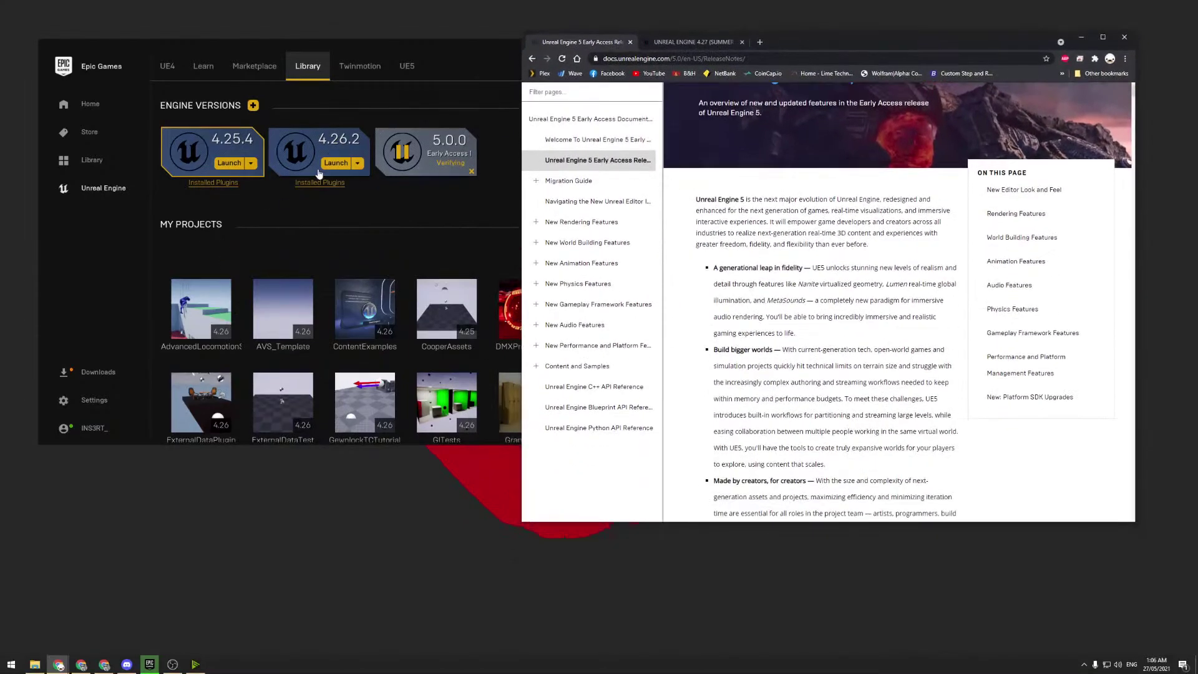
- Check the UE5 Early Access 5.0.0 verification progress in the Epic Games Launcher's download tasks and close the list
left_click(93, 372)
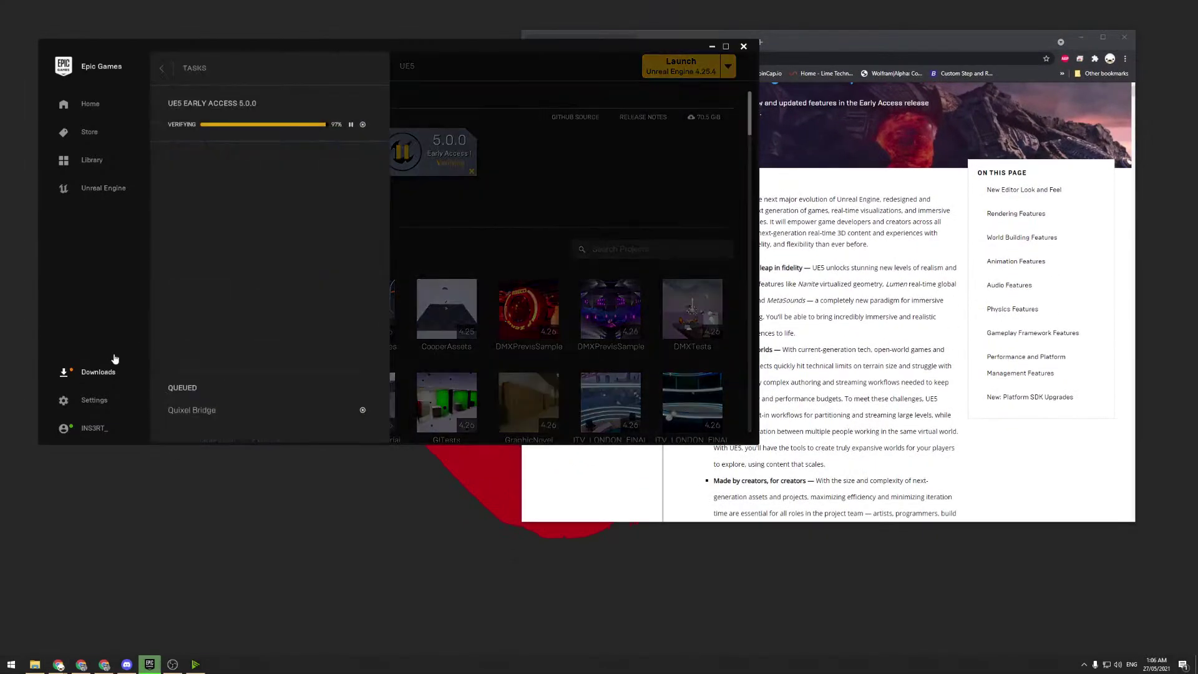
left_click(455, 200)
- Arrange the launcher and a widened browser window side by side so both the engine versions and the release notes can be seen
left_click_drag(432, 50, 413, 45)
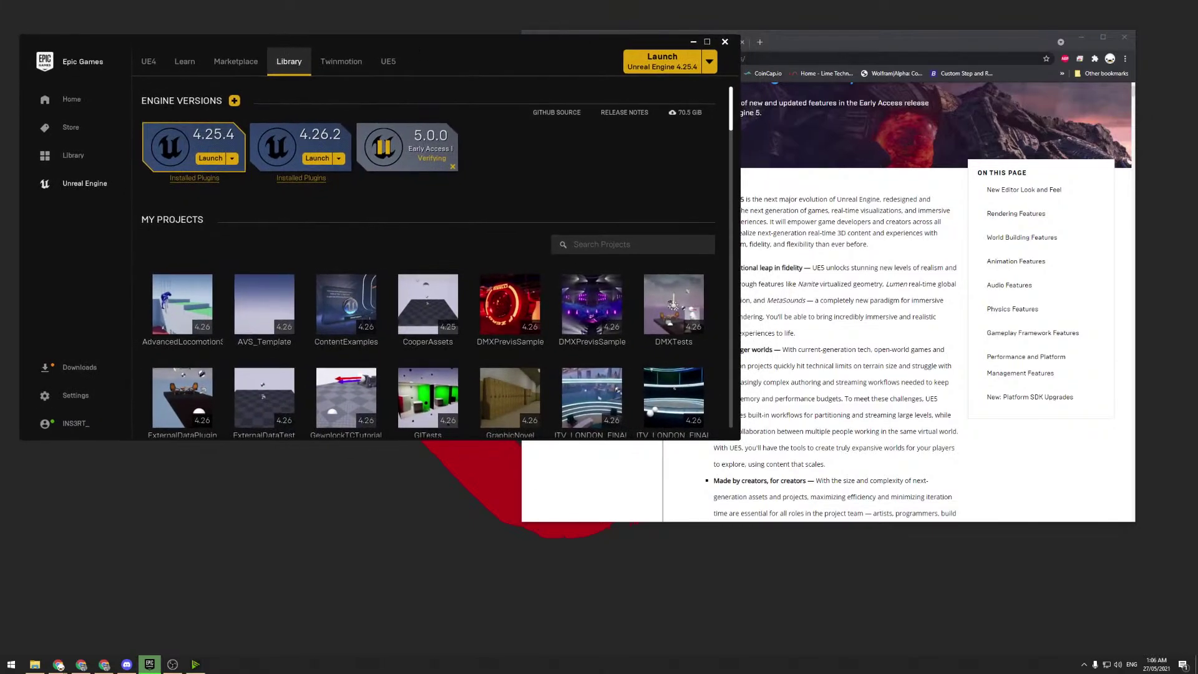
left_click_drag(837, 38, 591, 37)
left_click_drag(891, 104, 1082, 111)
left_click_drag(555, 38, 646, 41)
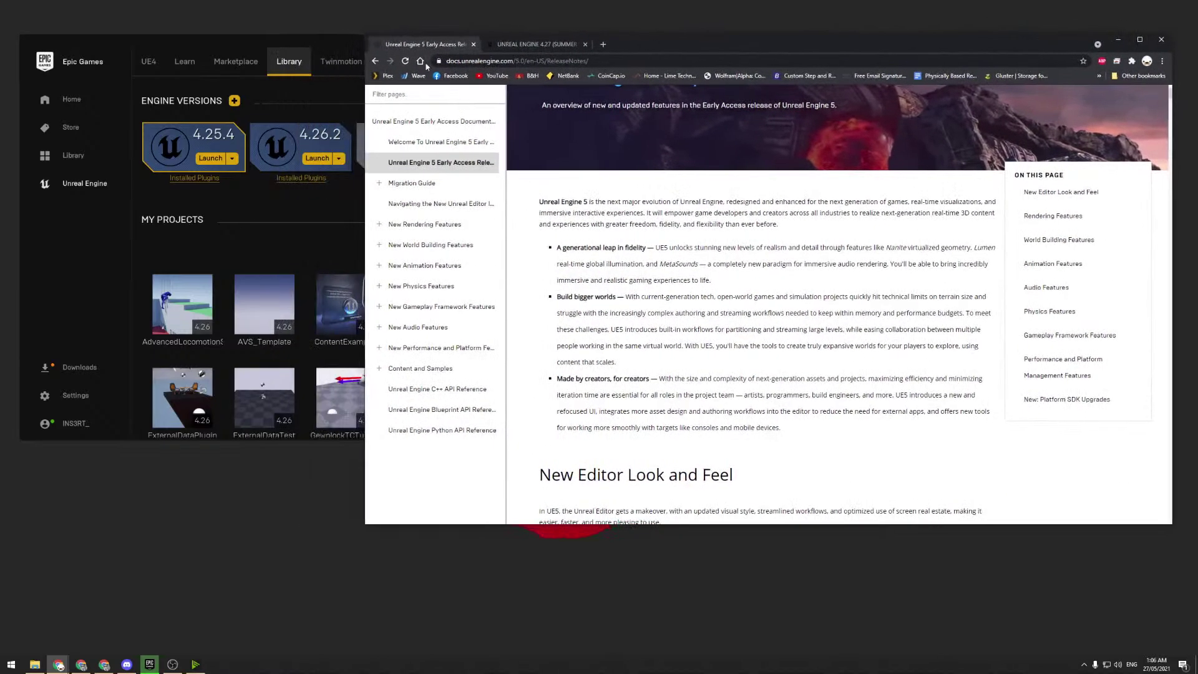
left_click_drag(337, 44, 224, 46)
left_click(710, 40)
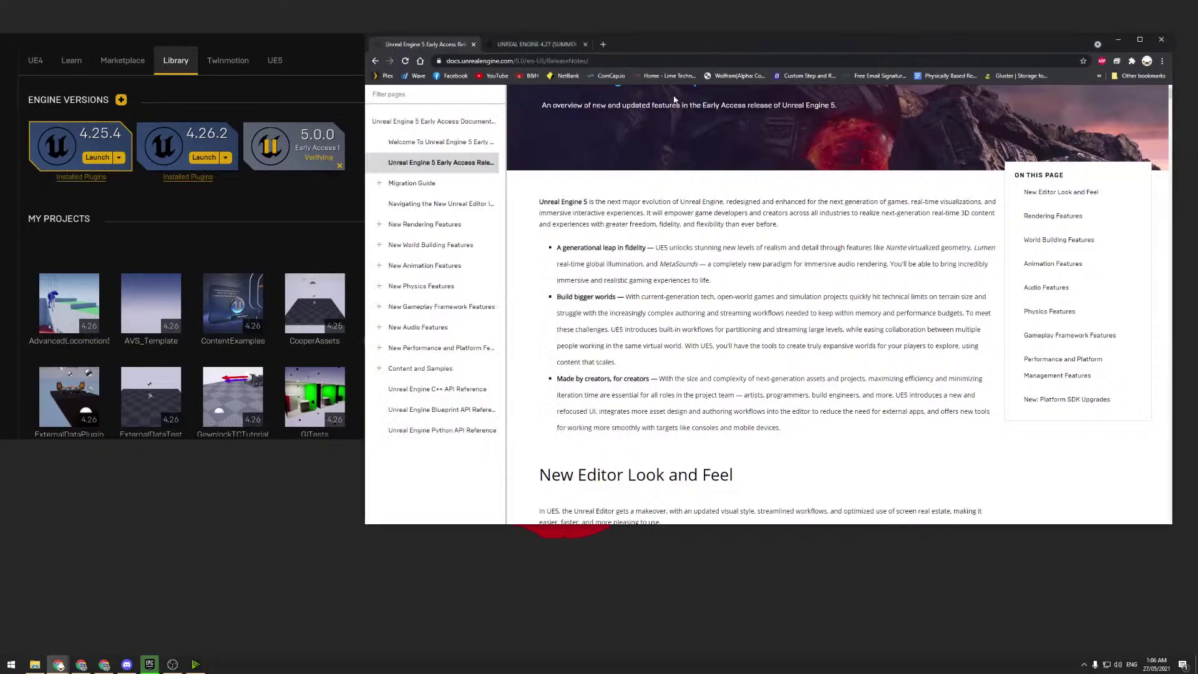
- Enlarge the first editor screenshot in the New Editor Look and Feel section, inspect it, and close it
scroll(646, 182, "down", 5)
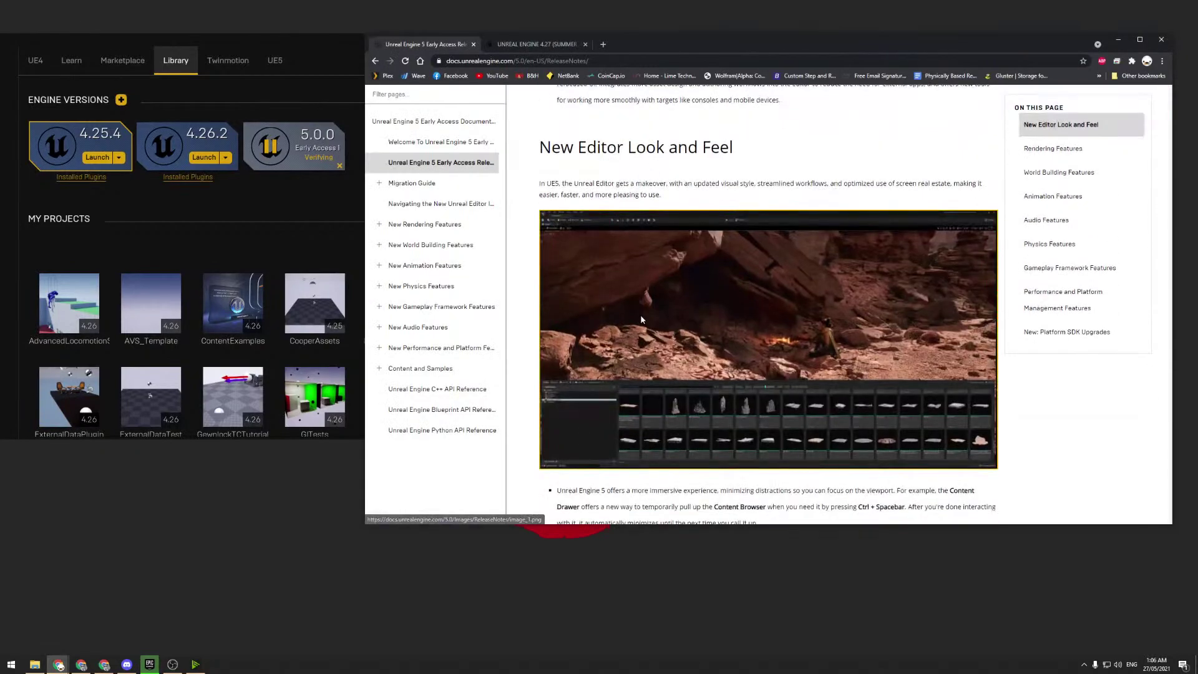
left_click(640, 320)
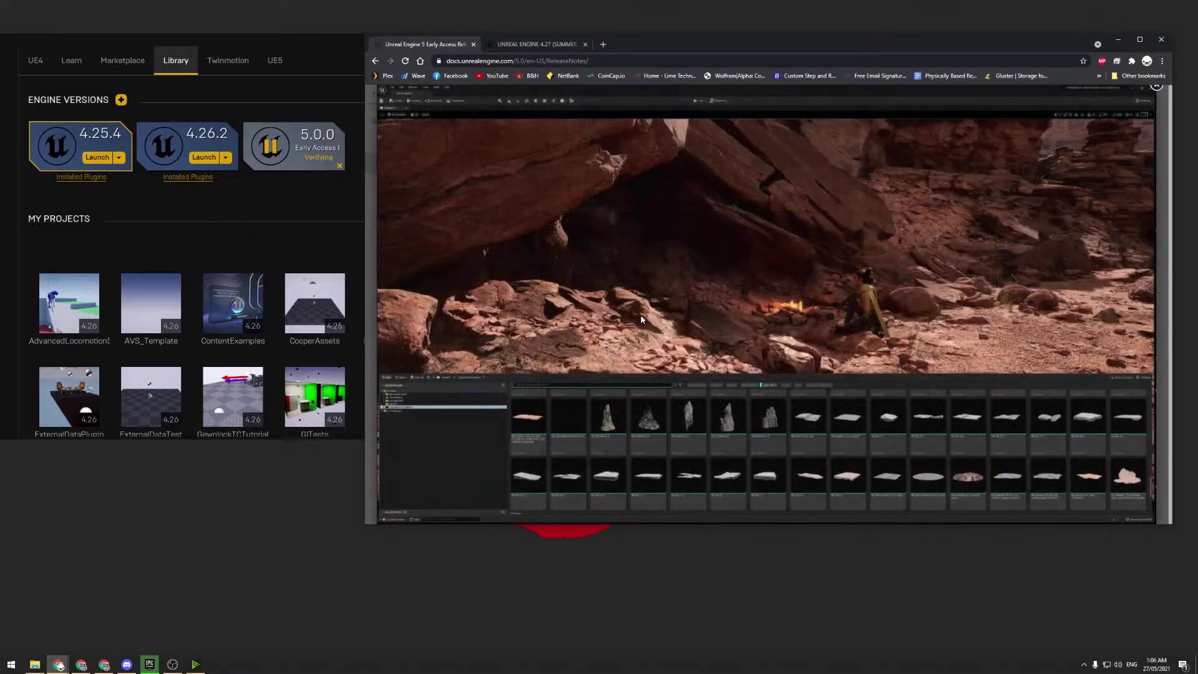
left_click(371, 426)
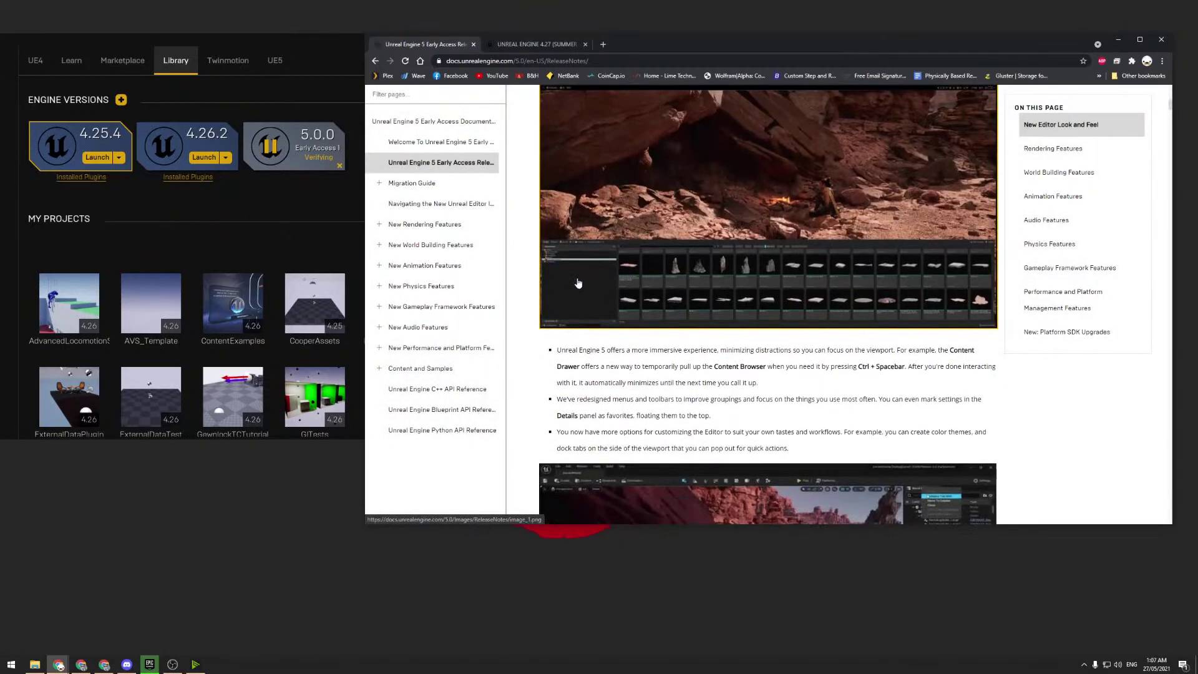
- Read the New Editor Look and Feel notes on the Content Drawer, redesigned menus, and customization options
scroll(579, 284, "down", 6)
scroll(666, 265, "up", 8)
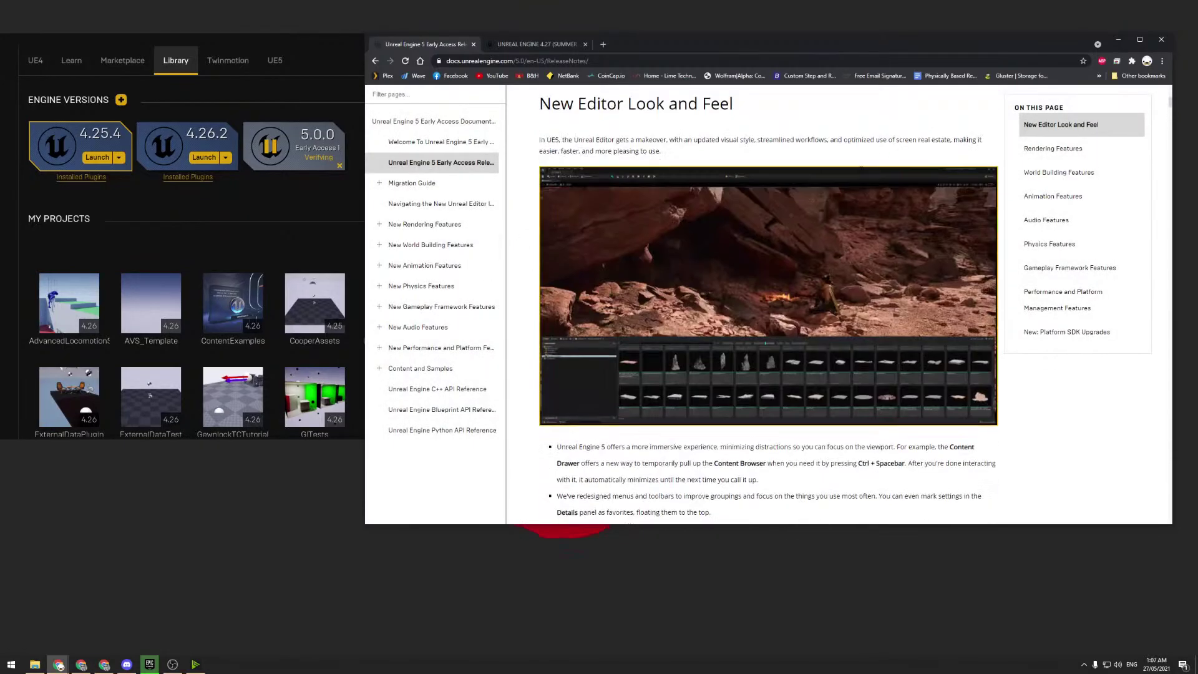
scroll(861, 171, "up", 2)
scroll(723, 378, "down", 7)
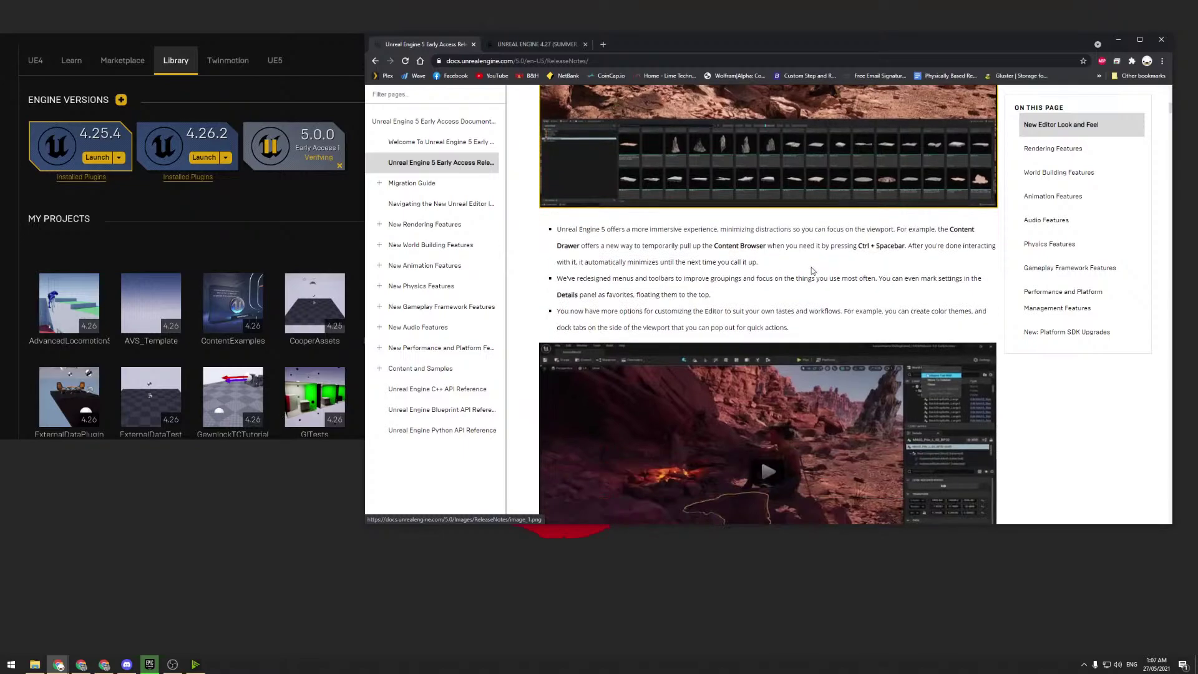
scroll(811, 267, "down", 2)
scroll(846, 154, "down", 2)
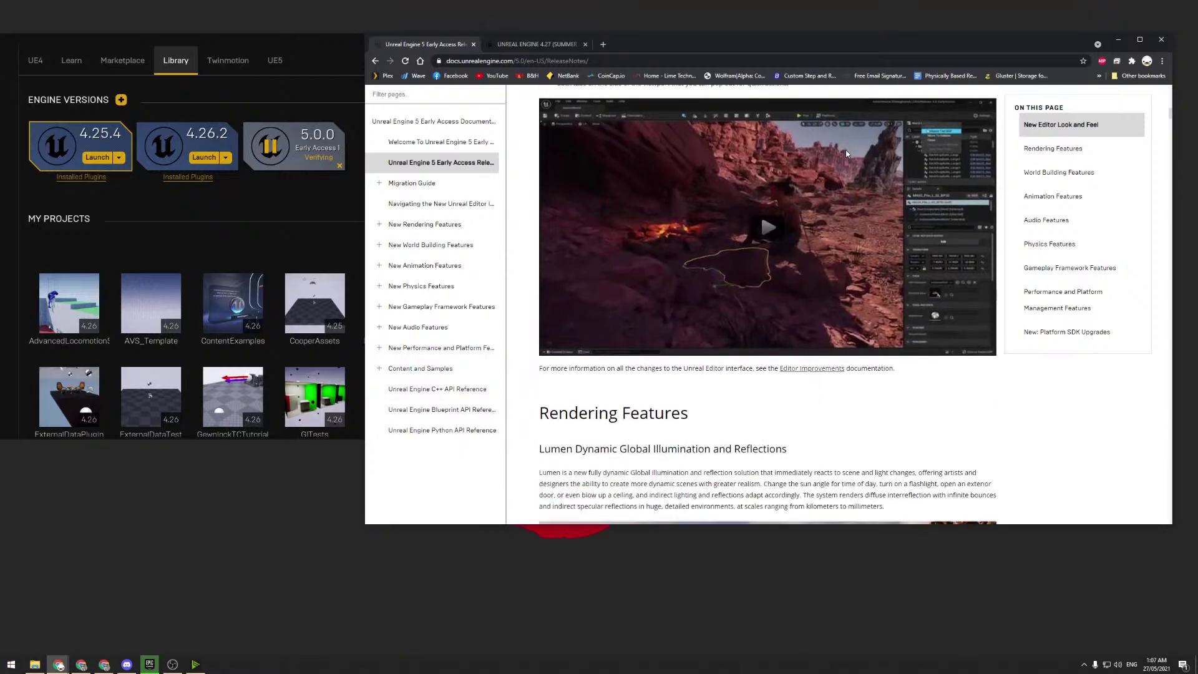
- Examine the introduction and sample image of Lumen Dynamic Global Illumination and Reflections under Rendering Features
scroll(846, 156, "down", 5)
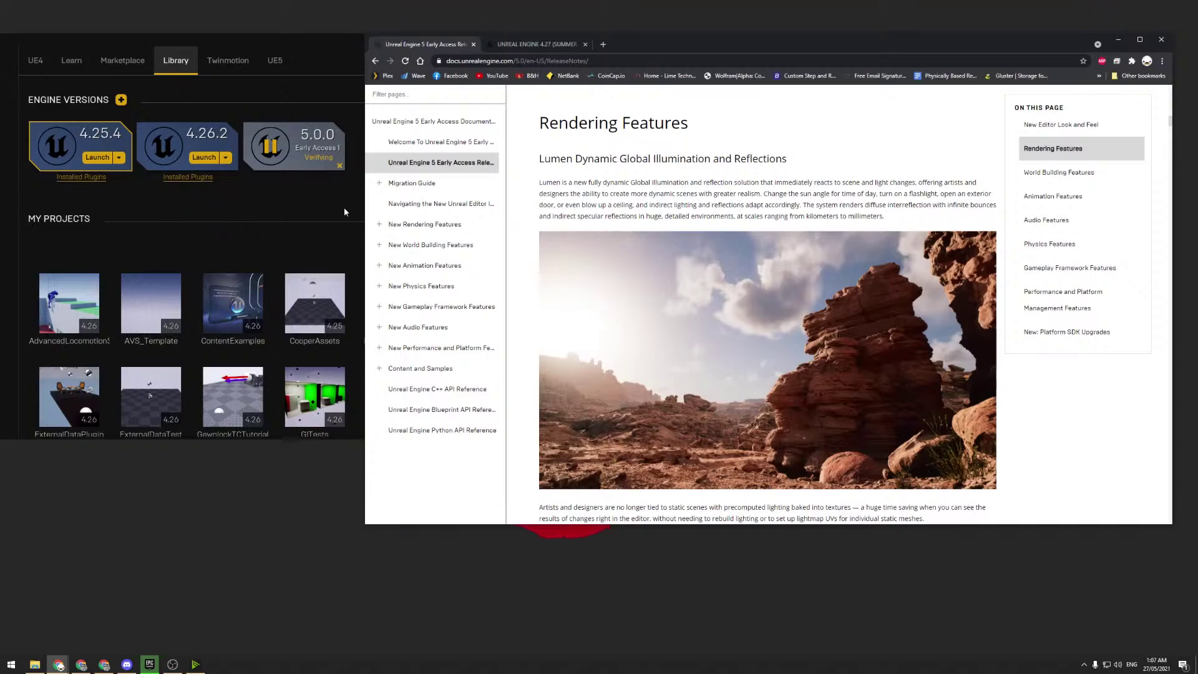
scroll(912, 181, "down", 3)
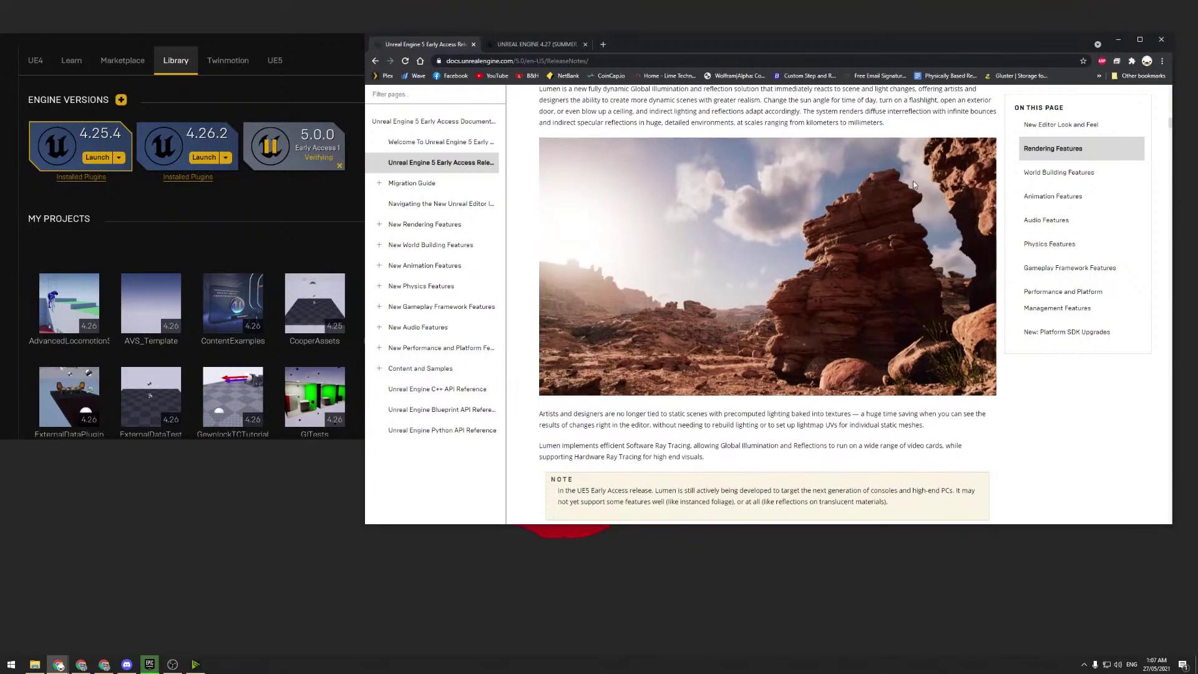
scroll(724, 277, "up", 4)
scroll(830, 316, "down", 4)
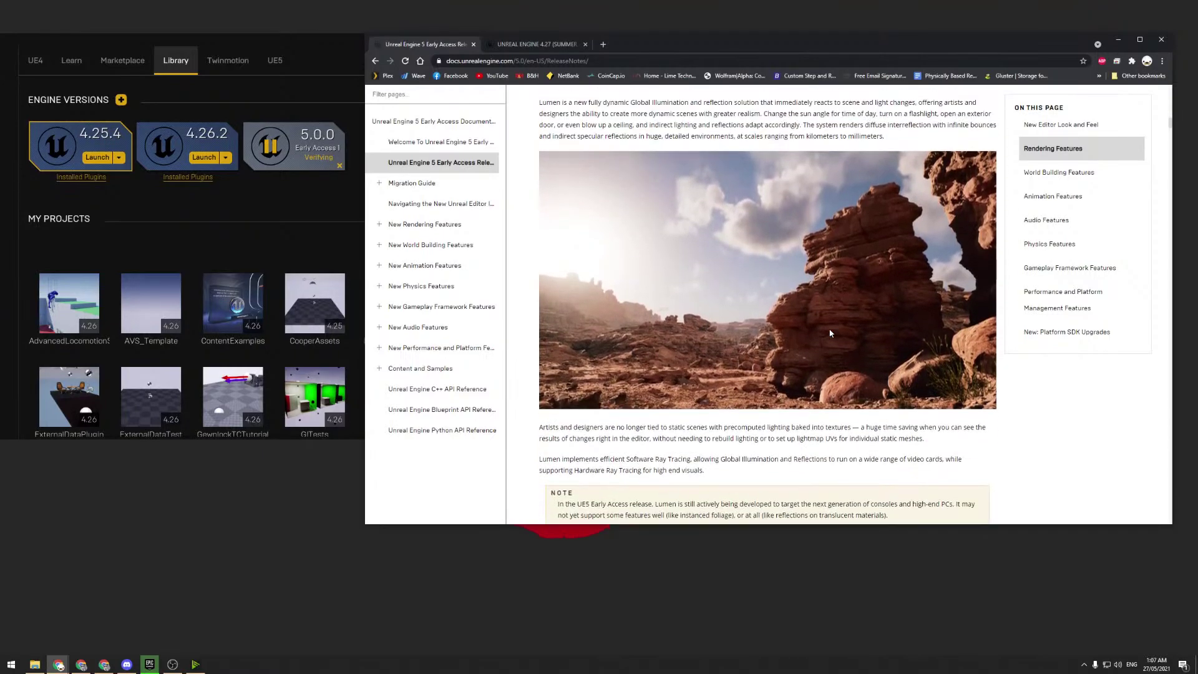
scroll(829, 333, "up", 3)
scroll(785, 373, "down", 1)
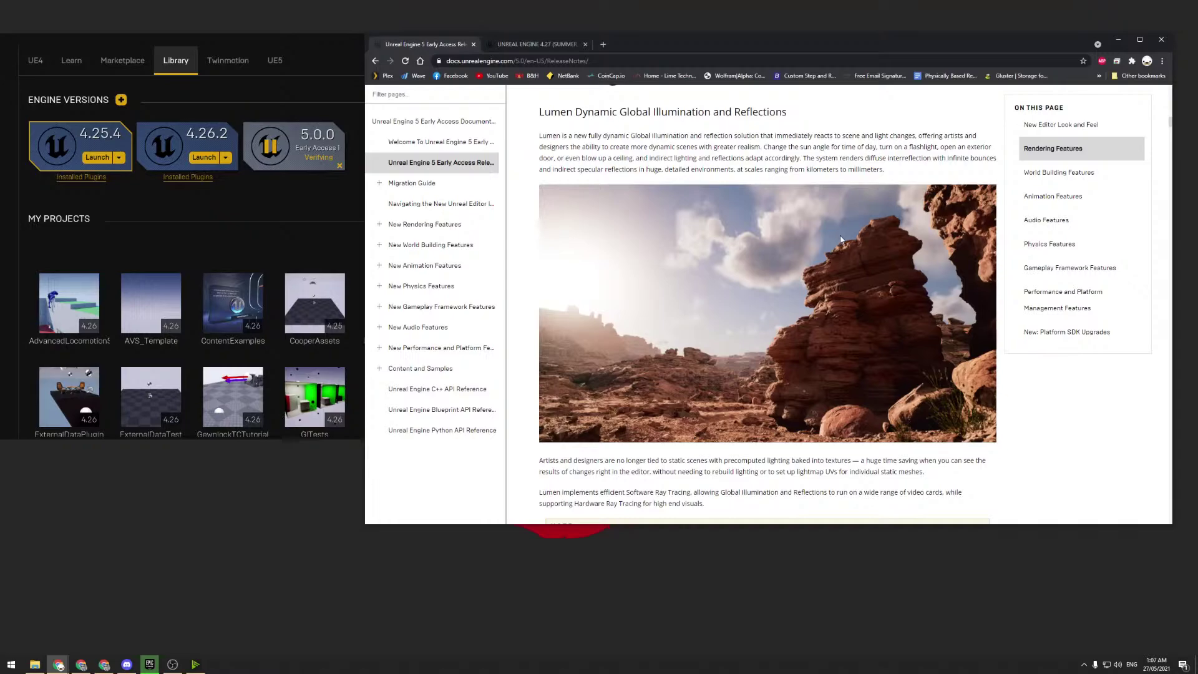
scroll(840, 235, "up", 1)
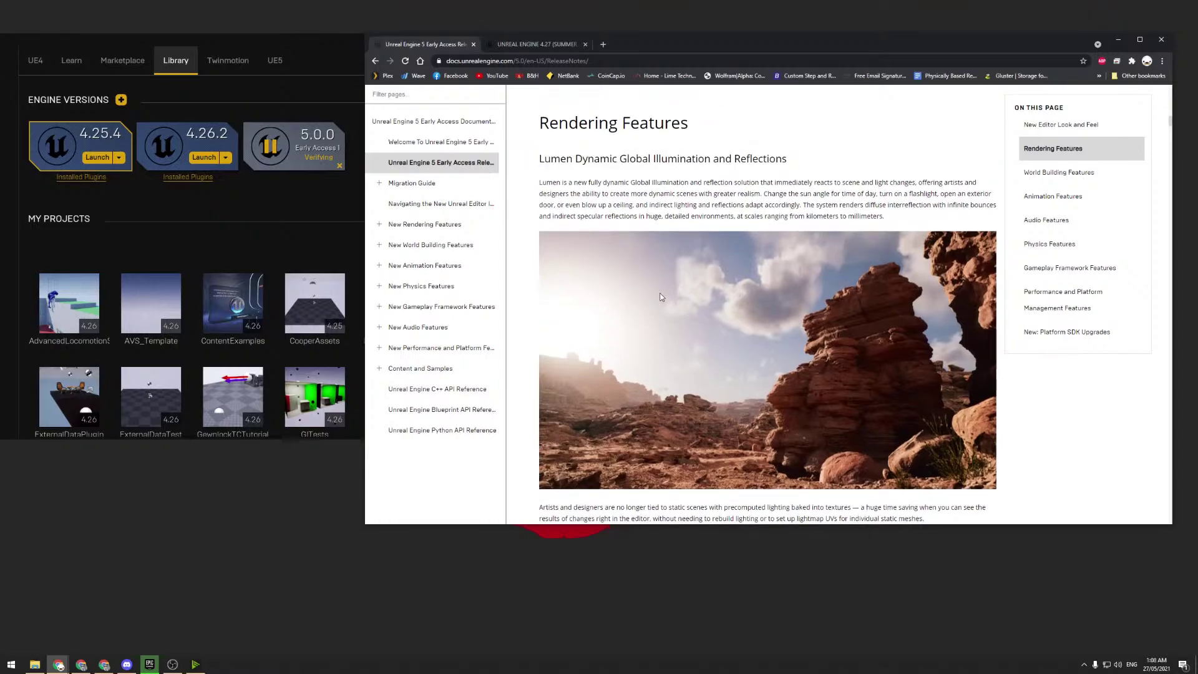
- Read the Lumen details on static scenes and ray tracing, highlight "Software Ray Tracing" in the text, and clear the highlight
scroll(662, 295, "down", 2)
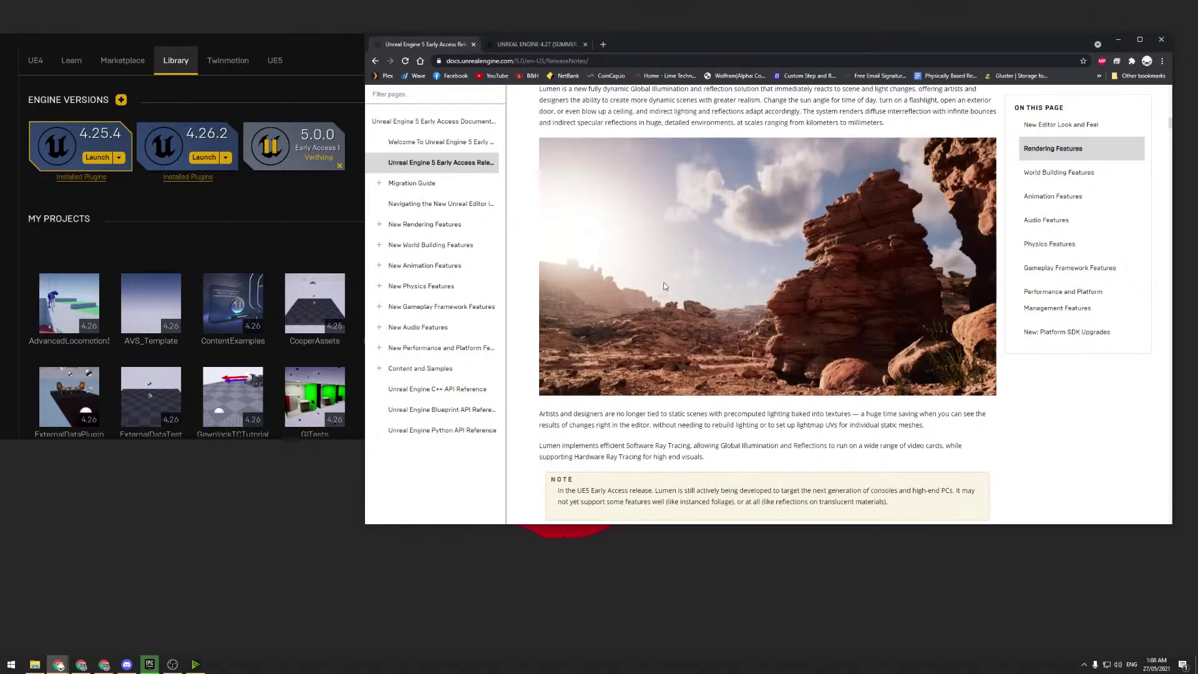
scroll(647, 256, "down", 2)
scroll(645, 257, "down", 2)
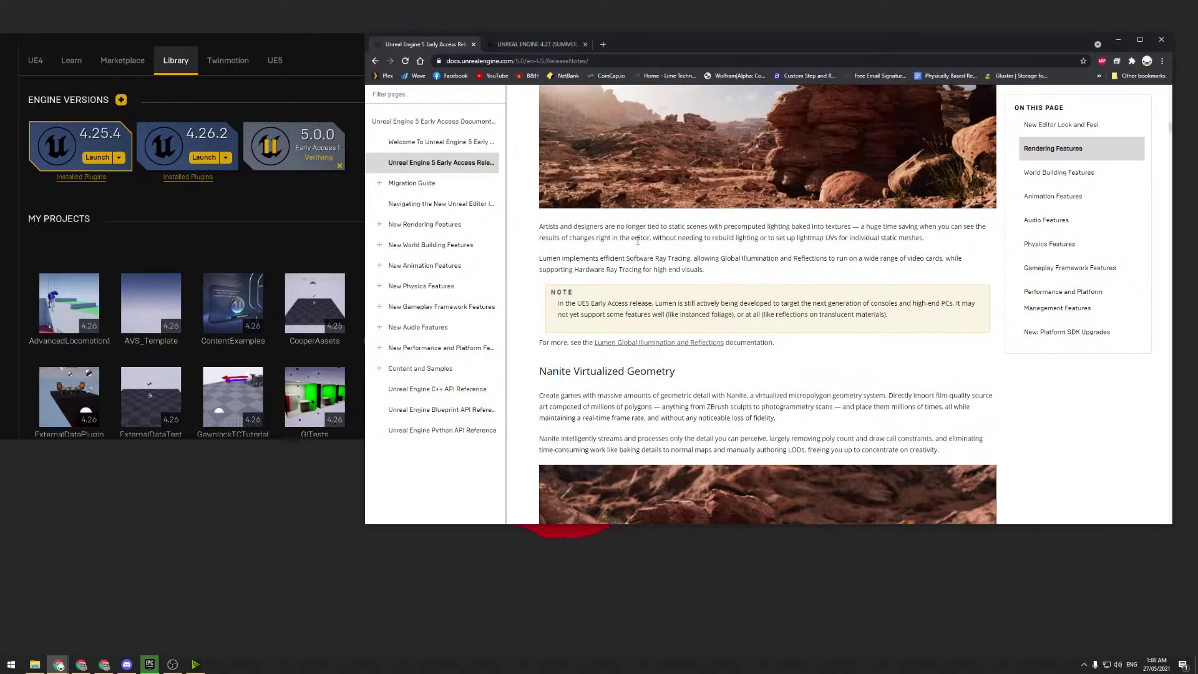
scroll(638, 241, "up", 4)
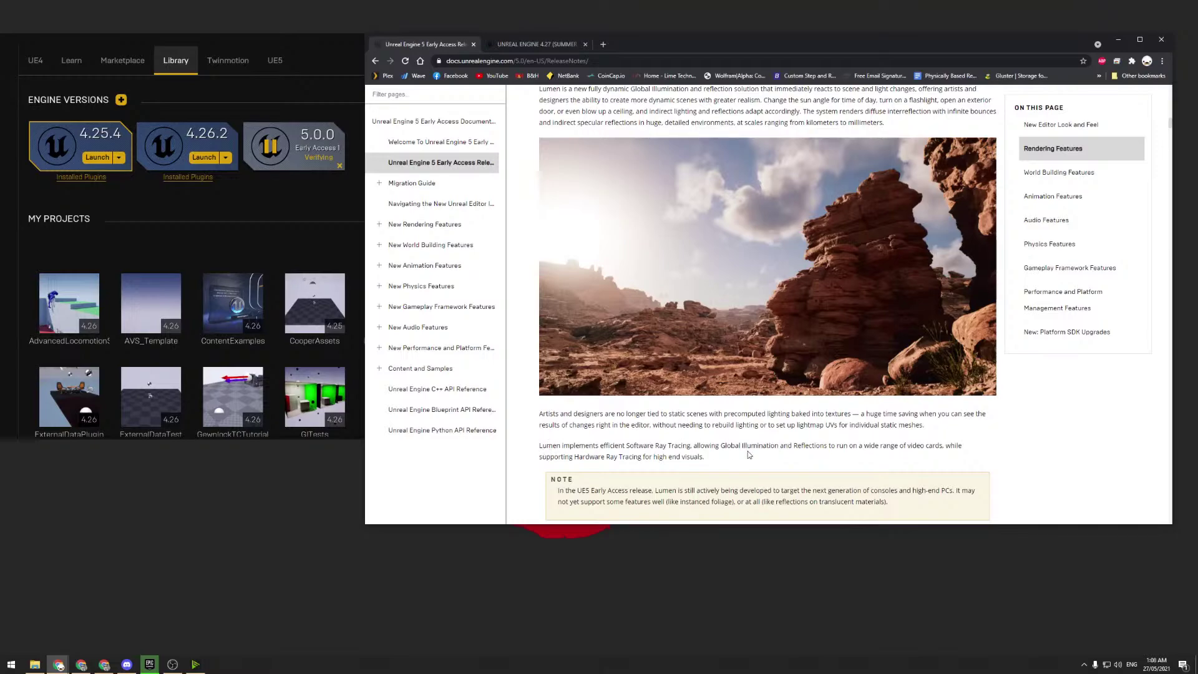
scroll(749, 456, "up", 1)
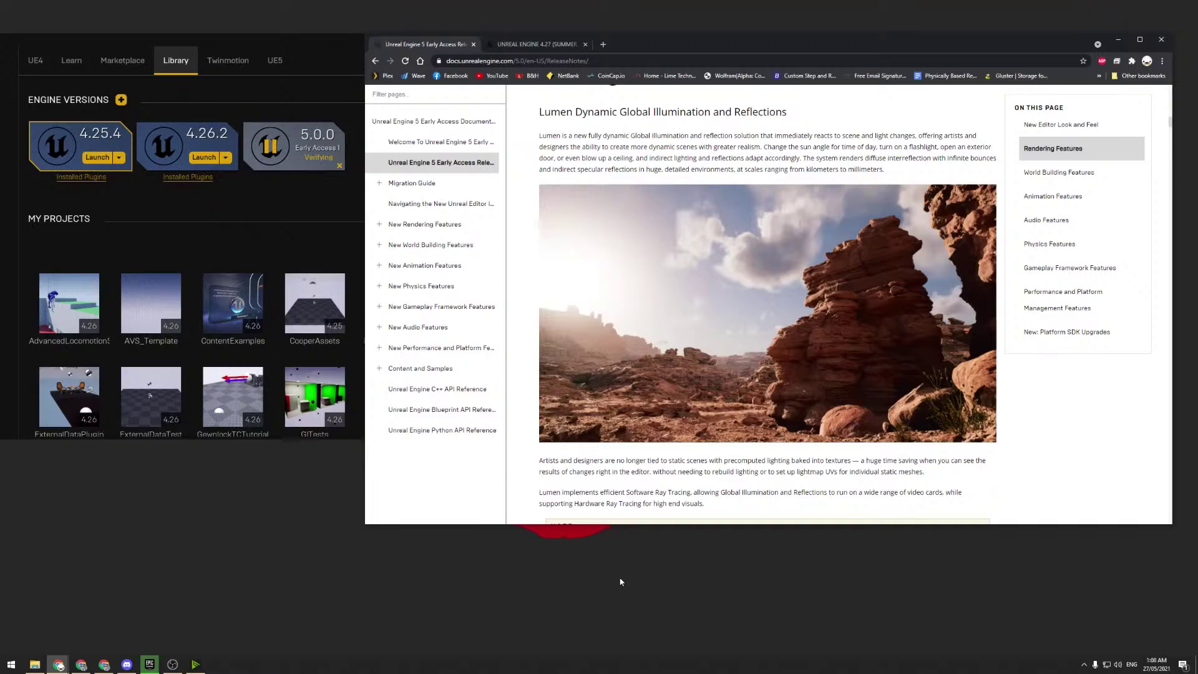
left_click_drag(627, 493, 699, 493)
left_click(718, 469)
- Read the Nanite Virtualized Geometry section of the release notes, including its sample image and compatibility note
scroll(777, 314, "down", 8)
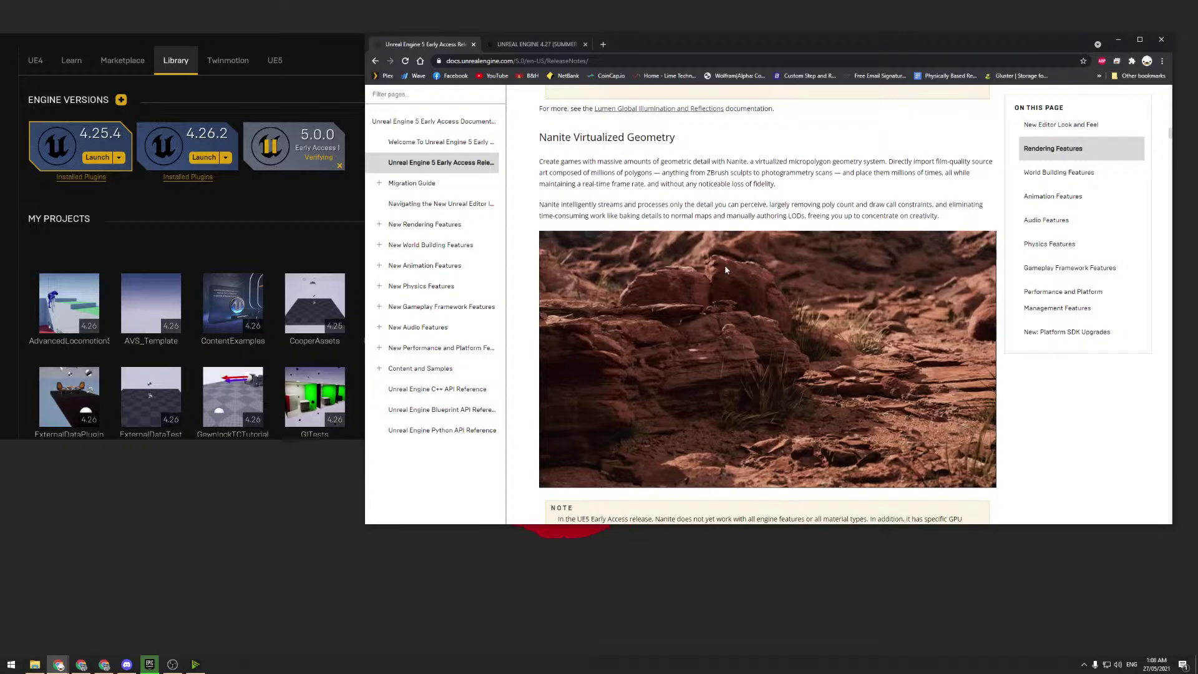
scroll(729, 259, "down", 2)
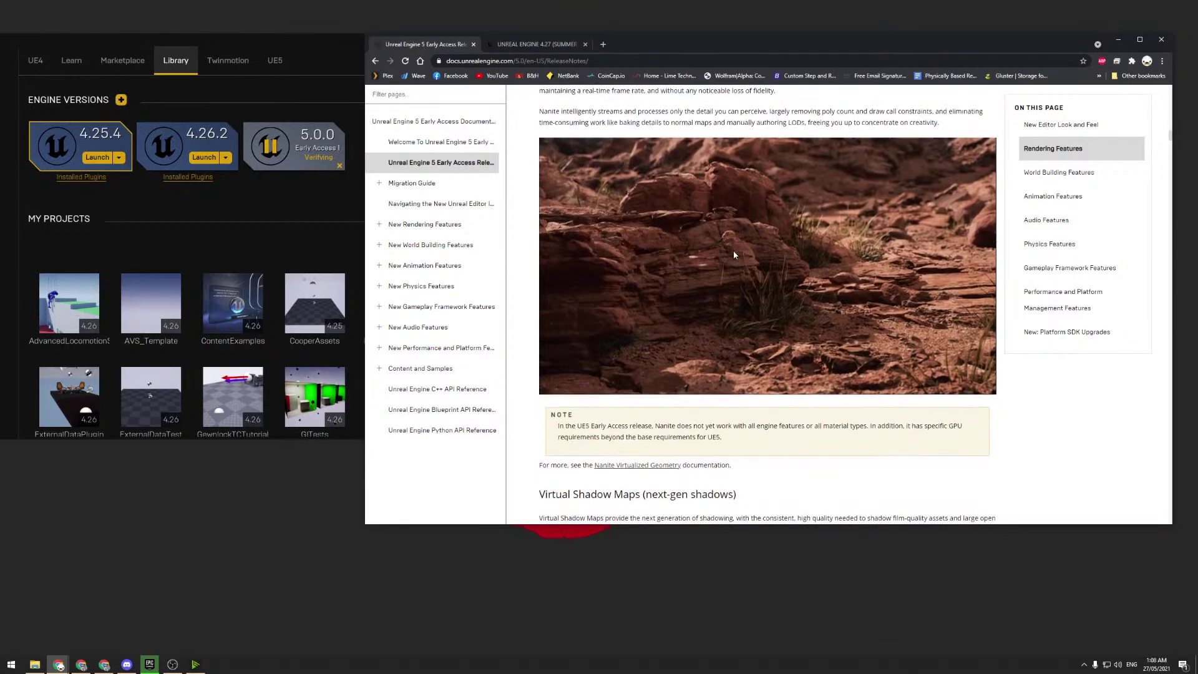
scroll(733, 251, "up", 2)
scroll(736, 257, "down", 1)
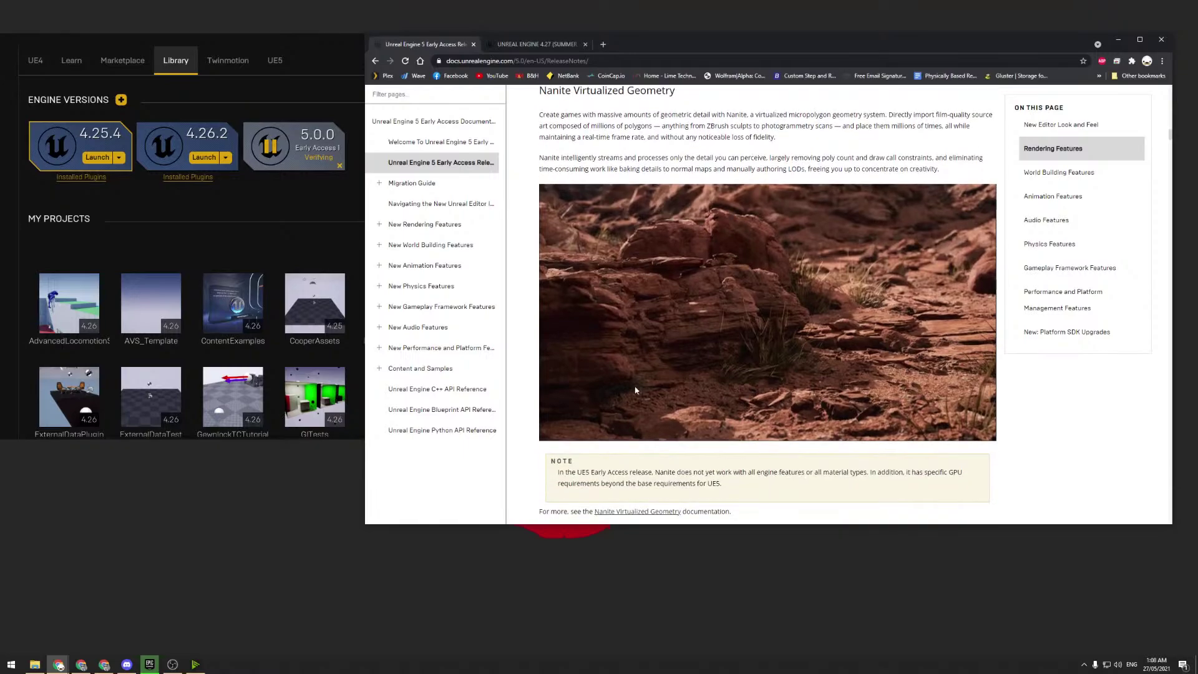
- Launch Quixel Bridge and restore its maximized window to a smaller floating one over the browser
left_click(12, 664)
type("bridge")
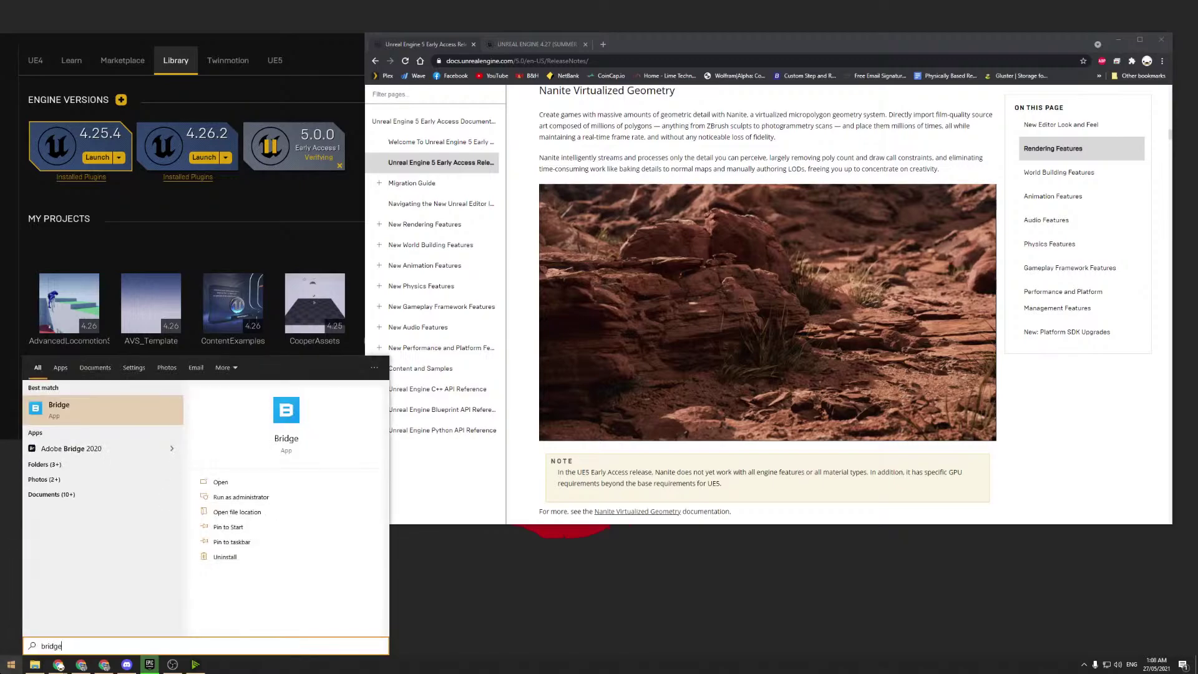
key("Return")
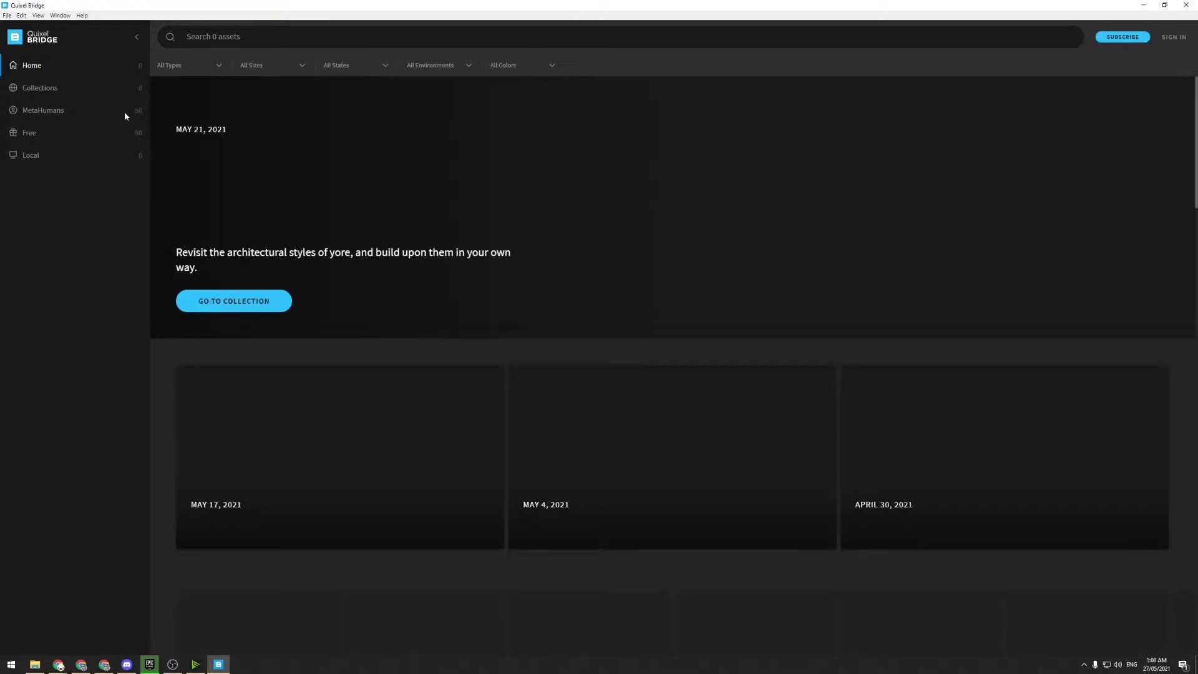
left_click_drag(308, 5, 355, 78)
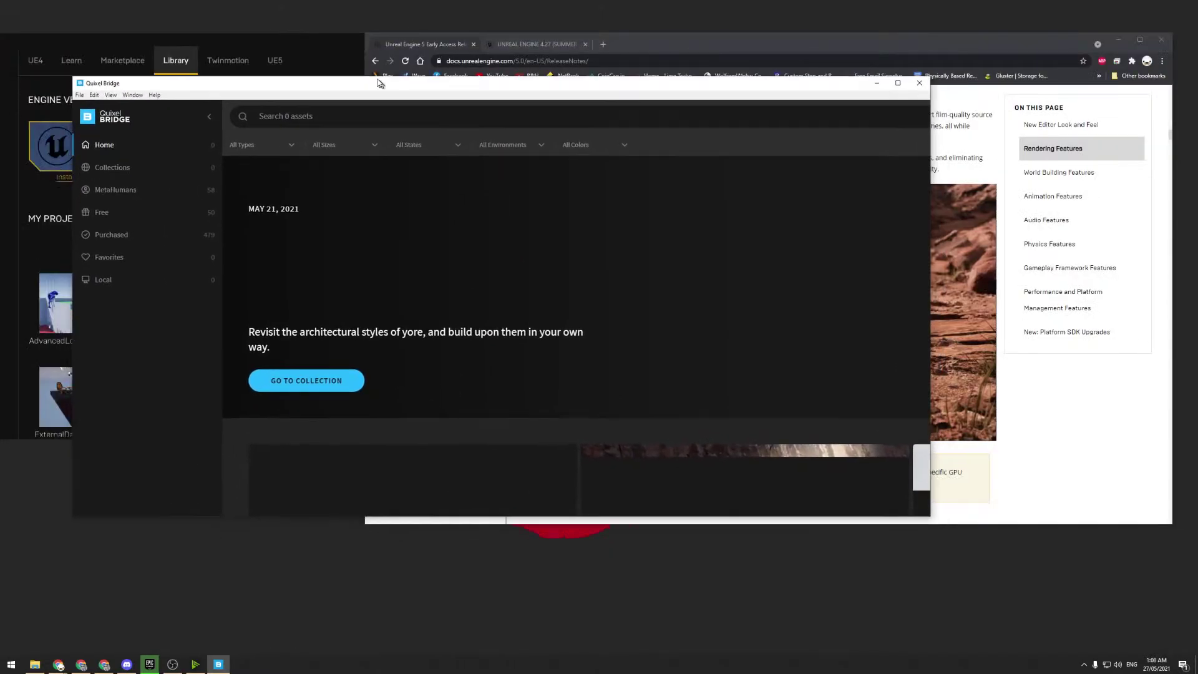
- Find the Painted Wooden Stool among Bridge's new 3D models and open its download settings
scroll(493, 399, "down", 5)
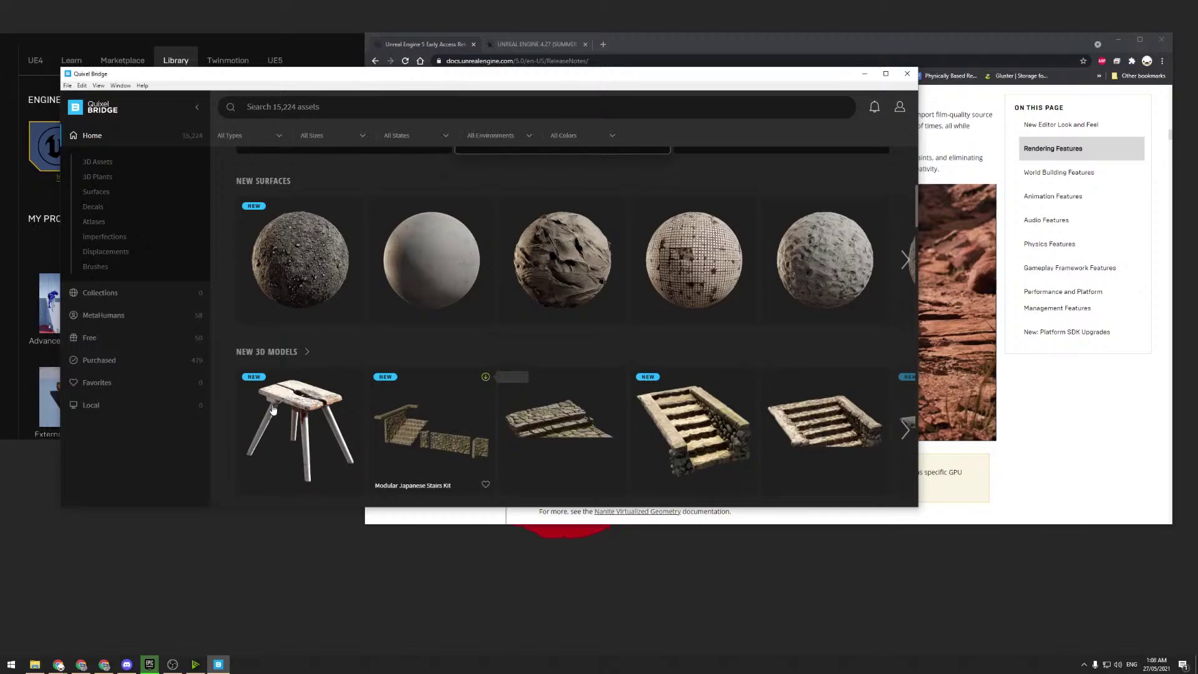
scroll(262, 418, "down", 3)
left_click(285, 246)
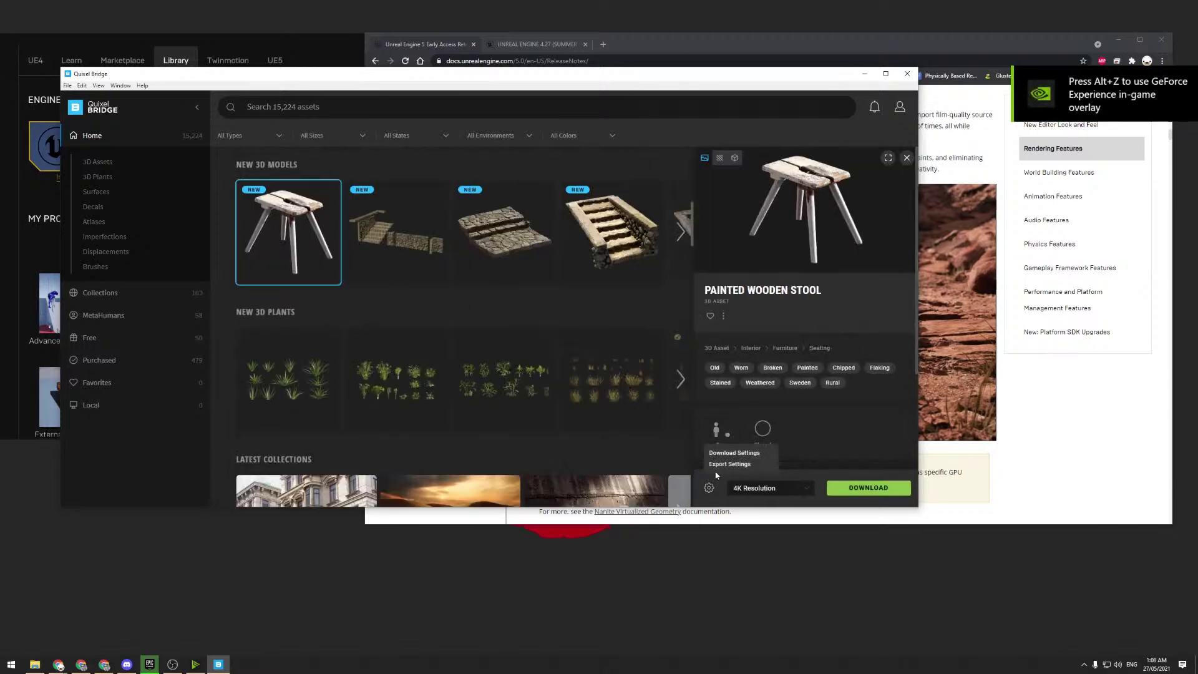
left_click(733, 453)
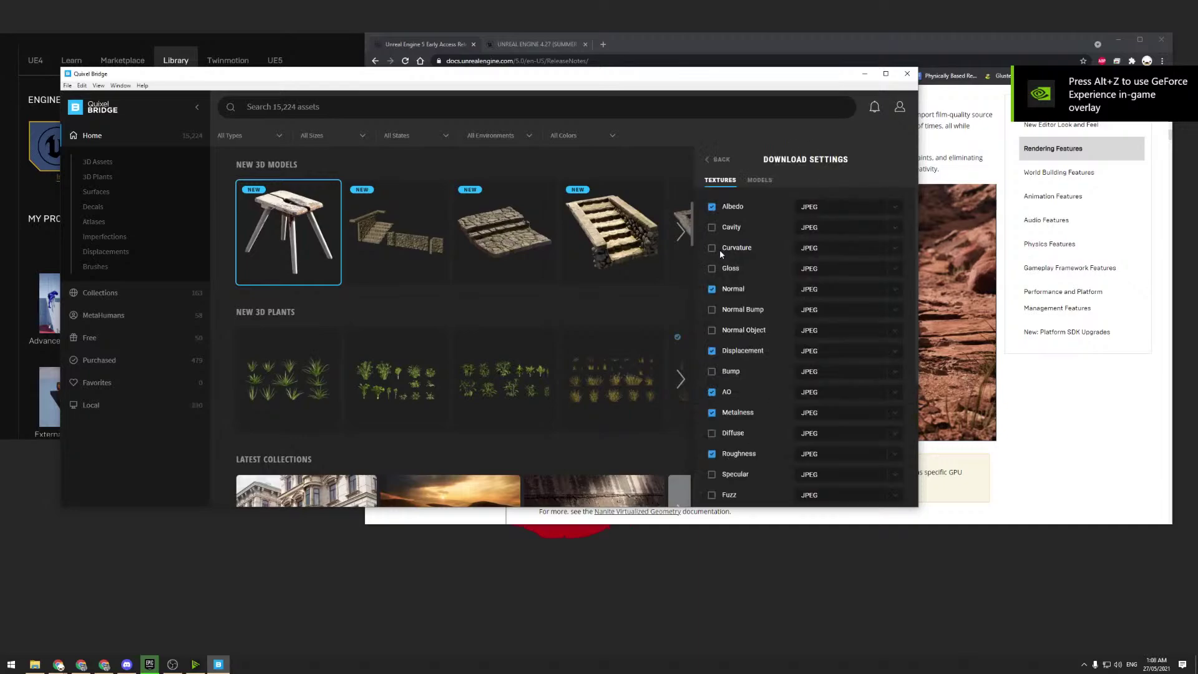
- Review the model download options for LODs and extras such as Highpoly Source, and minimize Bridge
left_click(762, 180)
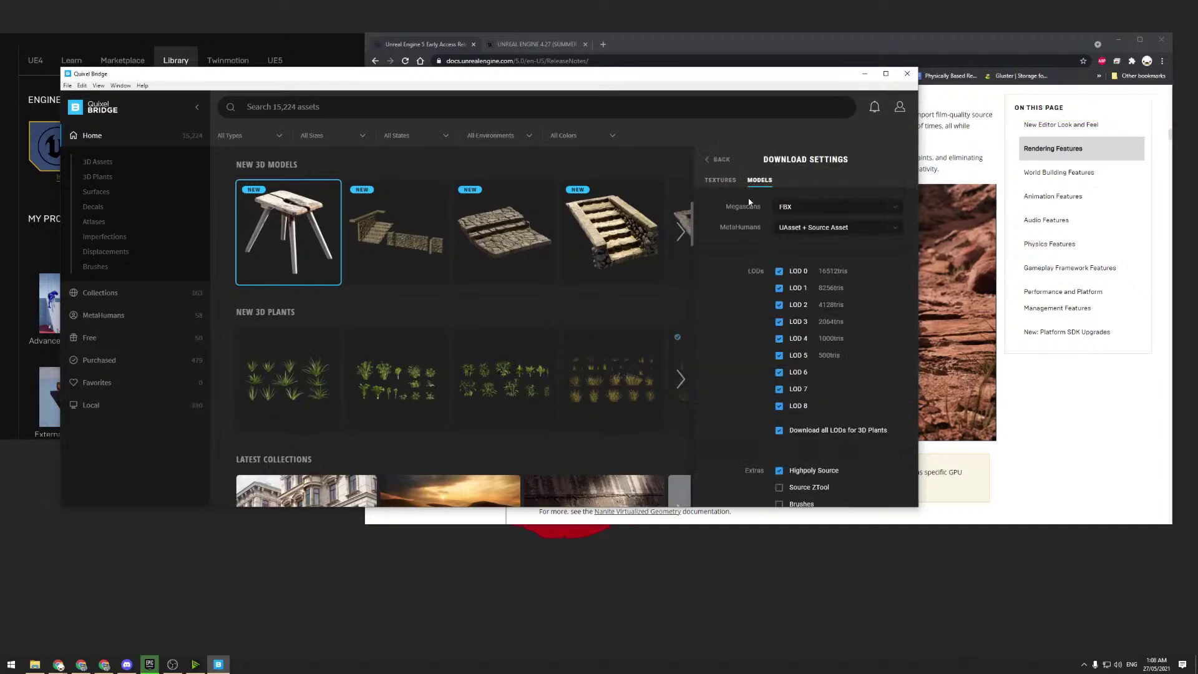
scroll(789, 435, "down", 3)
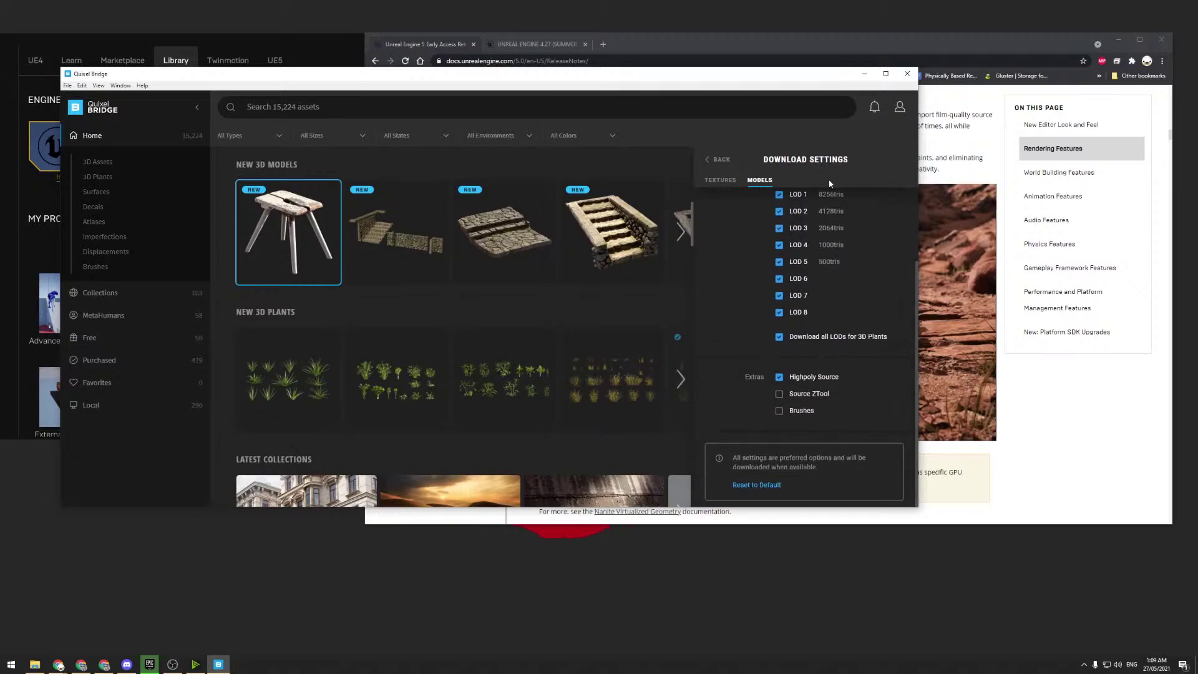
scroll(796, 453, "up", 3)
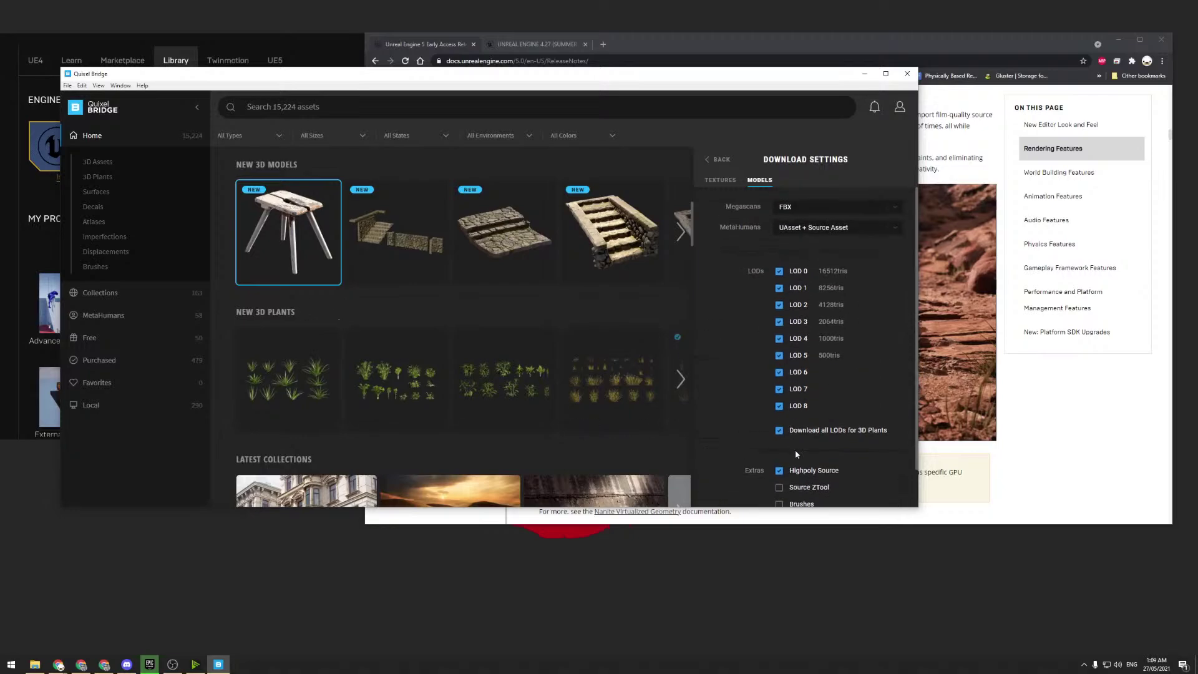
left_click(865, 74)
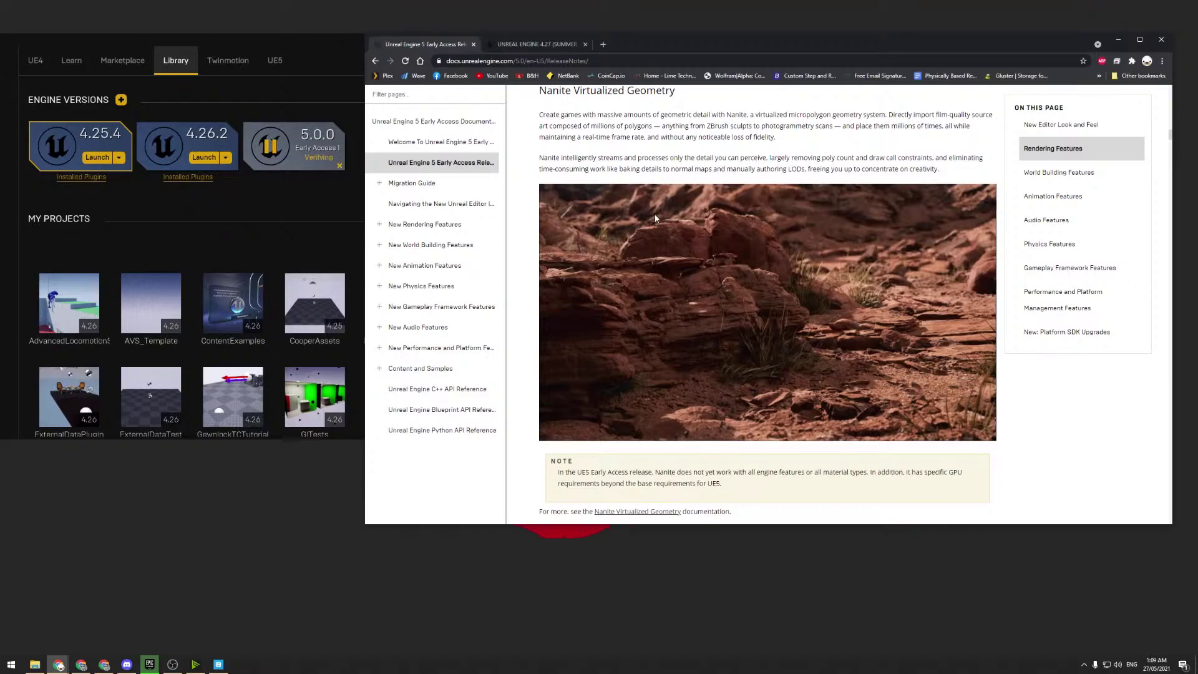
- Revisit the Lumen Dynamic Global Illumination and Reflections notes and return to the Nanite Virtualized Geometry section
scroll(654, 215, "down", 5)
scroll(654, 214, "up", 6)
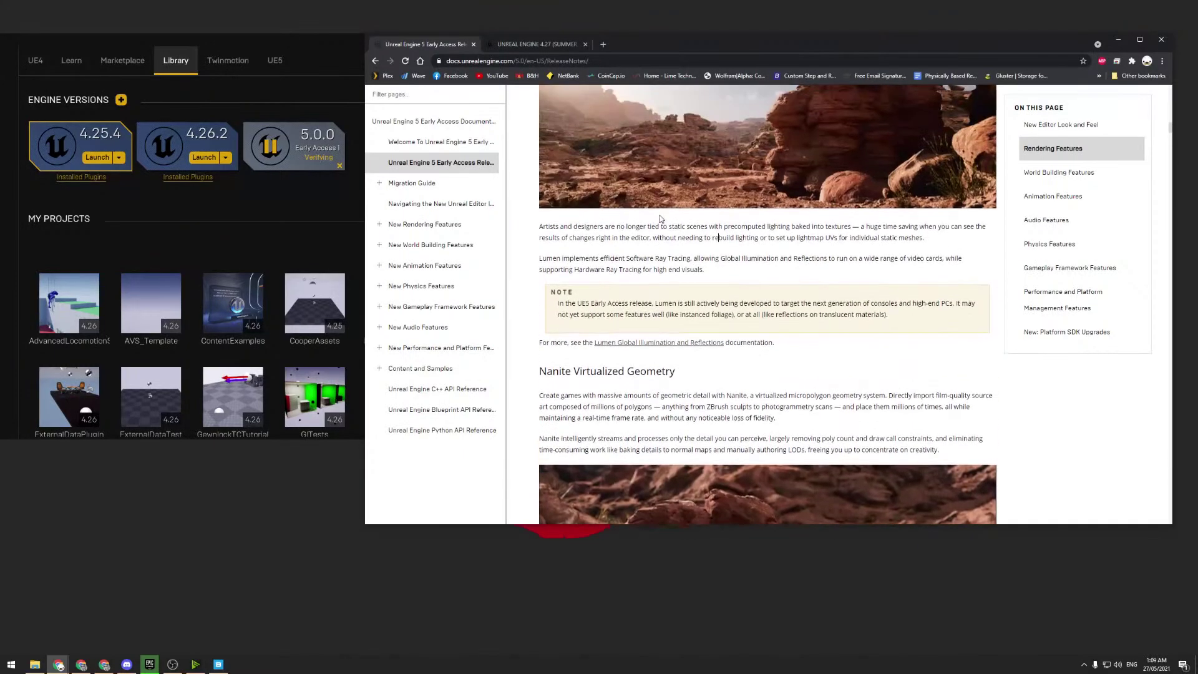
scroll(669, 224, "up", 9)
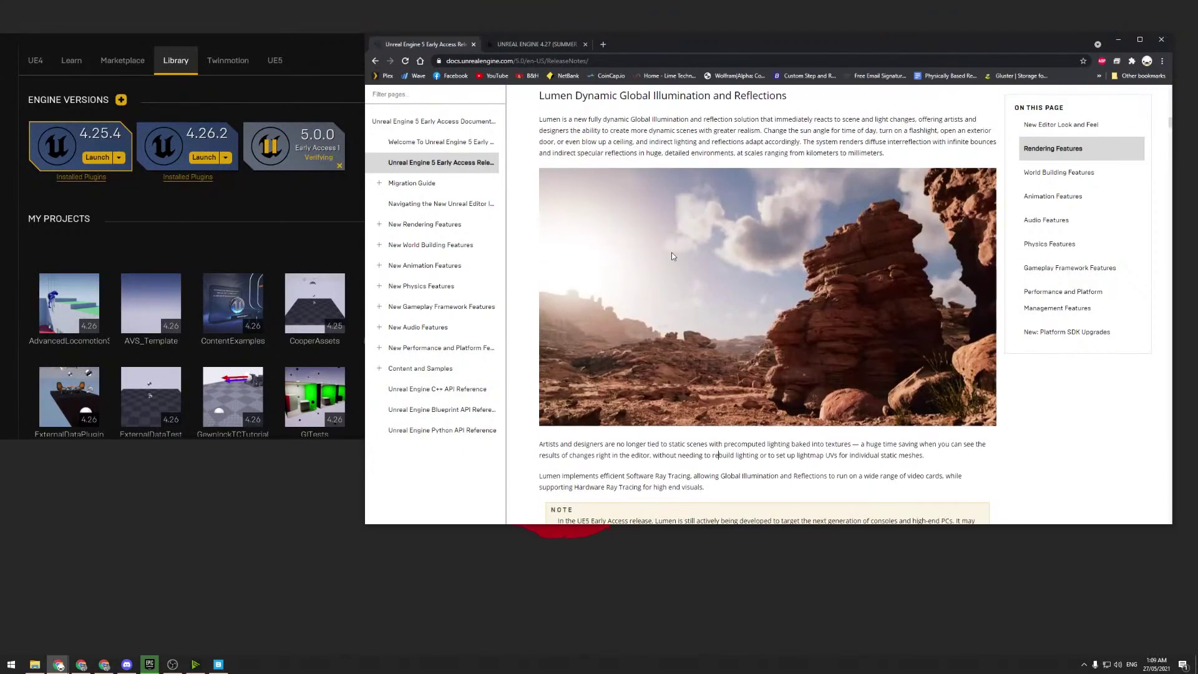
scroll(686, 287, "down", 4)
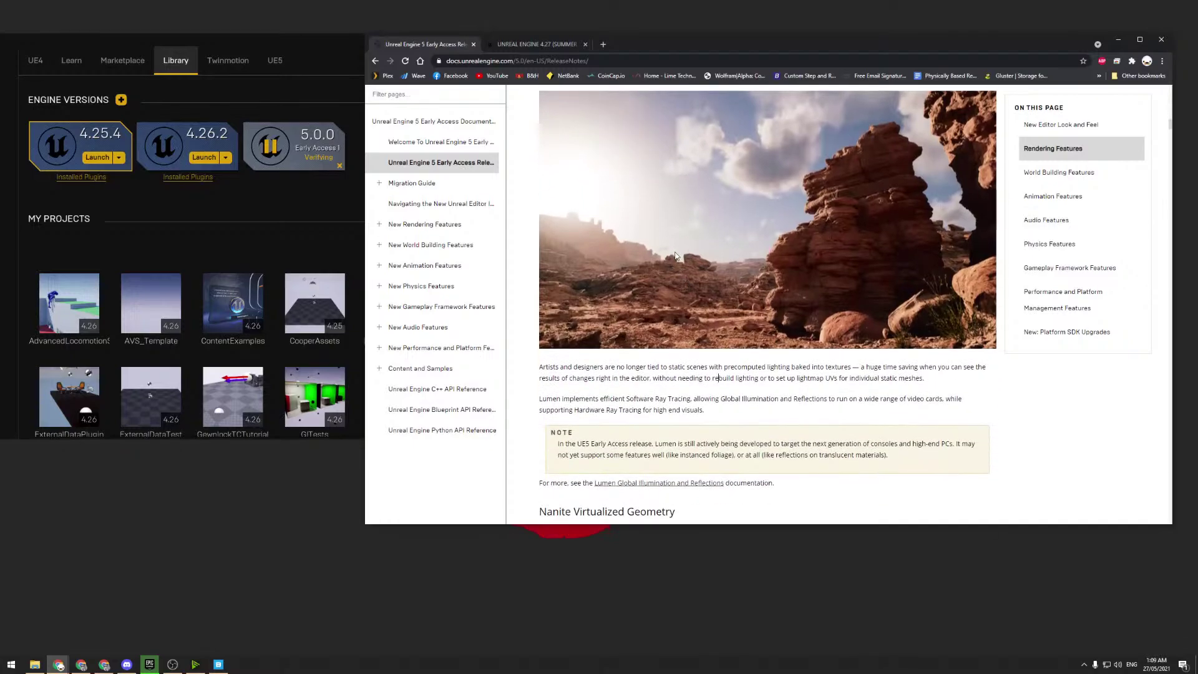
scroll(682, 274, "down", 1)
scroll(682, 275, "down", 6)
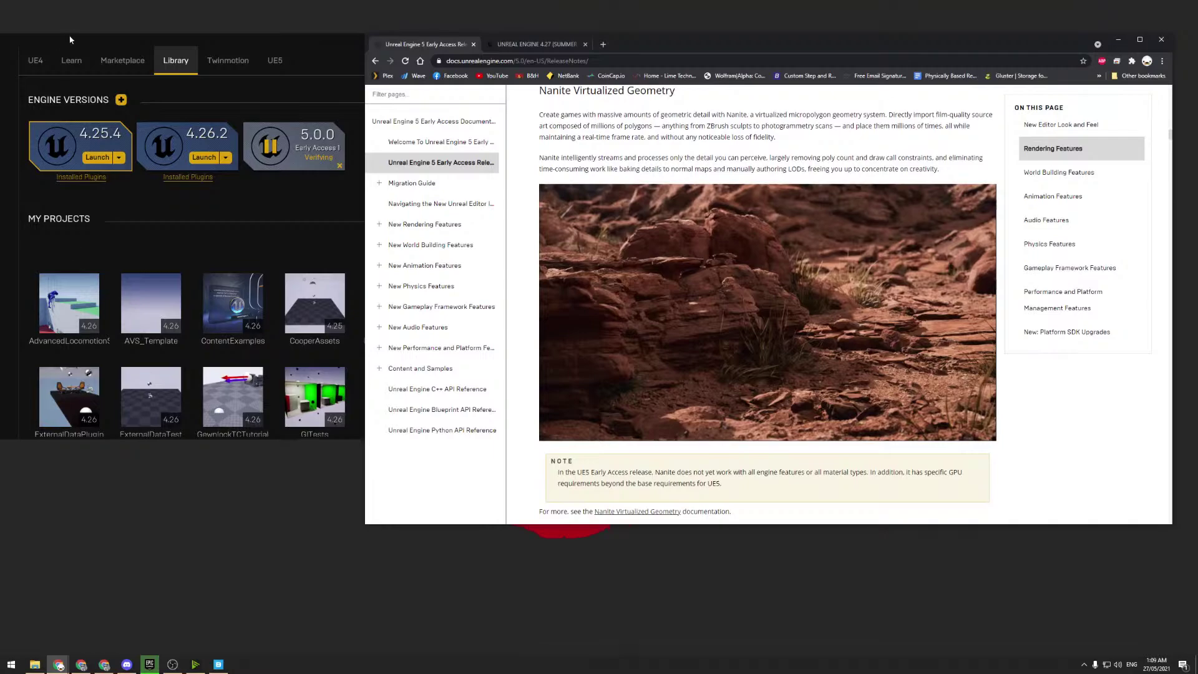
- Check the UE5 Early Access 5.0.0 installation in the Epic Games Launcher's downloads and return to the release notes
left_click_drag(74, 40, 284, 46)
left_click(178, 374)
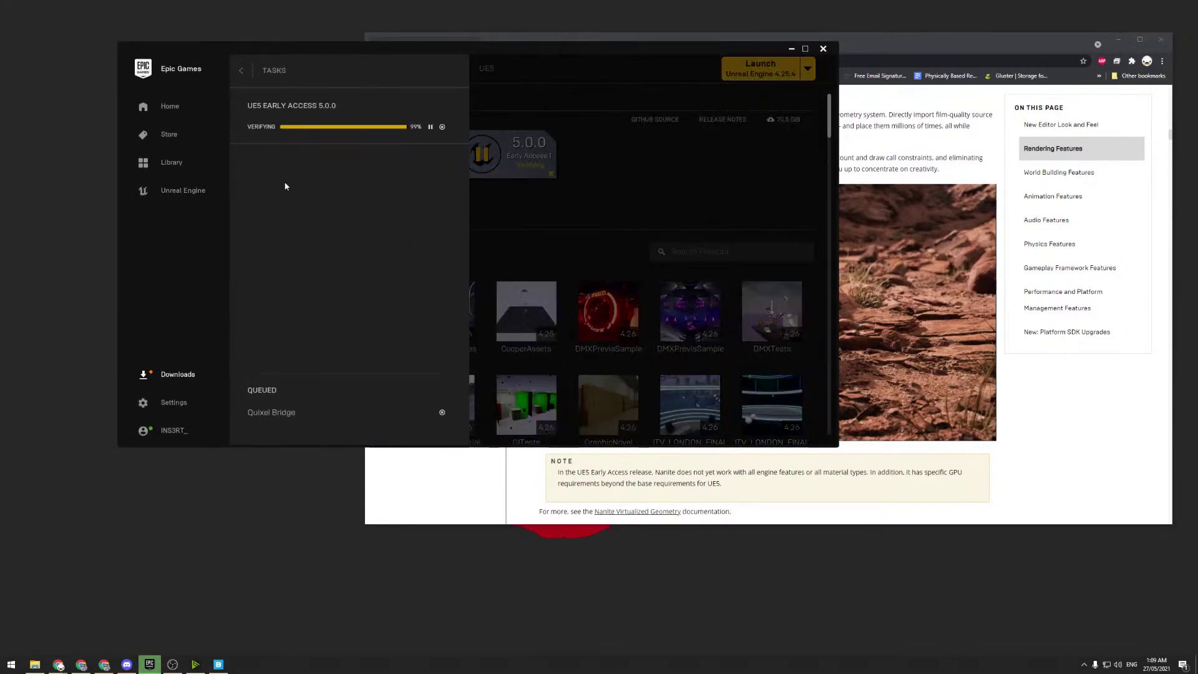
left_click(530, 62)
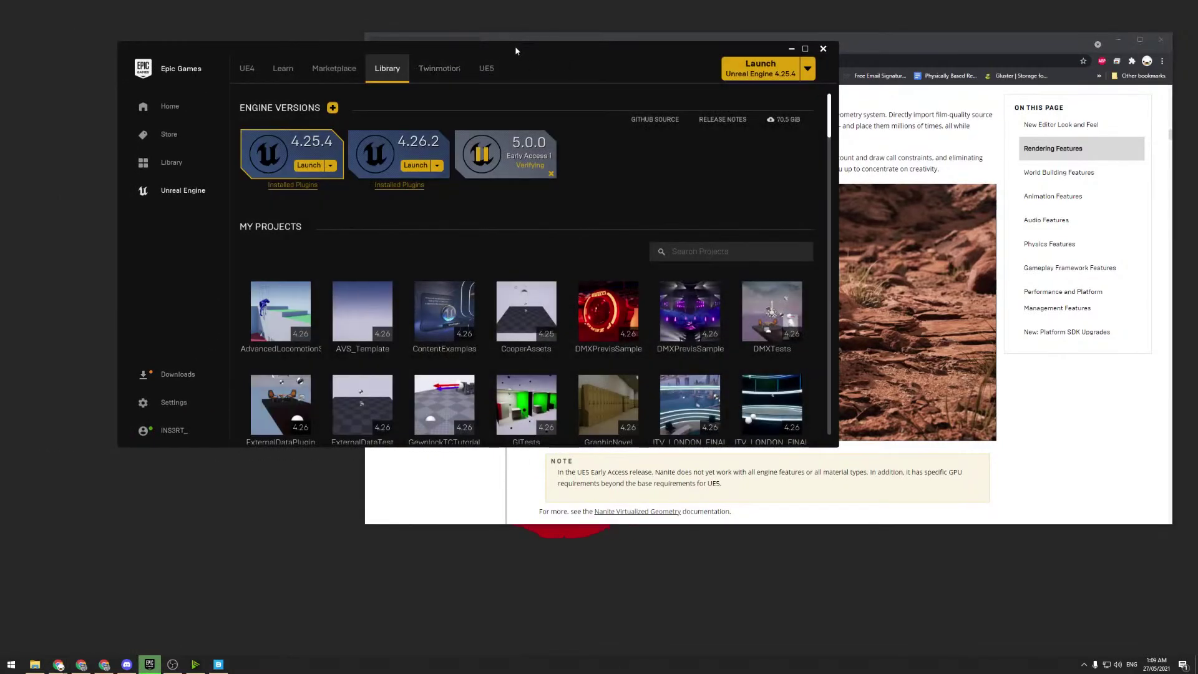
left_click_drag(515, 46, 256, 43)
left_click(647, 236)
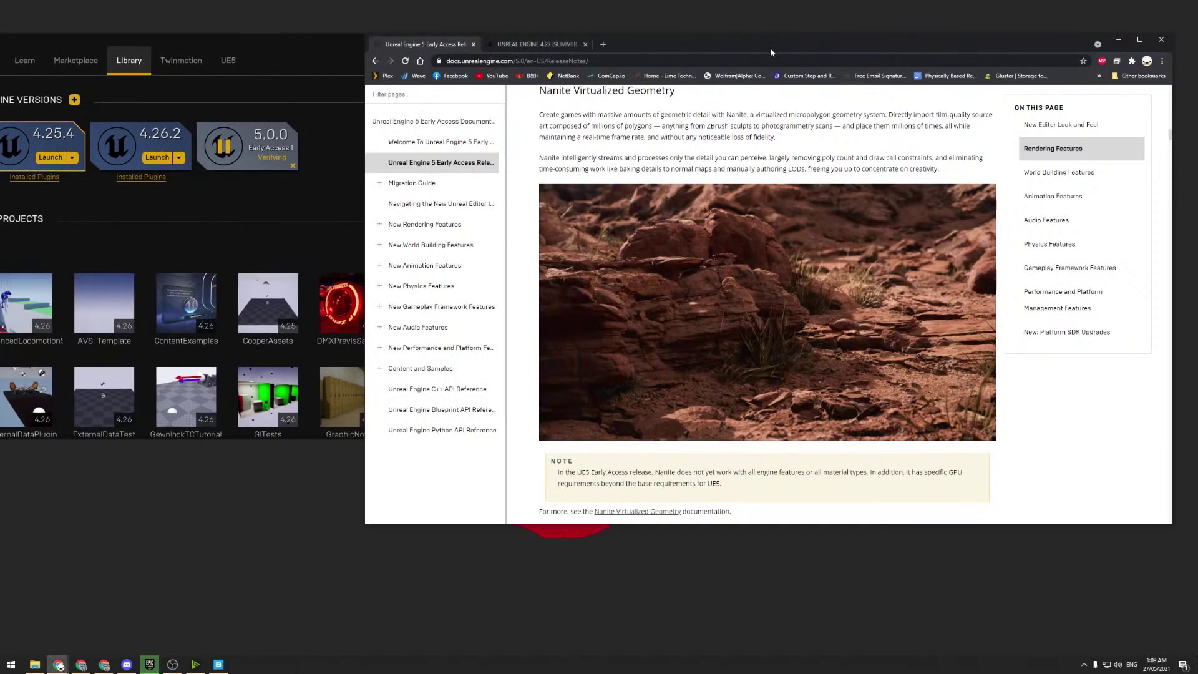
- Read the introduction to Virtual Shadow Maps (next-gen shadows) and bring its comparison image fully into view
scroll(647, 236, "down", 2)
scroll(648, 240, "down", 3)
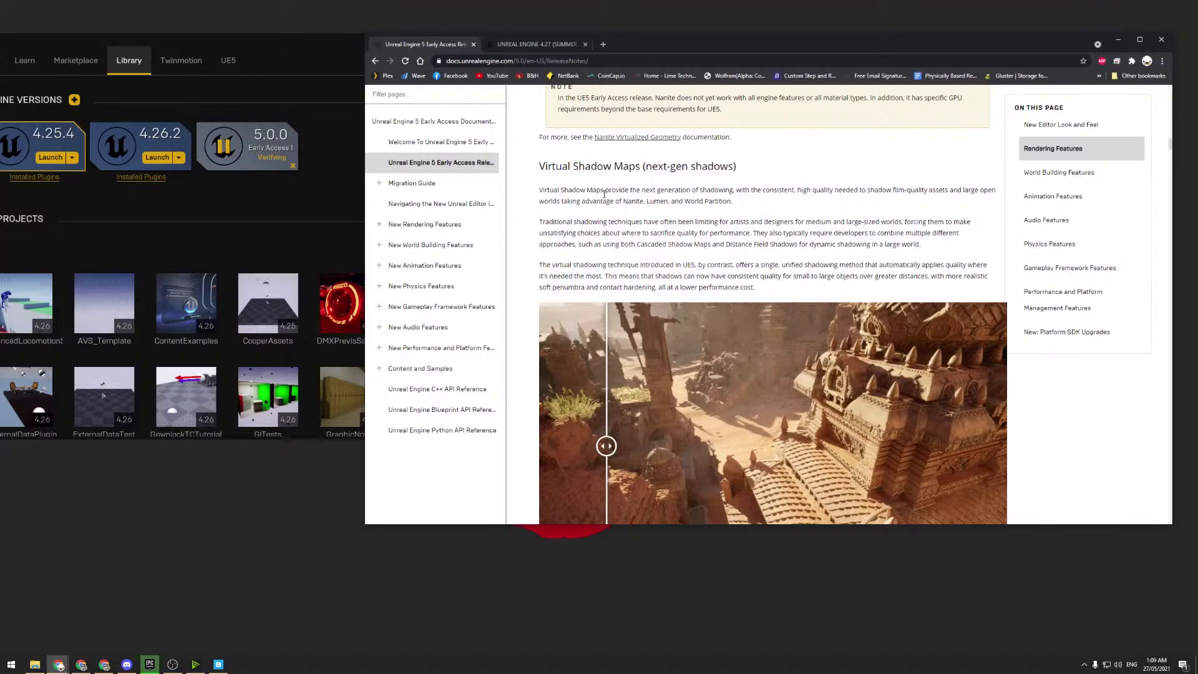
scroll(633, 214, "down", 1)
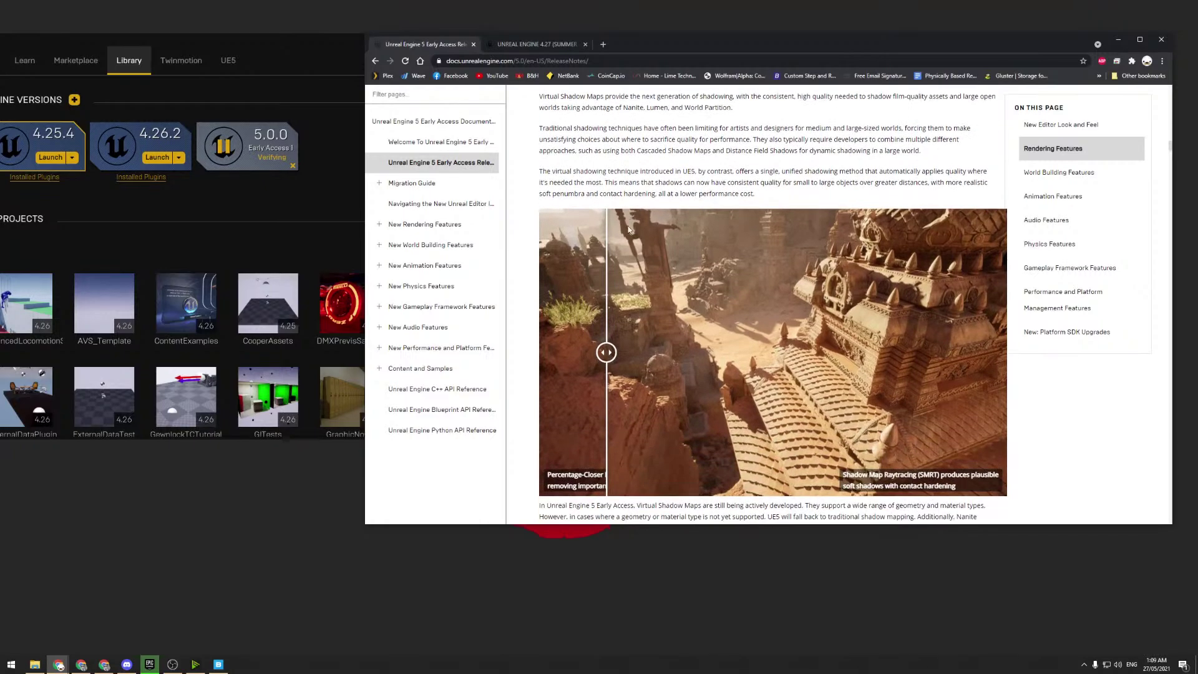
scroll(616, 349, "up", 1)
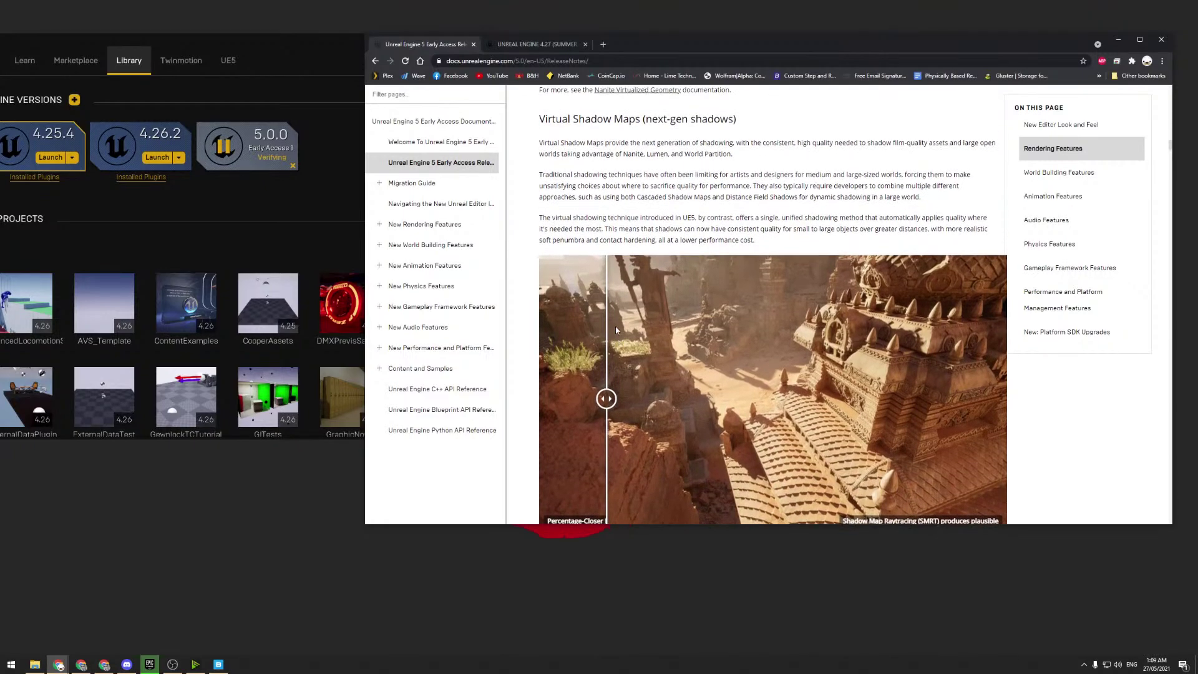
scroll(615, 326, "down", 1)
- Compare Percentage-Closer Filtering with Shadow Map Raytracing by sweeping the divider across the Virtual Shadow Maps image
left_click_drag(609, 351, 282, 456)
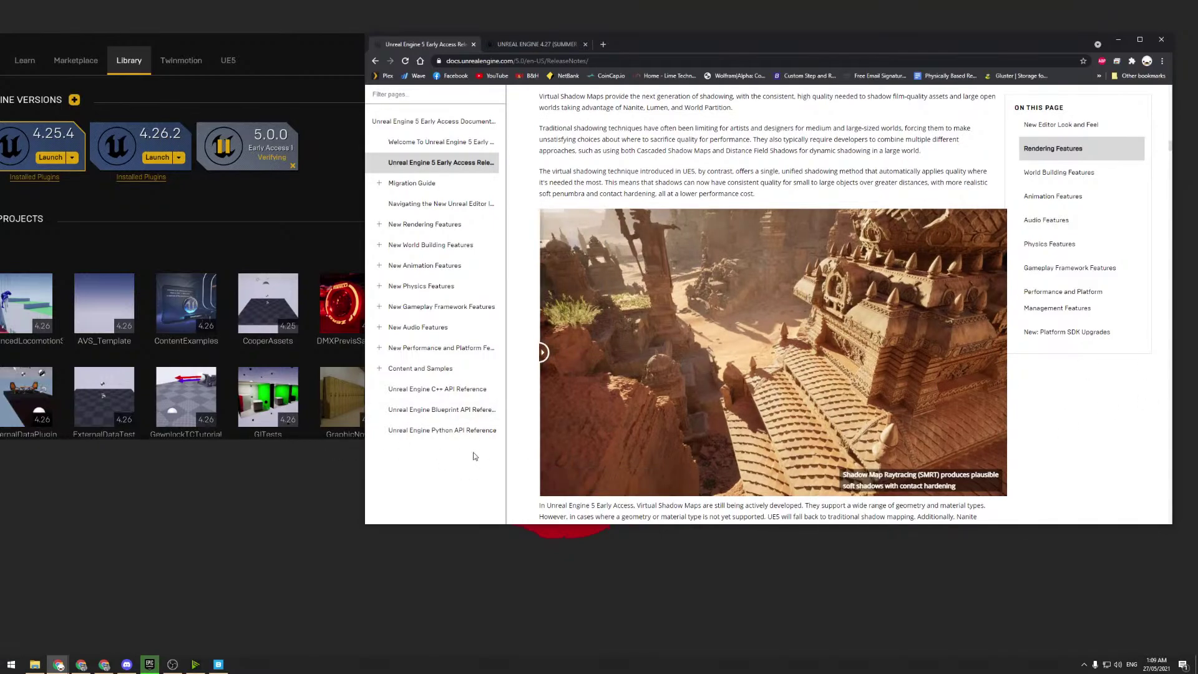
left_click_drag(475, 456, 566, 447)
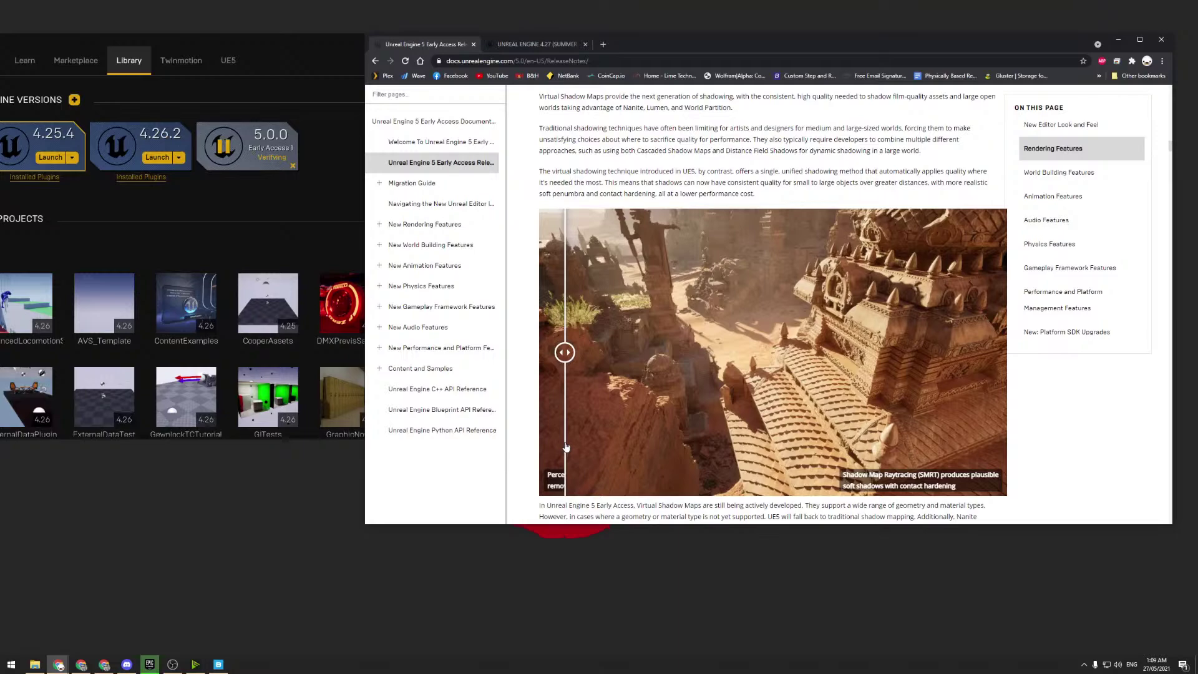
left_click_drag(566, 448, 656, 353)
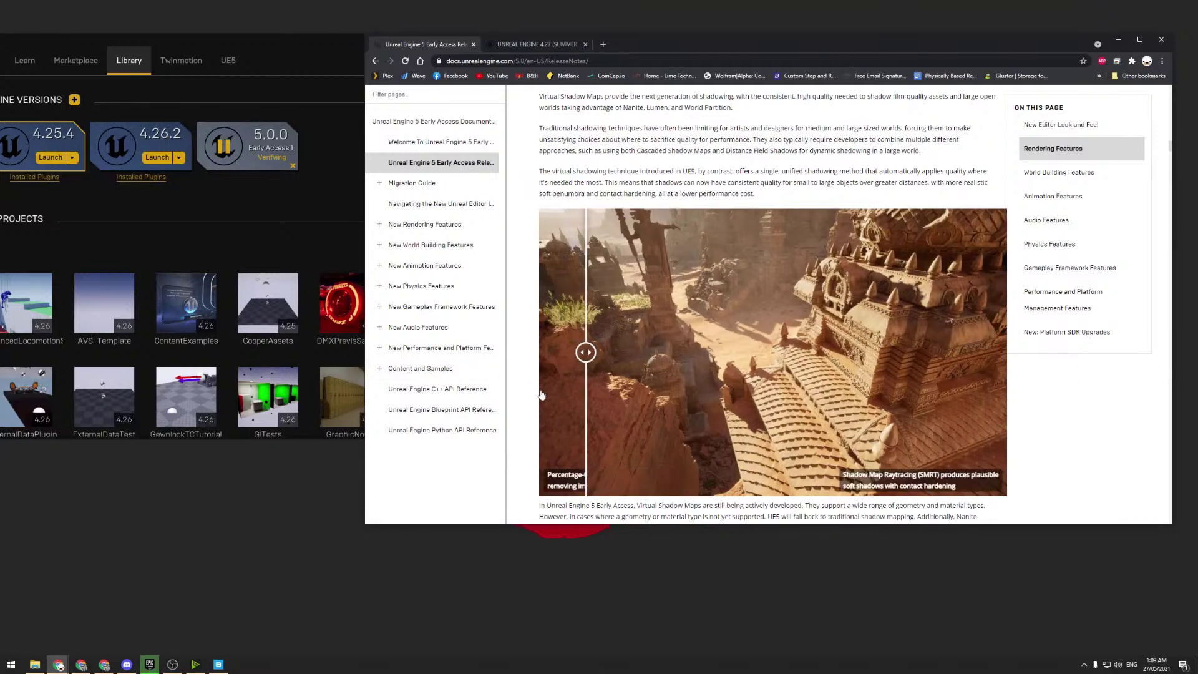
- Read the paragraph on traditional shadowing techniques, highlighting "Distance Field Shadows" and "Cascaded Shadow Maps" in the text
scroll(758, 398, "up", 4)
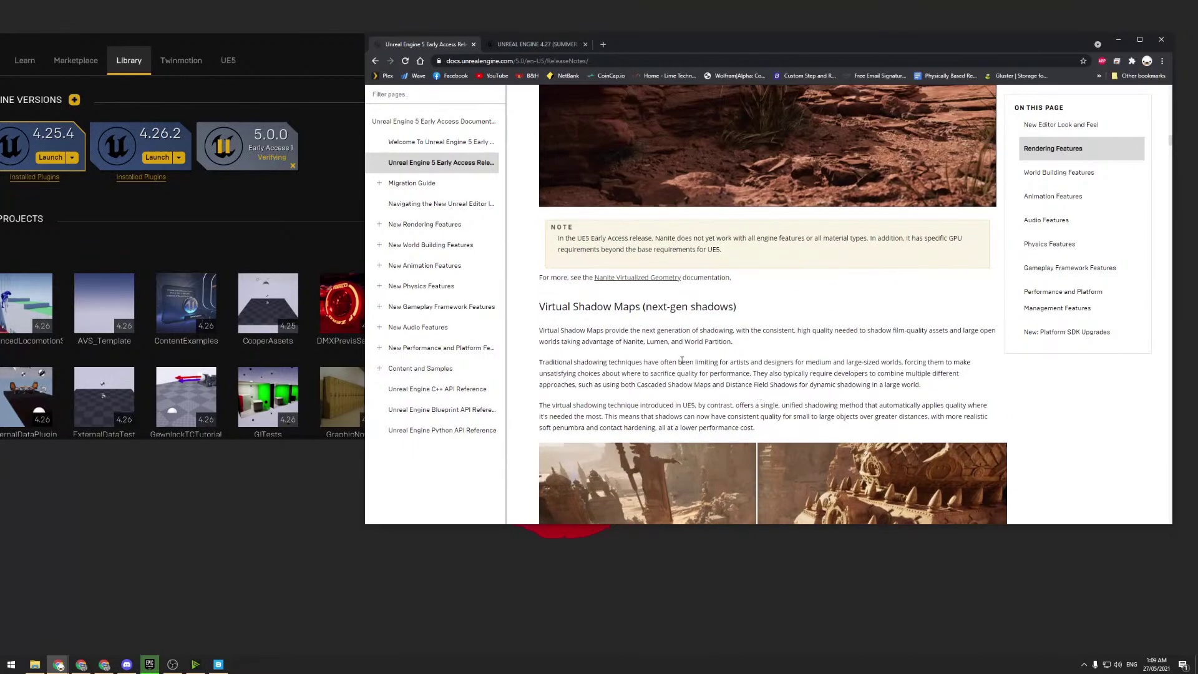
scroll(758, 397, "down", 1)
scroll(655, 331, "down", 1)
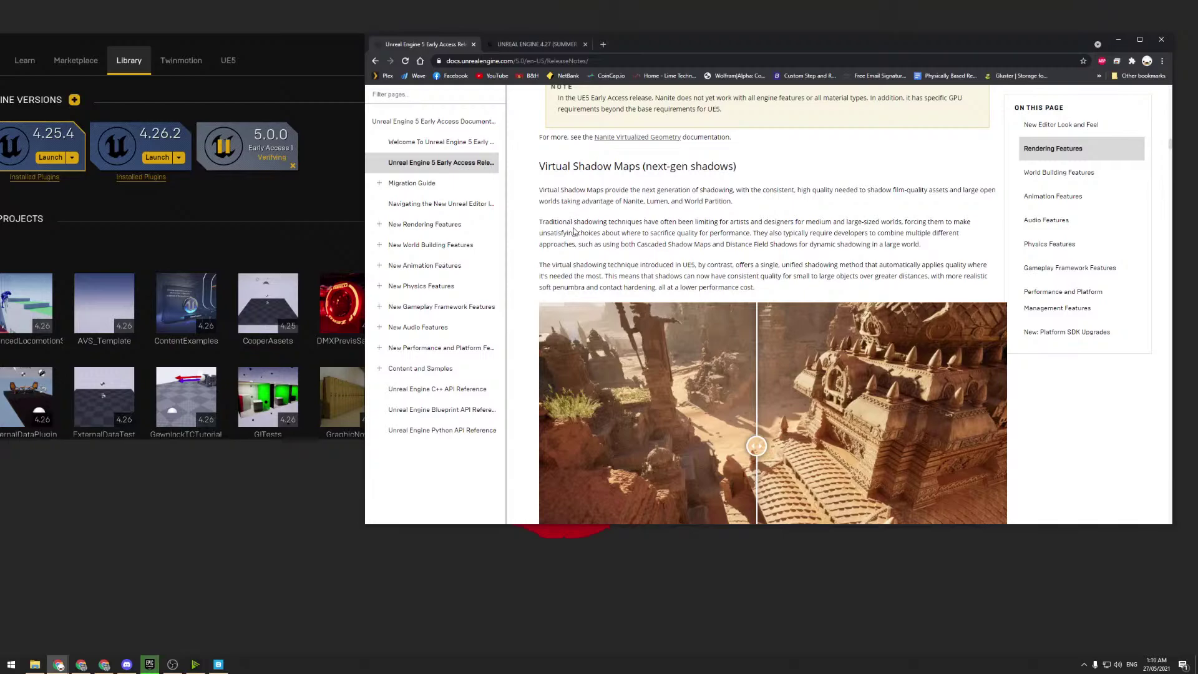
scroll(574, 232, "down", 2)
scroll(690, 285, "up", 2)
left_click_drag(615, 246, 805, 251)
left_click(710, 257)
left_click(787, 258)
scroll(731, 285, "down", 1)
left_click_drag(640, 197, 797, 197)
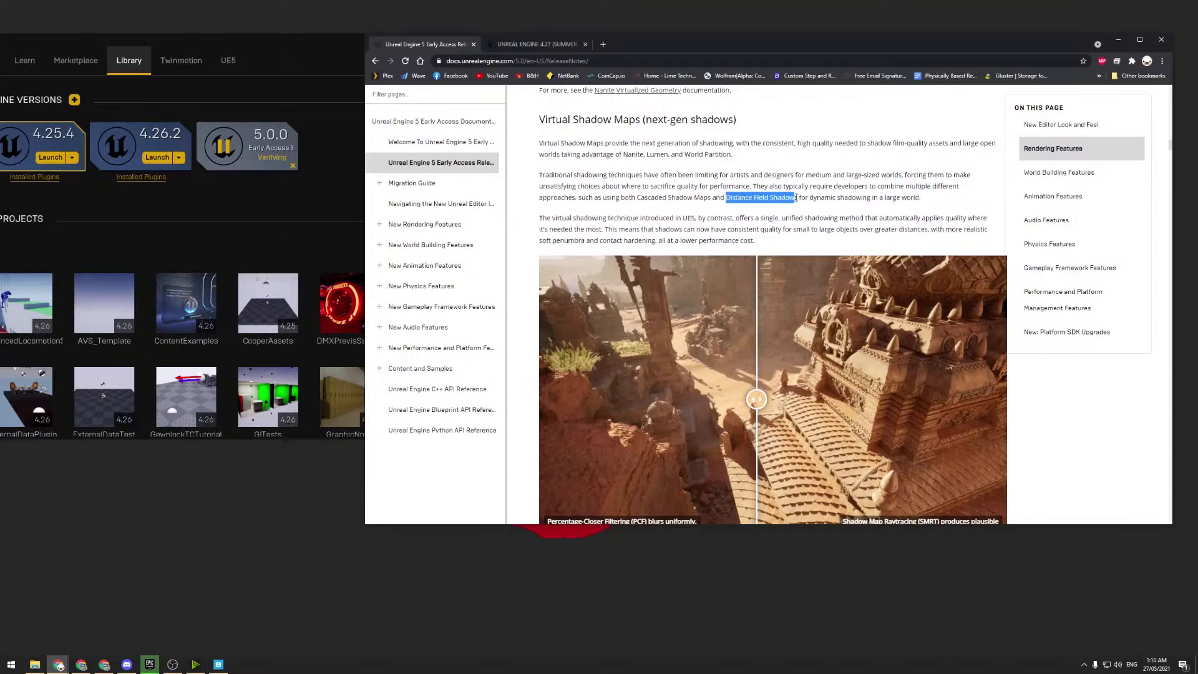
left_click_drag(636, 197, 711, 198)
- Recheck the shadow comparison image, read the Virtual Shadow Maps support notes, and continue to Temporal Super Resolution
scroll(707, 200, "down", 1)
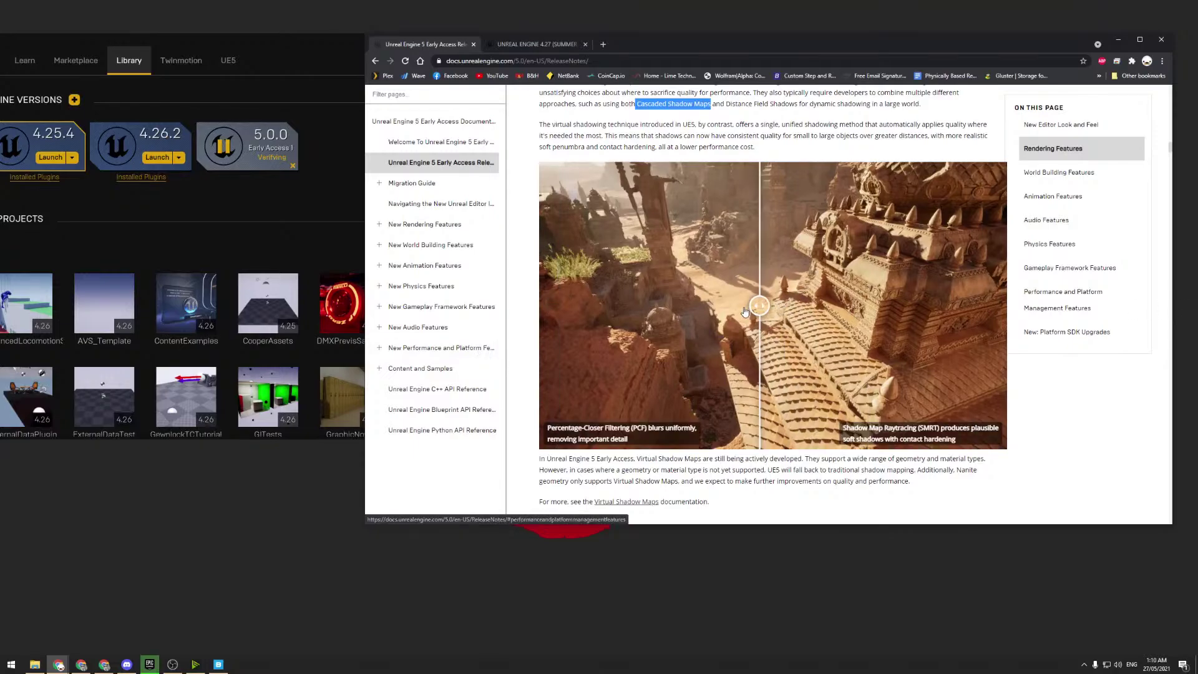
scroll(682, 296, "down", 3)
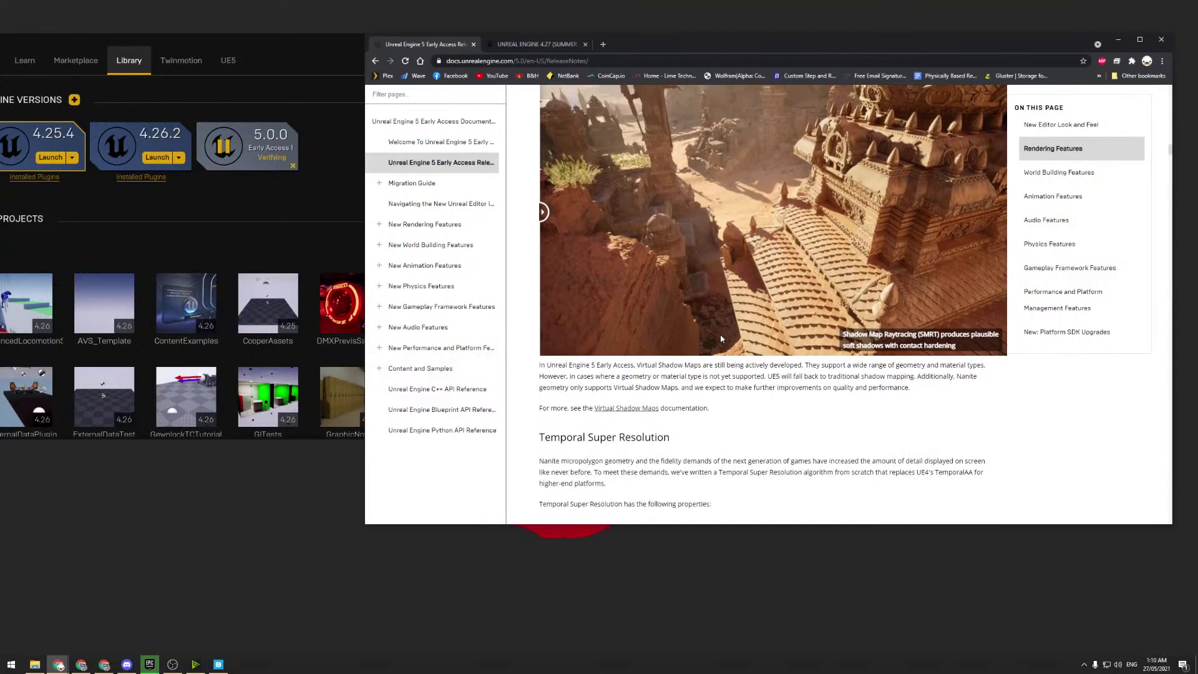
scroll(687, 304, "down", 1)
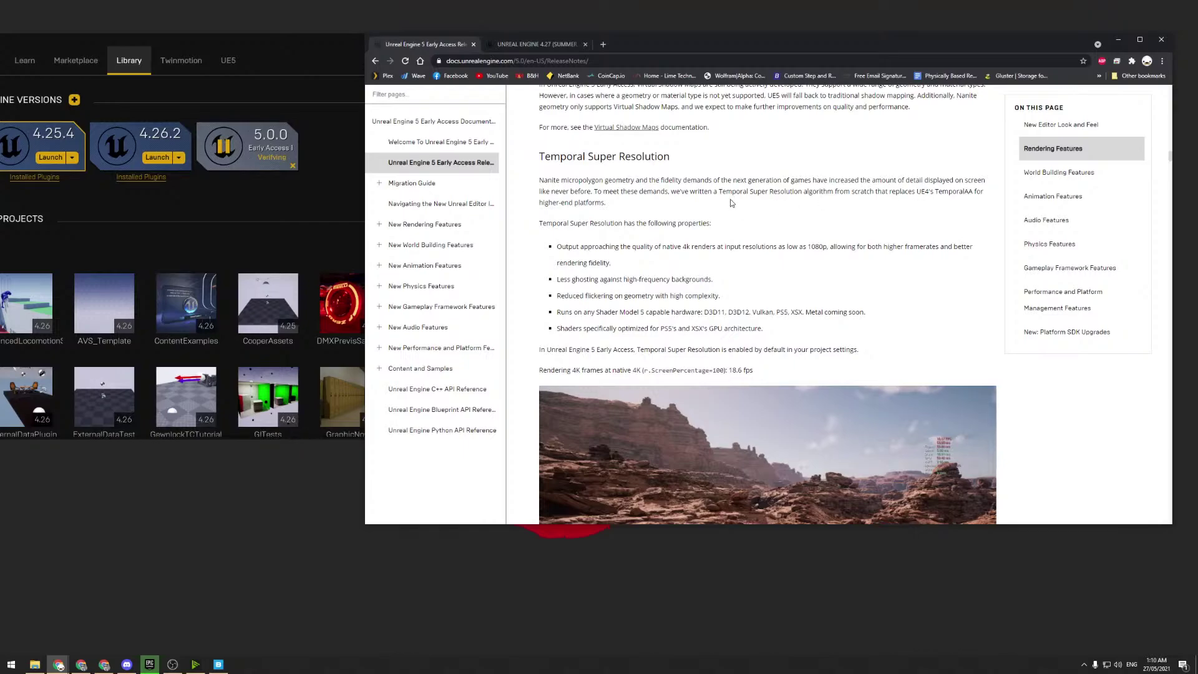
- Read the Temporal Super Resolution introduction, highlighting the sentence about the new algorithm replacing UE4's TemporalAA, and clear the highlight
left_click_drag(732, 192, 808, 191)
left_click(809, 190)
left_click_drag(881, 192, 971, 187)
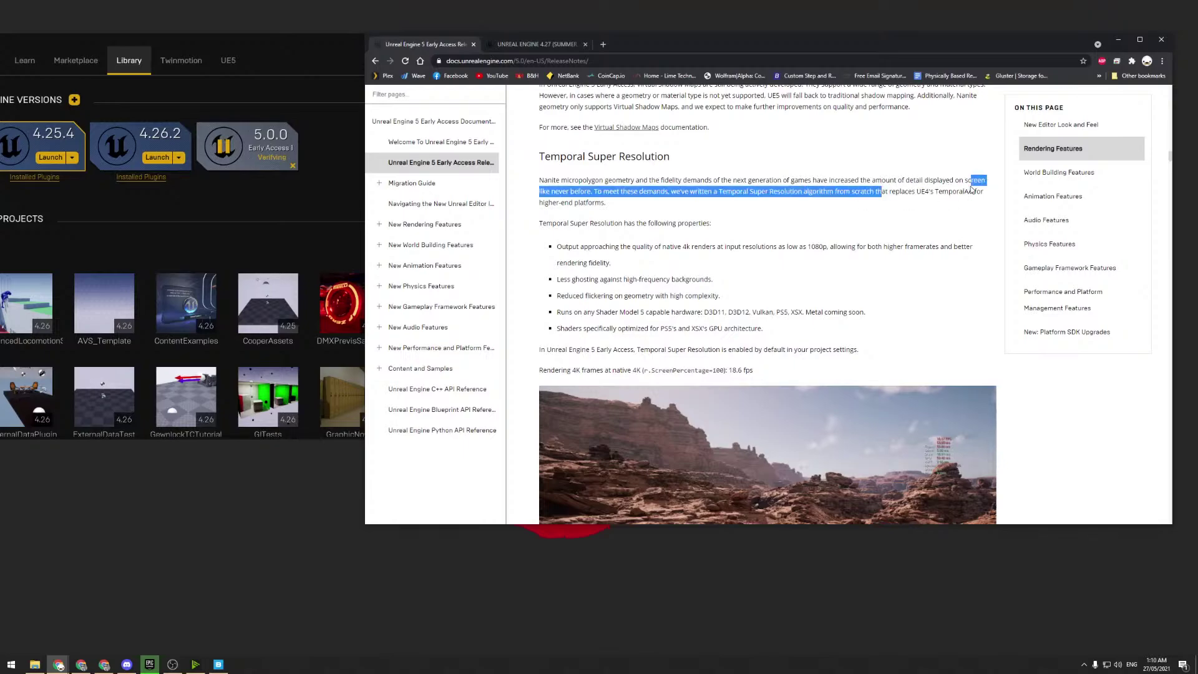
left_click(971, 187)
- Read the list of Temporal Super Resolution properties, briefly highlighting part of the ghosting entry, and continue to the native 4K sample
scroll(637, 222, "down", 1)
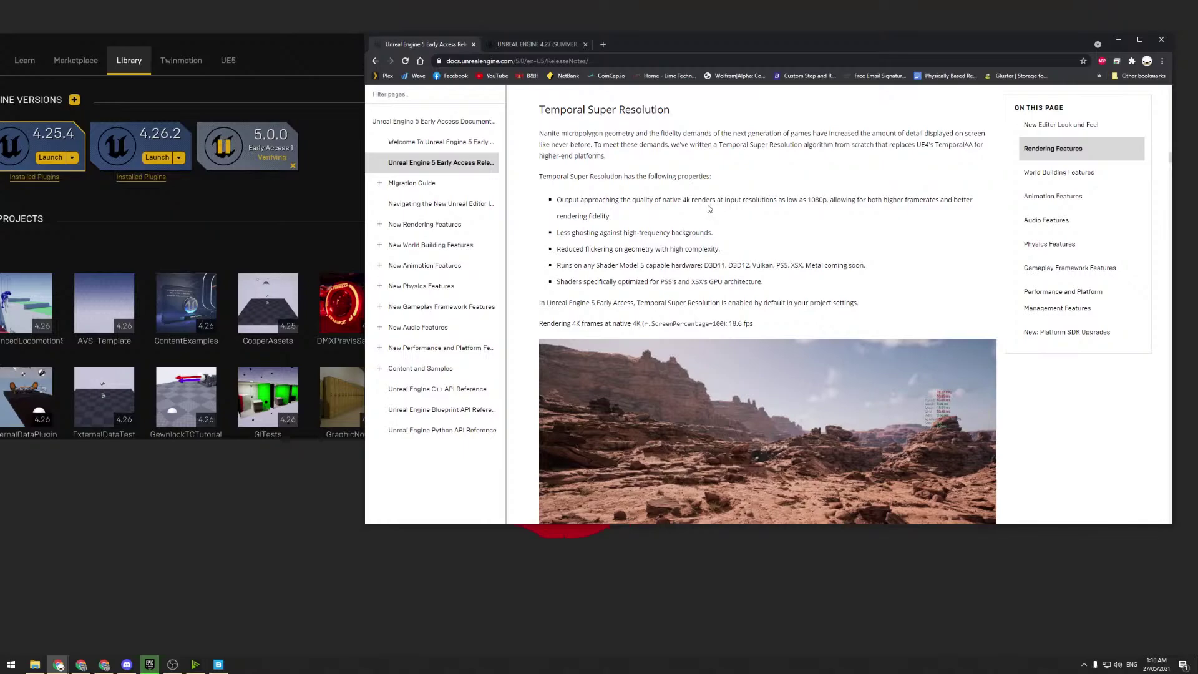
left_click_drag(580, 233, 633, 232)
left_click(639, 228)
scroll(591, 310, "down", 1)
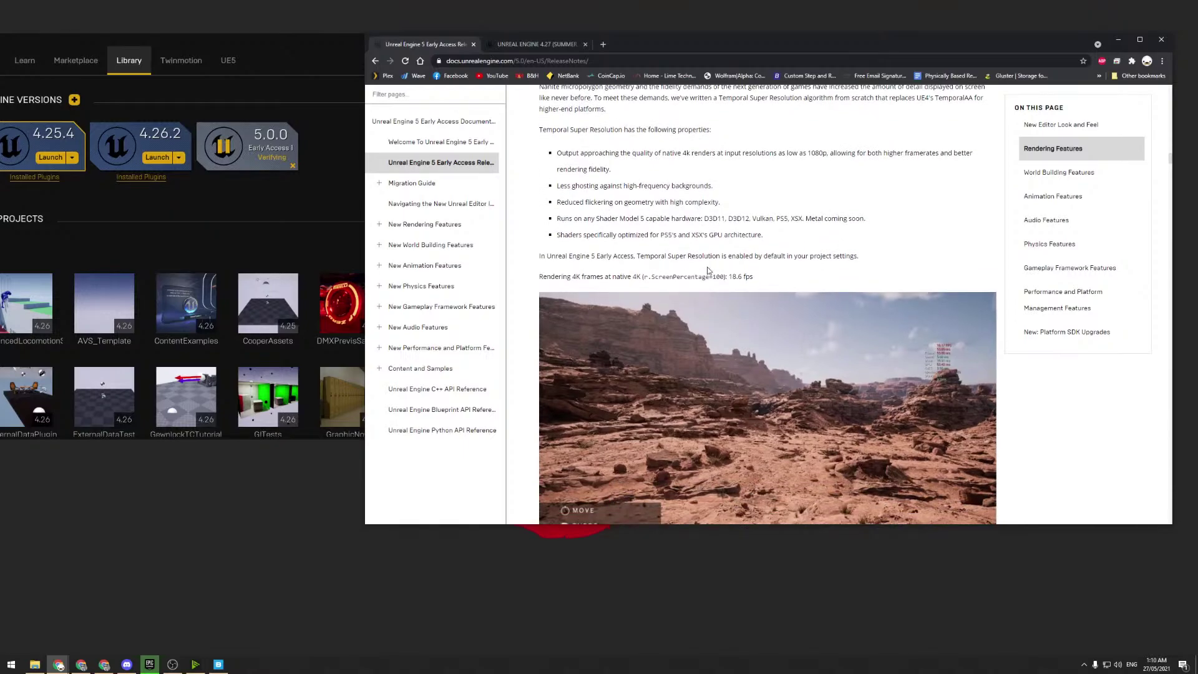
- Compare the Temporal Super Resolution sample images at native 4K and 1080p, rechecking the property list above them
scroll(704, 272, "down", 3)
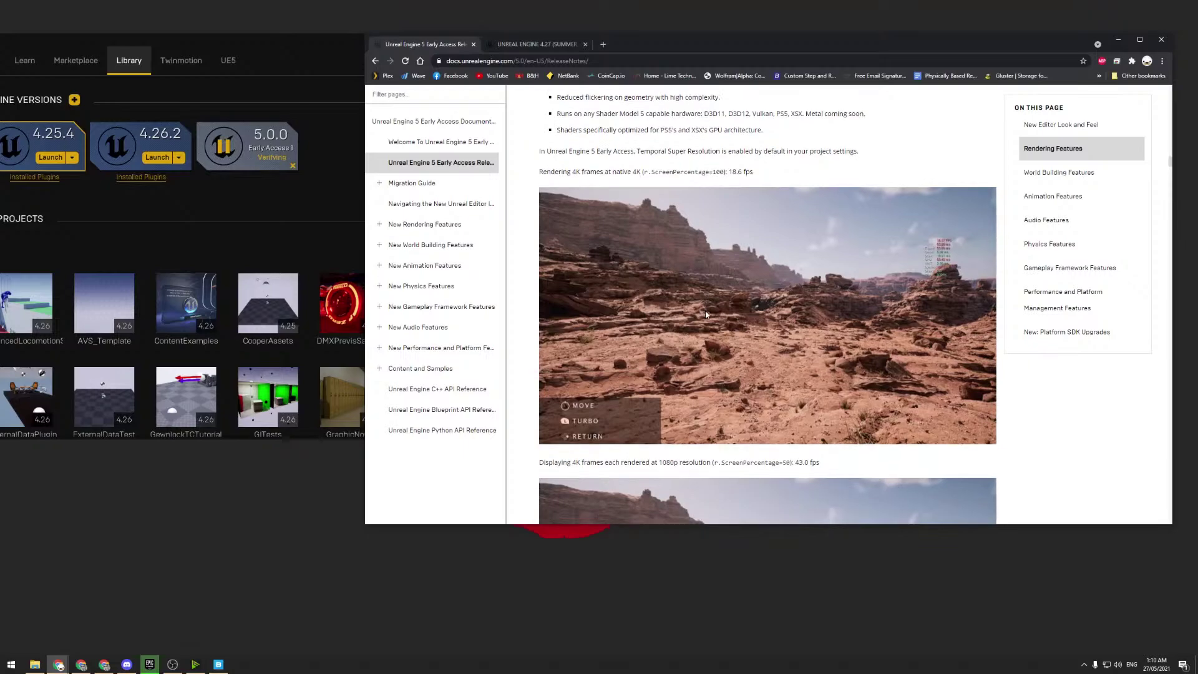
scroll(704, 305, "down", 4)
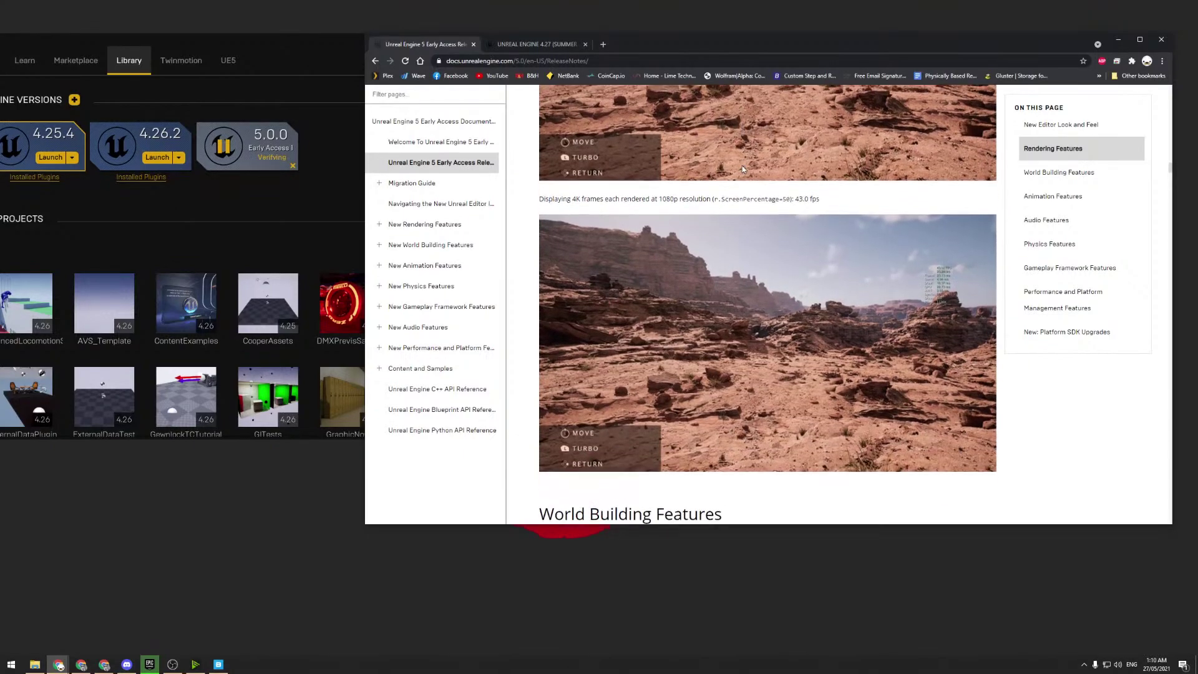
scroll(697, 293, "up", 8)
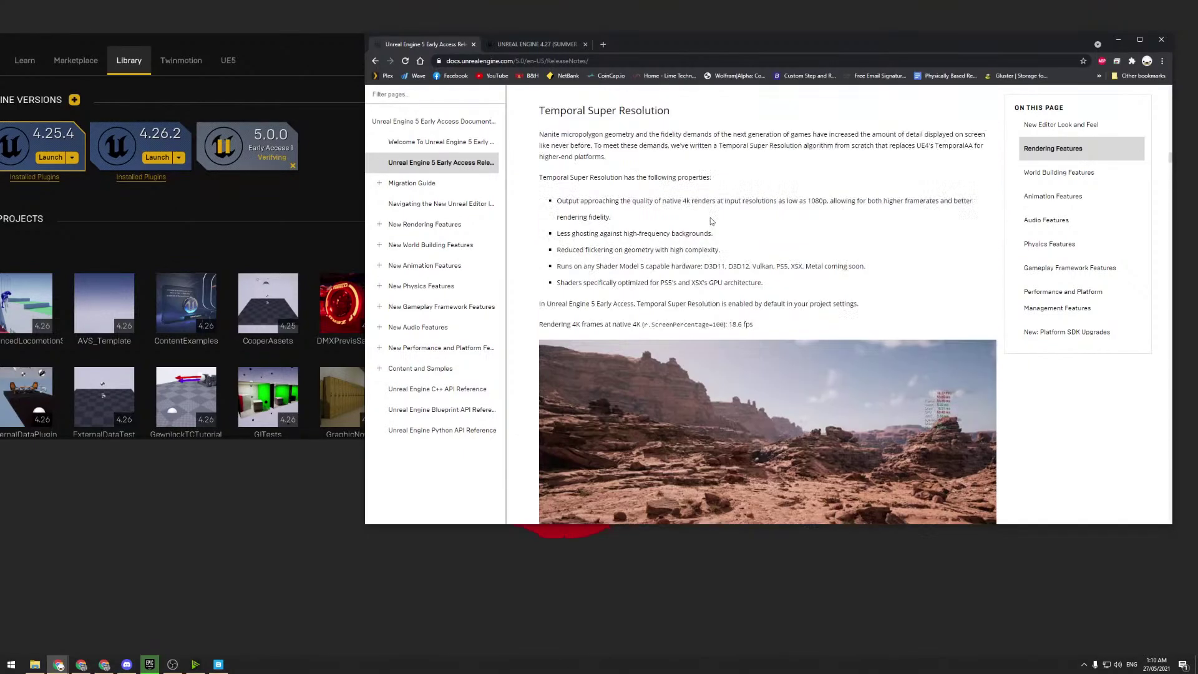
scroll(604, 108, "down", 1)
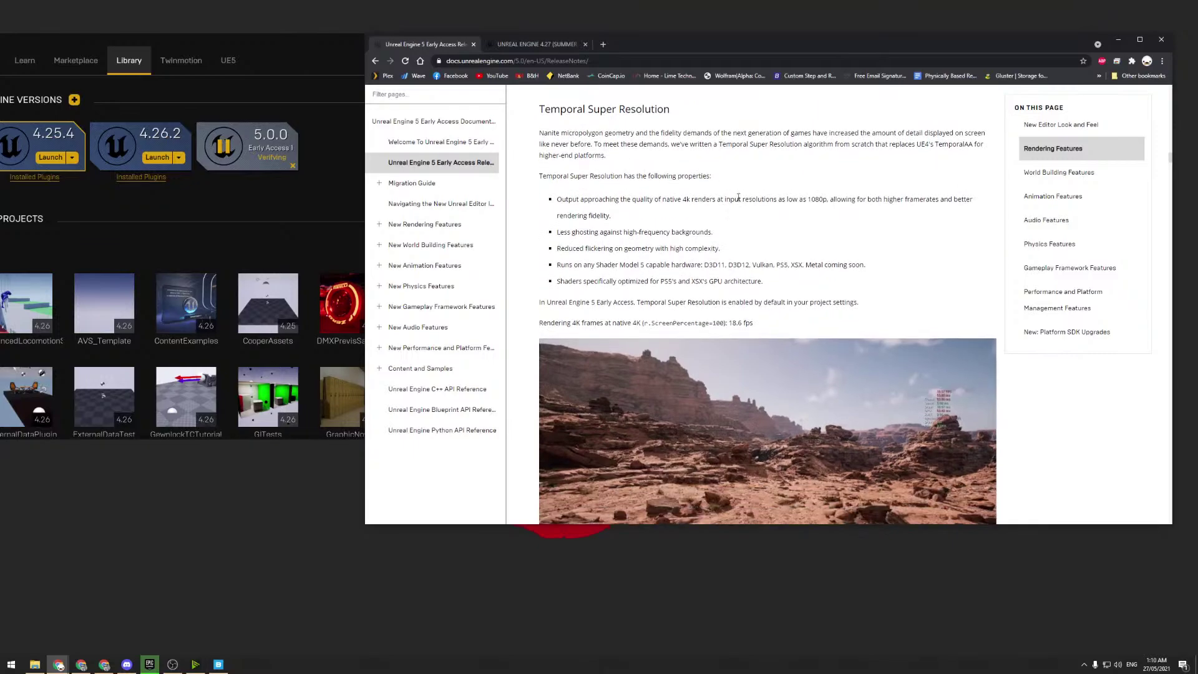
scroll(743, 195, "down", 7)
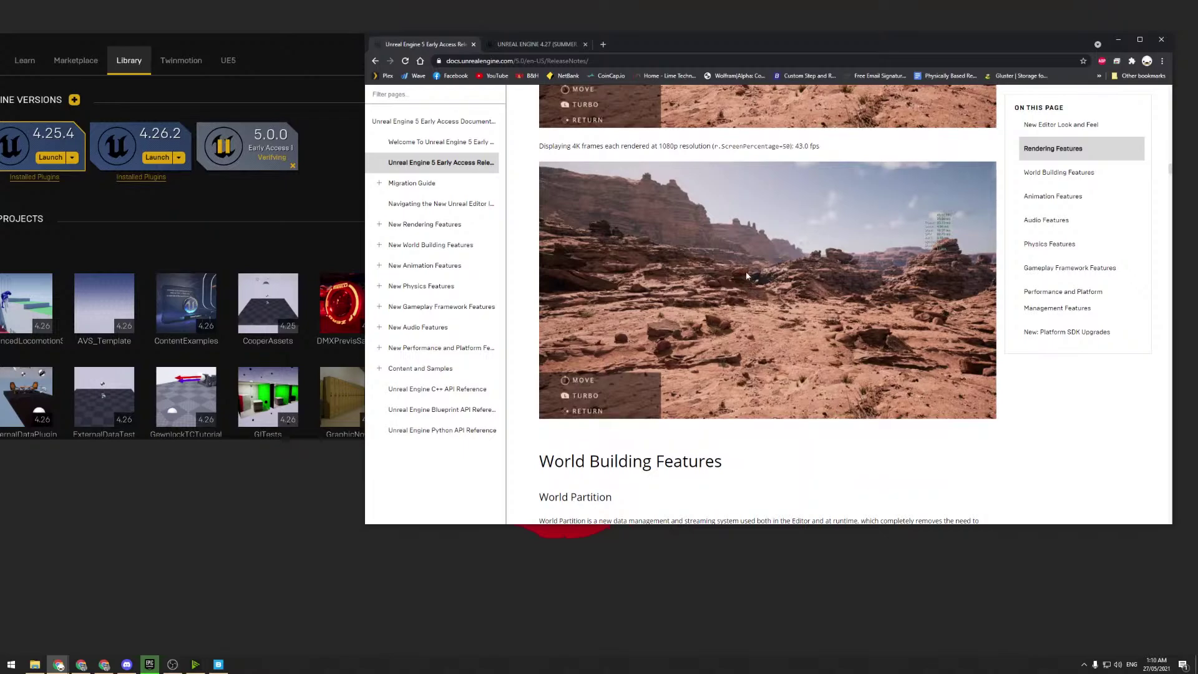
- Read the World Partition introduction under World Building Features and examine its editor screenshots
scroll(803, 313, "down", 5)
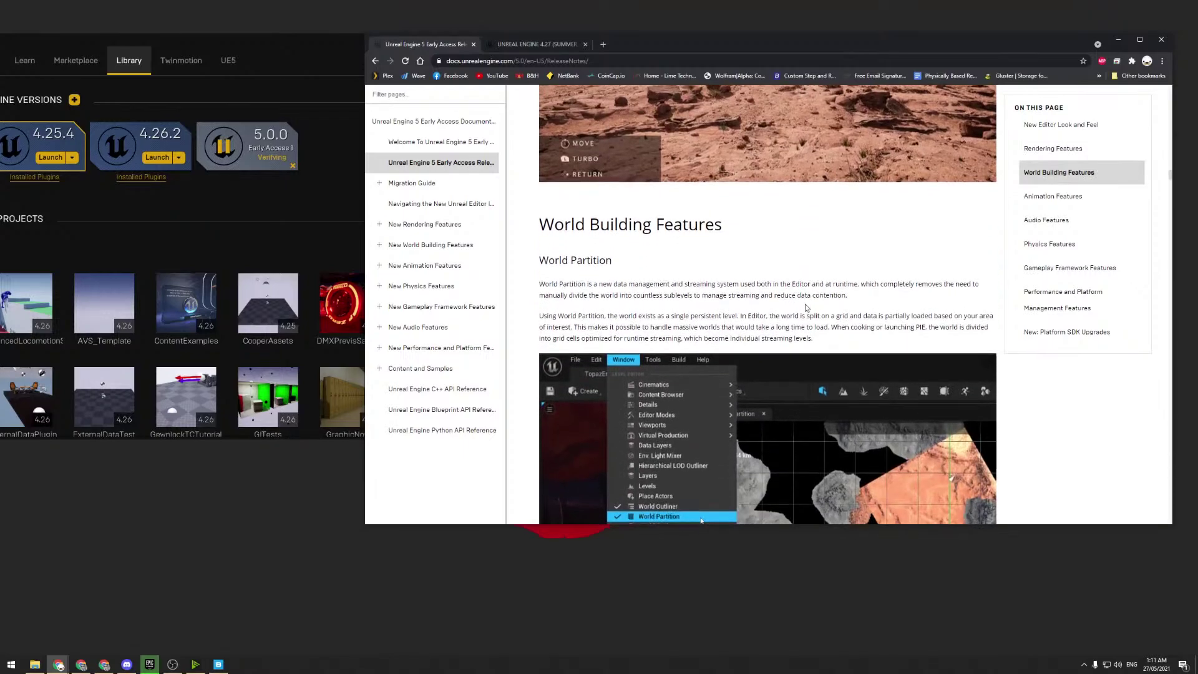
scroll(673, 186, "down", 1)
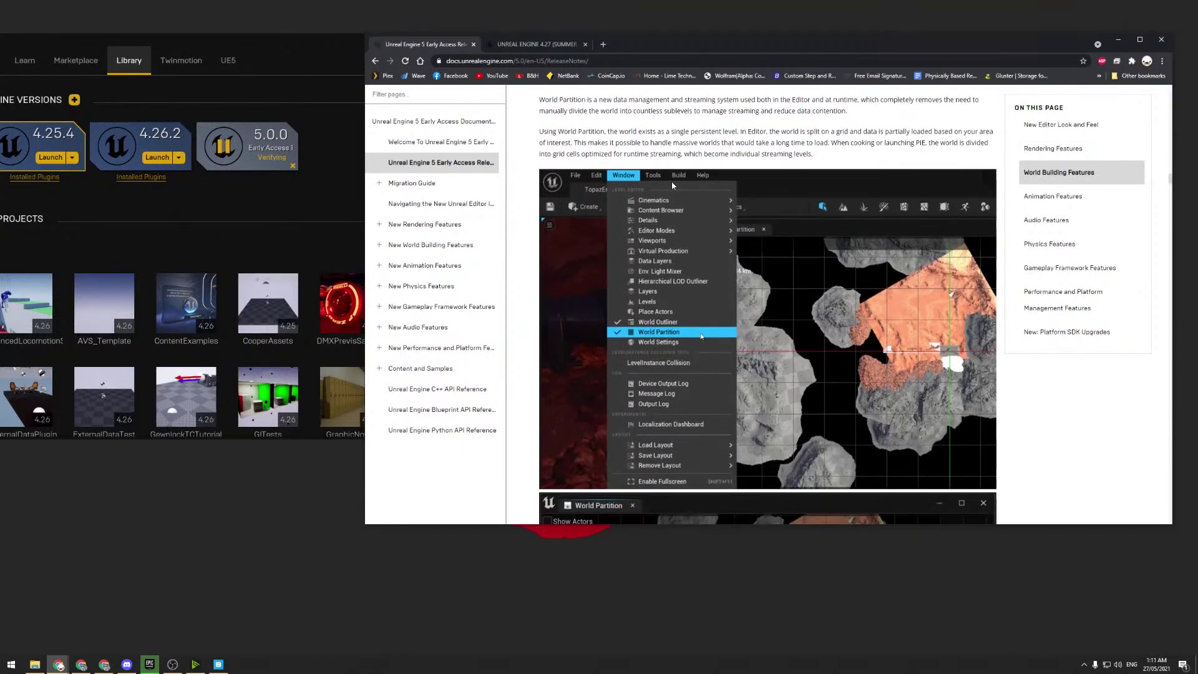
scroll(630, 260, "up", 1)
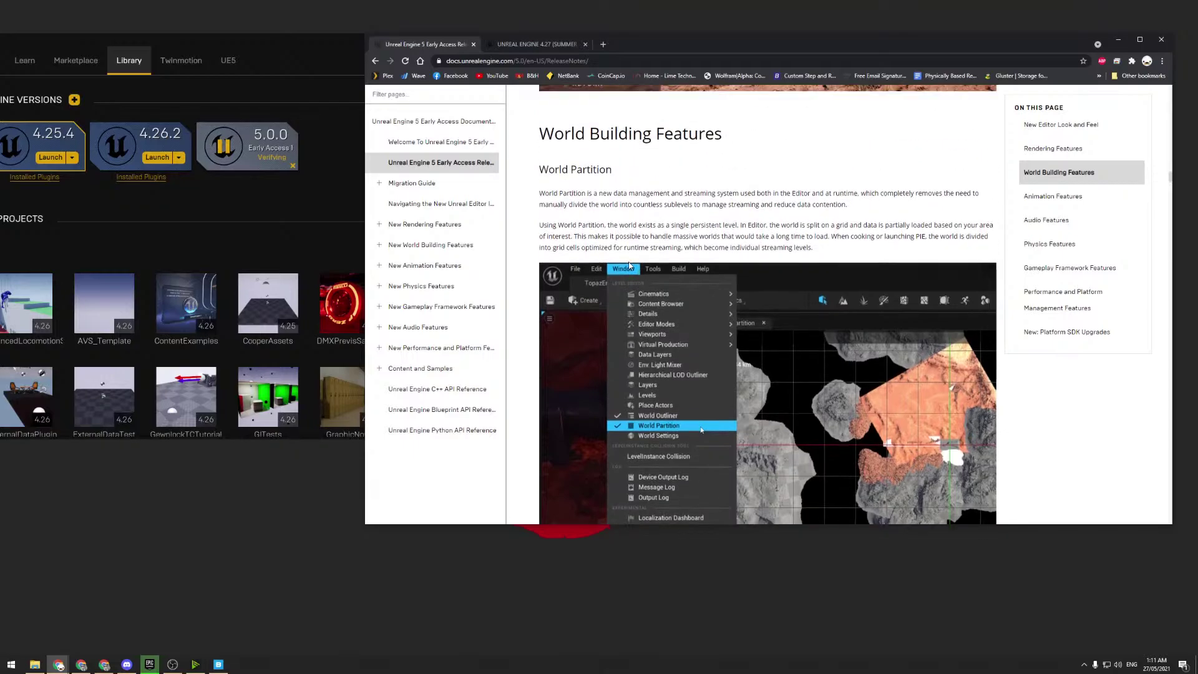
scroll(630, 266, "down", 8)
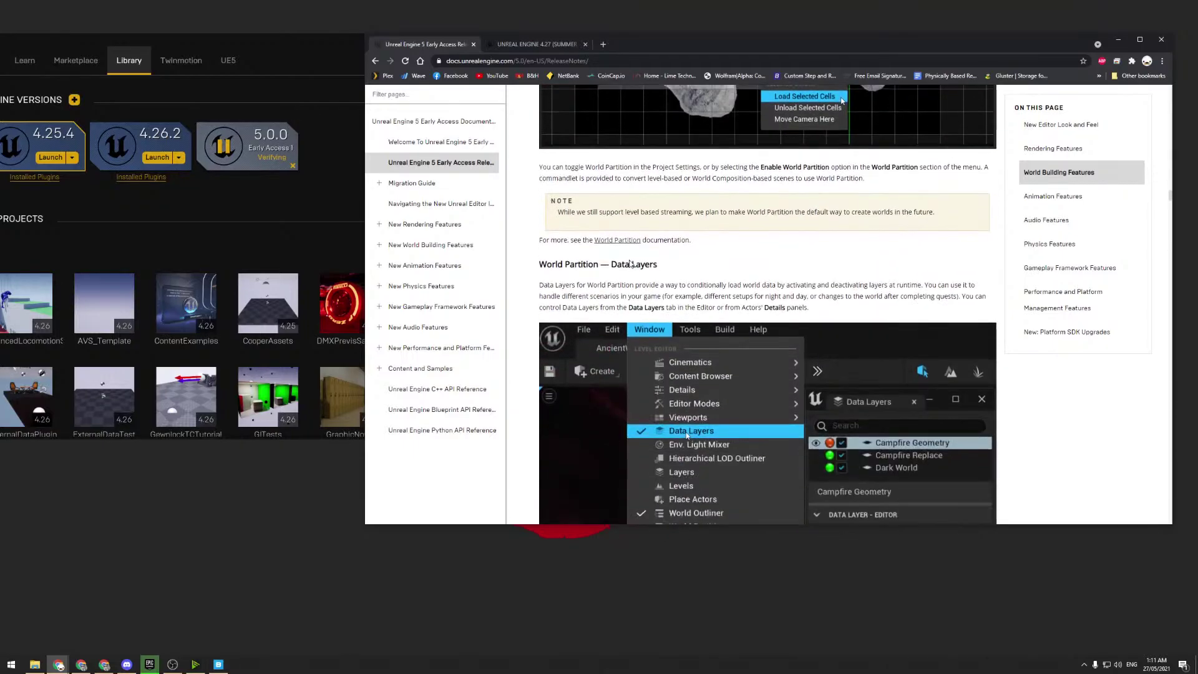
- Review the World Partition notes on Data Layers and Hierarchical Level of Detail, including the HLODs off and on images
scroll(666, 282, "down", 4)
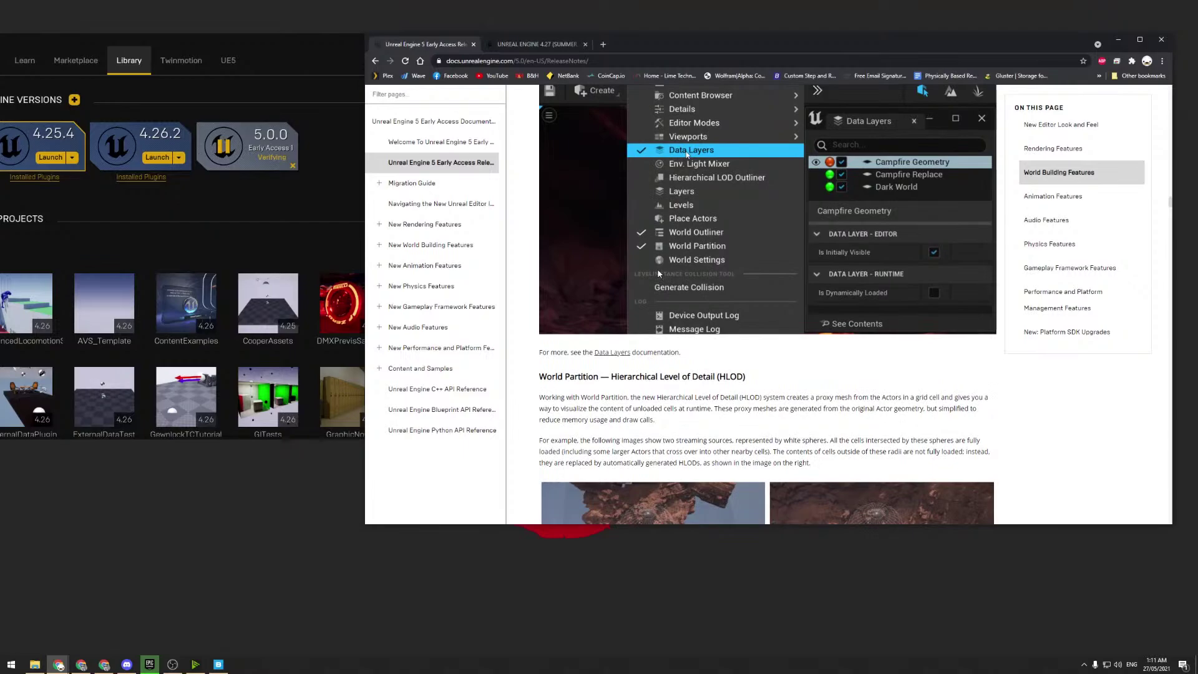
scroll(657, 268, "down", 2)
scroll(658, 273, "up", 5)
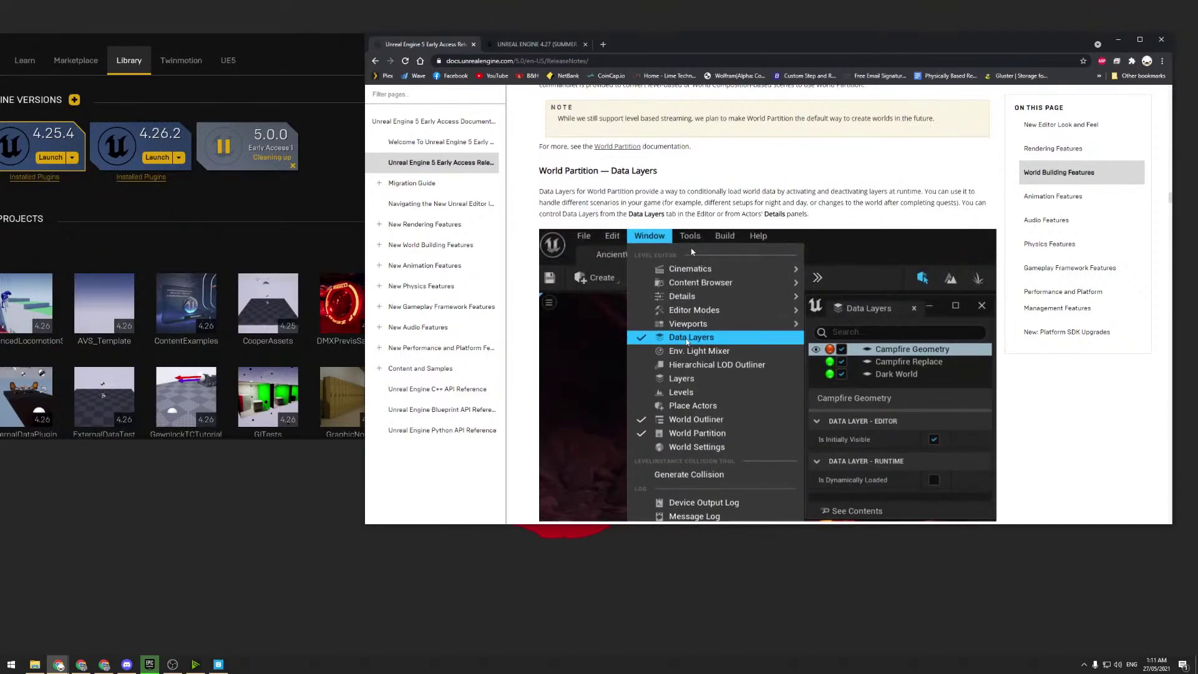
scroll(717, 367, "down", 5)
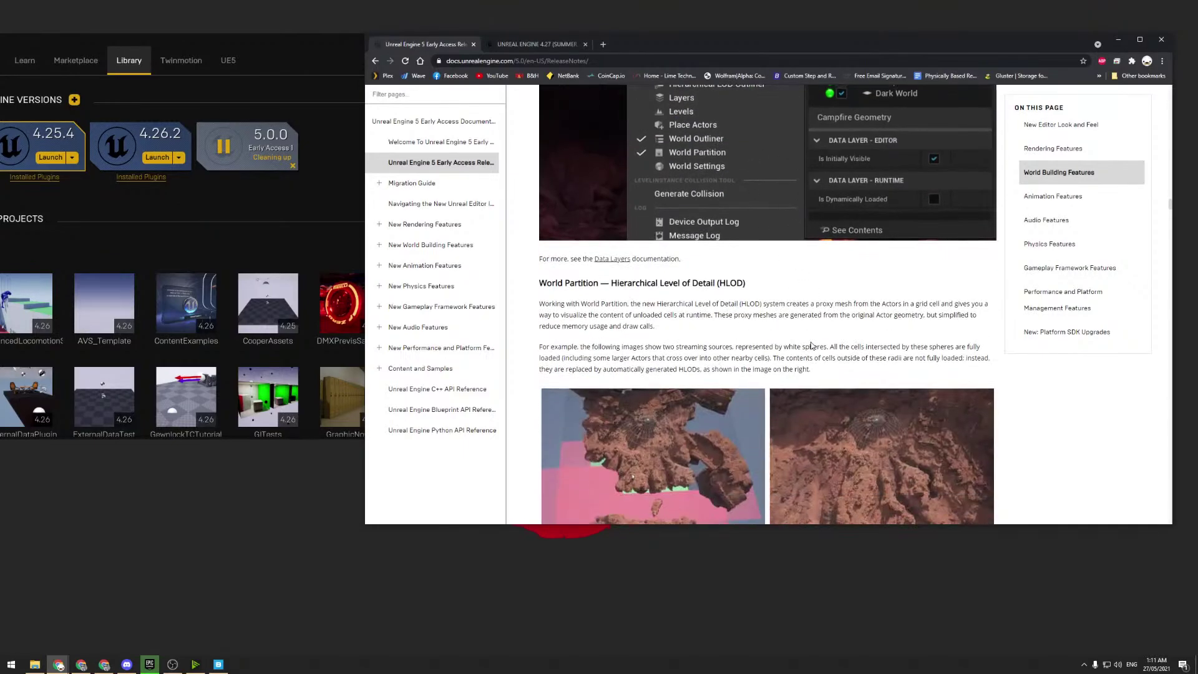
scroll(810, 344, "up", 3)
scroll(809, 344, "down", 4)
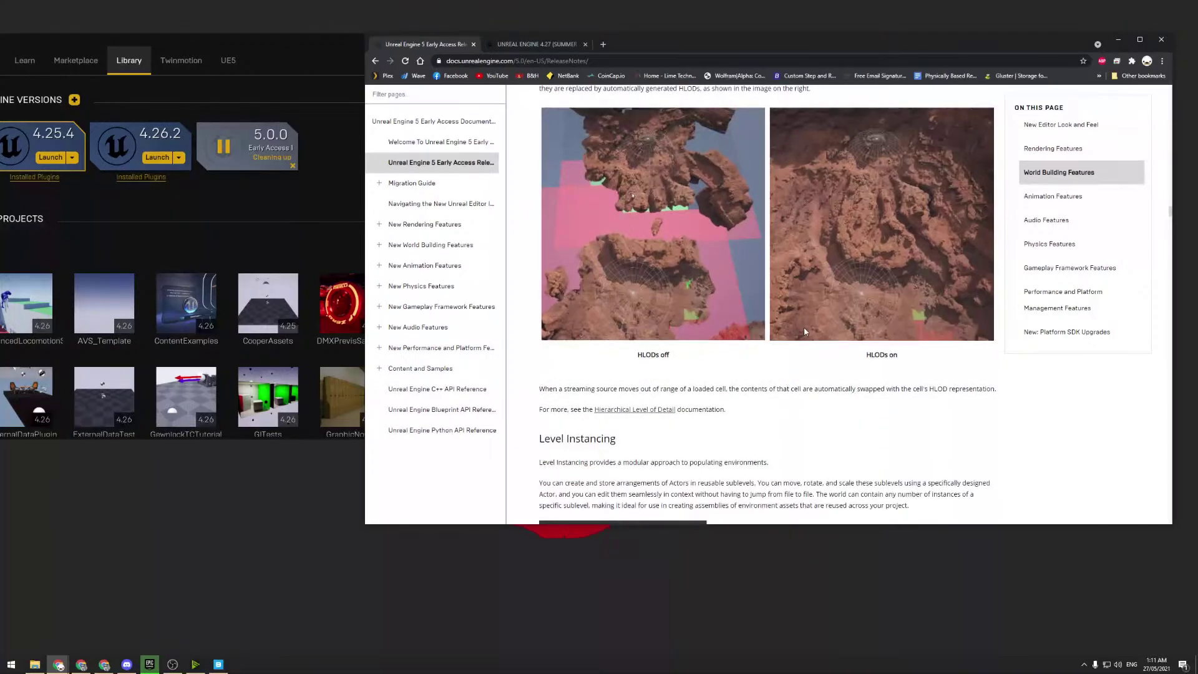
- Read the Level Instancing and One File Per Actor sections and continue to Animation Features
scroll(767, 300, "down", 3)
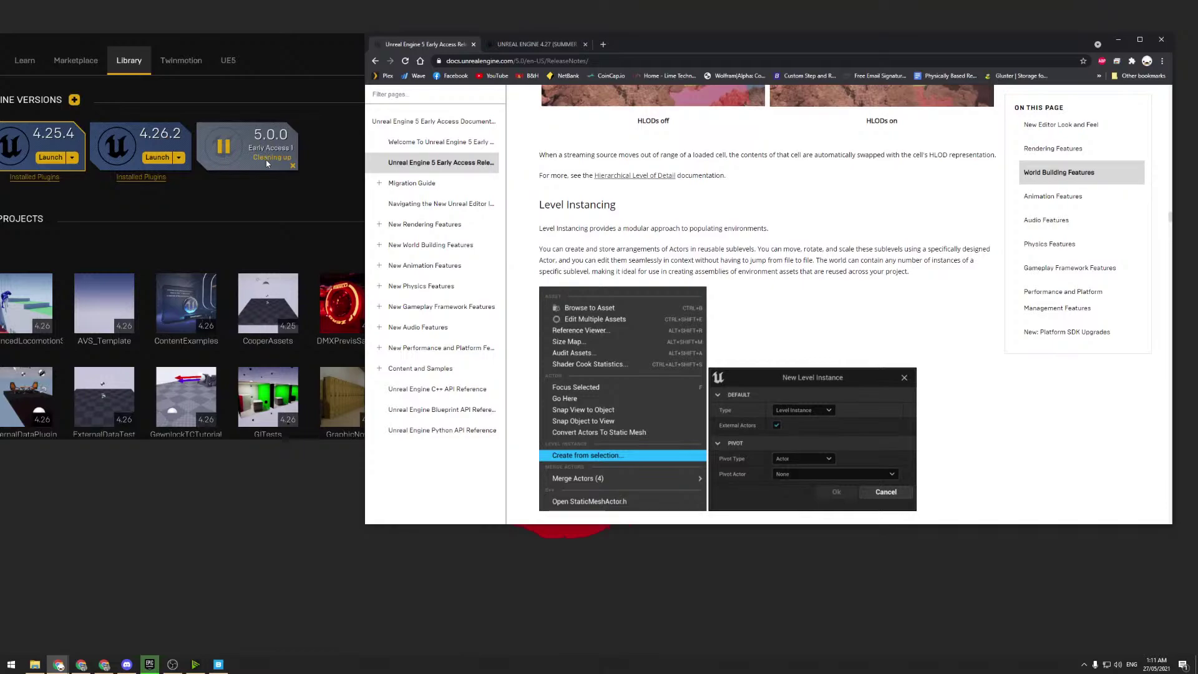
scroll(698, 253, "down", 1)
scroll(788, 234, "down", 3)
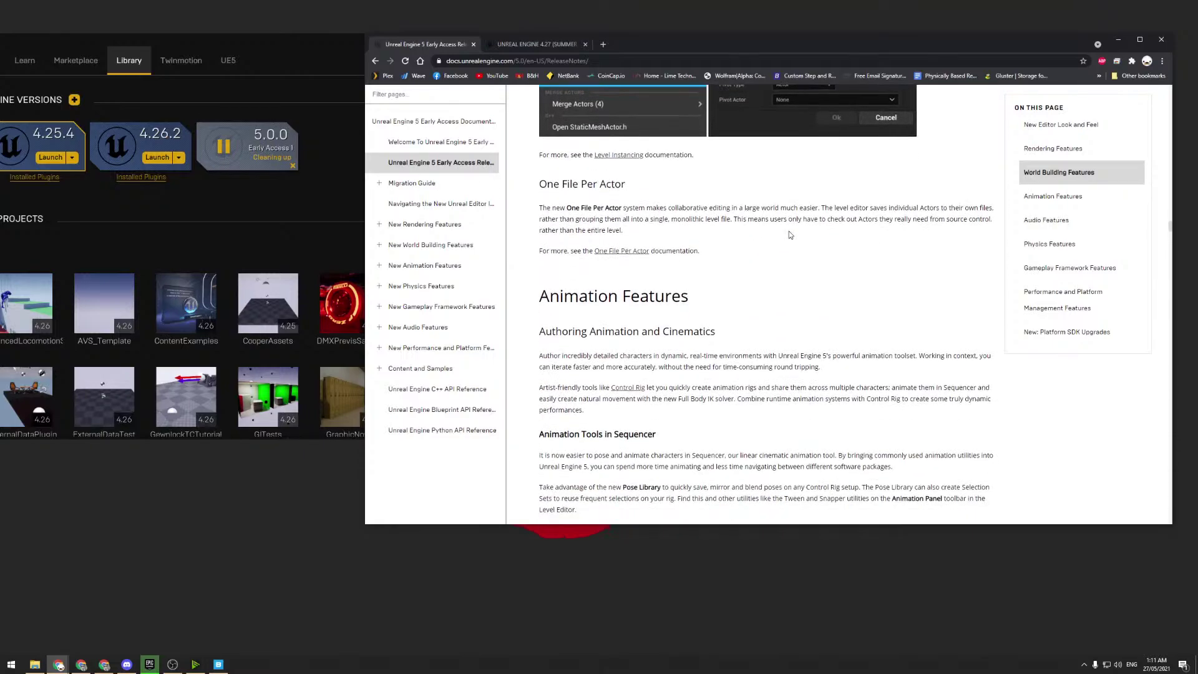
scroll(788, 235, "down", 2)
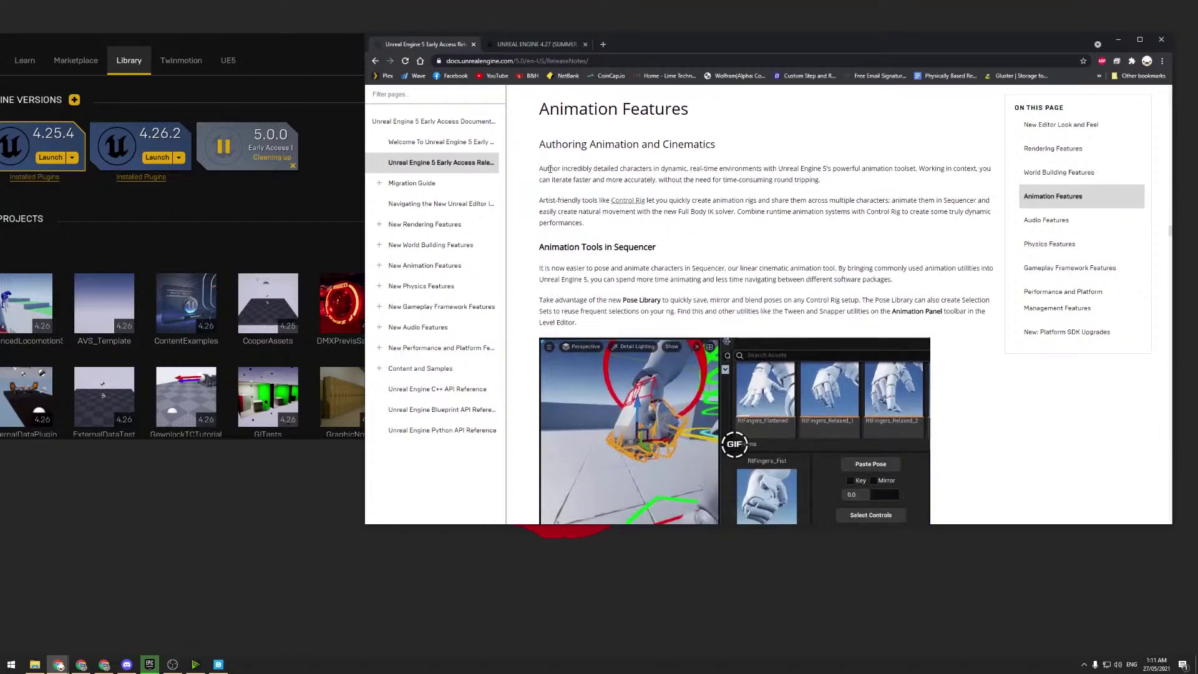
- Read the Authoring Animation and Cinematics introduction, briefly highlighting part of its opening sentence, and skim ahead to Full Body IK
left_click_drag(618, 168, 798, 168)
left_click(796, 167)
scroll(772, 180, "down", 1)
scroll(771, 183, "down", 5)
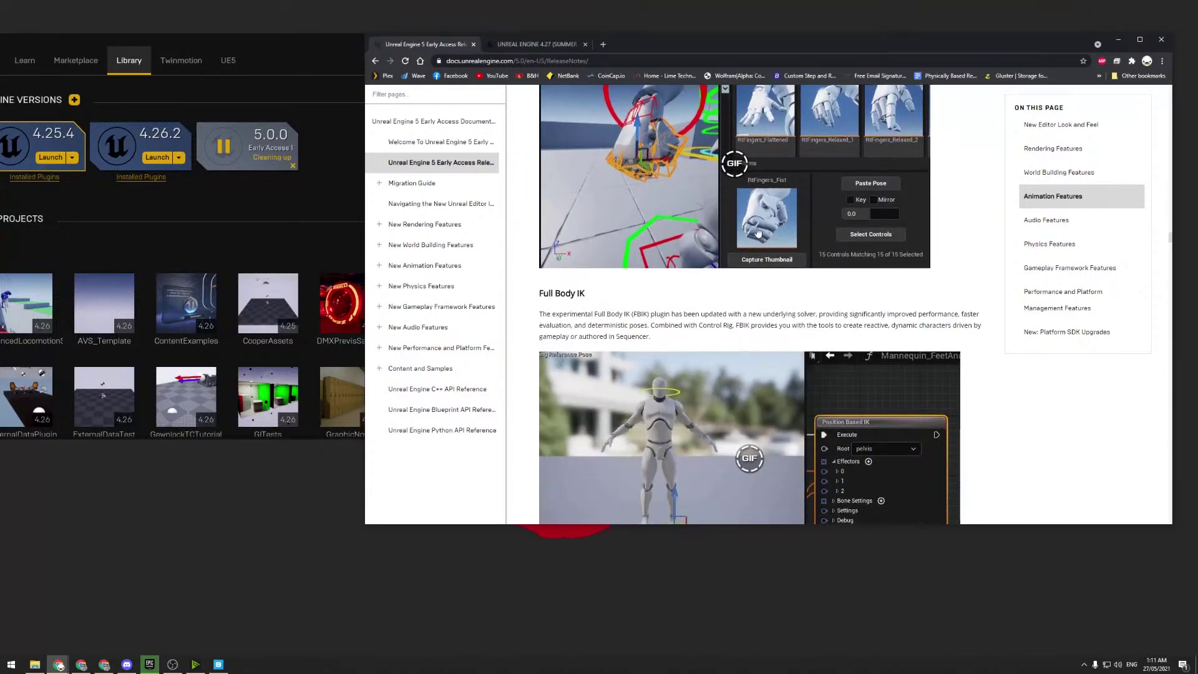
- Return to Animation Tools in Sequencer and review the Pose Library text and its example animation
scroll(755, 215, "up", 6)
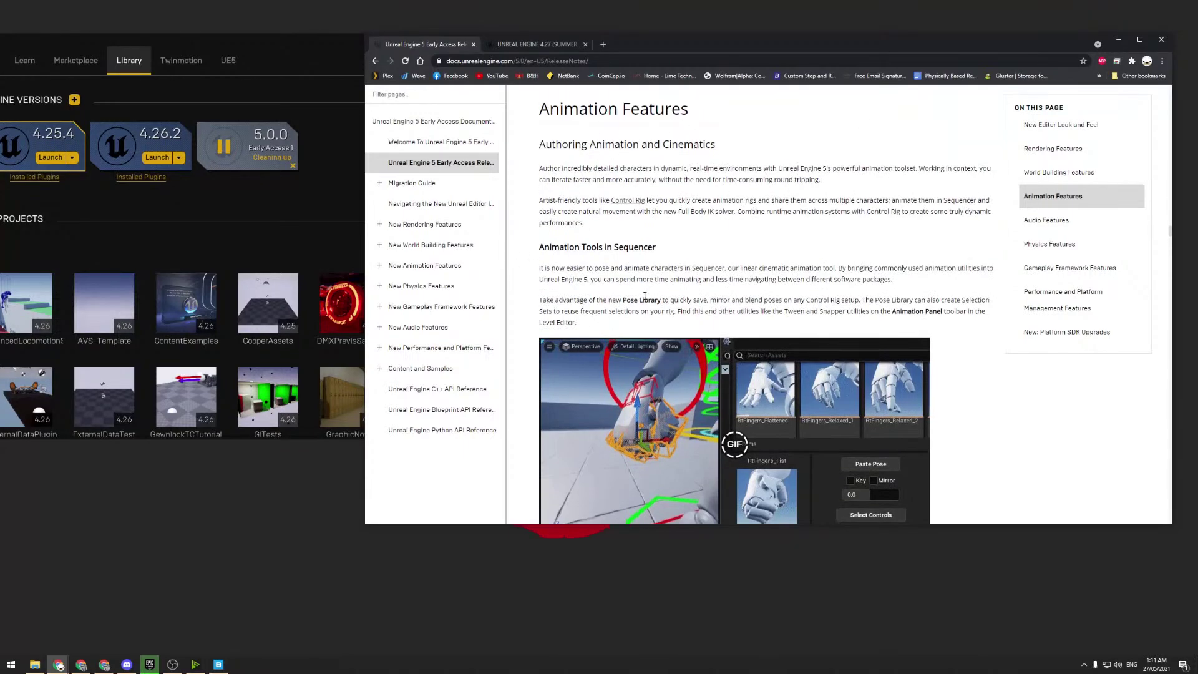
scroll(640, 293, "down", 7)
scroll(640, 293, "up", 6)
scroll(628, 295, "down", 2)
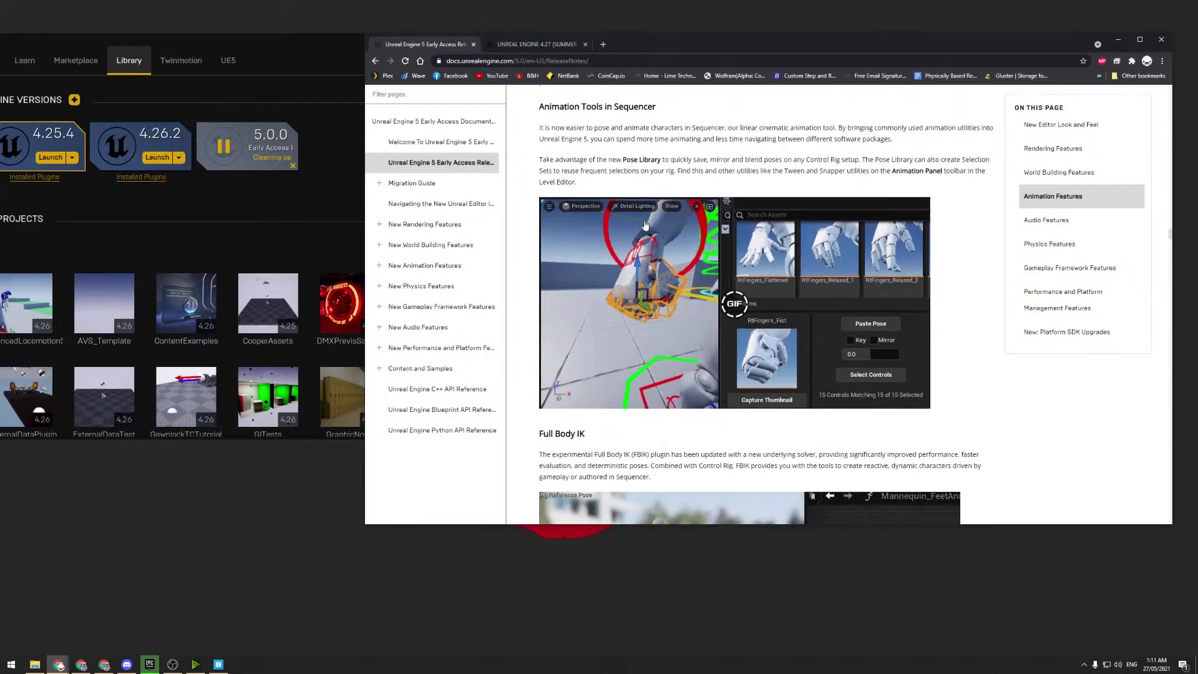
scroll(643, 224, "up", 1)
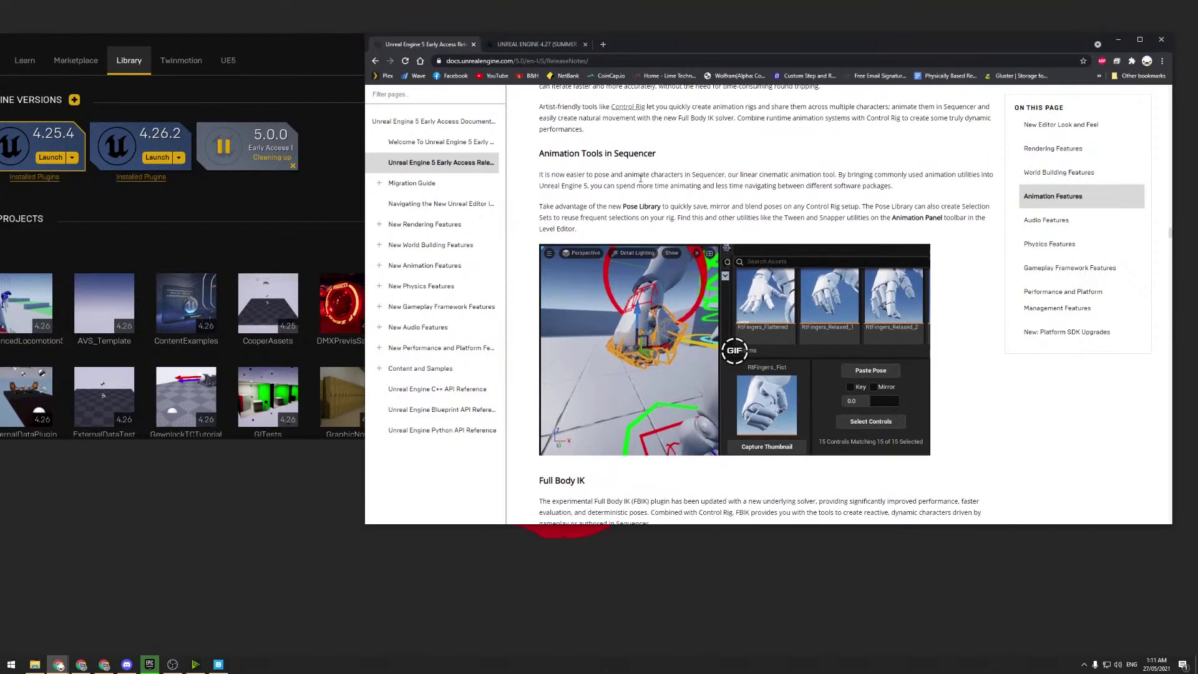
- Review the Full Body IK, Control Rig, Blendspace and Motion Warping sections, watch the mantle example, and continue to Audio Features
scroll(631, 223, "down", 5)
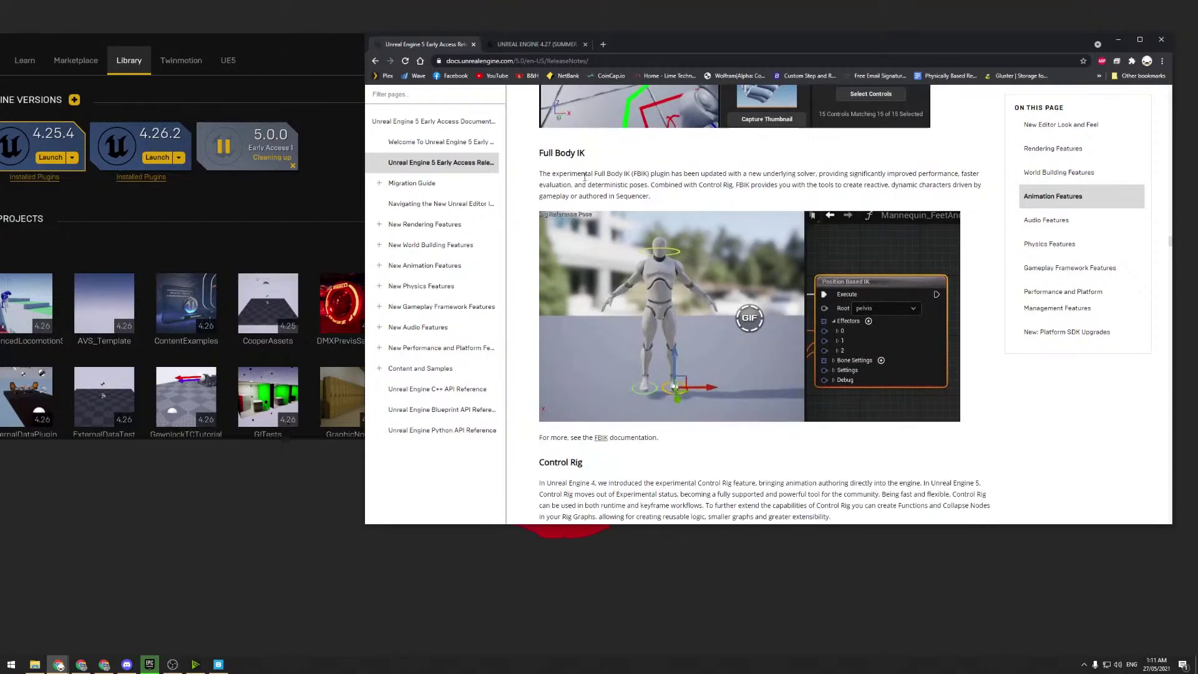
scroll(583, 181, "down", 5)
scroll(584, 183, "down", 7)
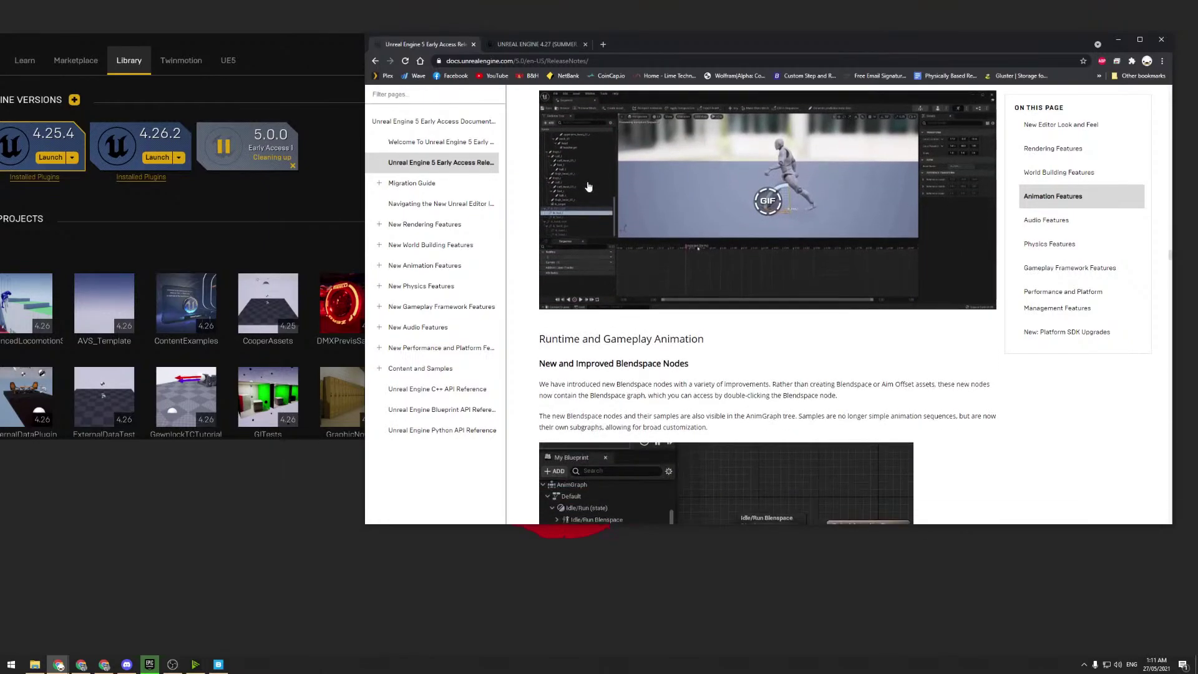
scroll(585, 185, "down", 4)
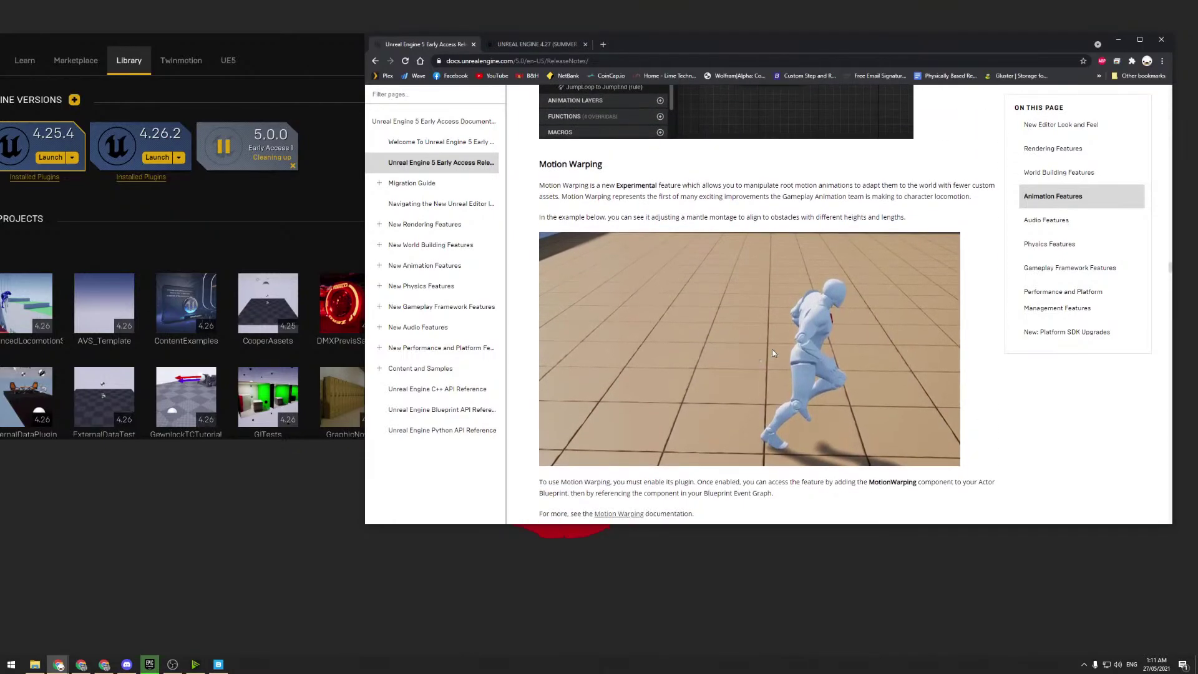
left_click(773, 349)
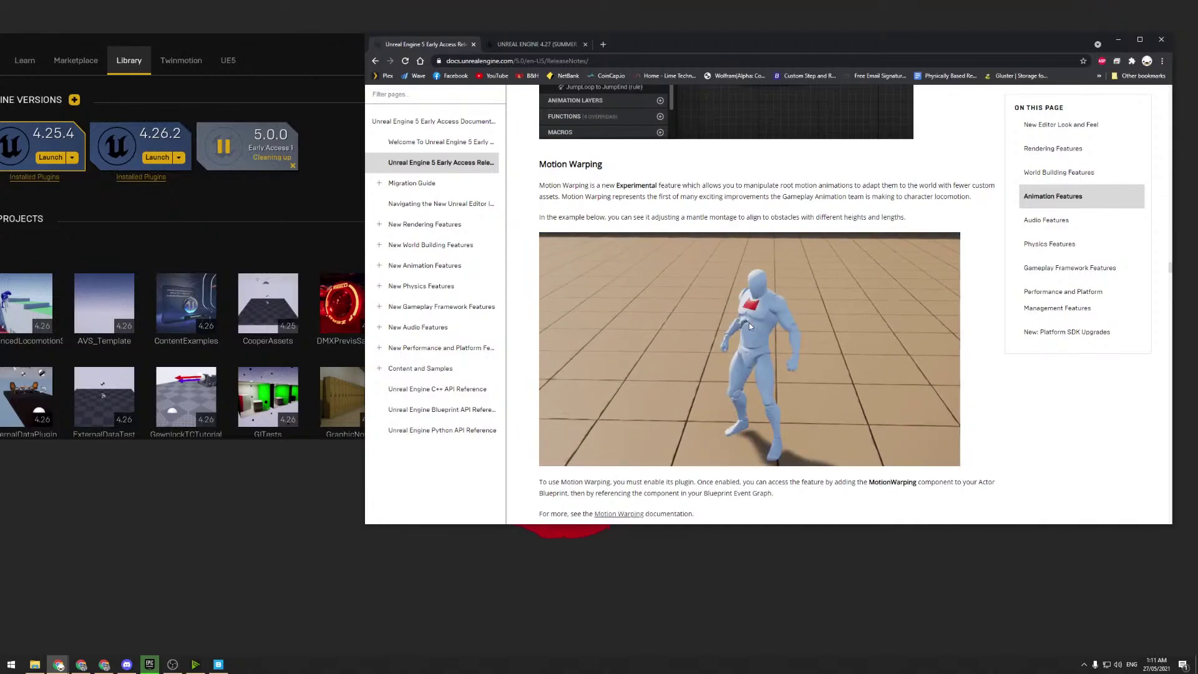
scroll(736, 321, "down", 3)
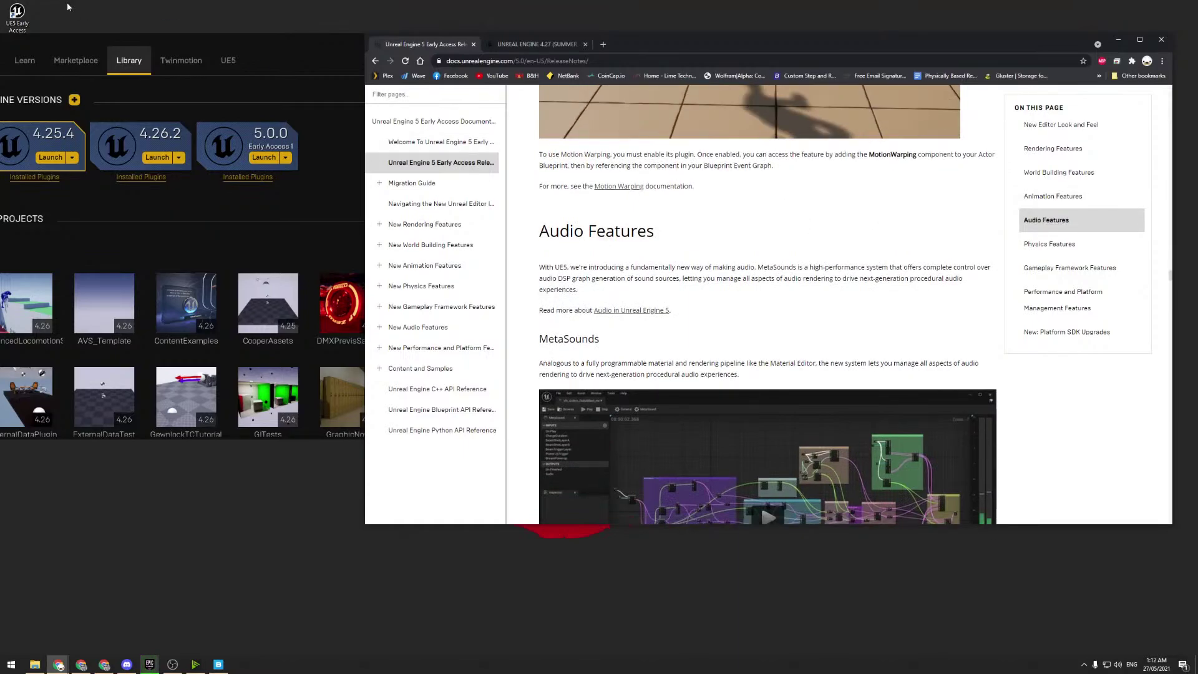
- Switch to the Epic Games Launcher, minimise the release notes browser, and launch Unreal Engine 5.0.0 Early Access
left_click_drag(62, 39, 76, 74)
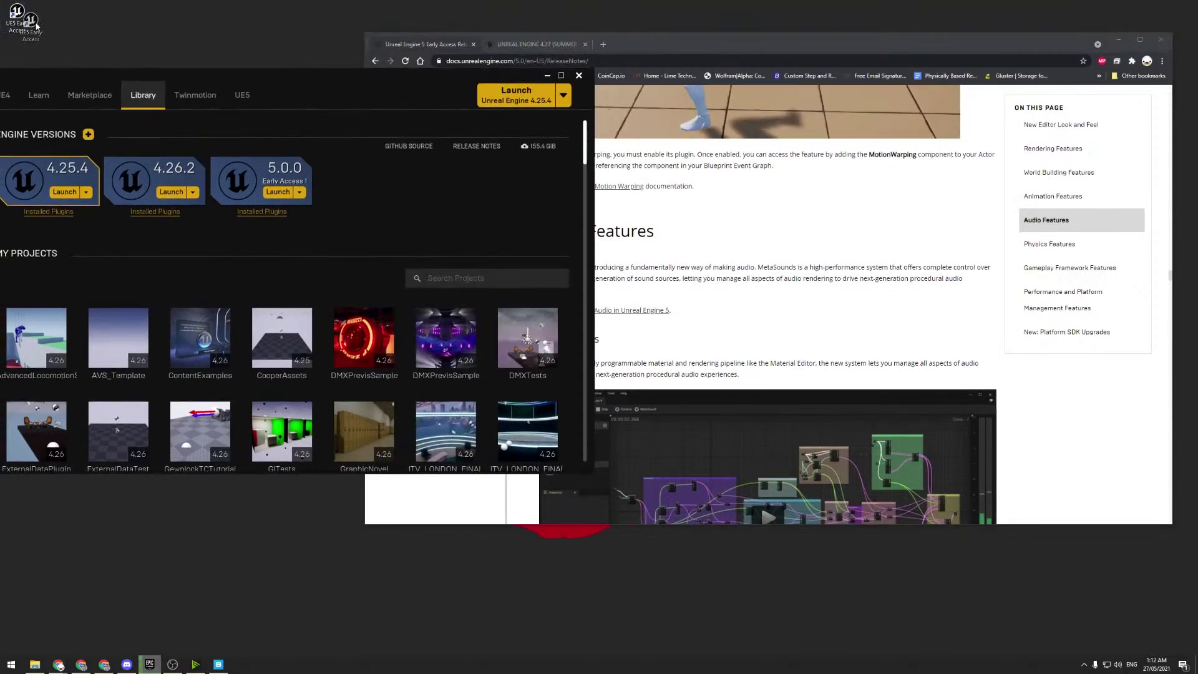
left_click_drag(266, 76, 299, 93)
left_click(1119, 40)
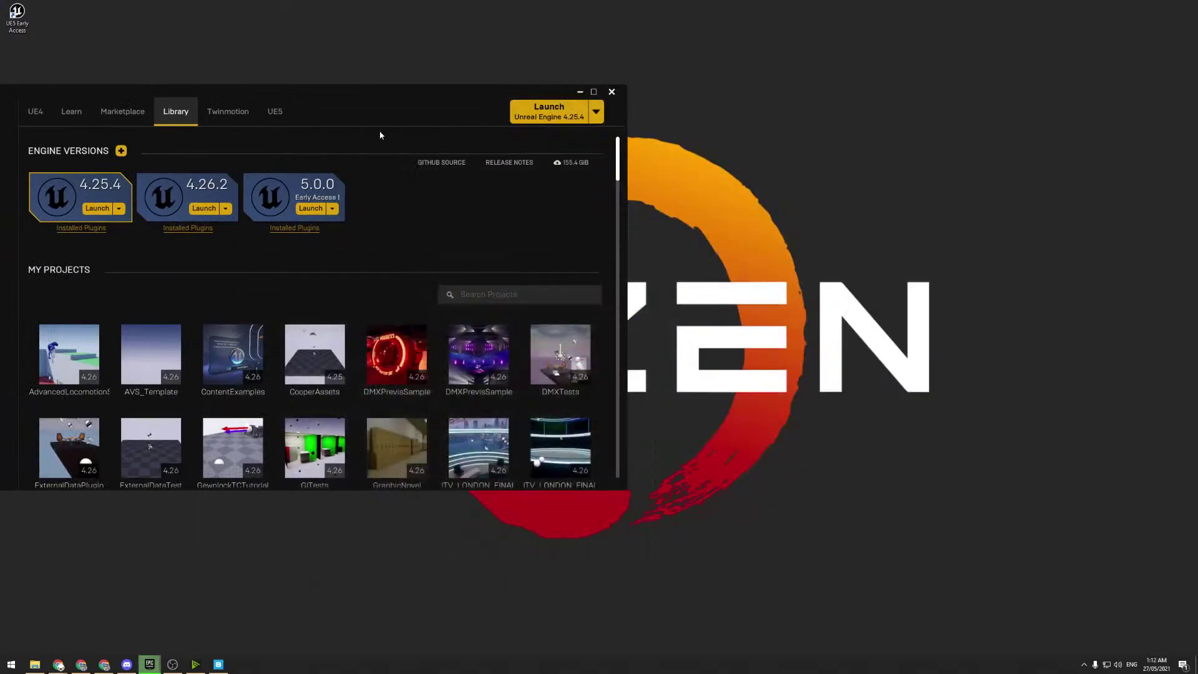
left_click(308, 211)
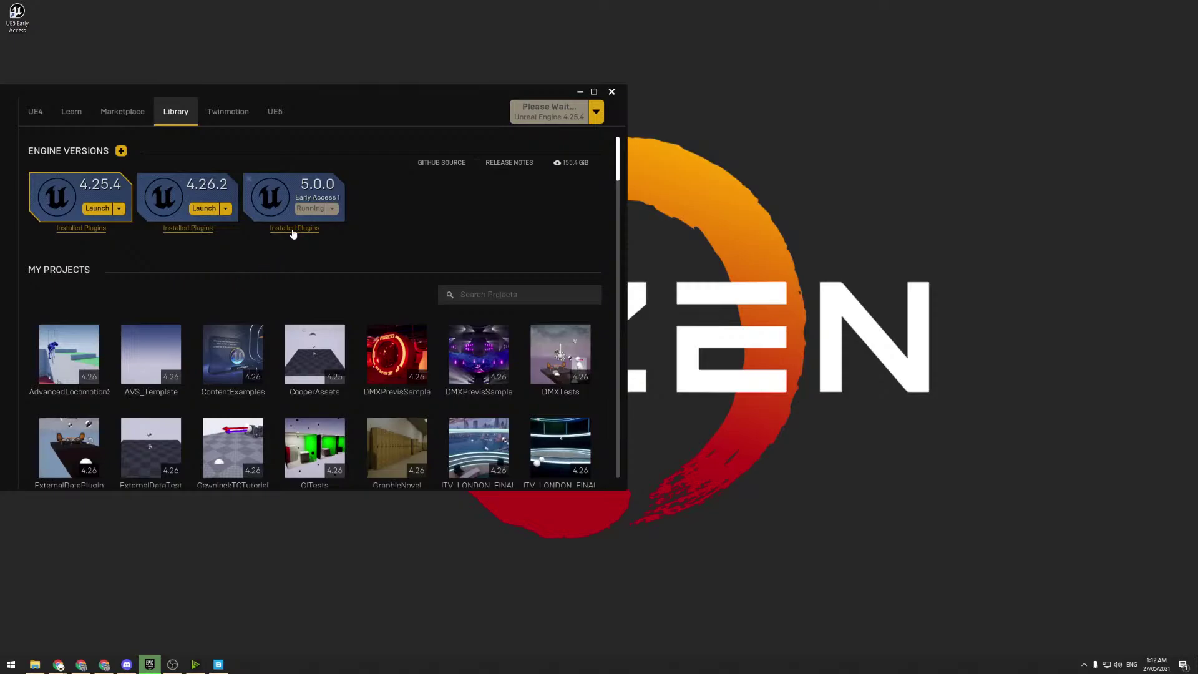
- Check the installed plugins of engine 5.0.0 and allow UnrealEditor through the firewall on private networks, then minimise the launcher
left_click(293, 229)
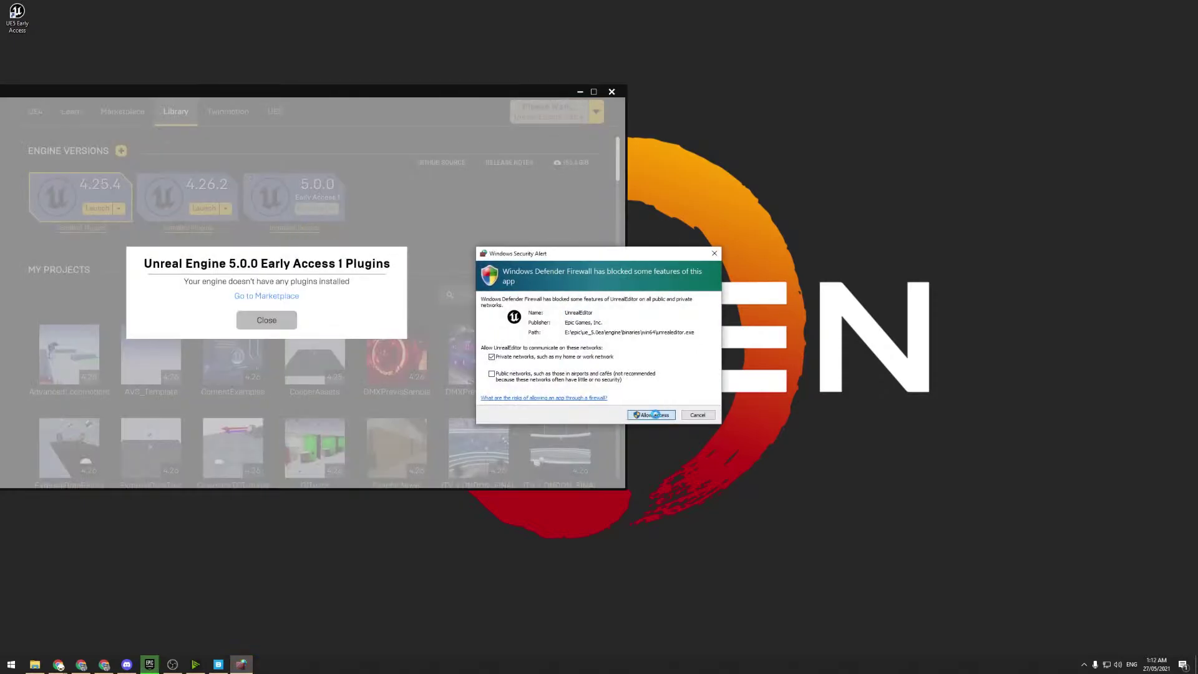
left_click(654, 414)
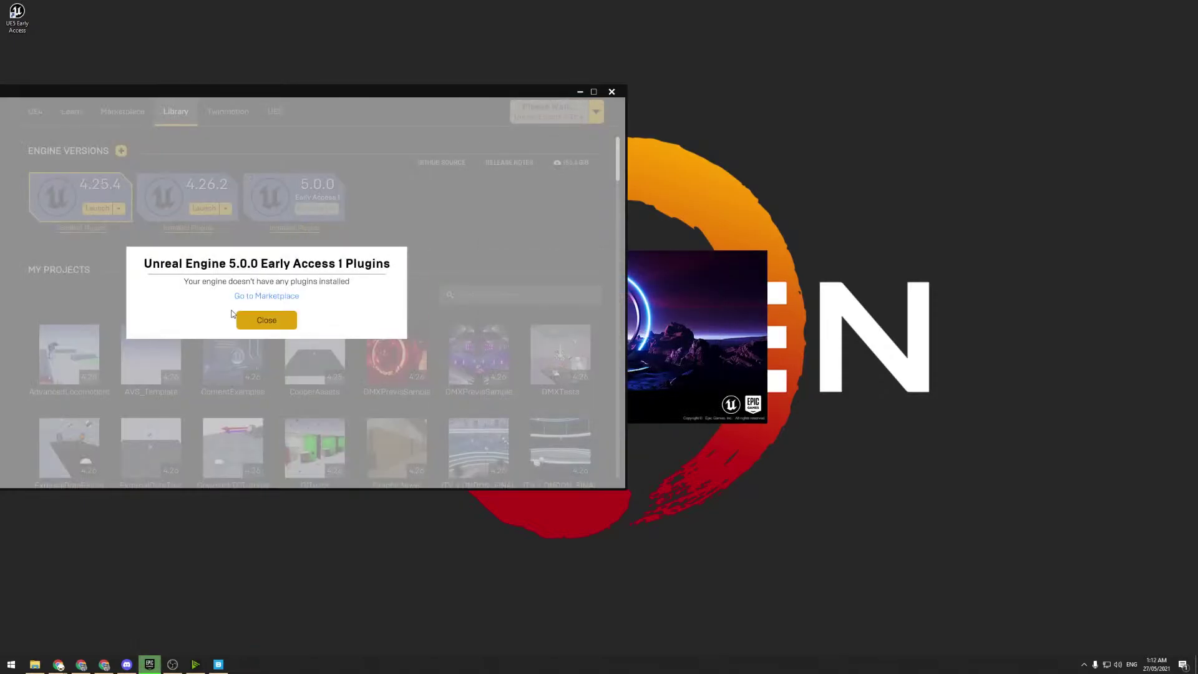
left_click(268, 320)
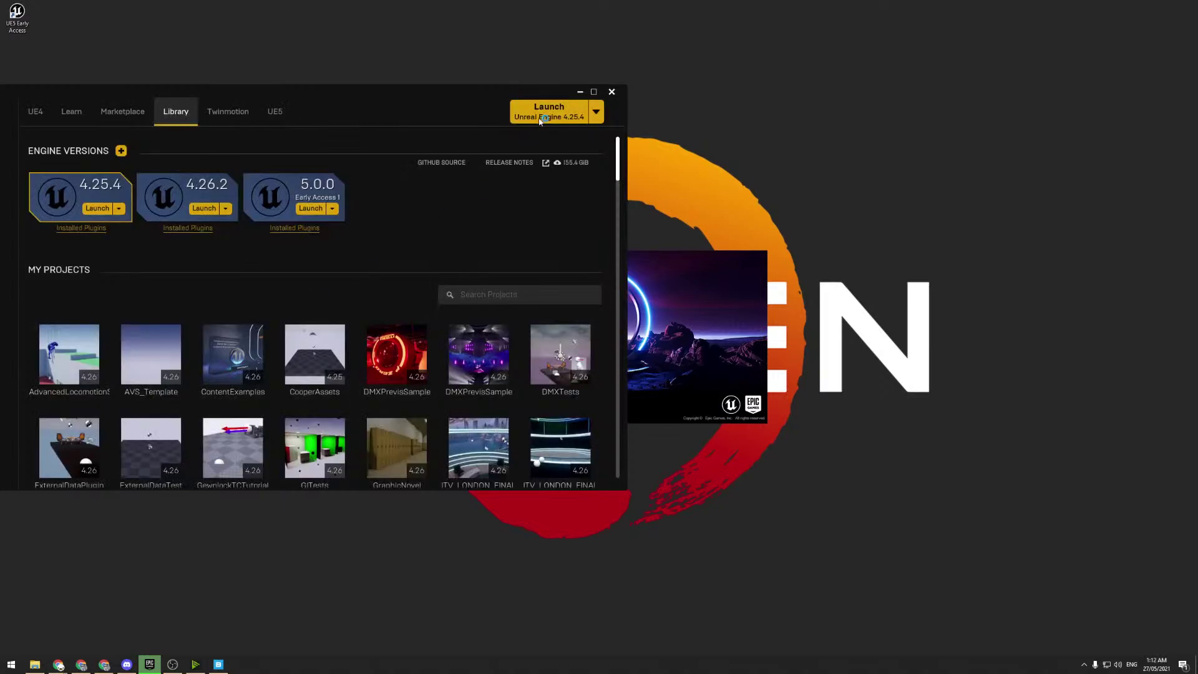
left_click(580, 92)
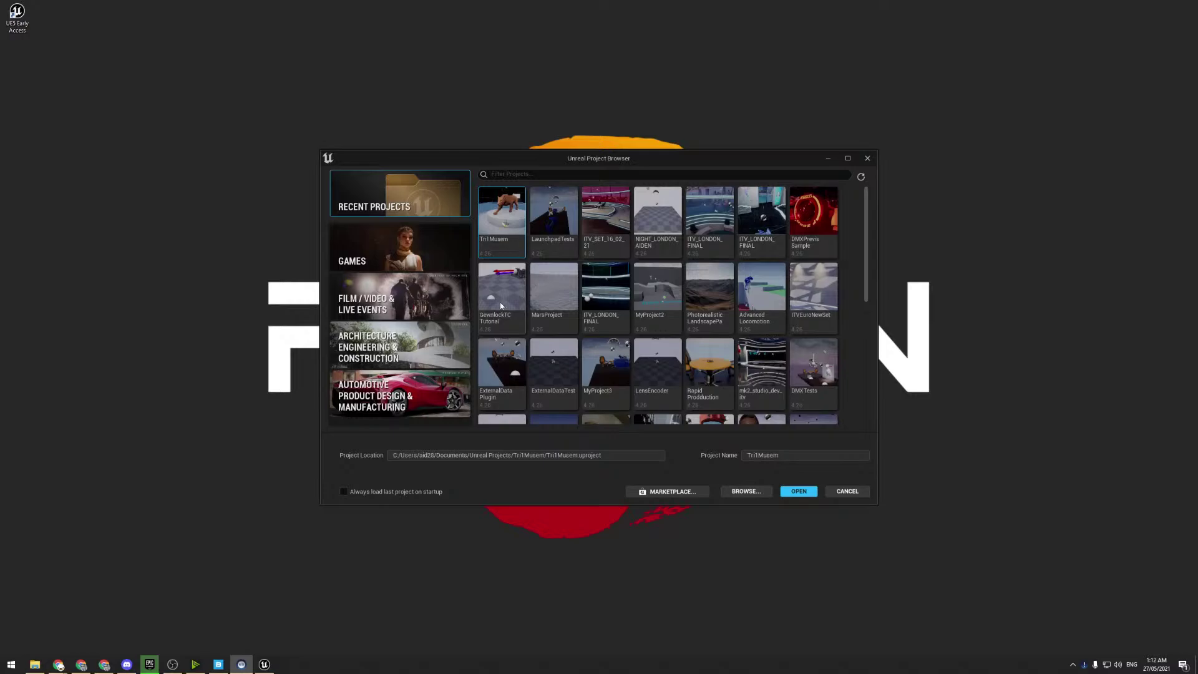
- Look through the recent projects listed in the Unreal Project Browser
scroll(500, 306, "down", 10)
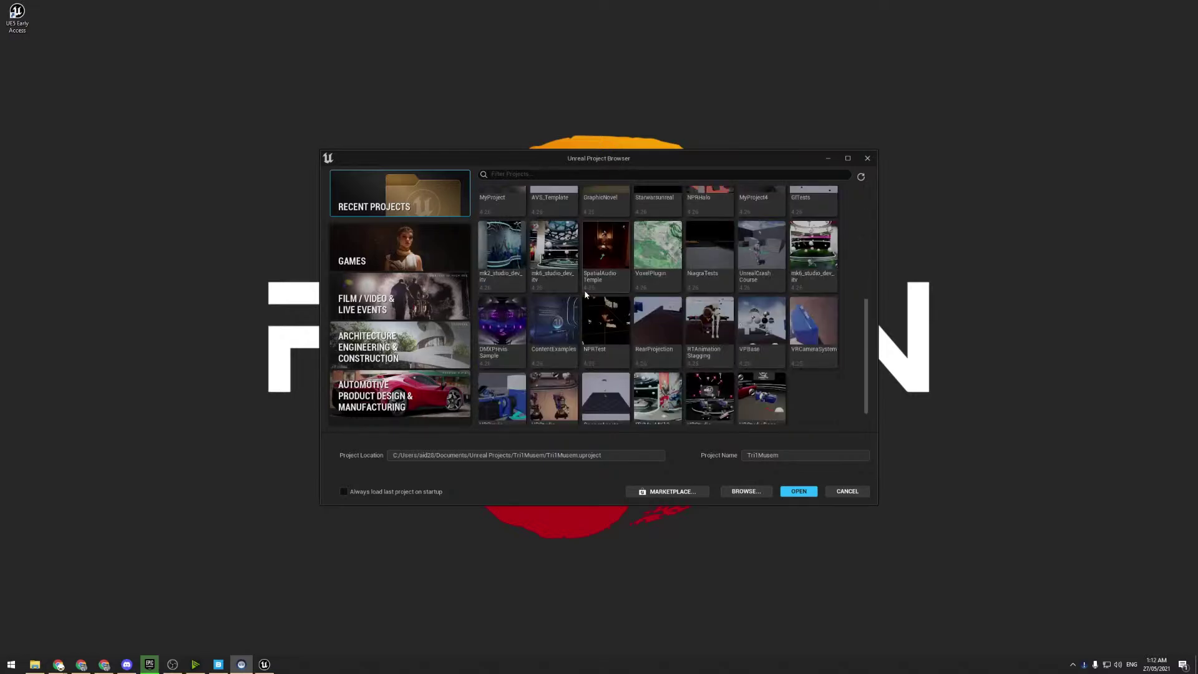
scroll(586, 295, "down", 1)
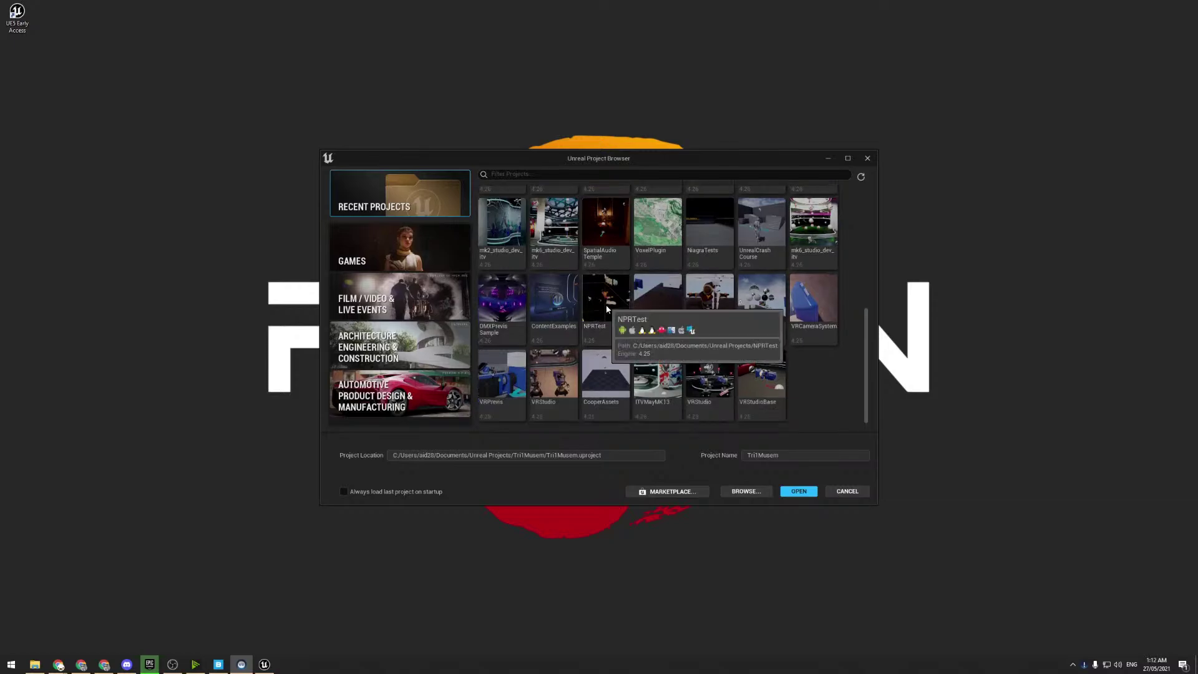
scroll(629, 330, "up", 2)
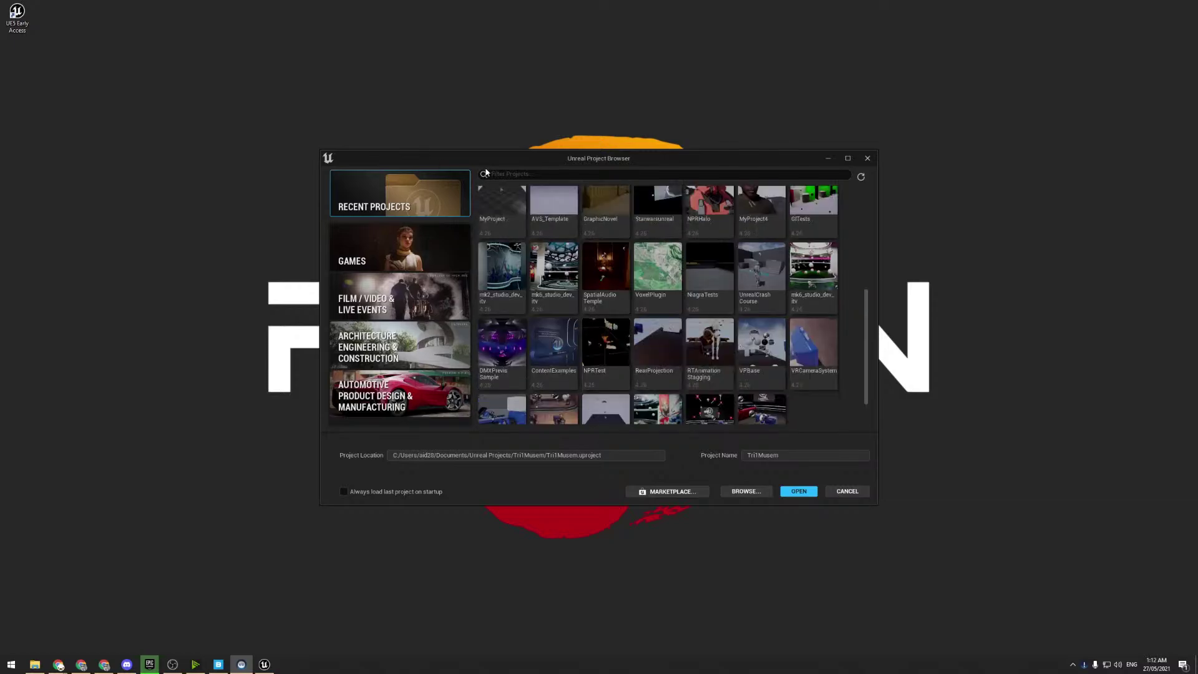
- Browse the Film / Video & Live Events, Architecture, and Automotive template categories, inspecting the InCameraVFX, Virtual Production and Hololens Viewer templates
left_click_drag(560, 156, 2, 158)
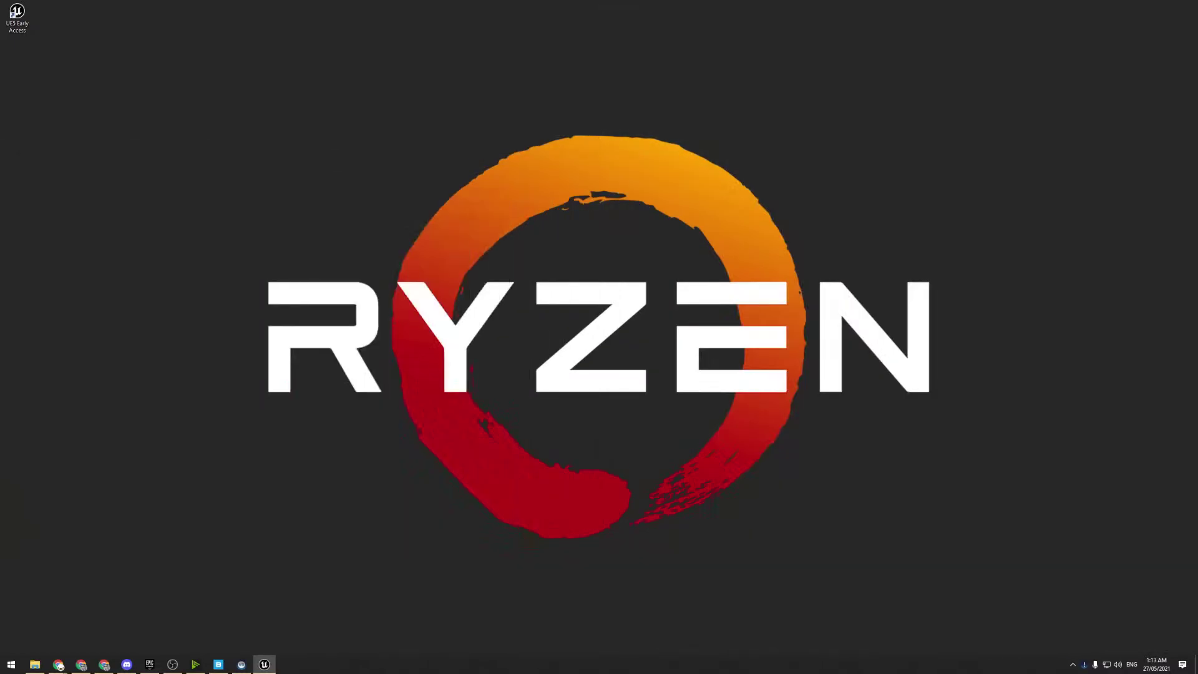
left_click_drag(2, 157, 597, 152)
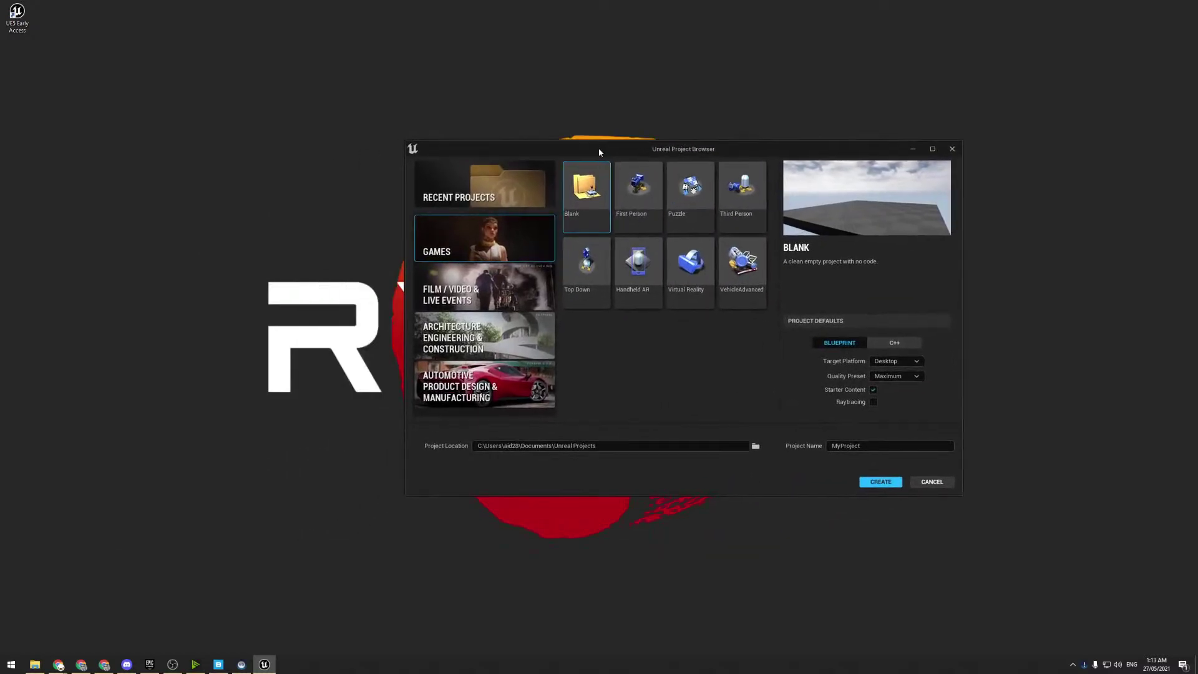
left_click(507, 298)
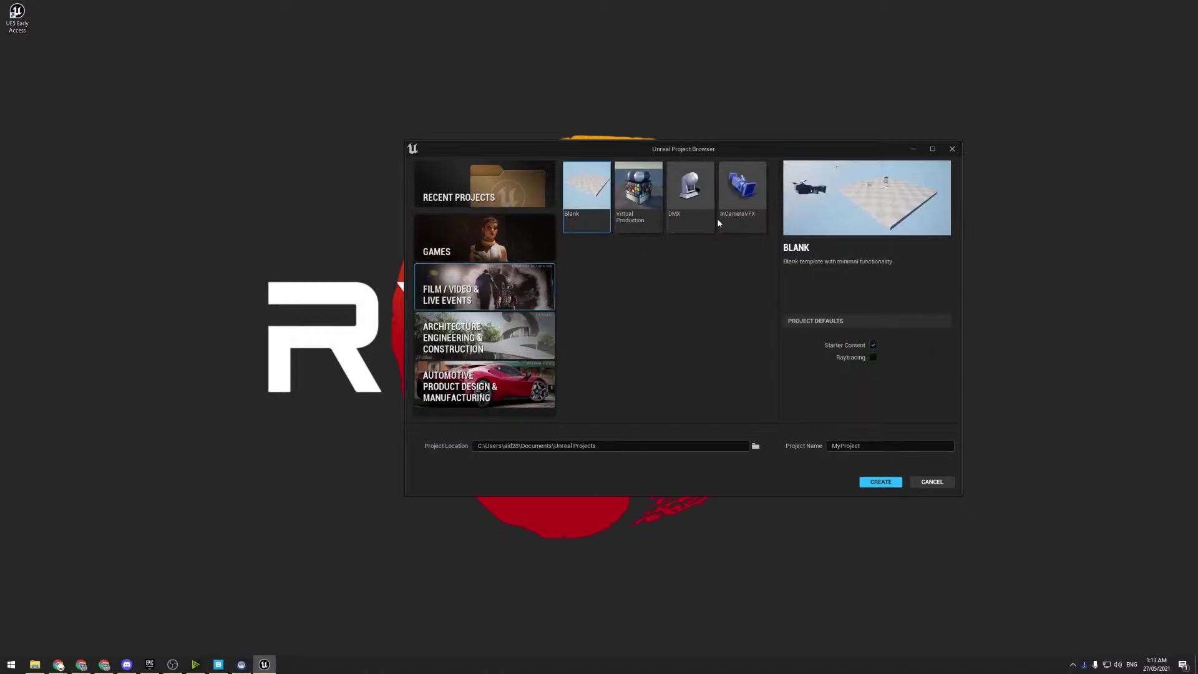
left_click(737, 210)
left_click(638, 212)
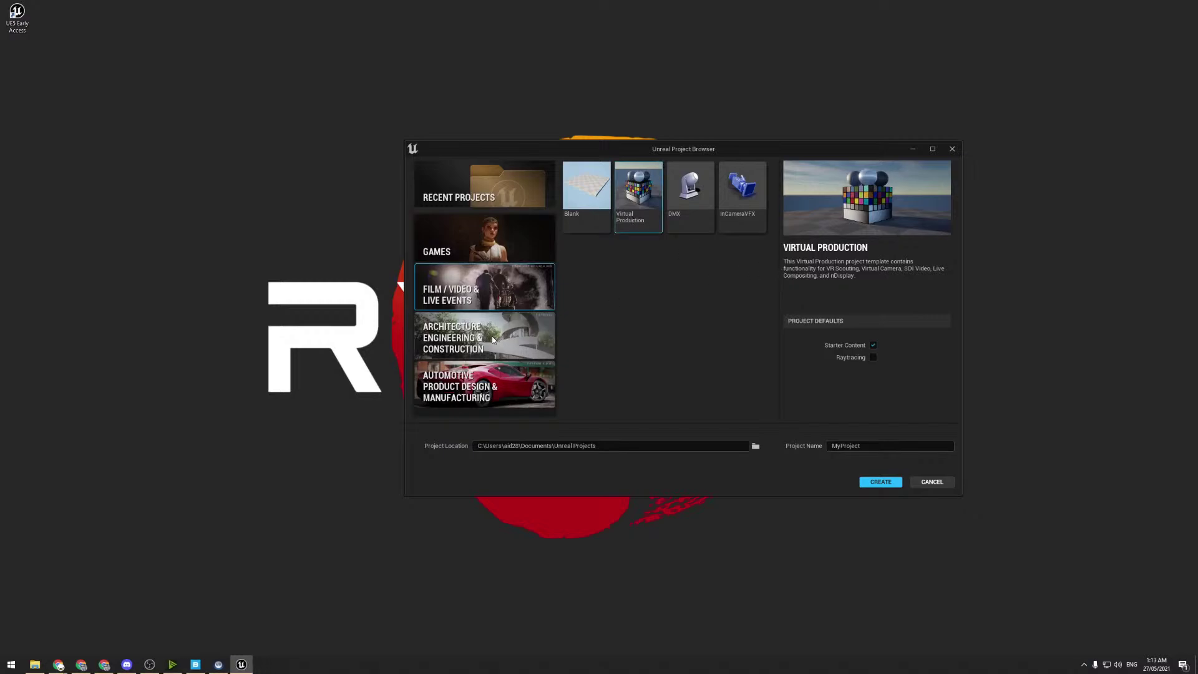
left_click(474, 337)
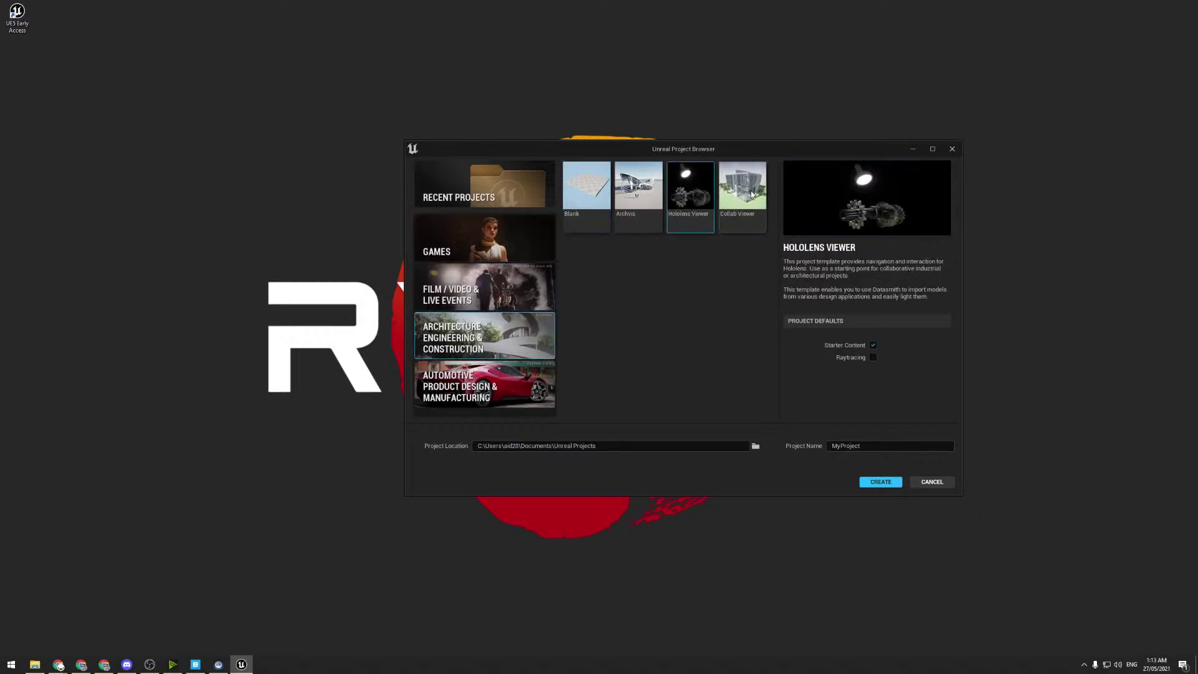
left_click(433, 405)
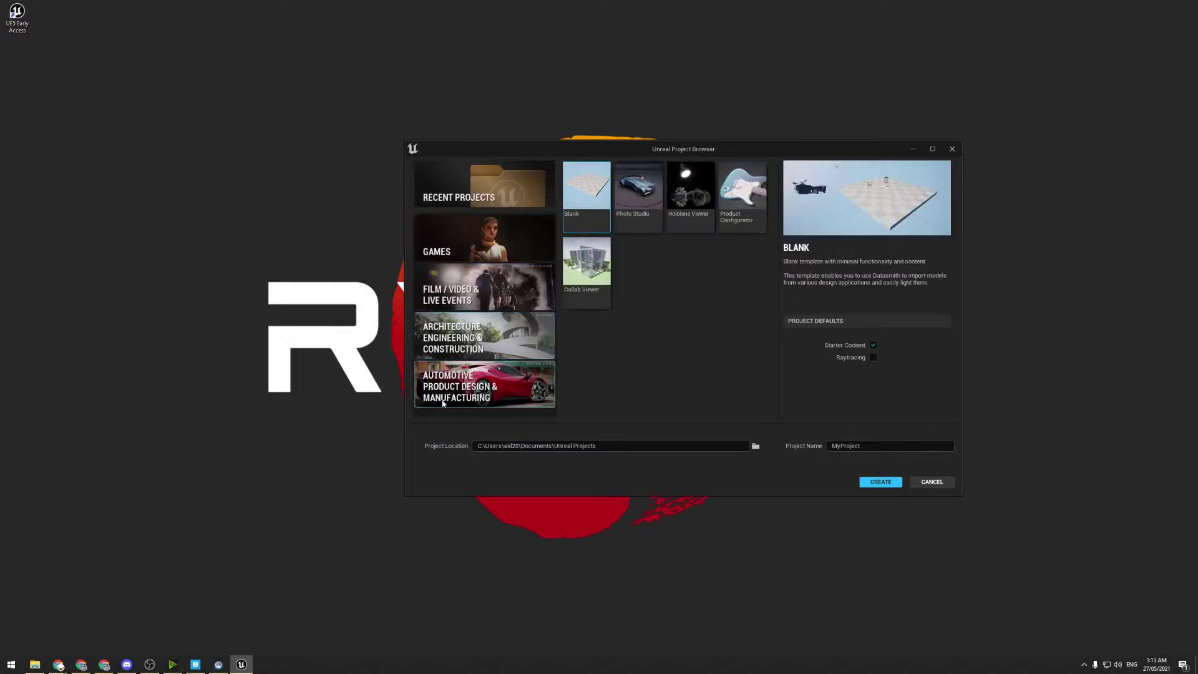
- Create a Blank Games project named Unreal5yay, keeping Blueprint, Desktop target, Maximum quality and Starter Content
left_click(465, 247)
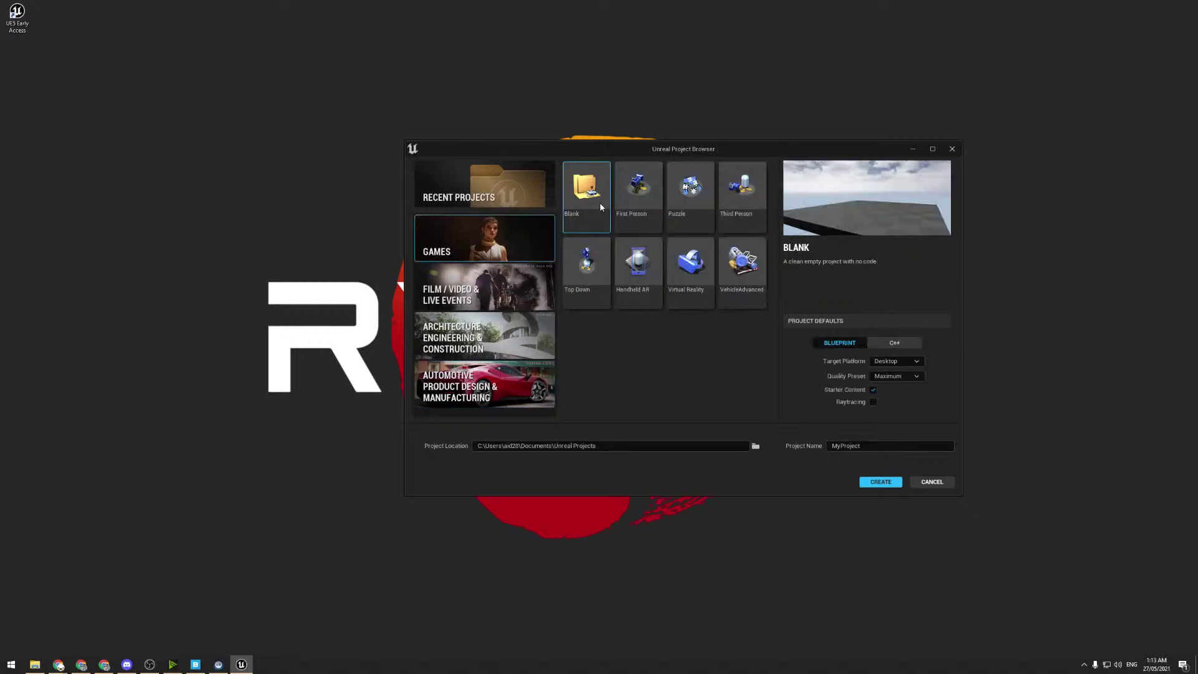
left_click(918, 363)
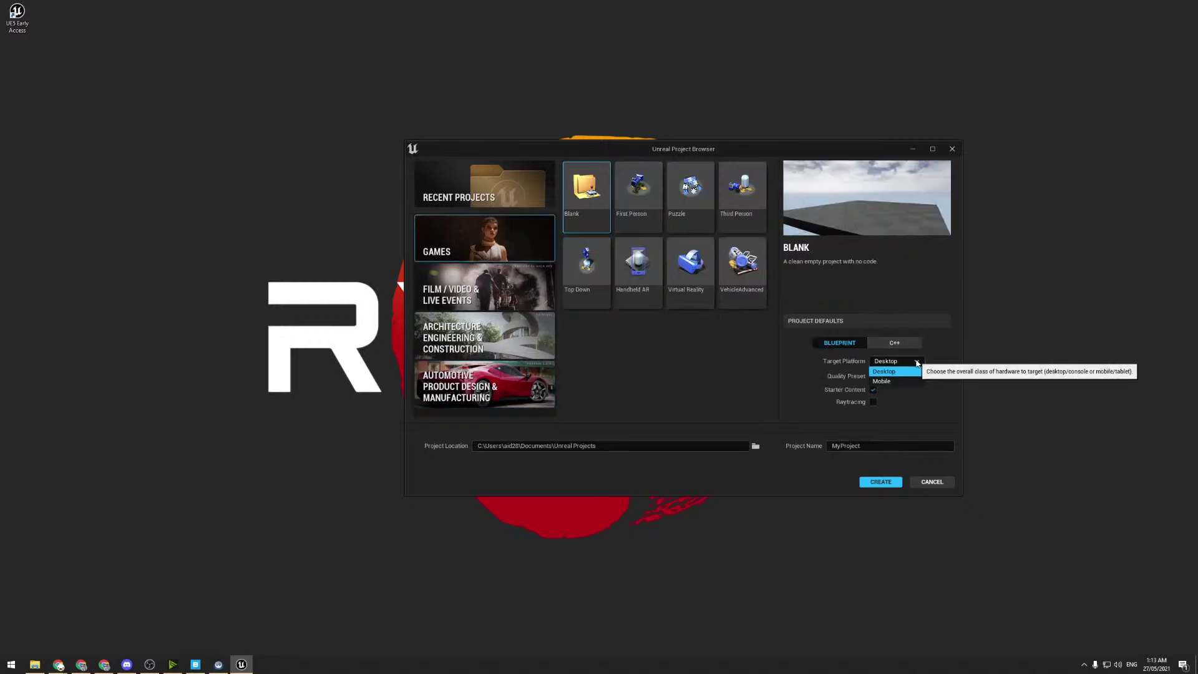
left_click(929, 398)
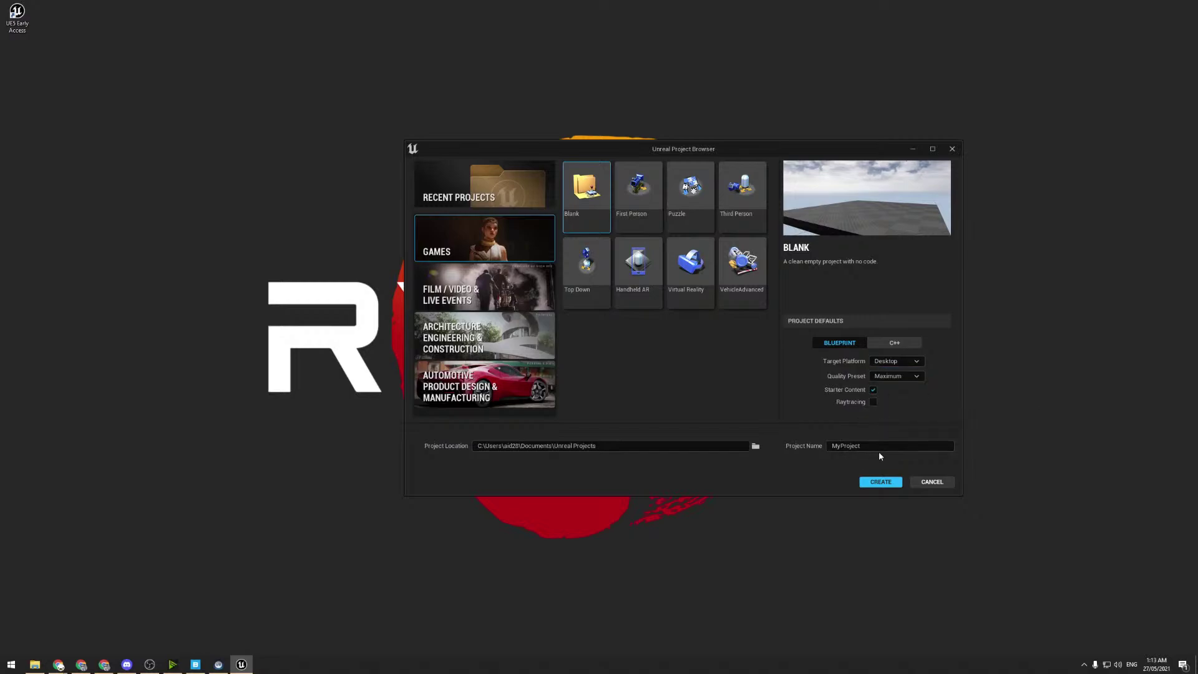
left_click(832, 446)
type("Unreal5yay")
left_click(872, 481)
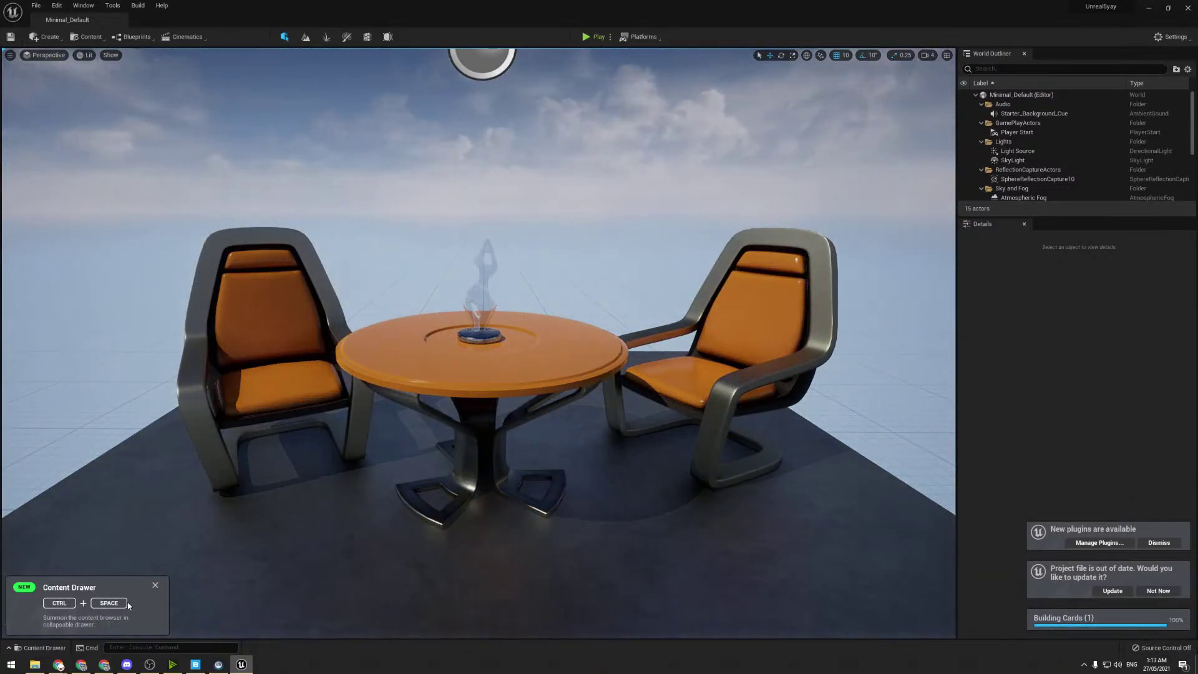
- Try out the Content Drawer by summoning and collapsing it over the viewport
mouse_move(285, 433)
right_mouse_down()
mouse_move(303, 438)
mouse_move(277, 424)
right_mouse_up()
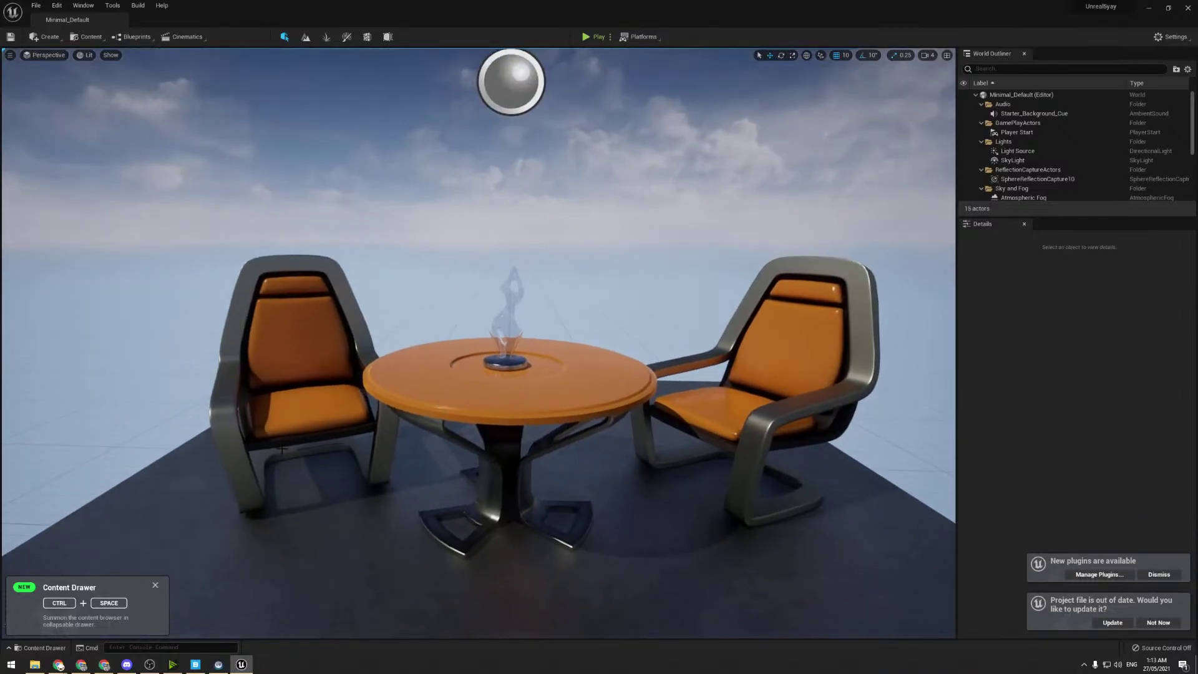
key("ctrl+space")
key("ctrl+space")
key("ctrl+space")
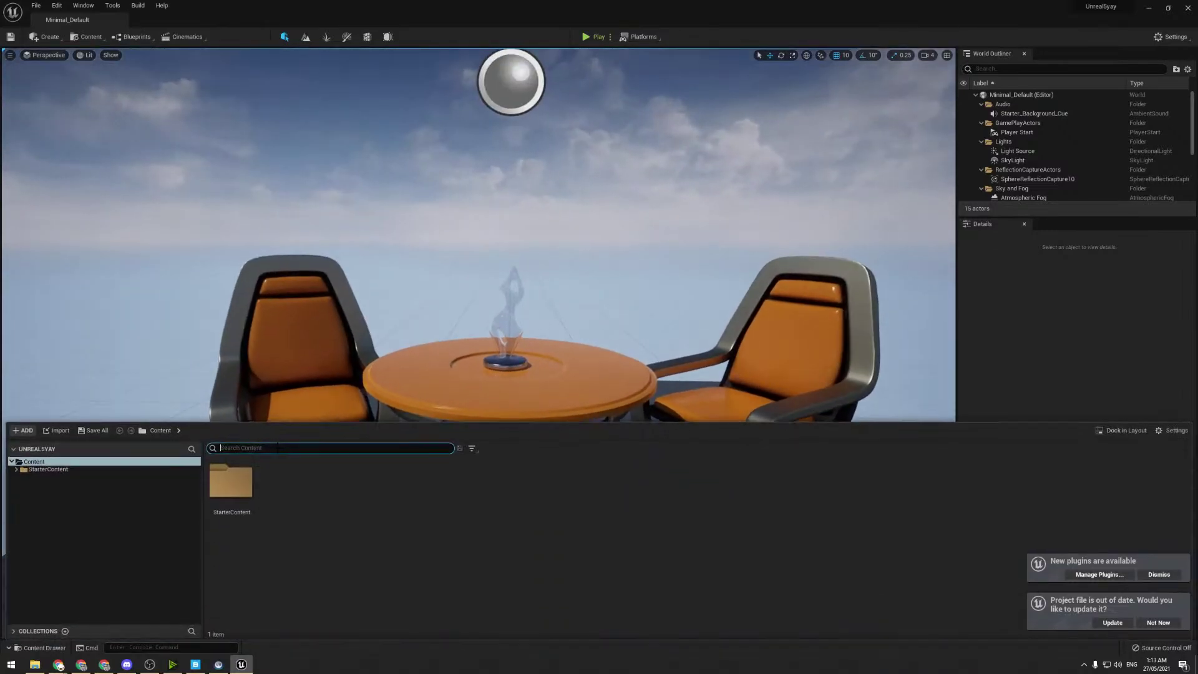
key("ctrl+space")
- Fly around the default level to examine the floor, furniture and actor icons from a distance
right_click_drag(277, 452, 401, 474)
key("s")
key("w")
key("d")
right_click_drag(274, 131, 230, 111)
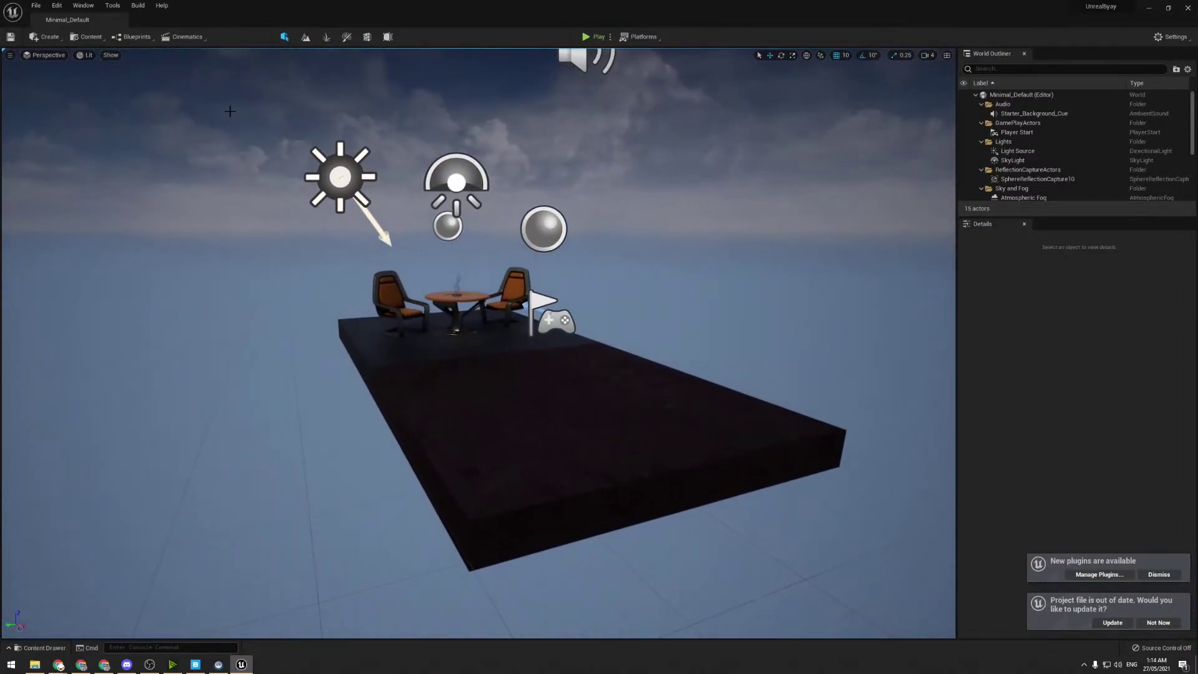
mouse_move(592, 227)
right_mouse_down()
mouse_move(623, 246)
mouse_move(604, 231)
right_mouse_up()
key("w")
key("a")
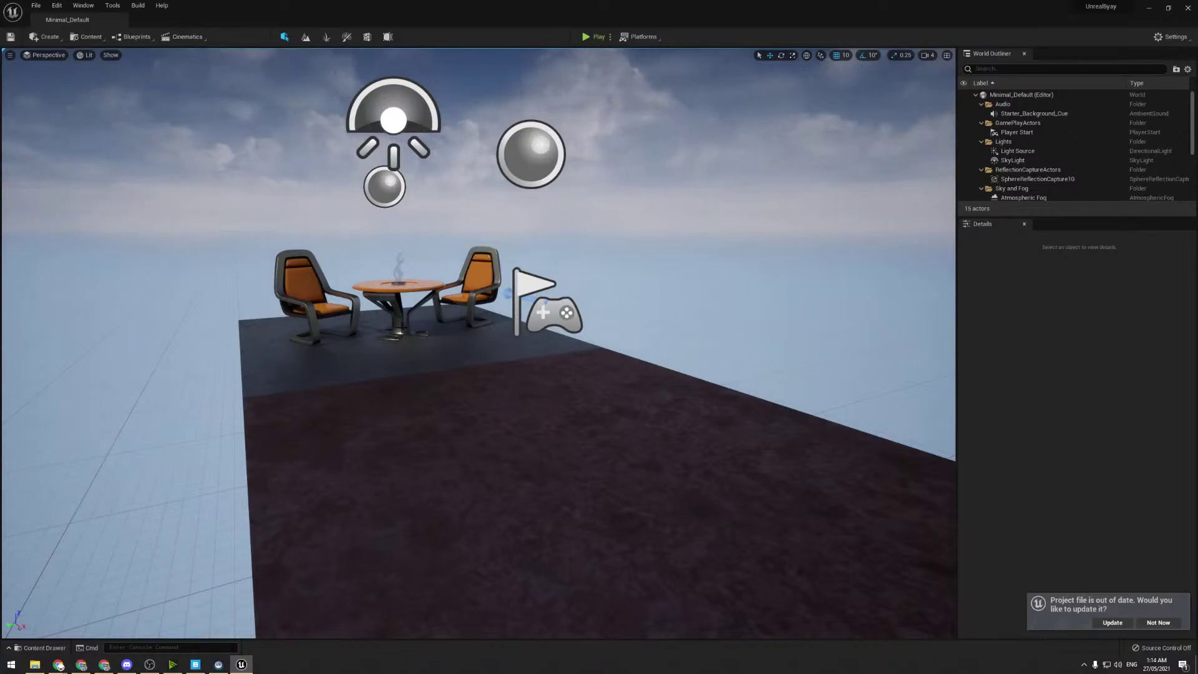
mouse_move(401, 327)
right_mouse_down()
mouse_move(402, 362)
mouse_move(401, 328)
right_mouse_up()
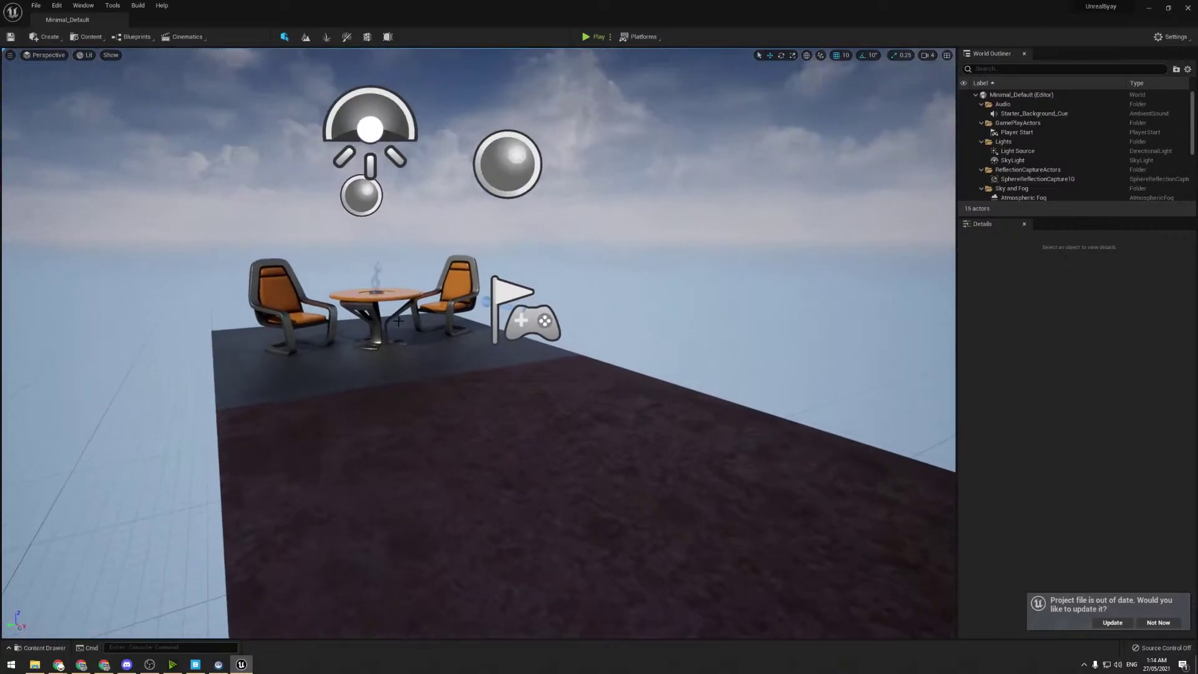
- Dock the Content Drawer in the layout and reduce its height to give the viewport more room
key("ctrl+space")
key("ctrl+space")
key("ctrl+space")
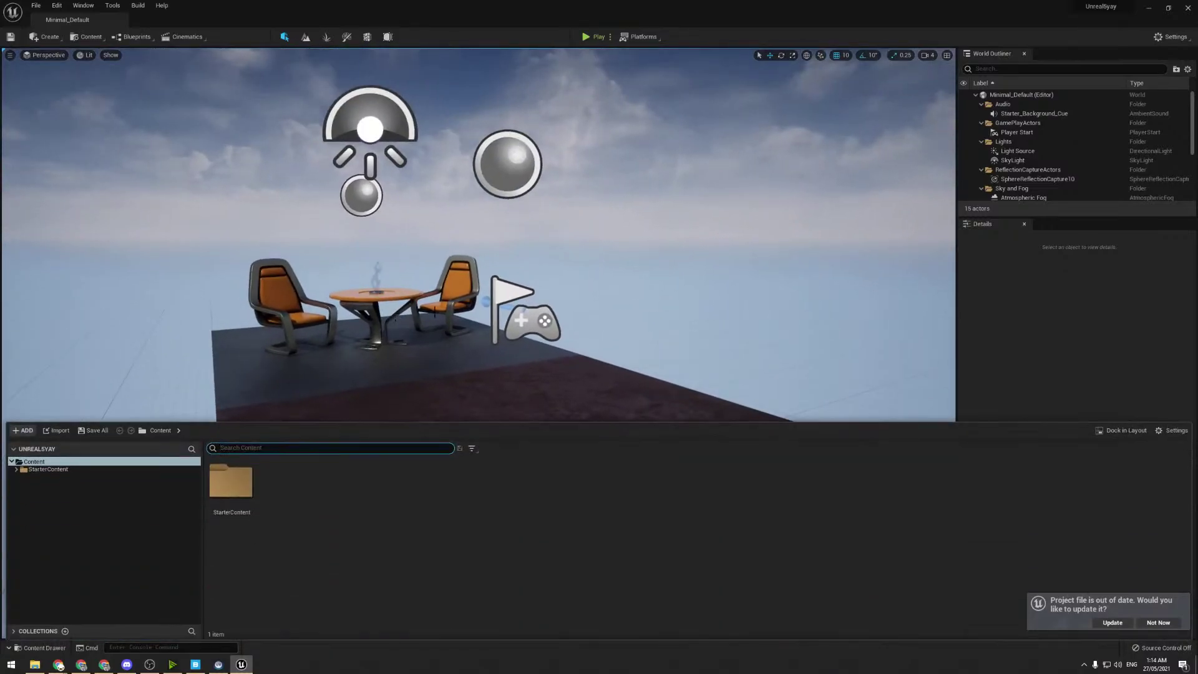
left_click(1123, 430)
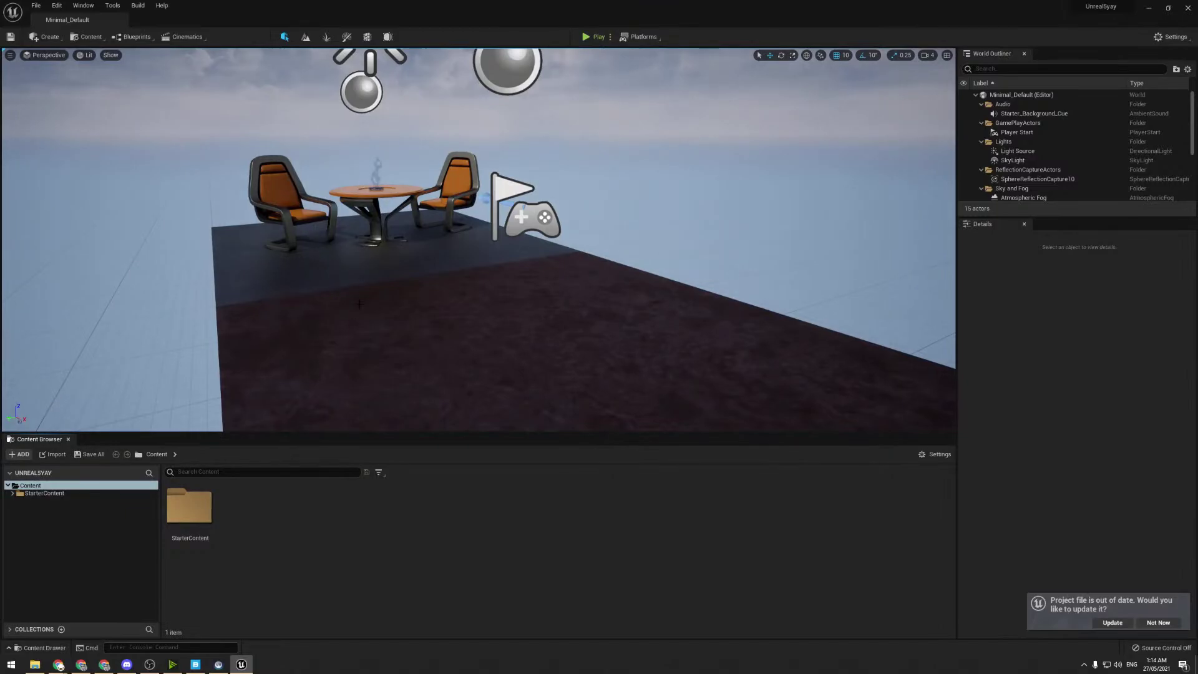
left_click_drag(337, 433, 345, 474)
- Update the out-of-date project file and select the Light Source actor in the level
right_click_drag(387, 350, 355, 325)
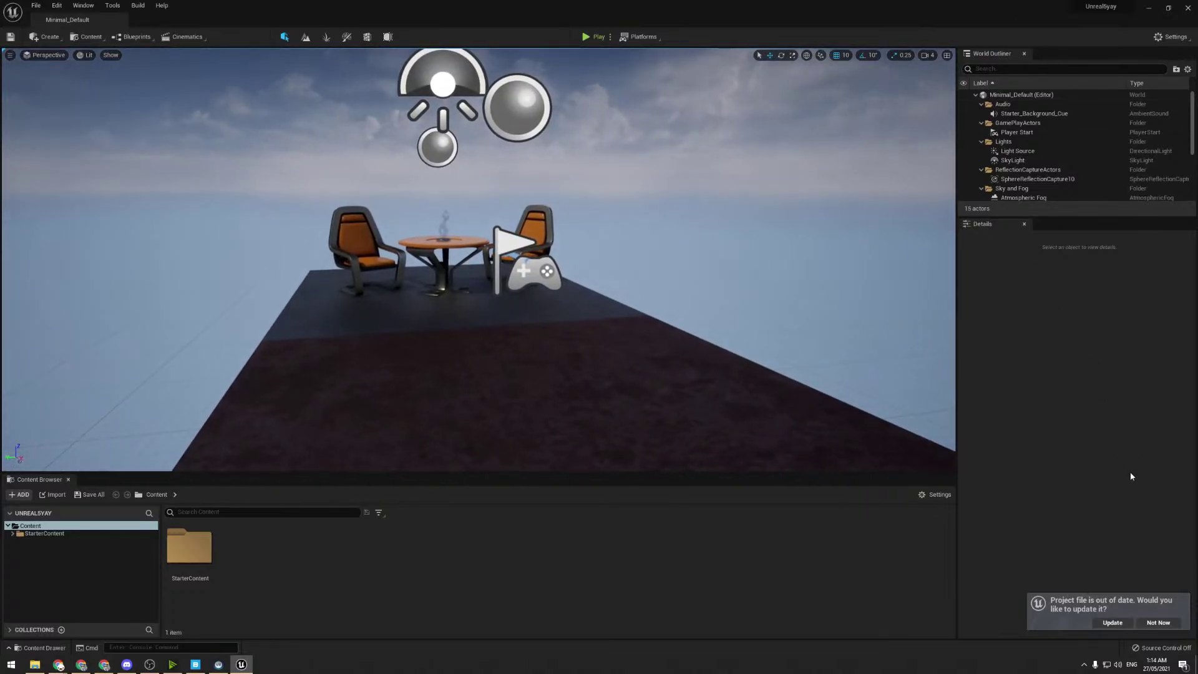
left_click(1113, 622)
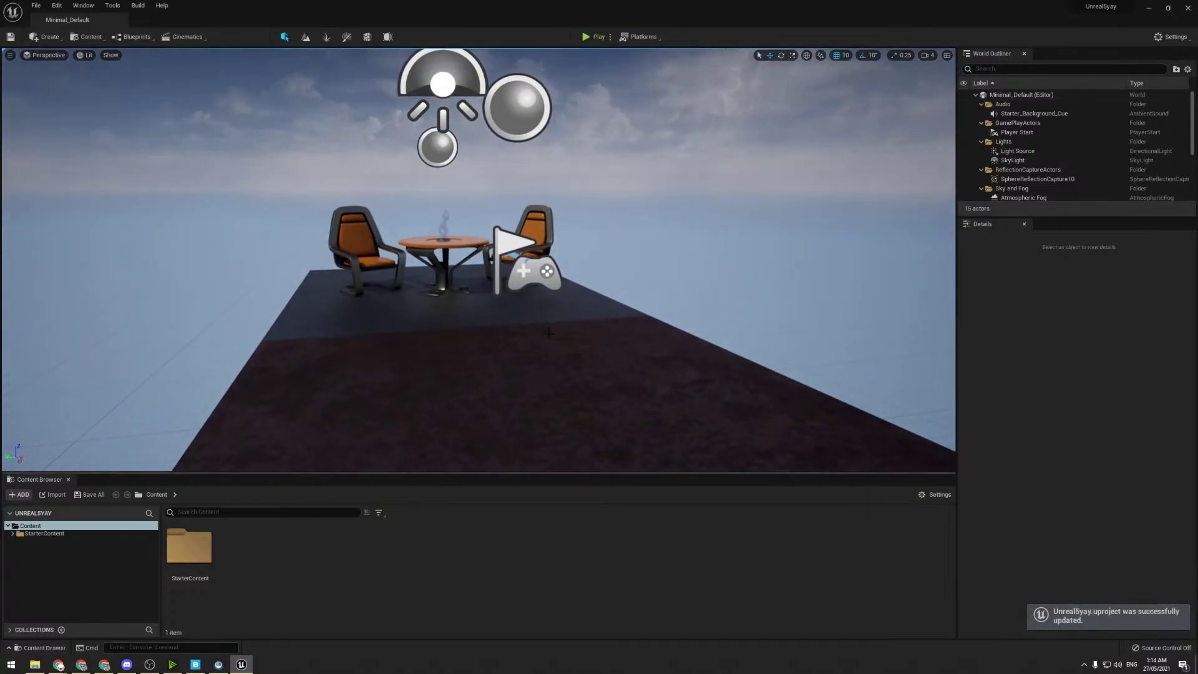
mouse_move(474, 374)
right_mouse_down()
mouse_move(436, 368)
mouse_move(499, 374)
mouse_move(478, 387)
right_mouse_up()
key("s")
left_click(352, 331)
left_click(379, 311)
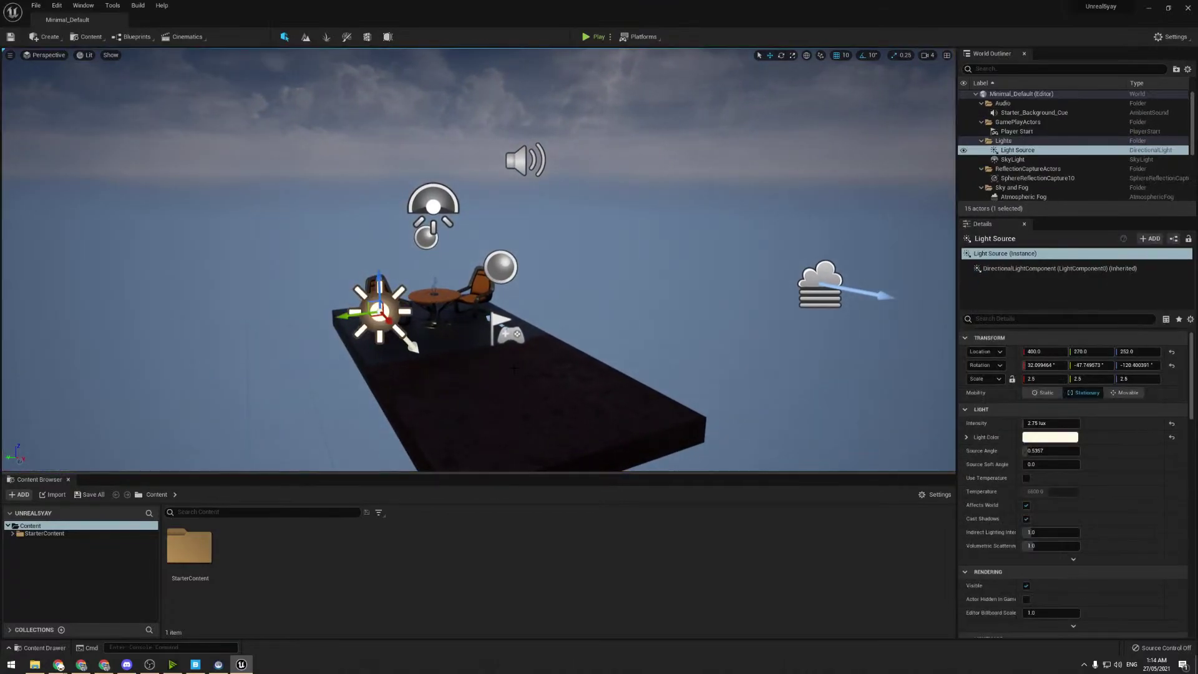
- Fly through the level to inspect the sky, chairs and table up close, and look over the remaining actors in the World Outliner
right_click_drag(379, 312, 452, 284)
key("w")
key("s")
key("w")
scroll(1002, 172, "down", 4)
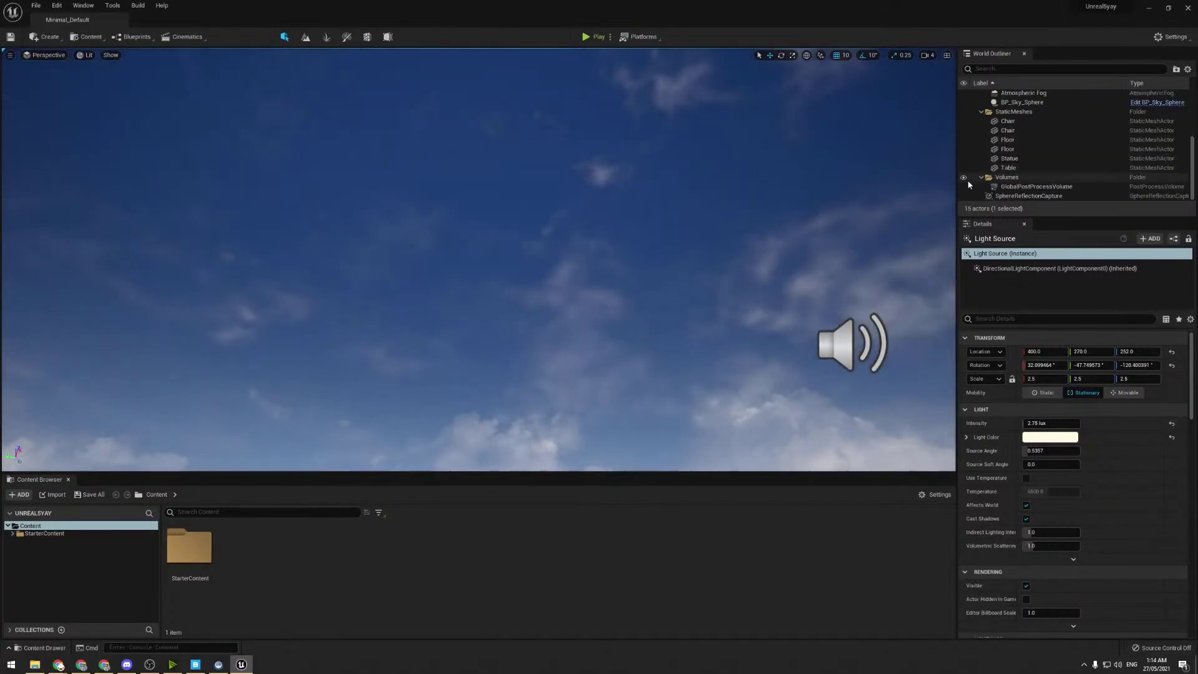
right_click_drag(630, 243, 547, 310)
key("w")
key("s")
key("e")
key("q")
key("s")
key("q")
key("e")
key("q")
key("e")
key("q")
key("e")
key("q")
key("e")
key("q")
key("e")
key("s")
key("e")
key("s")
key("w")
- Look through the editor's Edit, Window, Build and Help commands
left_click(56, 6)
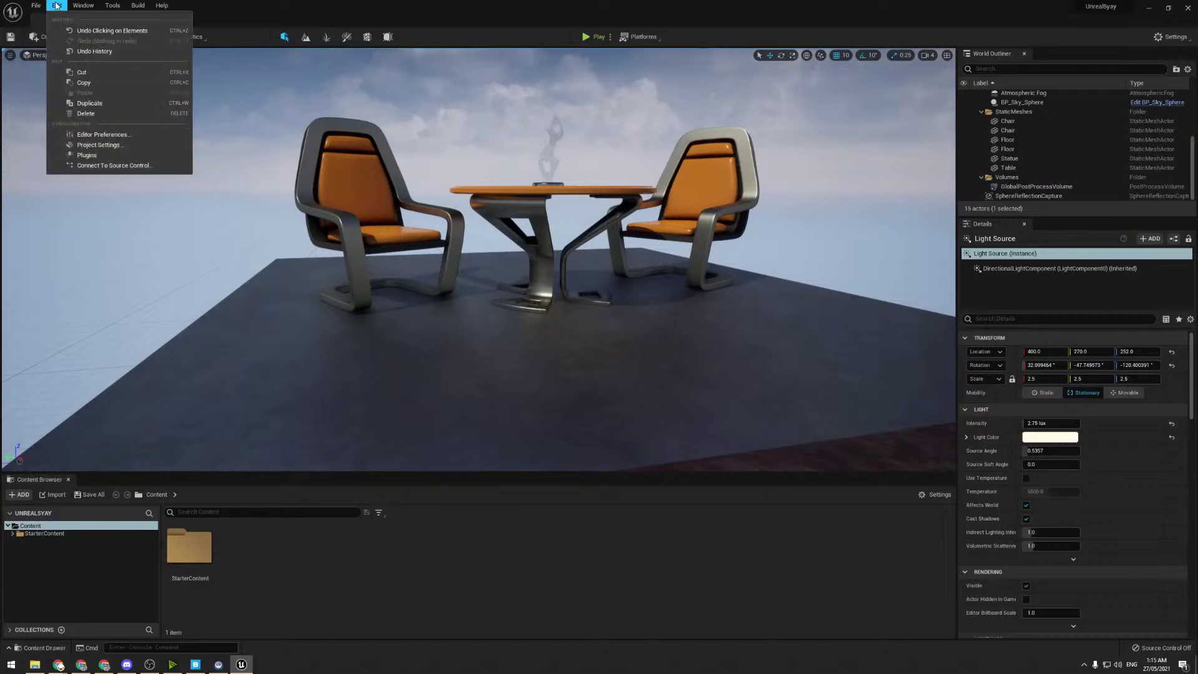
mouse_move(124, 4)
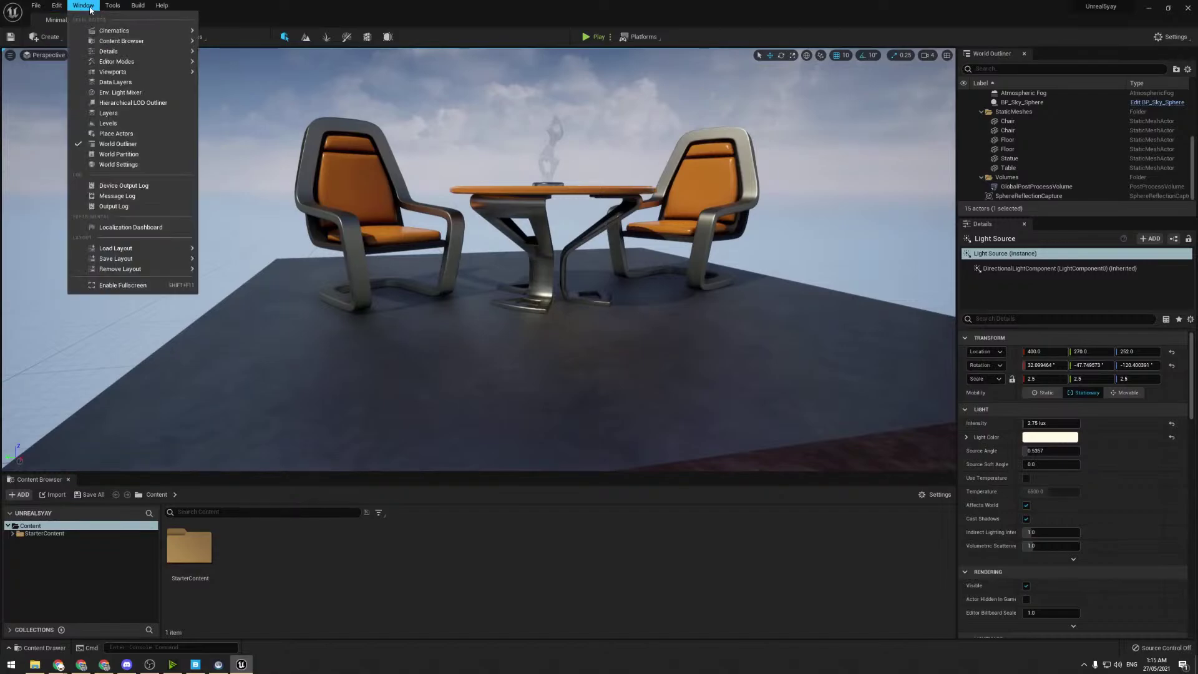
mouse_move(37, 5)
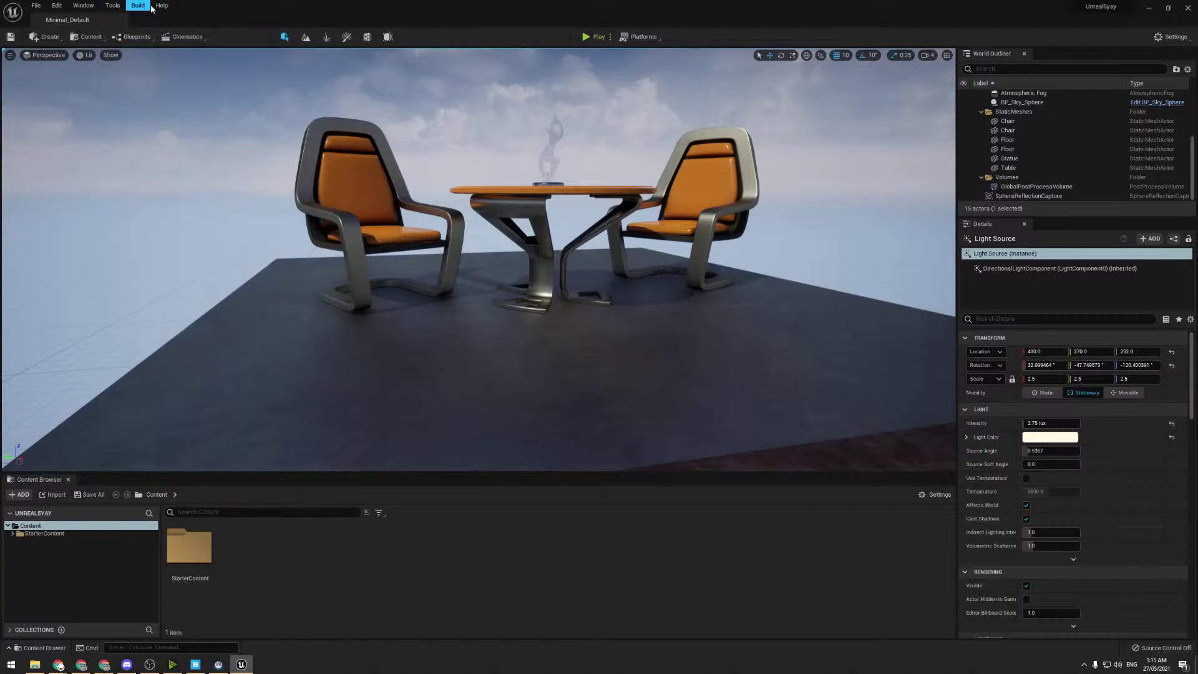
mouse_move(155, 8)
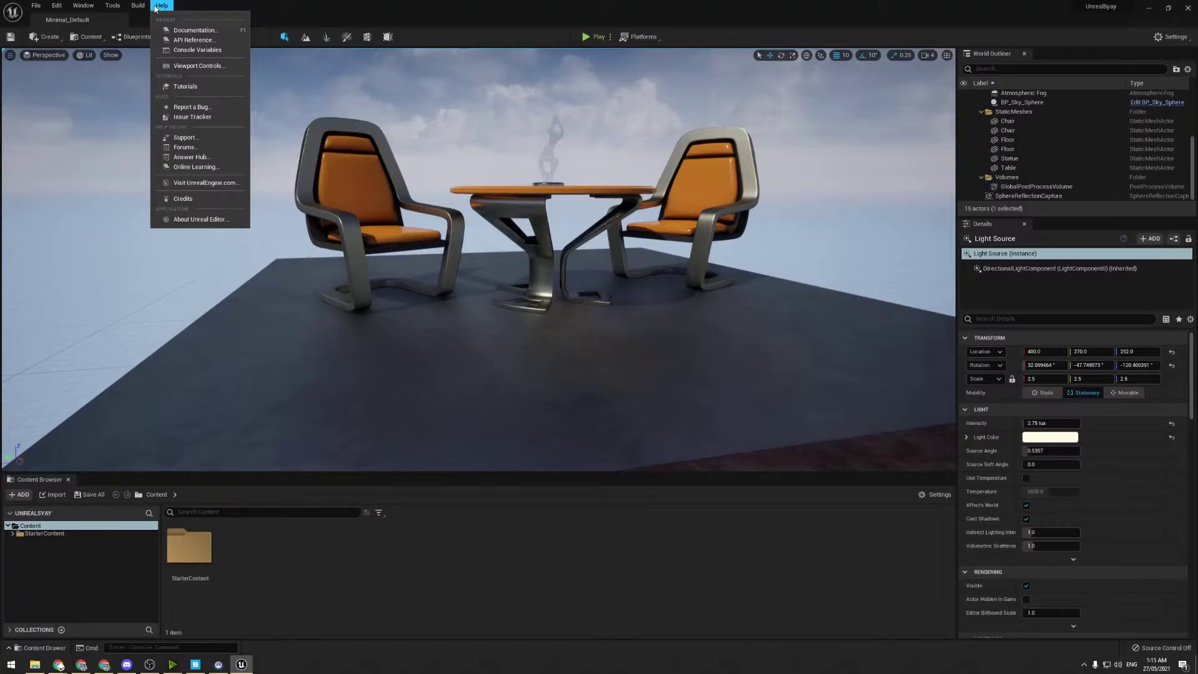
- Open the Plugins manager from the editor settings and look through the list of all plugins
left_click(1176, 37)
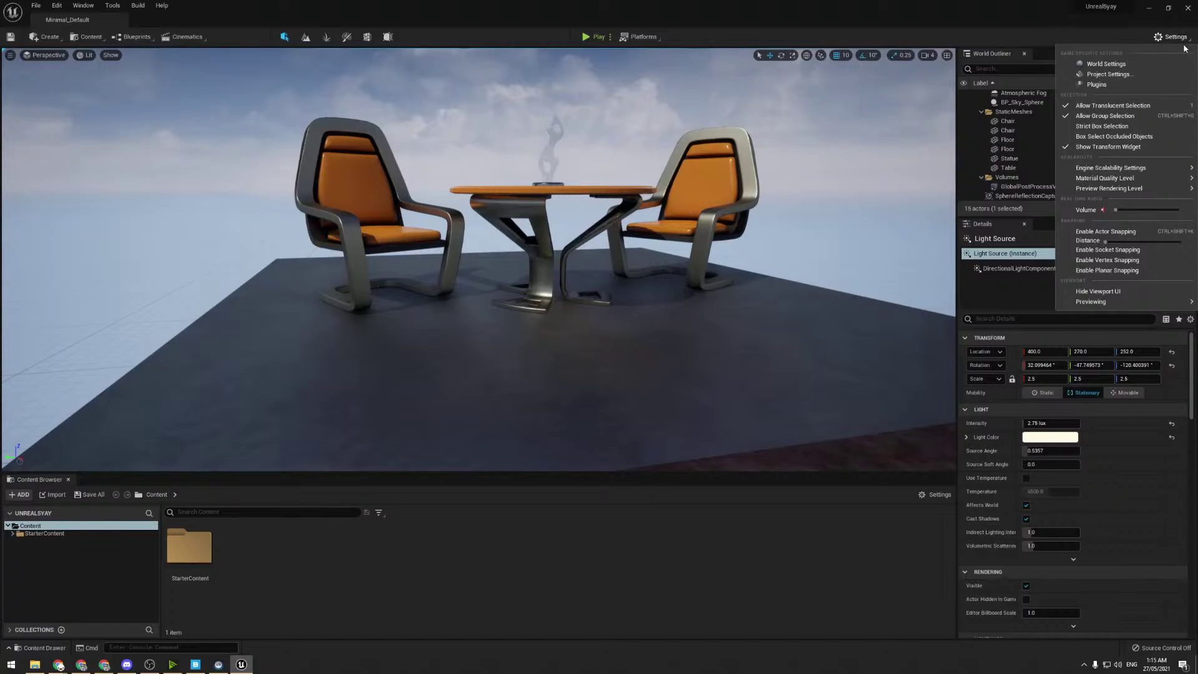
left_click(1097, 84)
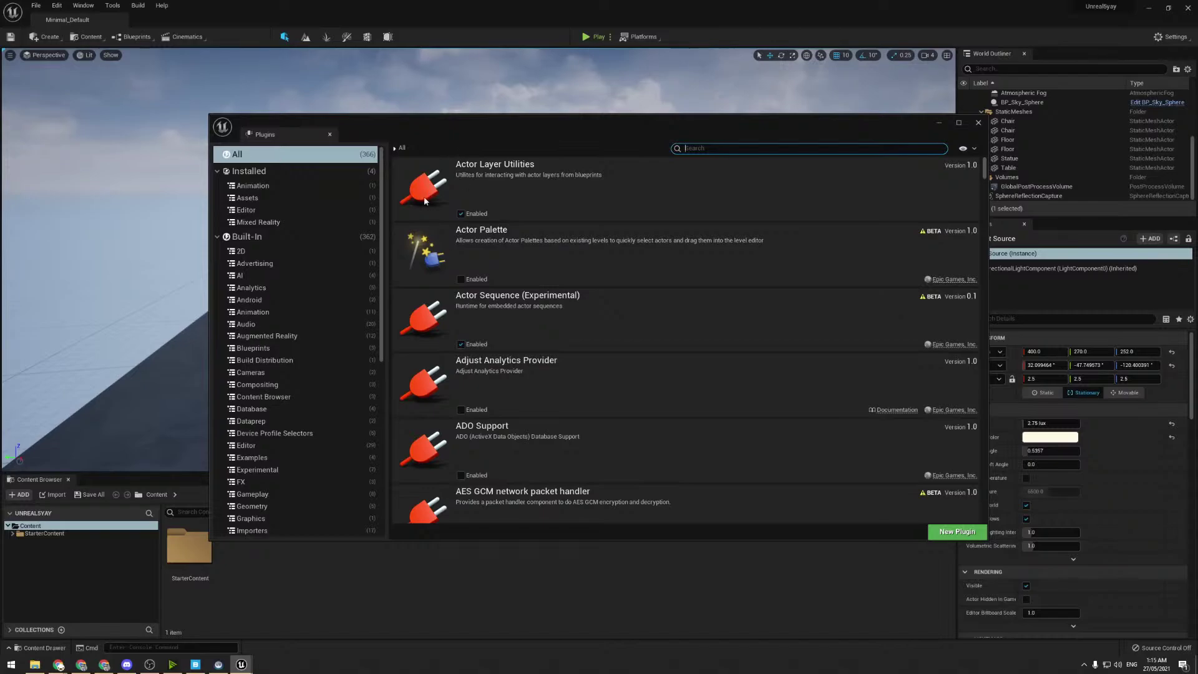
scroll(425, 201, "down", 8)
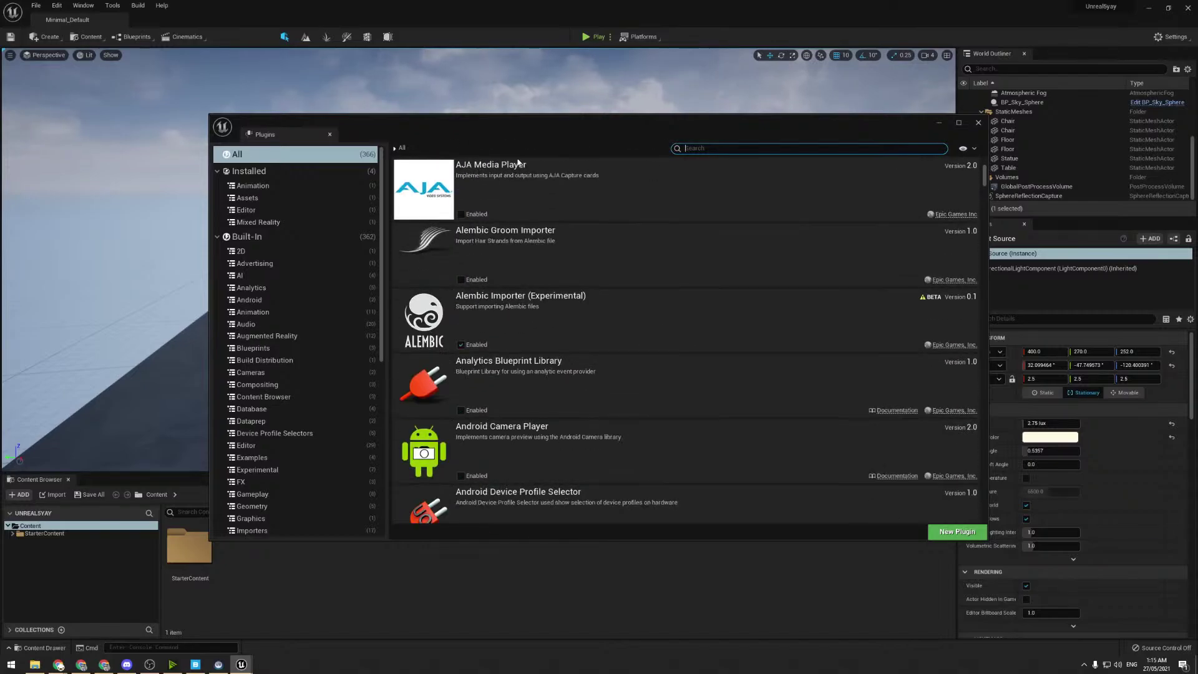
scroll(443, 250, "up", 1)
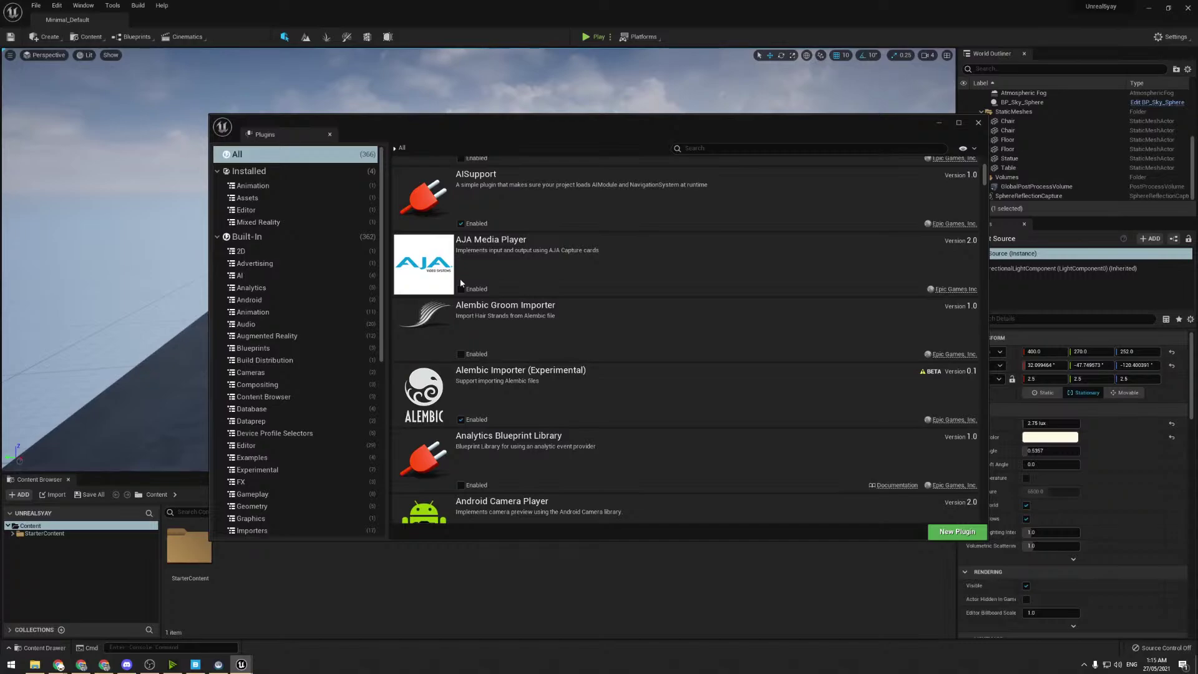
scroll(460, 282, "down", 8)
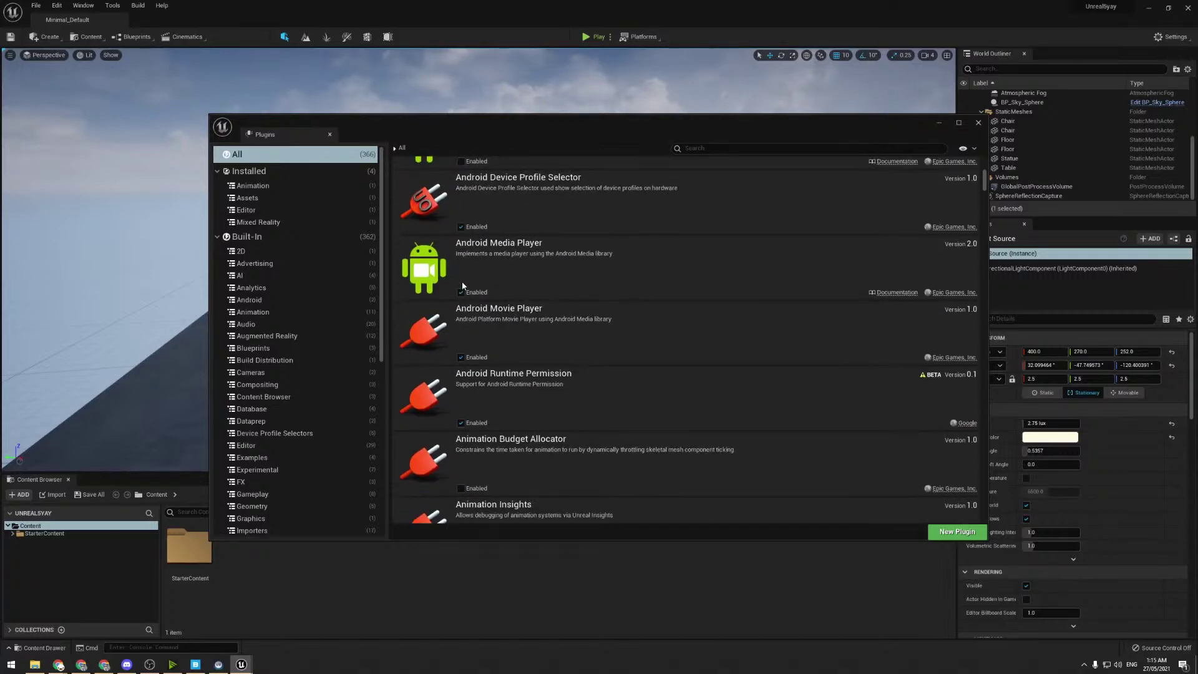
scroll(461, 285, "down", 3)
scroll(472, 279, "down", 2)
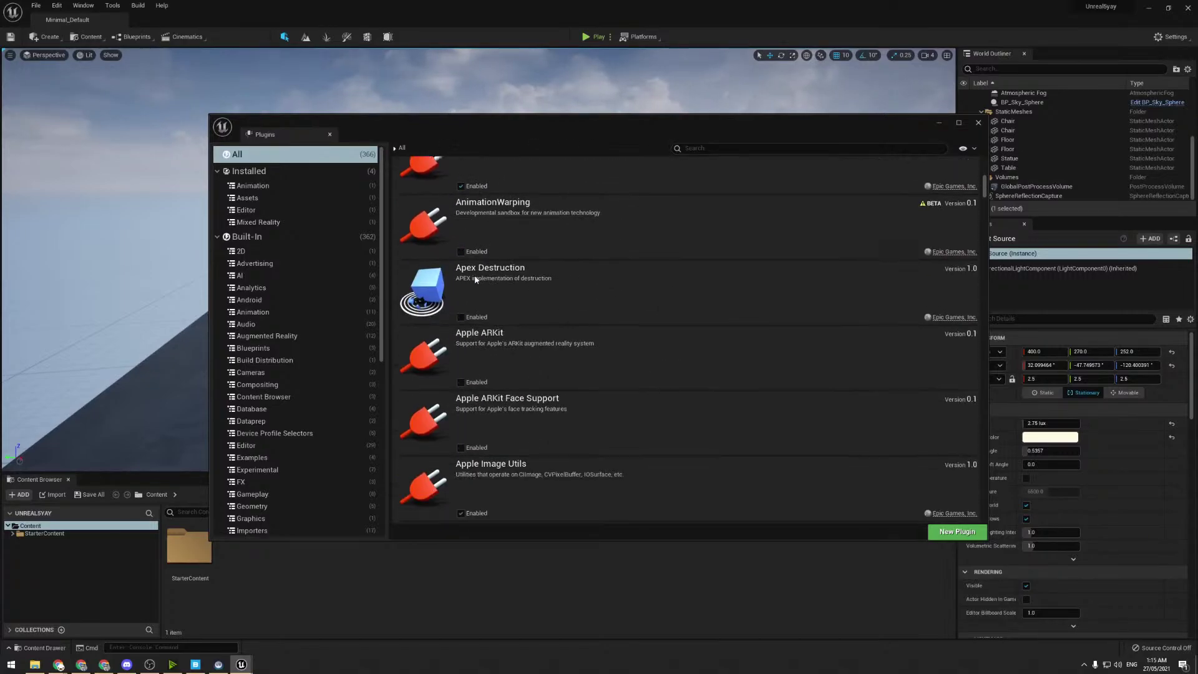
scroll(475, 279, "up", 4)
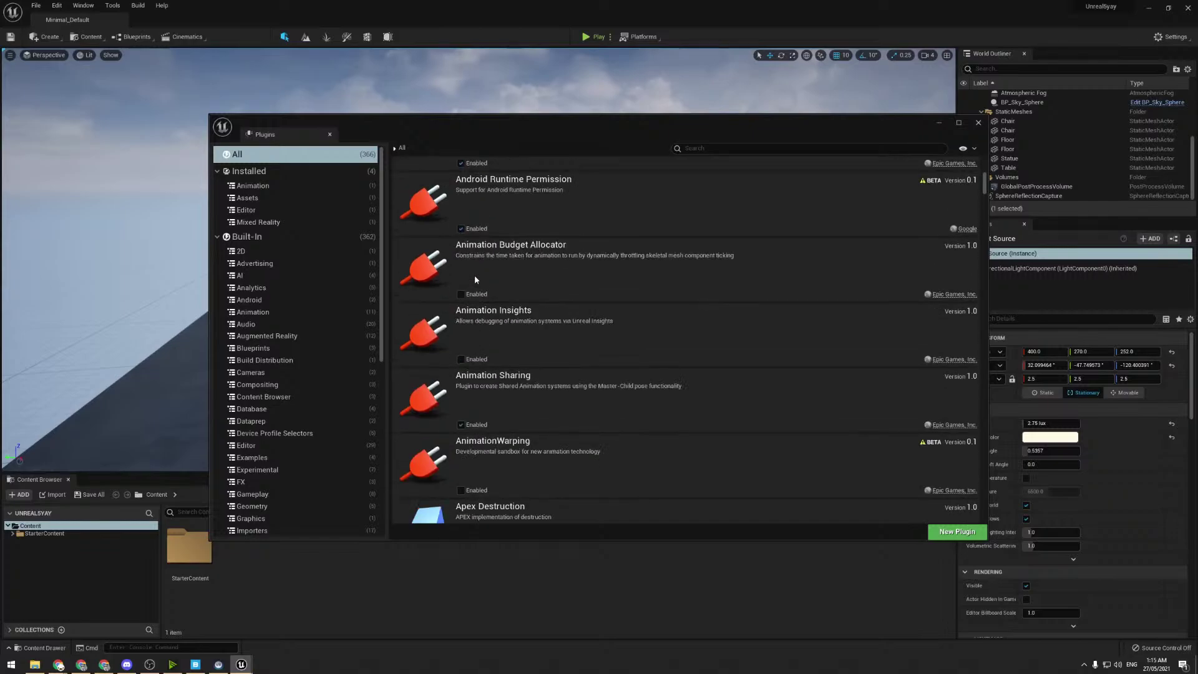
- Search the plugins for "Black" to check the Blackmagic Media Player entry, and clear the search term
left_click(705, 148)
type("Bla")
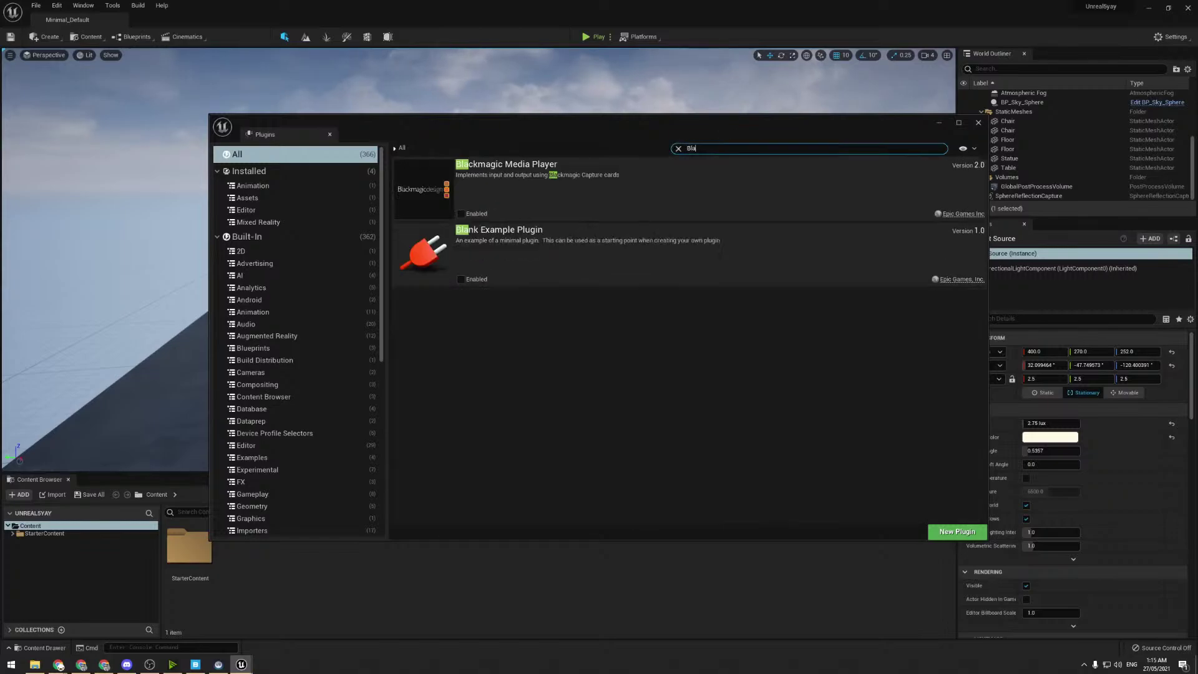
type("ck")
left_click(568, 219)
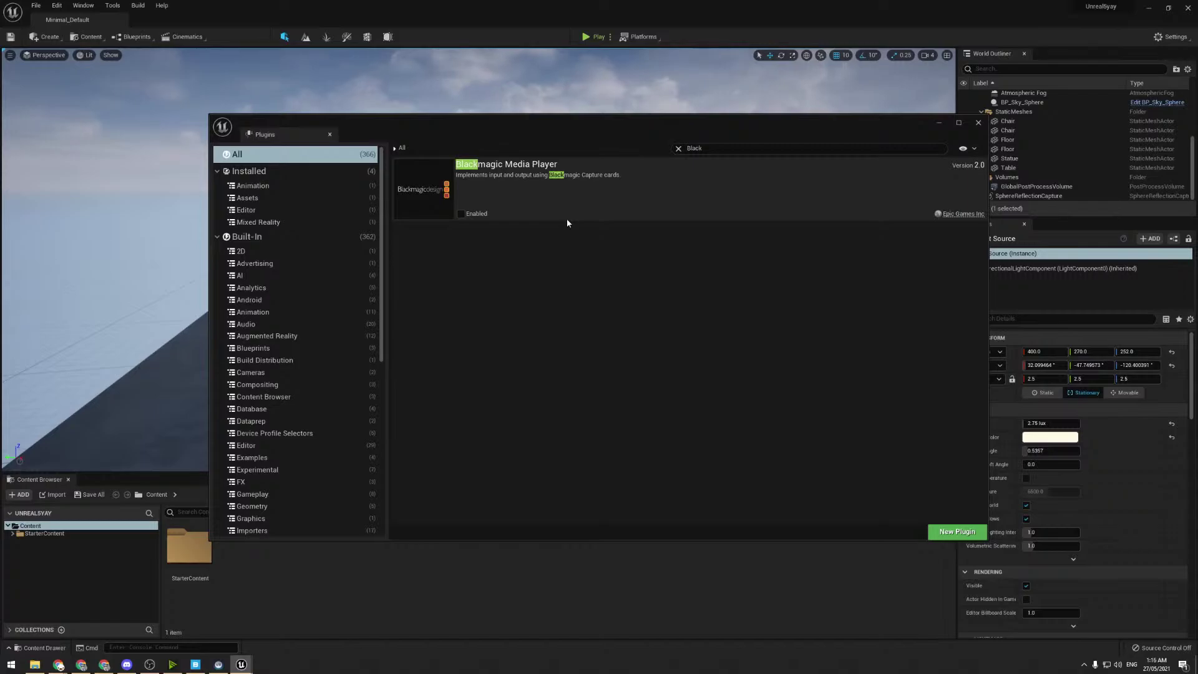
left_click(725, 148)
key("BackSpace")
key("BackSpace")
key("BackSpace")
key("BackSpace")
key("BackSpace")
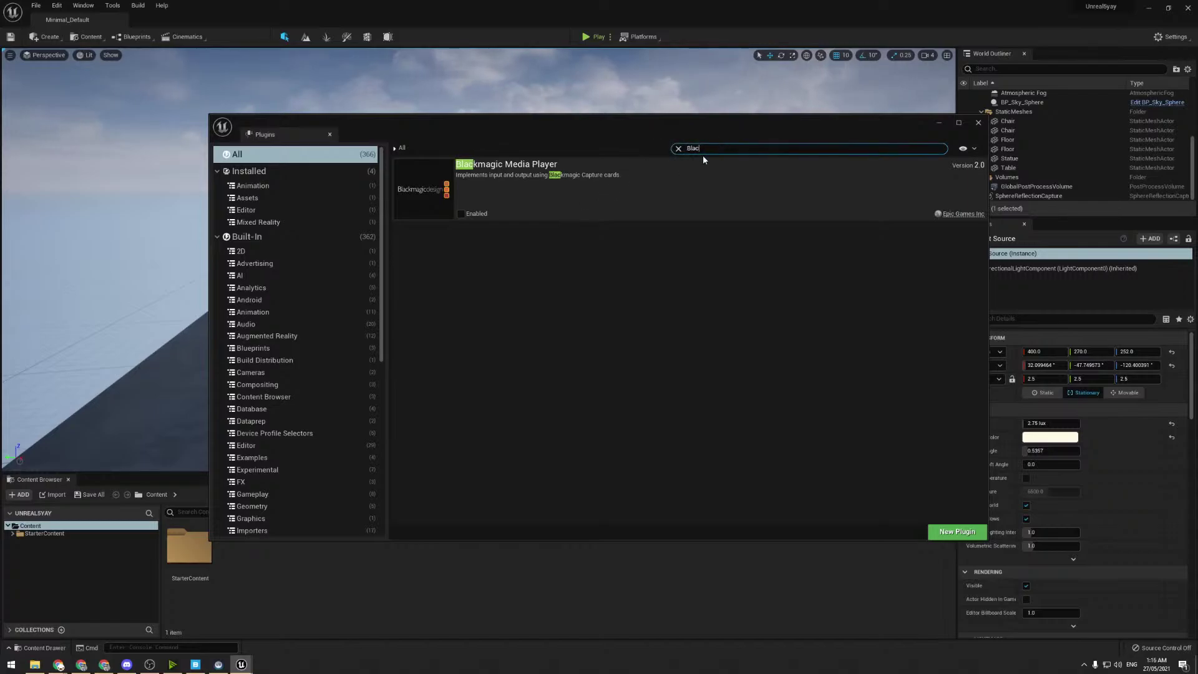
- Search the plugins for "Compos" to check the compositing entries, and clear the search term
type("Compos")
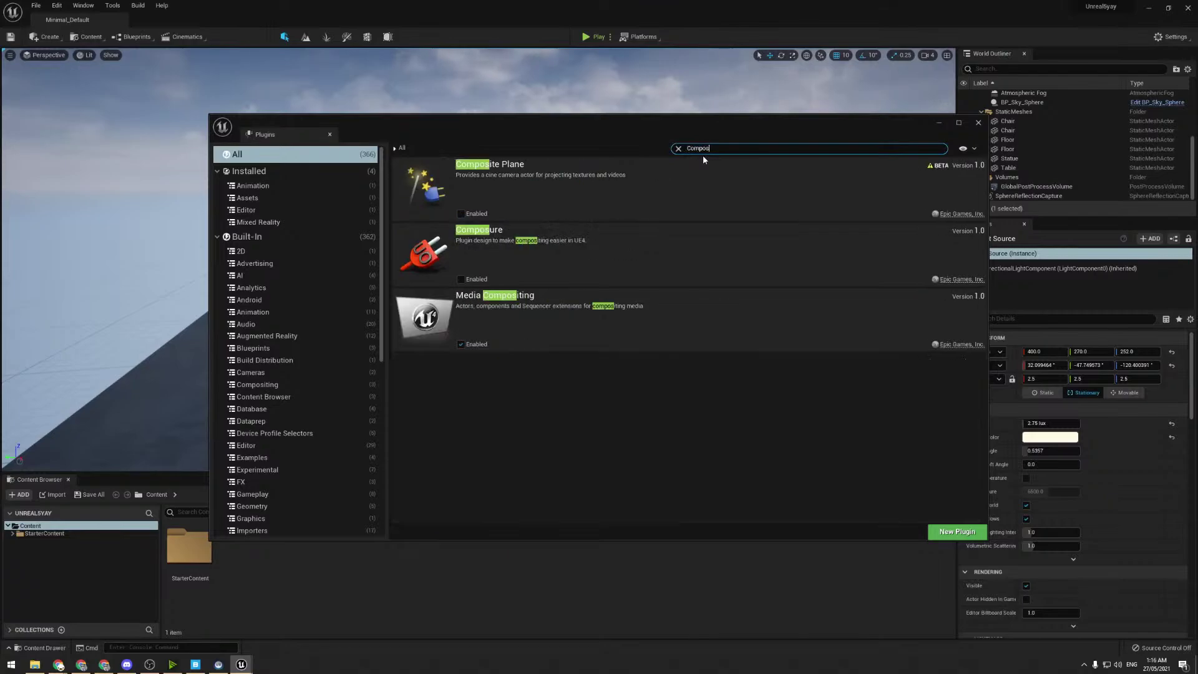
key("BackSpace")
key("BackSpace")
key("BackSpace")
key("BackSpace")
key("BackSpace")
key("BackSpace")
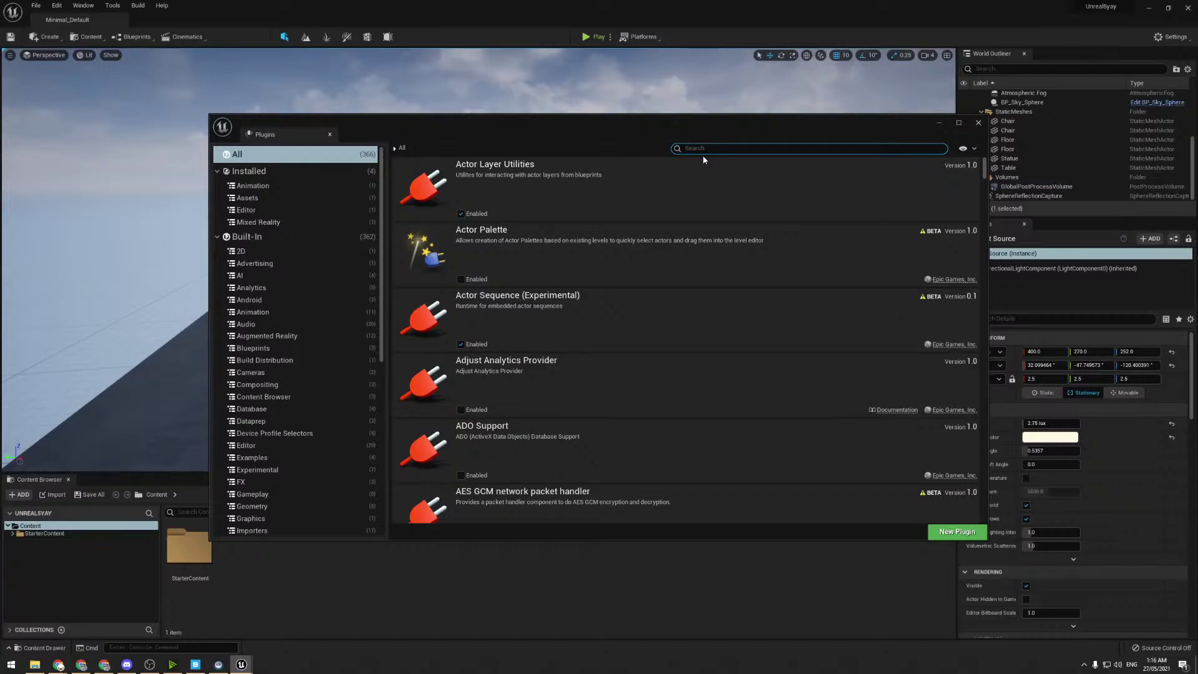
- Check the Installed plugins, search all plugins for "Livelink" to review the Live Link entries, and clear the search
left_click(282, 172)
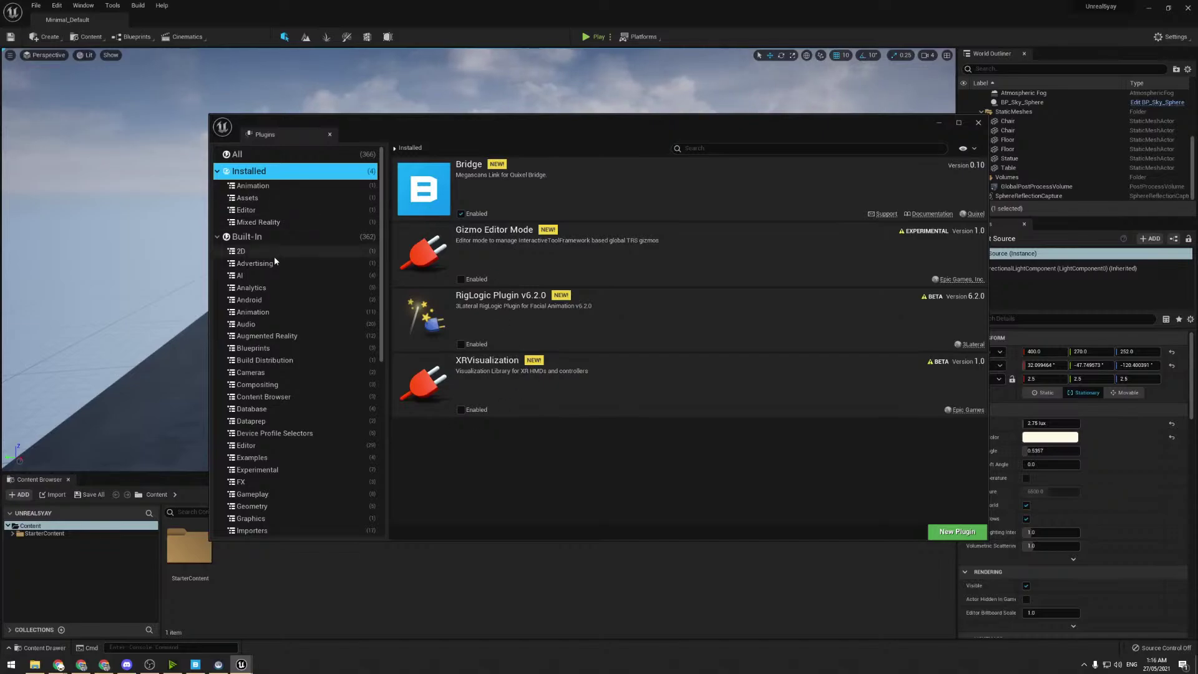
left_click(317, 161)
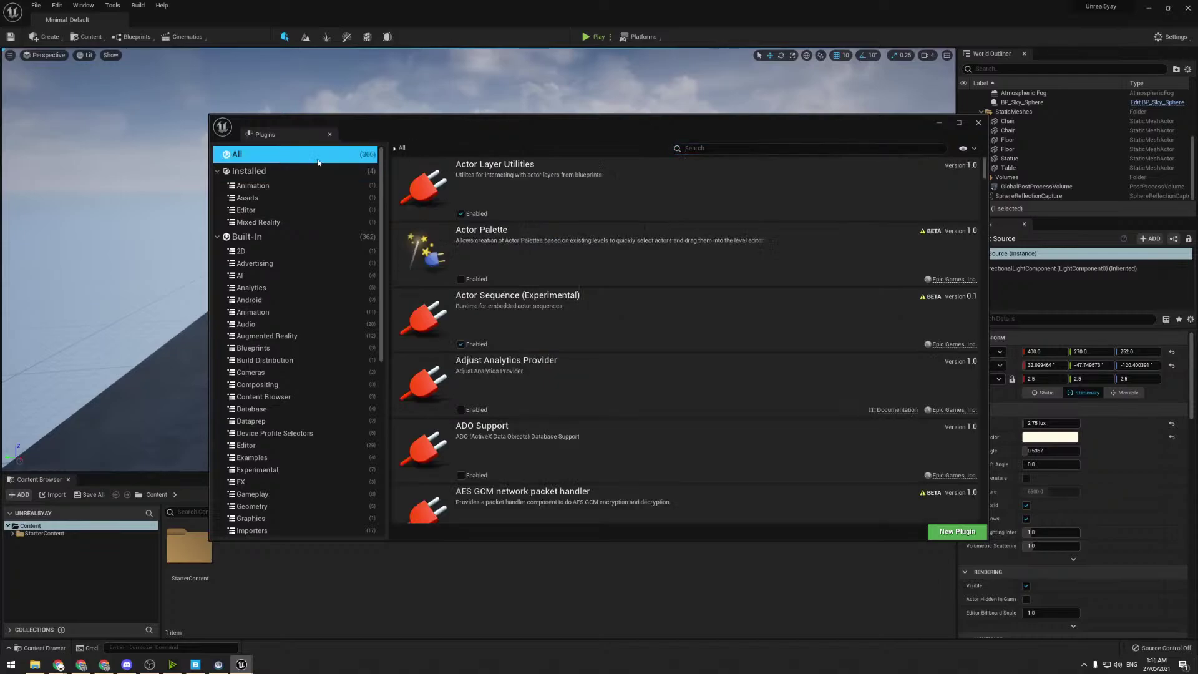
left_click(742, 149)
type("Livelink")
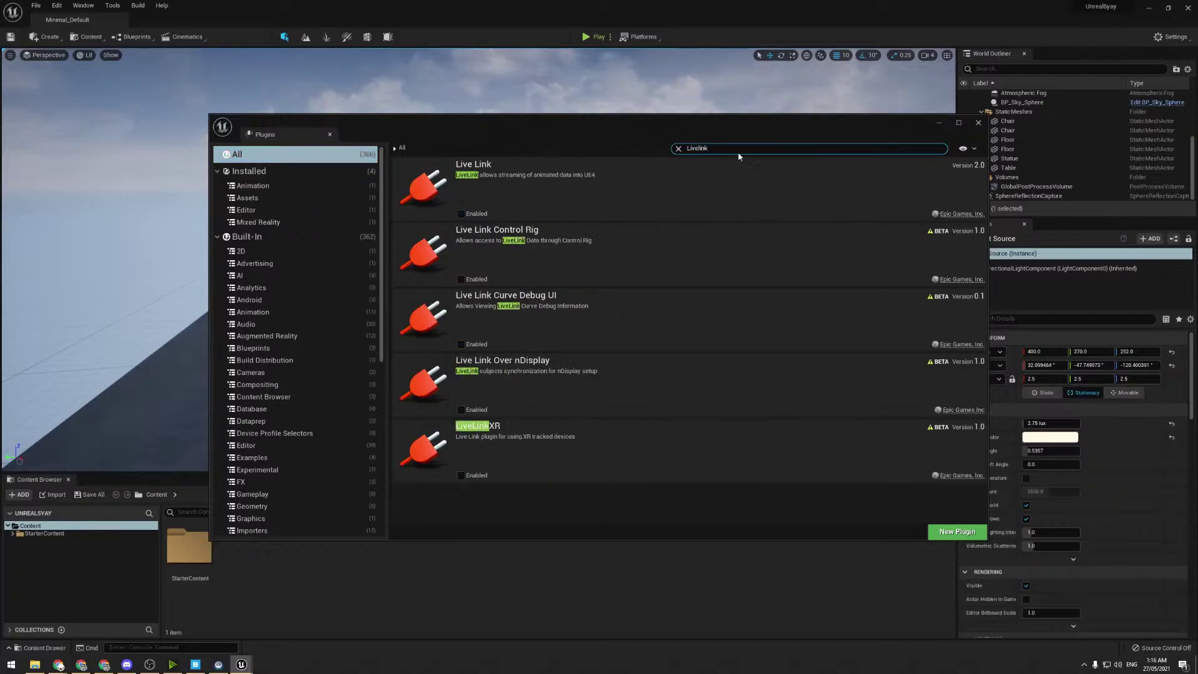
left_click(475, 443)
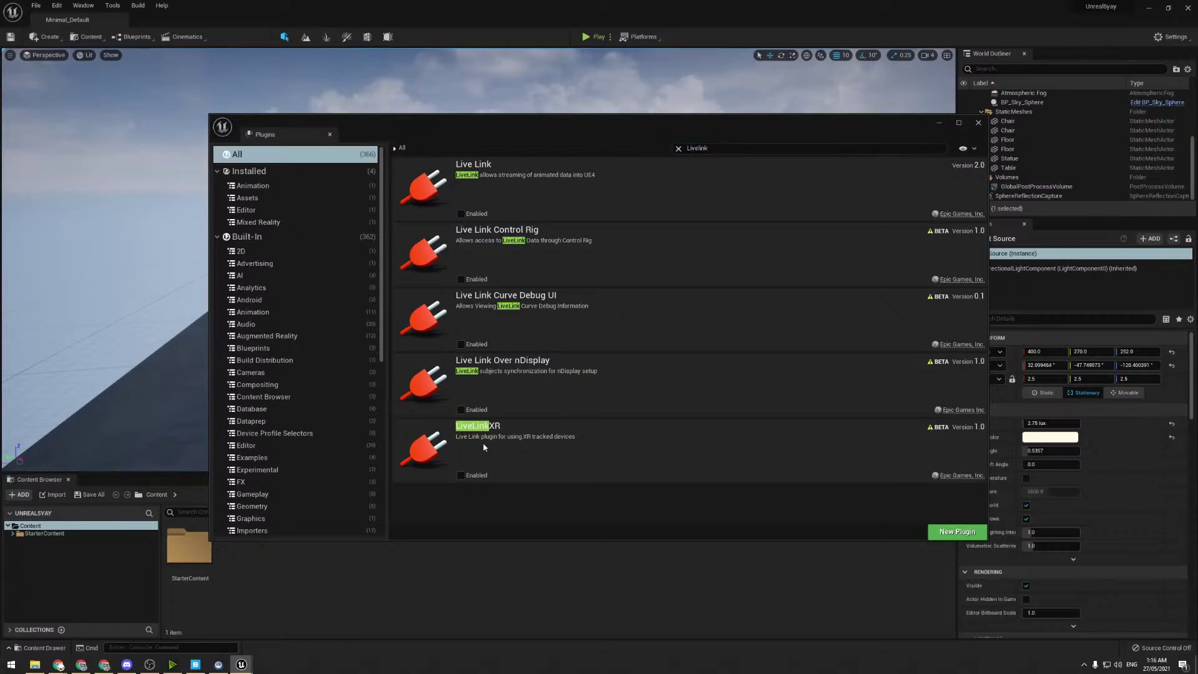
scroll(343, 418, "down", 3)
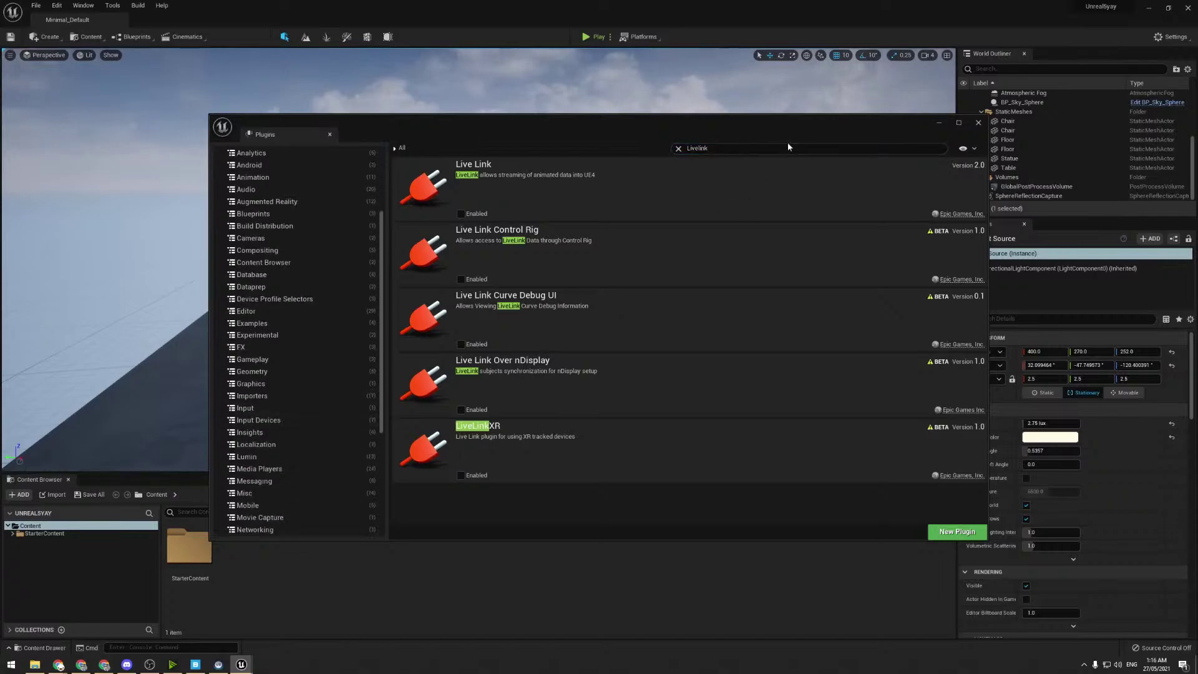
left_click(679, 149)
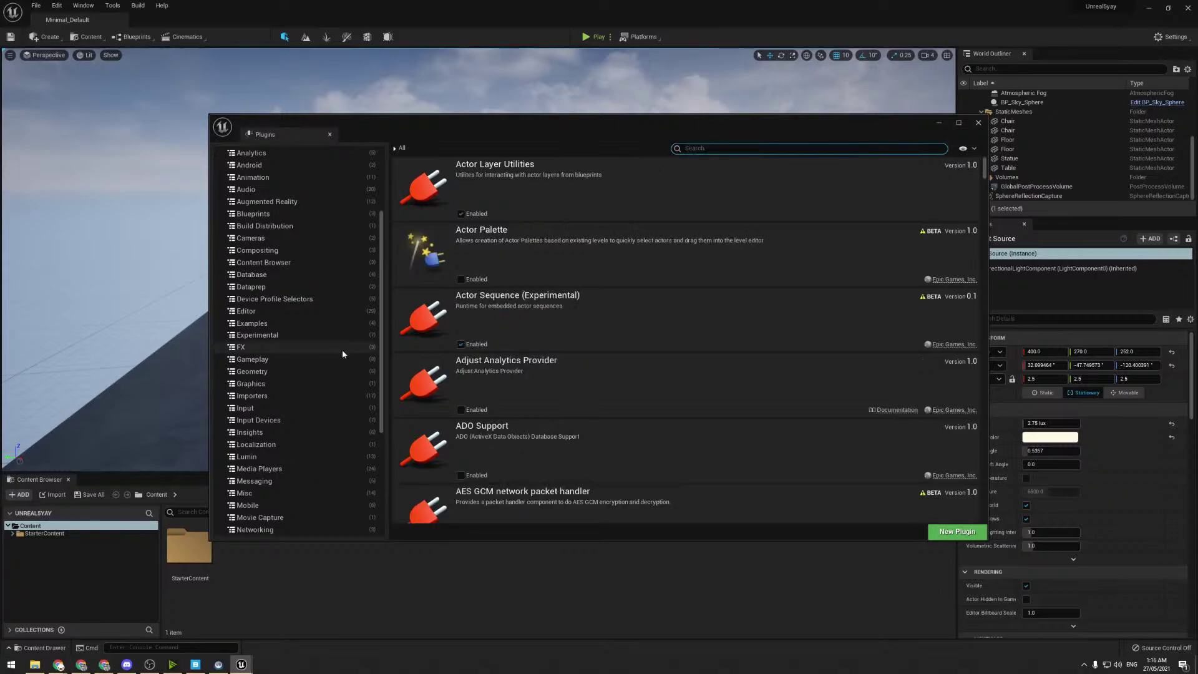
- Look through the Magic Leap plugins in the built-in Lumin category
scroll(346, 347, "down", 3)
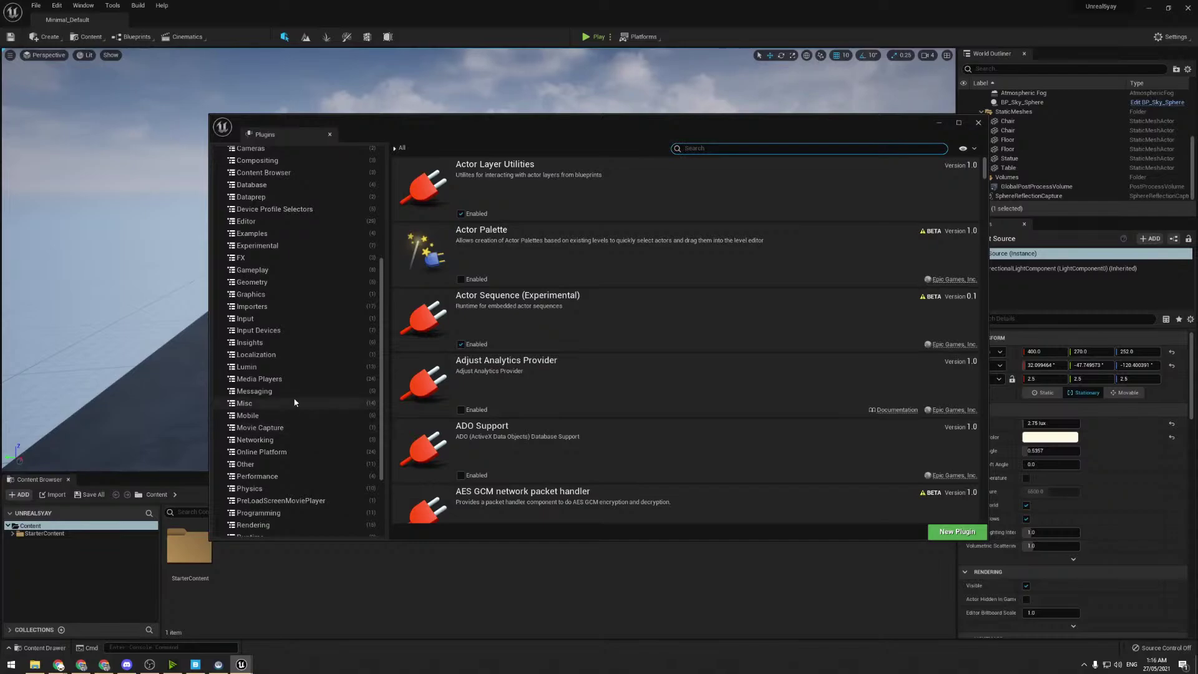
left_click(256, 369)
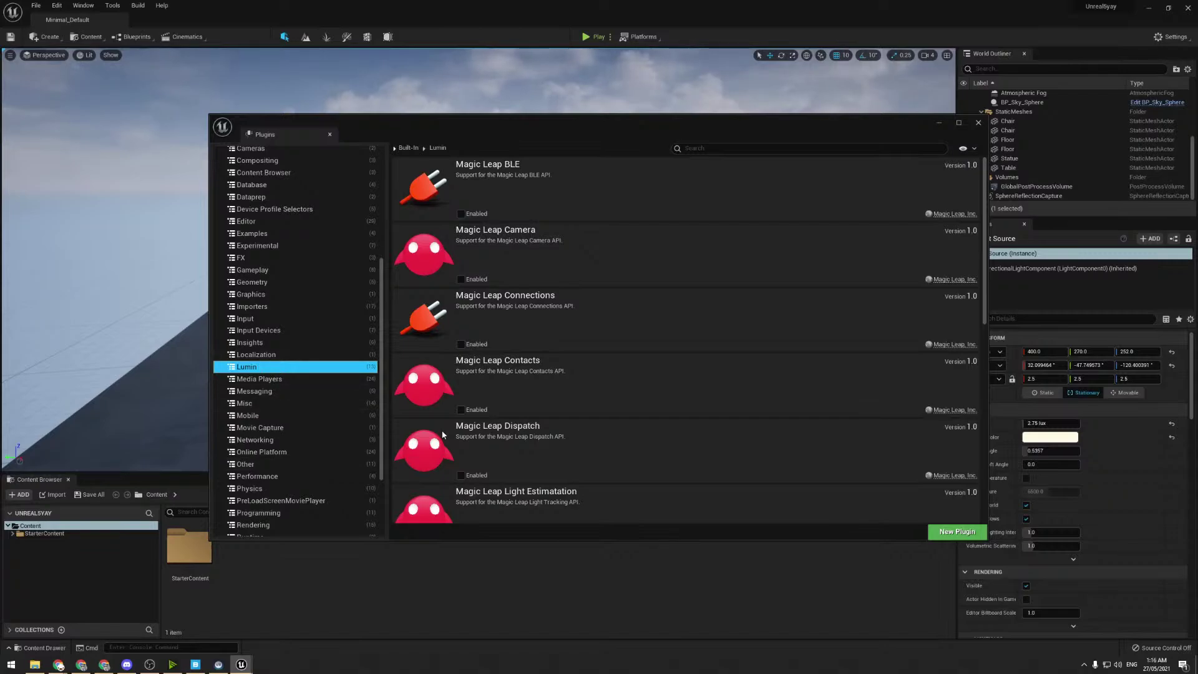
scroll(443, 434, "down", 1)
scroll(443, 434, "down", 10)
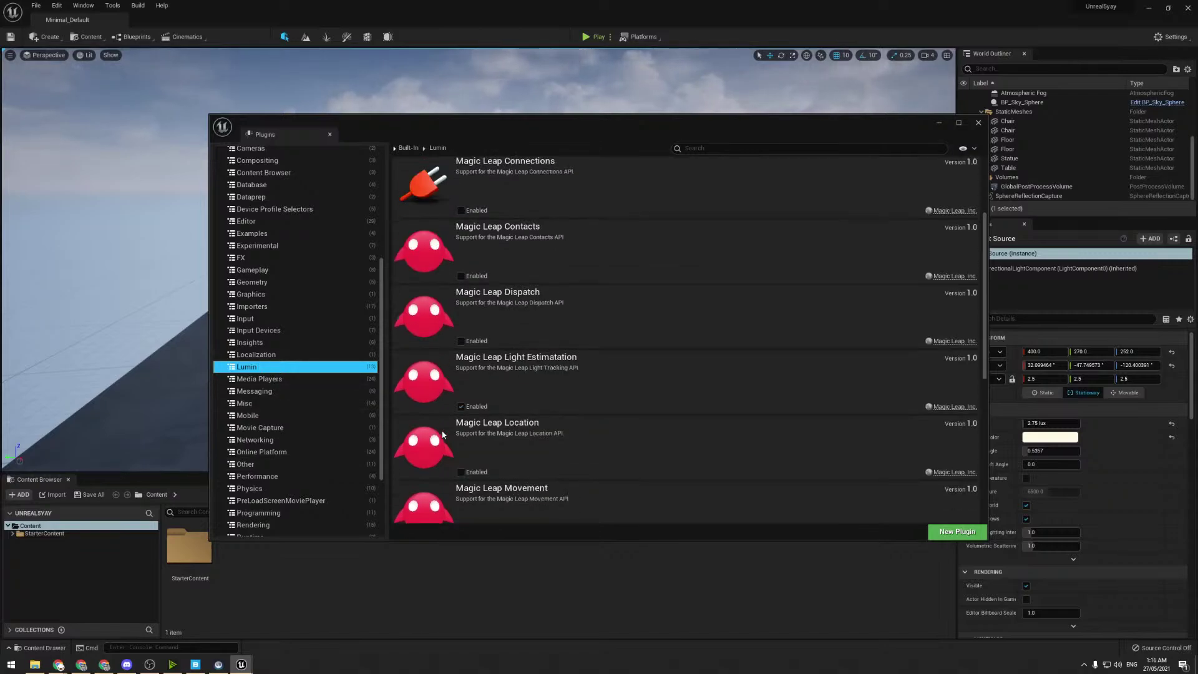
scroll(443, 434, "up", 3)
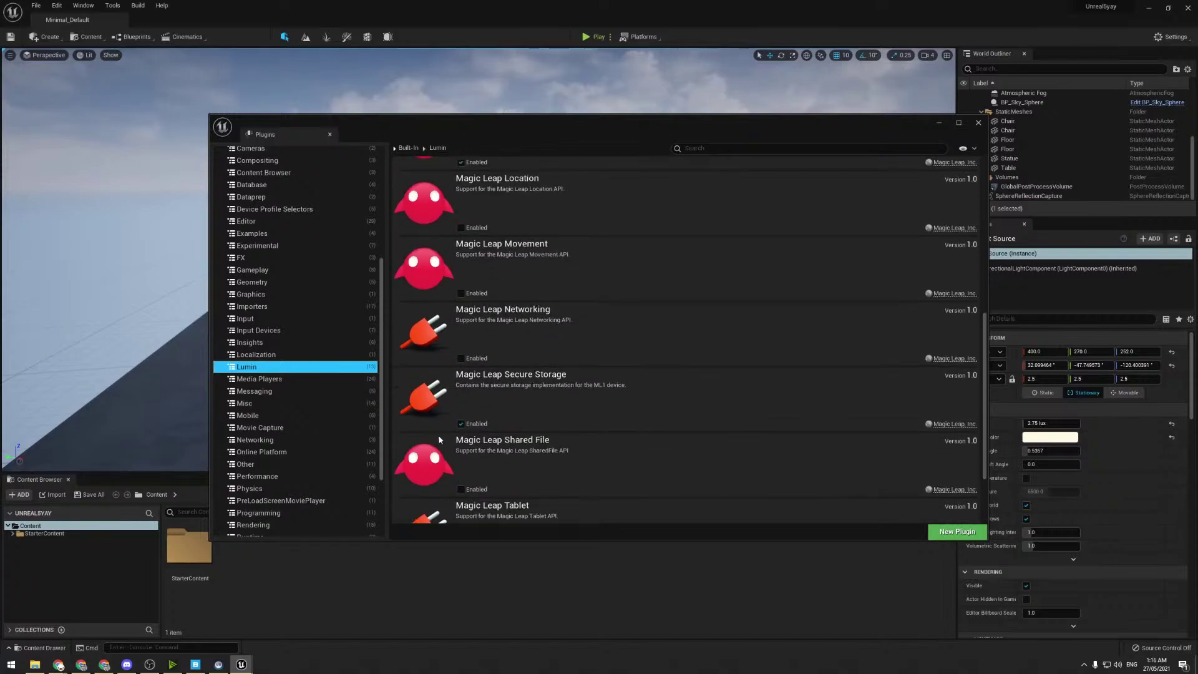
scroll(443, 434, "down", 3)
scroll(437, 443, "up", 9)
scroll(436, 443, "up", 2)
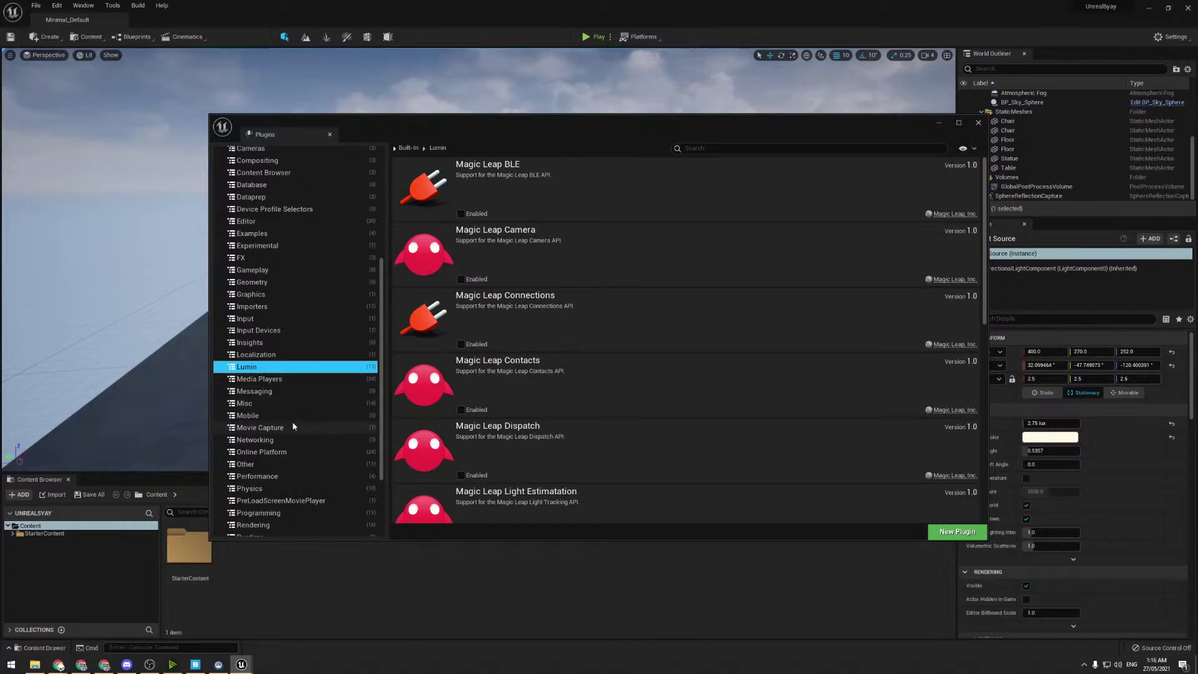
- Look through the built-in plugins in the Other, Physics and PreLoadScreenMoviePlayer categories
left_click(293, 467)
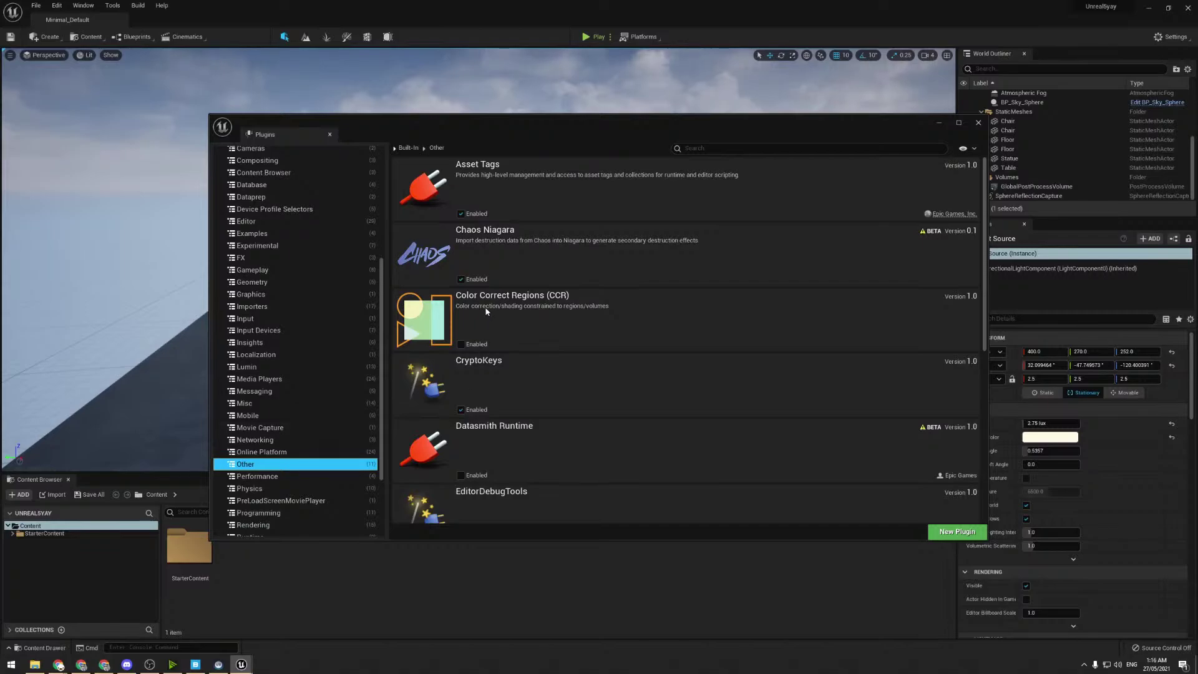
scroll(486, 311, "down", 5)
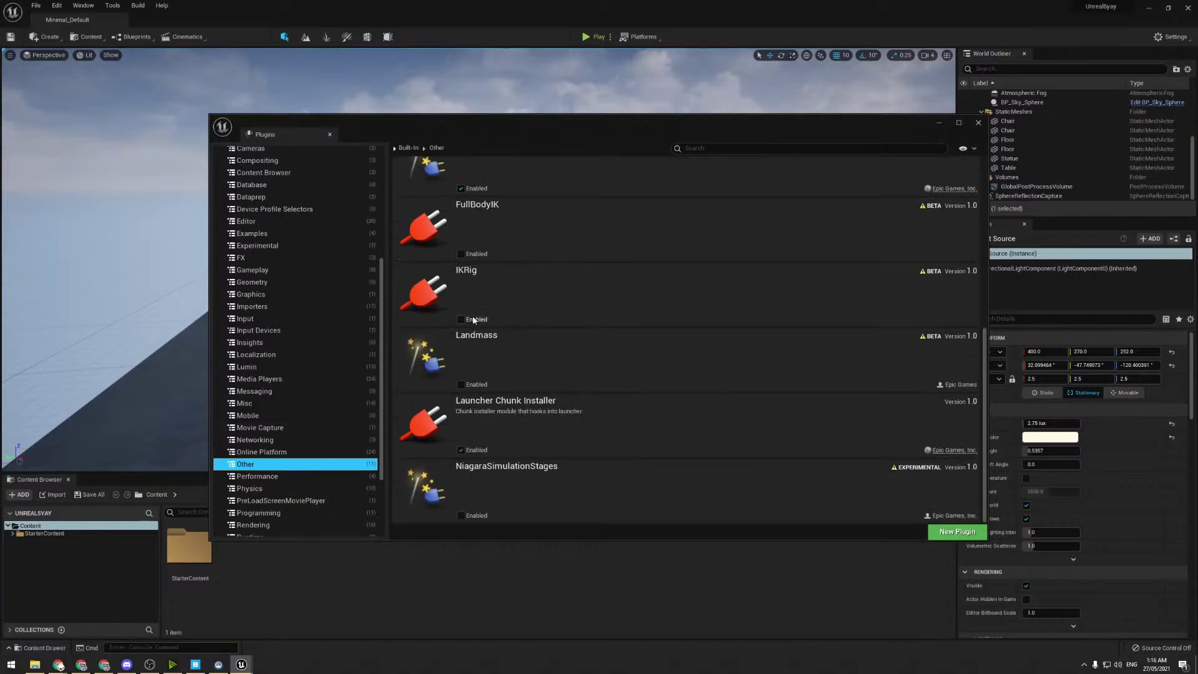
left_click(325, 490)
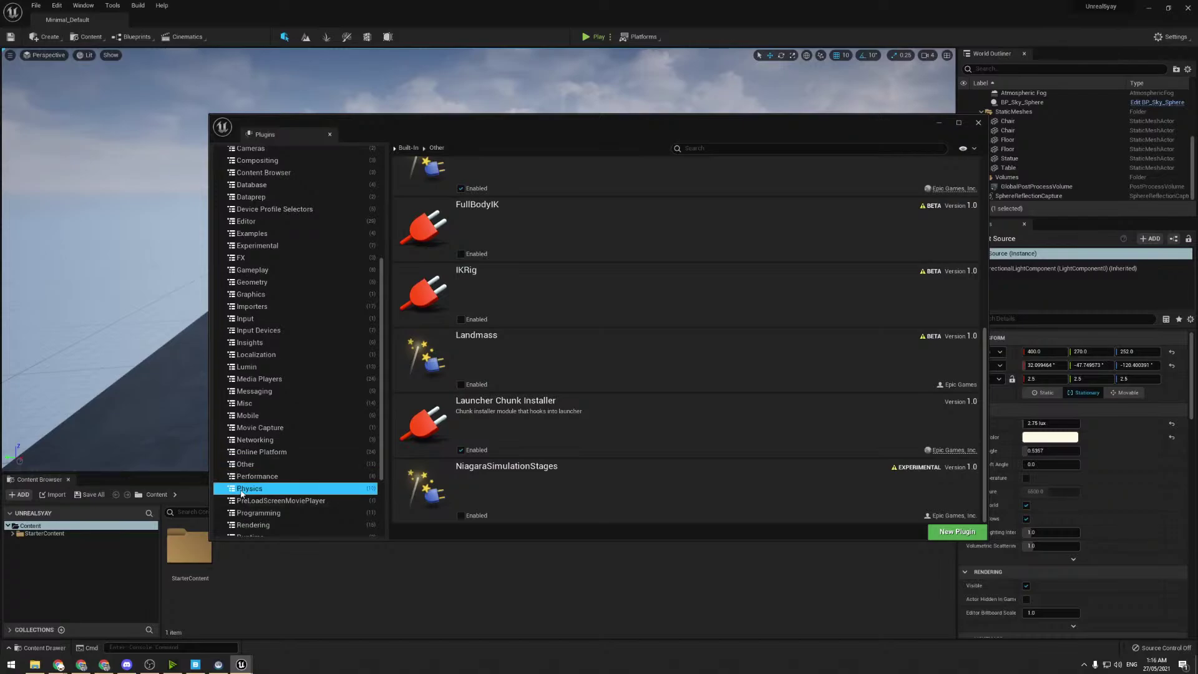
scroll(500, 375, "up", 5)
scroll(537, 388, "down", 5)
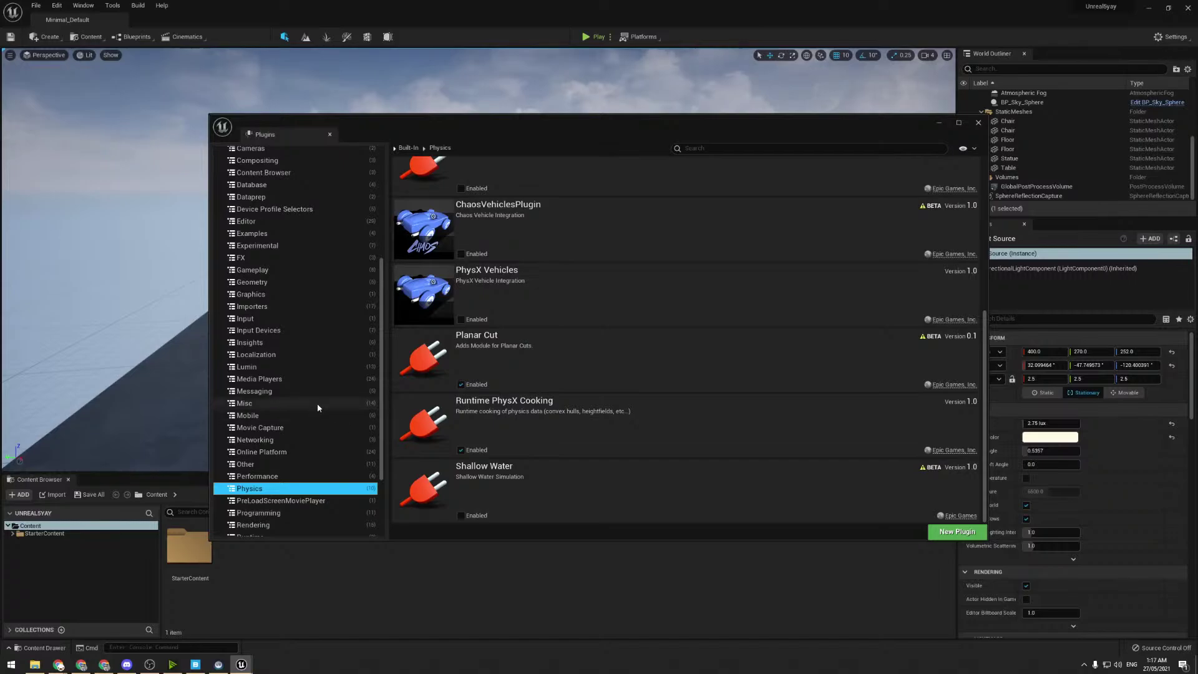
left_click(284, 503)
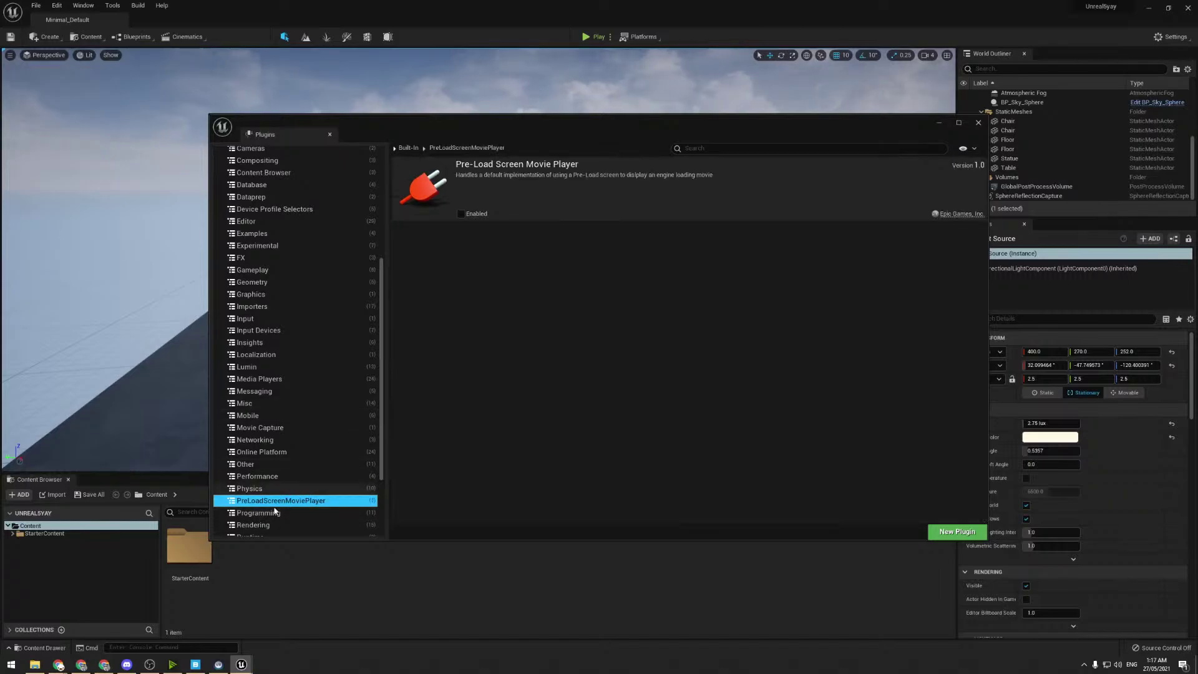
- Enable the Movie Render Queue plugin in the Rendering category, accepting its beta version
scroll(274, 508, "down", 3)
left_click(261, 427)
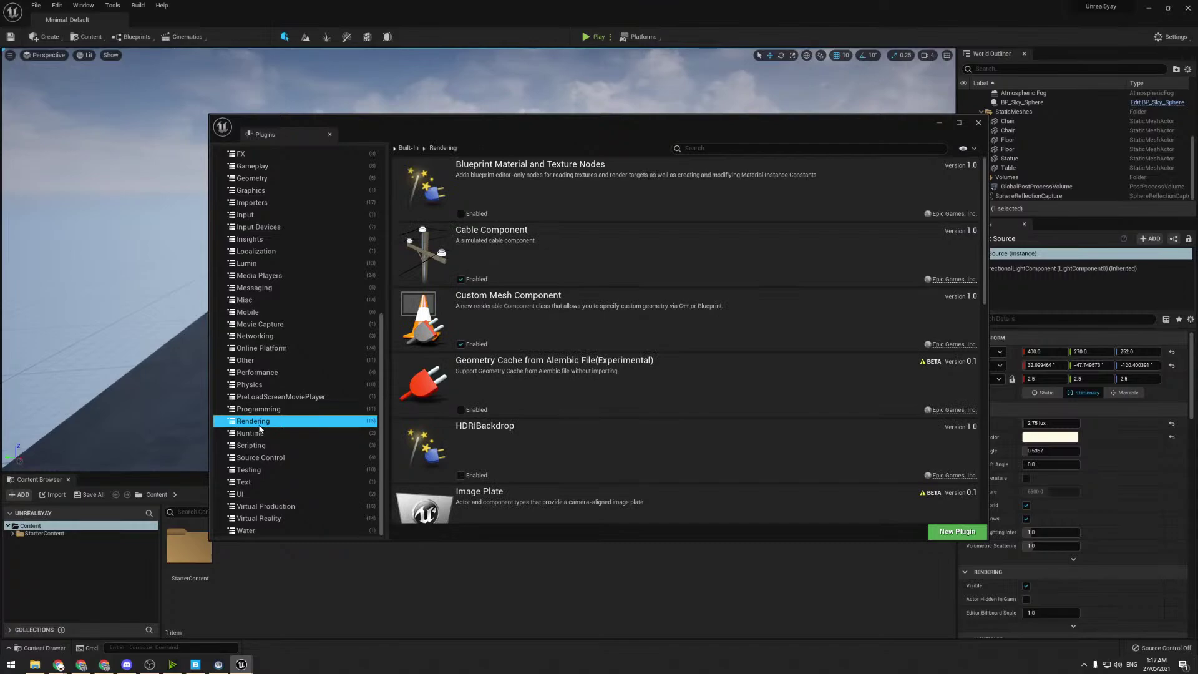
scroll(682, 425, "down", 4)
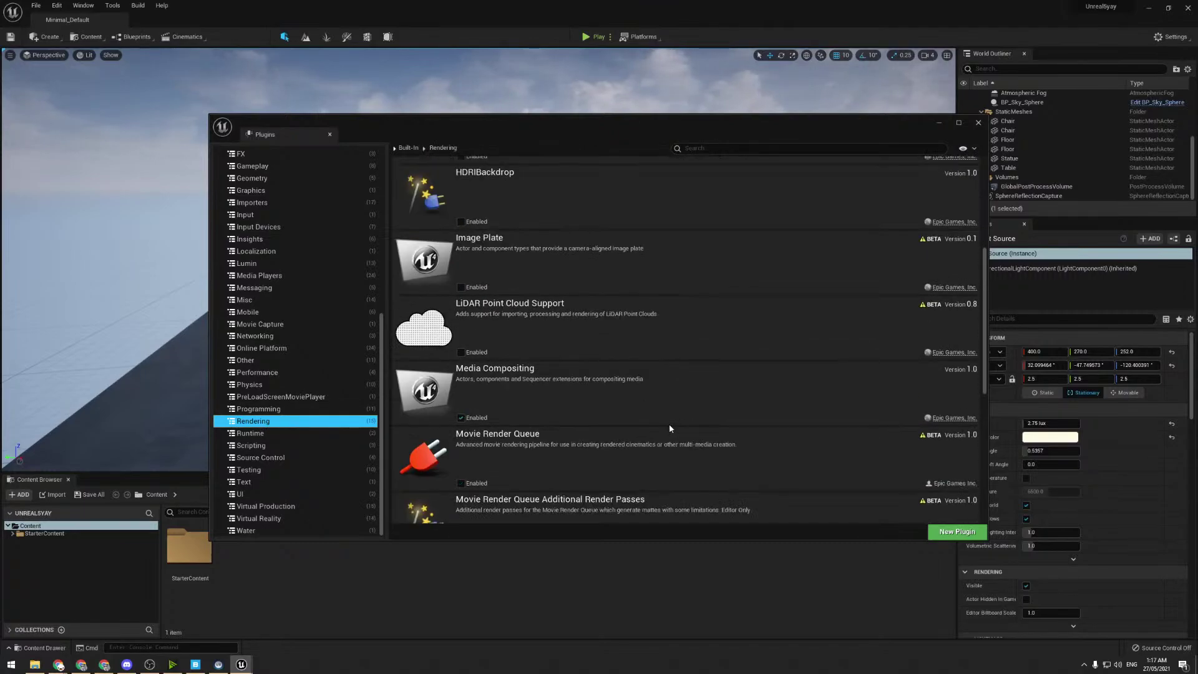
scroll(666, 424, "down", 1)
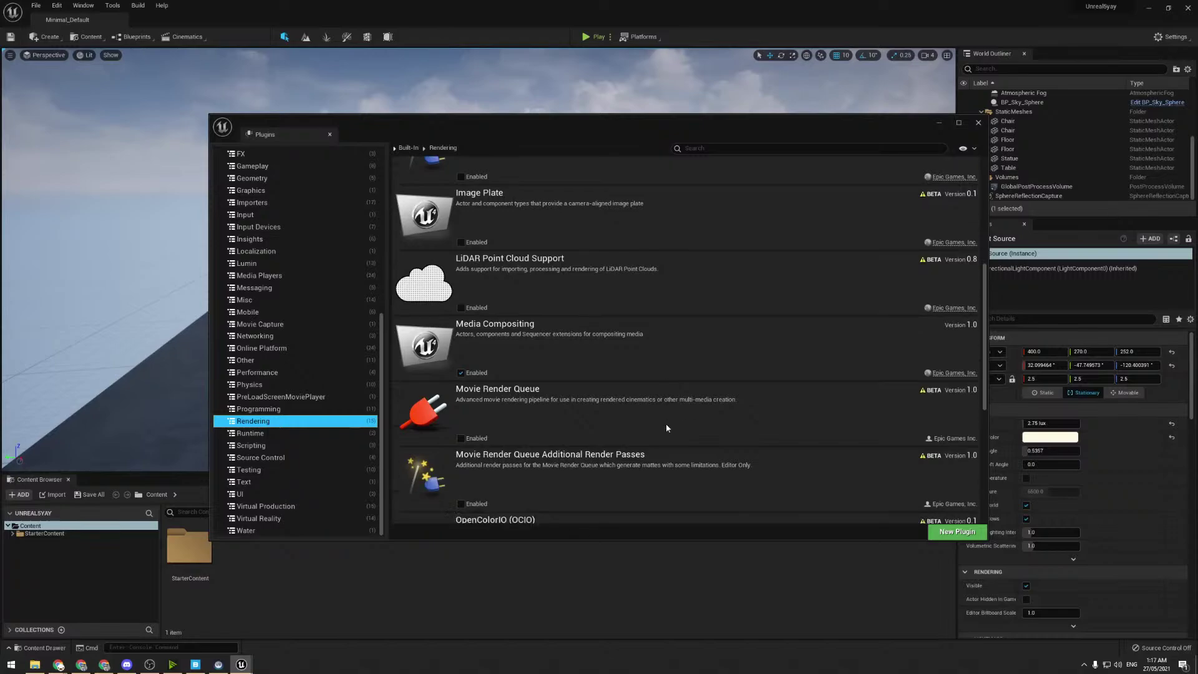
left_click(461, 438)
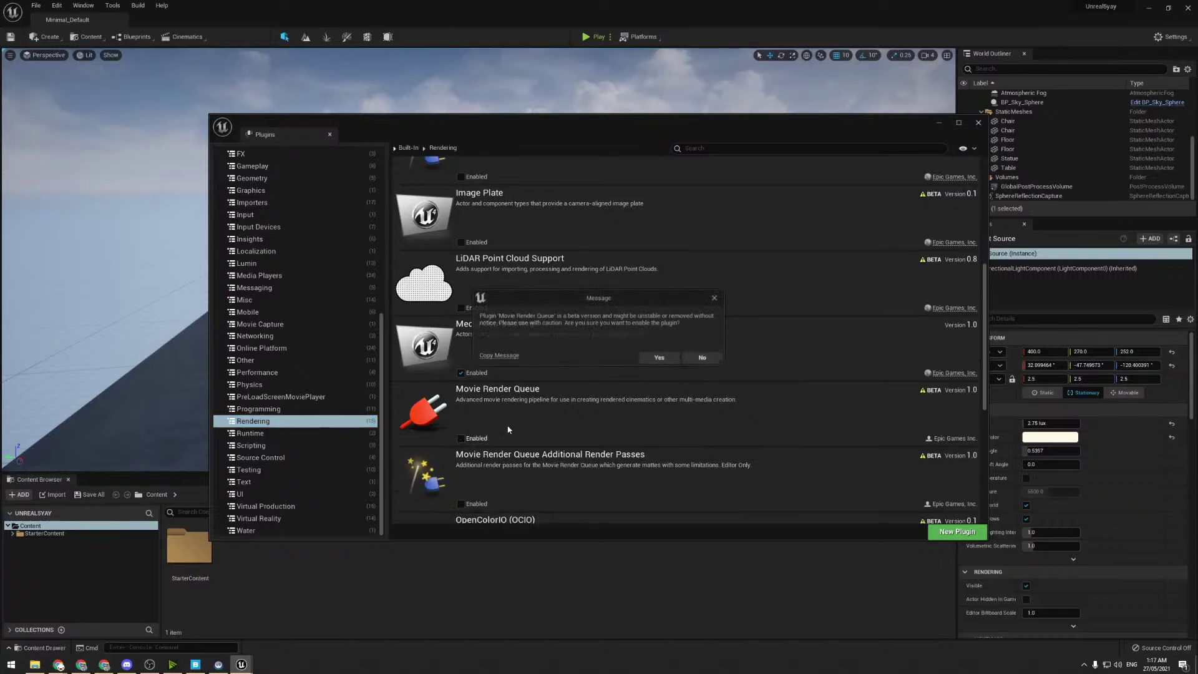
left_click(659, 357)
- Enable the beta OpenColorIO (OCIO) plugin and look over the remaining Rendering plugins
scroll(650, 358, "down", 2)
left_click(460, 479)
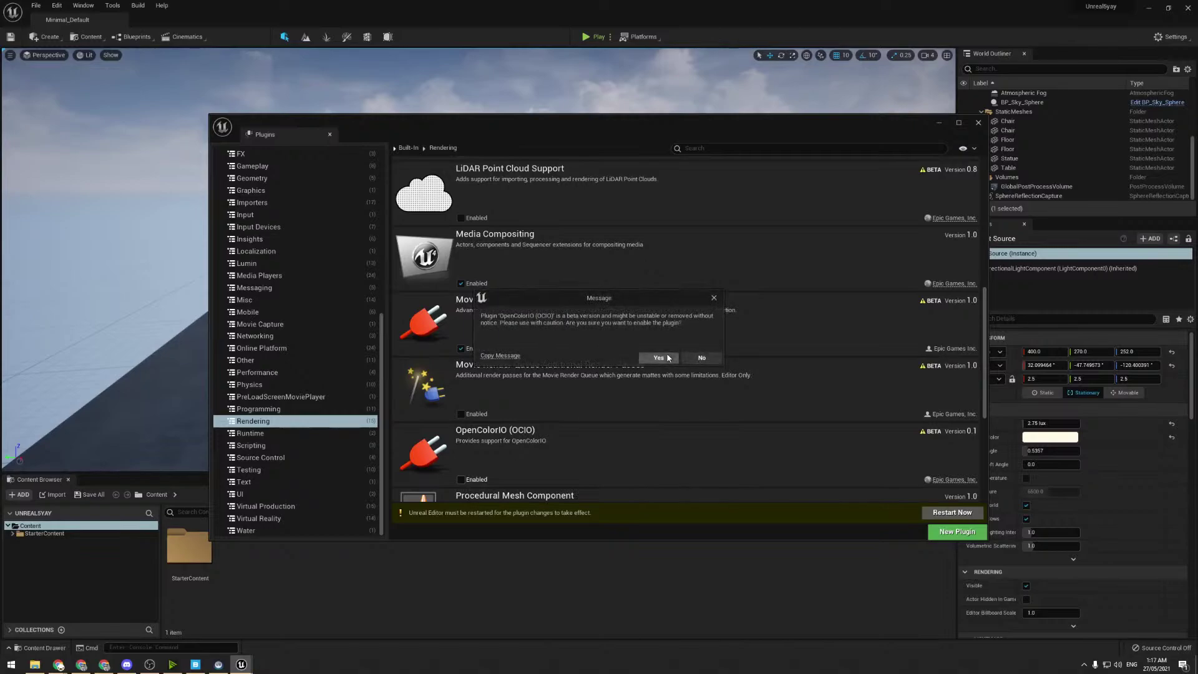
left_click(661, 359)
scroll(626, 372, "down", 2)
scroll(627, 373, "down", 3)
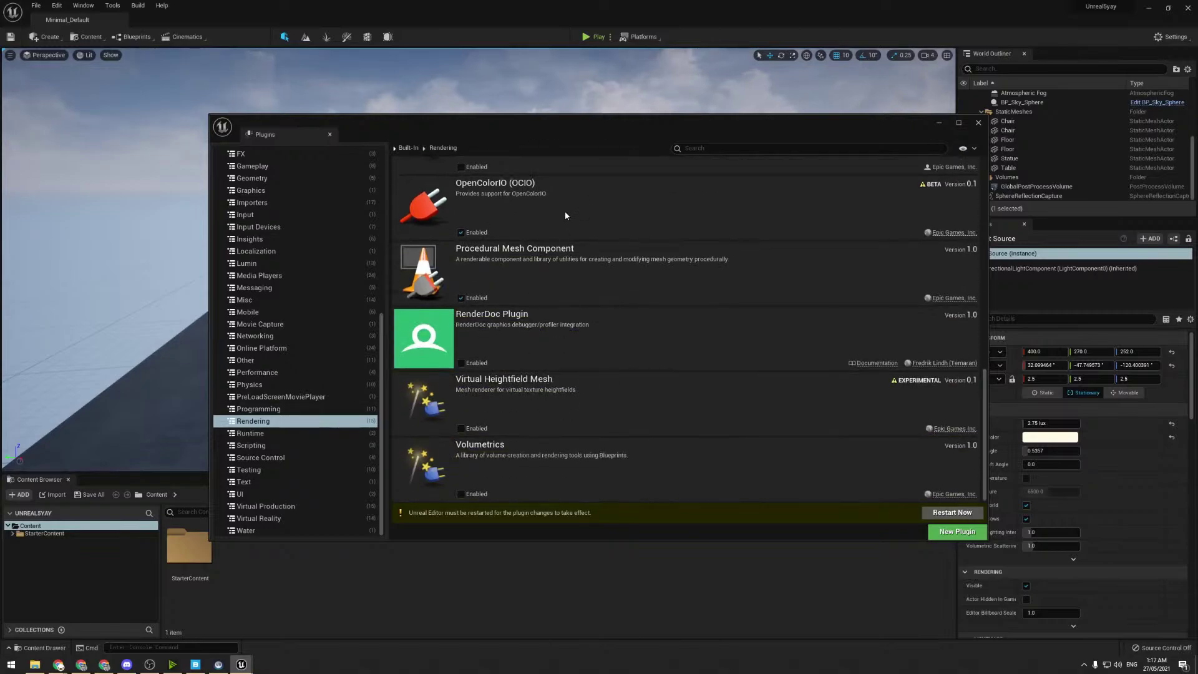
- Search the Rendering plugins for "Clou" to check for cloud-related entries, and clear the search term
left_click(749, 148)
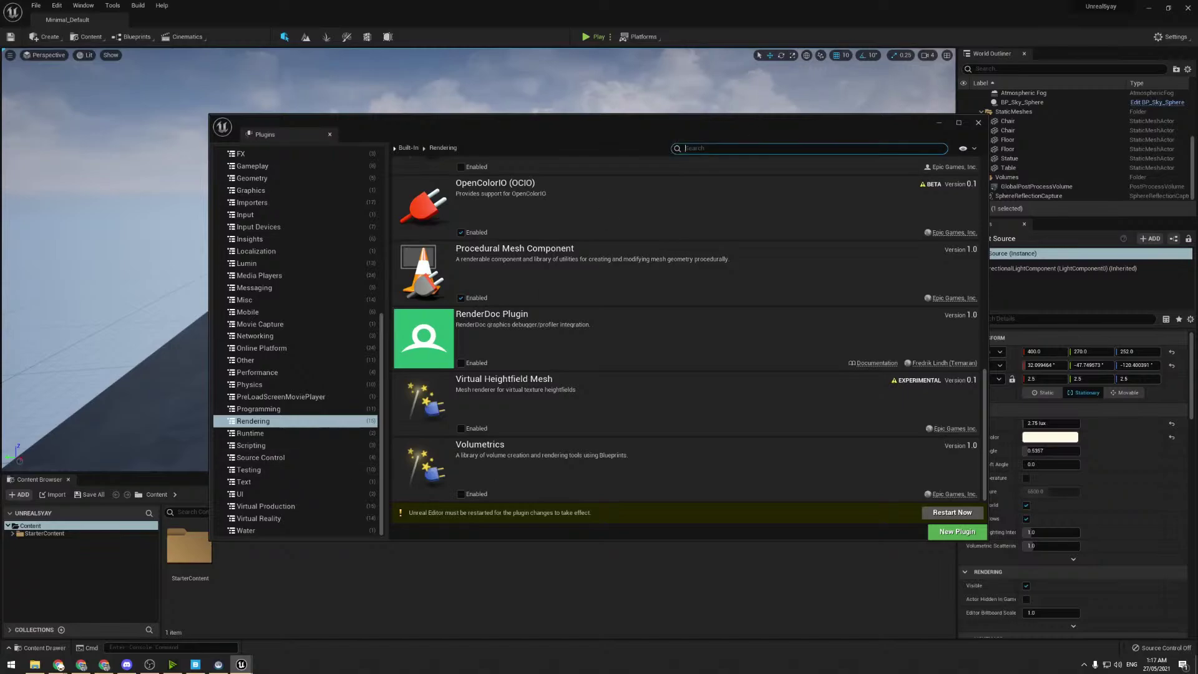
type("Clou")
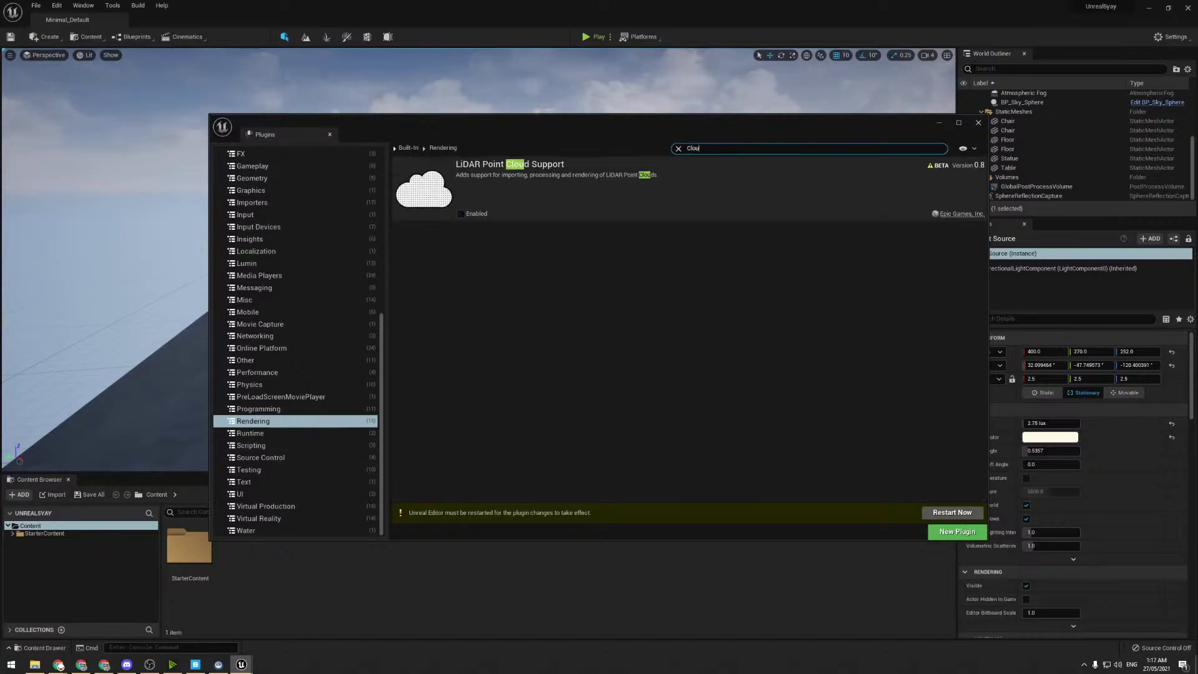
key("BackSpace")
key("BackSpace")
key("BackSpace")
key("BackSpace")
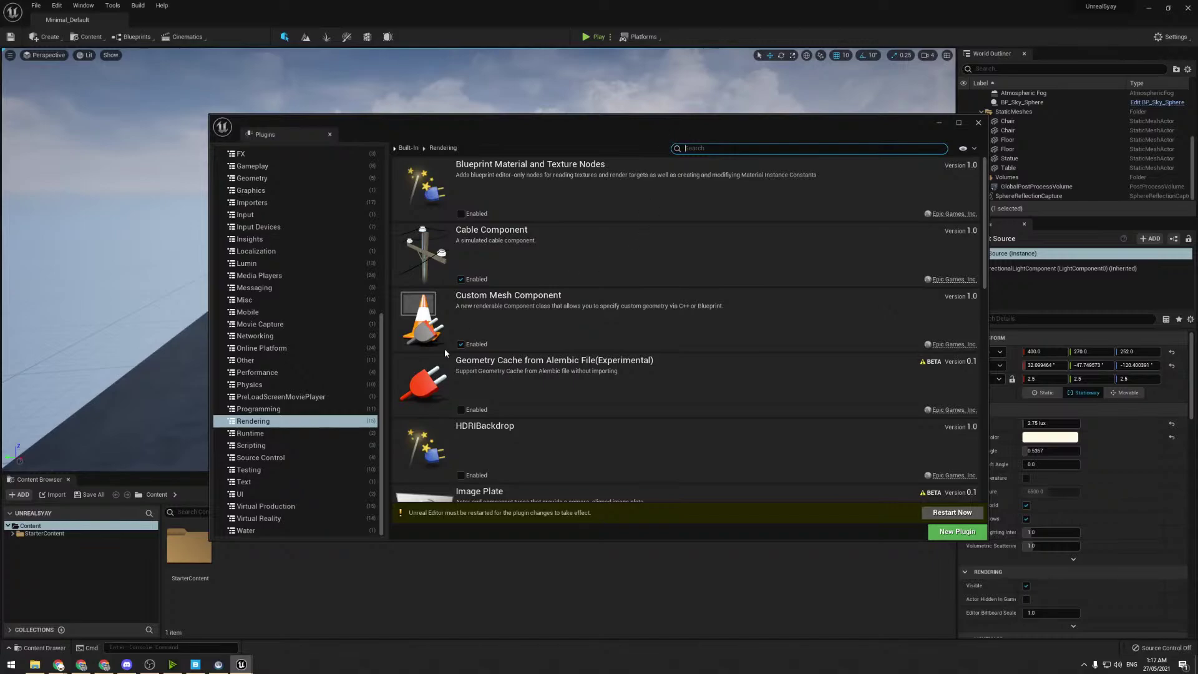
- Look through the built-in plugins in the Testing category
scroll(444, 352, "down", 2)
left_click(300, 469)
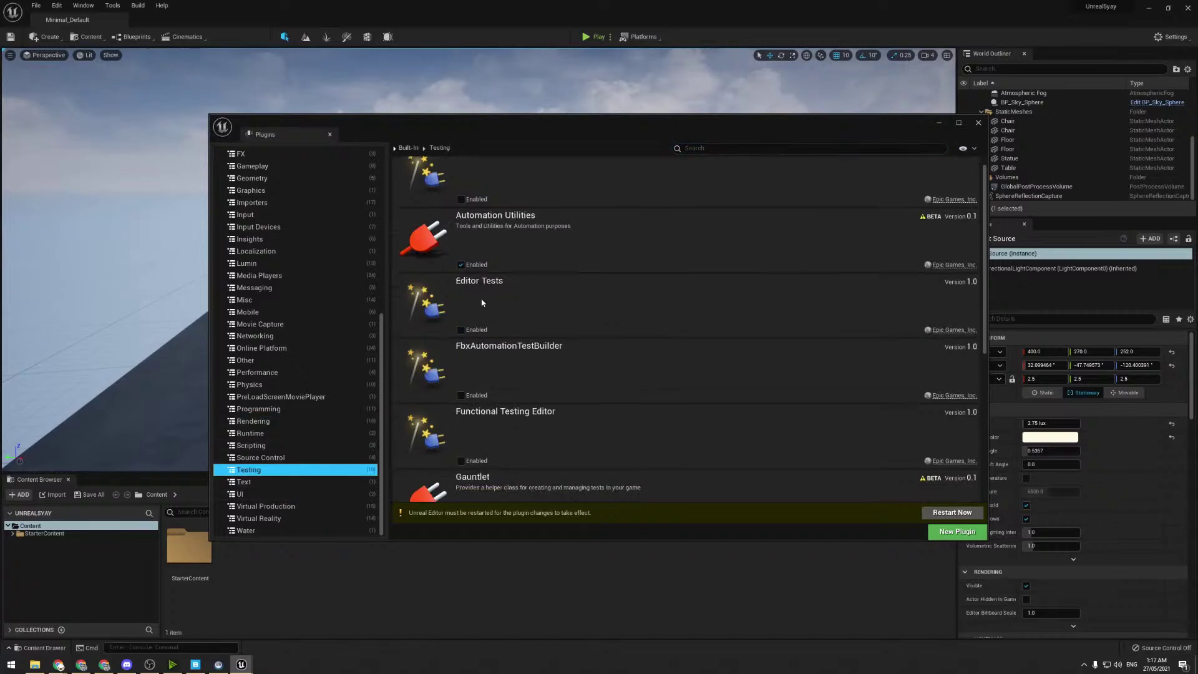
scroll(529, 248, "up", 1)
scroll(529, 249, "down", 3)
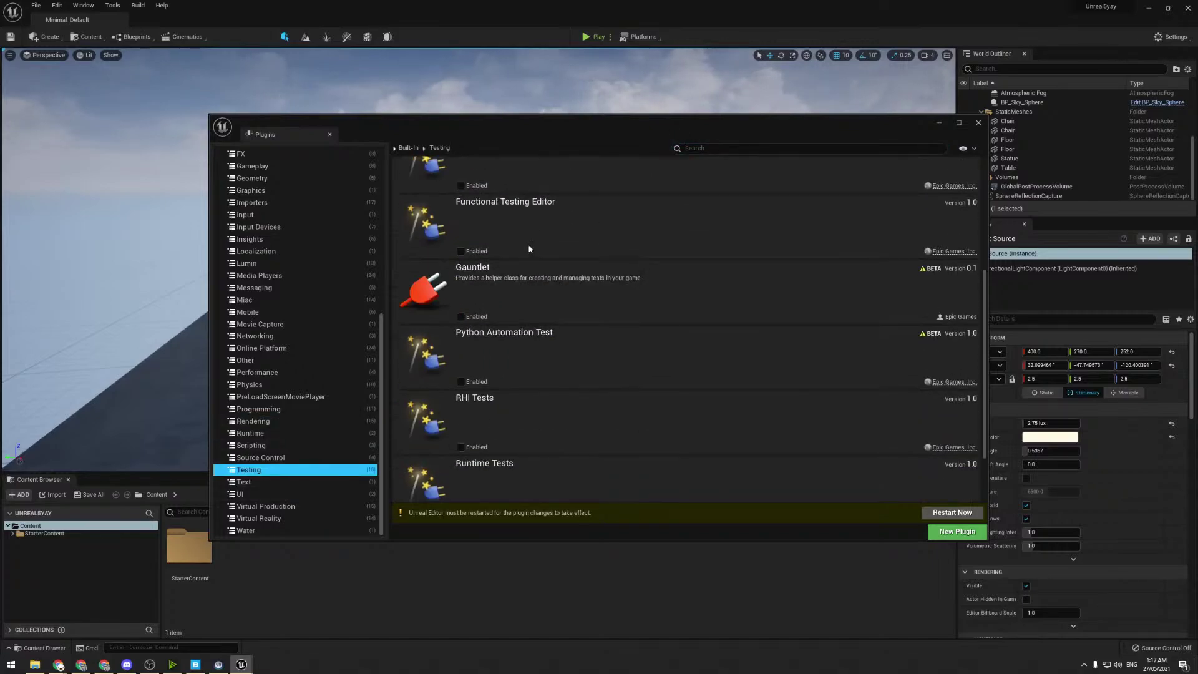
scroll(486, 475, "down", 2)
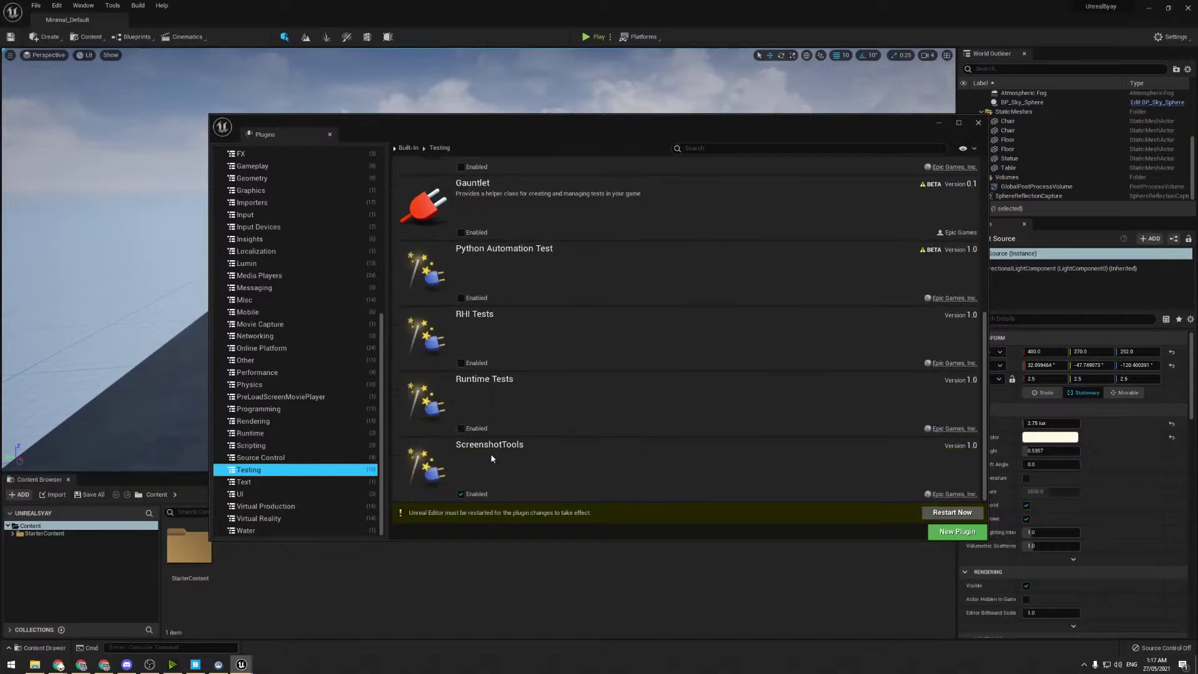
- Look through the built-in plugins in the Virtual Production category
left_click(262, 506)
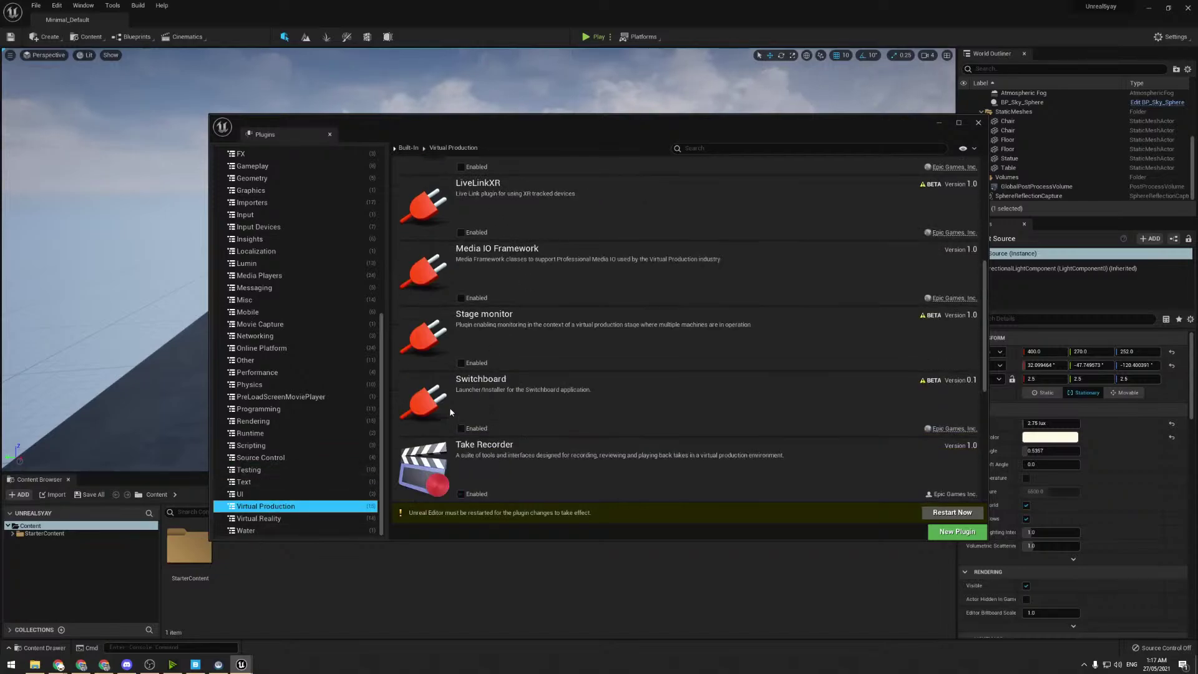
scroll(484, 460, "up", 3)
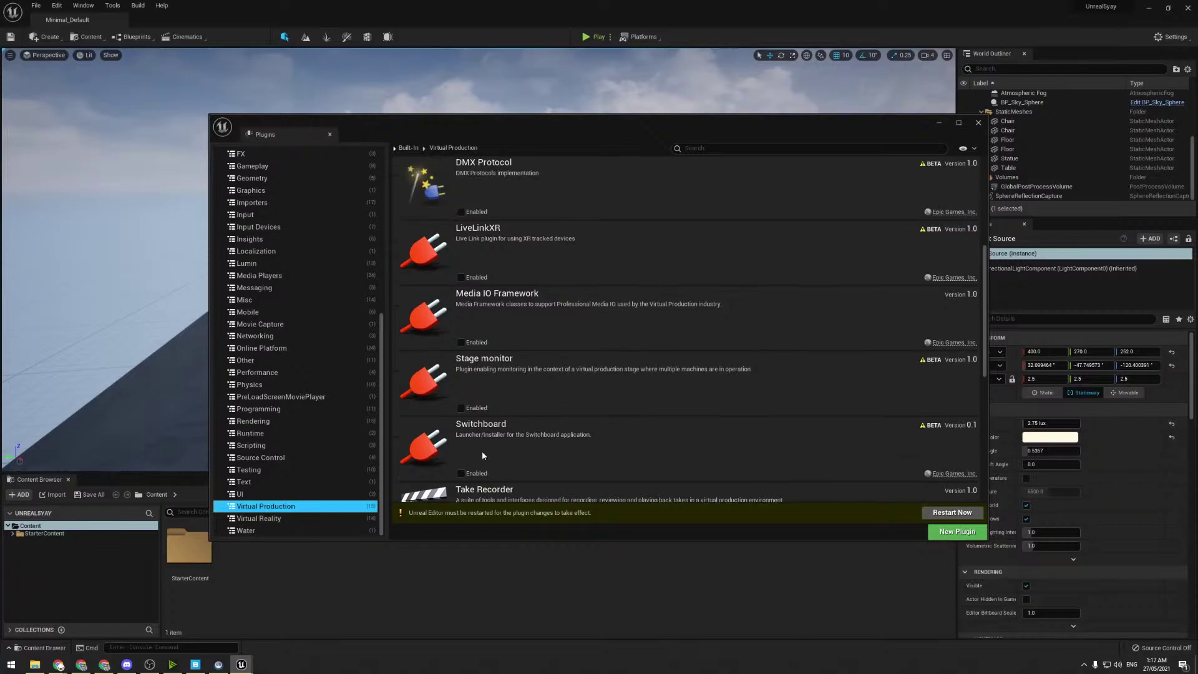
scroll(511, 436, "up", 1)
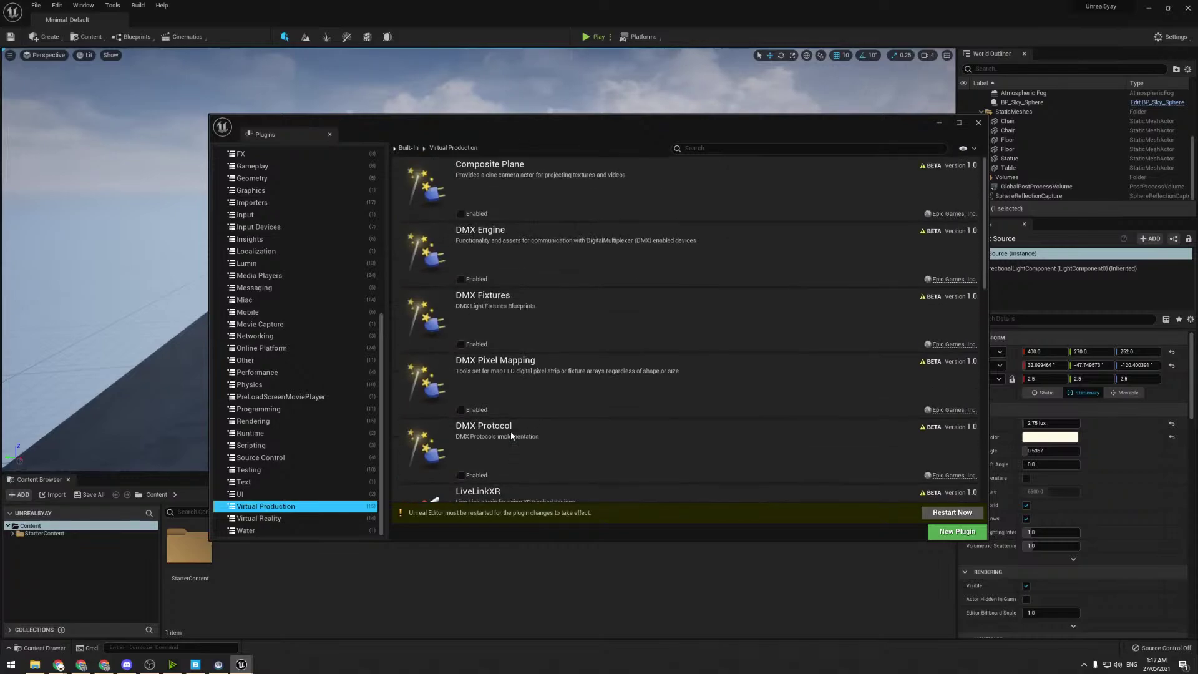
scroll(511, 436, "down", 8)
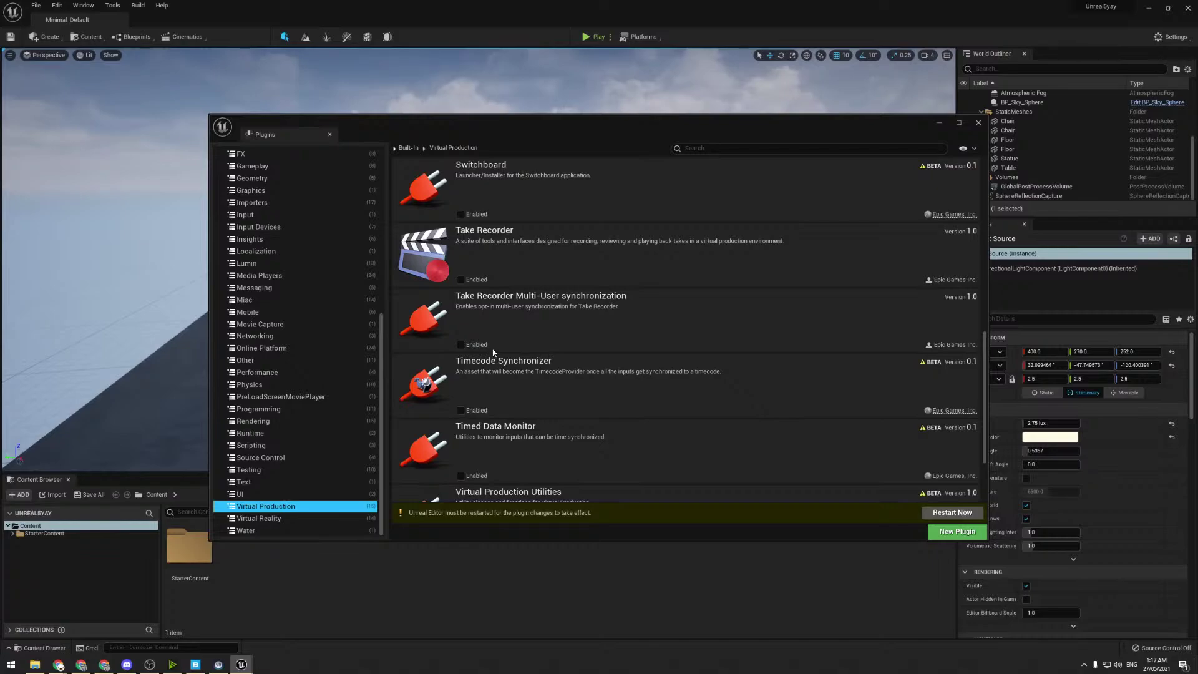
scroll(493, 352, "down", 2)
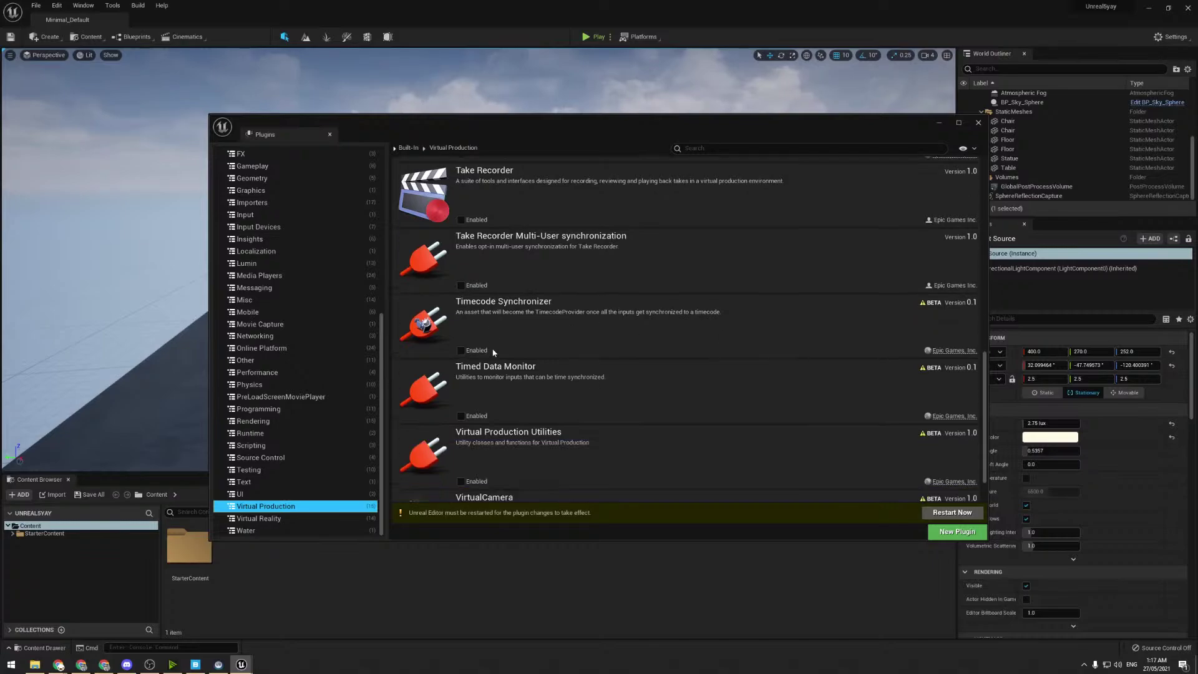
- Look through the built-in plugins in the Virtual Reality and Water categories
left_click(282, 519)
scroll(474, 306, "up", 10)
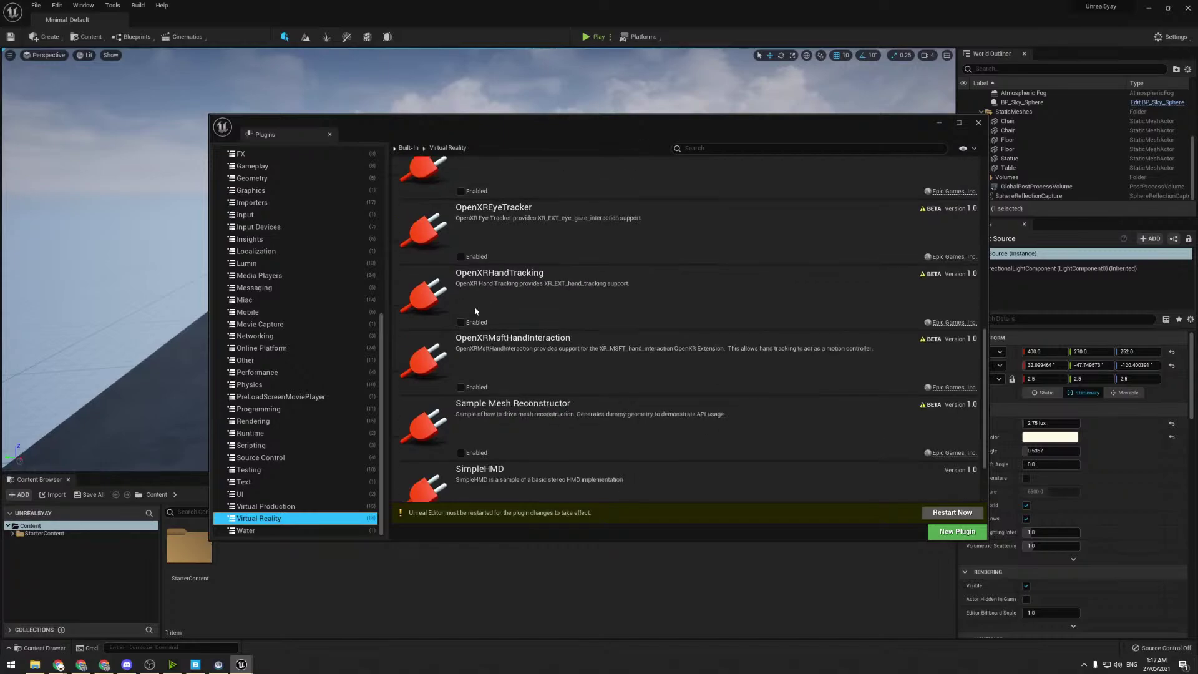
left_click(286, 532)
- Review the built-in plugins in the Blueprints, Build Distribution, Cameras, Content Browser and Performance categories
scroll(298, 463, "up", 3)
scroll(299, 463, "up", 5)
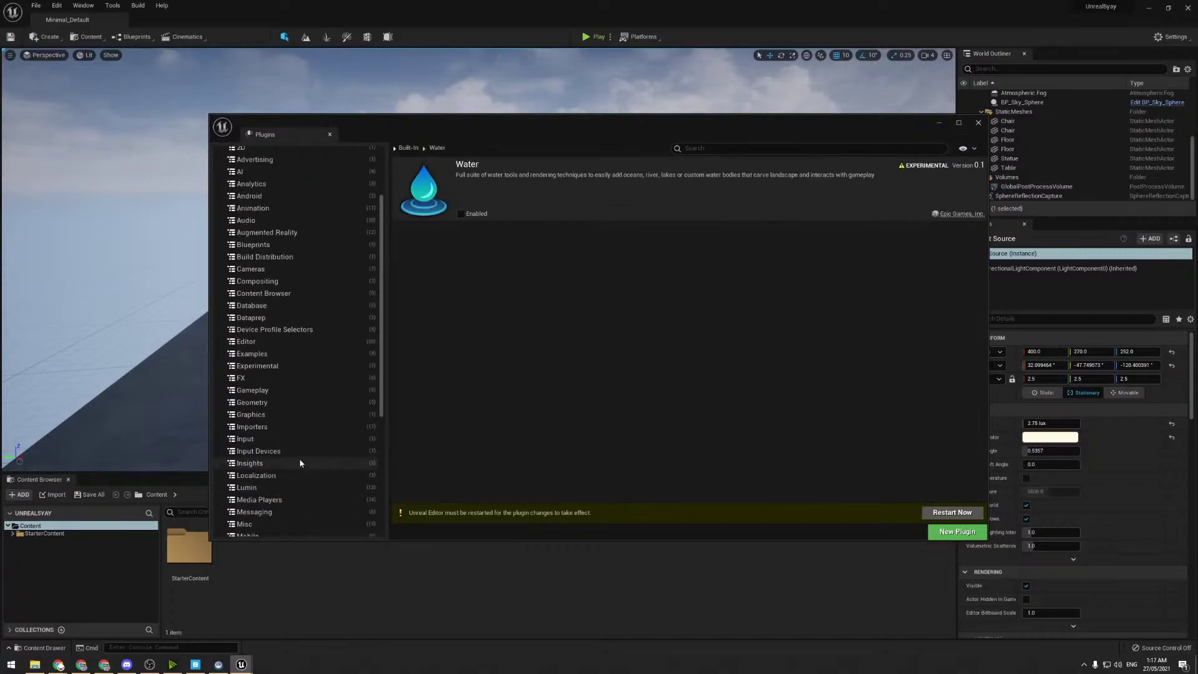
left_click(269, 337)
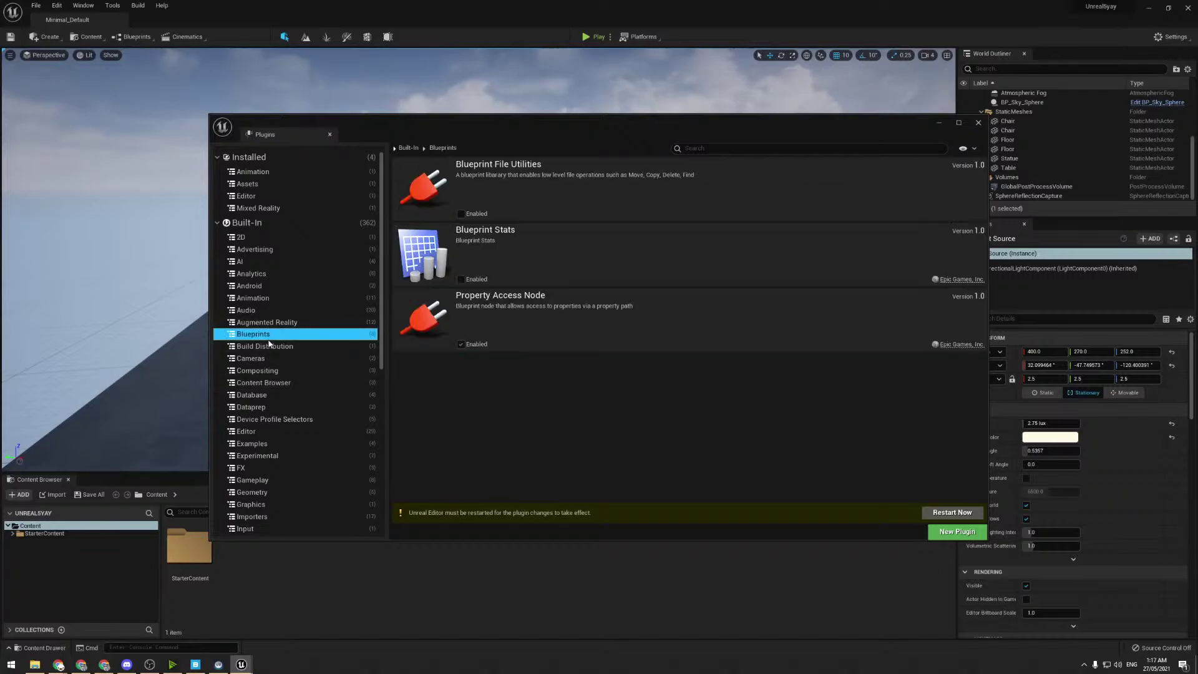
left_click(270, 347)
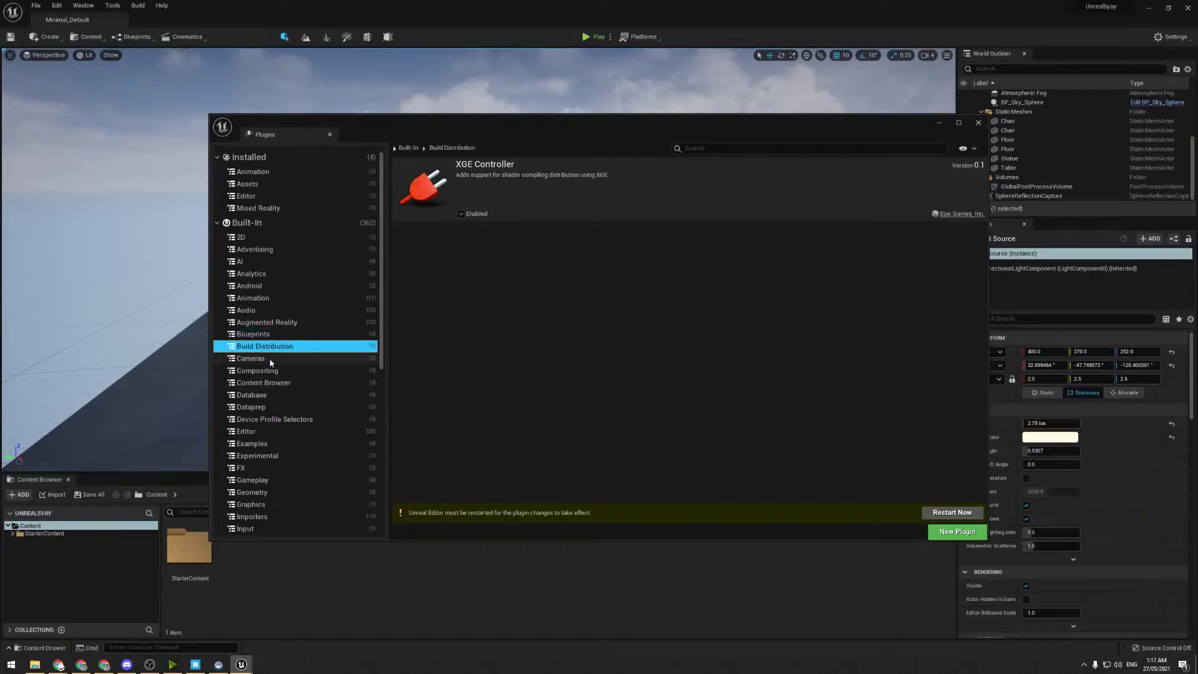
left_click(270, 360)
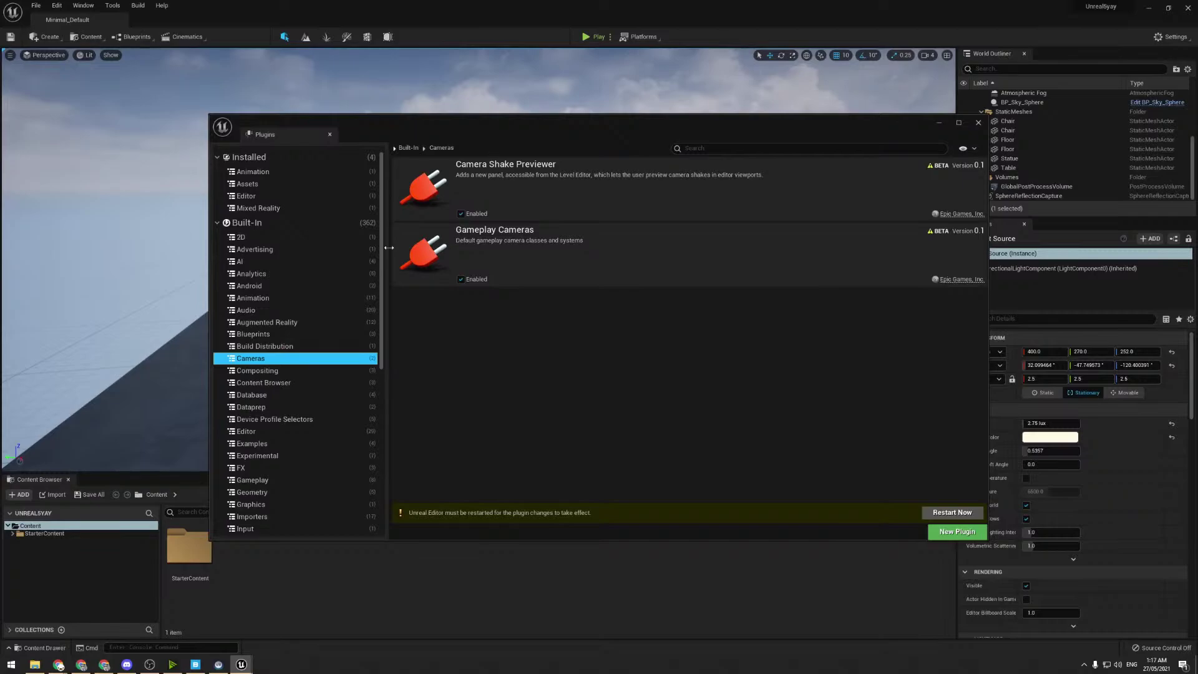
left_click(257, 382)
scroll(268, 319, "down", 8)
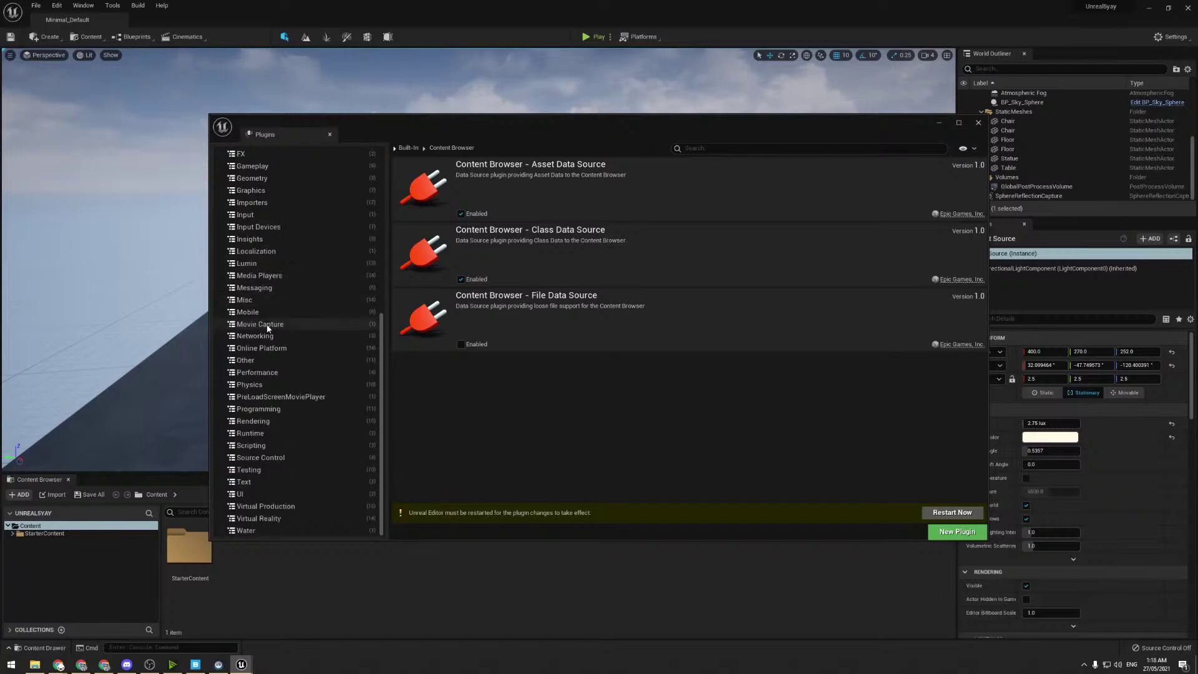
left_click(264, 372)
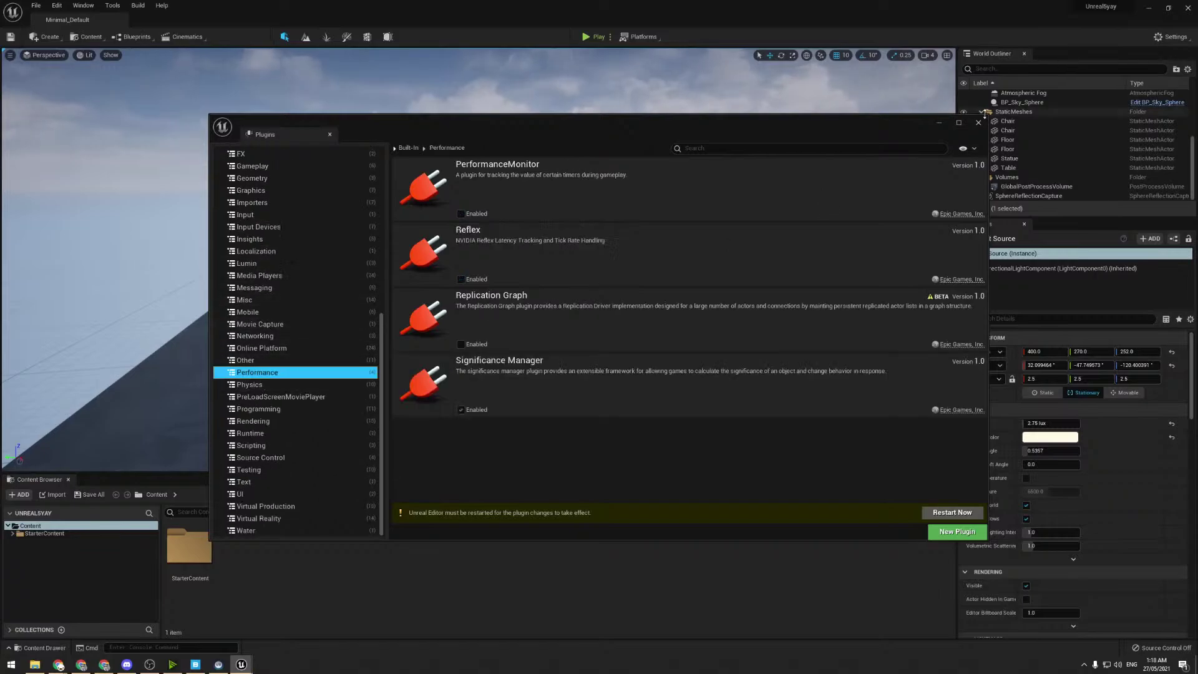
- Restart the editor to apply the plugin changes, and close the Plugins window to view the table and chairs scene
left_click(953, 513)
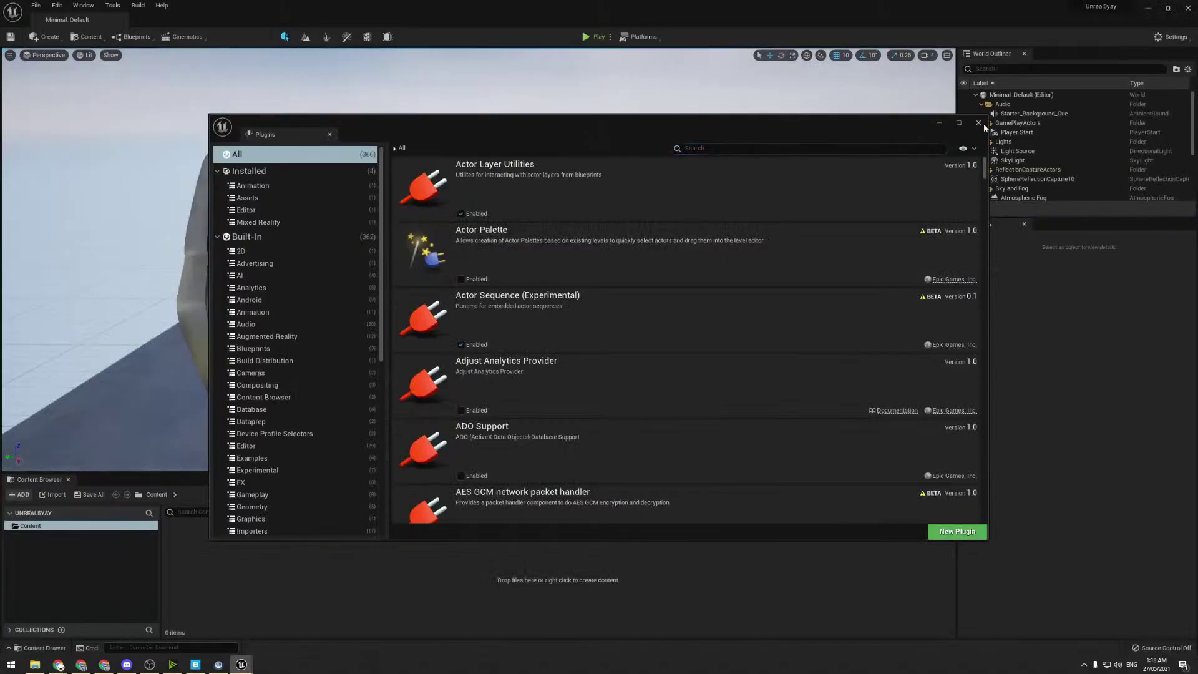
left_click(978, 122)
mouse_move(479, 259)
right_mouse_down()
mouse_move(517, 253)
mouse_move(562, 267)
mouse_move(491, 259)
right_mouse_up()
key("w")
key("e")
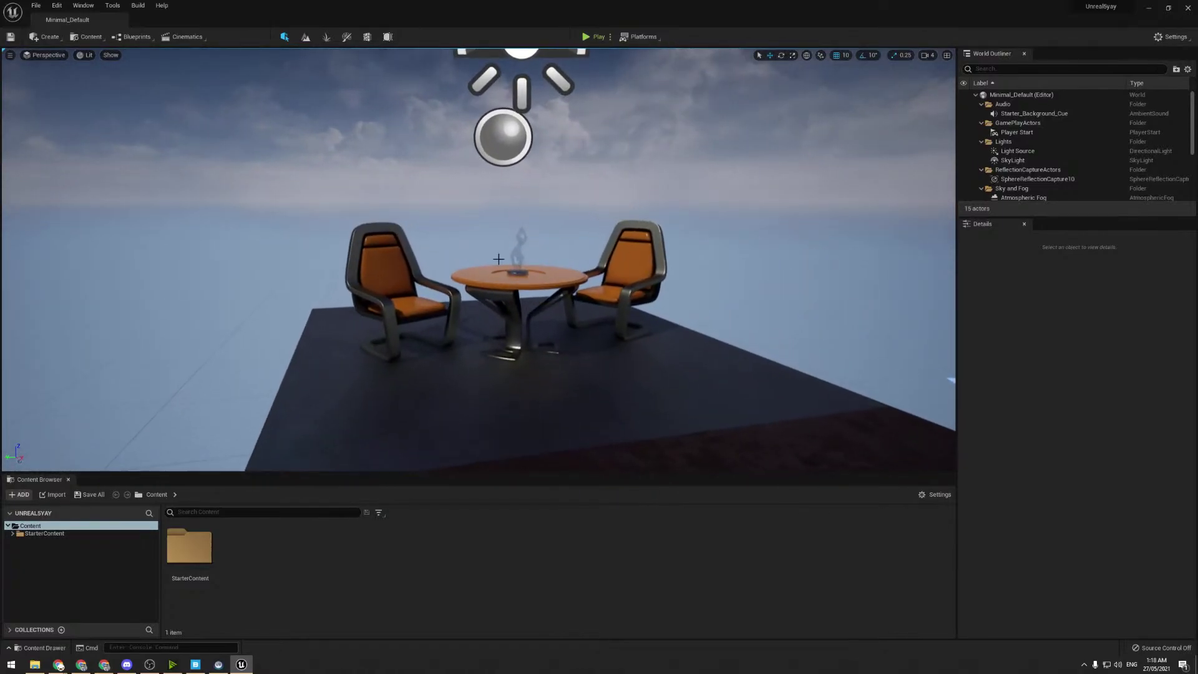
- Open the Project Settings and look over the Asset Manager, Network and Physics pages
left_click(1175, 37)
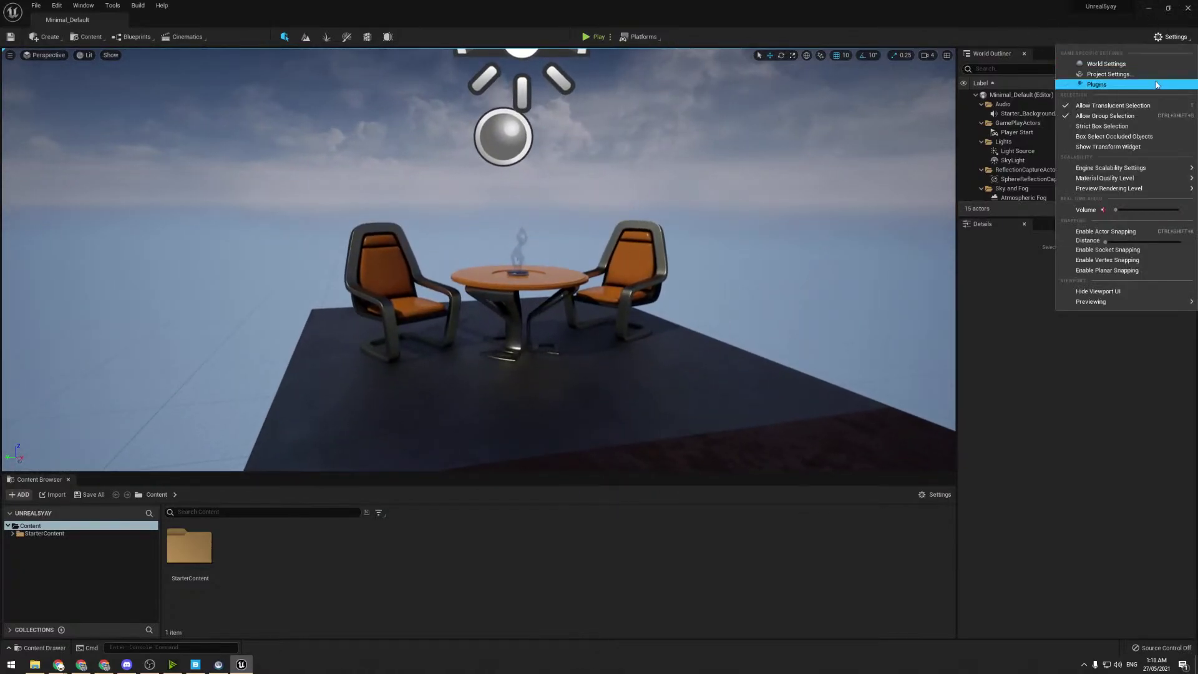
left_click(1137, 81)
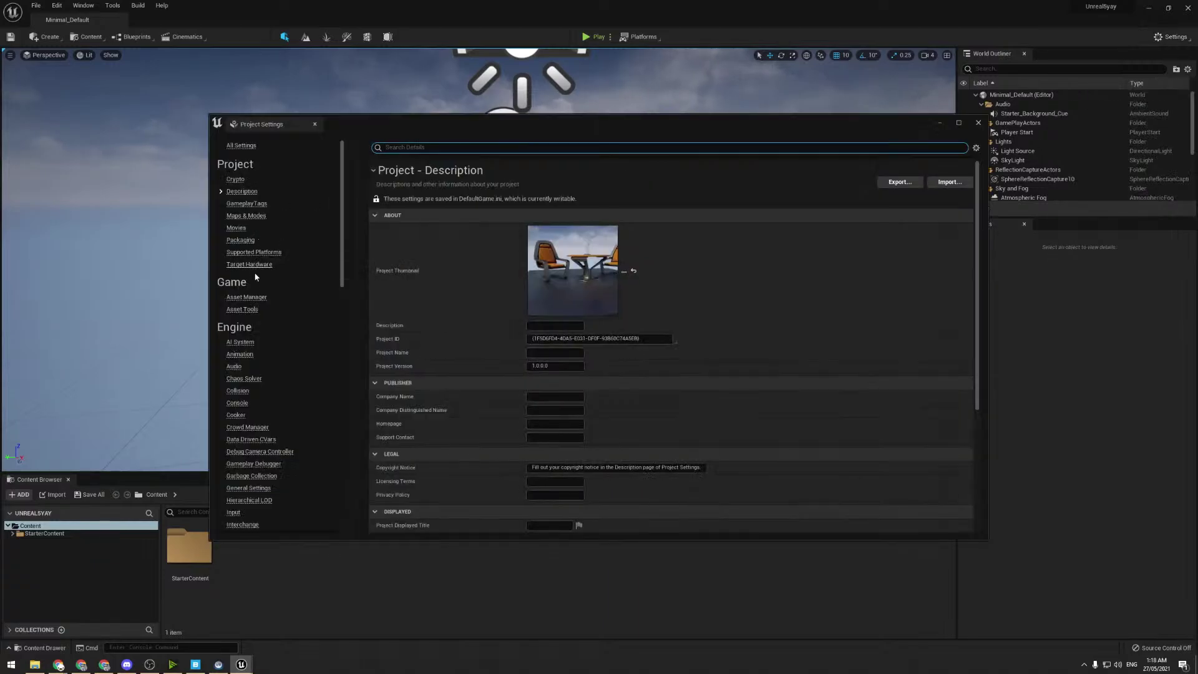
left_click(248, 298)
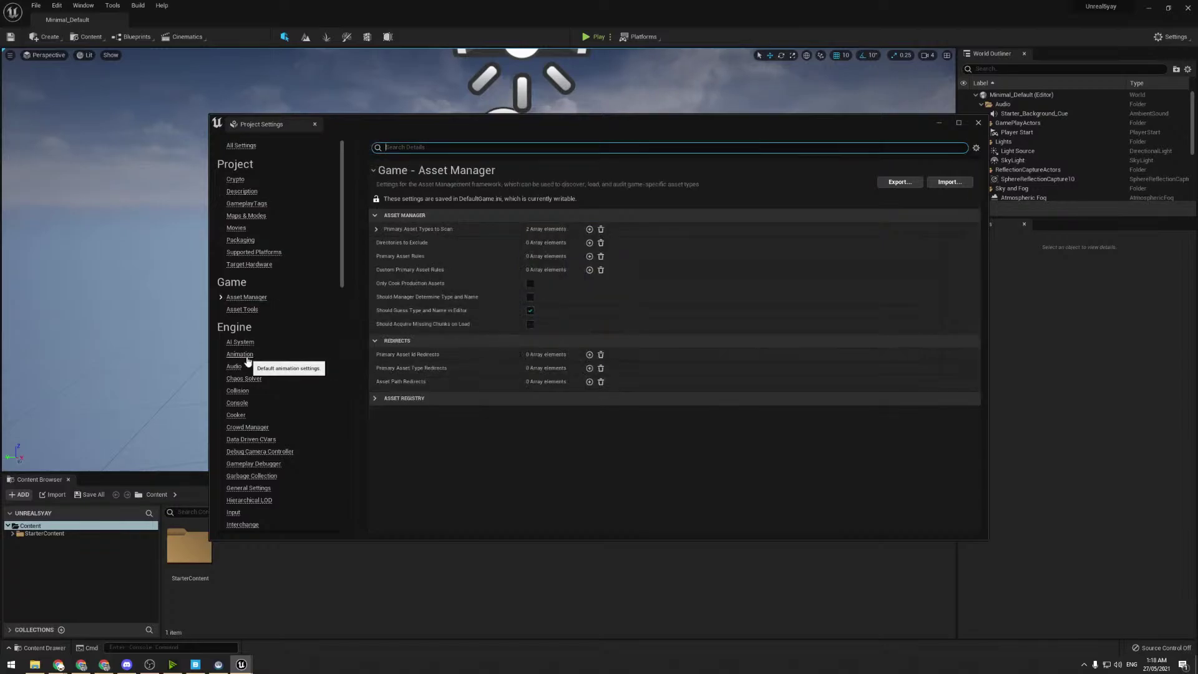
scroll(246, 417, "down", 2)
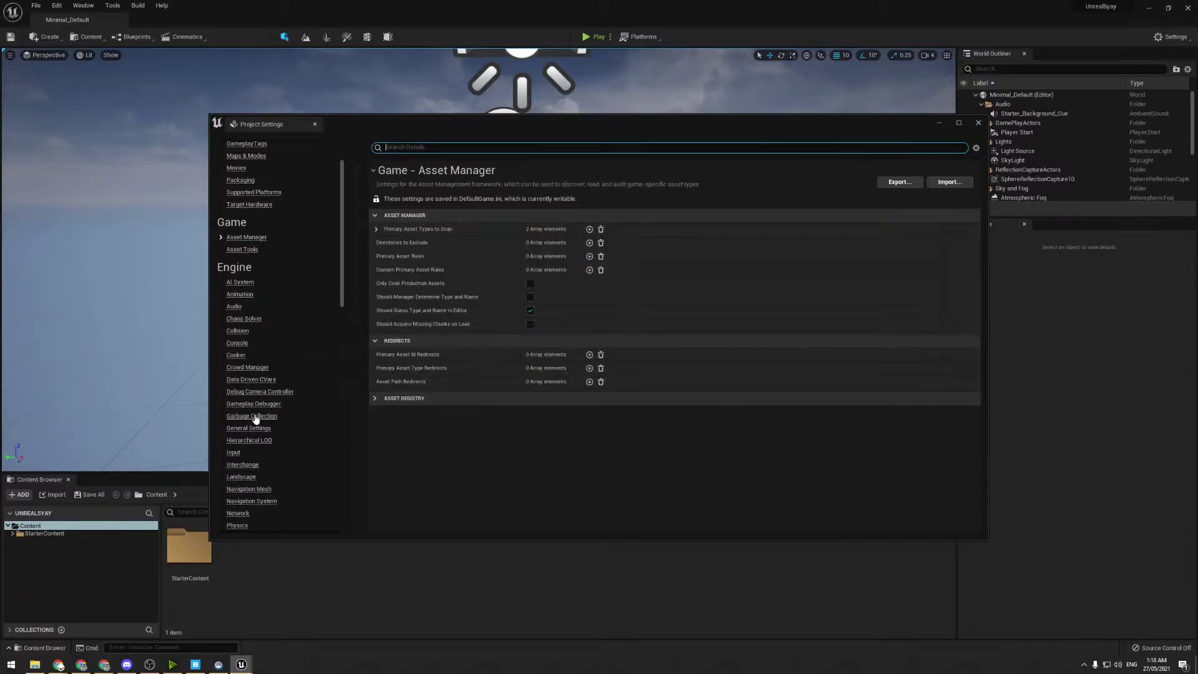
scroll(243, 458, "down", 3)
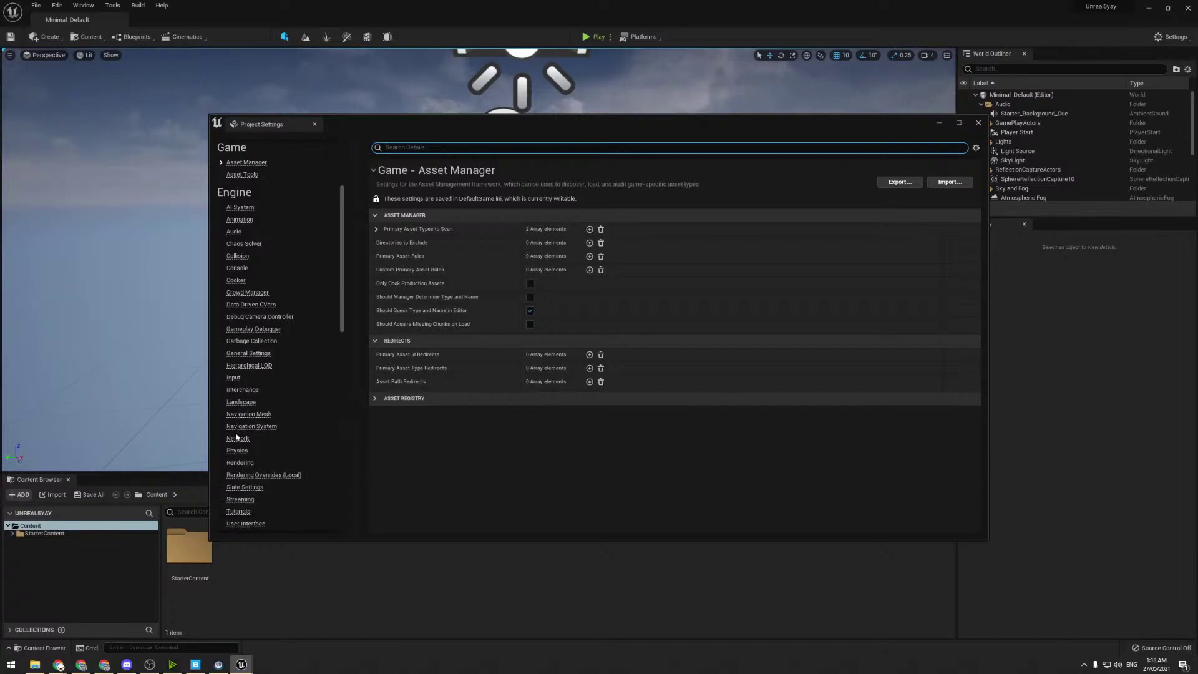
left_click(237, 439)
left_click(237, 450)
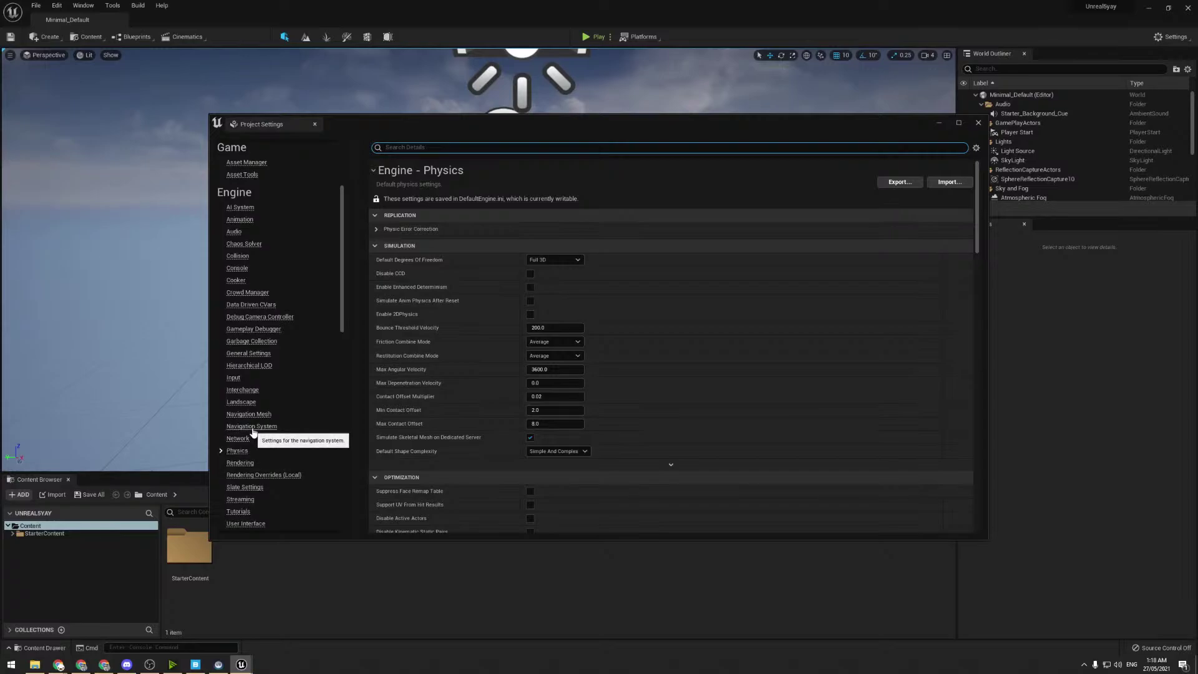
- Open the engine's Rendering settings and look over the mobile, materials, culling and texture options
scroll(253, 434, "down", 1)
left_click(240, 433)
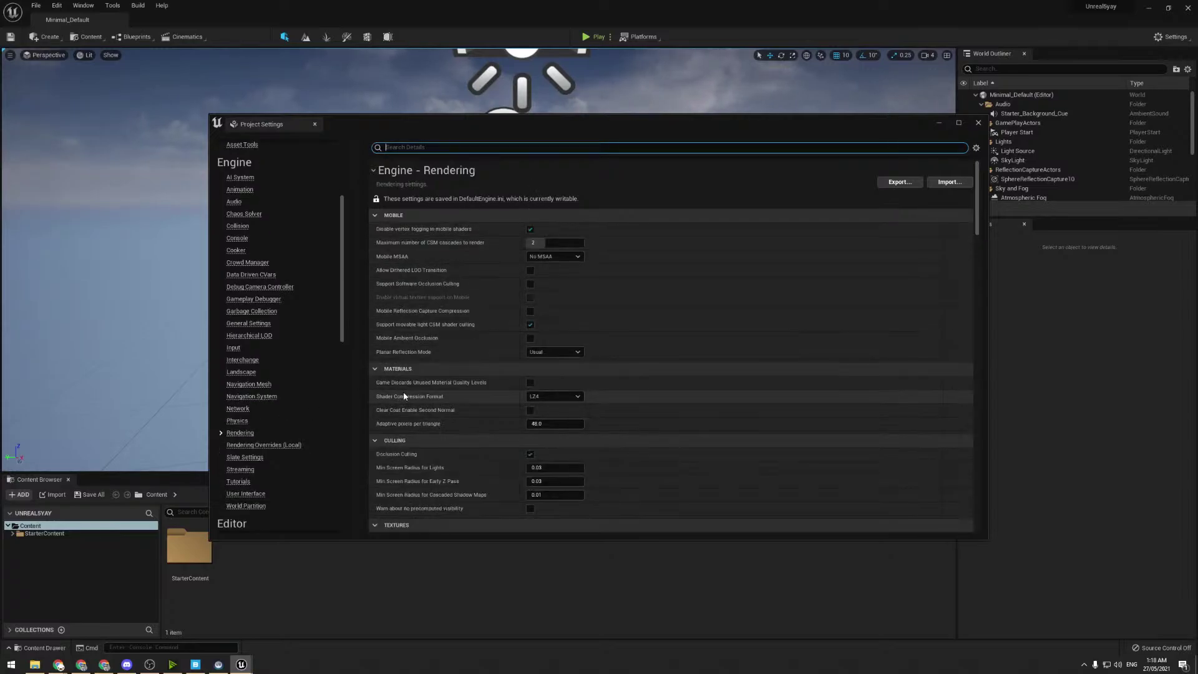
scroll(415, 393, "down", 5)
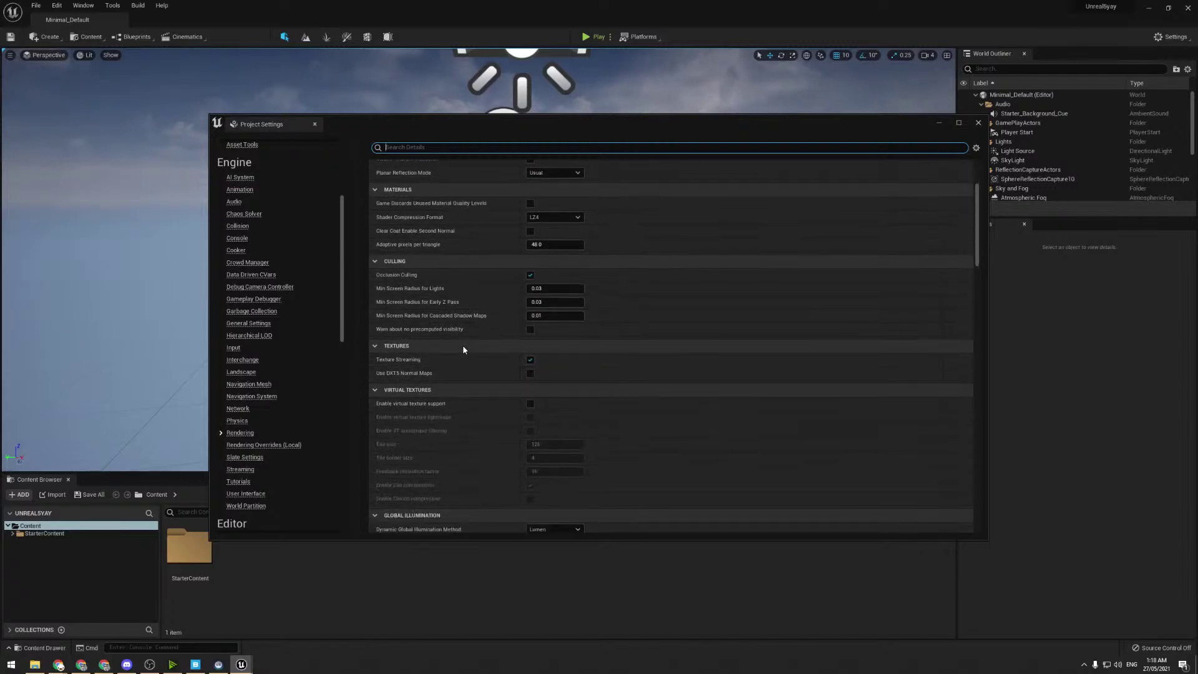
scroll(462, 344, "down", 4)
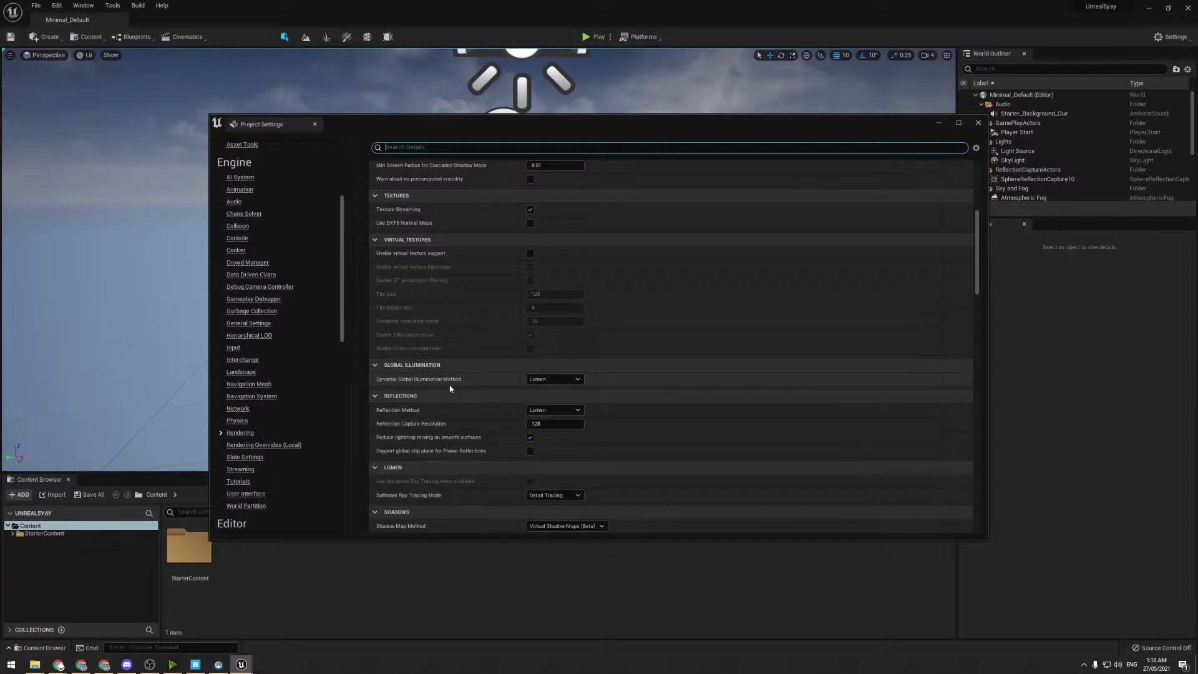
- Examine the available choices for the Dynamic Global Illumination Method and the Reflection Method, keeping Lumen for both
left_click(564, 379)
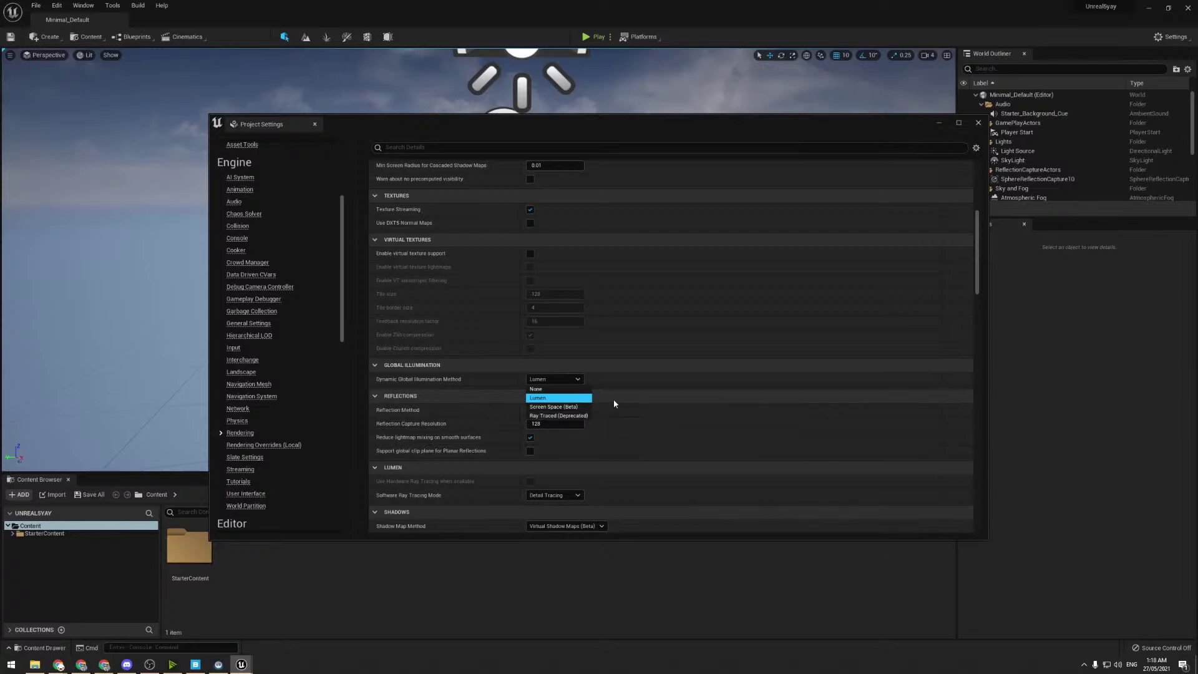
left_click(623, 379)
scroll(578, 409, "down", 1)
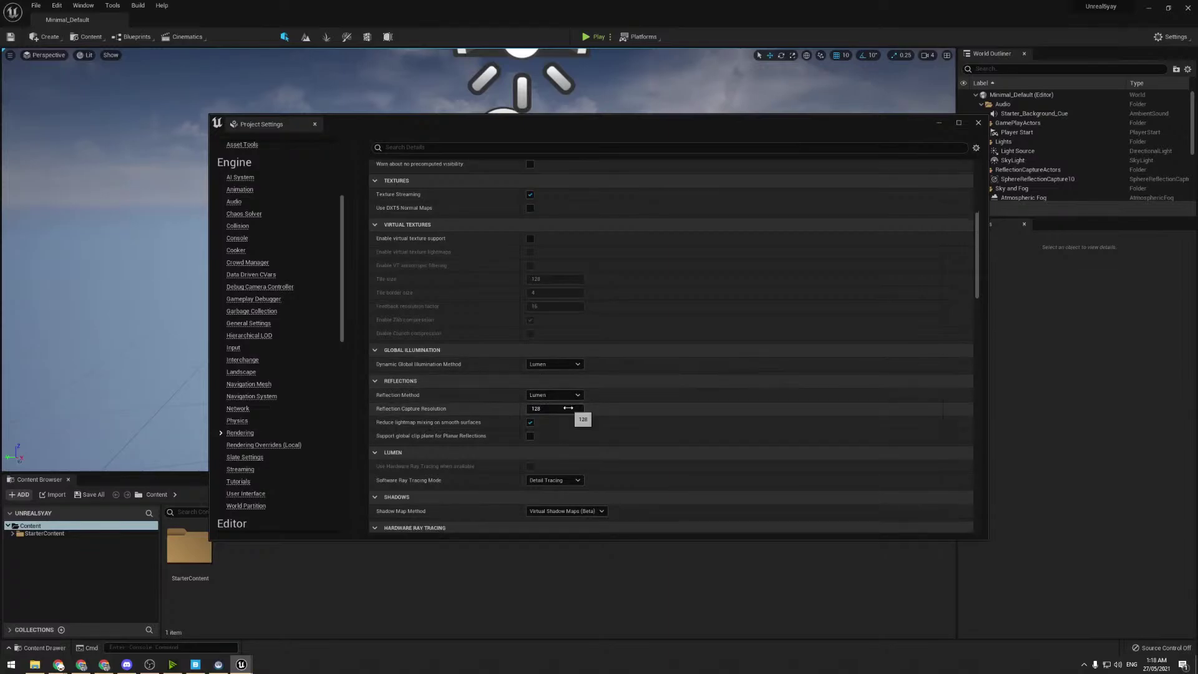
left_click(570, 394)
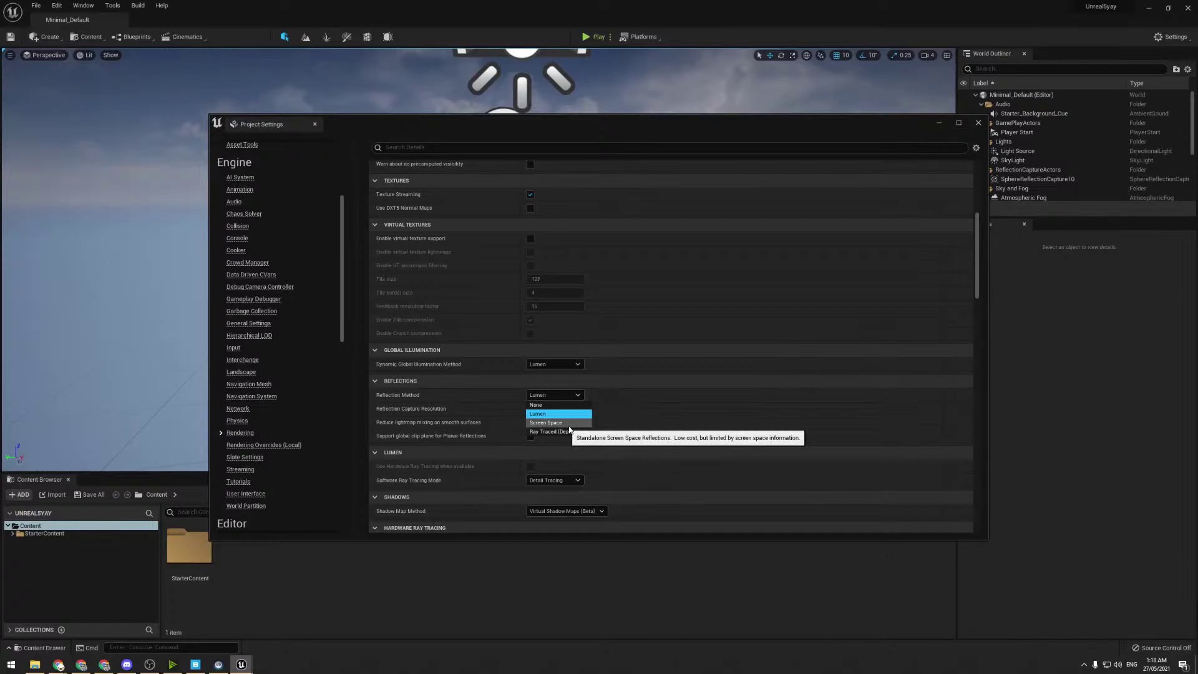
left_click(641, 375)
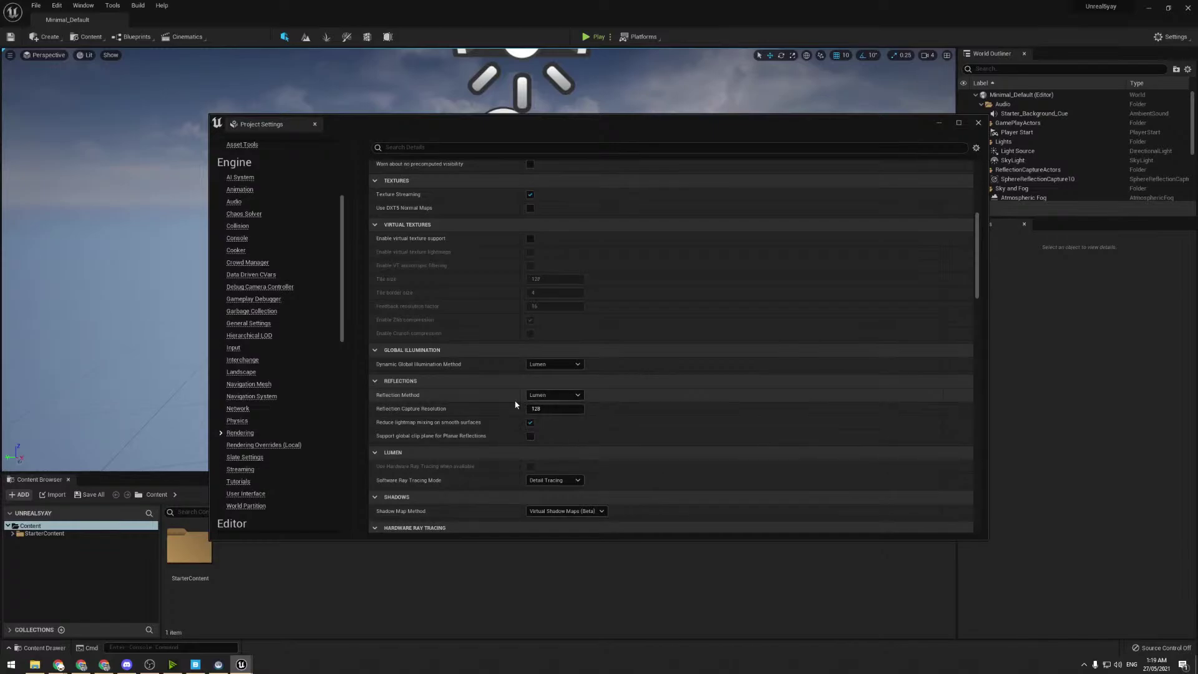
- Compare the Software Ray Tracing Mode choices for Lumen, keeping Detail Tracing
scroll(428, 413, "down", 3)
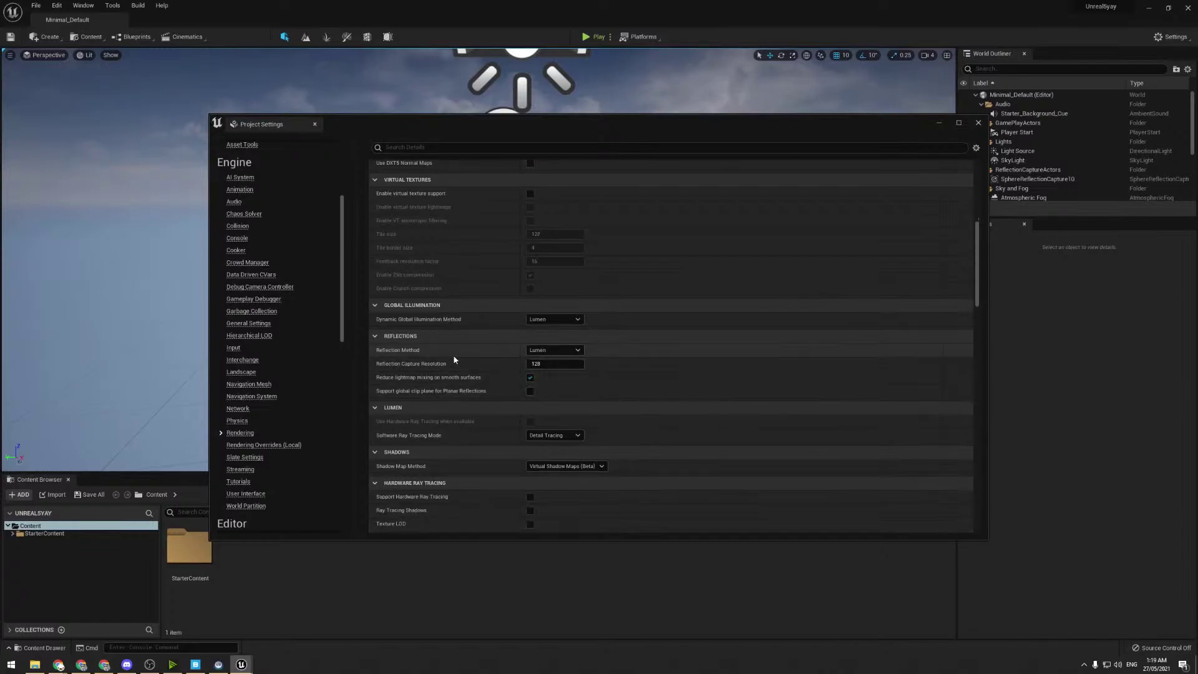
scroll(443, 403, "down", 2)
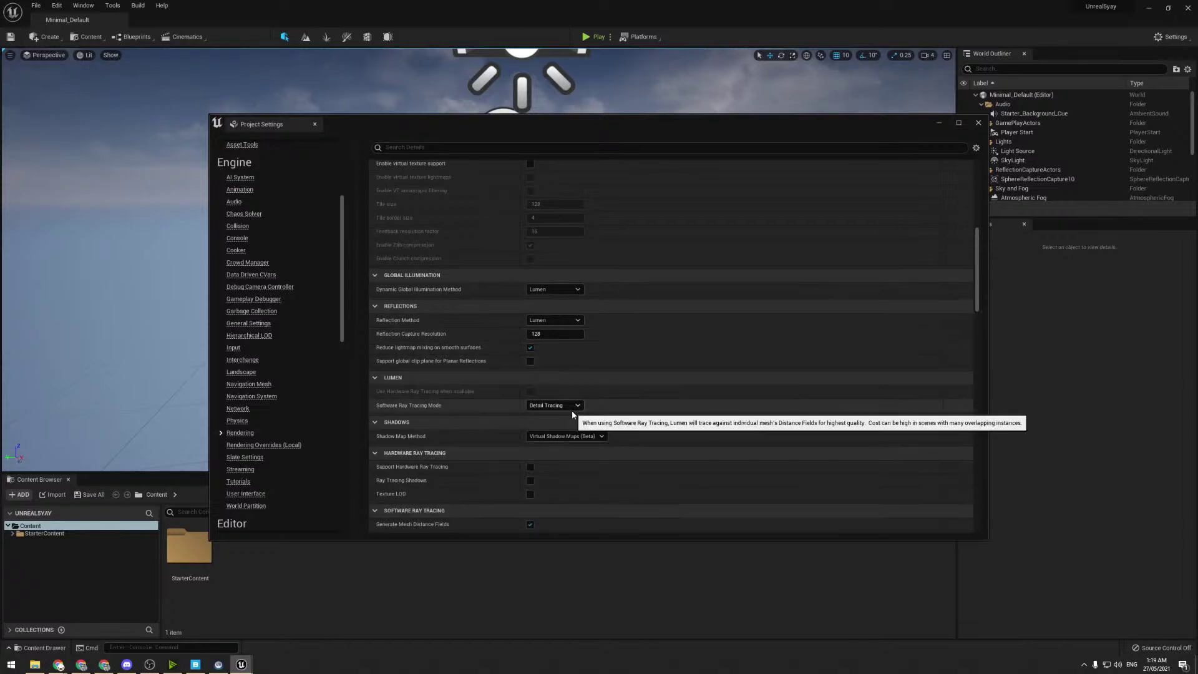
left_click(550, 406)
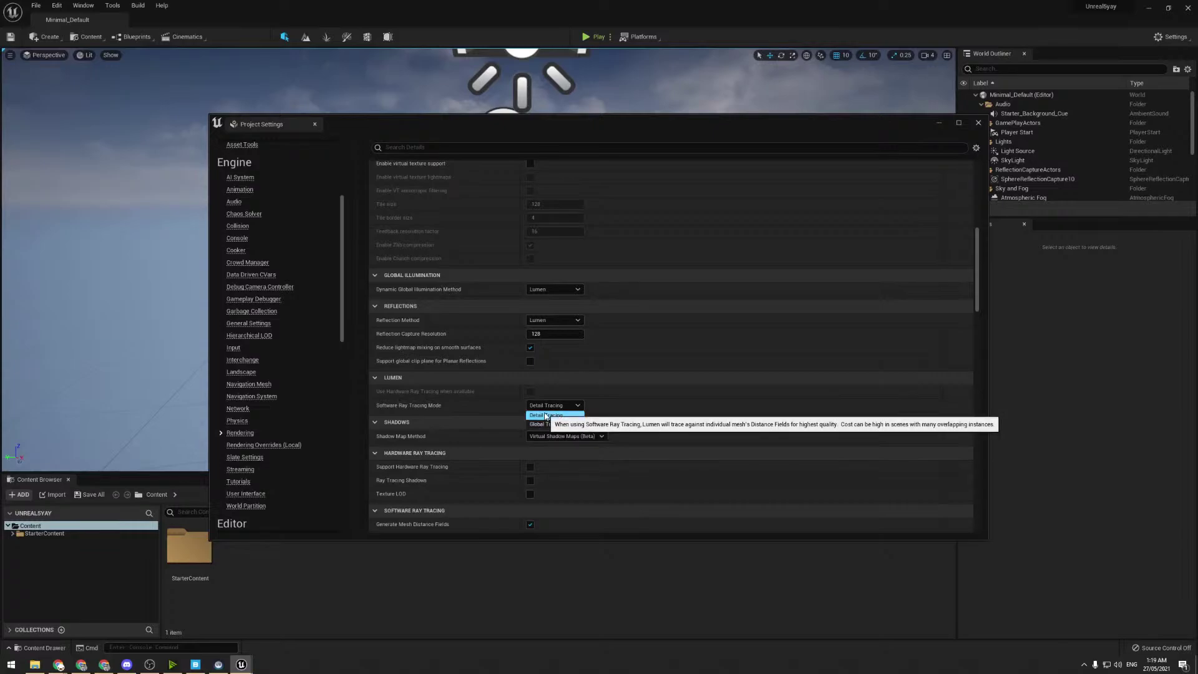
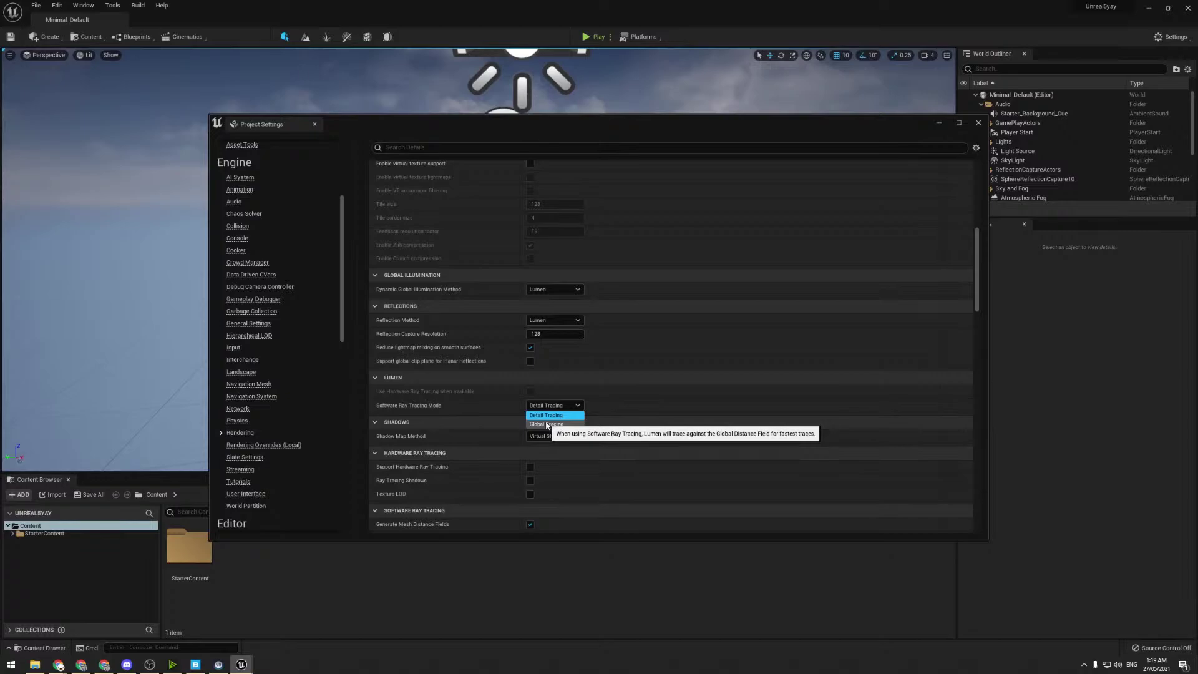
left_click(594, 387)
- Check the Shadow Map Method choices, keeping Virtual Shadow Maps (Beta)
scroll(428, 432, "down", 2)
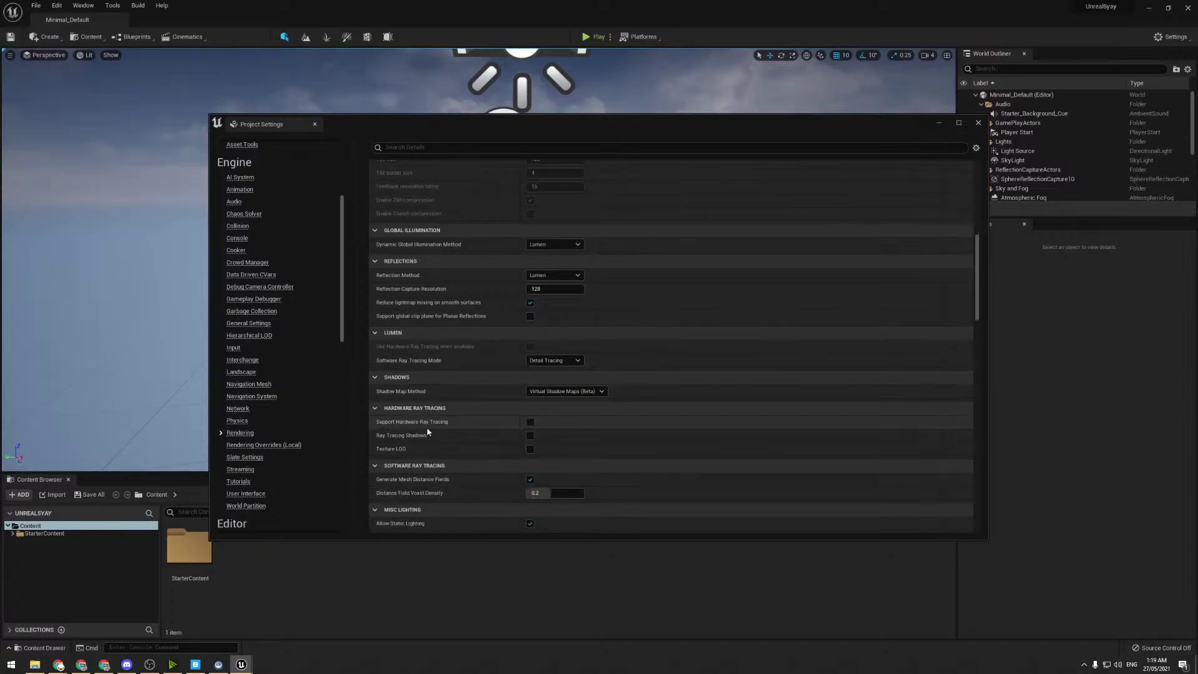
left_click(549, 393)
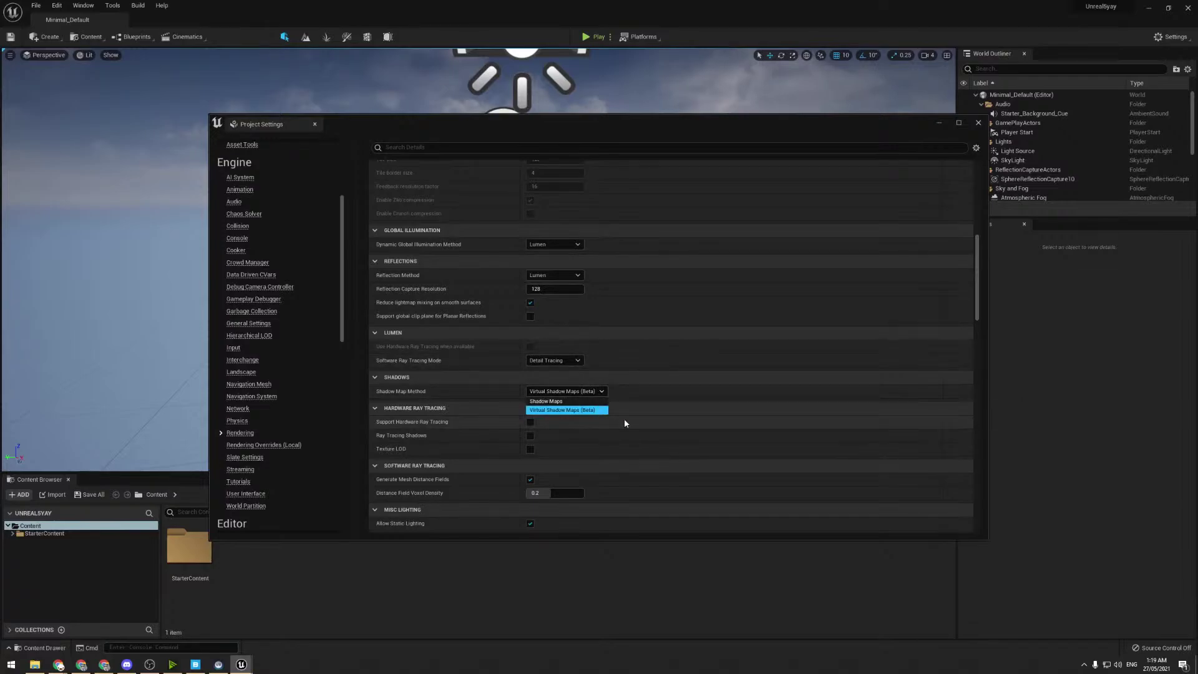
left_click(701, 409)
left_click(462, 409)
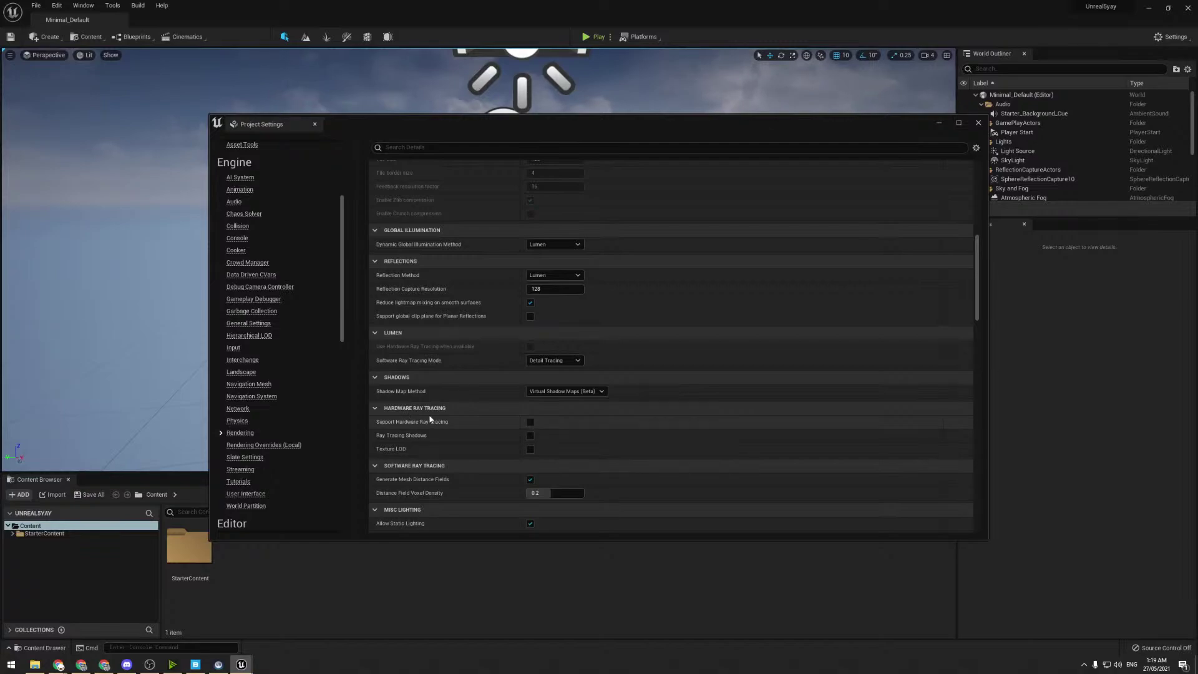
- Review the hardware and software ray tracing, misc lighting, forward renderer and translucency options in the Rendering settings
scroll(449, 400, "down", 2)
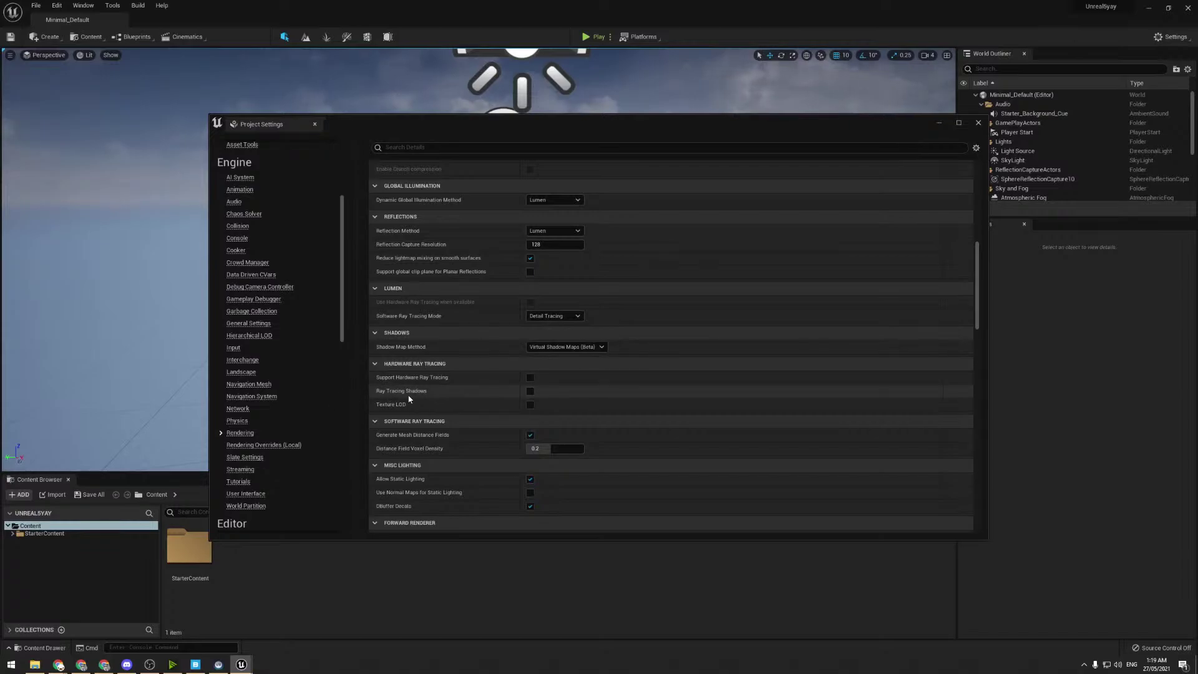
scroll(408, 399, "down", 2)
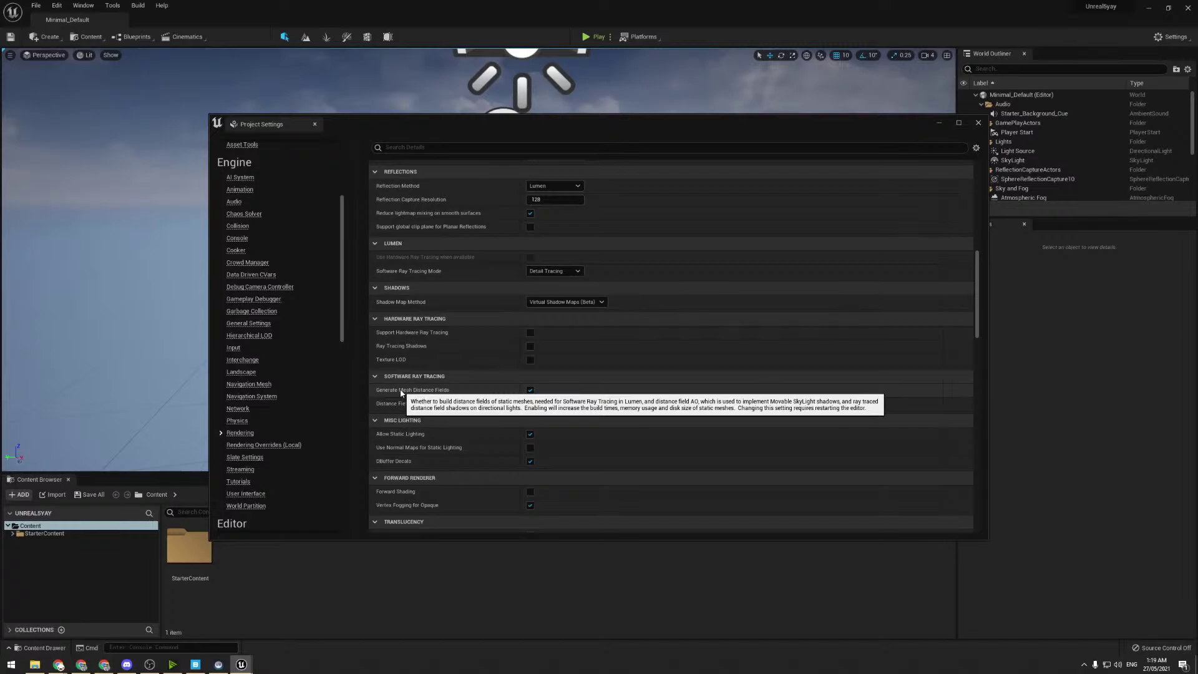
scroll(509, 395, "down", 3)
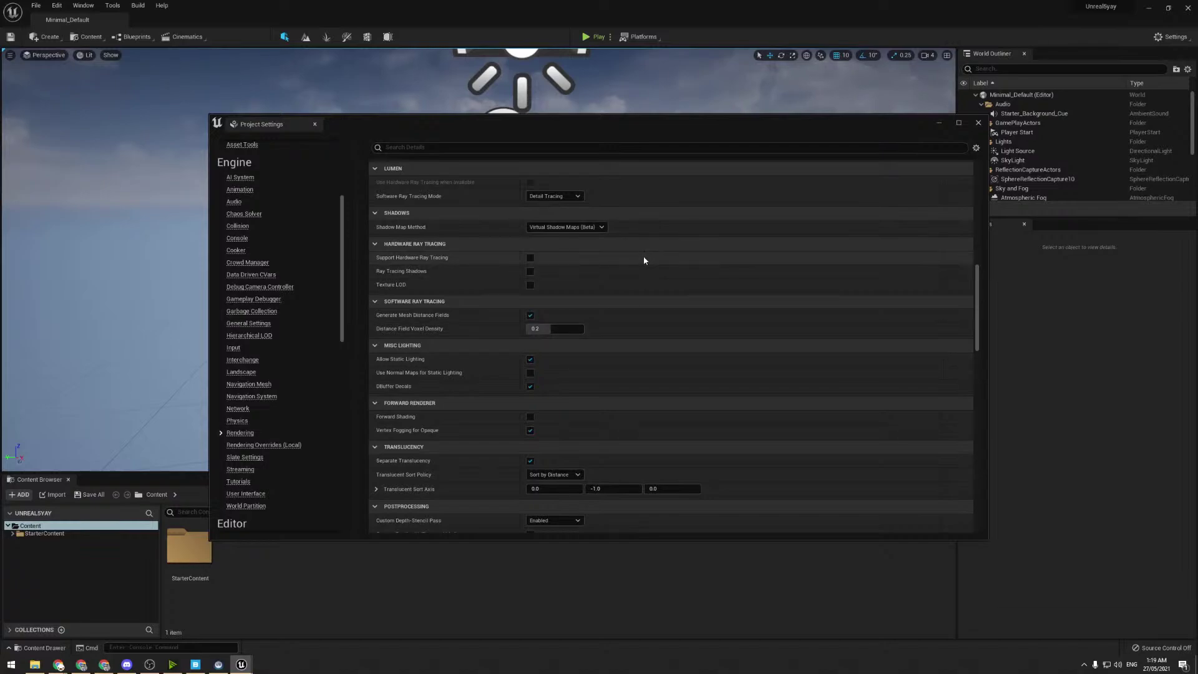
scroll(441, 416, "down", 2)
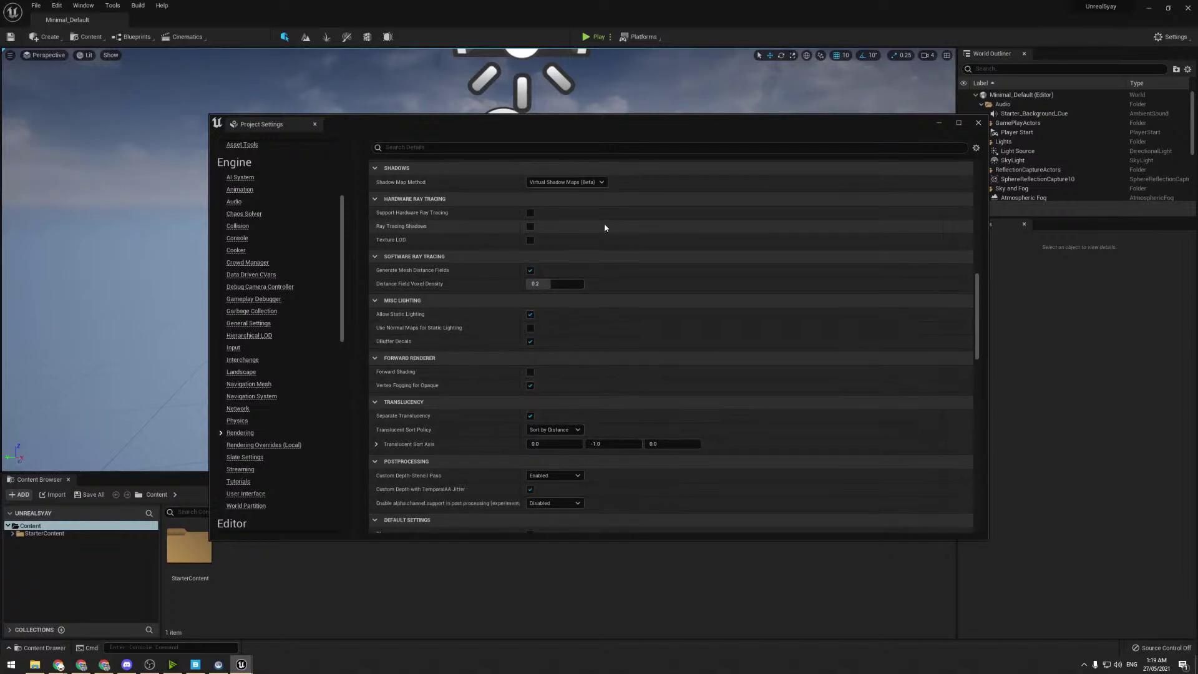
scroll(603, 225, "down", 3)
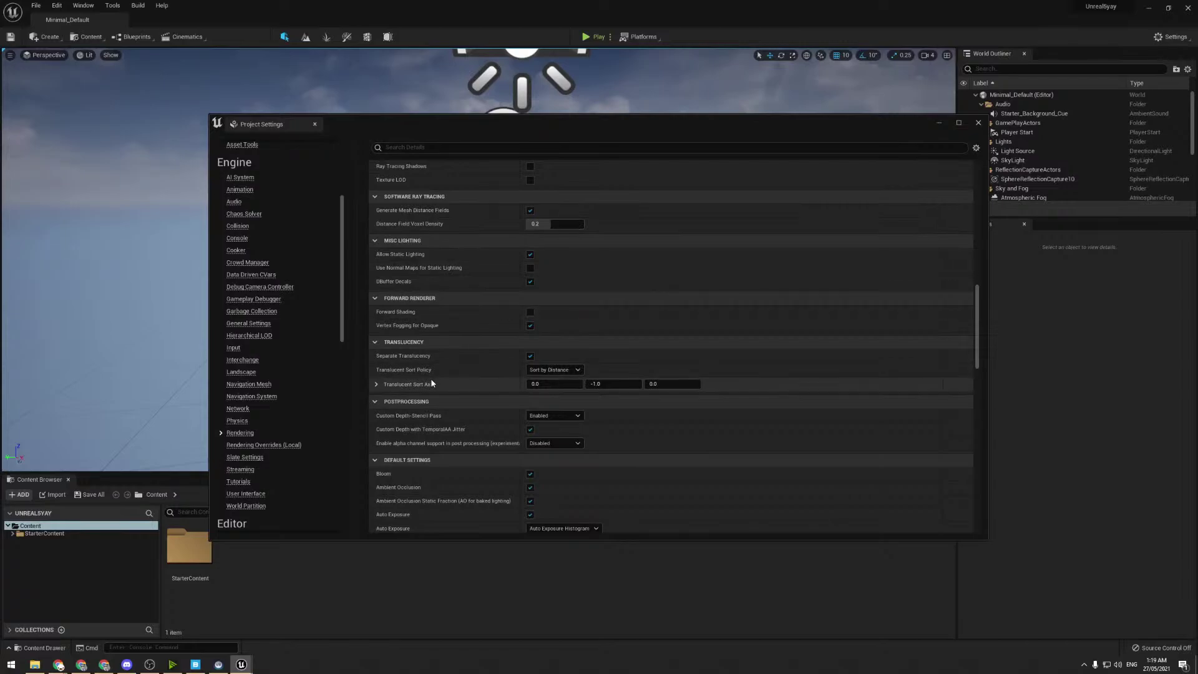
scroll(430, 382, "down", 1)
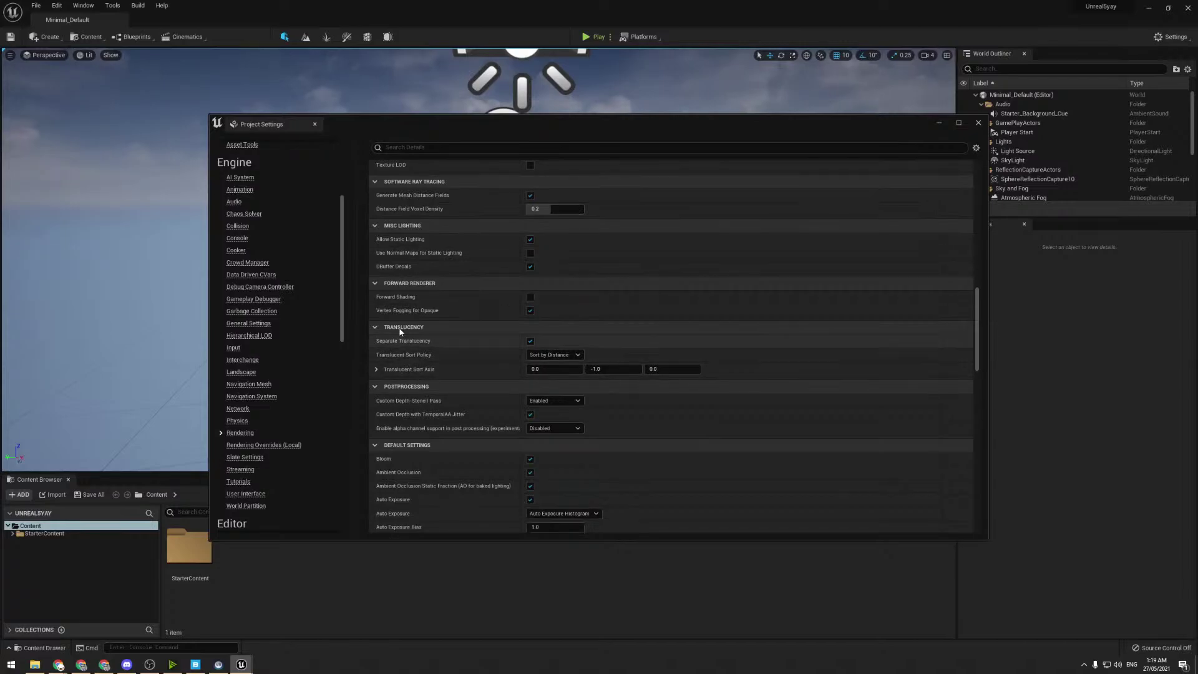
mouse_move(399, 342)
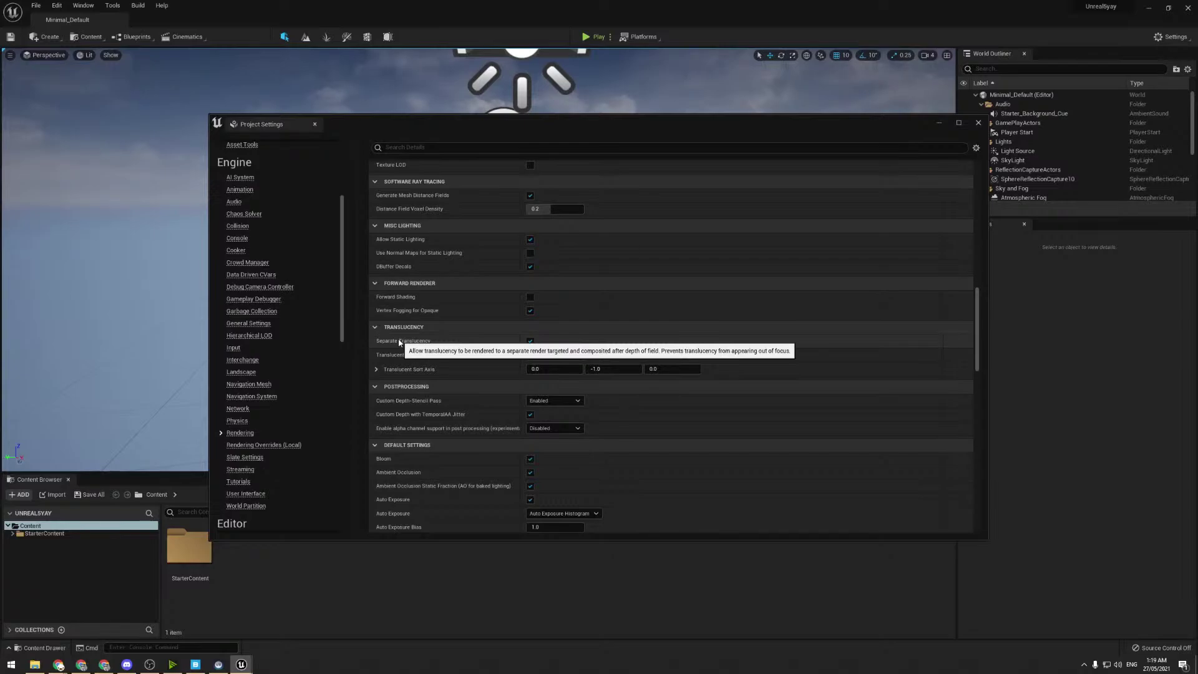
- Look over the remaining Rendering settings, from postprocessing, default settings and optimizations through VR and experimental to shader permutation reduction
scroll(403, 337, "down", 12)
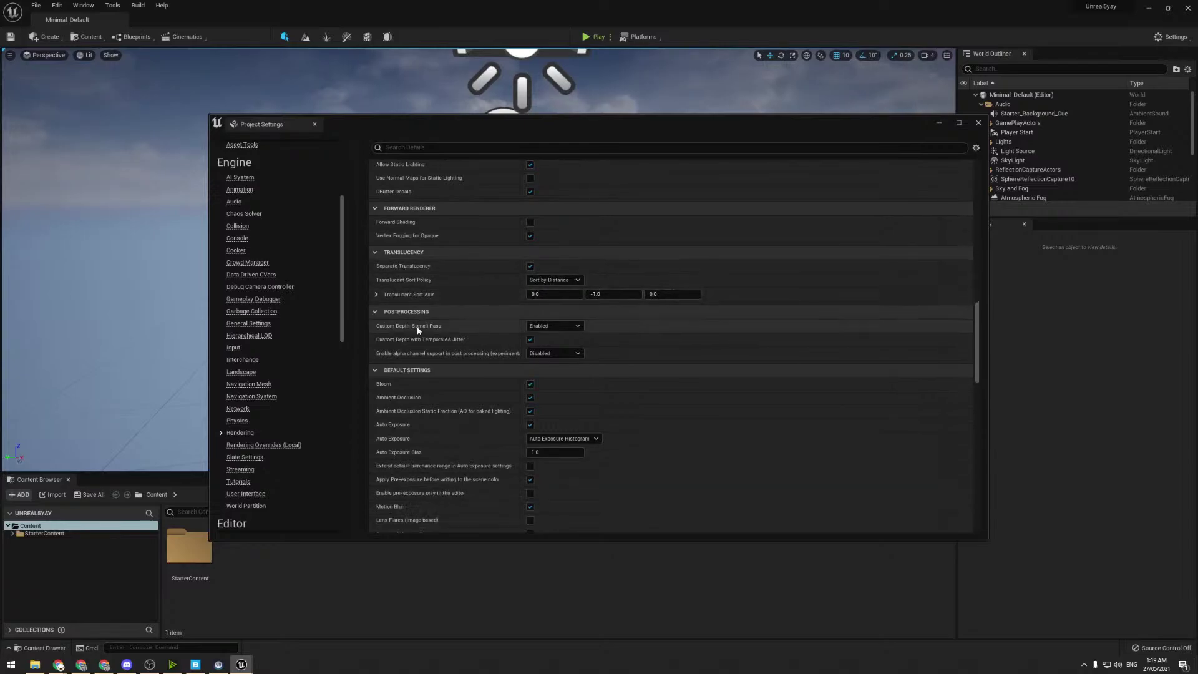
scroll(404, 333, "down", 4)
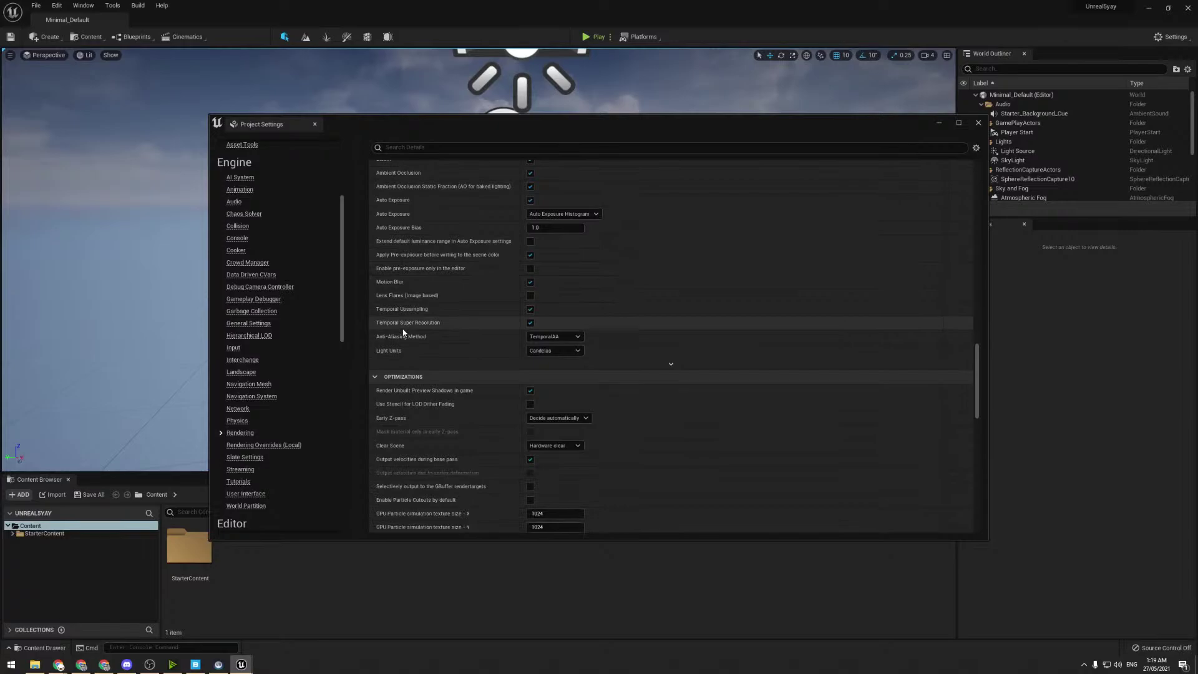
scroll(403, 332, "down", 6)
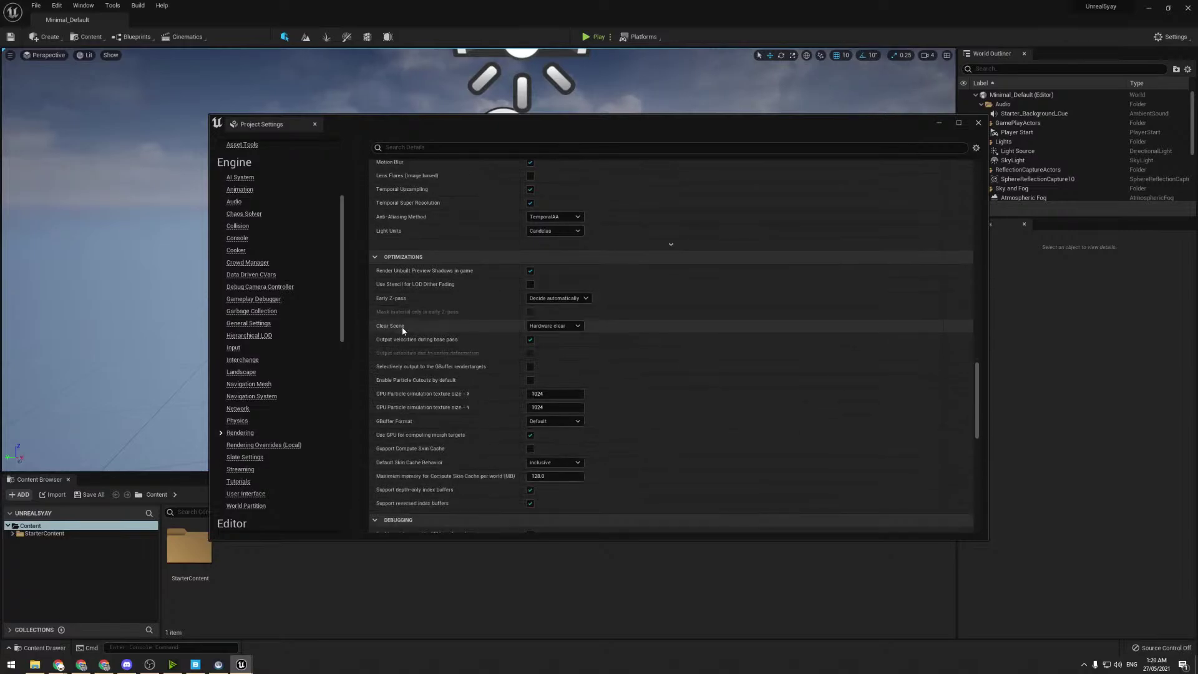
scroll(403, 331, "down", 6)
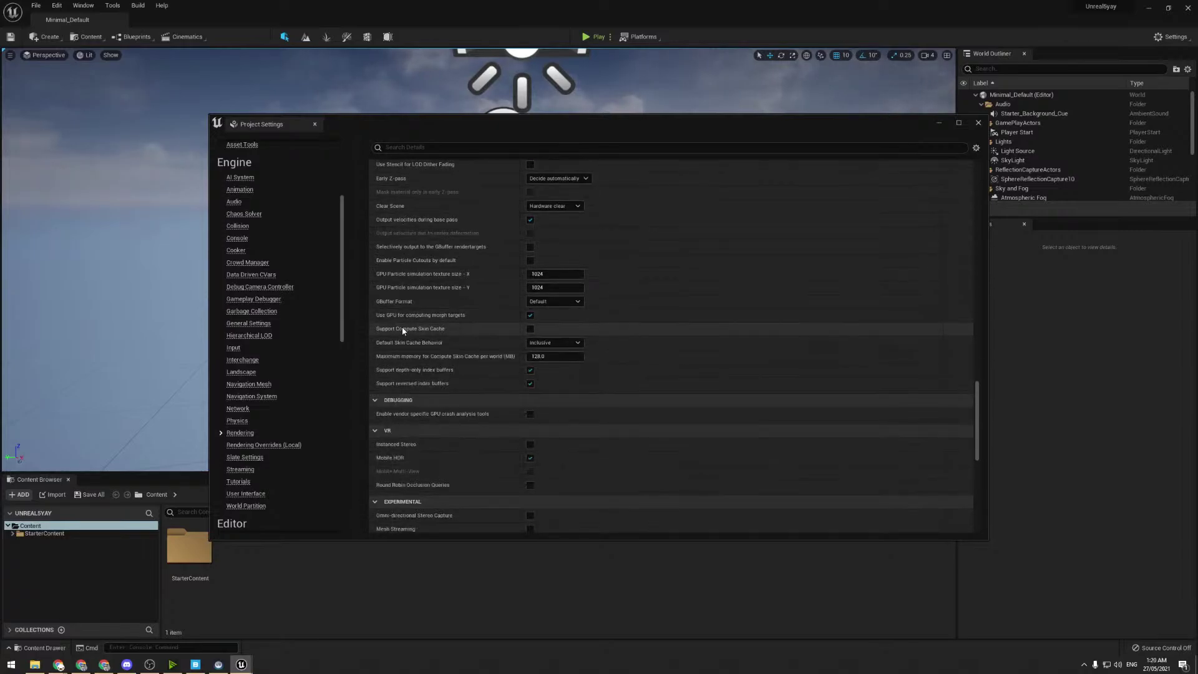
scroll(403, 331, "down", 4)
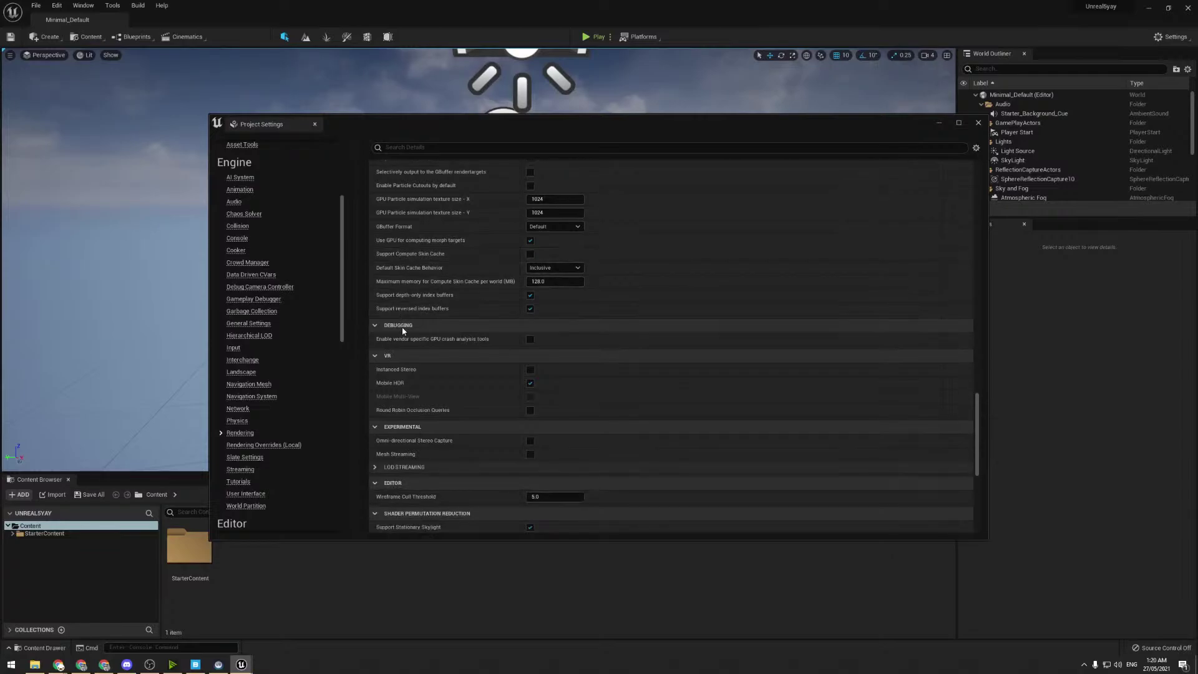
scroll(402, 331, "down", 4)
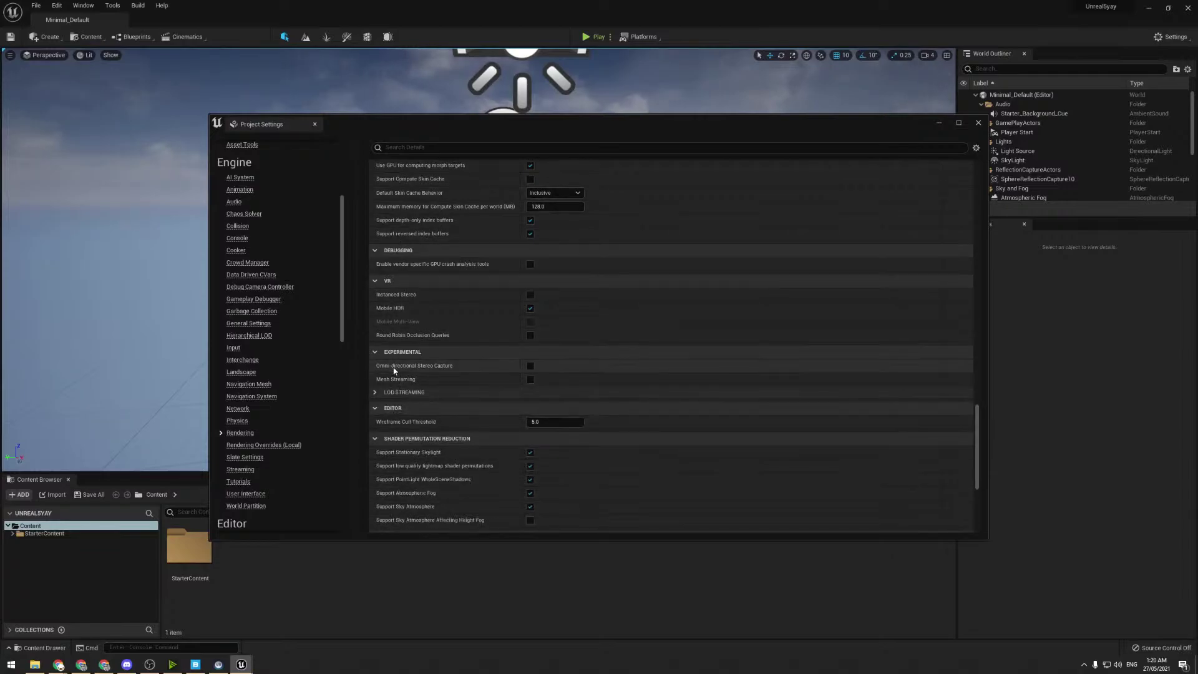
scroll(400, 368, "down", 7)
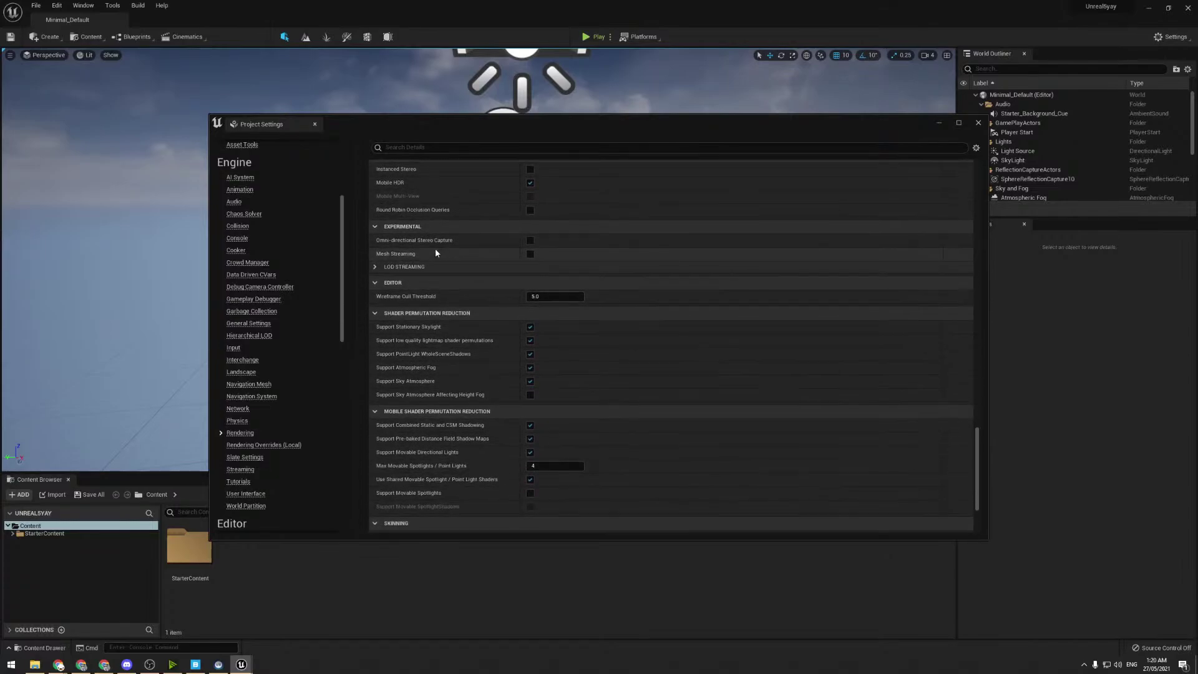
scroll(435, 252, "down", 9)
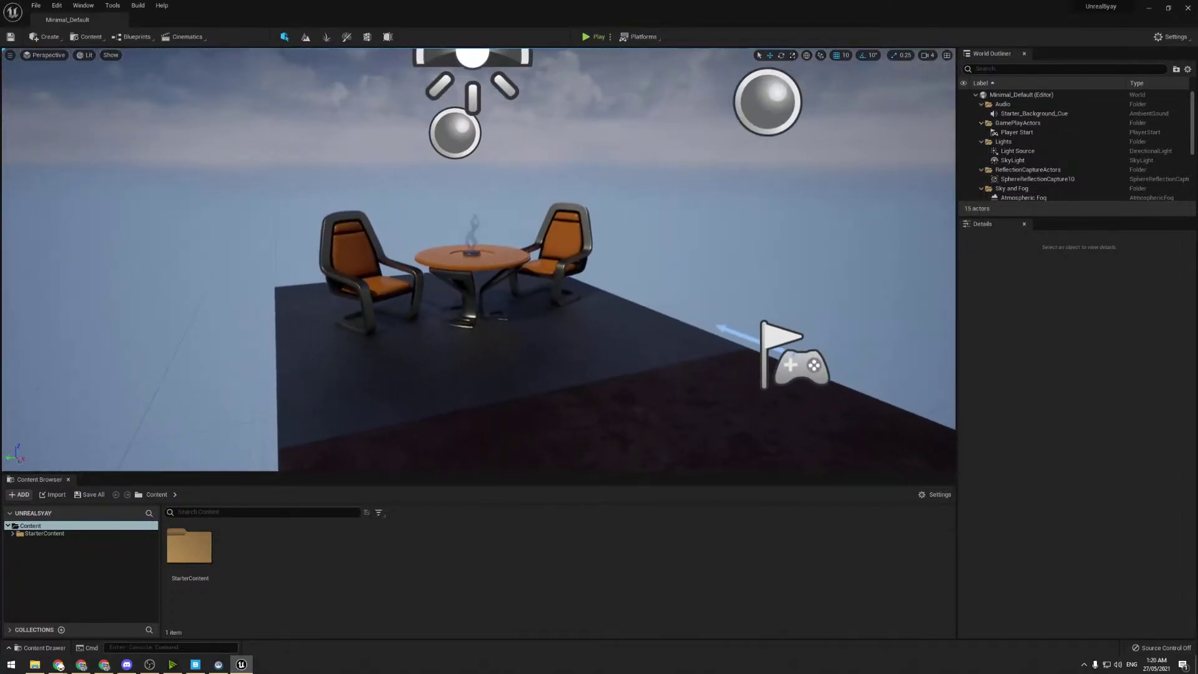
- Create a new level from the Empty Level template
left_click(36, 5)
left_click(69, 38)
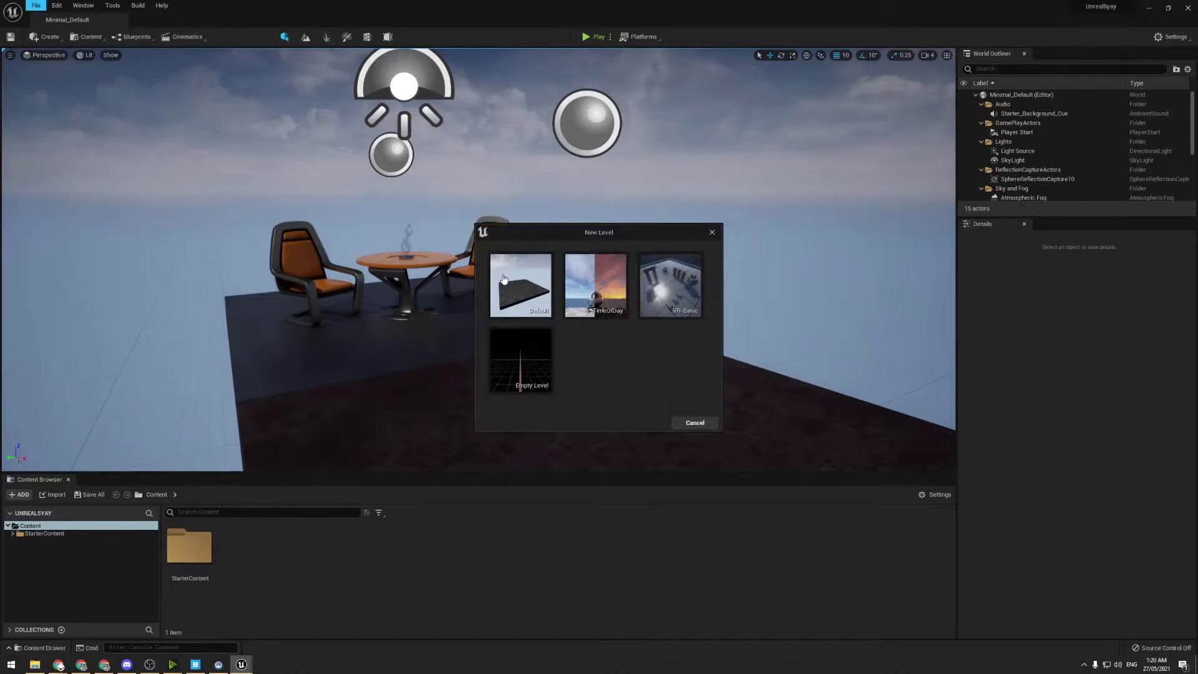
left_click(526, 384)
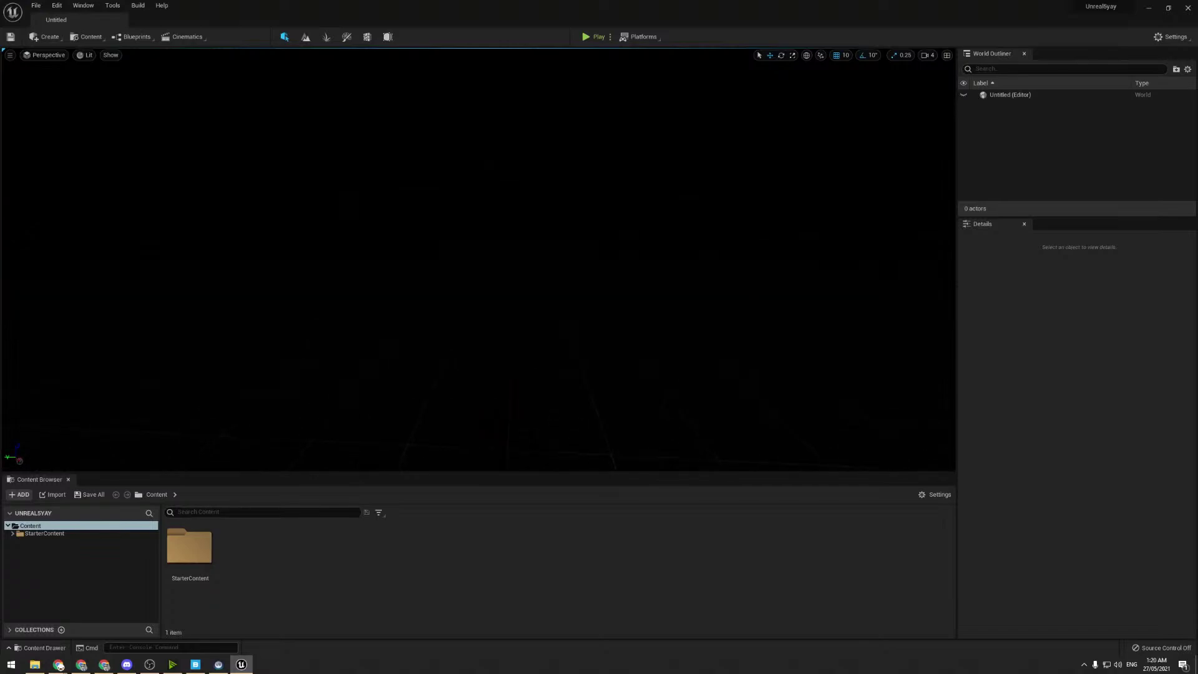
- Browse the list of all actor classes that can be placed in the empty level
left_click(61, 38)
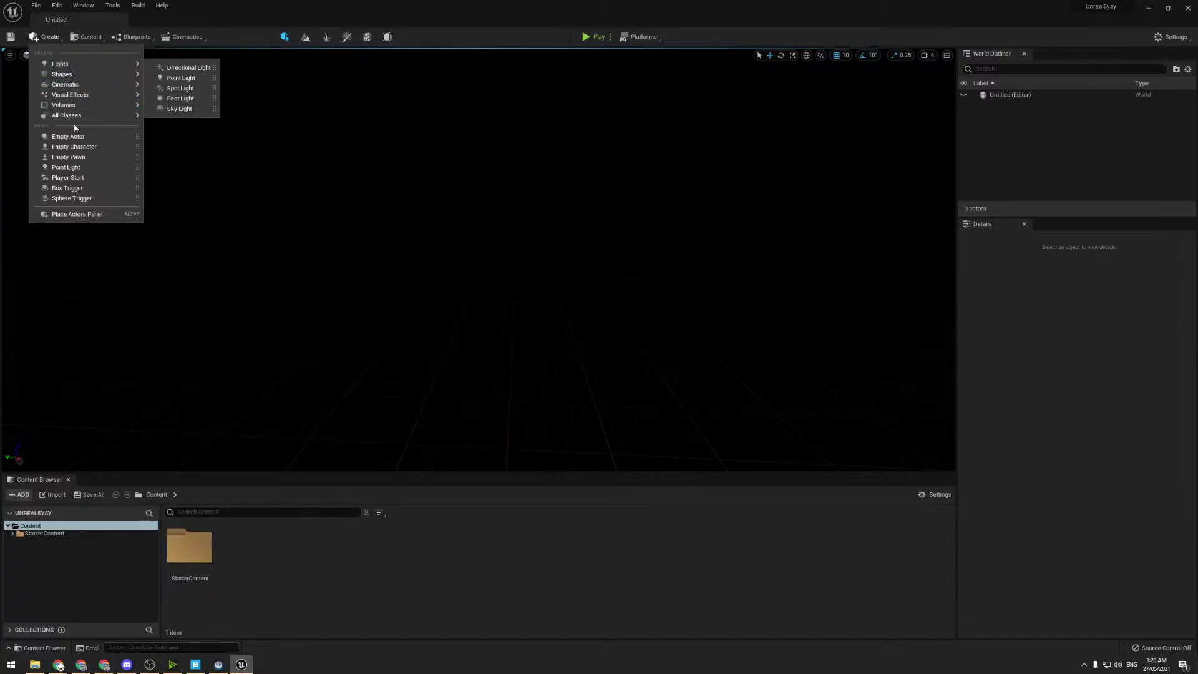
mouse_move(74, 120)
scroll(206, 217, "down", 10)
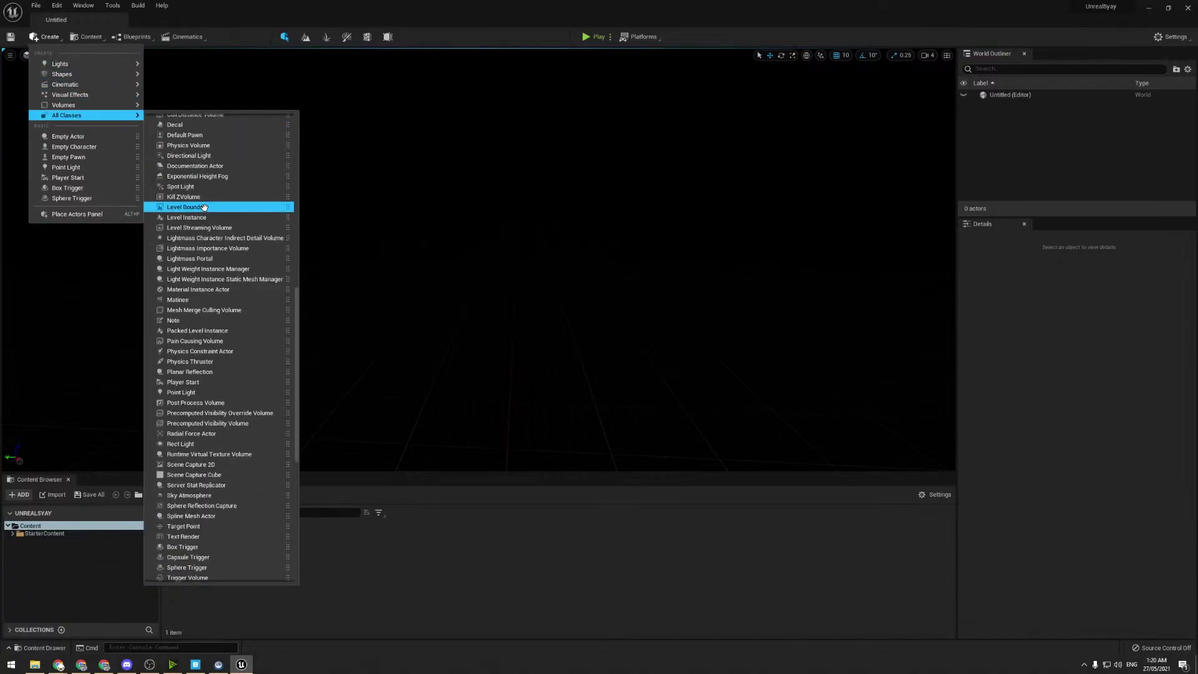
scroll(207, 216, "down", 3)
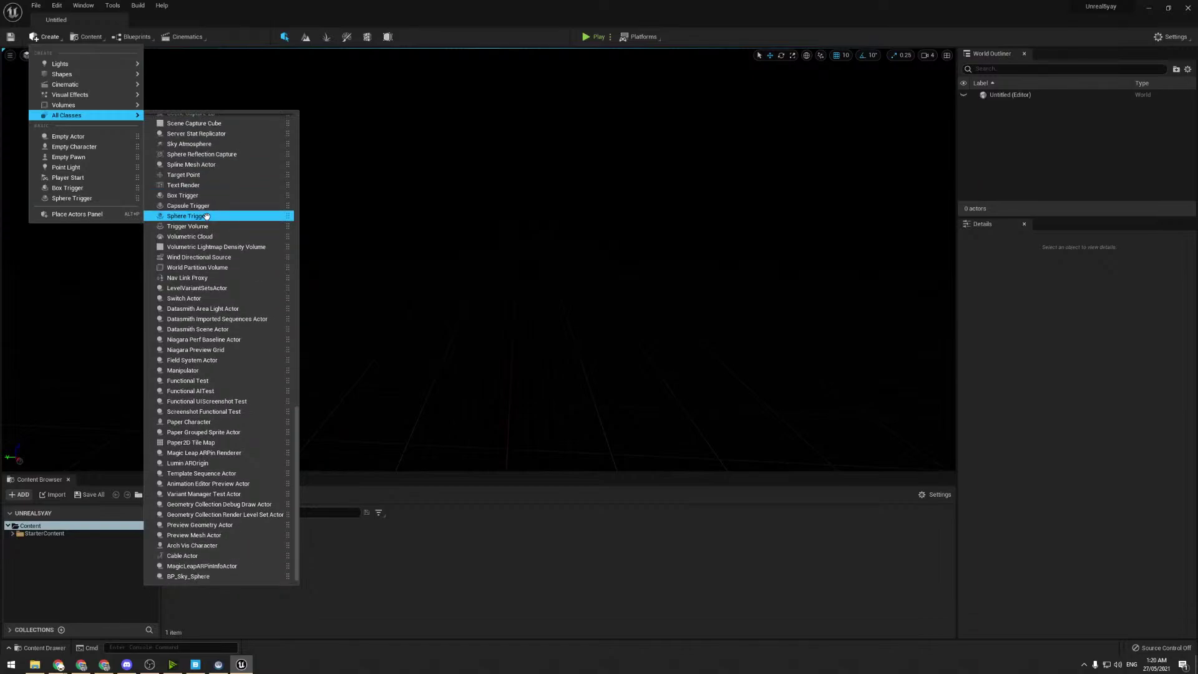
- Add a Plane shape to the empty level and reset its location to the origin
scroll(207, 216, "up", 15)
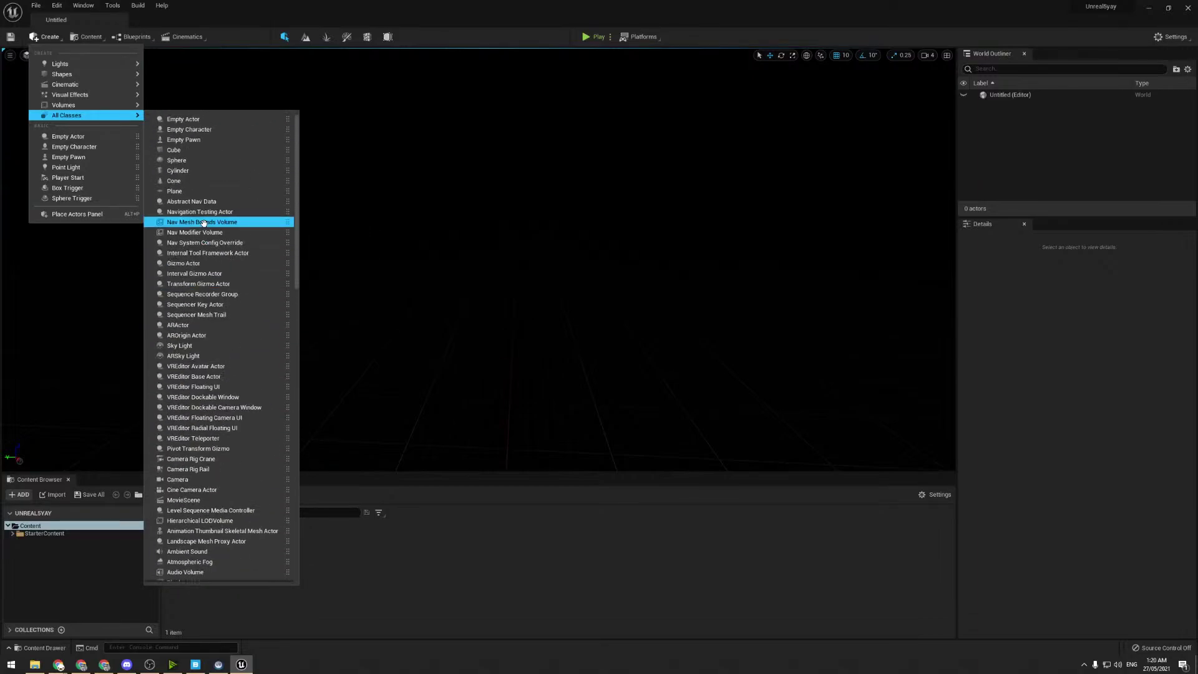
mouse_move(88, 65)
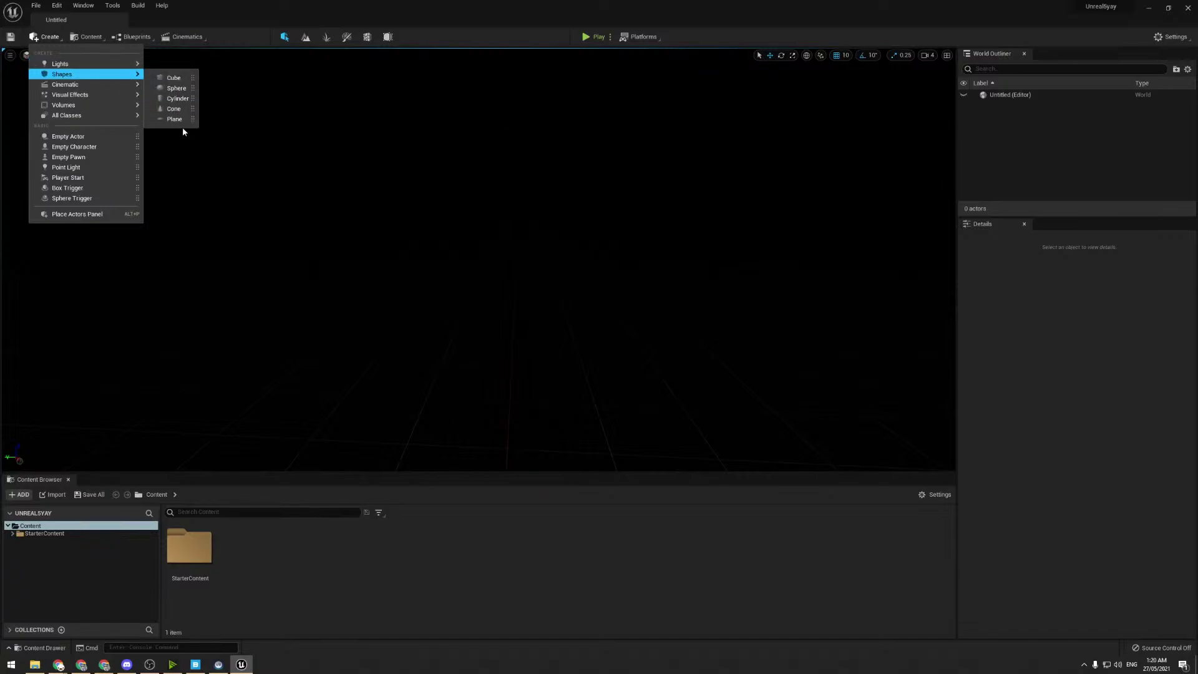
left_click_drag(181, 120, 554, 389)
right_click_drag(554, 389, 624, 450)
key("w")
left_click(1171, 353)
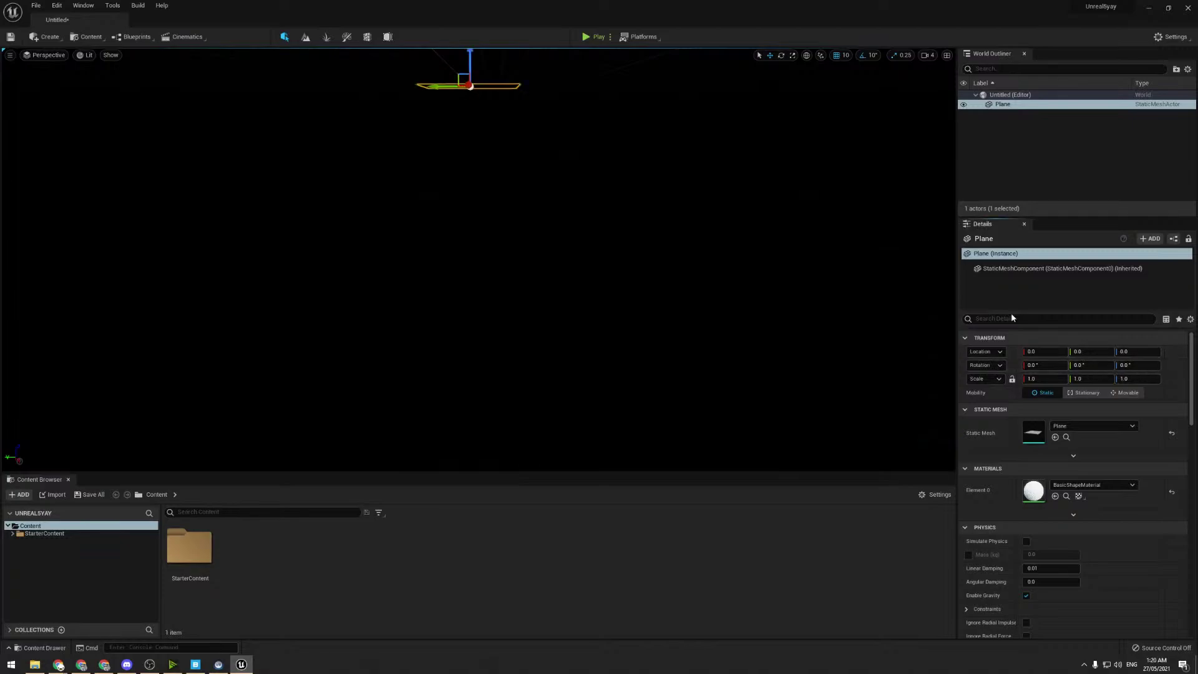
- Duplicate the floor plane, rotate it -90° about X, and place it as a side wall at location 0, 50, 50
right_click_drag(749, 300, 726, 256)
key("w")
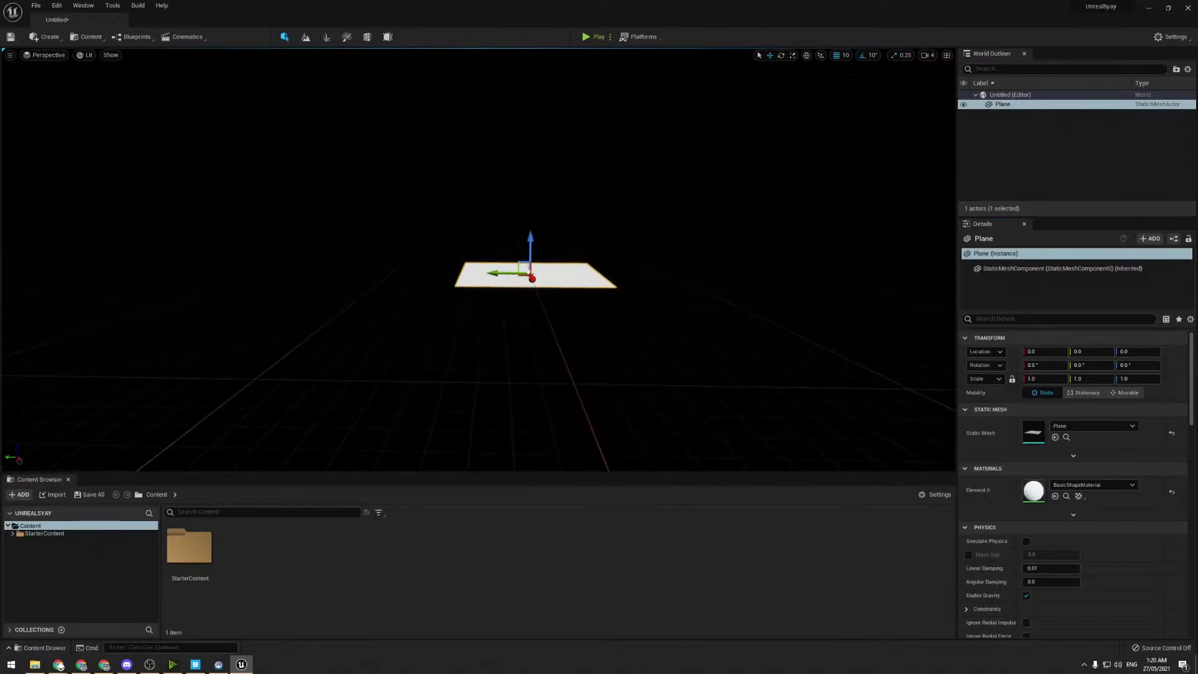
right_click_drag(478, 93, 493, 65)
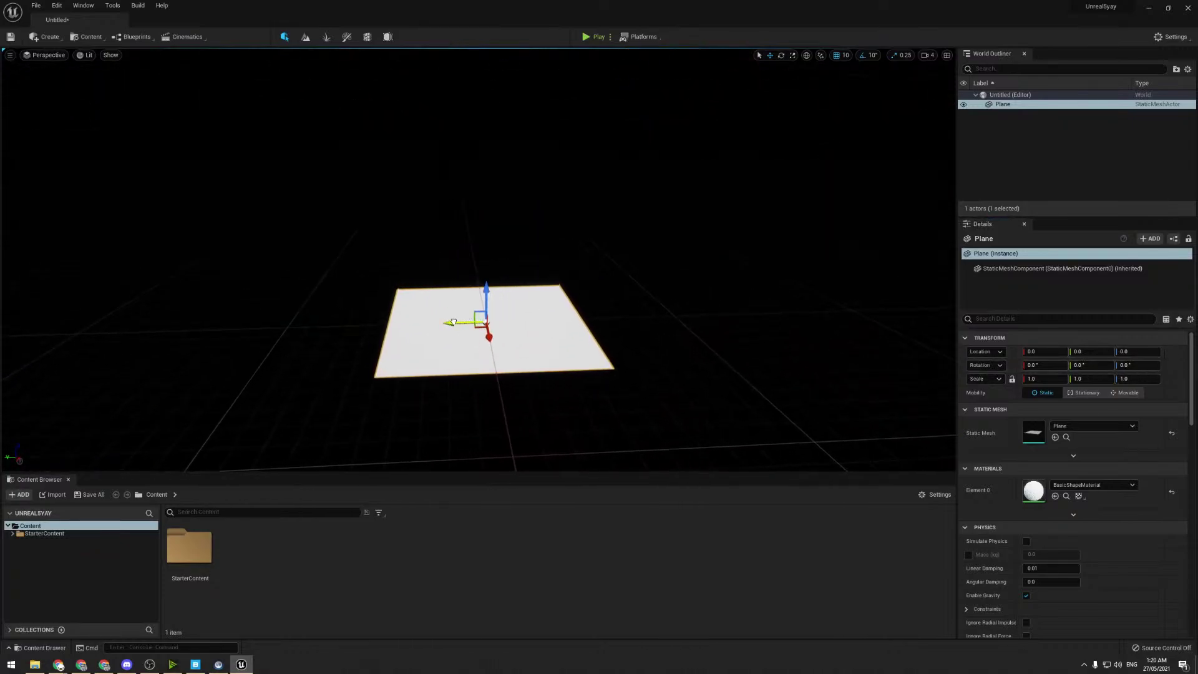
left_click_drag(454, 322, 249, 327, "alt")
key("e")
left_click_drag(293, 290, 366, 229)
key("w")
- Duplicate the side wall to the opposite floor edge at location 0, -50, 50, turned 180° to face inward
right_click_drag(364, 224, 238, 157)
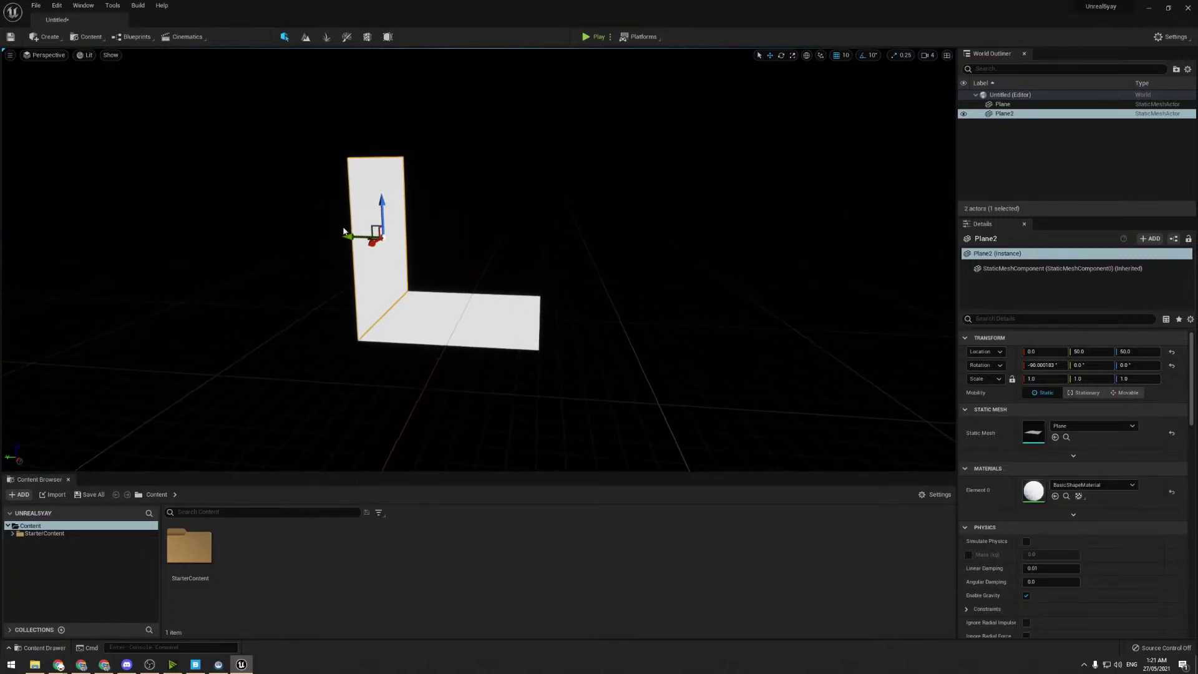
left_click_drag(354, 237, 506, 263, "alt")
right_click_drag(504, 261, 556, 290)
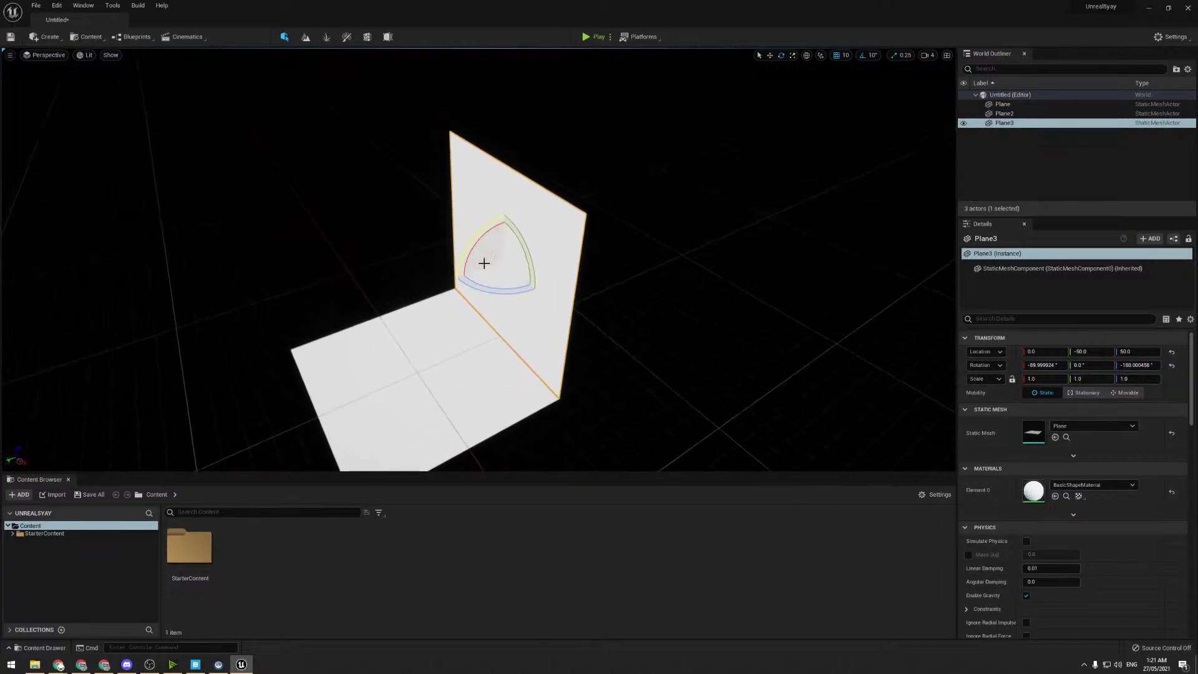
- Duplicate the second side wall and turn it 90° to form the back wall at location -50, 0, 50
left_click_drag(494, 283, 357, 248, "alt")
key("w")
right_click_drag(357, 247, 415, 247)
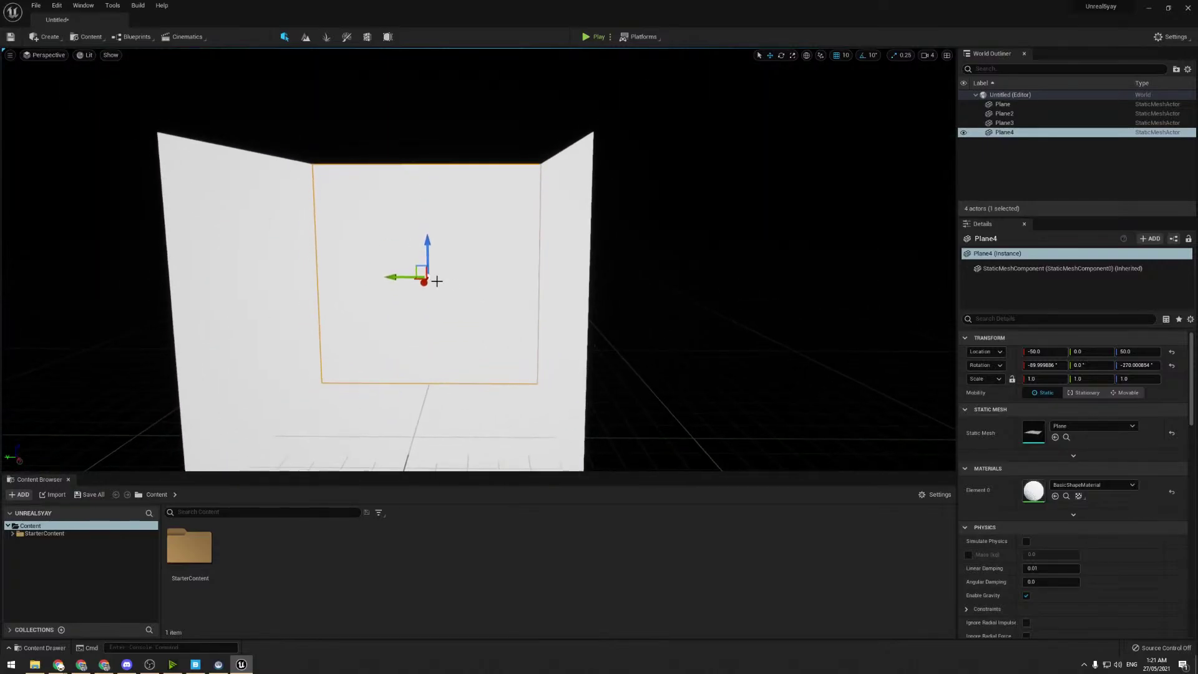
- Duplicate the back wall upward, rotate it to horizontal, and place it as the ceiling at location 0, 0, 100
left_click_drag(423, 253, 424, 37, "alt")
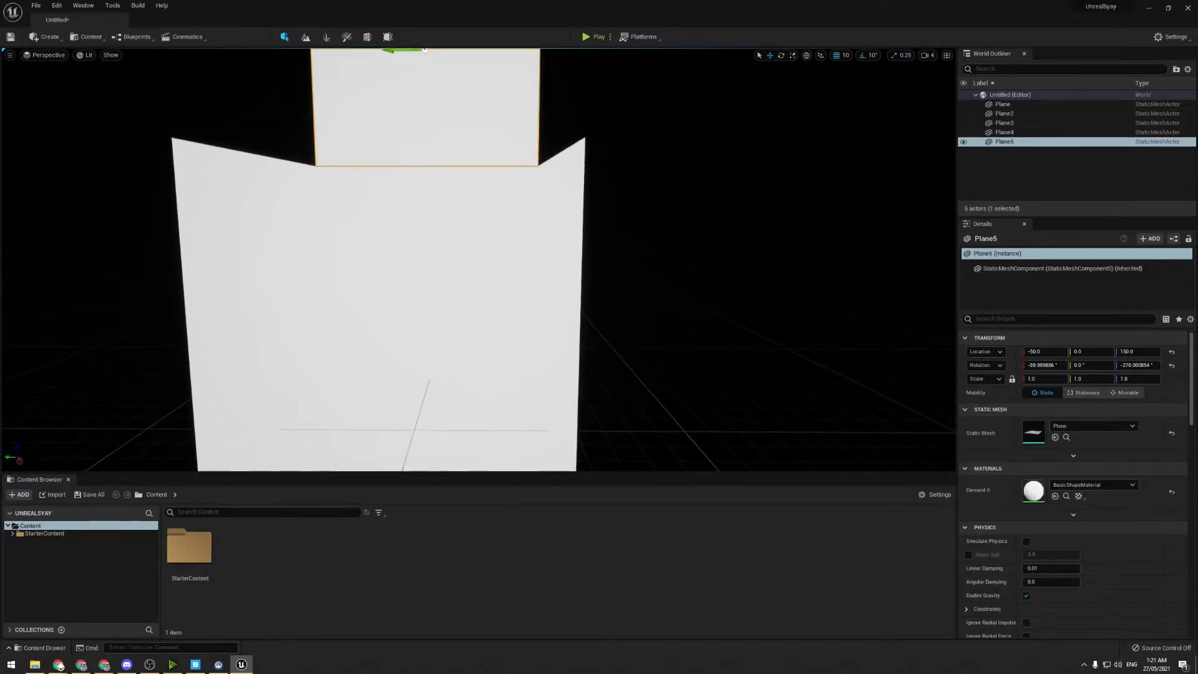
right_click_drag(474, 186, 478, 147)
key("e")
left_click_drag(516, 198, 468, 195)
key("w")
right_click_drag(468, 250, 436, 420)
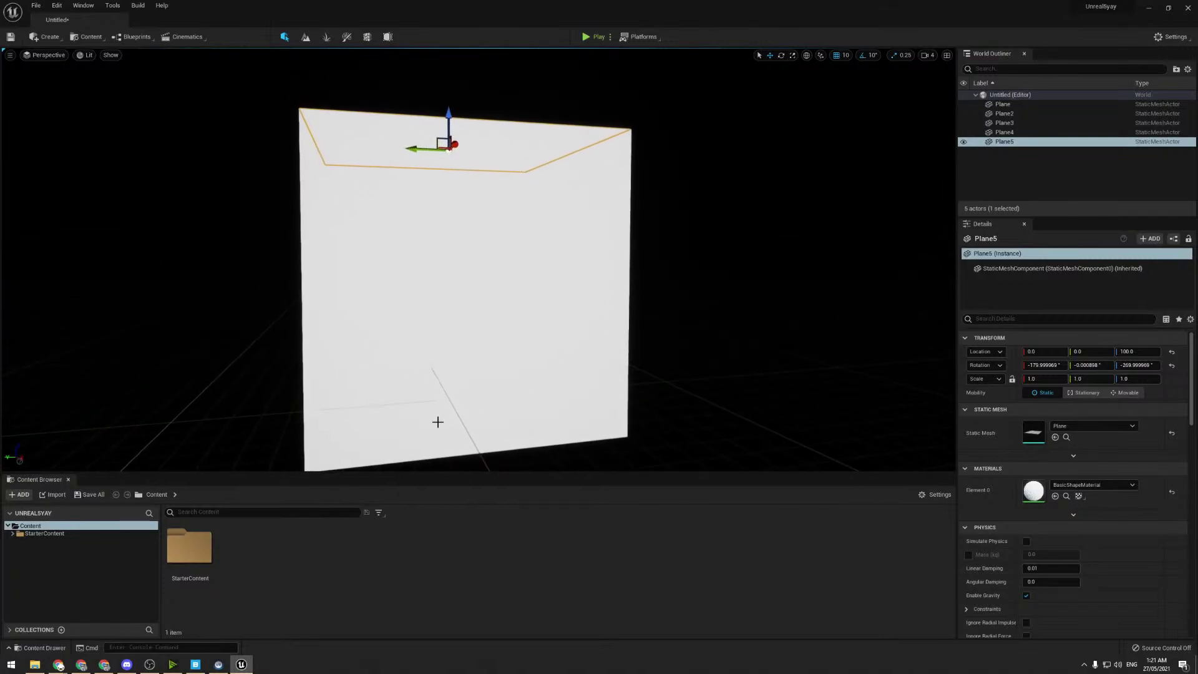
- Create a new material named DiffuseMaterial in the Content folder
right_click(372, 544)
mouse_move(590, 301)
right_mouse_down()
mouse_move(590, 343)
mouse_move(590, 301)
right_mouse_up()
scroll(590, 301, "down", 3)
right_click(425, 588)
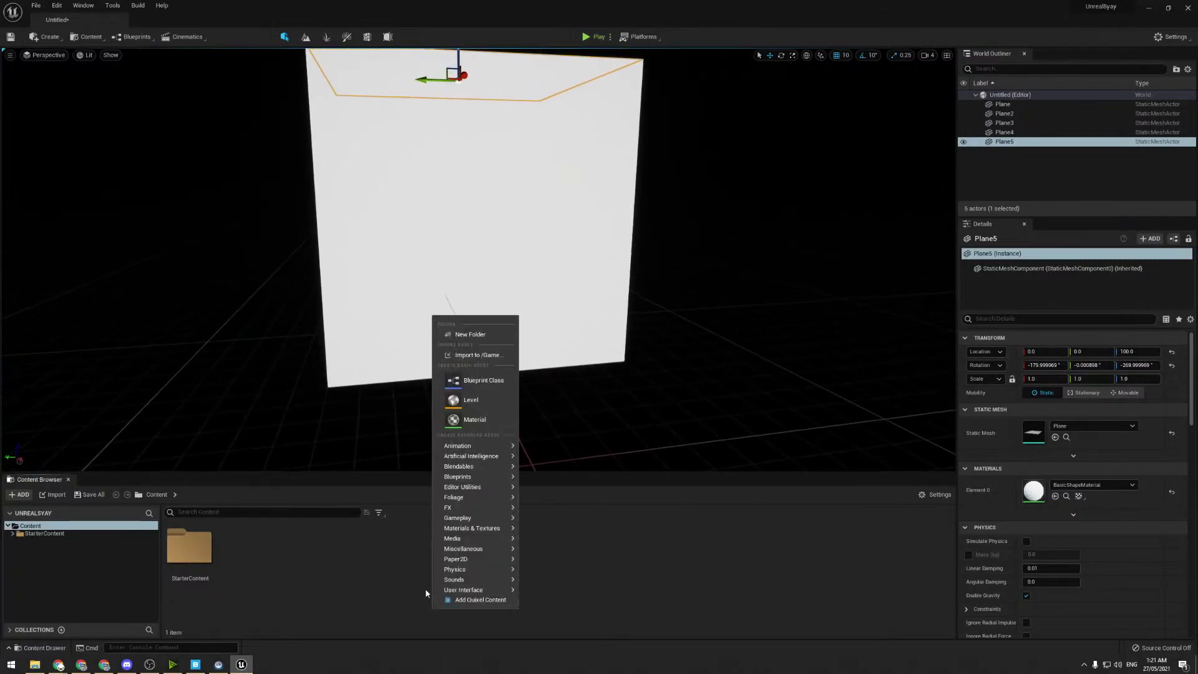
left_click(488, 415)
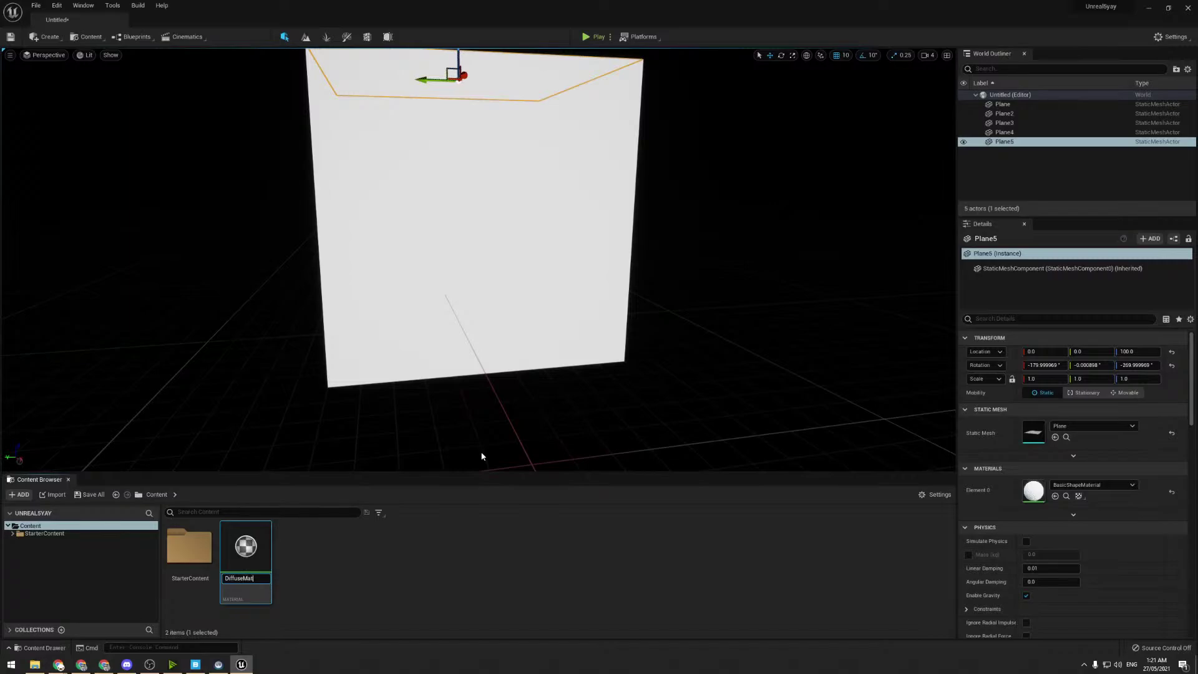
key("Return")
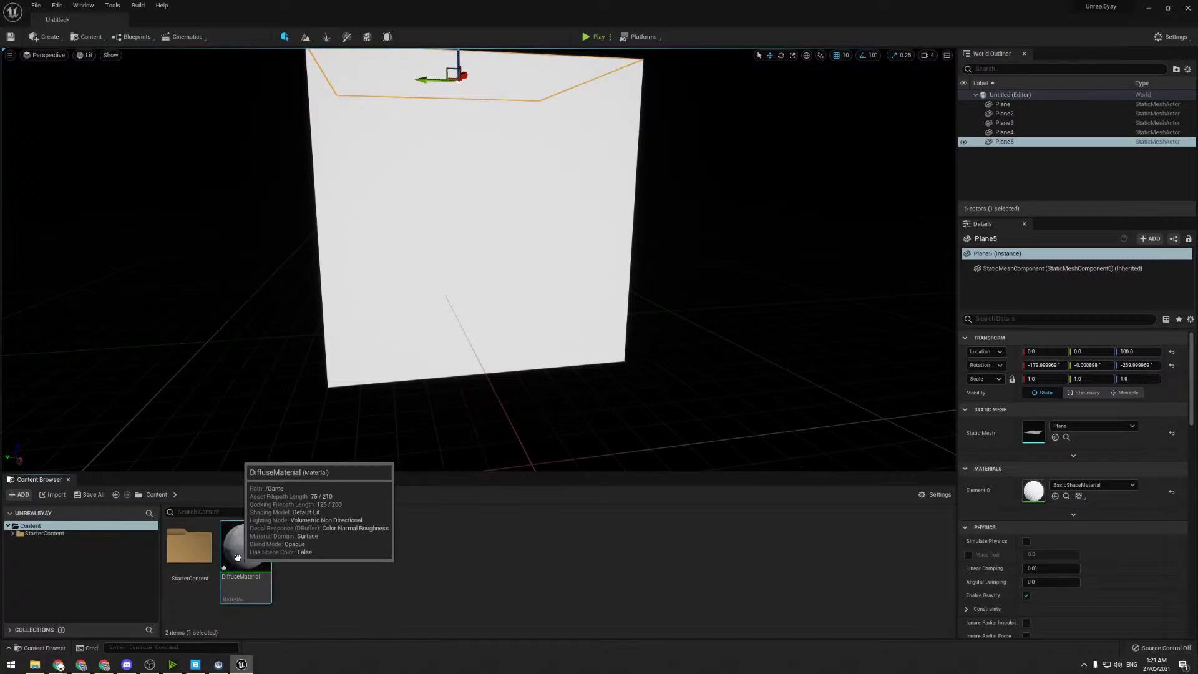
- Open DiffuseMaterial for editing and add a Constant3Vector node to its graph
double_click(245, 533)
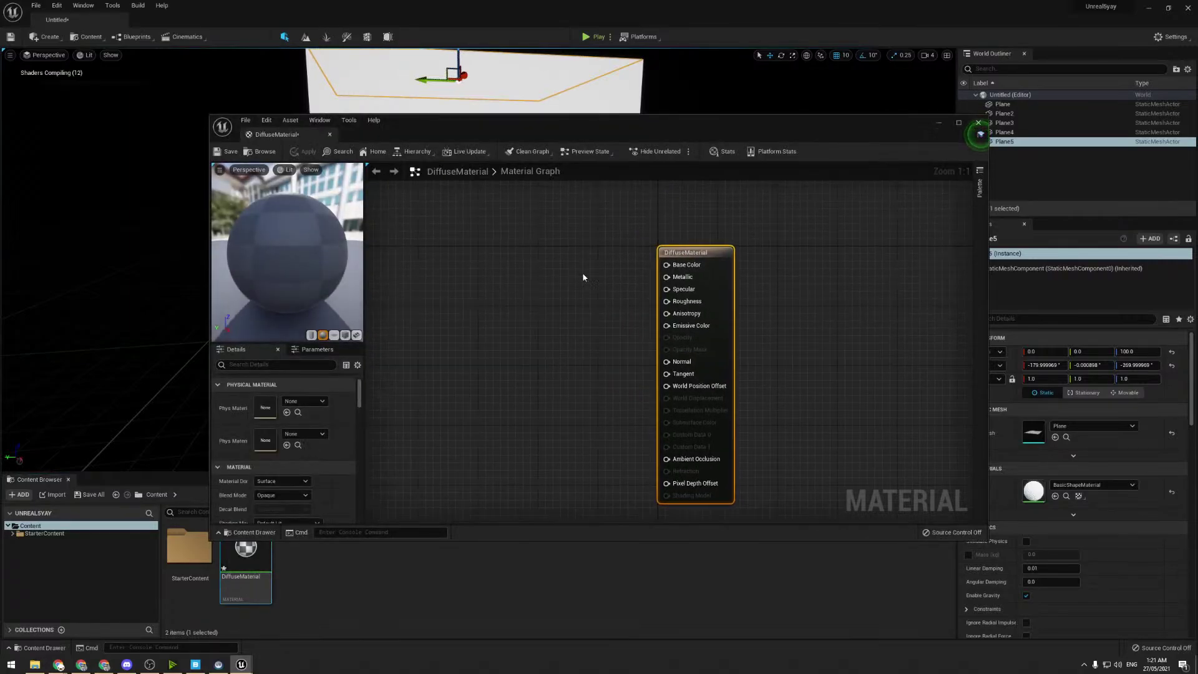
right_click(489, 295)
type("cons")
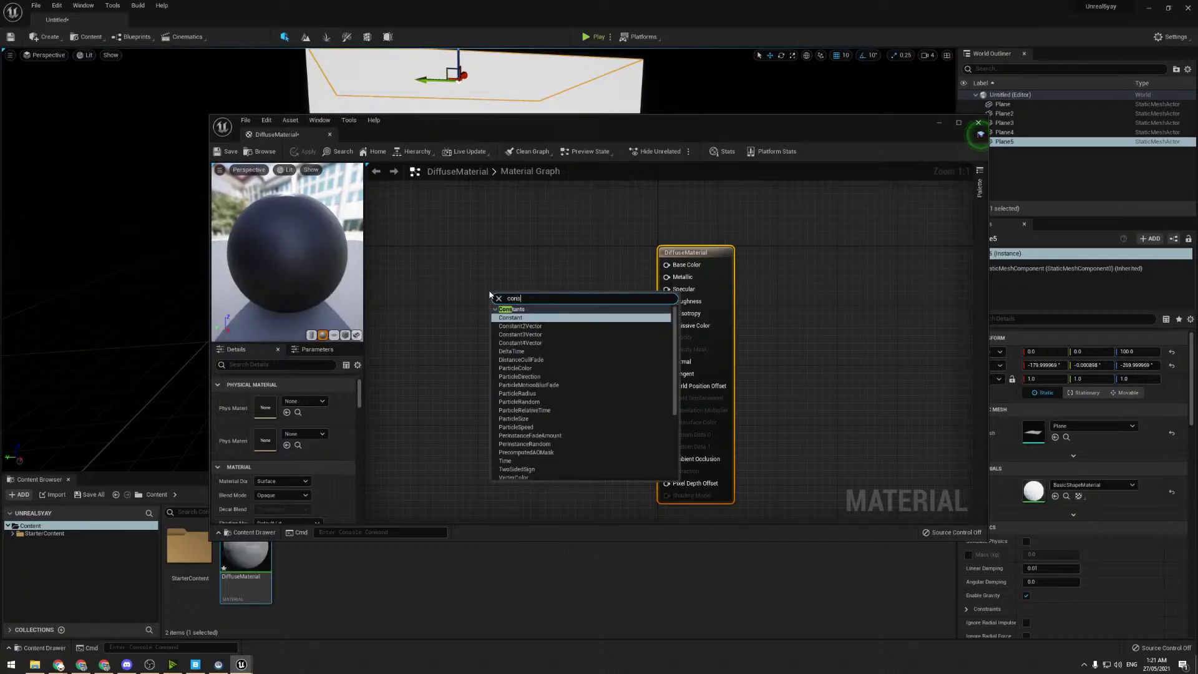
key("Down")
key("Down")
key("Return")
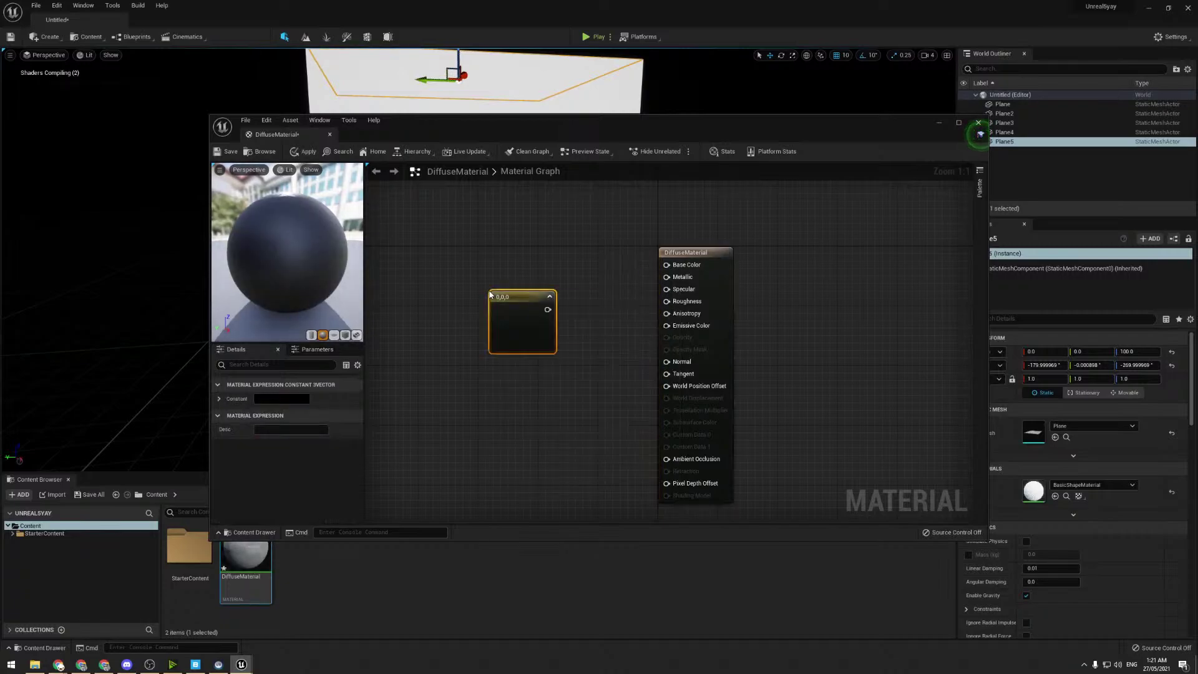
- Convert the vector node to a parameter named Color and connect it to Base Color
right_click(510, 278)
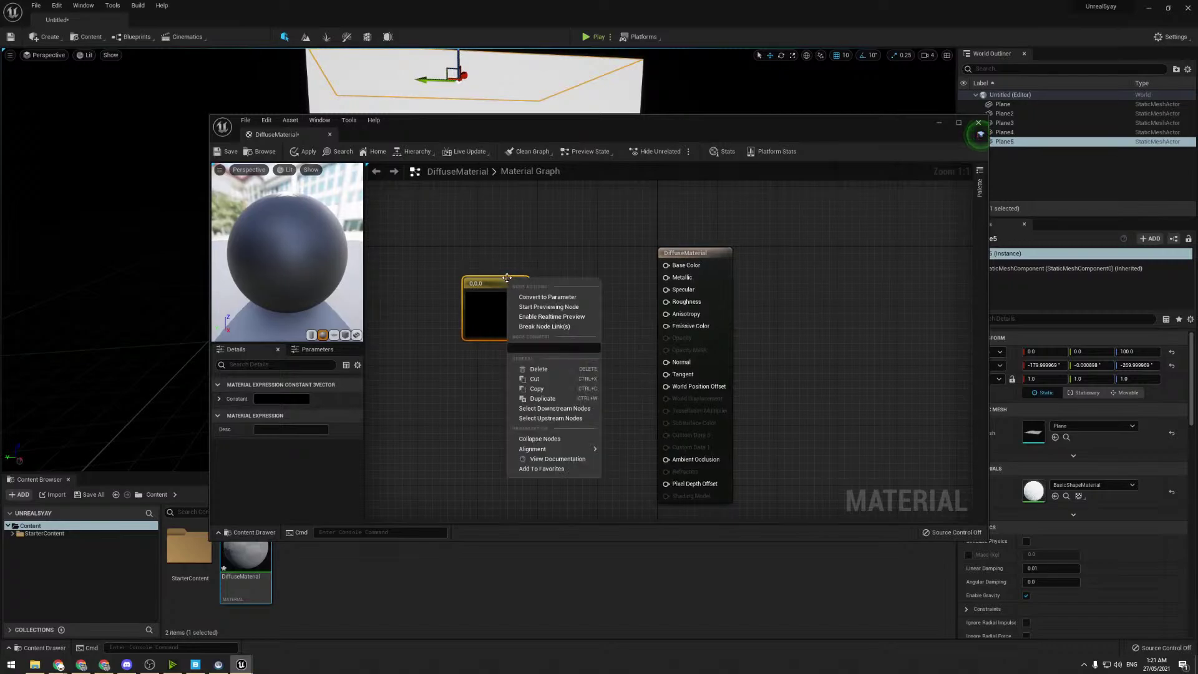
left_click(548, 297)
type("Color")
key("Return")
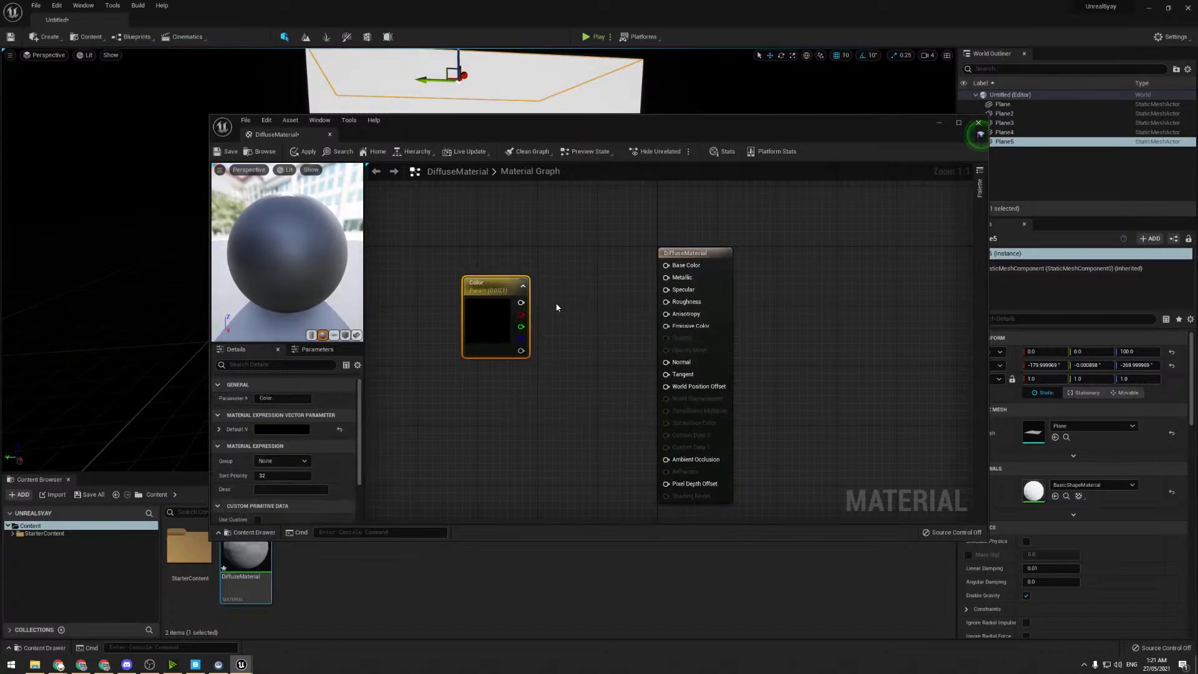
left_click_drag(521, 302, 666, 265)
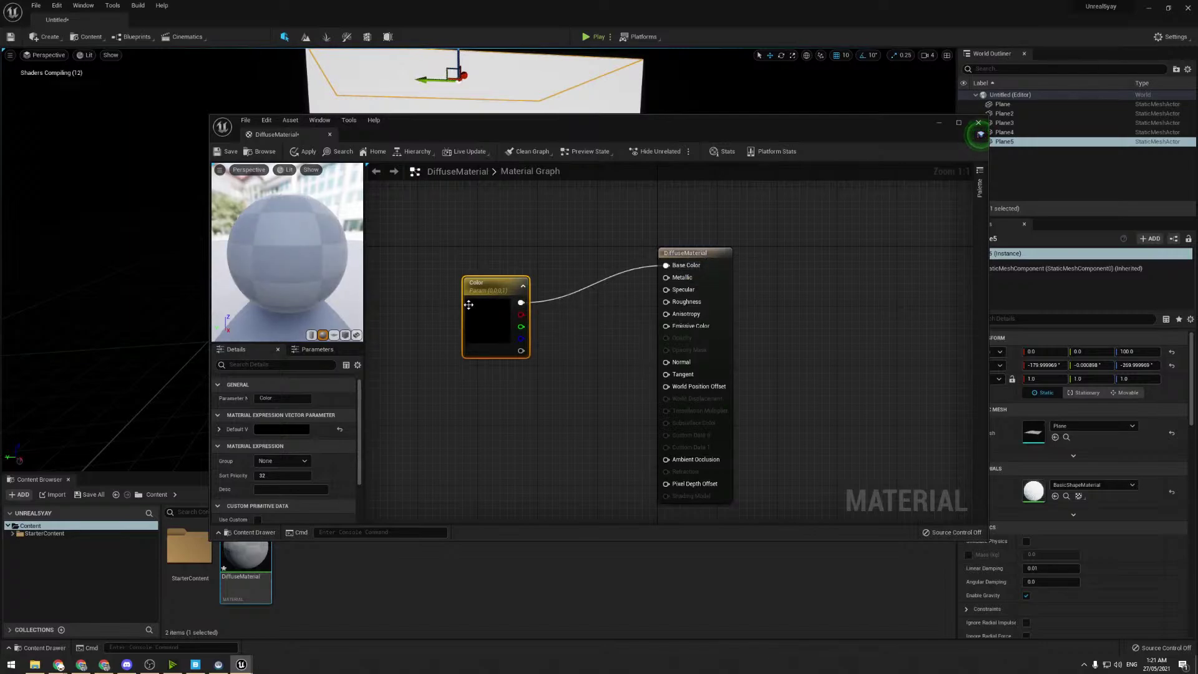
- Add a Constant node below the Color parameter and connect it to Metallic
left_click_drag(469, 281, 469, 213)
right_click(471, 337)
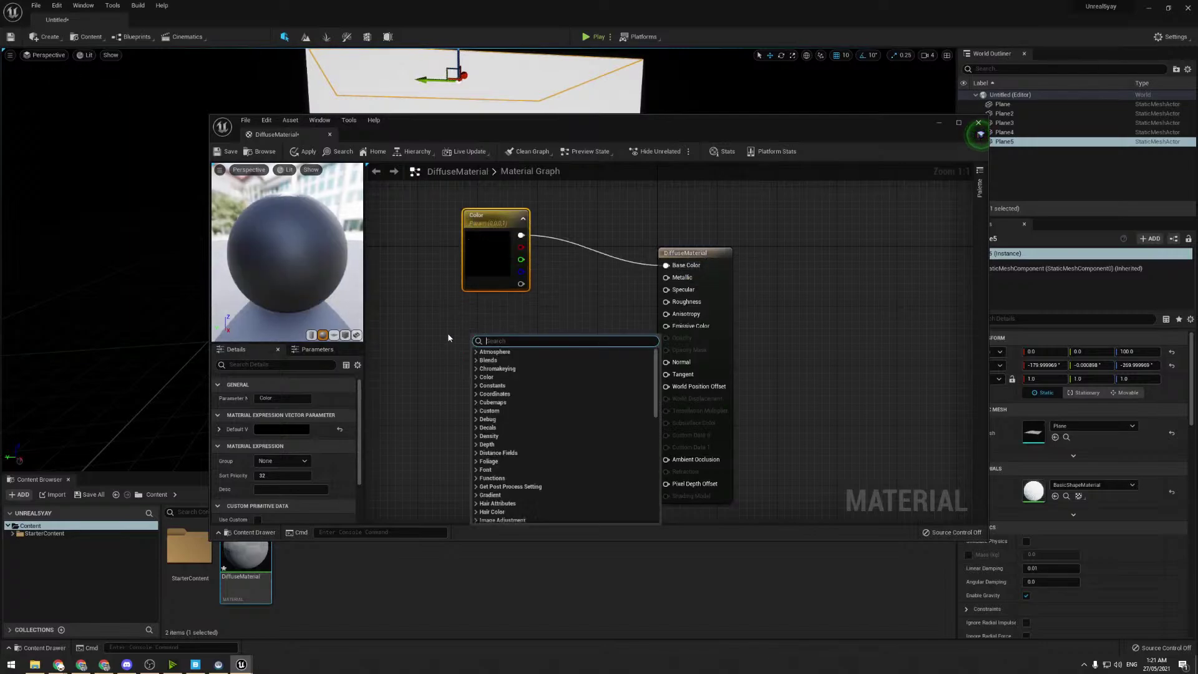
type("constant")
key("Return")
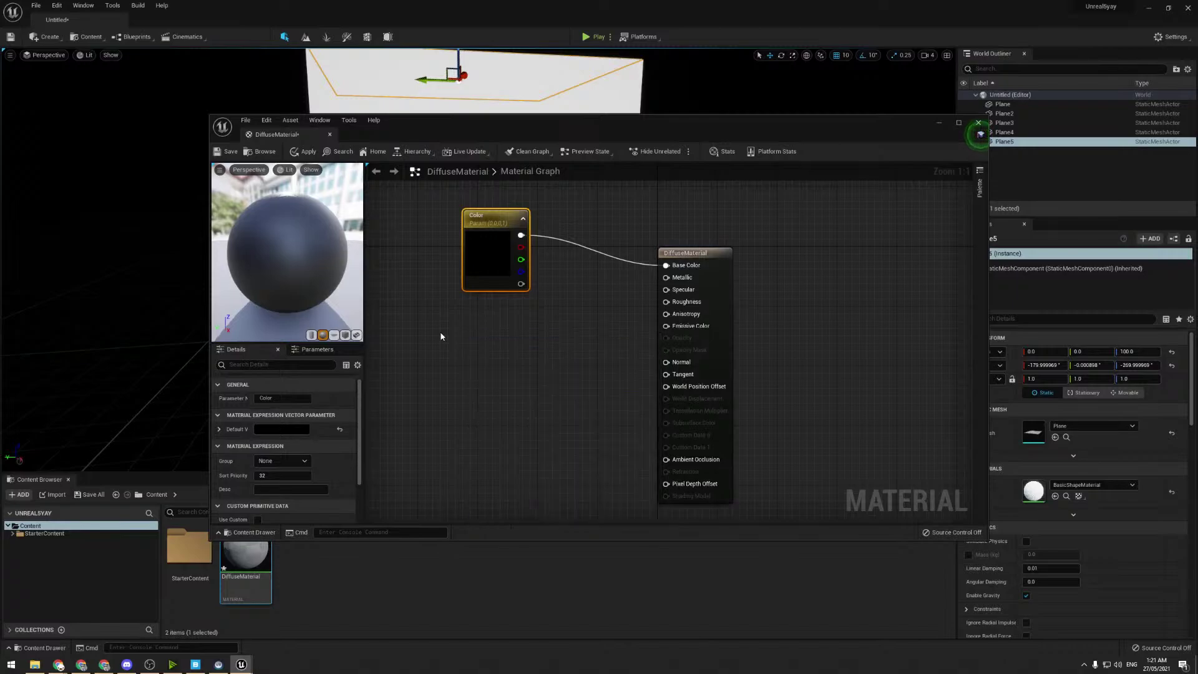
left_click_drag(488, 352, 666, 277)
left_click_drag(478, 354, 485, 328)
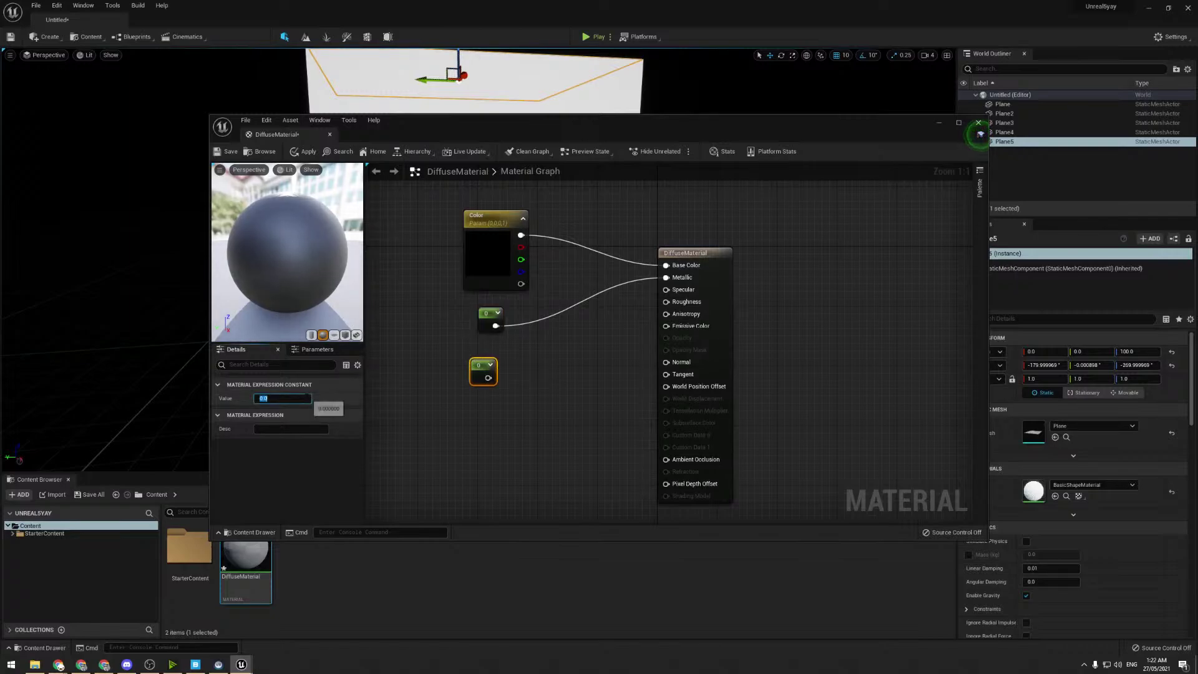
- Set a second Constant node to 1 and connect it to Roughness, saving and closing the material
type("1")
key("Return")
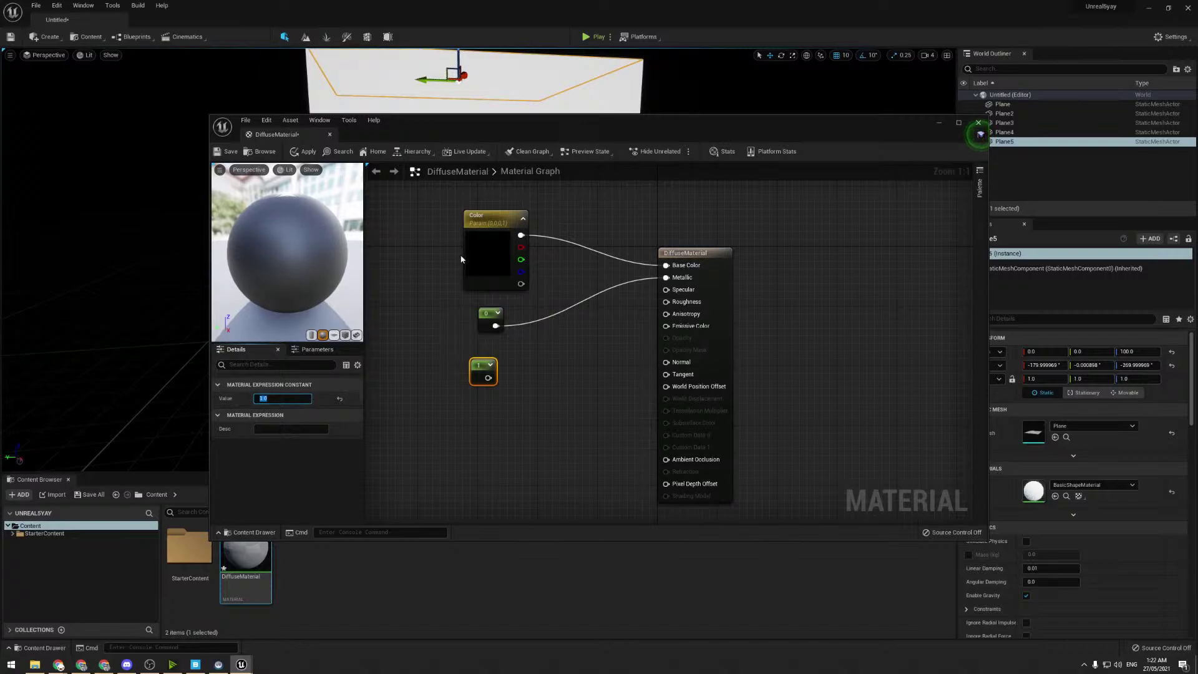
left_click_drag(488, 378, 666, 302)
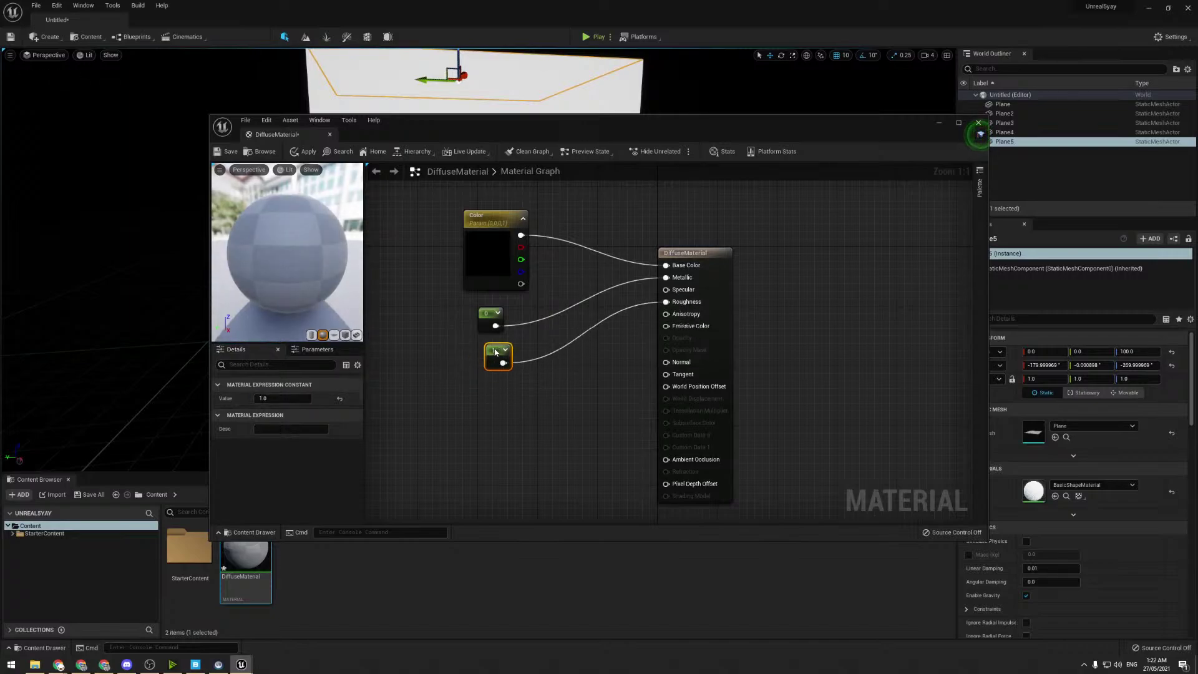
right_click_drag(554, 254, 530, 274)
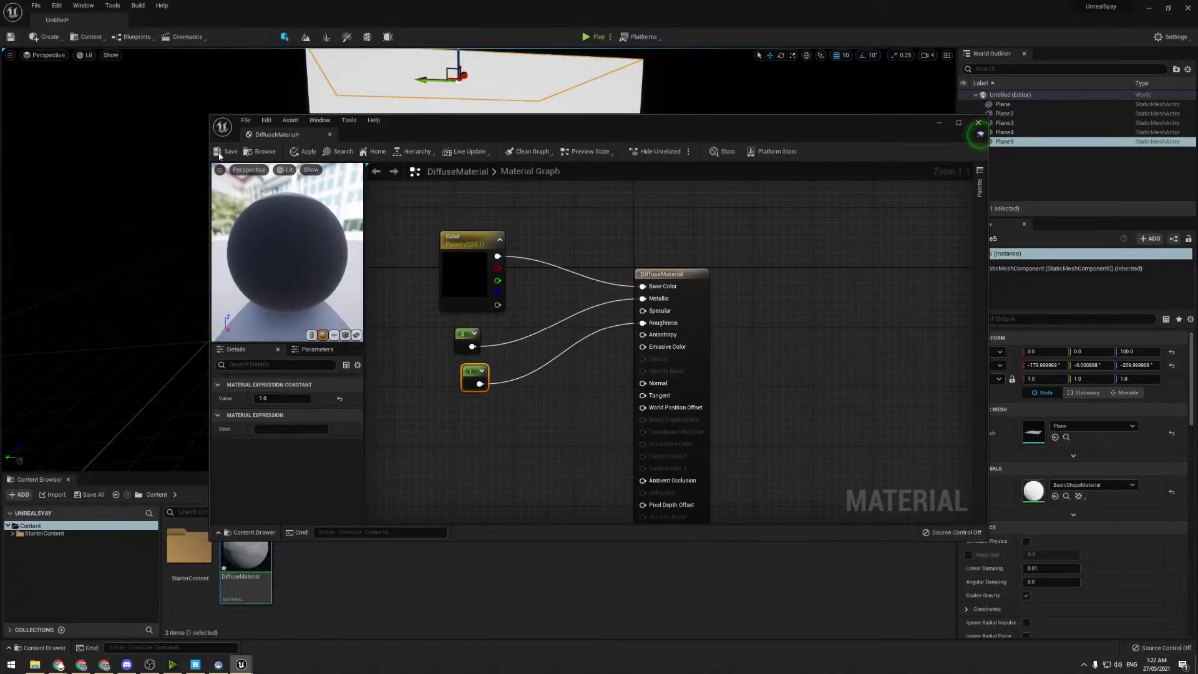
left_click(979, 123)
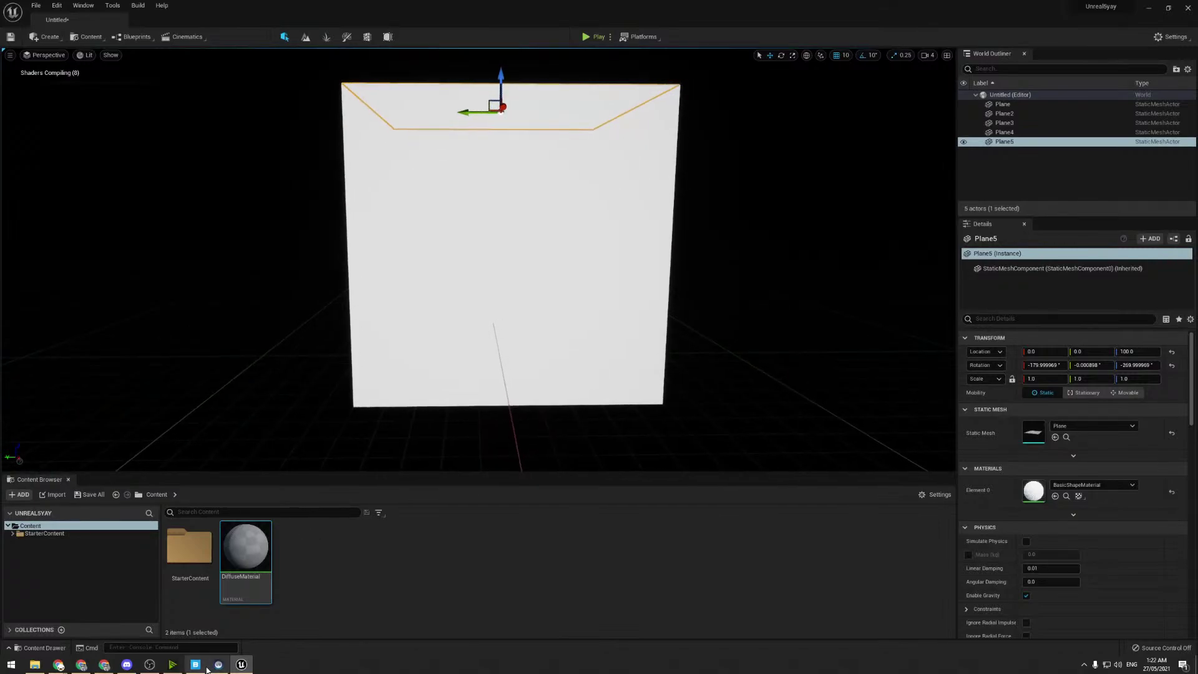
- Create a material instance of DiffuseMaterial named White
right_click(250, 547)
left_click(284, 327)
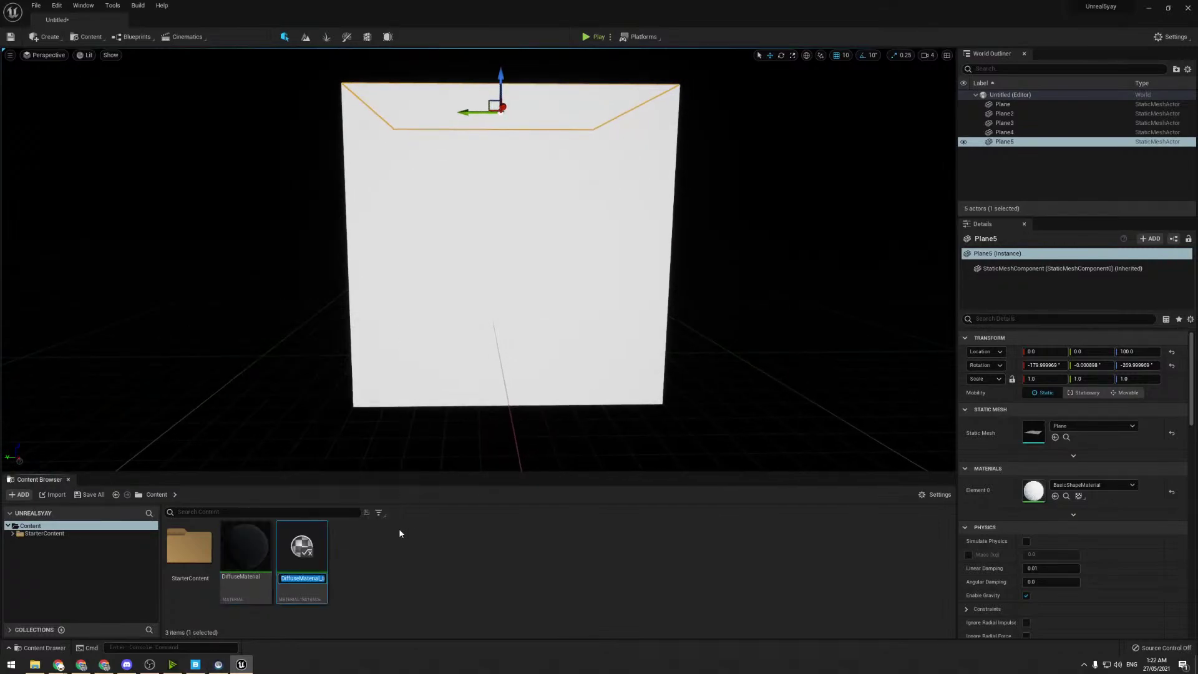
type("White")
key("Return")
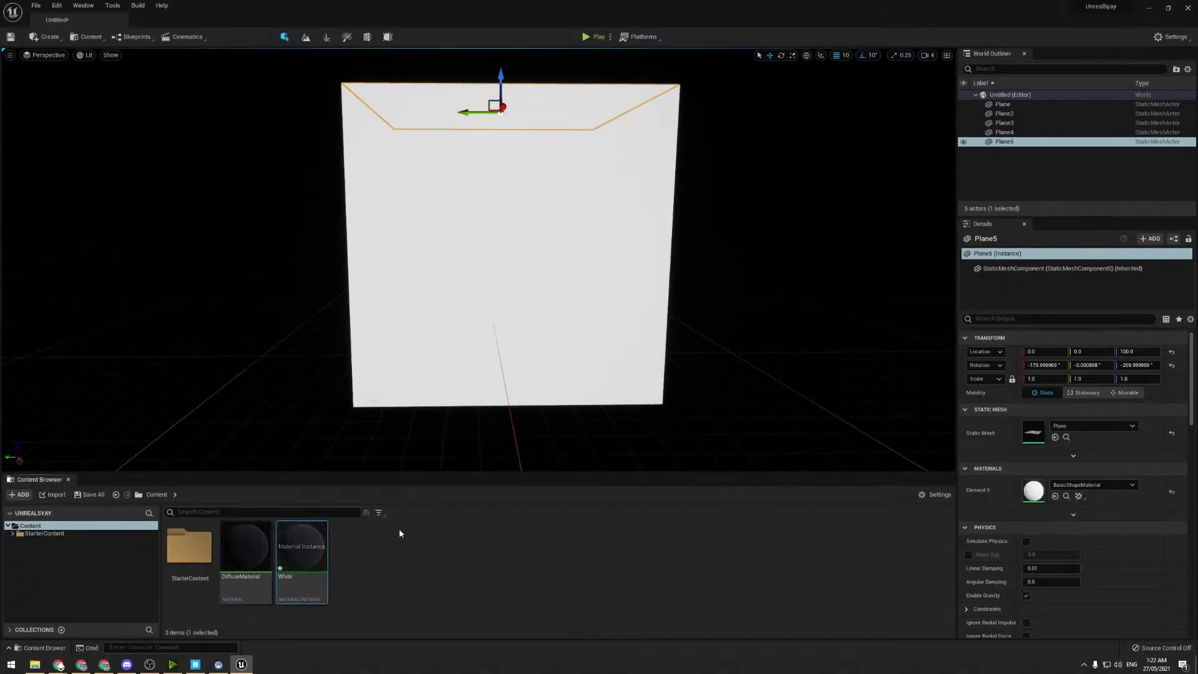
- Create another material instance of DiffuseMaterial named Red
right_click(272, 525)
left_click(287, 332)
type("R")
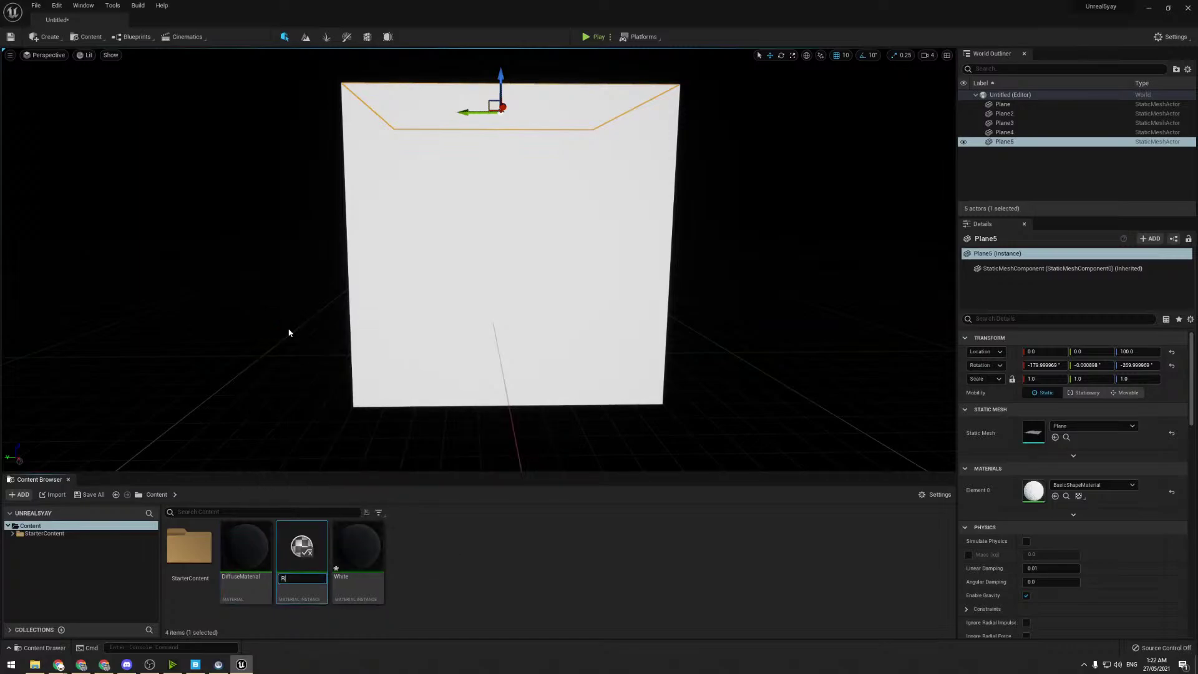
type("ed")
key("Return")
- Create a third material instance of DiffuseMaterial named Green
right_click(266, 534)
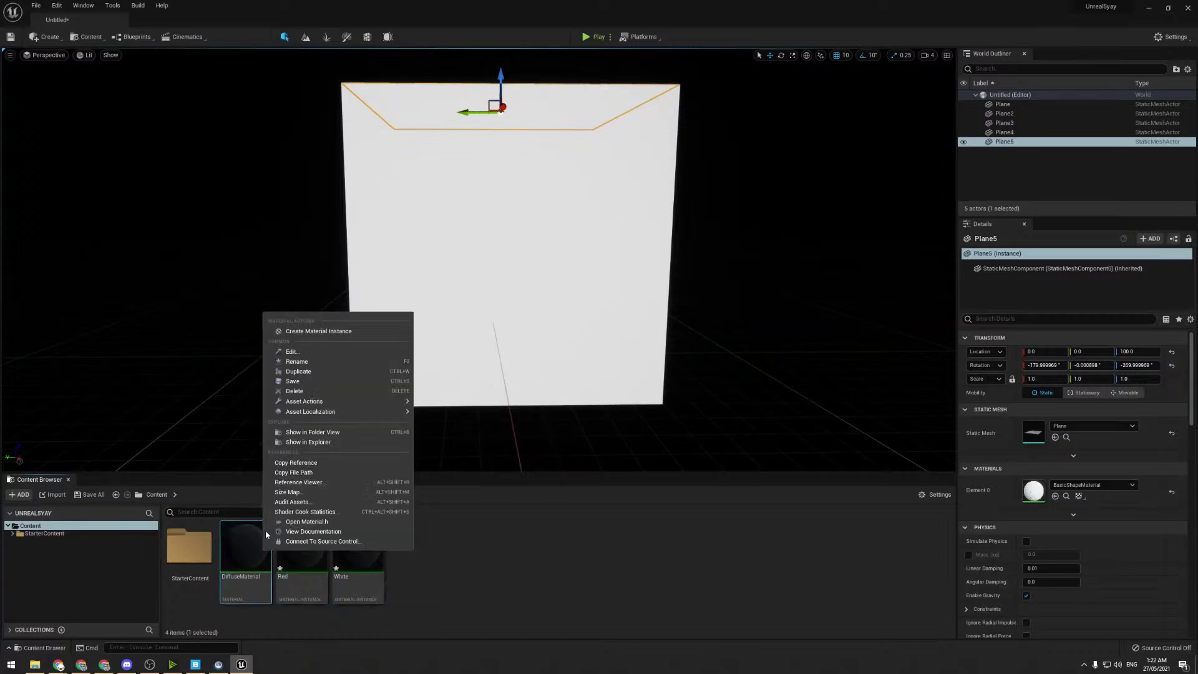
left_click(290, 330)
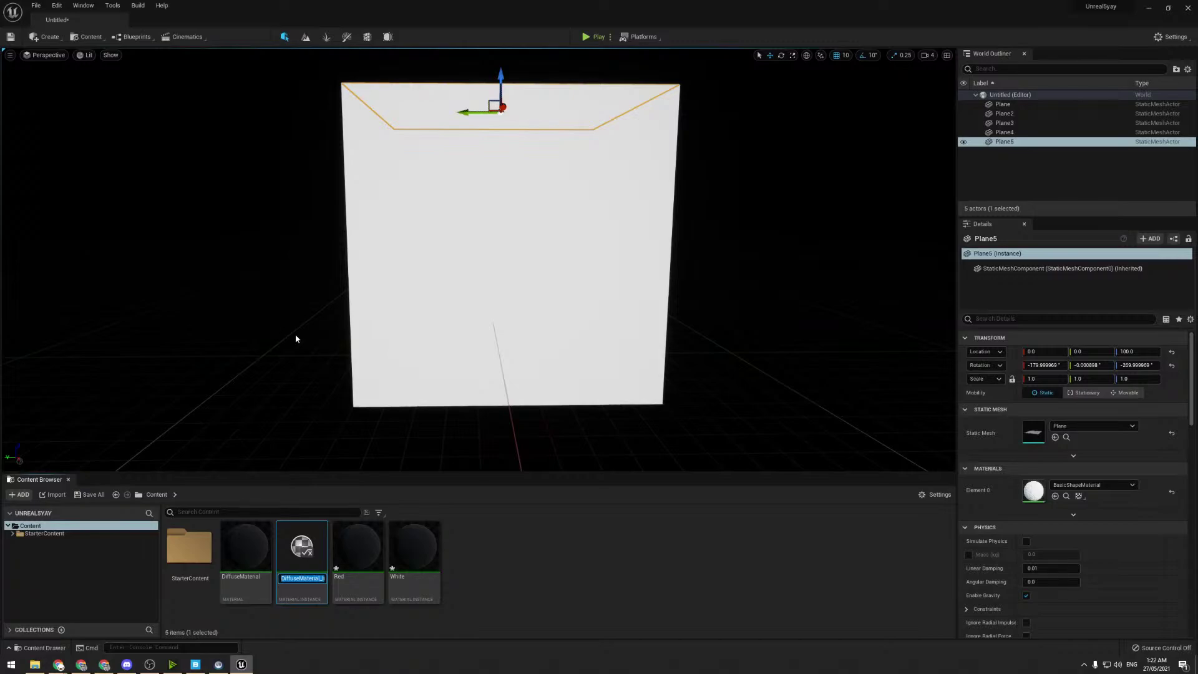
key("Return")
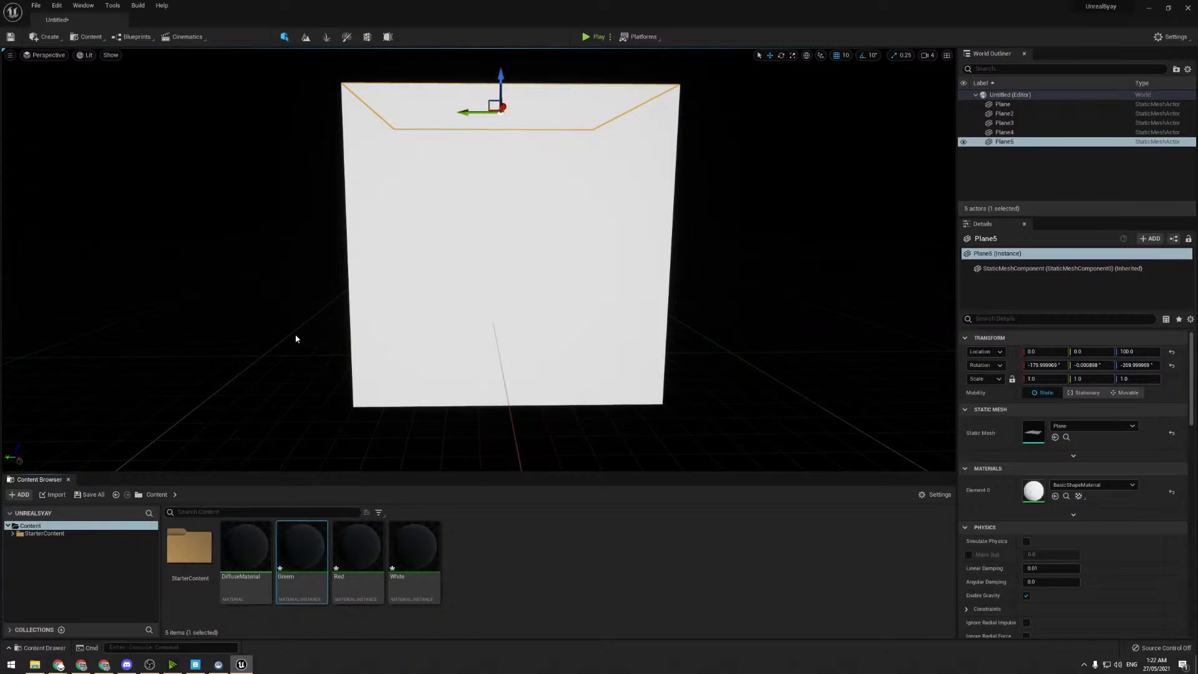
- Override the Color parameter of the Green material instance with a bright green at value 1.0, then save and close it
double_click(322, 586)
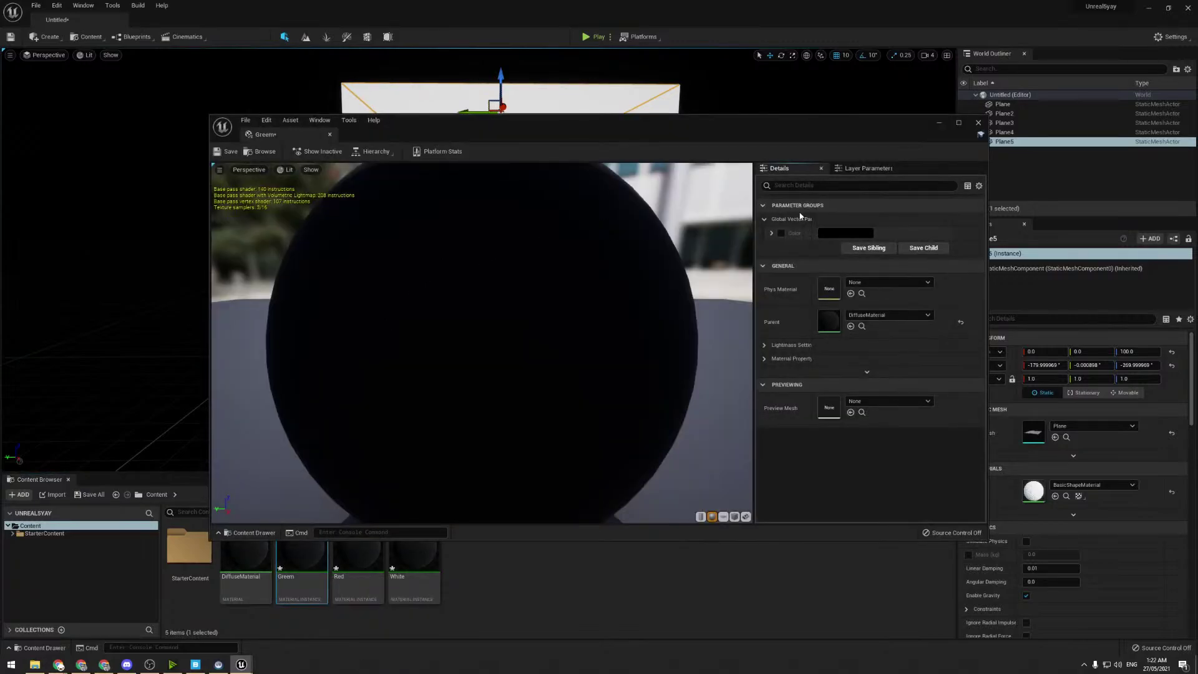
left_click(832, 235)
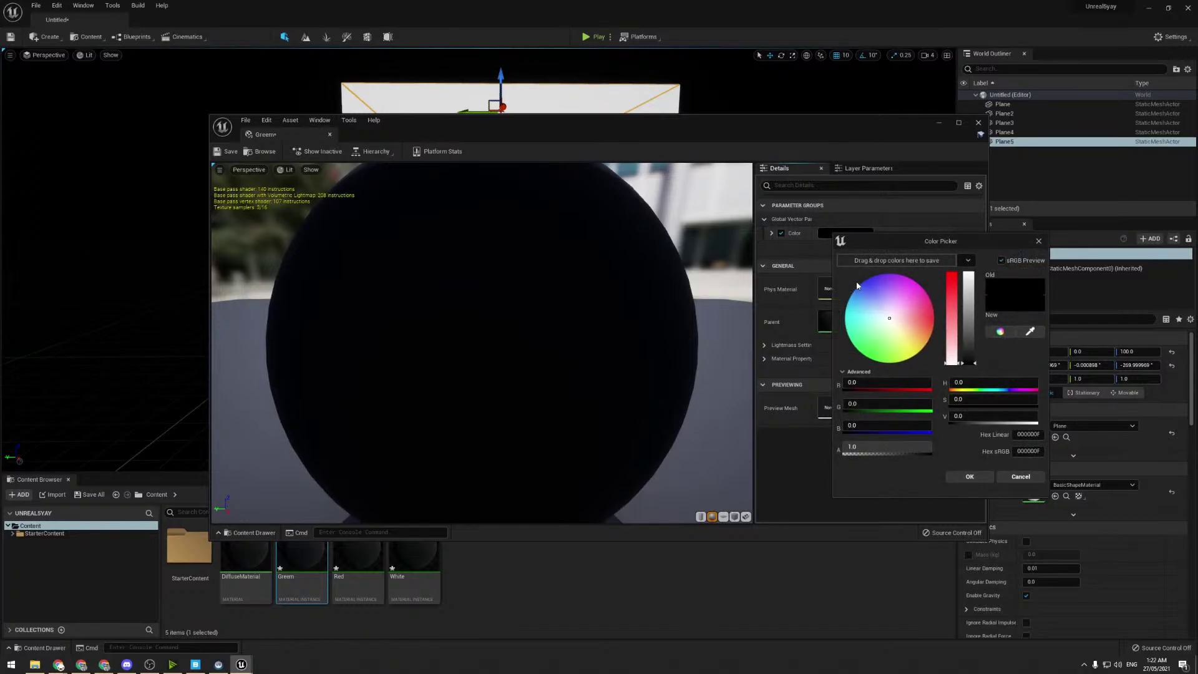
left_click(864, 353)
left_click_drag(968, 332, 968, 276)
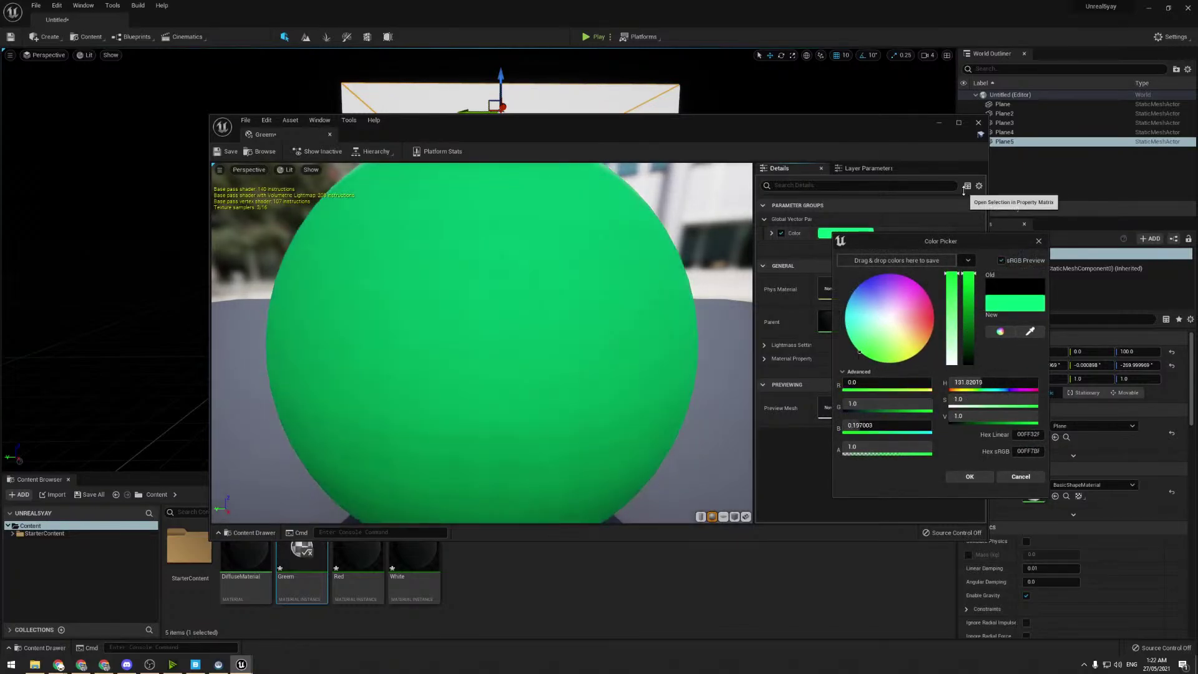
left_click(970, 476)
left_click(228, 152)
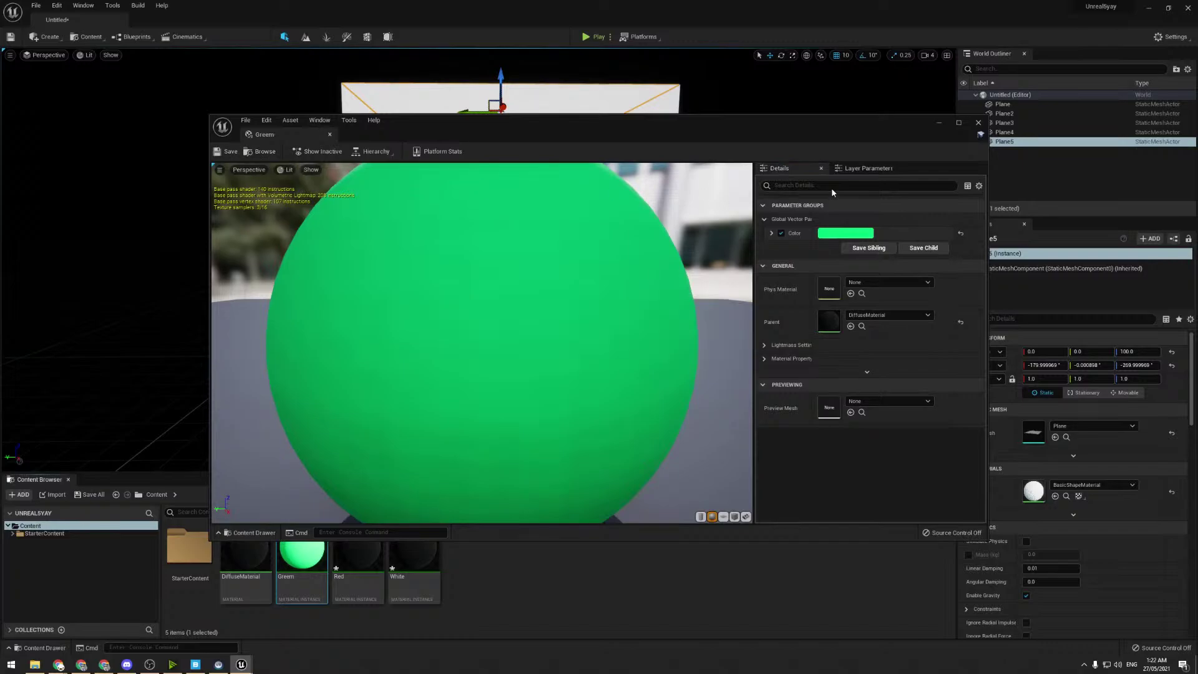
left_click(978, 123)
- Override the Color parameter of the Red material instance with a saturated red at value 1.0, then save and close it
double_click(357, 557)
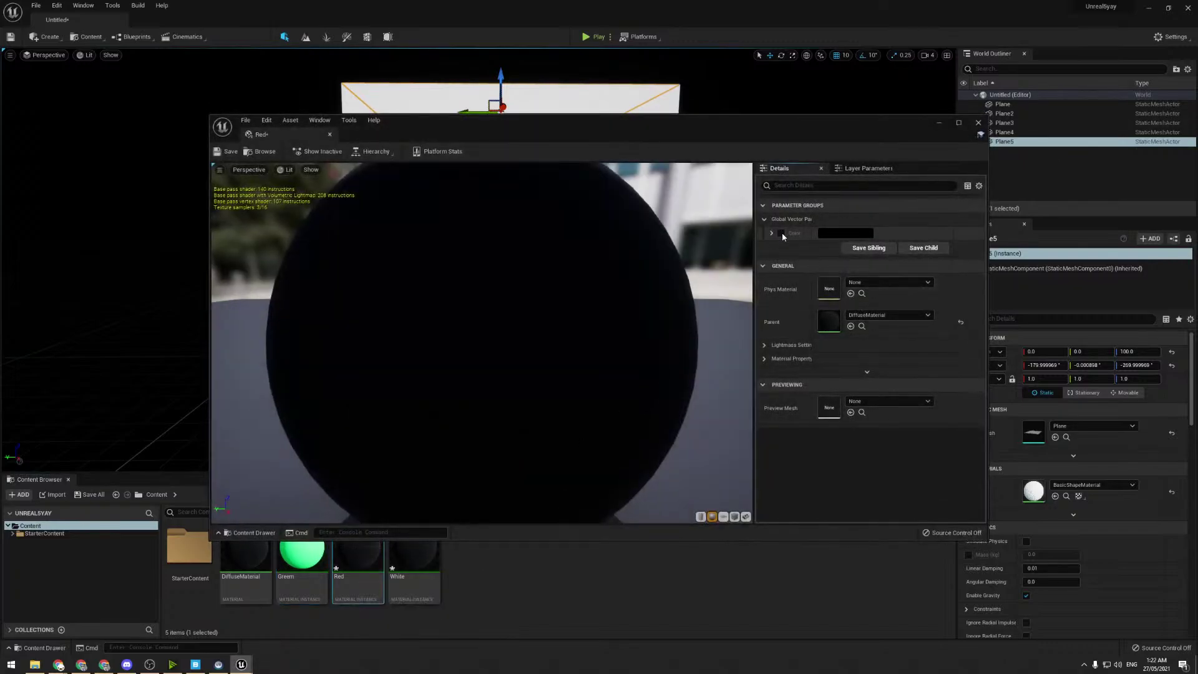
left_click(781, 233)
left_click(845, 232)
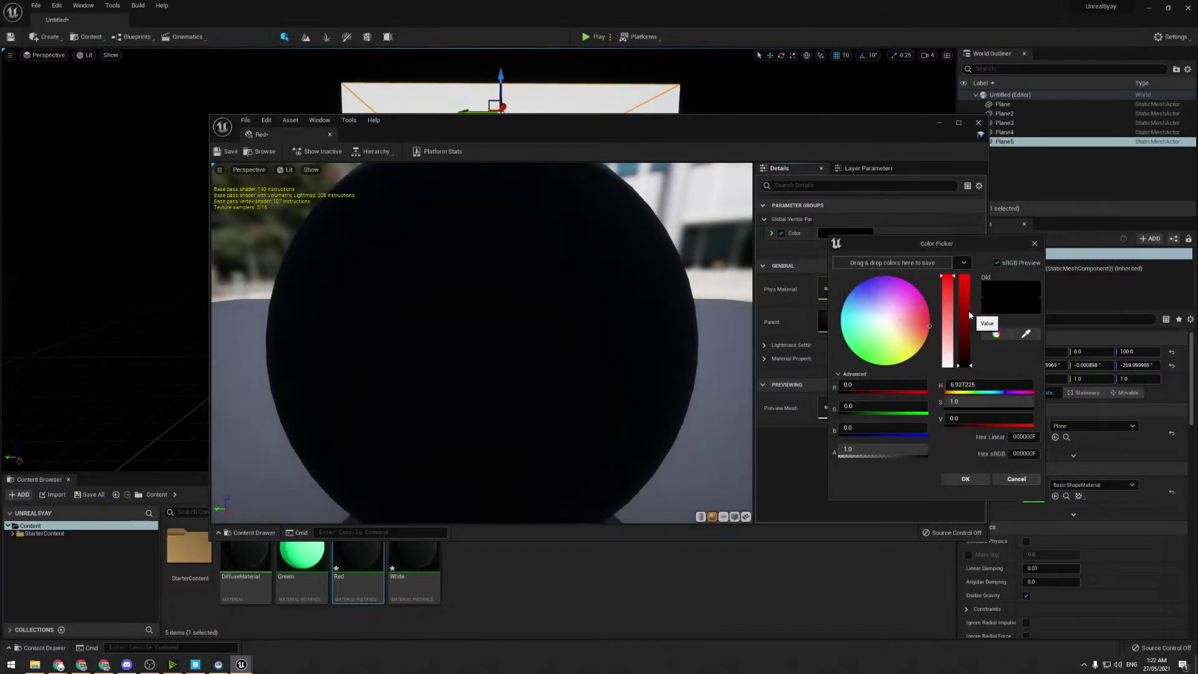
left_click_drag(969, 315, 966, 275)
left_click_drag(930, 326, 933, 325)
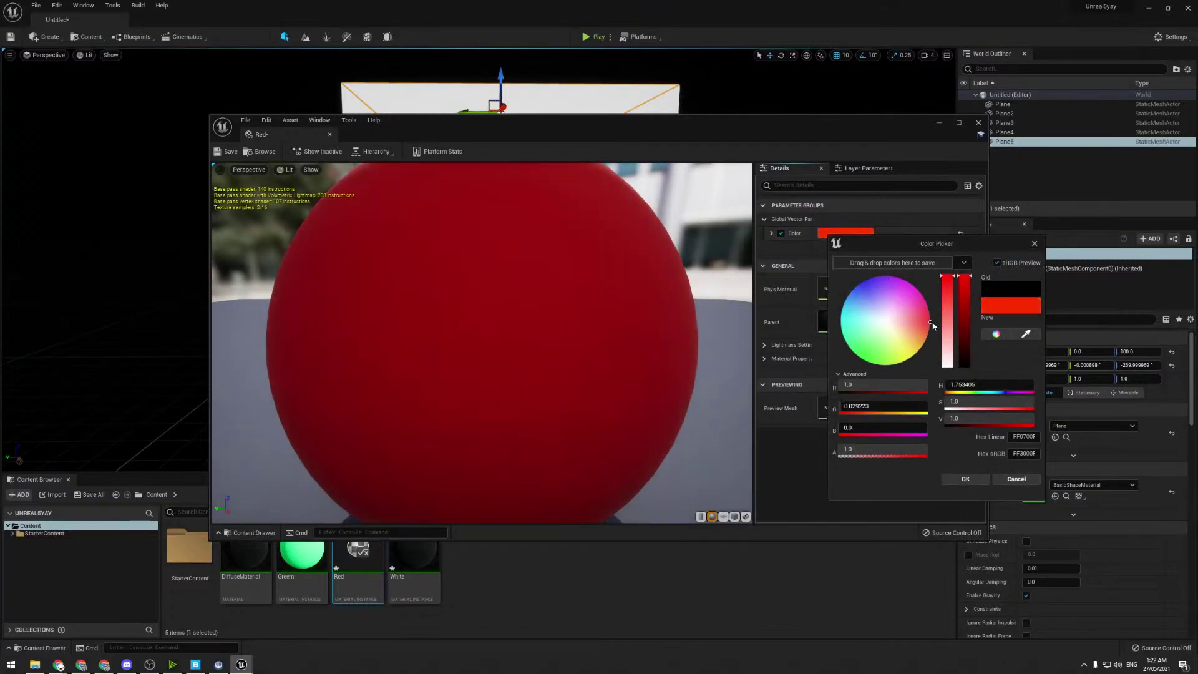
left_click(966, 478)
key("ctrl+s")
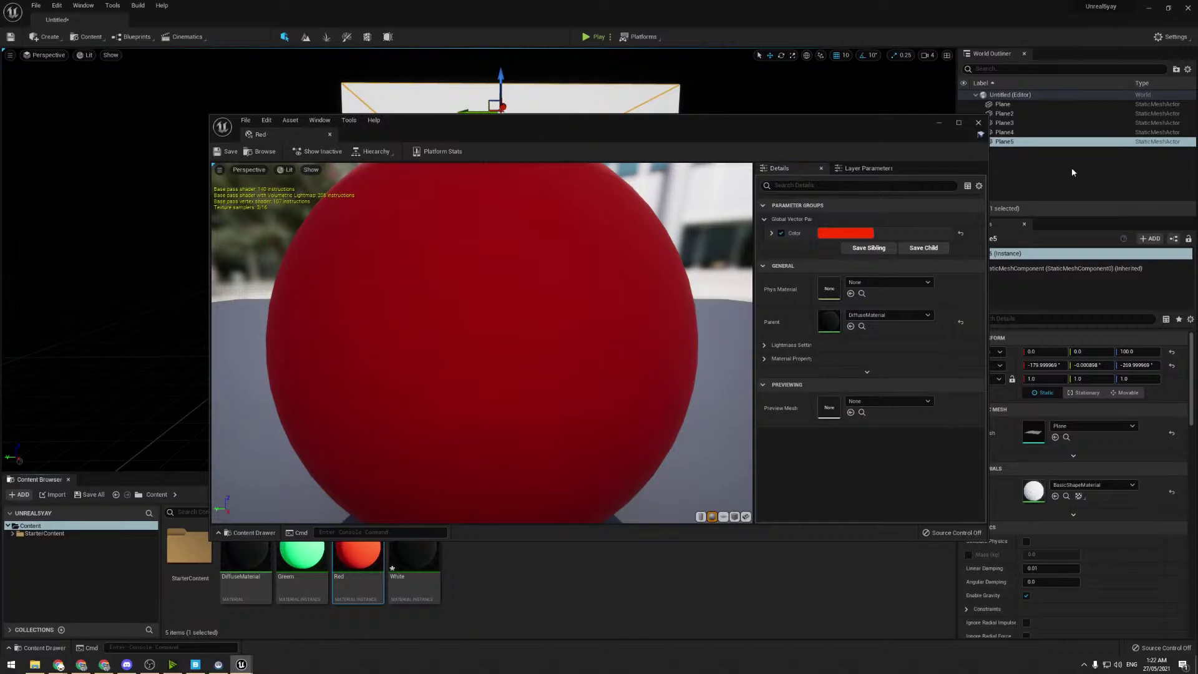
left_click(978, 123)
- Override the Color parameter of the White material instance with pure white at value 1.0, then save and close it
double_click(404, 558)
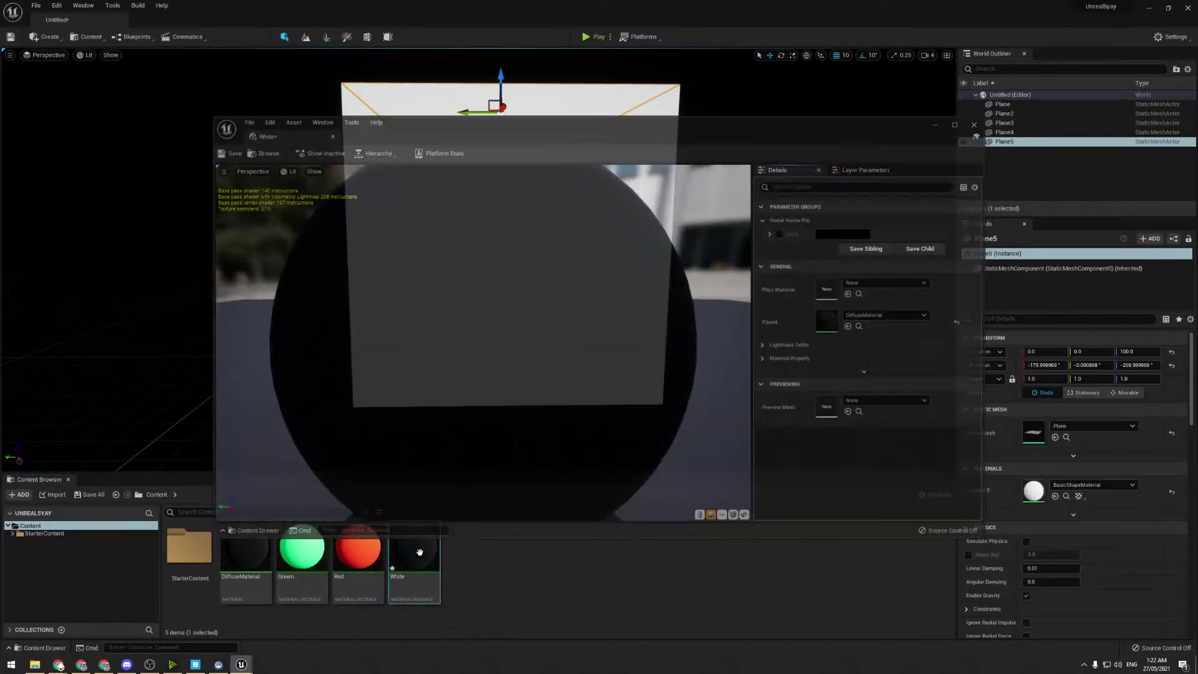
left_click(780, 232)
left_click(845, 233)
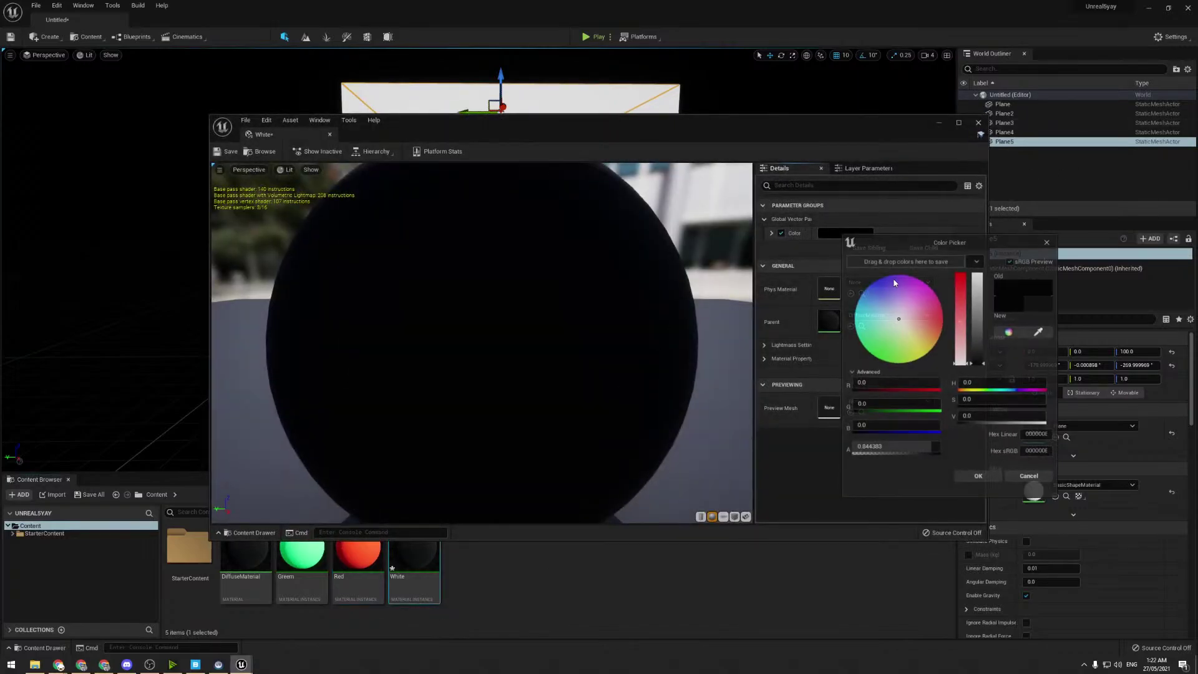
left_click_drag(979, 323, 979, 274)
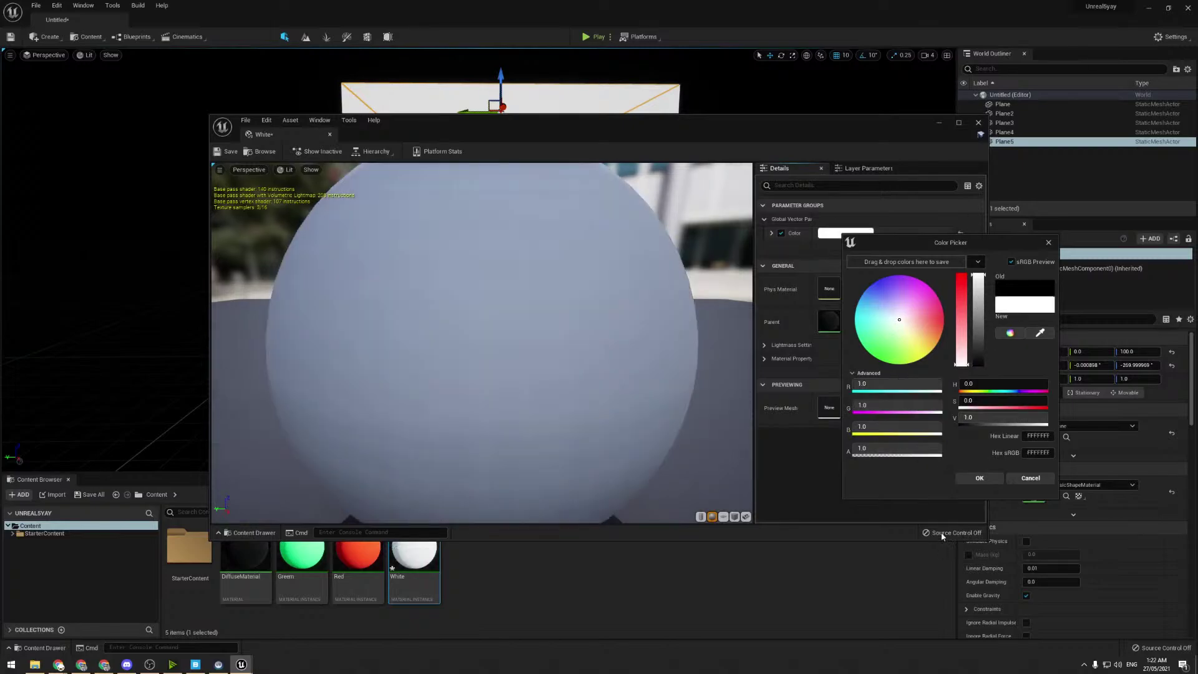
left_click(958, 478)
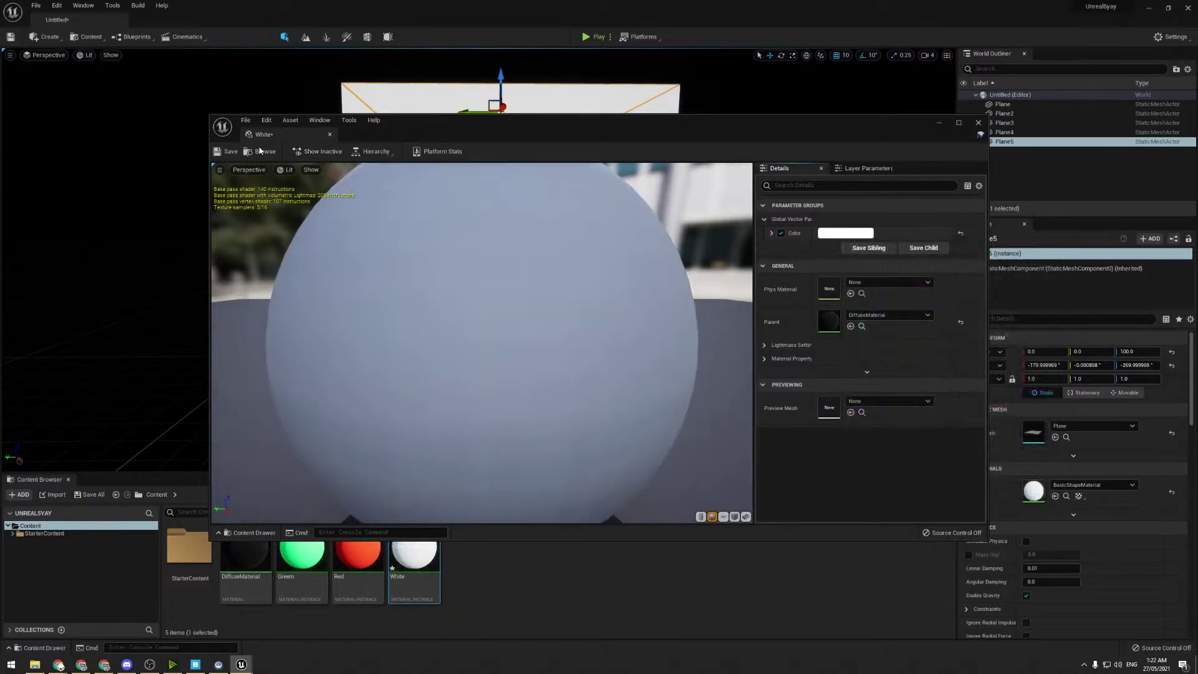
left_click(978, 122)
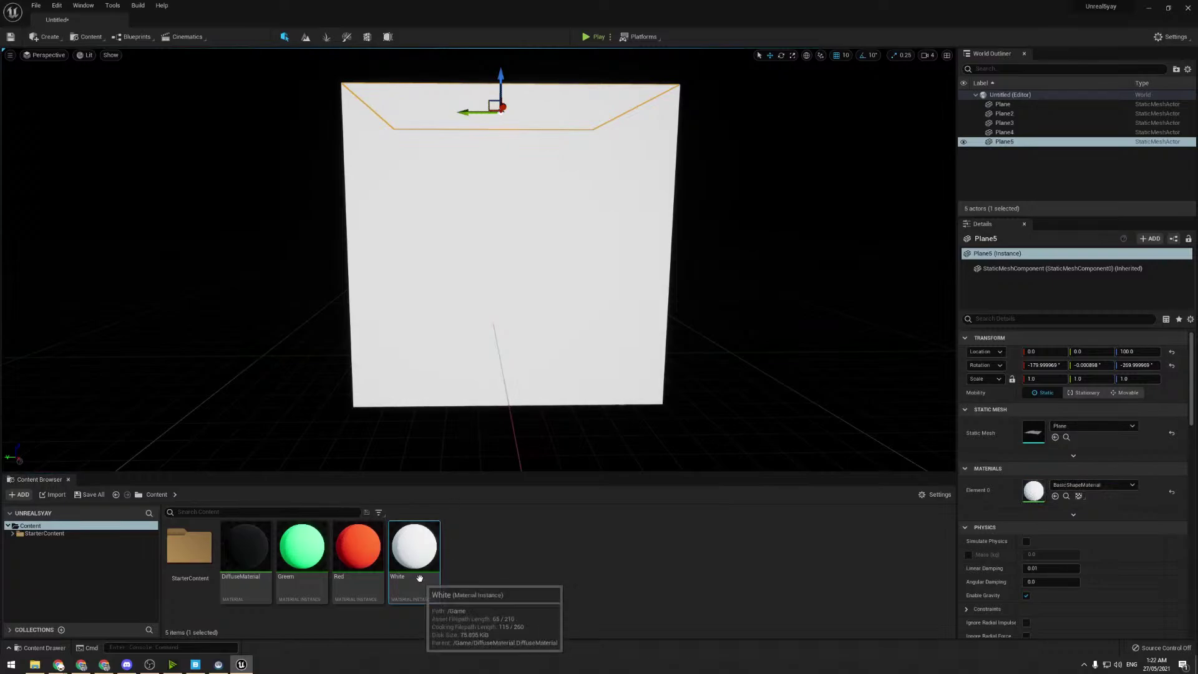
- Apply the White material to the ceiling plane, Red to the left wall and Green to the right wall
left_click_drag(419, 578, 461, 97)
left_click_drag(350, 557, 368, 256)
left_click_drag(302, 547, 647, 204)
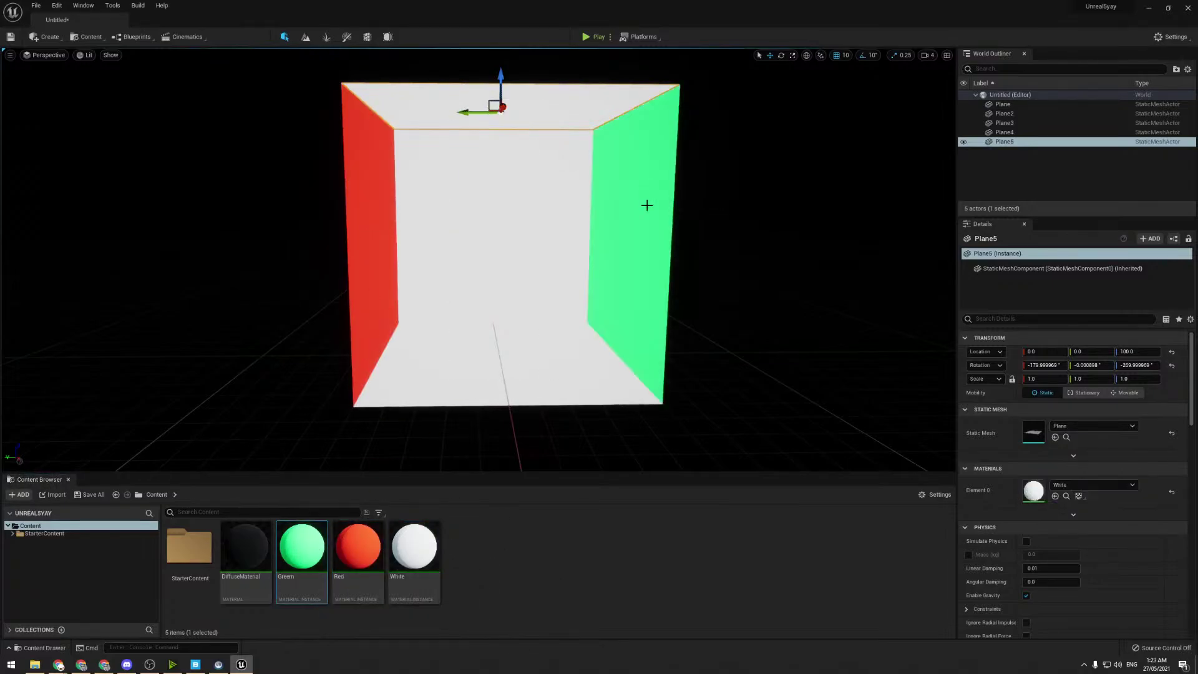
- Add a sphere shape to the scene in front of the box
scroll(647, 204, "up", 2)
left_click(49, 37)
mouse_move(59, 65)
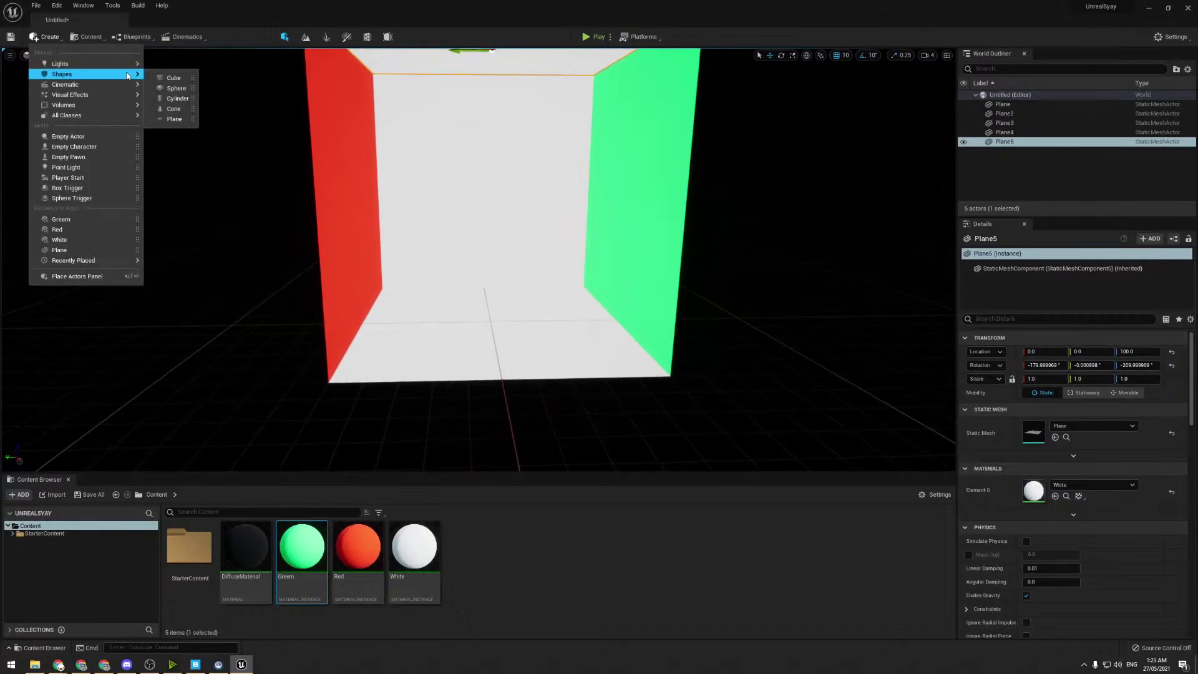
left_click(176, 88)
left_click_drag(475, 260, 487, 320)
- Move the sphere into the box at X 0 and Z 30, and scale it uniformly to about 0.295
right_click_drag(487, 320, 554, 315)
key("w")
key("a")
key("q")
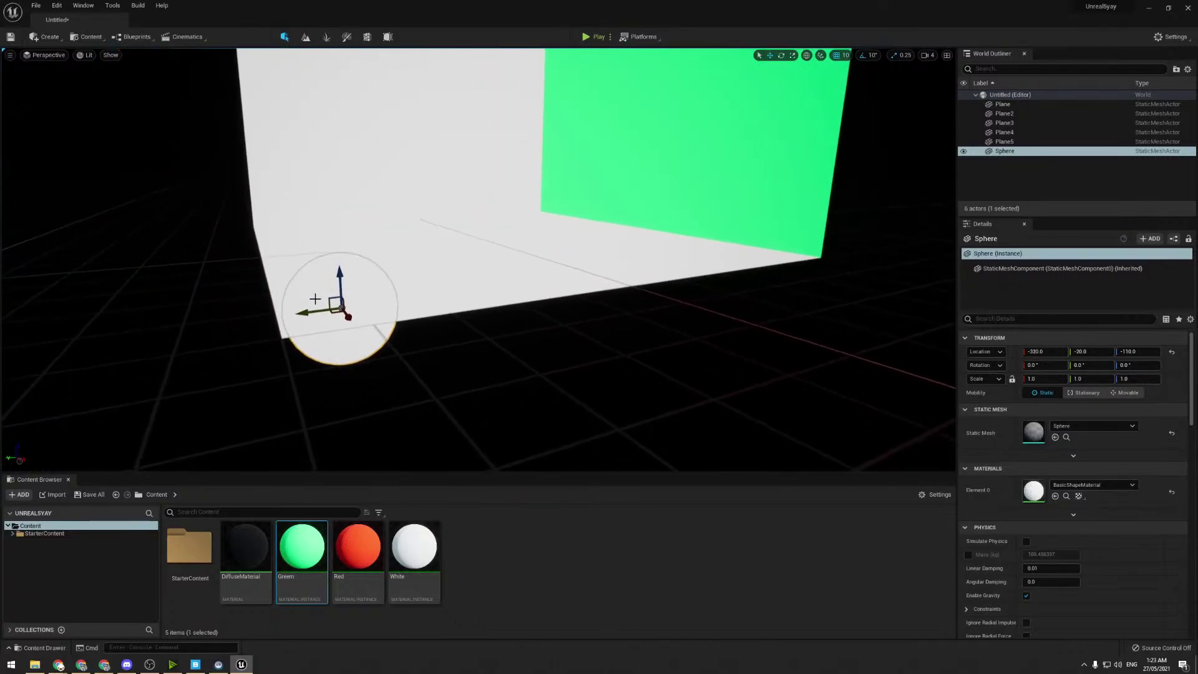
left_click_drag(350, 319, 586, 428)
right_click_drag(585, 428, 590, 465)
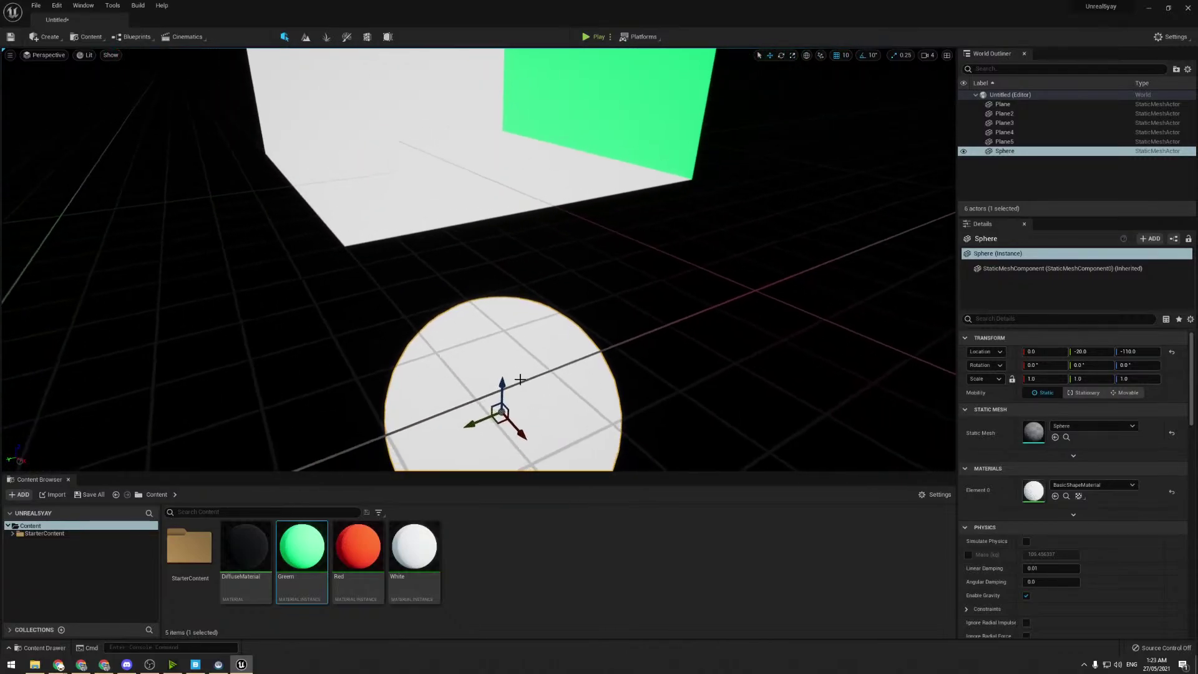
left_click_drag(510, 417, 503, 69)
right_click_drag(503, 68, 809, 256)
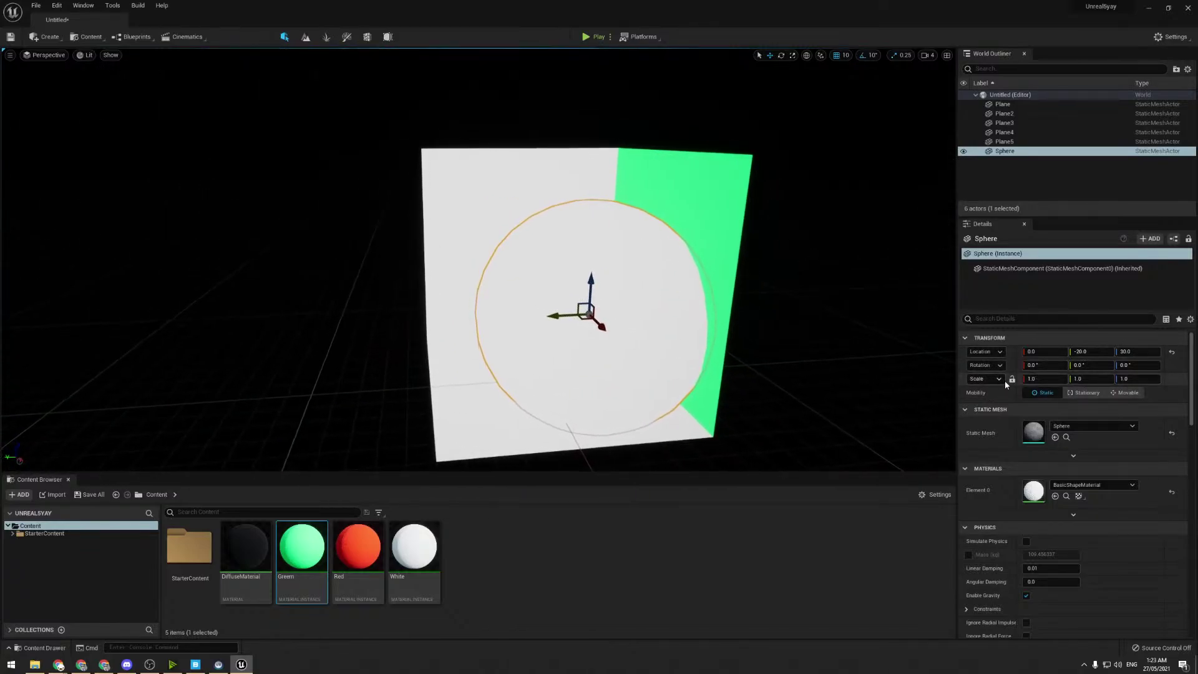
left_click_drag(1041, 377, 944, 377)
- Move the sphere to Y 20, Z 20 near the red wall and place a duplicate at X 30, Y -20, Z 20
right_click_drag(562, 249, 684, 257)
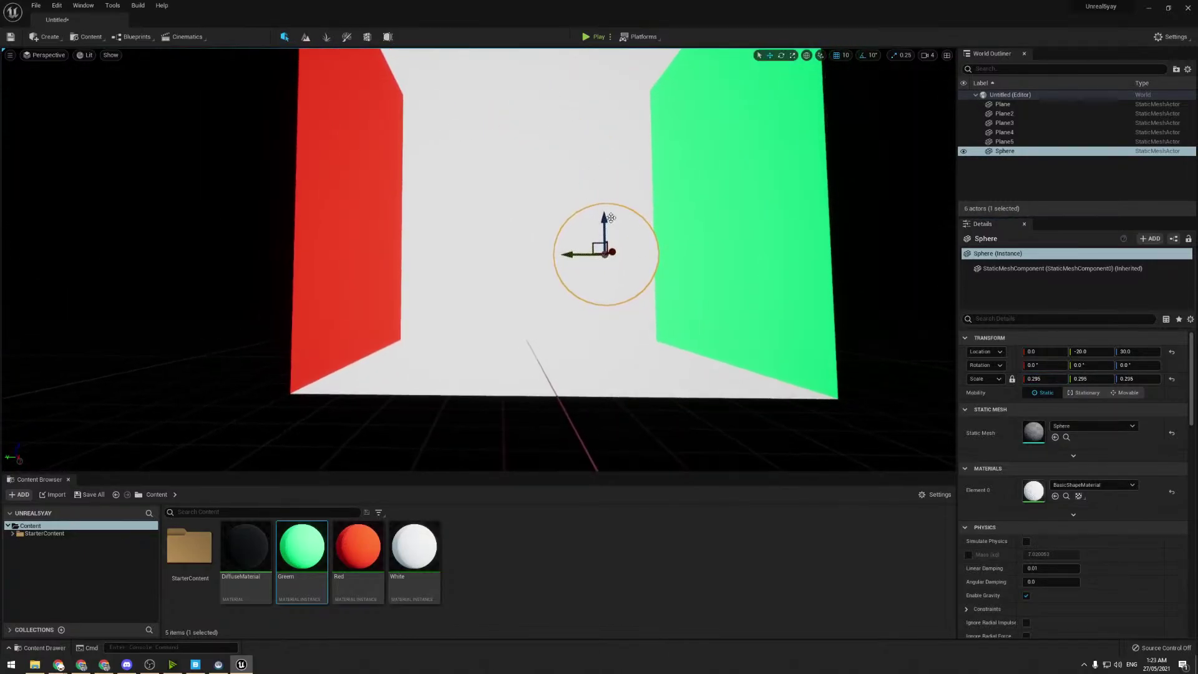
left_click_drag(601, 217, 438, 289)
right_click_drag(438, 290, 448, 263)
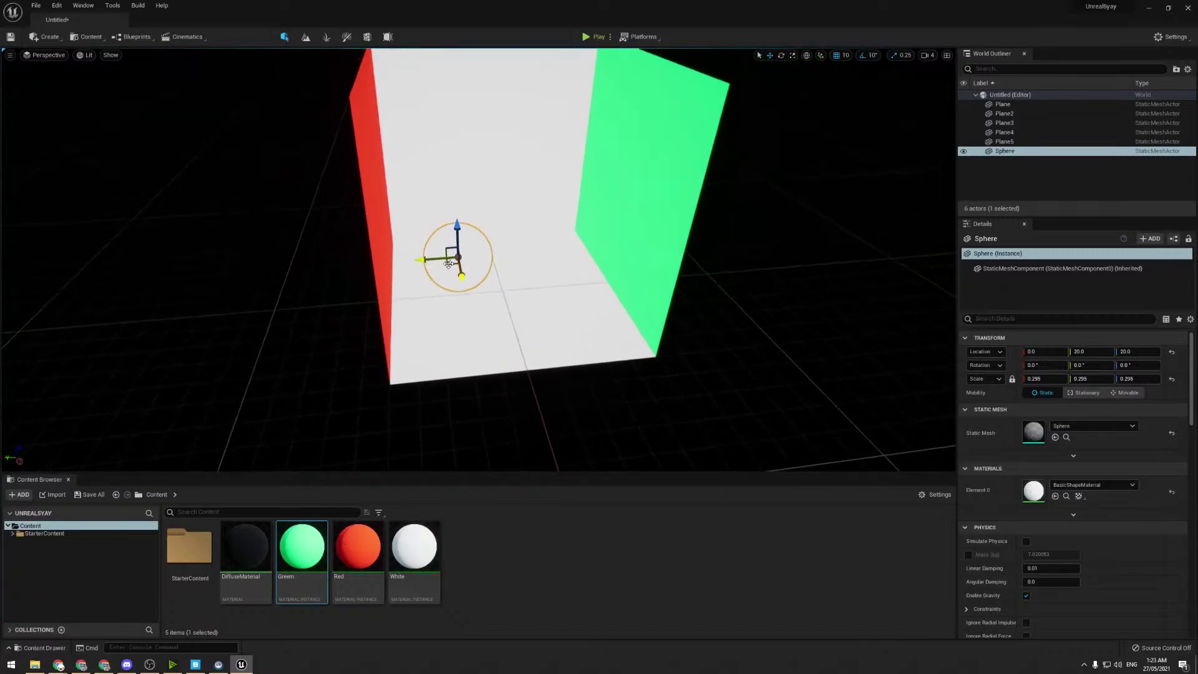
left_click_drag(448, 263, 551, 294, "alt")
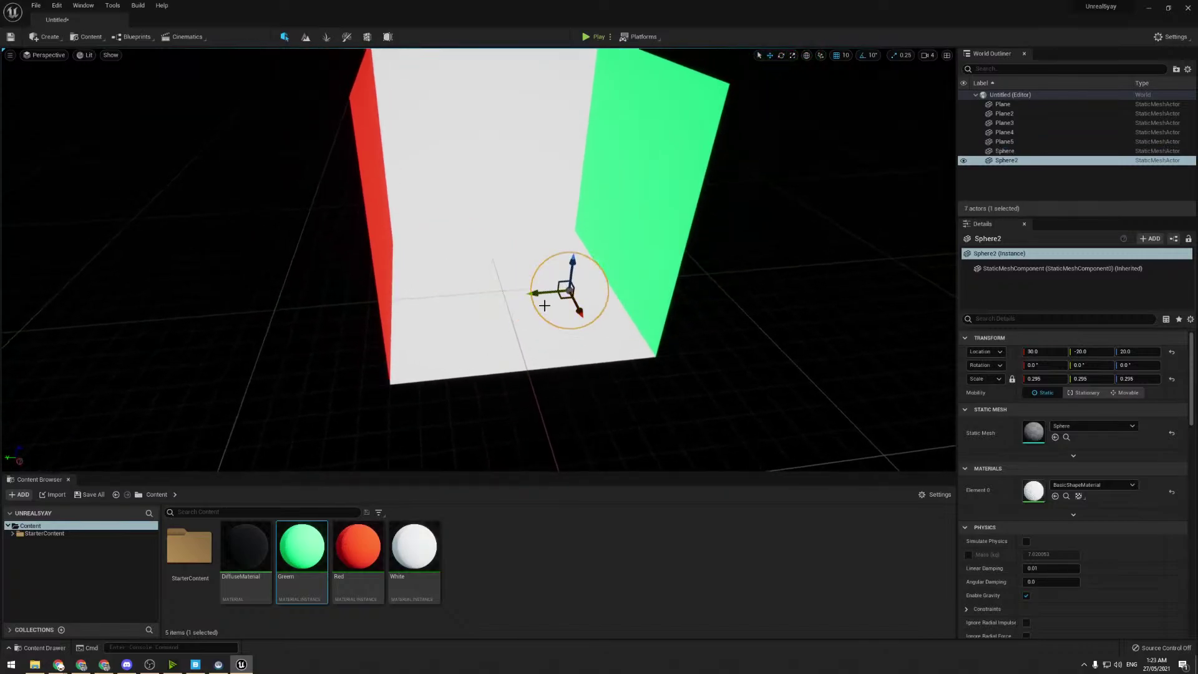
- Add a Rect Light to the scene and move it into the box at X 10 and Z 50
left_click(43, 37)
mouse_move(60, 64)
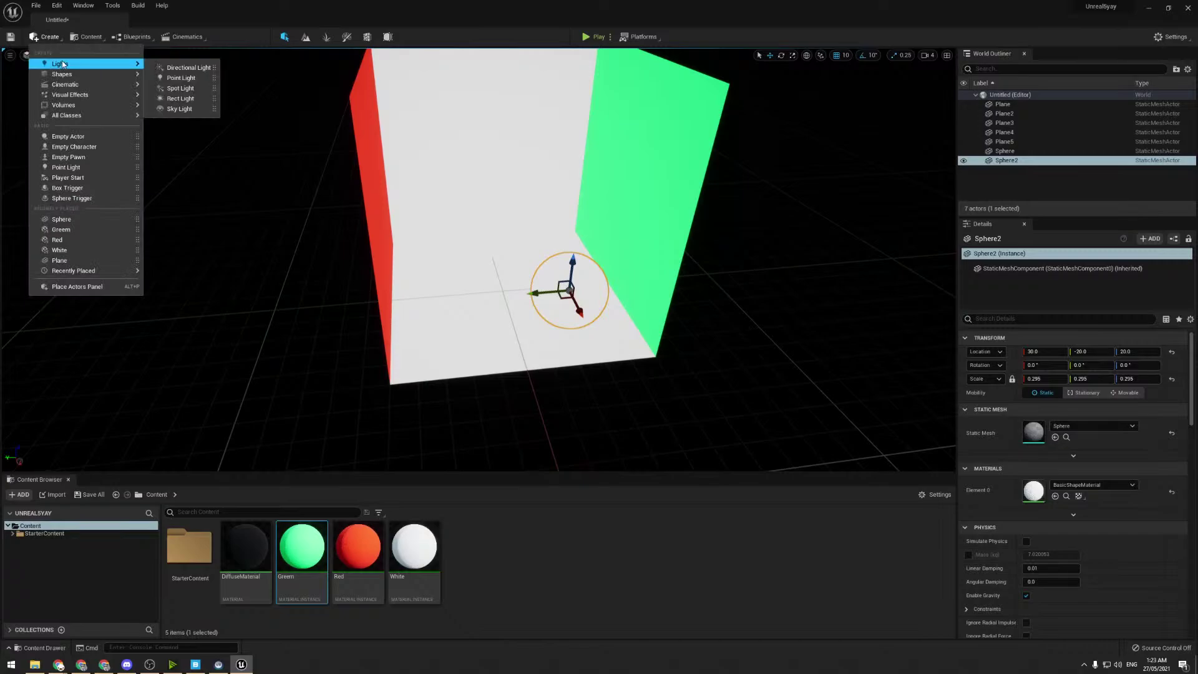
left_click_drag(184, 93, 472, 310)
right_click_drag(533, 301, 533, 301)
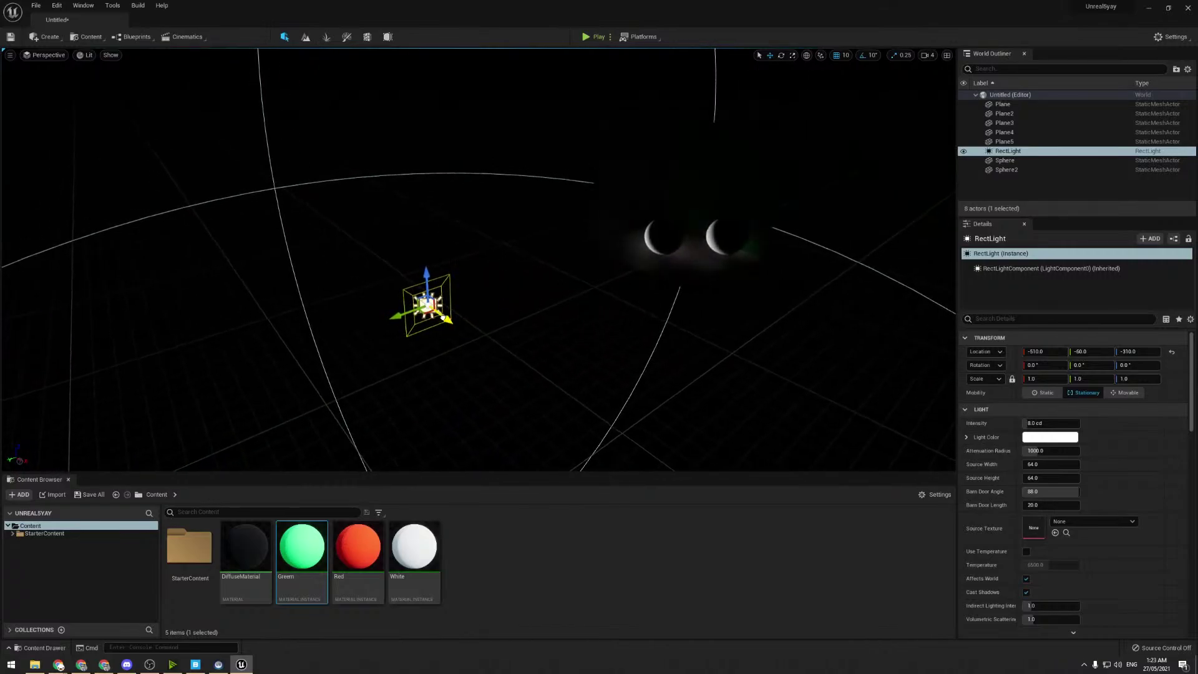
left_click_drag(444, 317, 725, 400)
left_click_drag(671, 456, 738, 141)
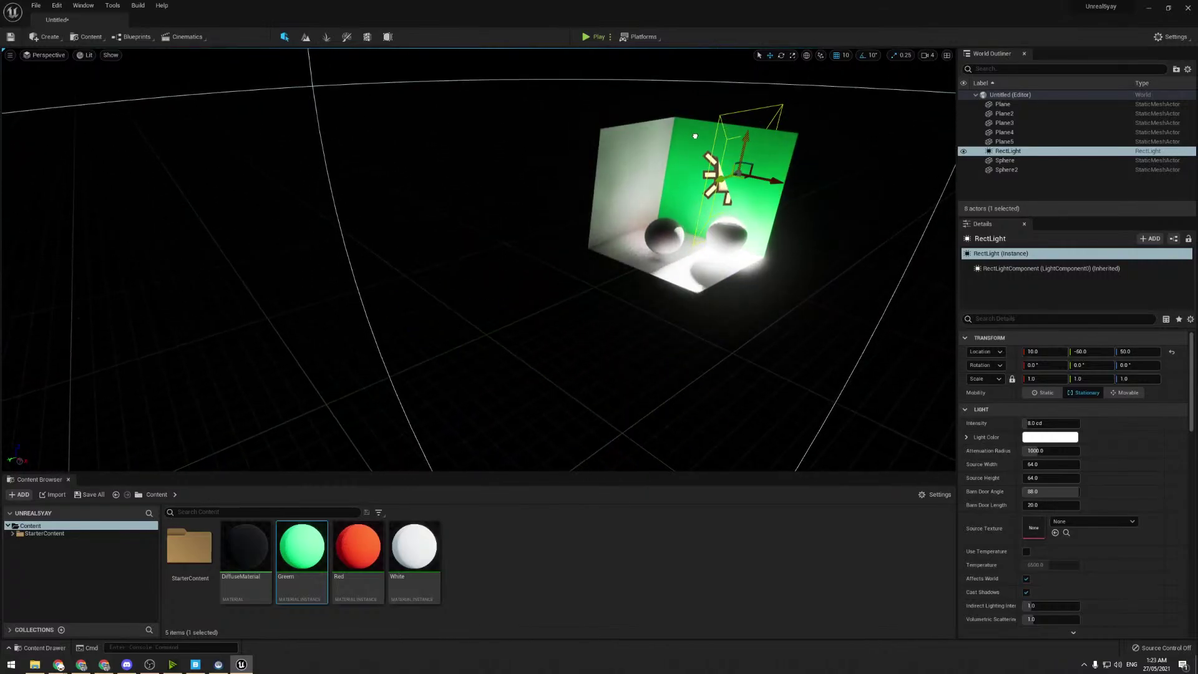
- Rotate the Rect Light to face straight down and centre it at the ceiling at X 10, Y 0, Z 100
right_click_drag(811, 229, 811, 229)
key("e")
left_click_drag(444, 277, 445, 277)
right_click_drag(445, 277, 445, 277)
key("w")
left_click_drag(529, 169, 404, 49)
- Set the Rect Light's intensity to 1 cd
right_click_drag(469, 240, 447, 221)
key("w")
key("s")
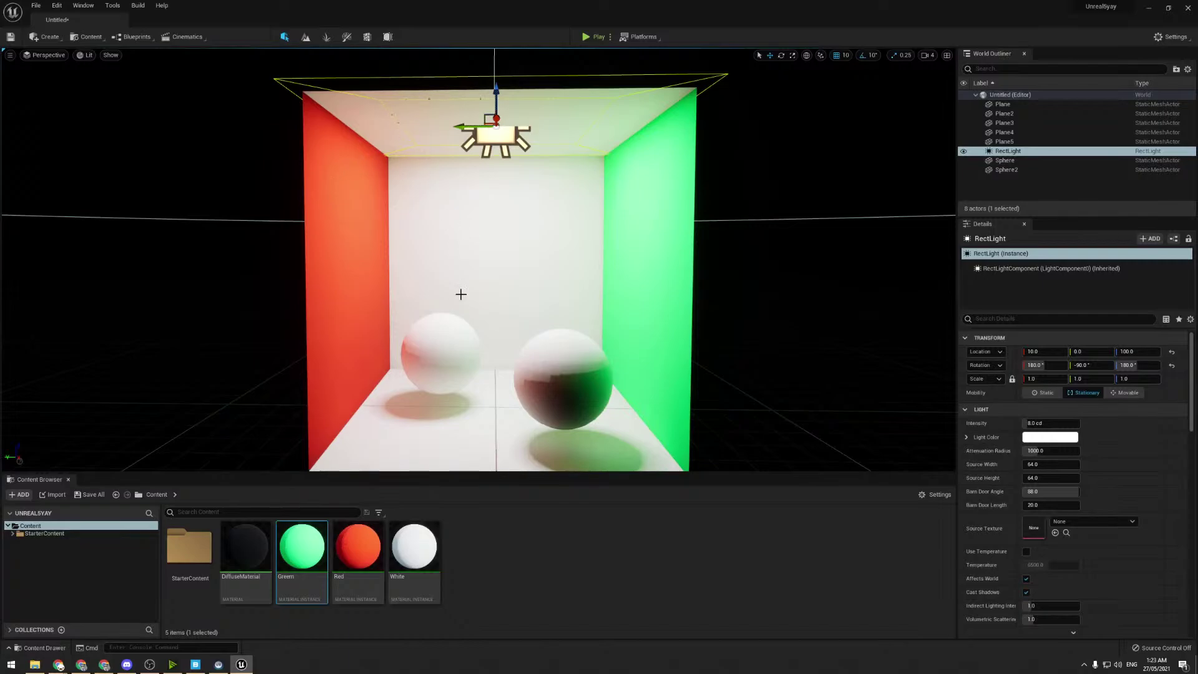
key("s")
right_click_drag(502, 355, 523, 326)
key("w")
key("s")
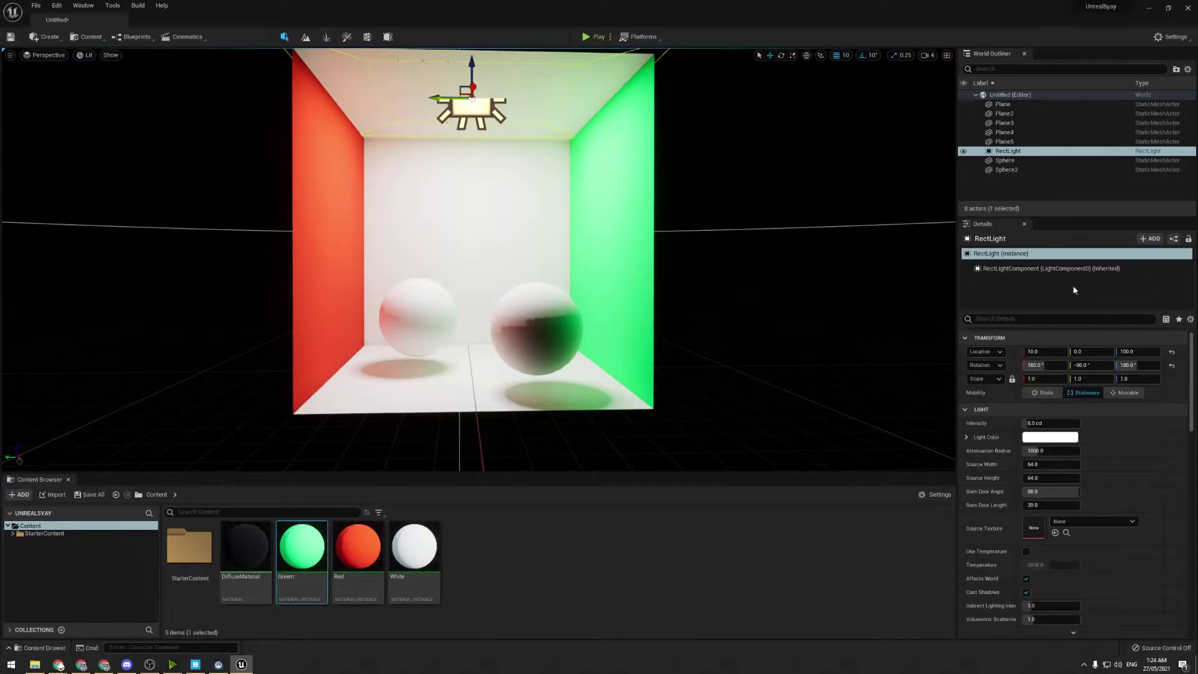
left_click(1050, 424)
type("1")
key("Return")
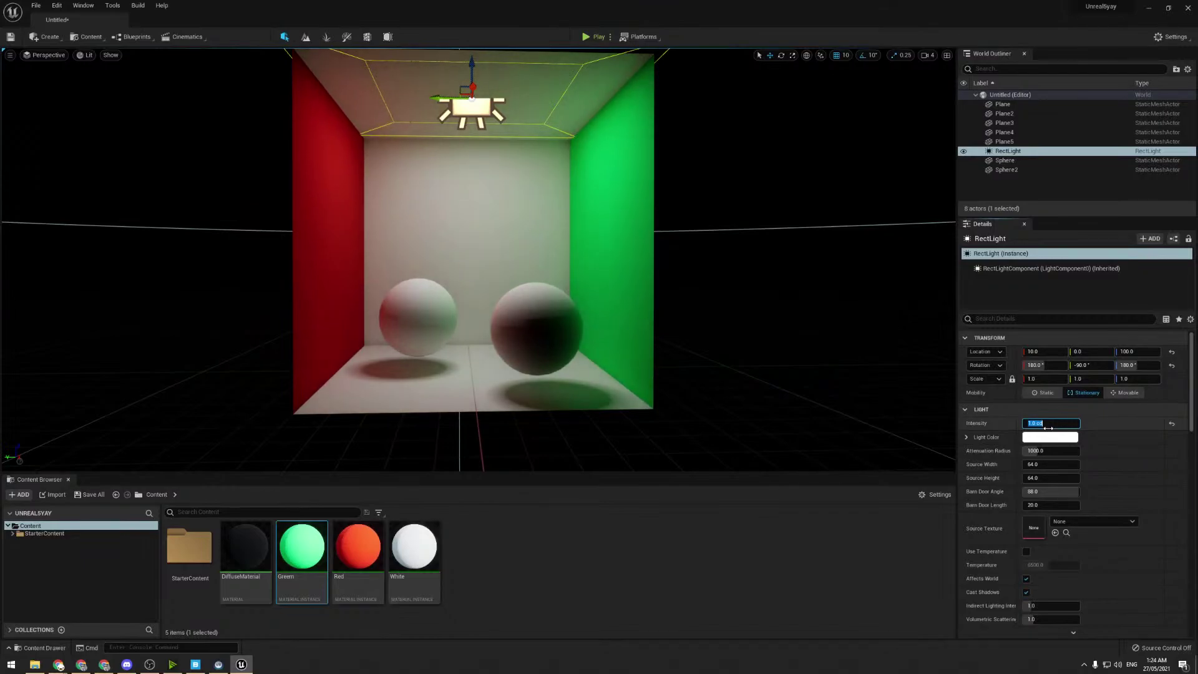
- Set the Rect Light's source width and height to 16 and lower the light slightly below the ceiling
left_click(1054, 465)
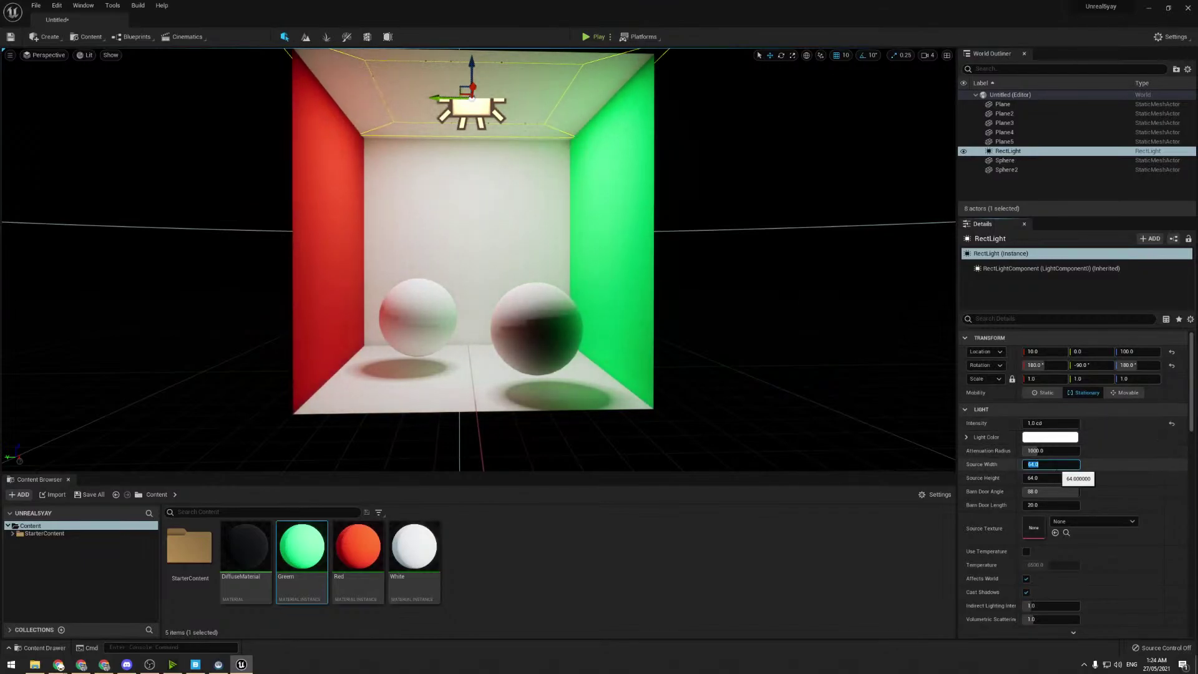
type("16")
key("Return")
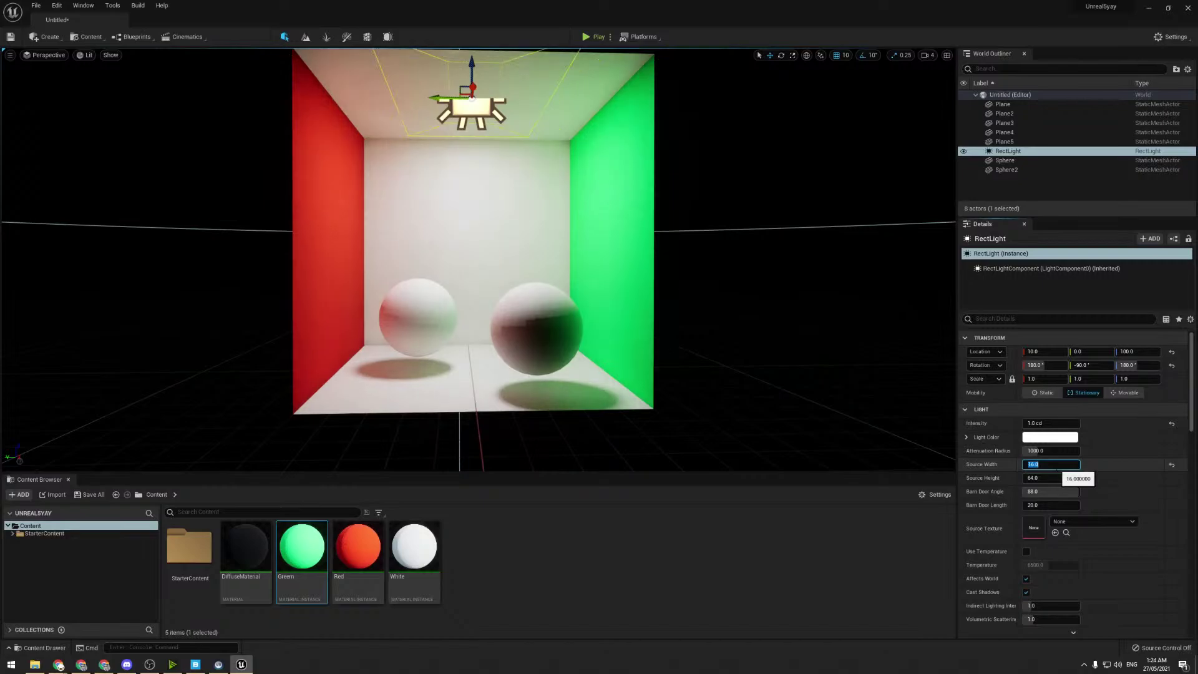
left_click(1045, 478)
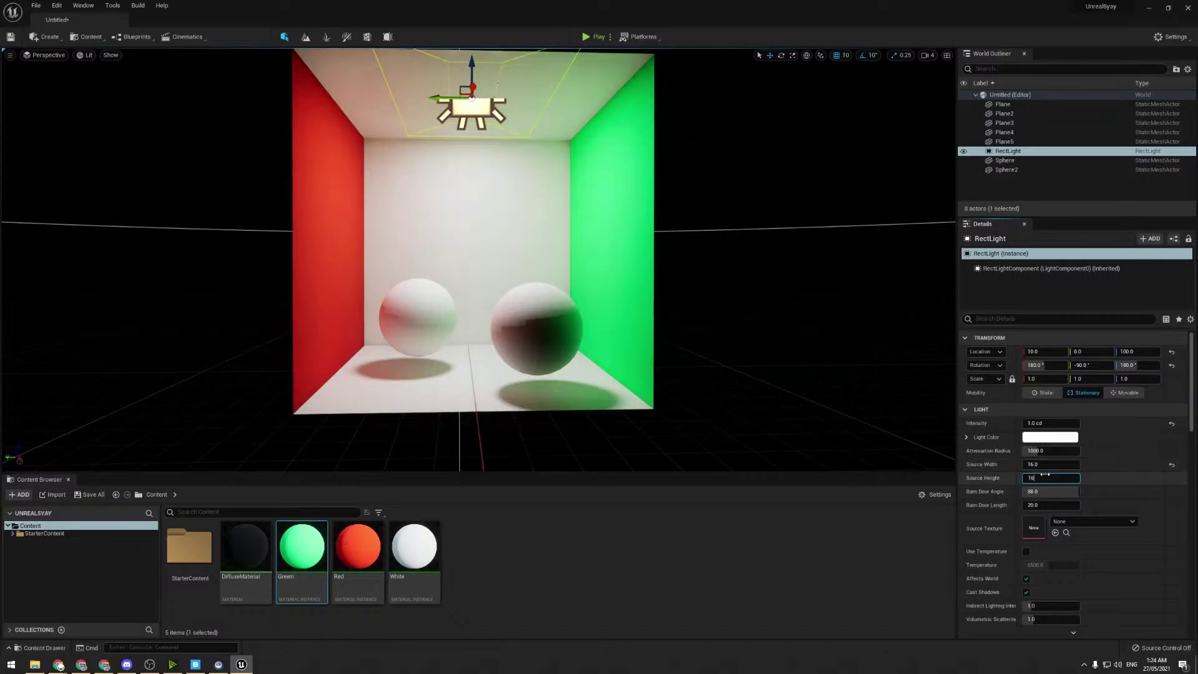
type("16")
key("Return")
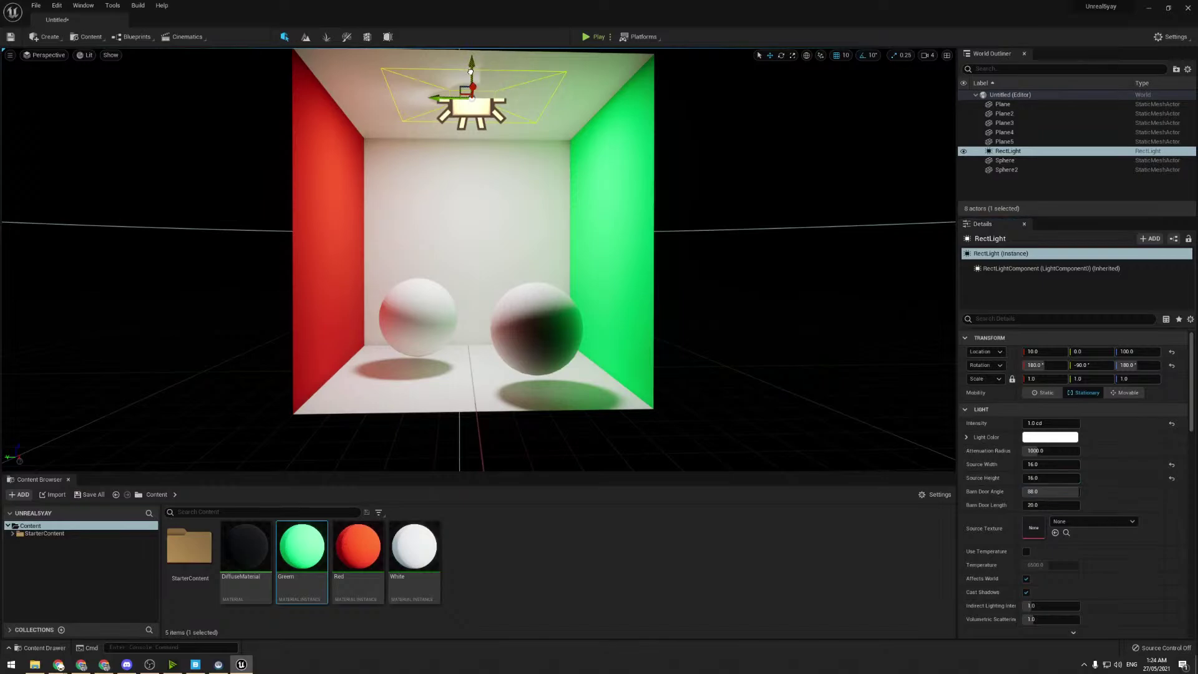
left_click_drag(470, 71, 470, 82)
left_click(763, 325)
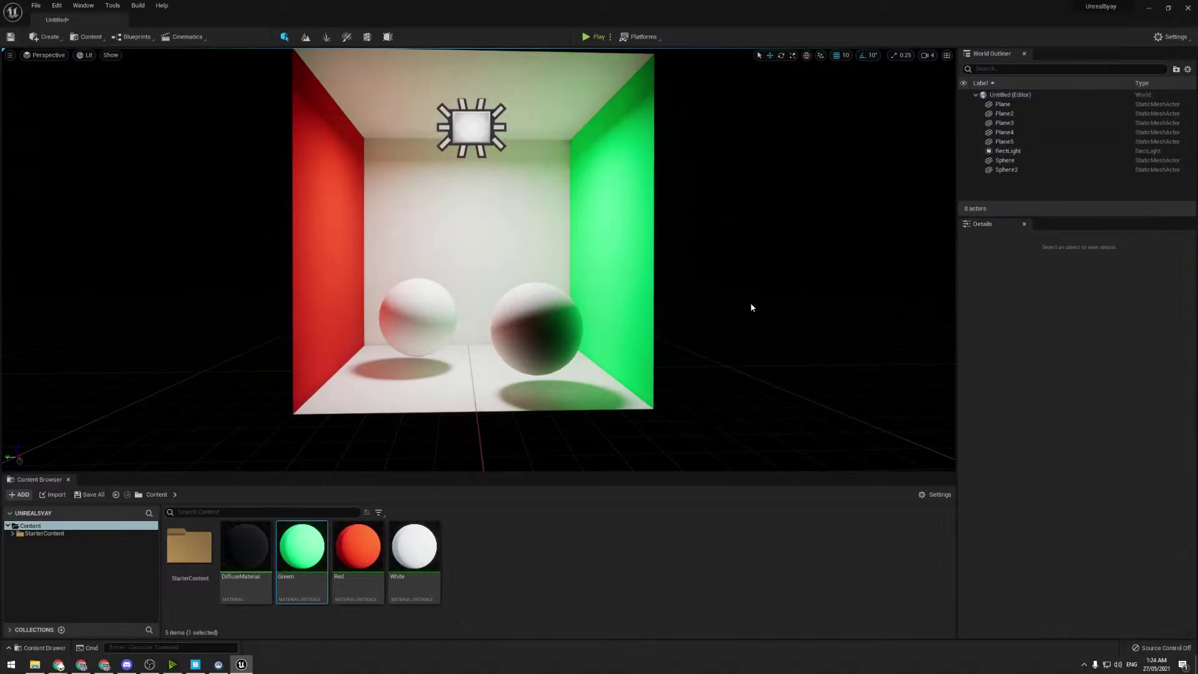
- Open the static mesh used by the sphere near the green wall in the mesh editor
right_click_drag(725, 319, 716, 367)
key("w")
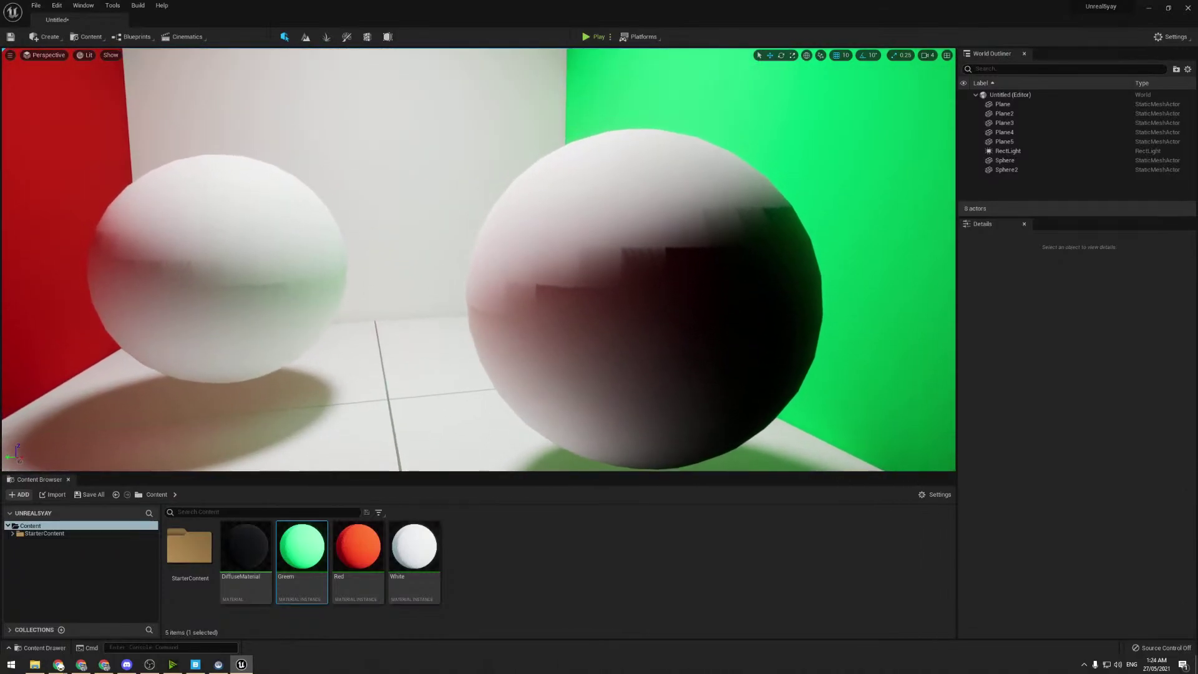
left_click(625, 293)
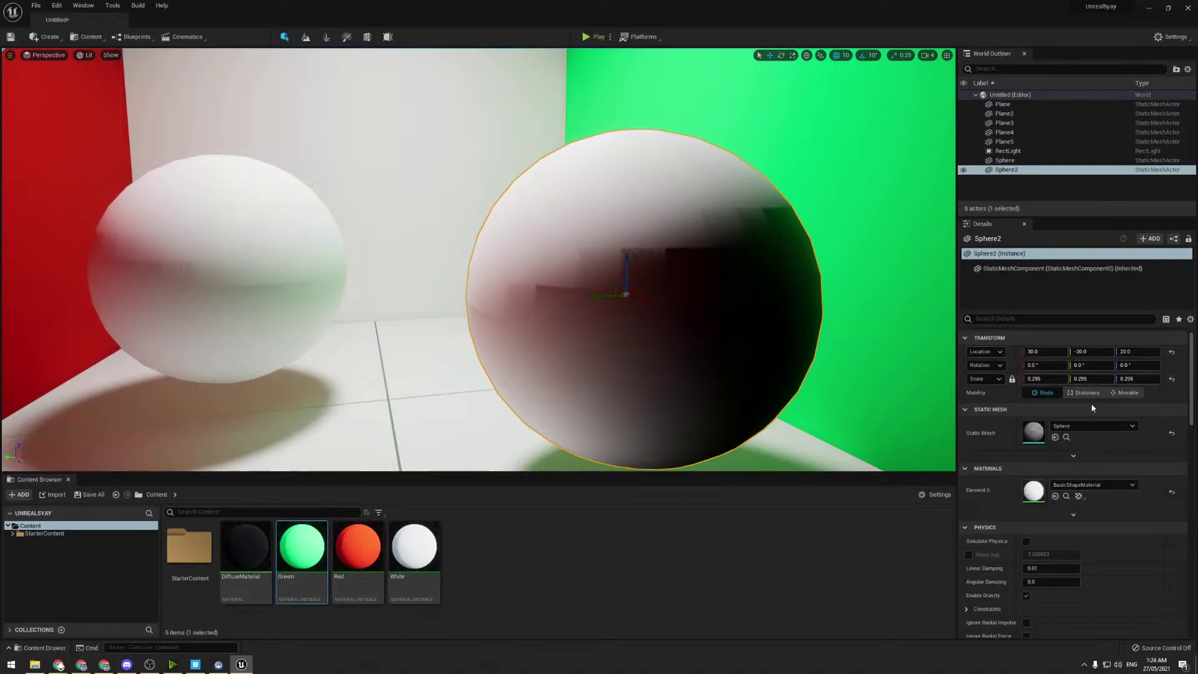
double_click(1033, 432)
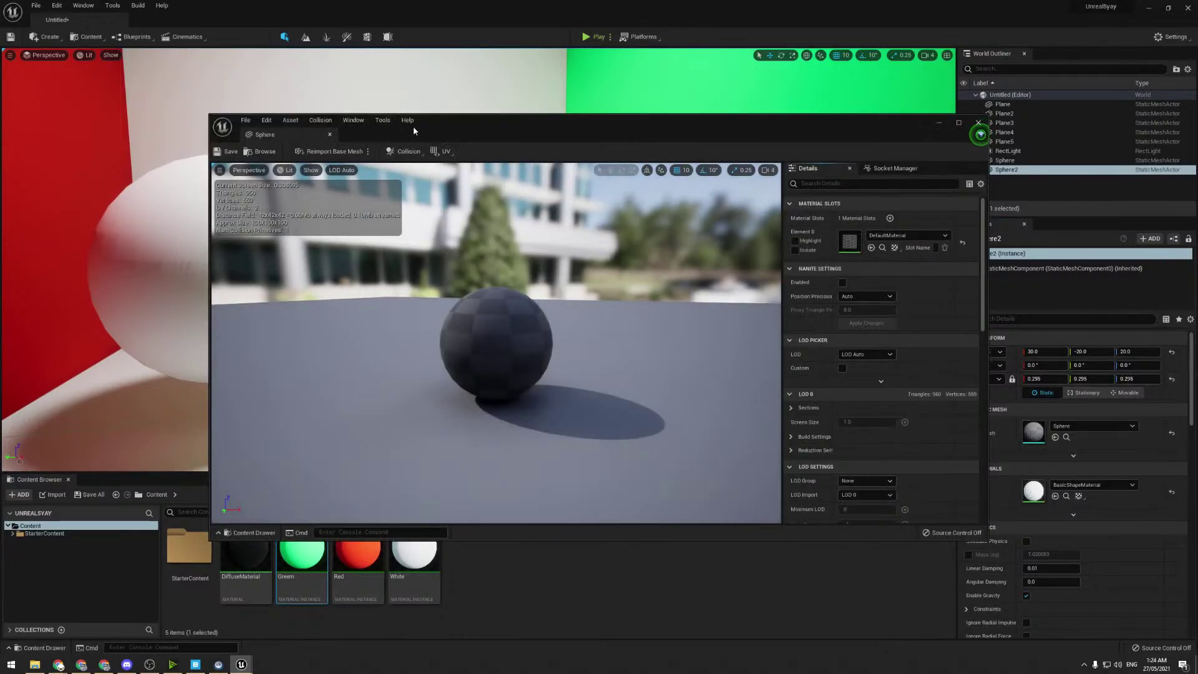
- Move the mesh editor below the level's spheres and show the sphere mesh's vertices in its preview
left_click_drag(413, 130, 429, 368)
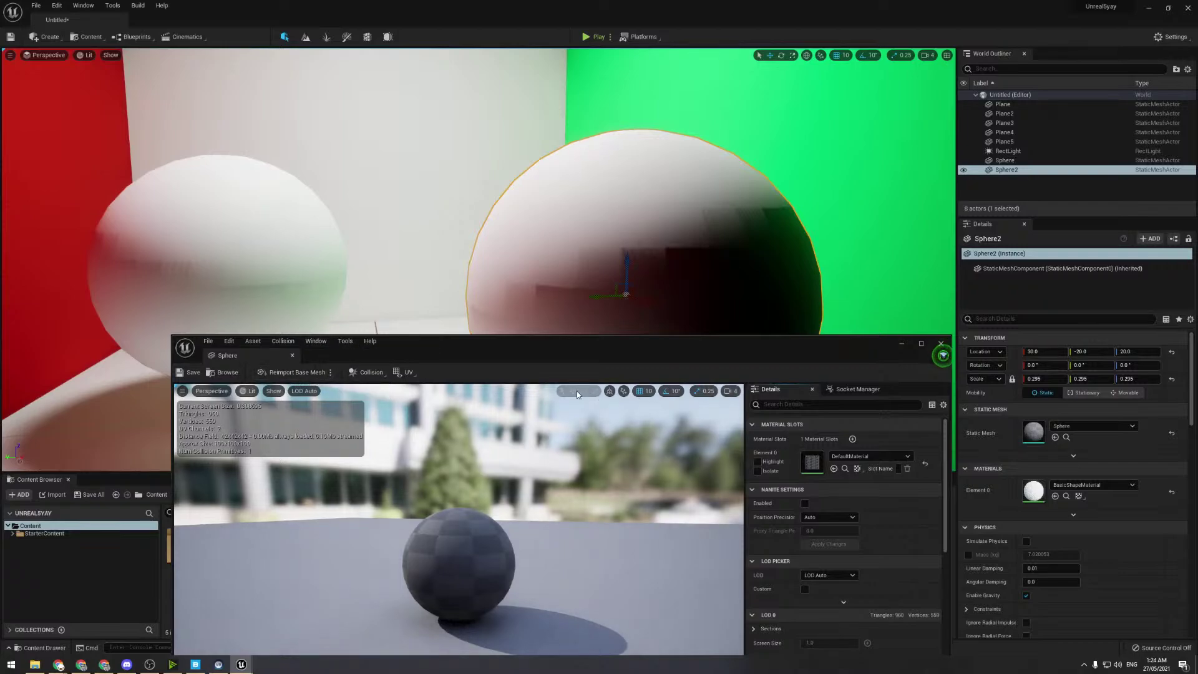
left_click(215, 391)
left_click(272, 391)
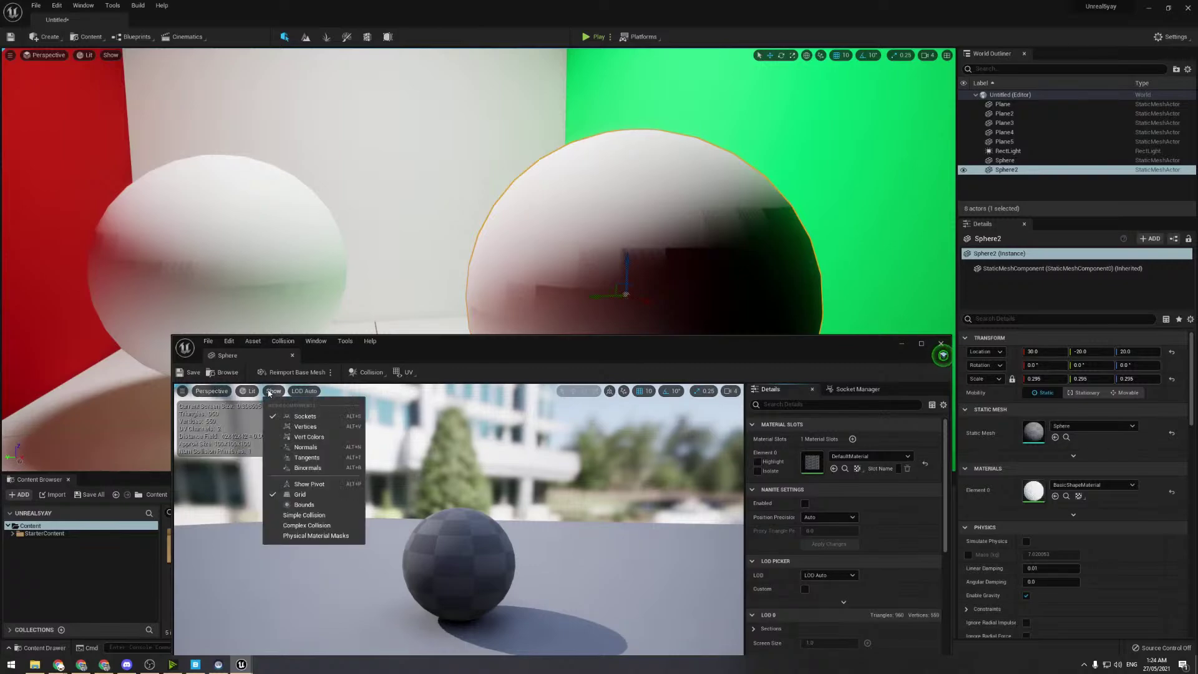
left_click(272, 392)
left_click(272, 391)
left_click(288, 426)
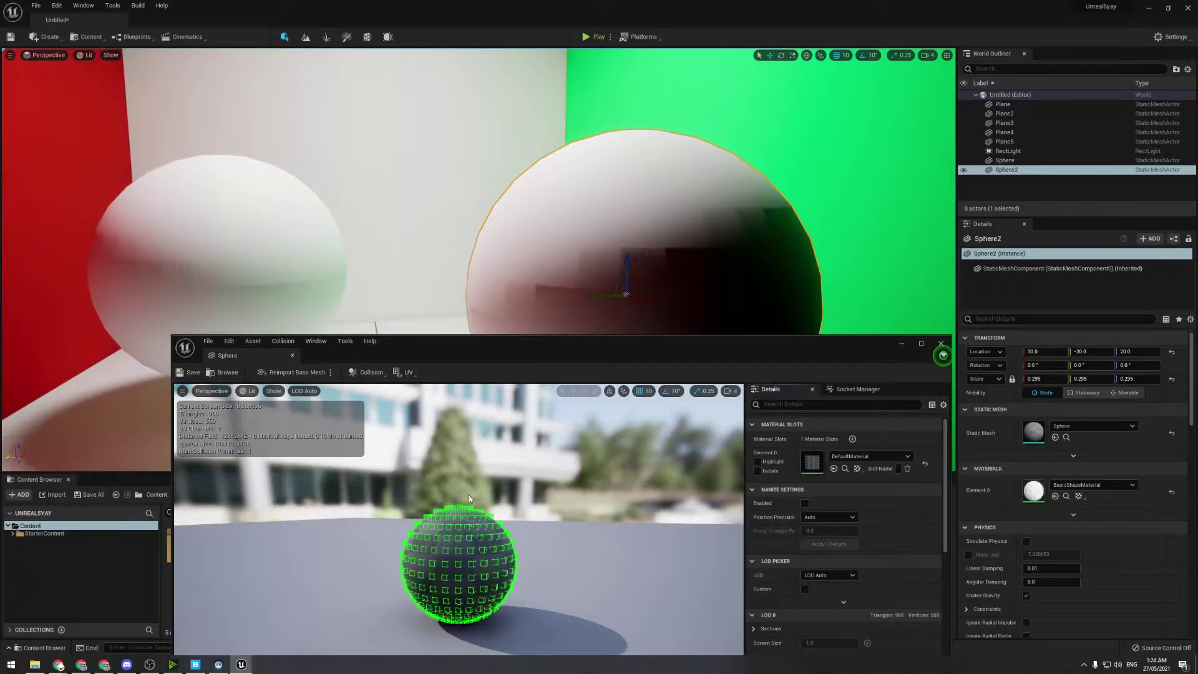
key("w")
mouse_move(459, 519)
right_mouse_down()
mouse_move(431, 537)
mouse_move(461, 524)
right_mouse_up()
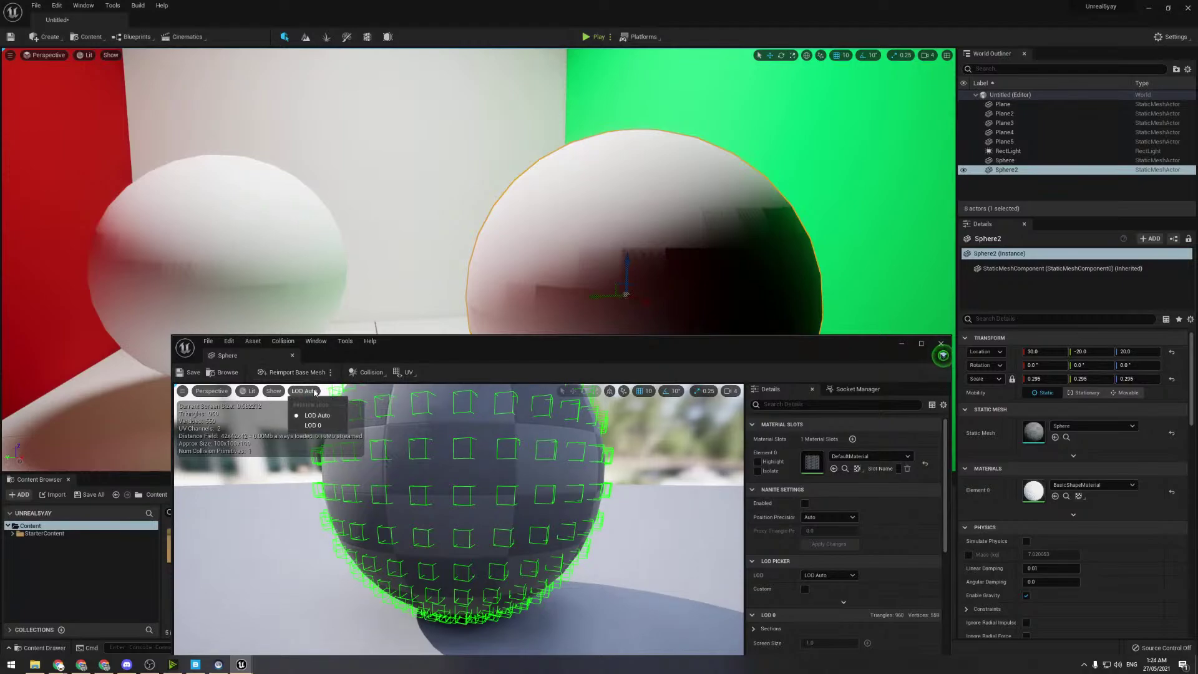
- Display the sphere mesh's vertex normals and examine its mesh density in the preview
left_click(273, 390)
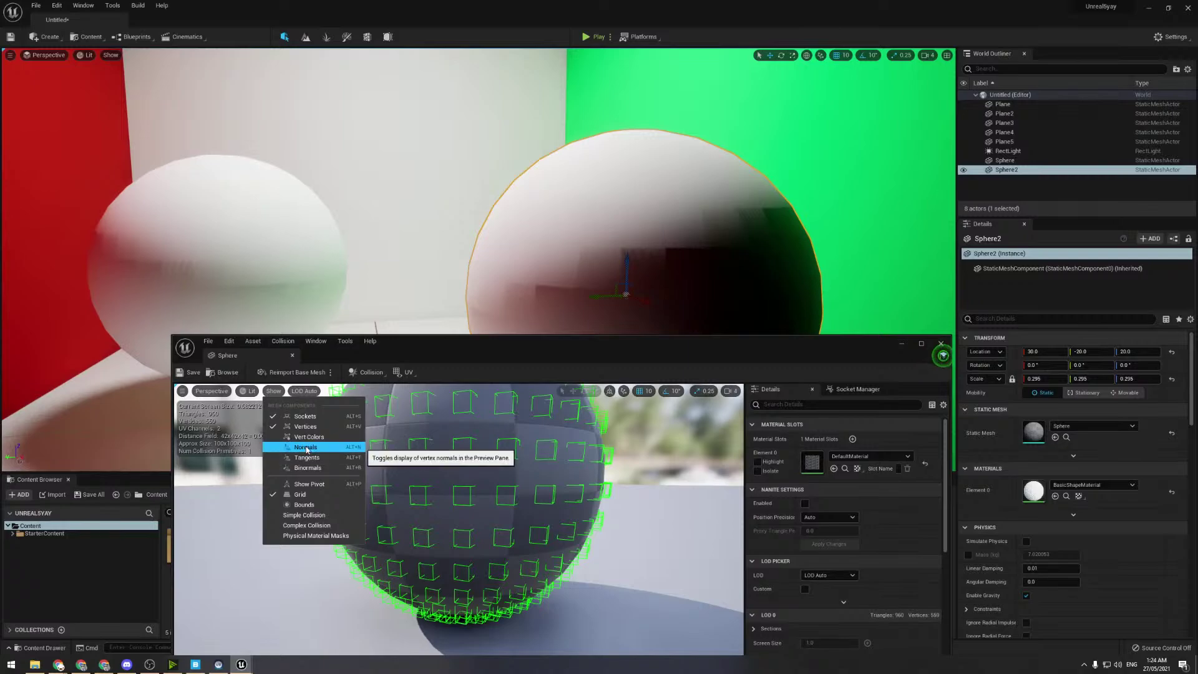
left_click(306, 447)
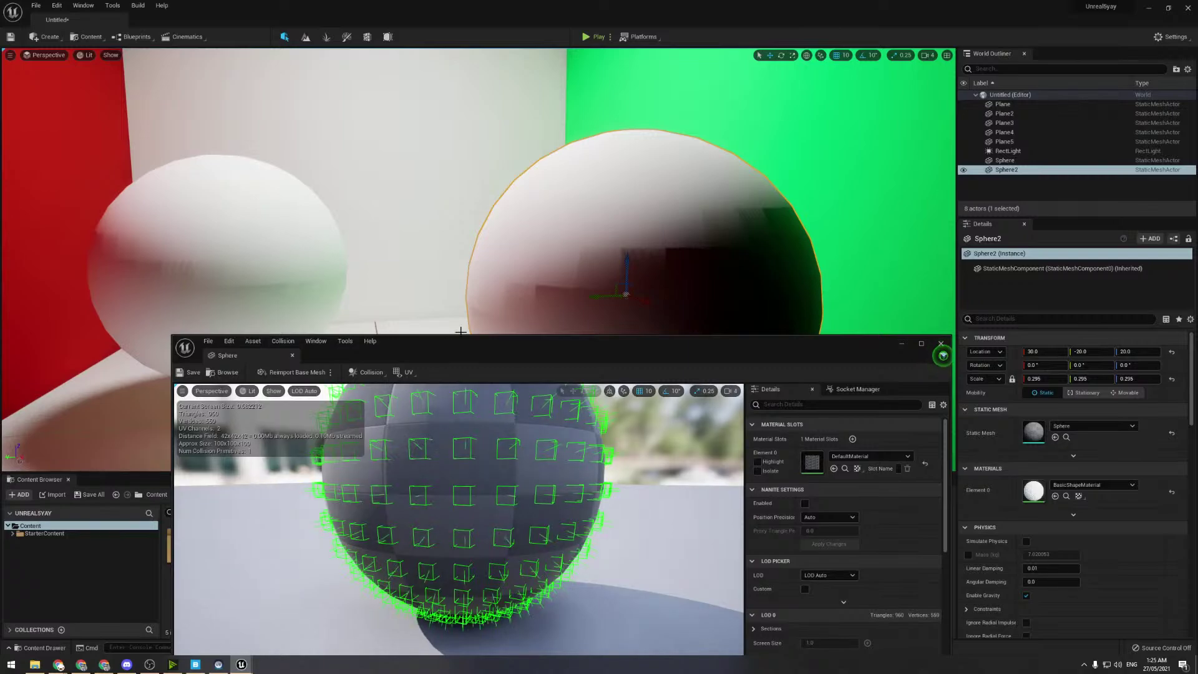
left_click_drag(460, 331, 470, 376)
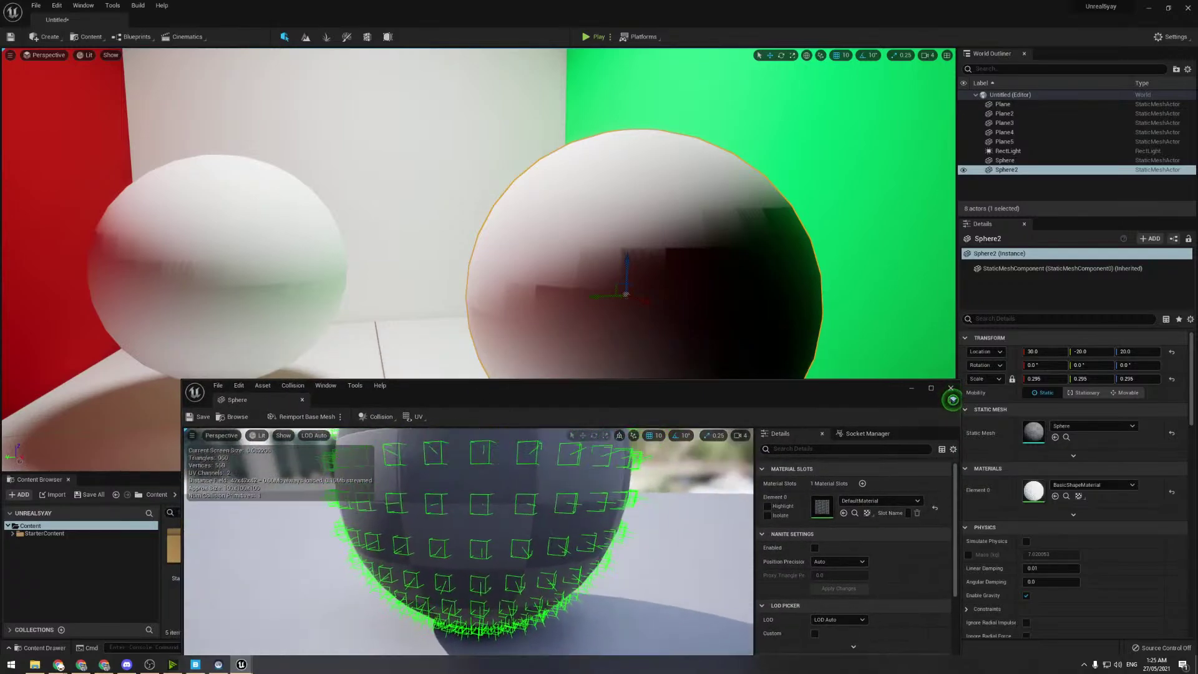
right_click_drag(470, 537, 486, 486)
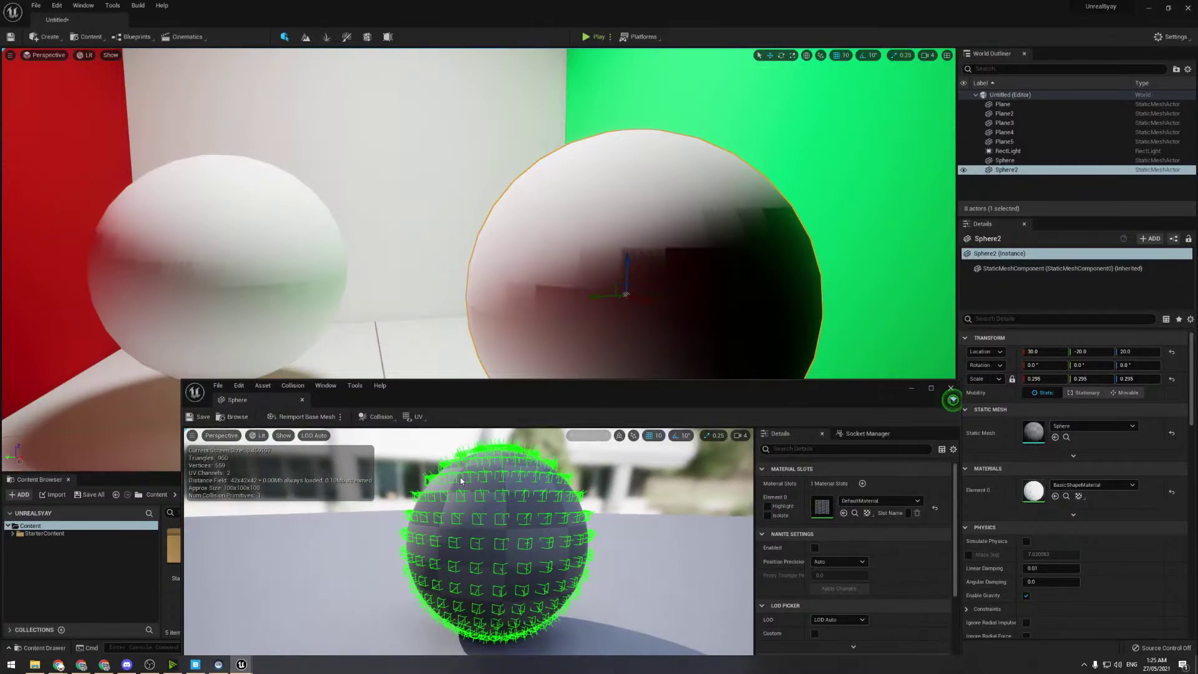
mouse_move(488, 511)
right_mouse_down()
mouse_move(476, 527)
mouse_move(500, 511)
right_mouse_up()
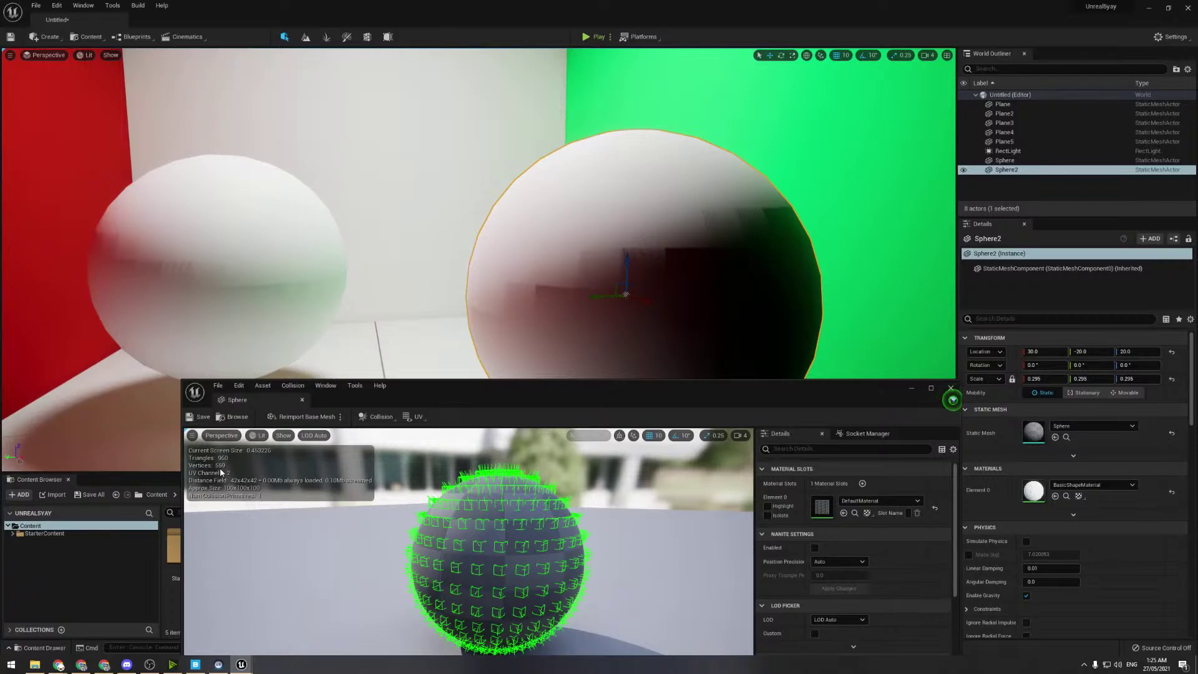
scroll(436, 534, "up", 3)
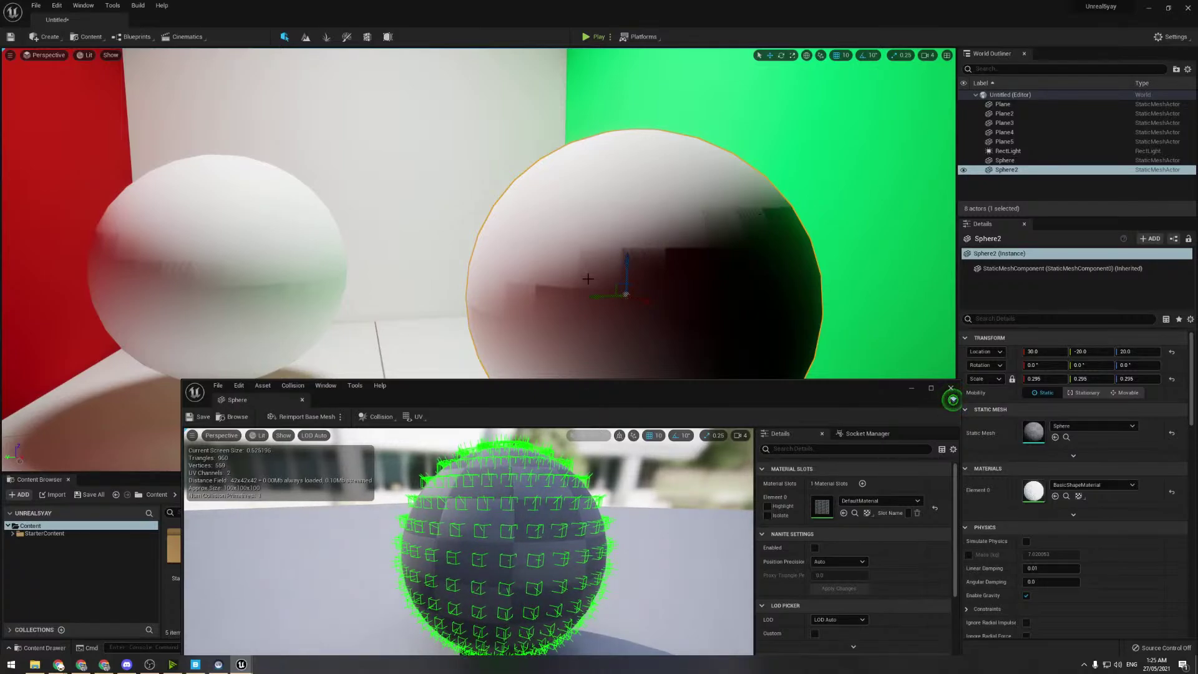
- Compare the mesh with the shading of the level's spheres, close the mesh editor and clear the selection
scroll(573, 291, "down", 10)
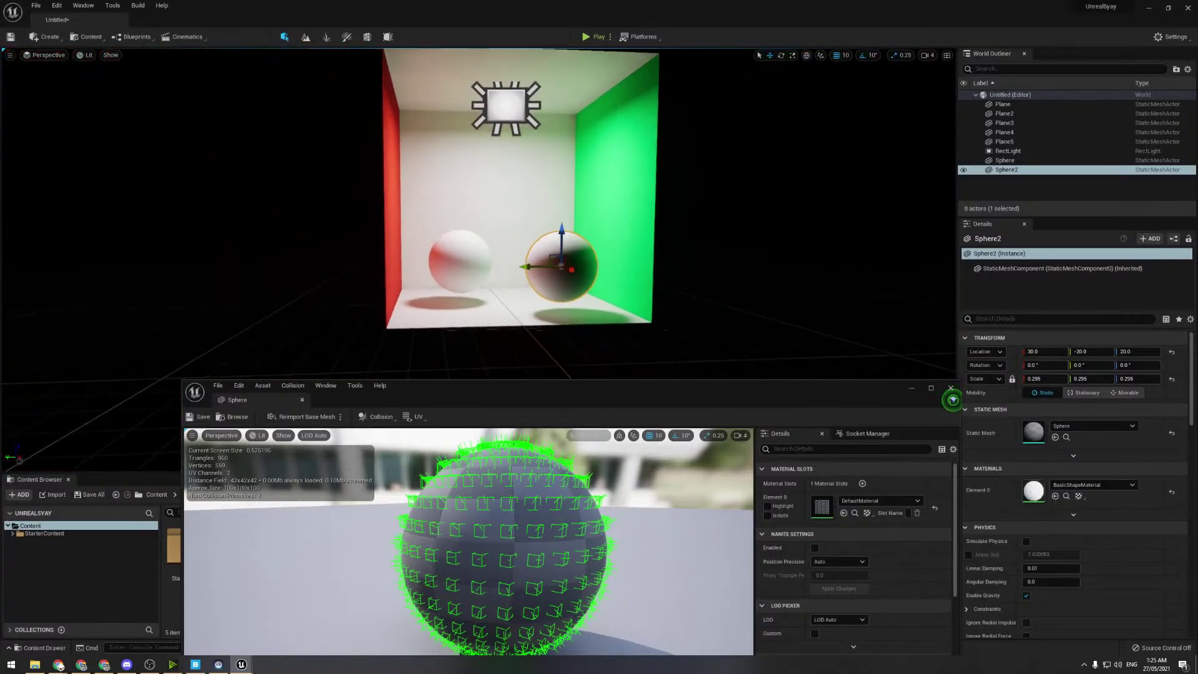
scroll(573, 292, "up", 10)
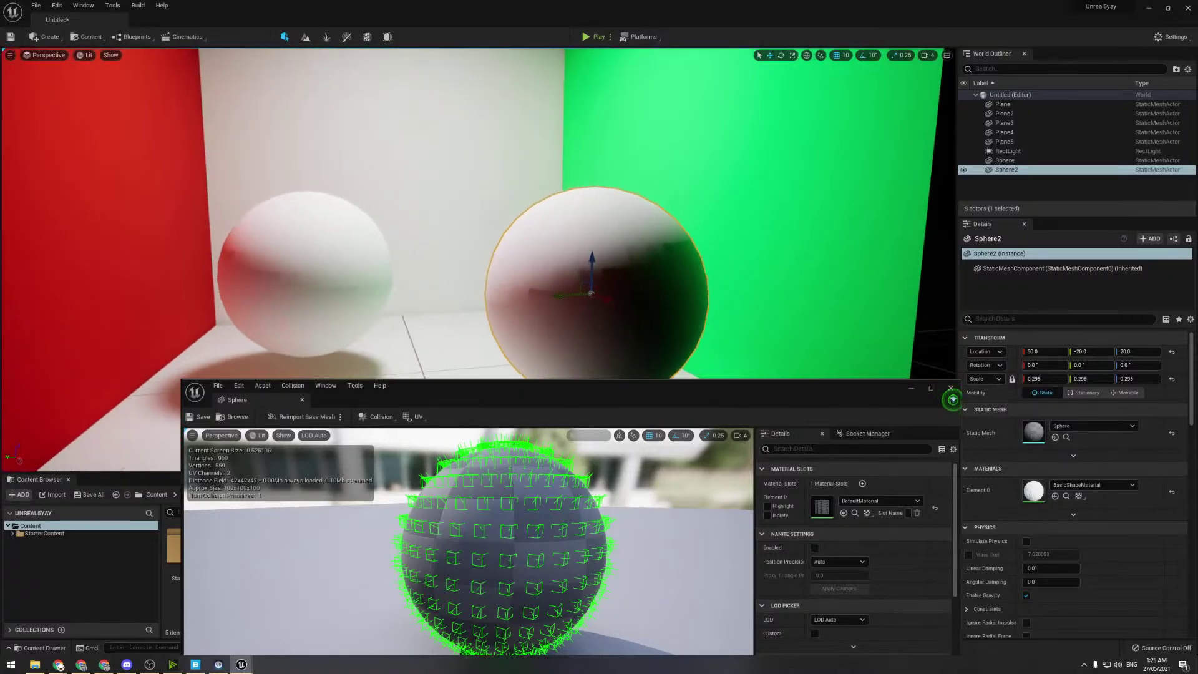
scroll(573, 292, "down", 5)
mouse_move(537, 250)
right_mouse_down()
mouse_move(477, 243)
mouse_move(549, 237)
mouse_move(530, 237)
right_mouse_up()
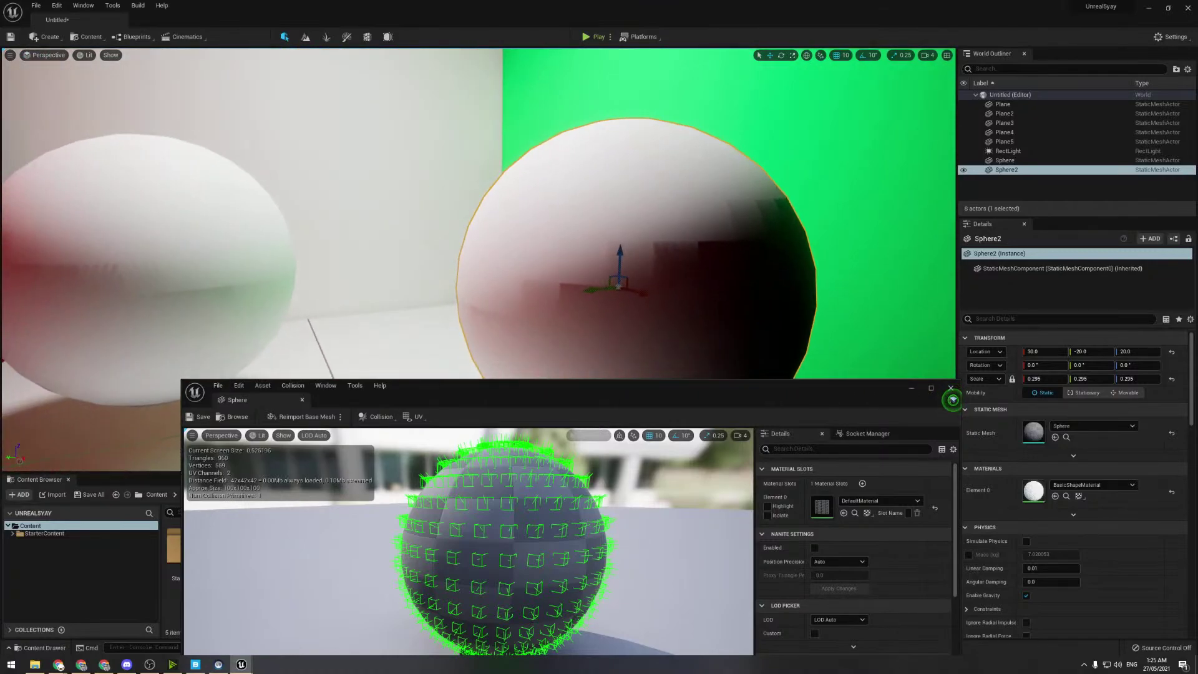
left_click_drag(636, 402, 576, 443)
right_click_drag(549, 281, 515, 265)
left_click(891, 429)
left_click(702, 359)
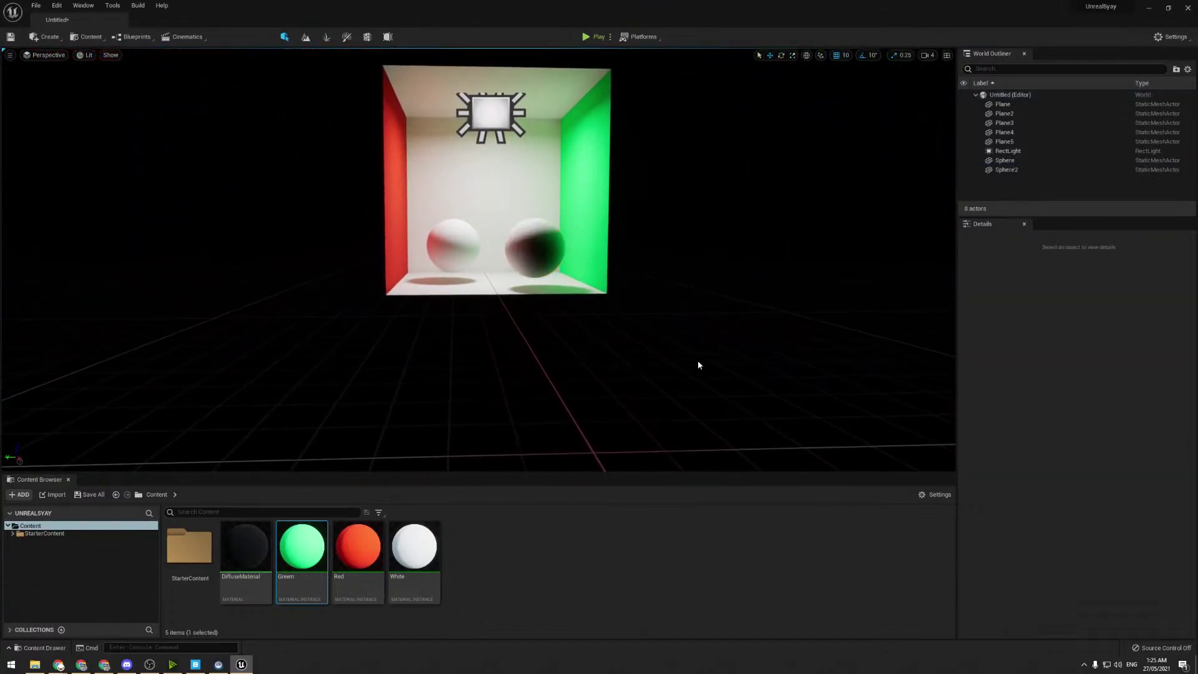
- Examine the red and green bounce light on both spheres from the two outer sides of the box
right_click_drag(699, 365, 492, 169)
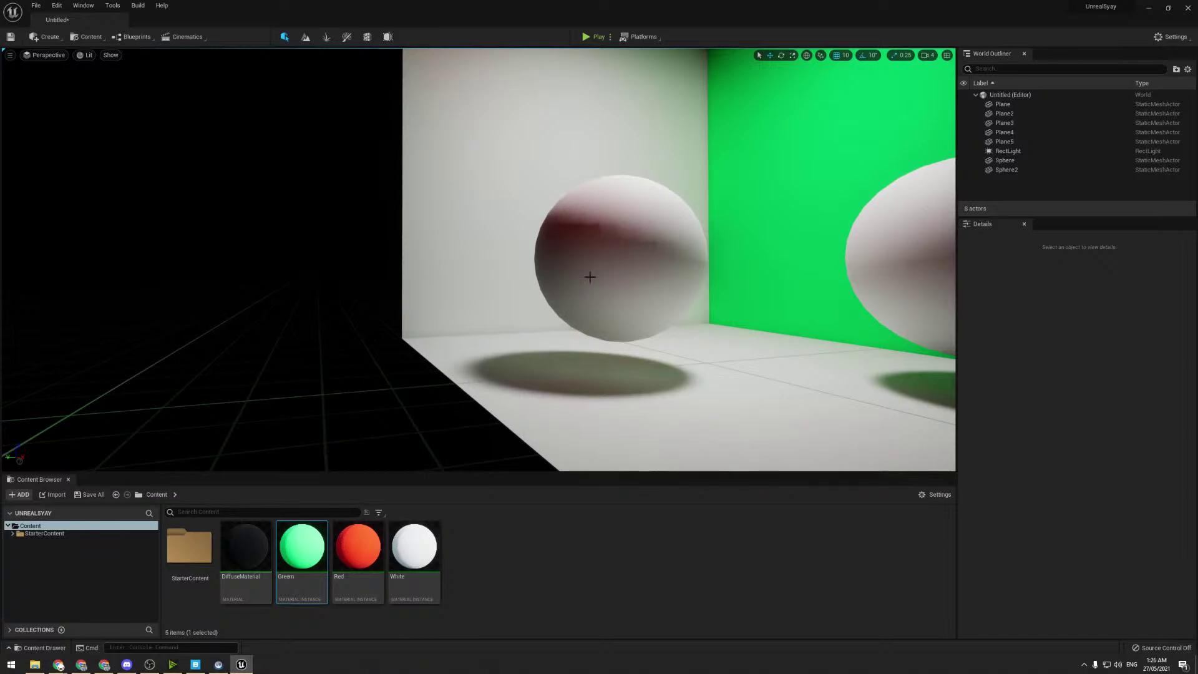
key("d")
right_click_drag(591, 287, 590, 287)
key("a")
key("a")
key("d")
key("a")
key("d")
key("a")
key("d")
key("a")
key("a")
right_click_drag(612, 225, 680, 208)
key("d")
key("s")
key("a")
key("a")
key("d")
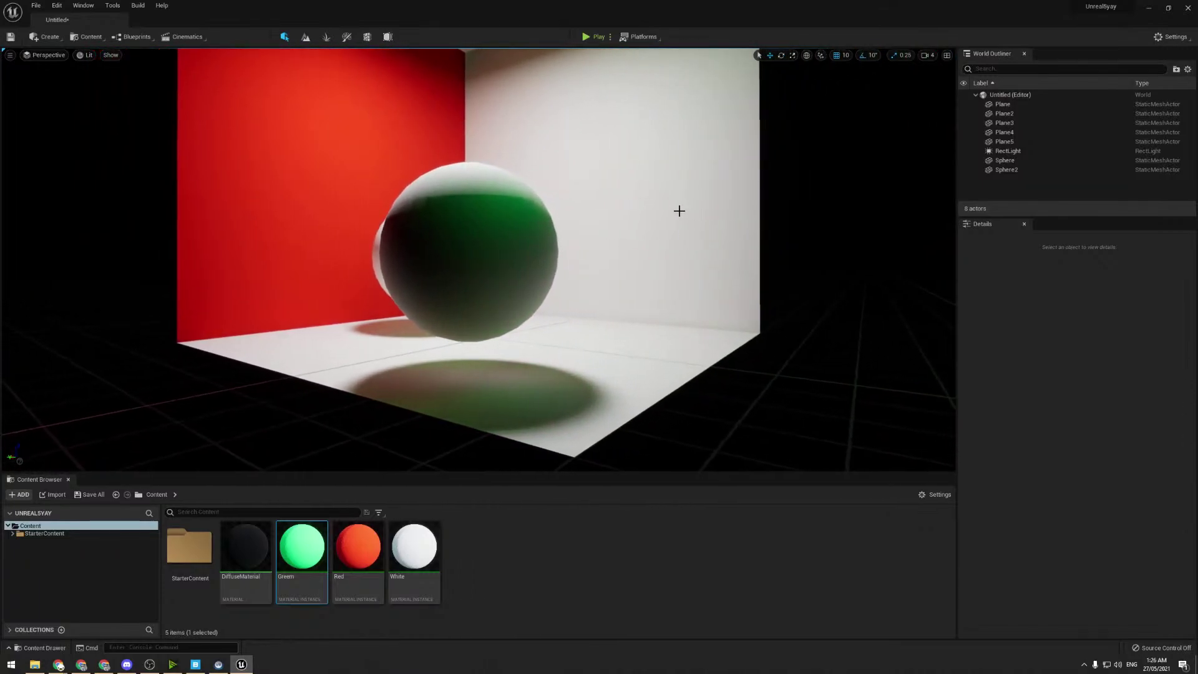
- Inspect the sphere near the green wall up close and frame the whole box from the front
key("w")
right_click_drag(530, 216, 530, 216)
key("d")
key("a")
key("d")
key("s")
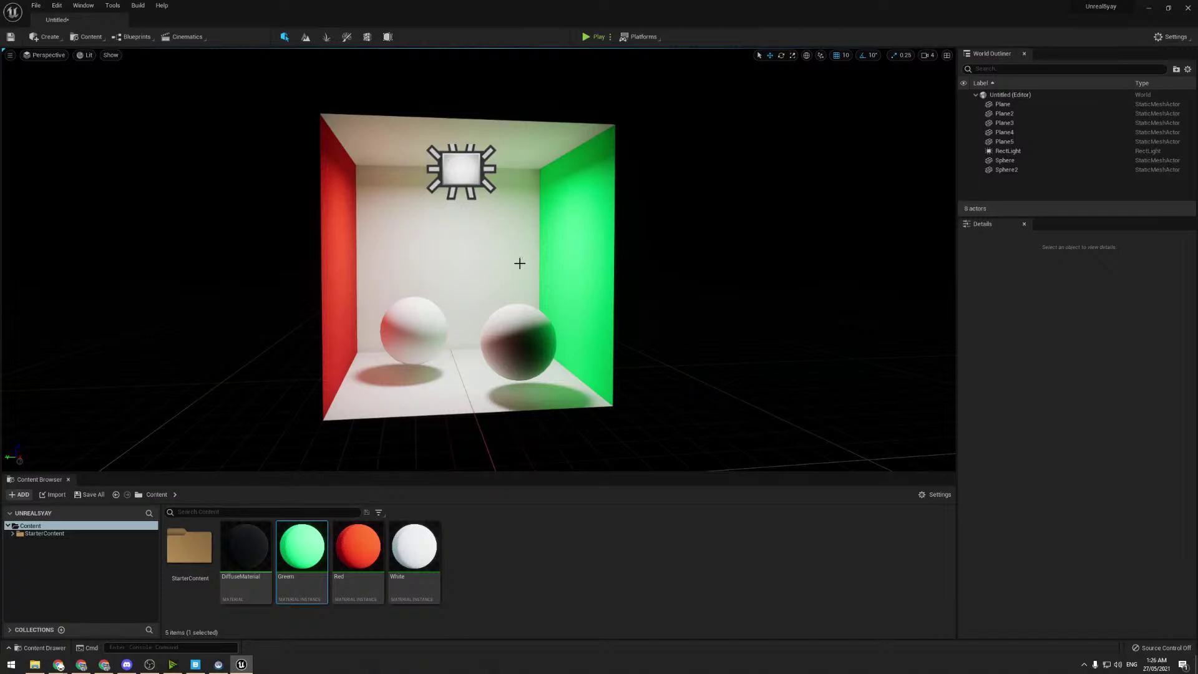
scroll(518, 262, "up", 3)
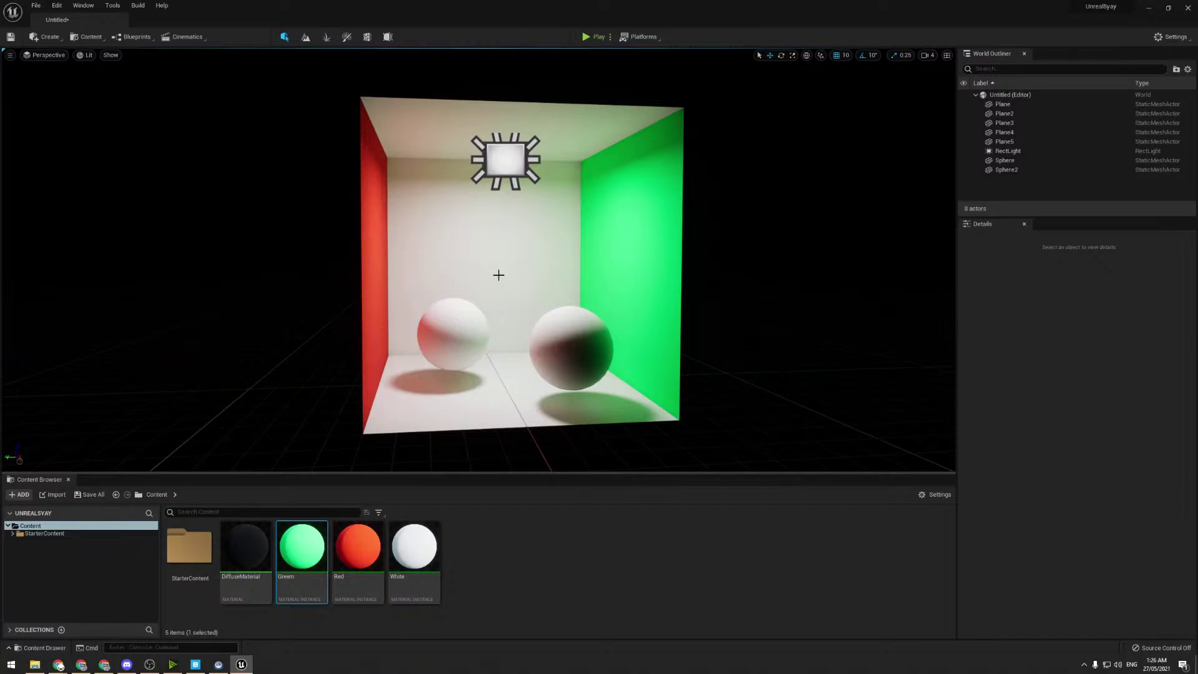
mouse_move(497, 216)
right_mouse_down()
mouse_move(495, 241)
mouse_move(495, 188)
mouse_move(499, 224)
right_mouse_up()
key("w")
key("d")
key("s")
key("a")
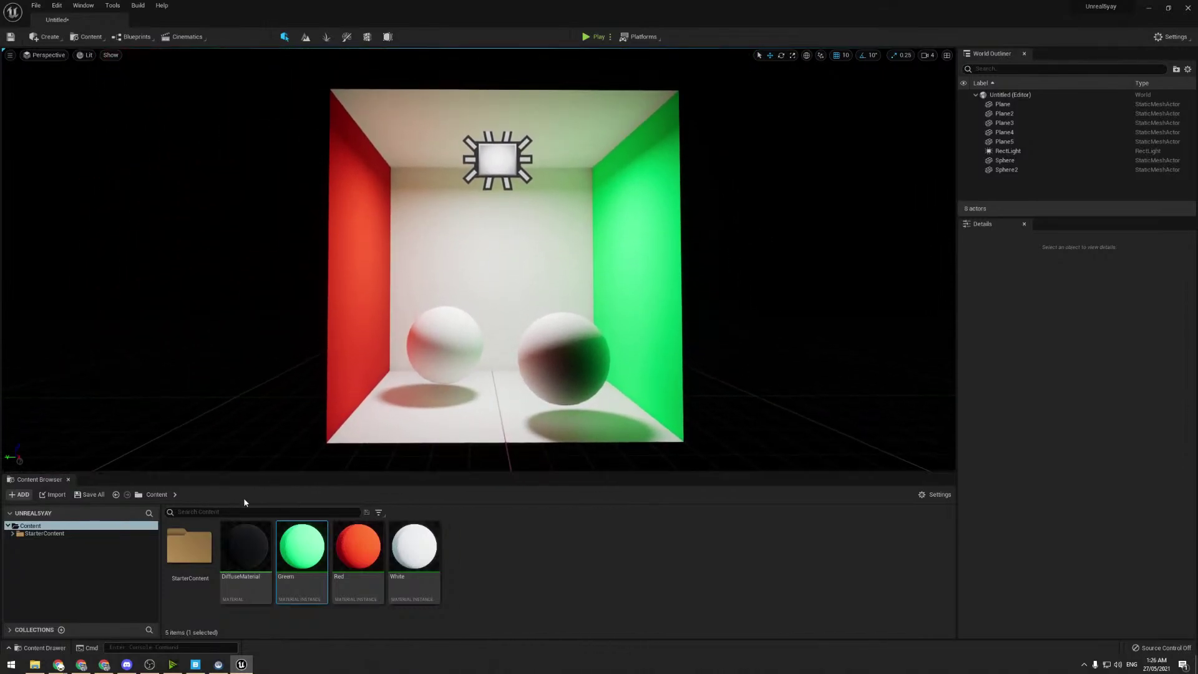
- Launch Blender and move its window clear of the Unreal level
left_click(11, 664)
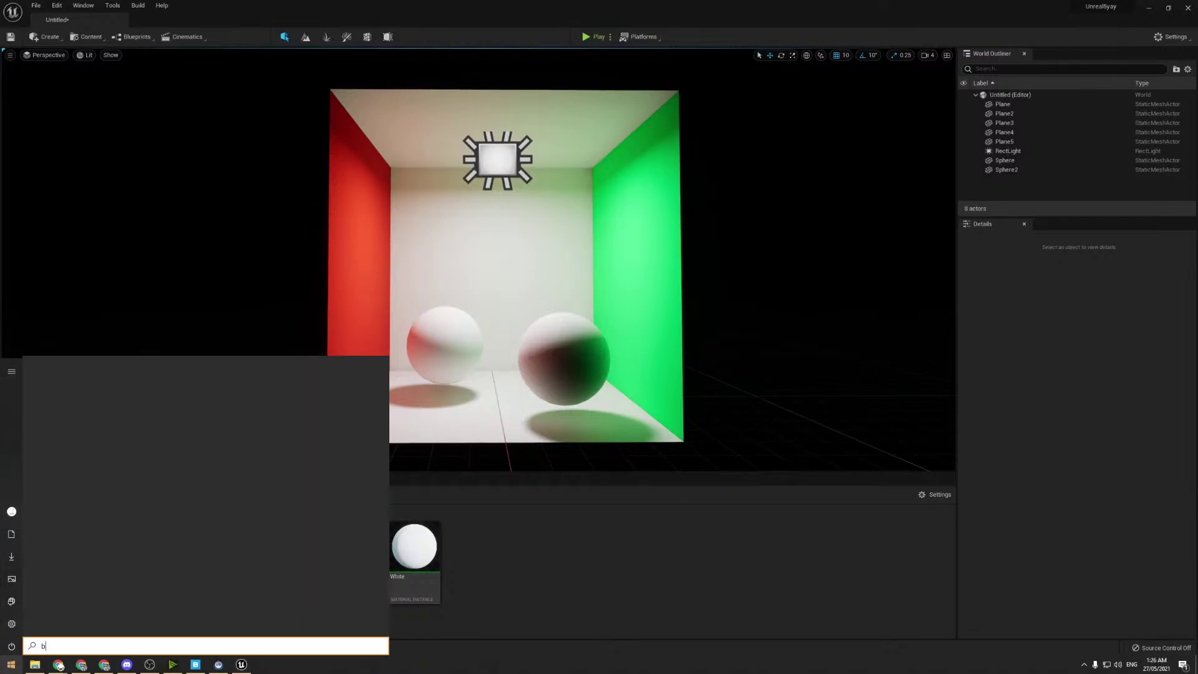
type("blender")
key("Return")
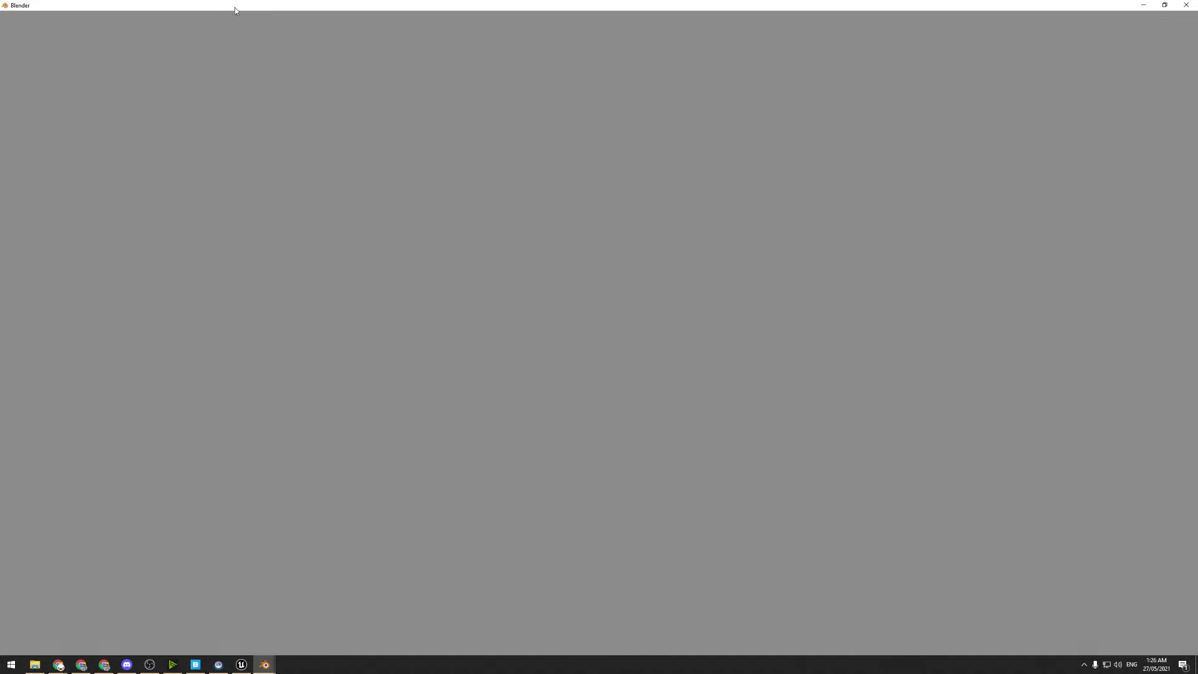
double_click(235, 7)
left_click_drag(253, 146, 0, 149)
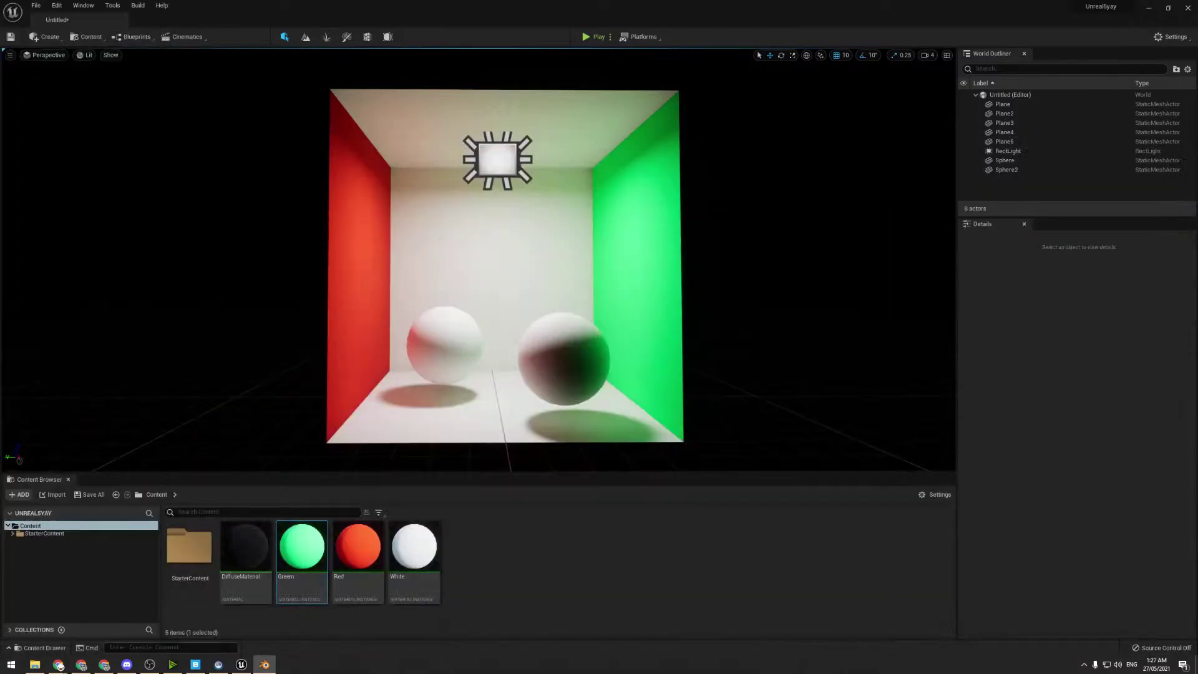
- Open the Cycles.blend Cornell box scene from the Desktop folder in Blender
key("ctrl+o")
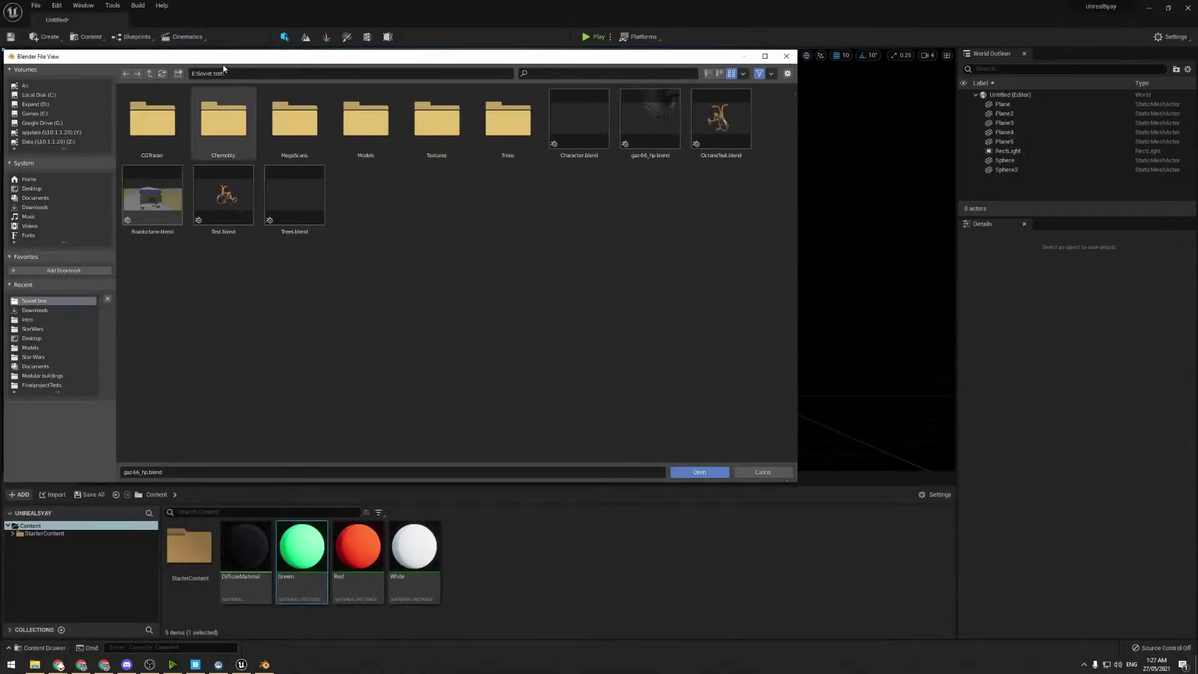
key("Escape")
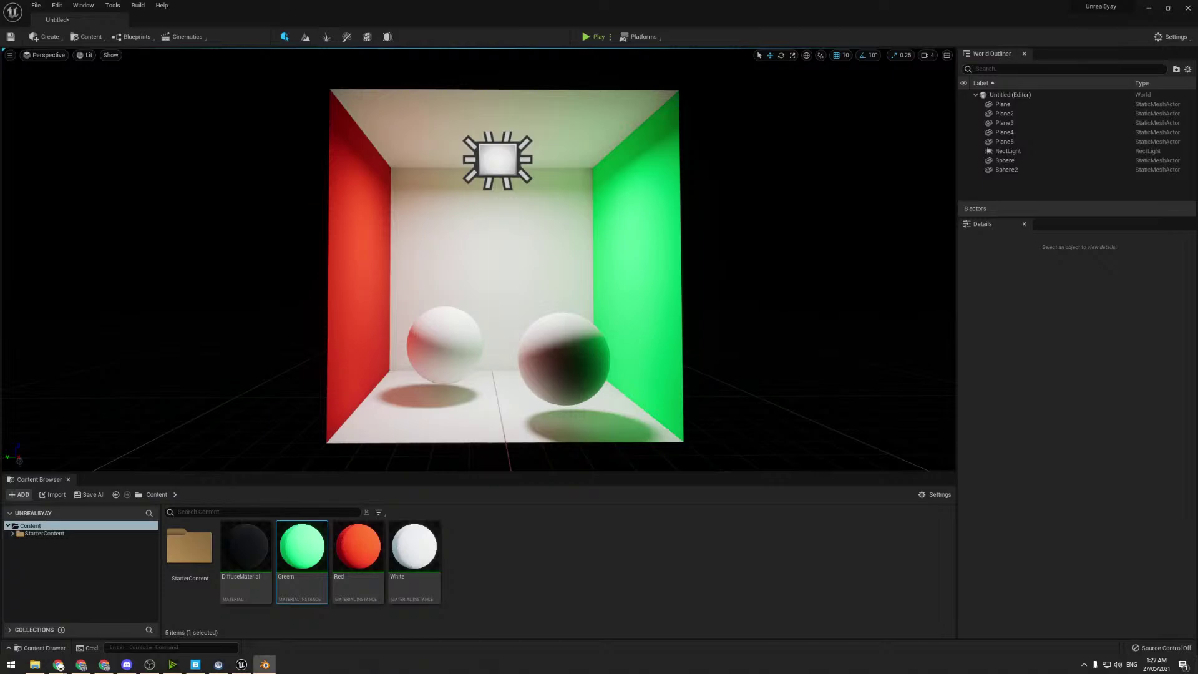
left_click(265, 665)
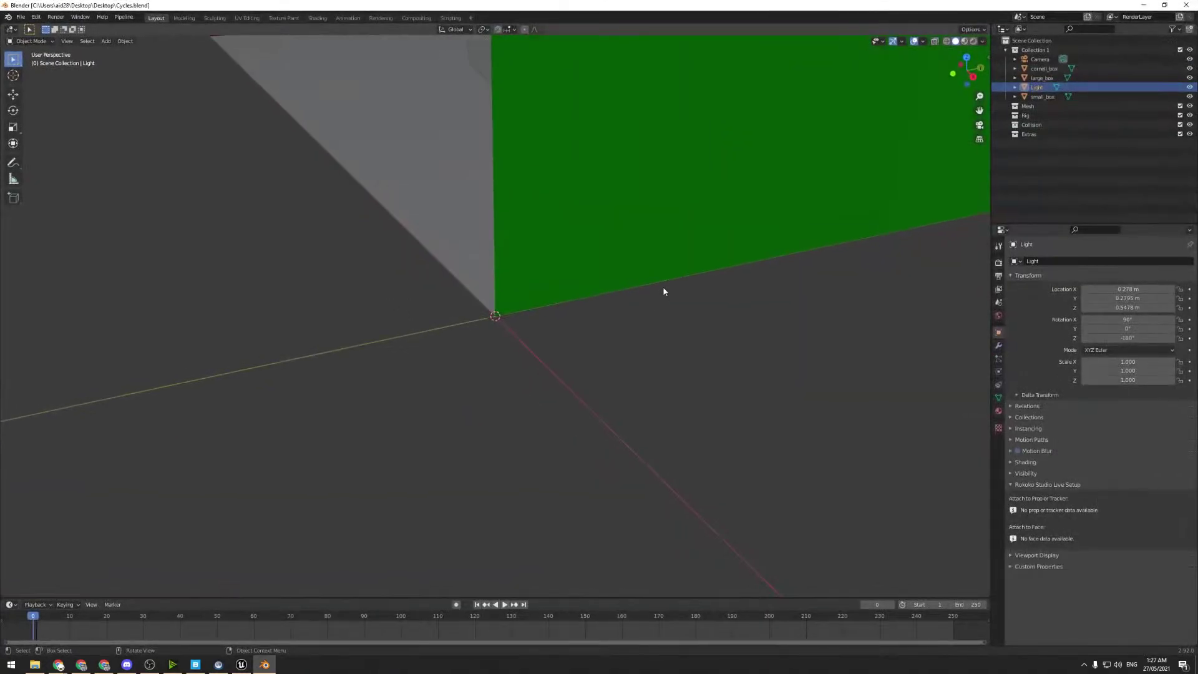
- Look through the scene camera and render the Cornell box as a still image
left_click(676, 319)
scroll(676, 319, "down", 3)
middle_click_drag(676, 319, 735, 277)
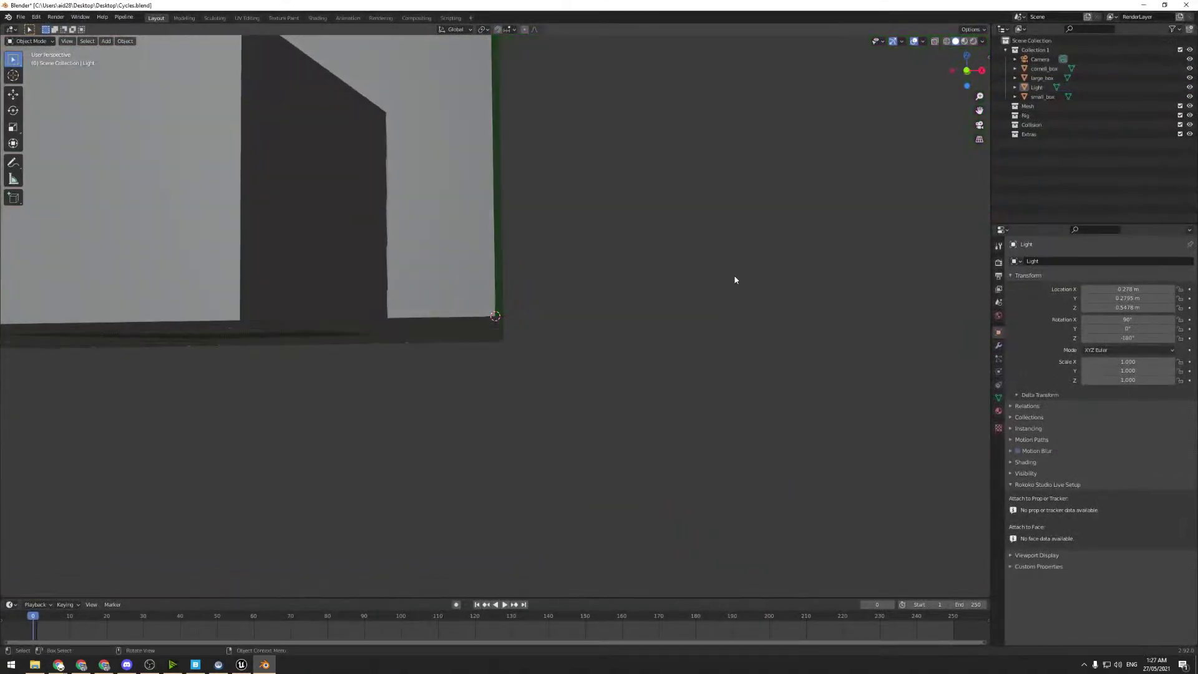
key("KP_0")
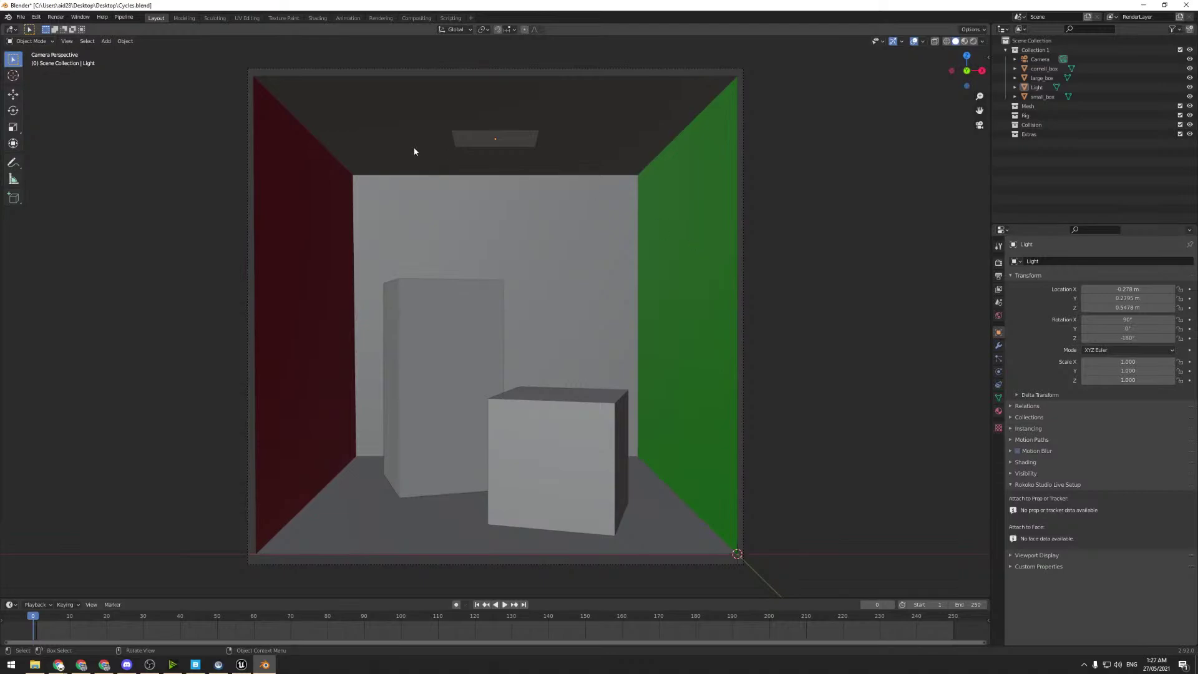
key("F12")
left_click(631, 7)
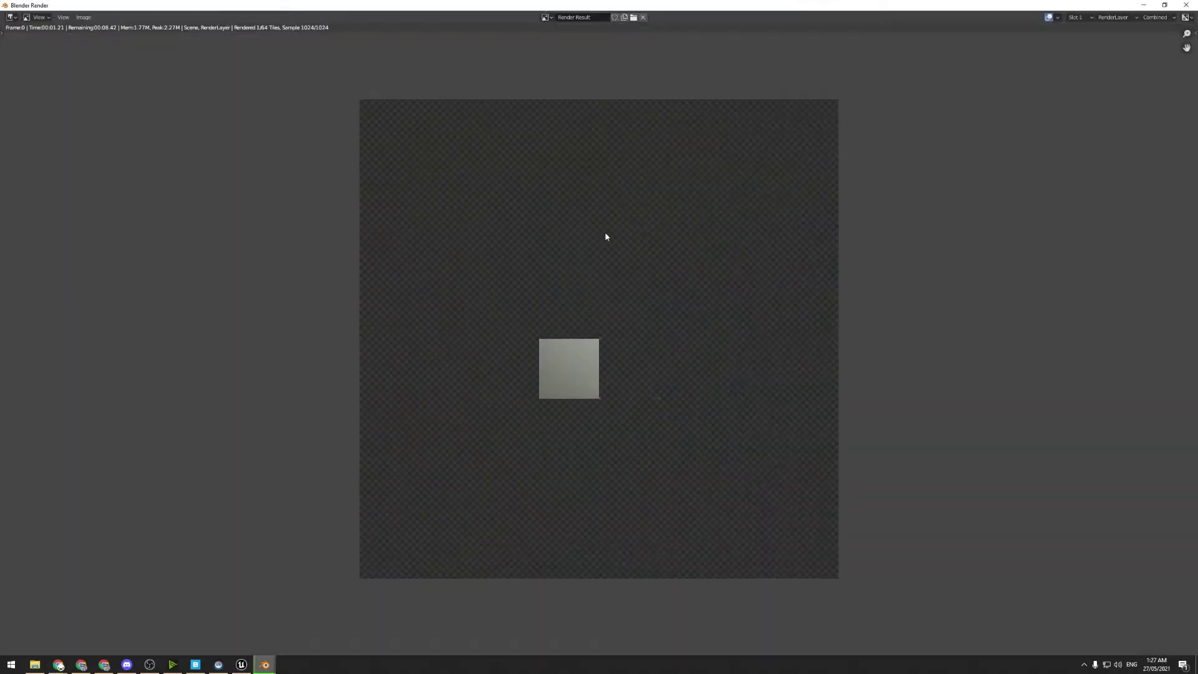
scroll(660, 301, "up", 1)
scroll(660, 301, "down", 1)
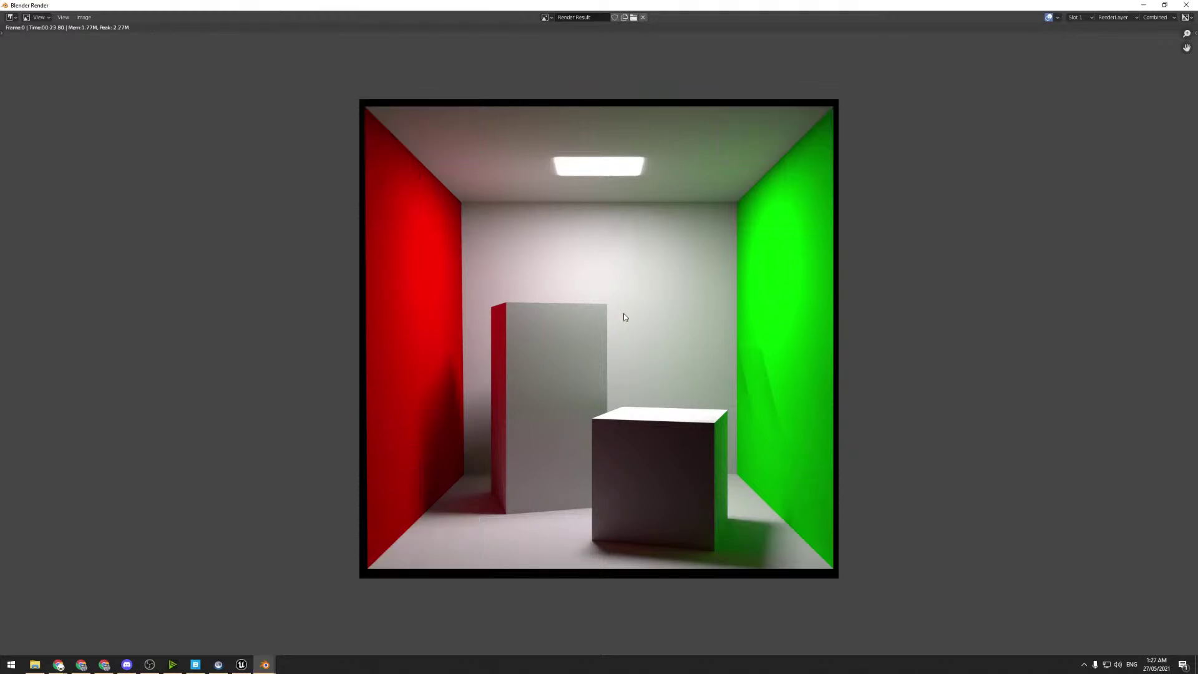
- Place the finished Blender render beside the Unreal box, with the box reframed so both are visible
left_click_drag(603, 5, 835, 48)
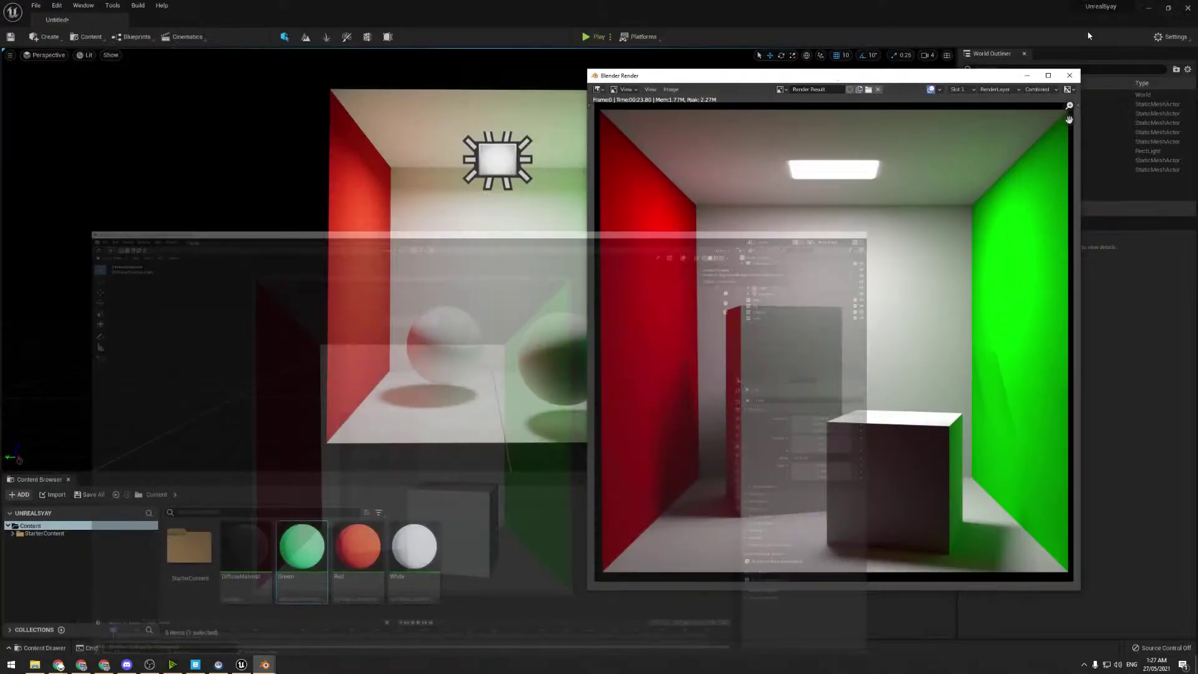
key("d")
mouse_move(476, 229)
right_mouse_down()
mouse_move(476, 239)
mouse_move(476, 227)
right_mouse_up()
key("a")
mouse_move(265, 665)
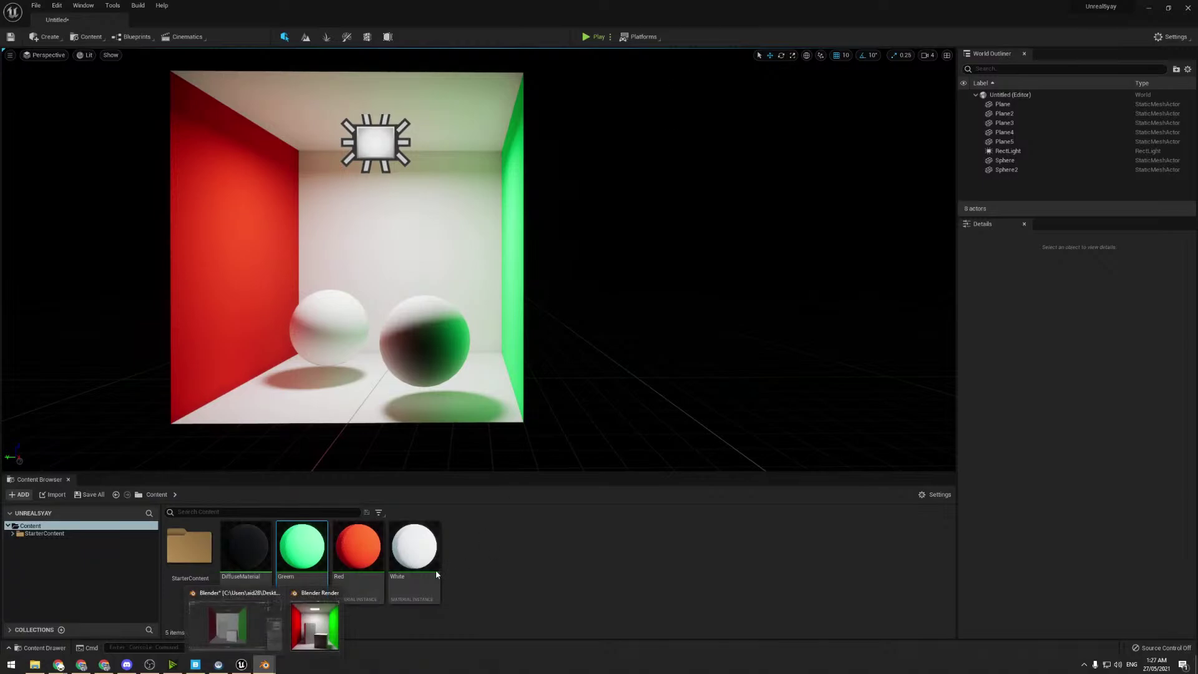
left_click(317, 614)
left_click_drag(709, 72, 695, 43)
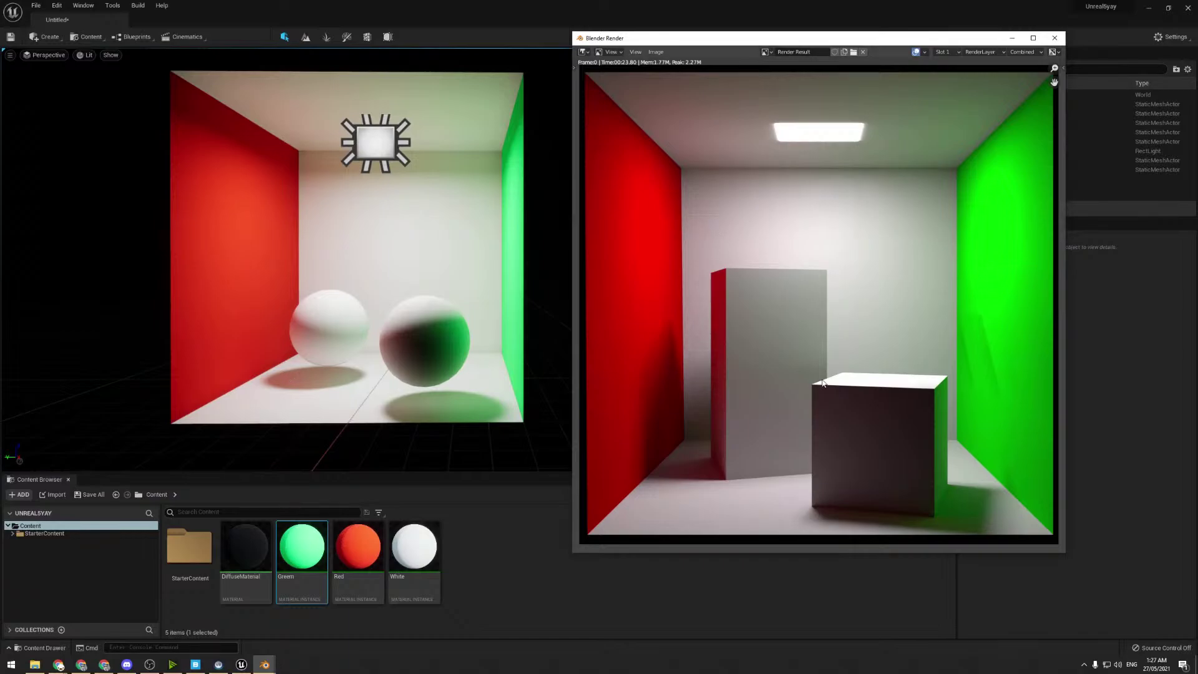
- Examine the render's back wall, ceiling and green wall corner up close for colour bleeding
scroll(926, 374, "up", 3)
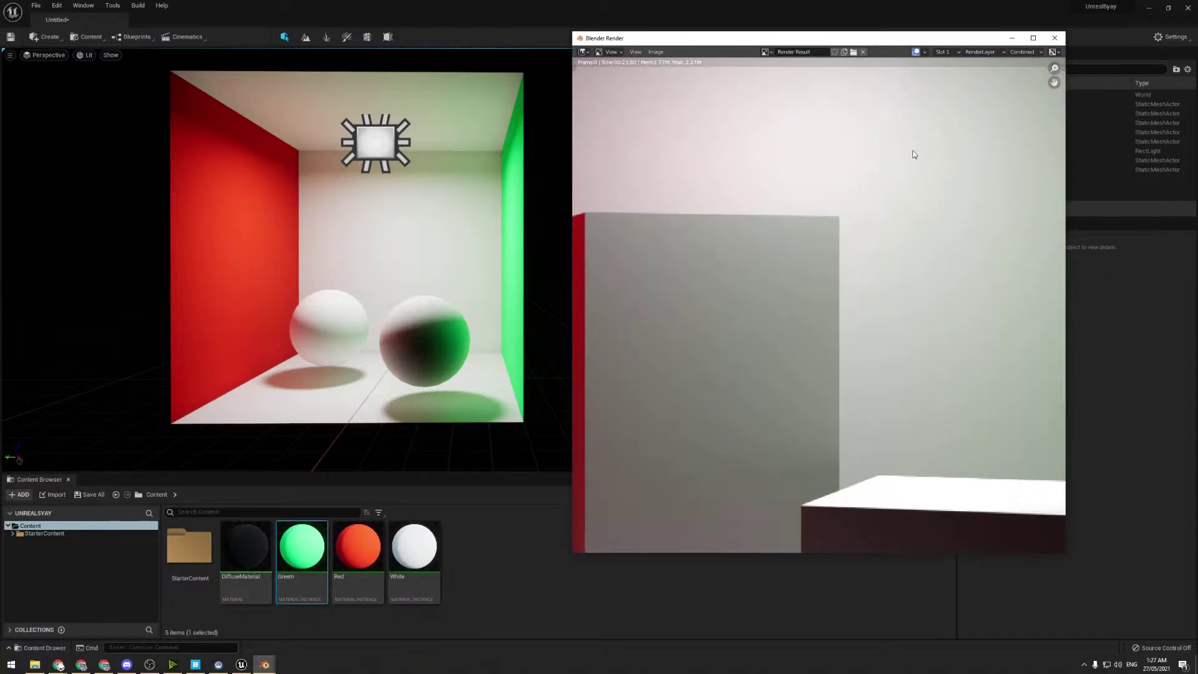
middle_click_drag(909, 153, 778, 482)
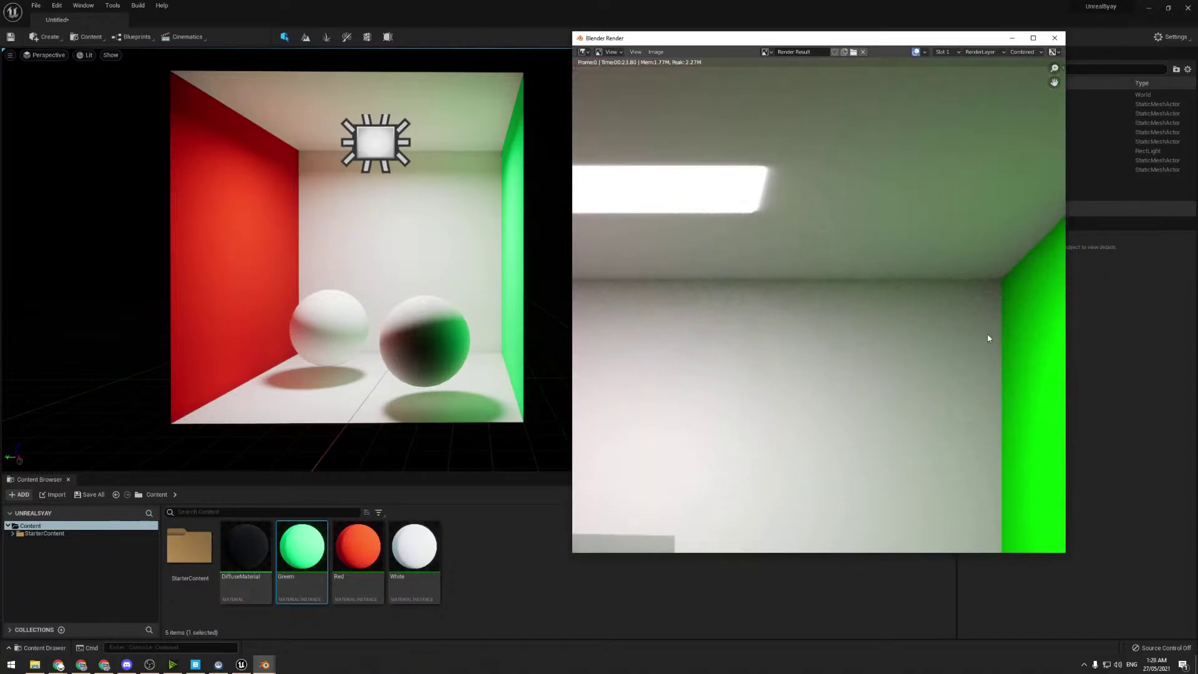
middle_click_drag(988, 338, 866, 294)
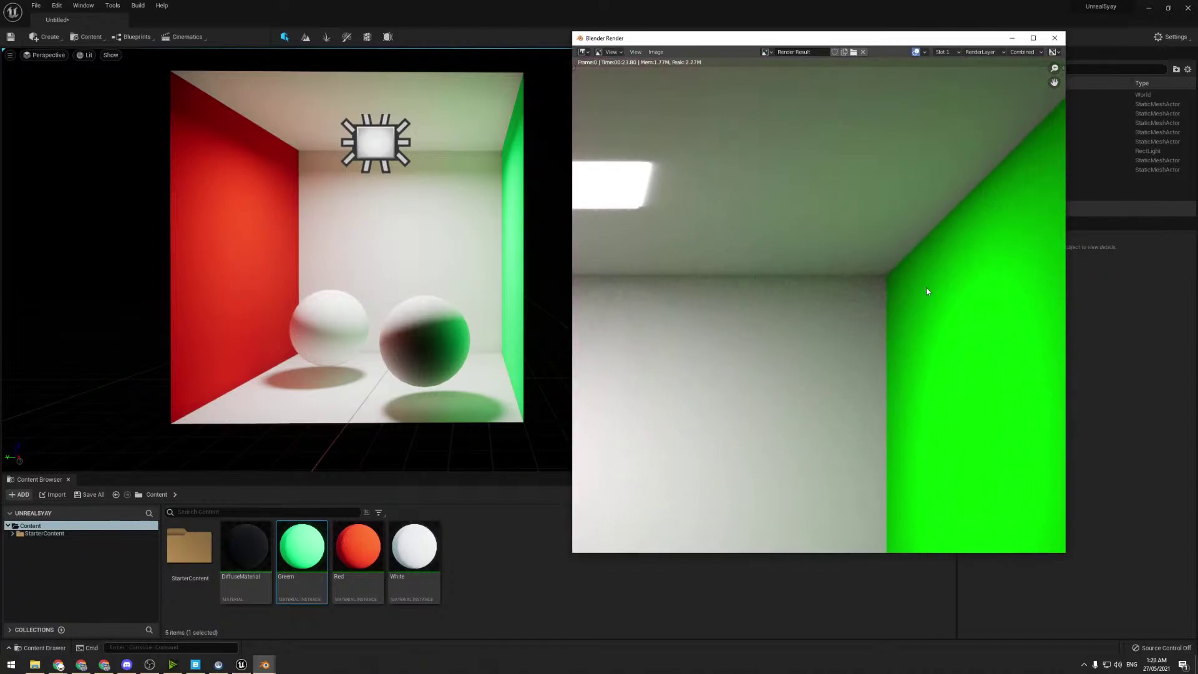
- Compare the Blender render's overall bounce lighting and wall colour bleeding with the Unreal box, viewing both side by side
scroll(853, 331, "down", 1)
middle_click_drag(780, 349, 885, 282)
scroll(779, 297, "down", 5)
scroll(715, 291, "up", 5)
scroll(954, 324, "down", 1)
scroll(858, 226, "up", 1)
scroll(898, 277, "down", 3)
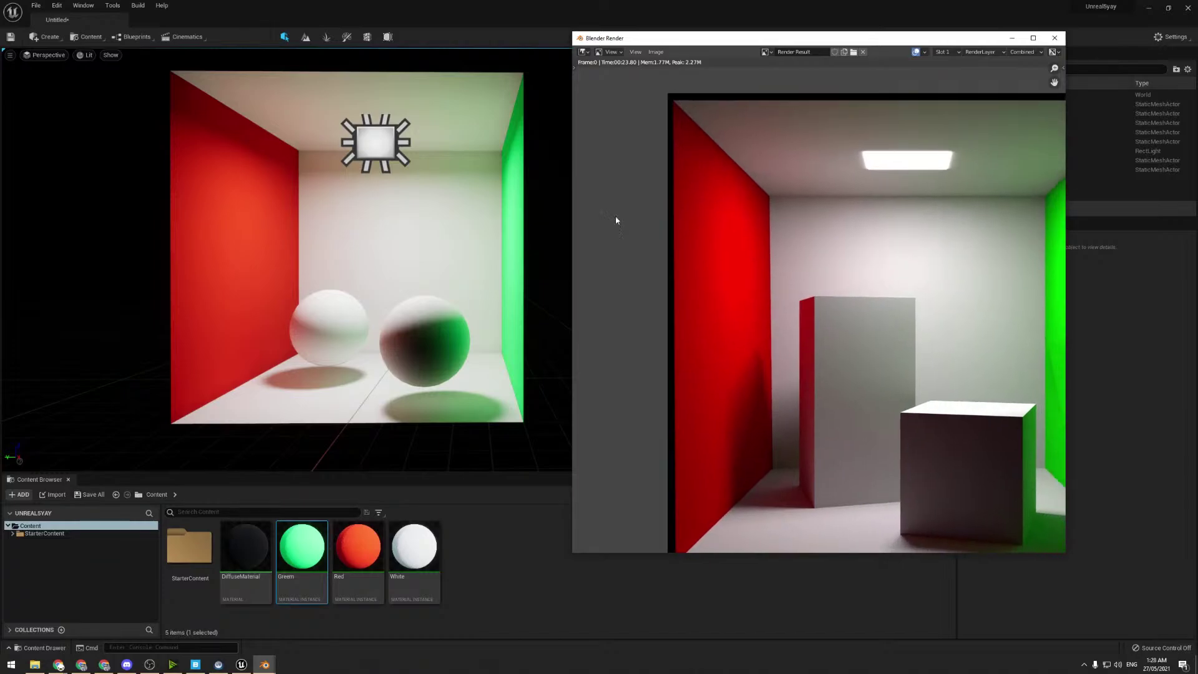
right_click_drag(275, 215, 272, 209)
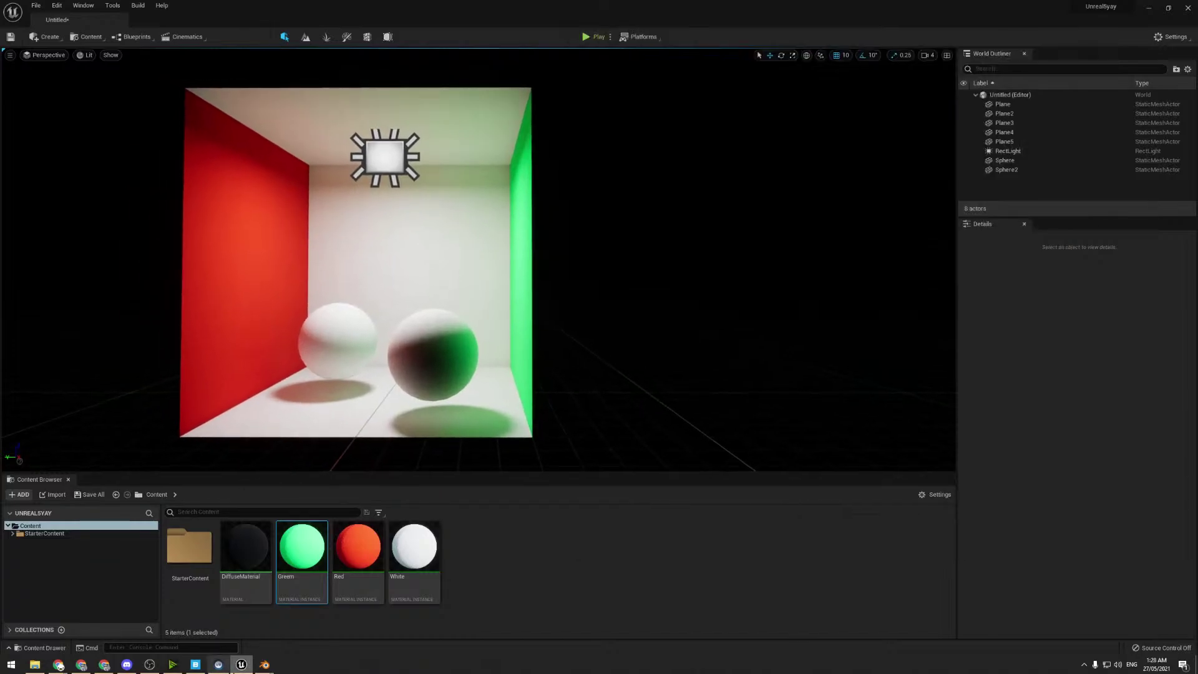
left_click(264, 663)
scroll(812, 316, "up", 3)
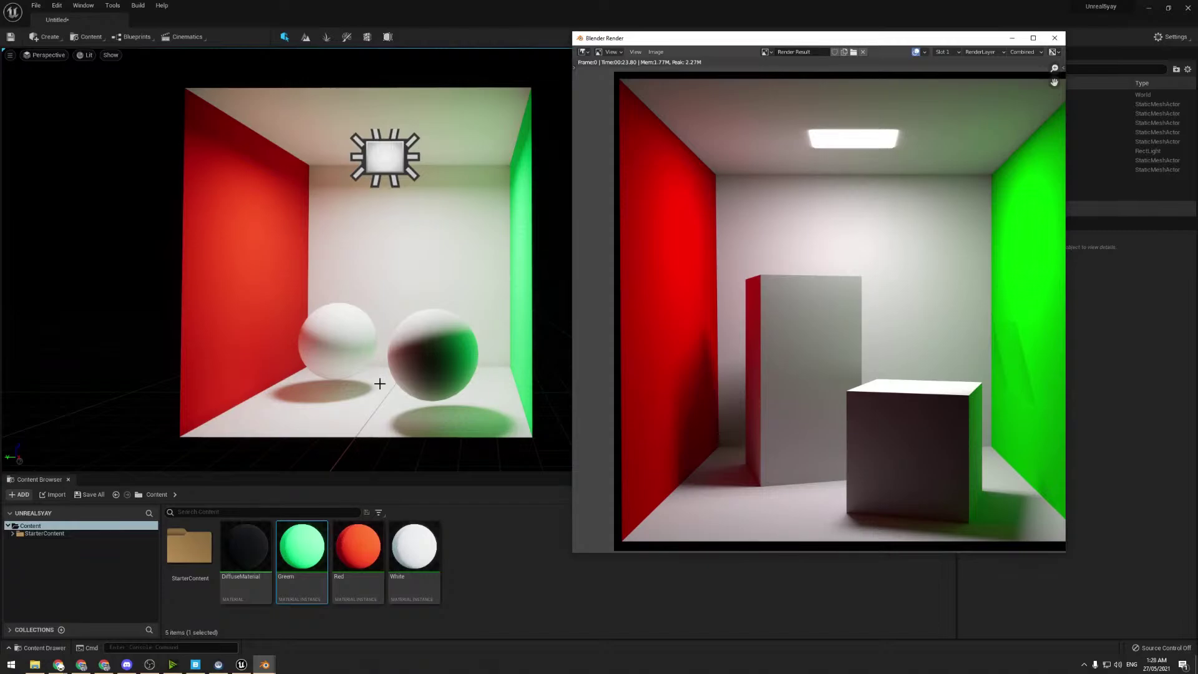
middle_click_drag(921, 302, 884, 286)
mouse_move(515, 268)
right_mouse_down()
mouse_move(538, 275)
mouse_move(493, 272)
right_mouse_up()
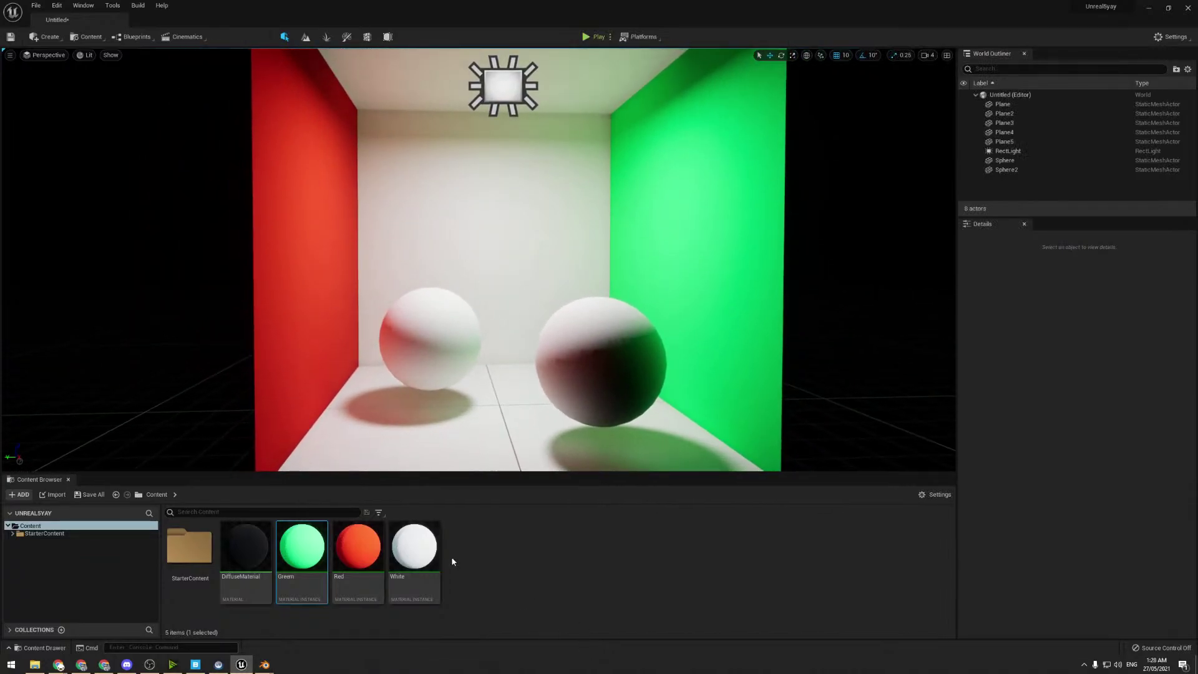
- Create a new material named Emission in the Content folder and open it for editing
right_click(473, 559)
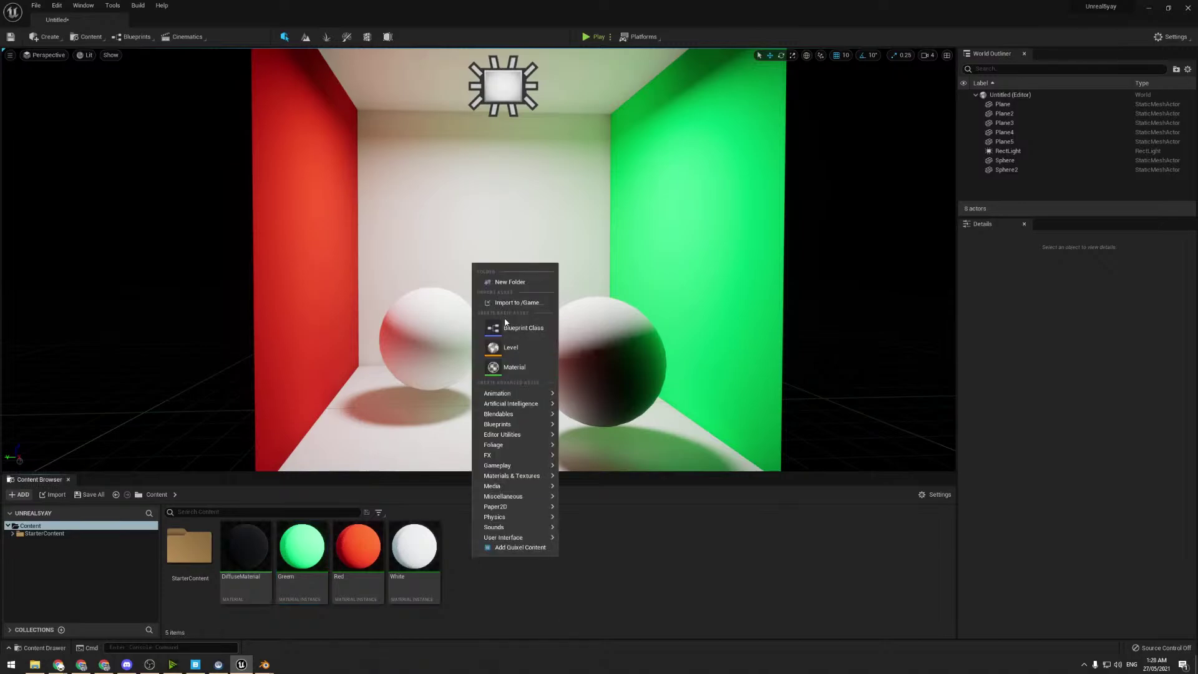
left_click(512, 367)
type("Em")
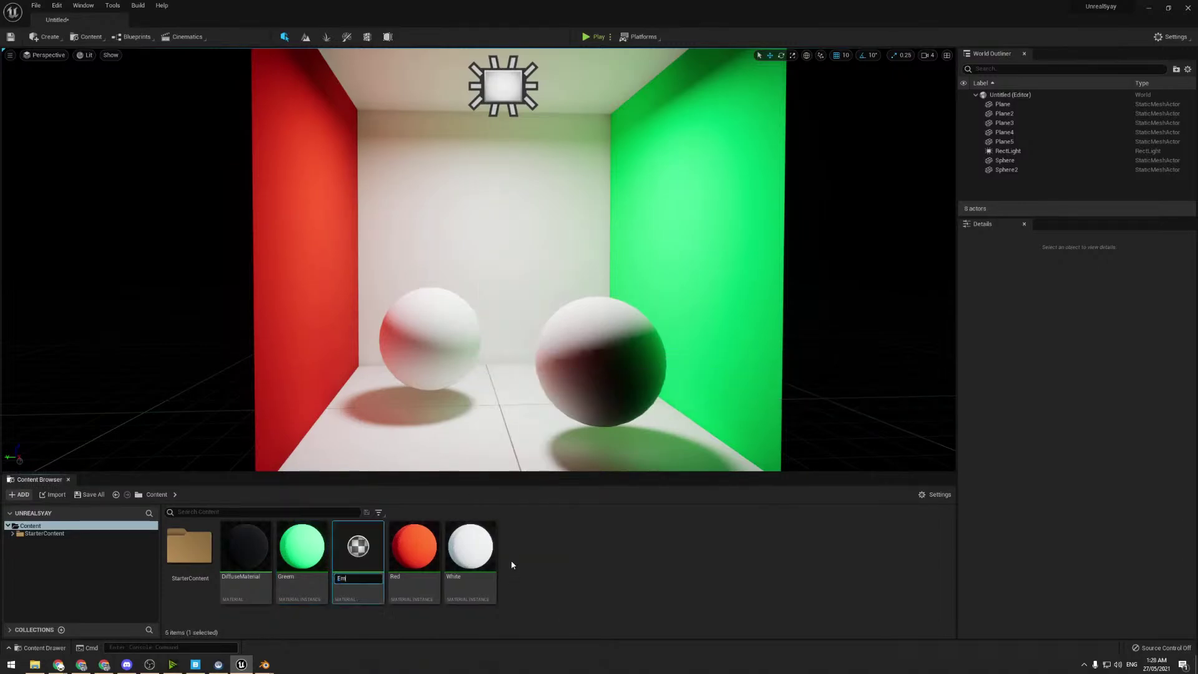
type("ission")
key("Return")
double_click(302, 547)
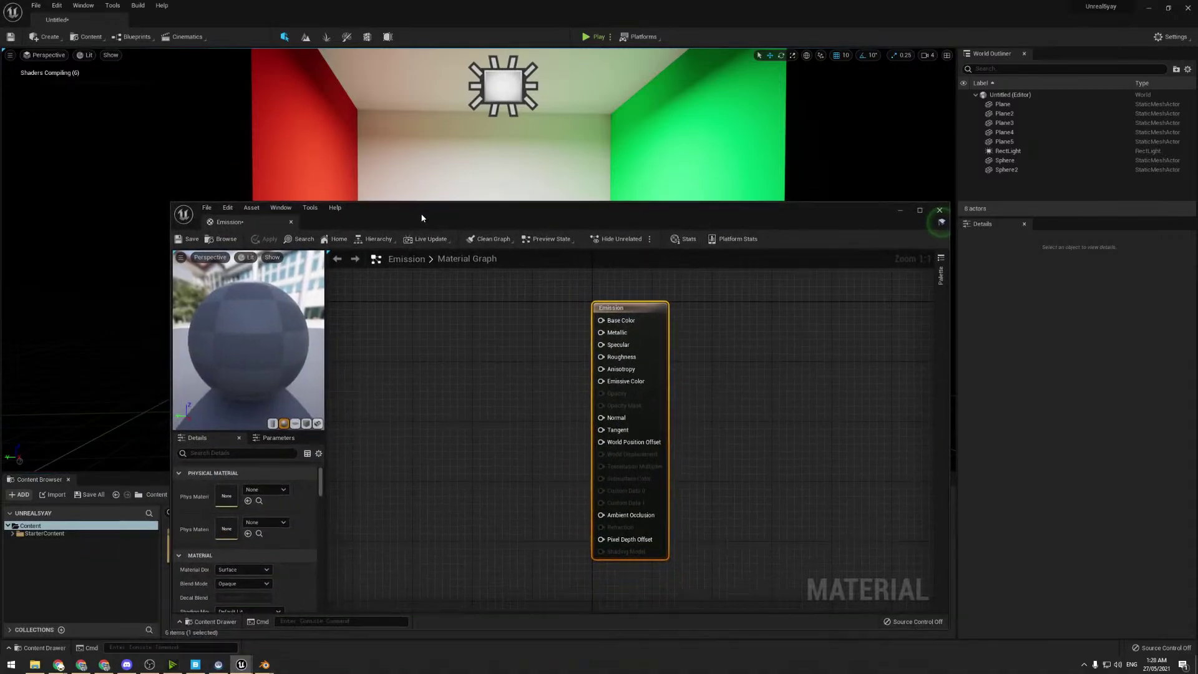
- Add a Constant node to the Emission material graph, leaving room beside the result node
right_click_drag(473, 430, 459, 378)
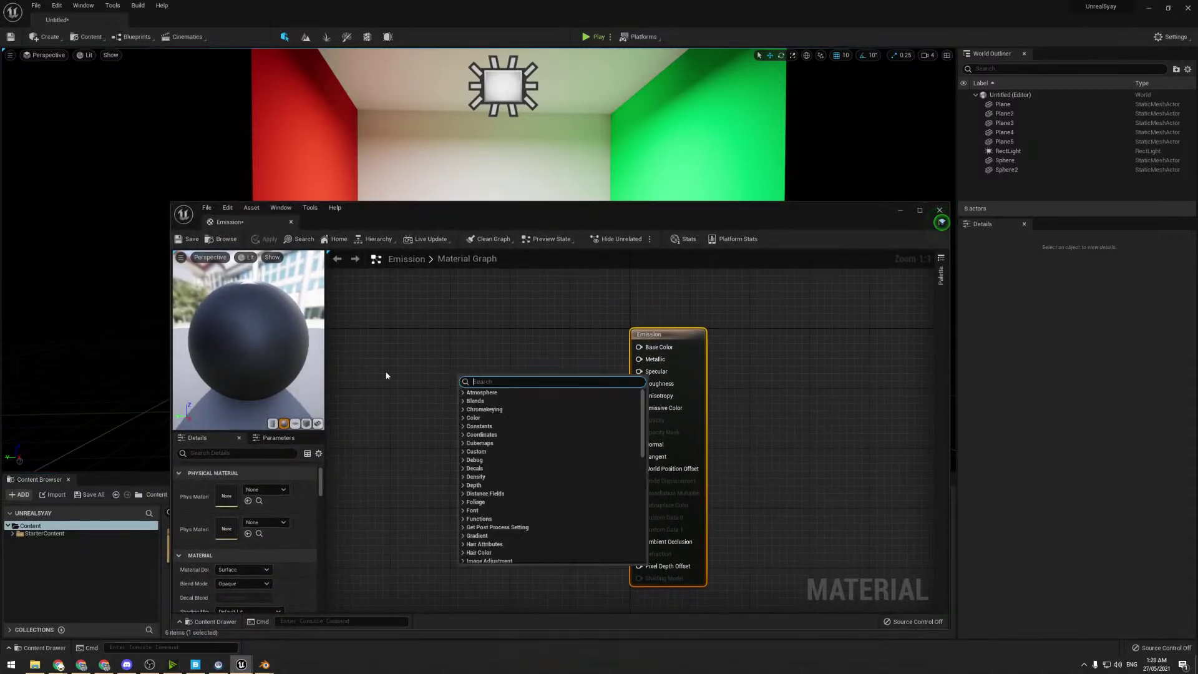
left_click(425, 370)
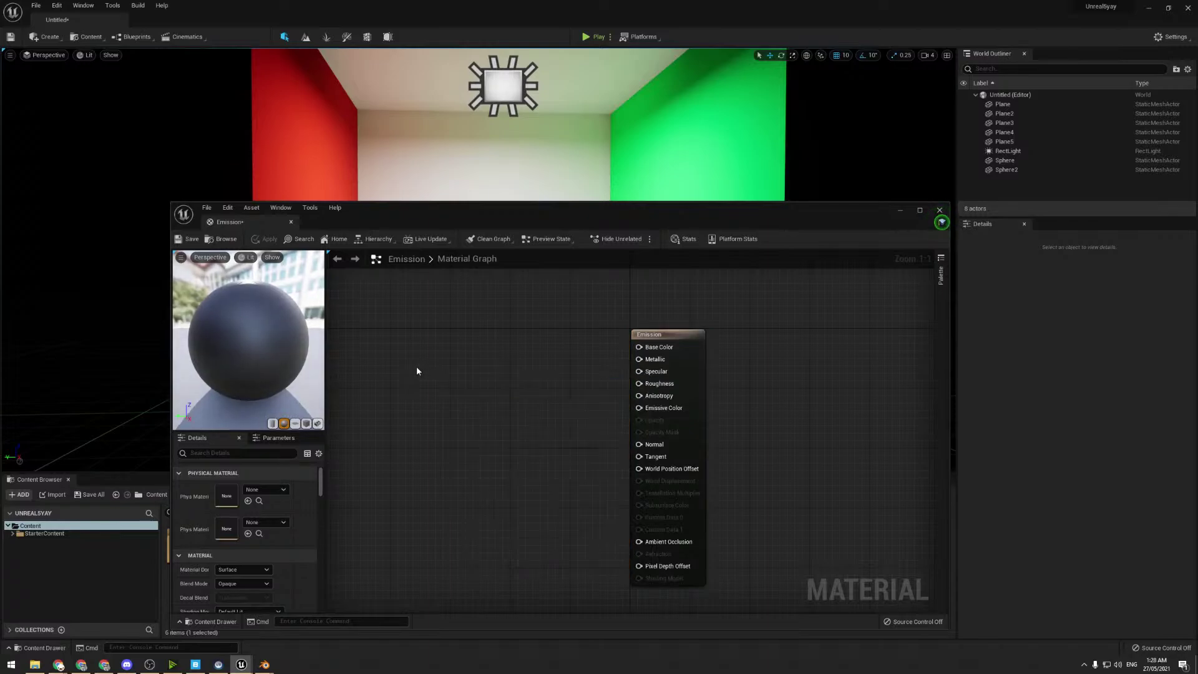
left_click_drag(655, 336, 693, 340)
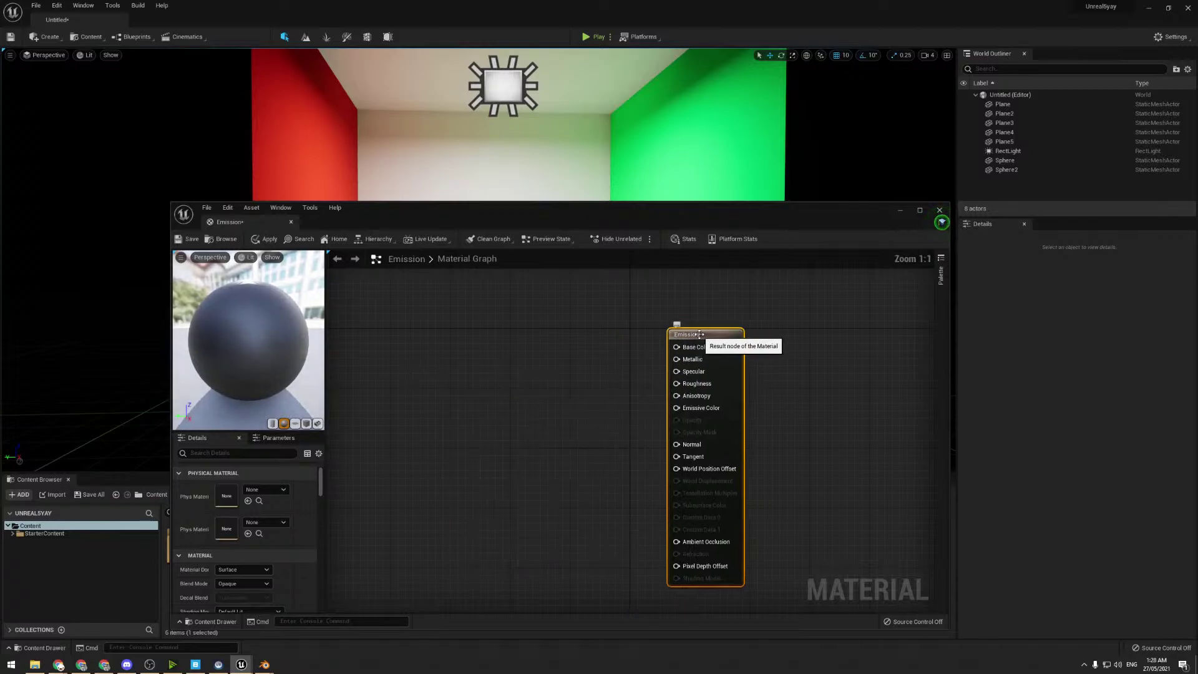
right_click_drag(693, 340, 643, 327)
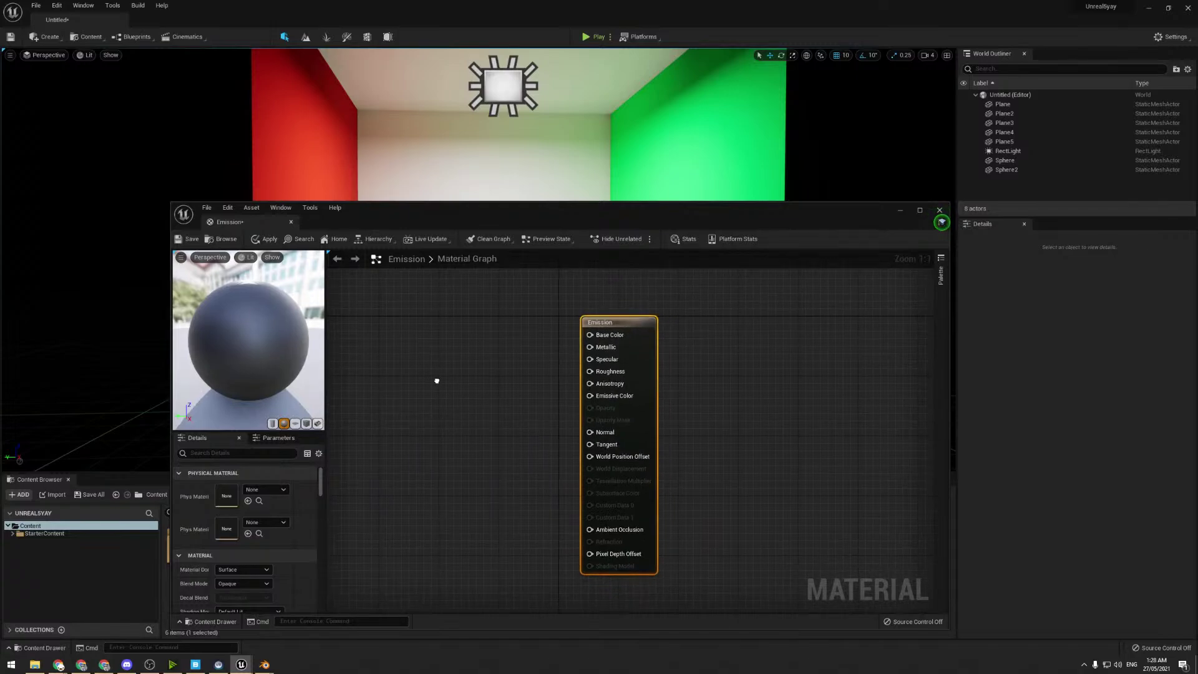
right_click_drag(436, 380, 476, 335)
right_click(472, 339)
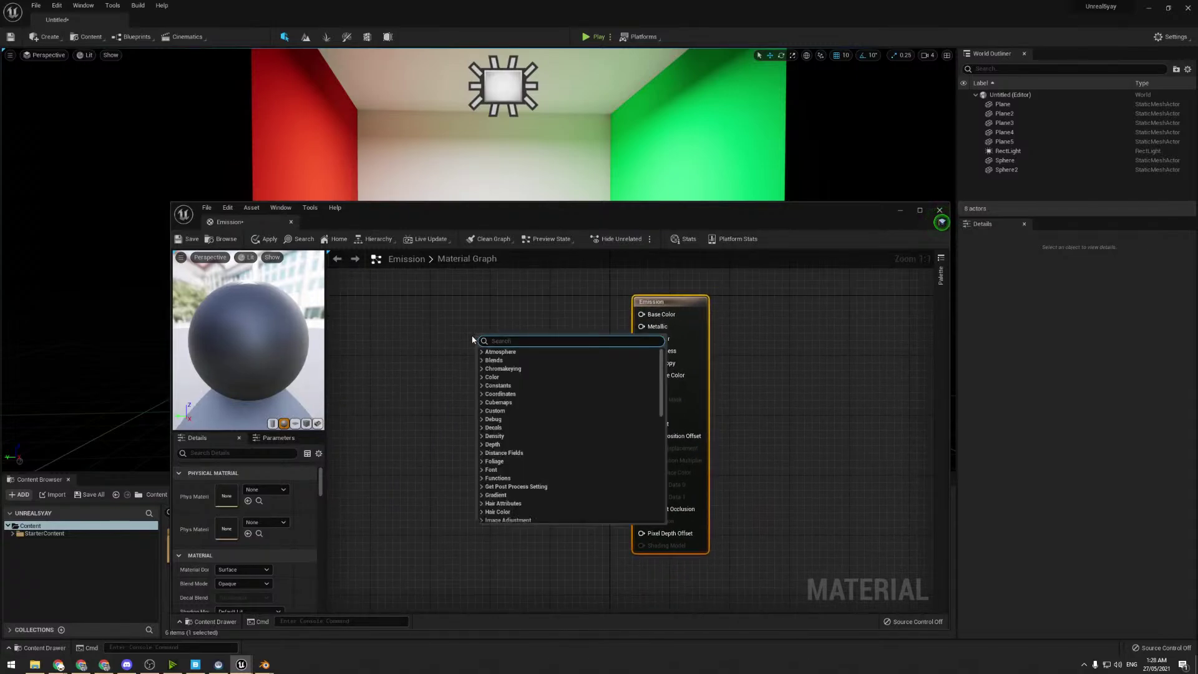
type("constant")
key("Return")
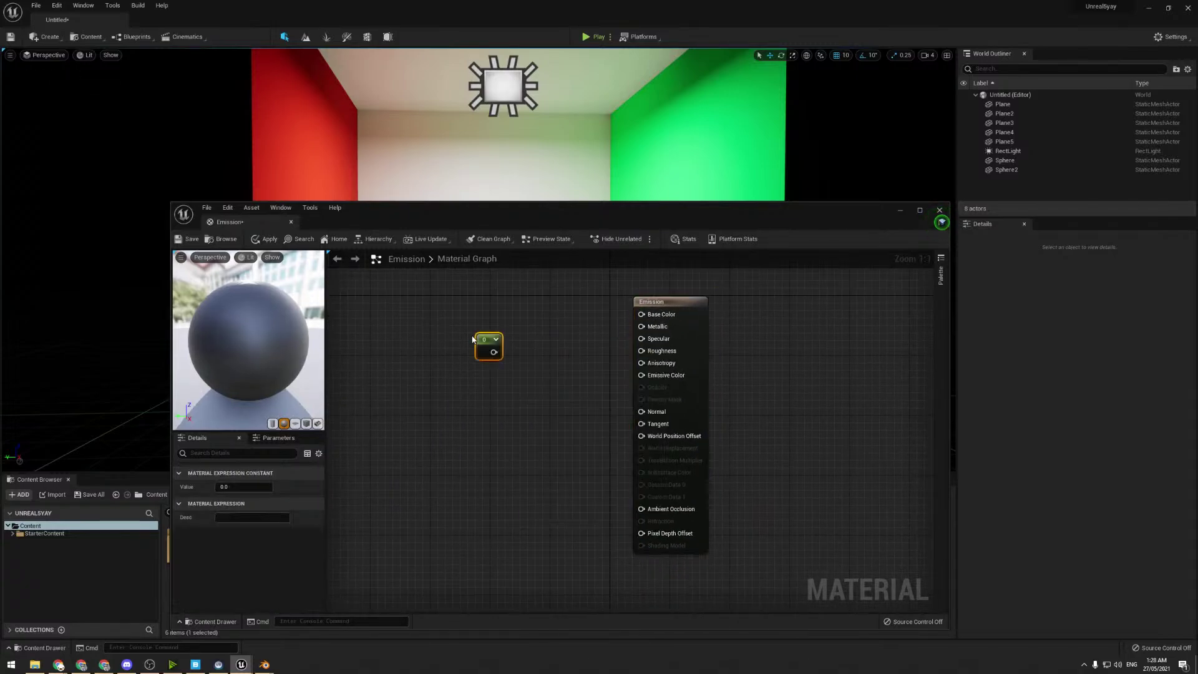
- Add a Constant3Vector node above the Constant node in the material graph
right_click(459, 292)
type("Const")
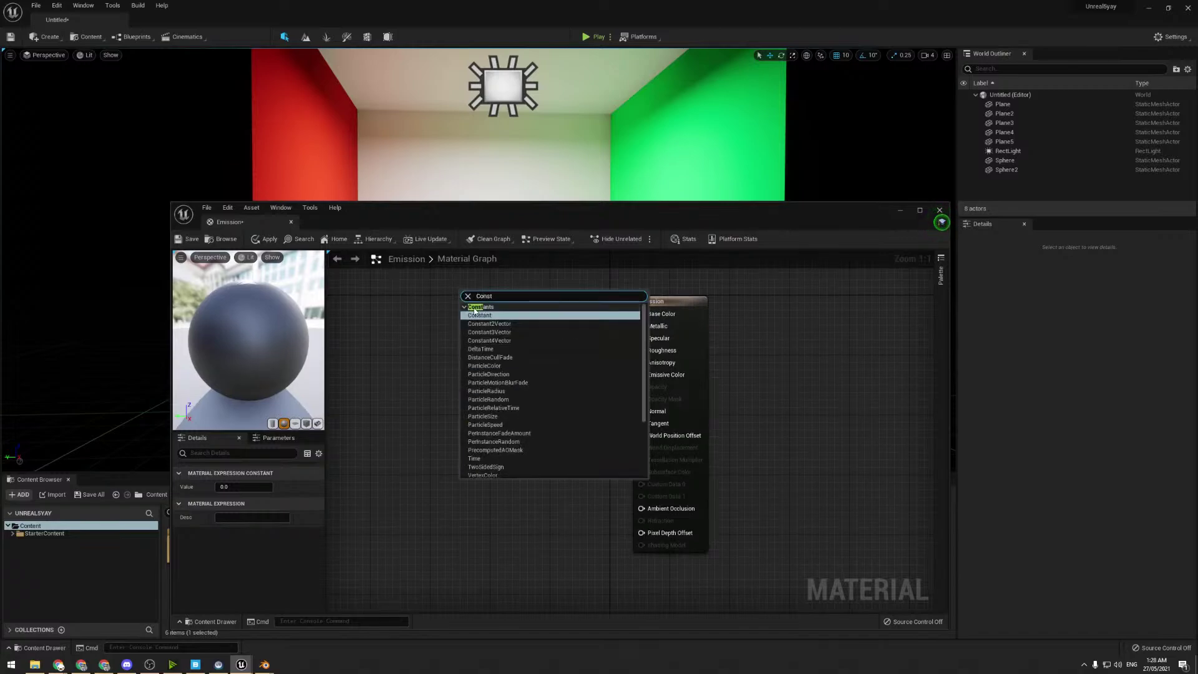
left_click(490, 332)
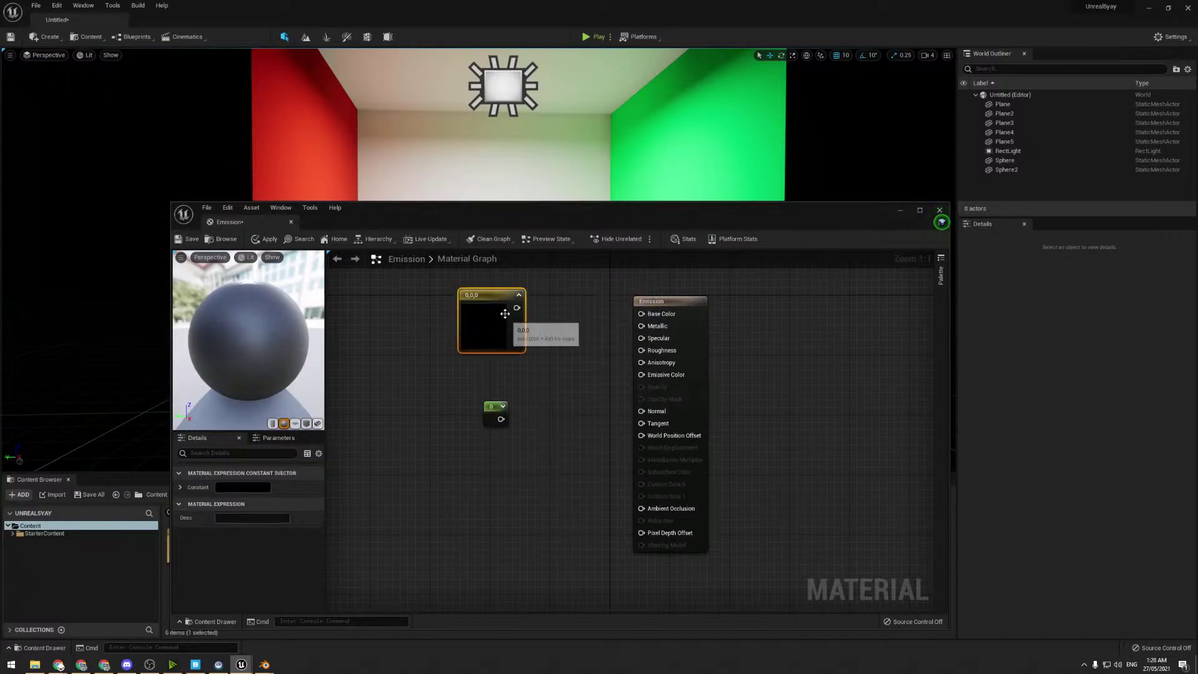
right_click(546, 367)
left_click(512, 438)
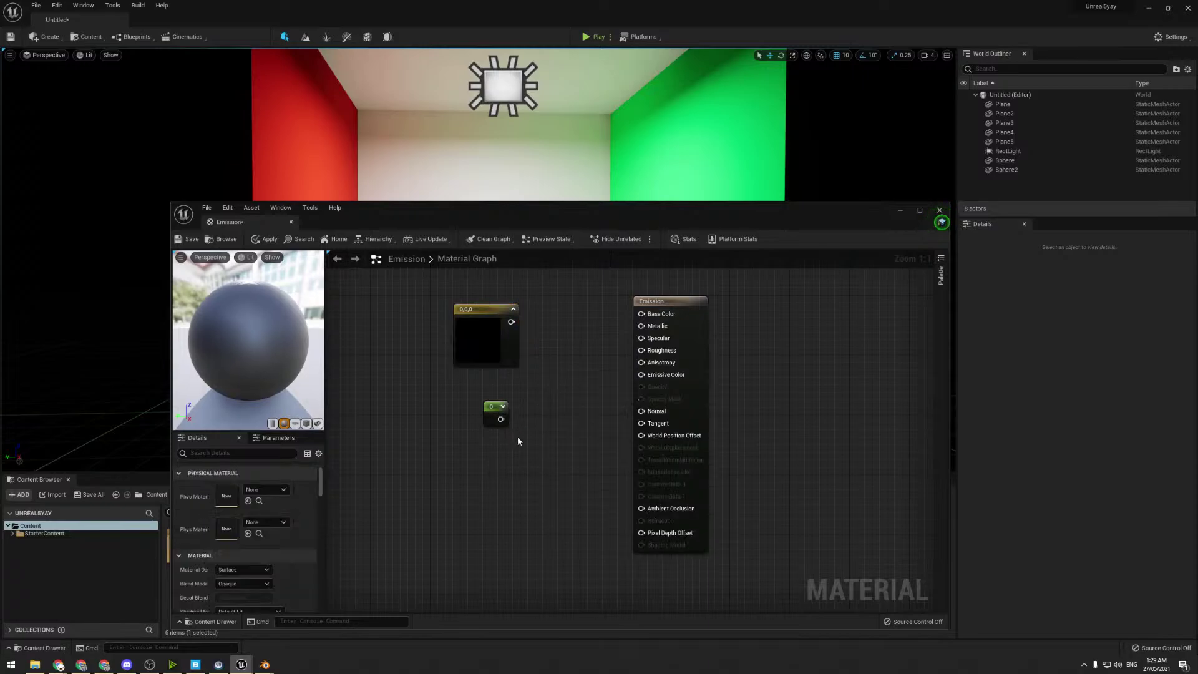
- Multiply the Constant3Vector by the Constant using a Multiply node, and feed its result into Emissive Color
right_click(517, 459)
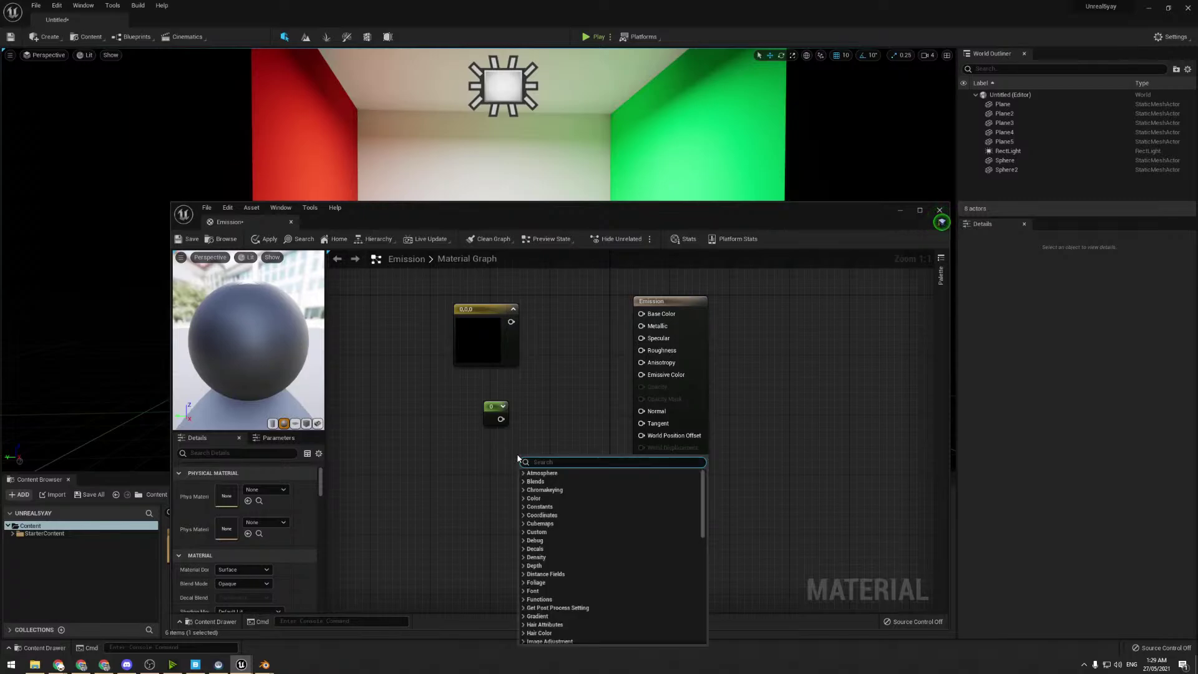
type("mult")
key("Return")
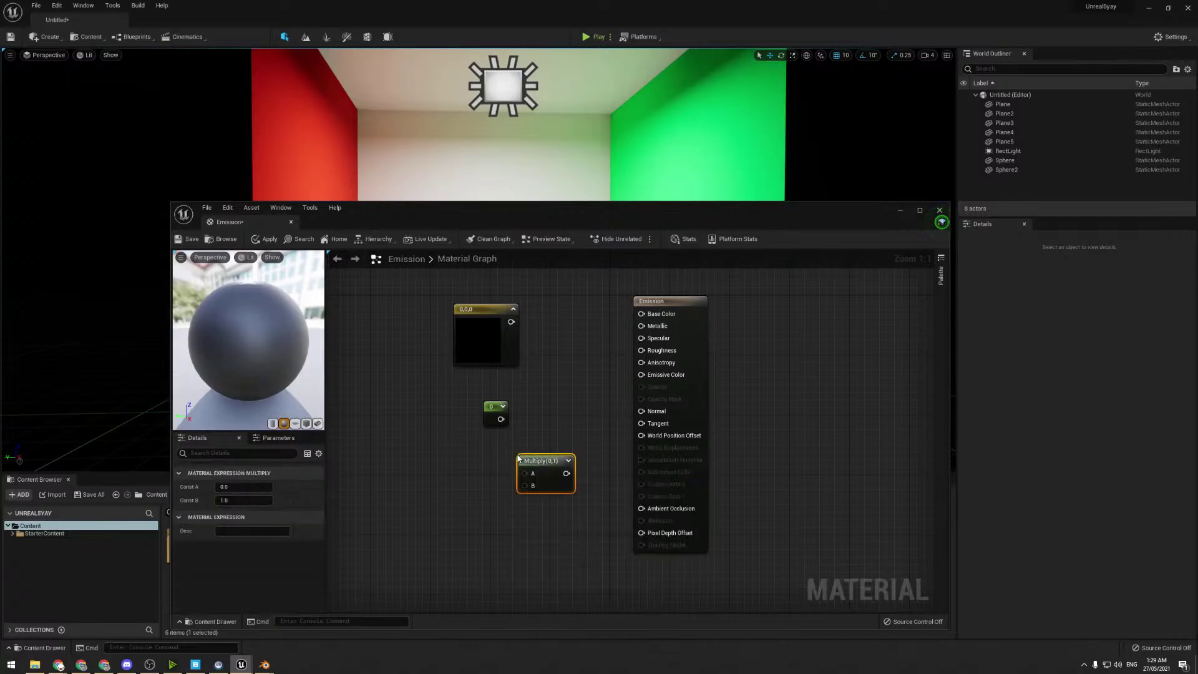
left_click_drag(534, 464, 567, 357)
left_click_drag(511, 322, 549, 370)
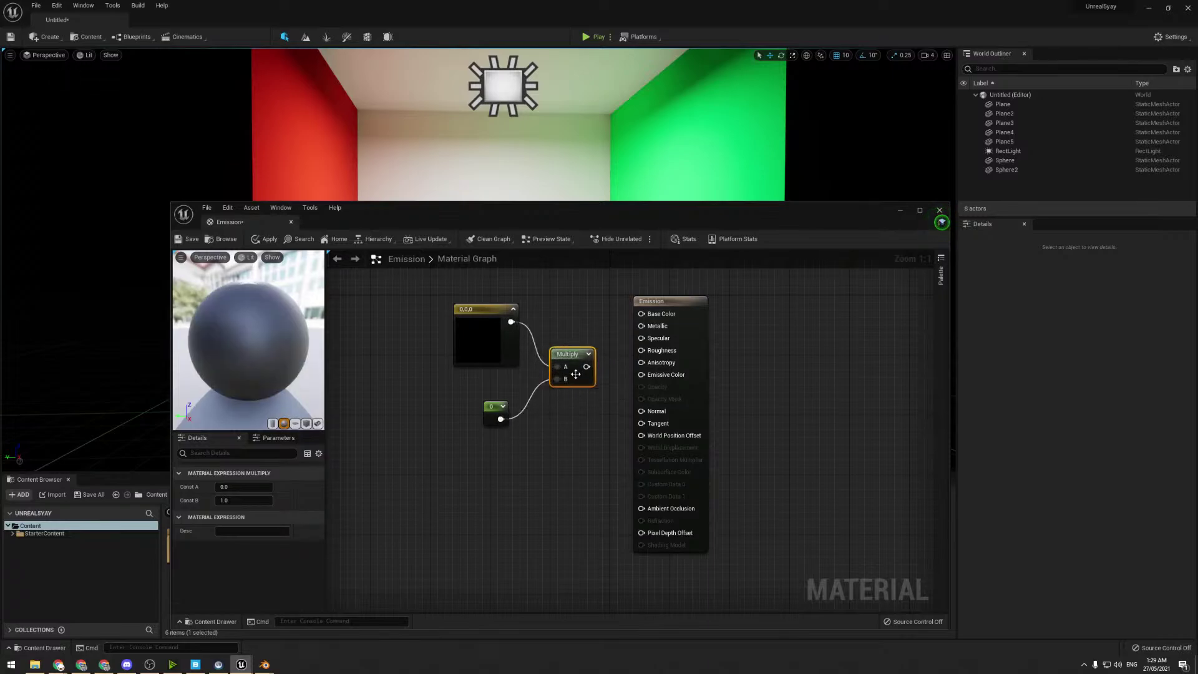
left_click_drag(587, 367, 641, 374)
- Set the Emission material's shading model to Unlit
left_click(661, 302)
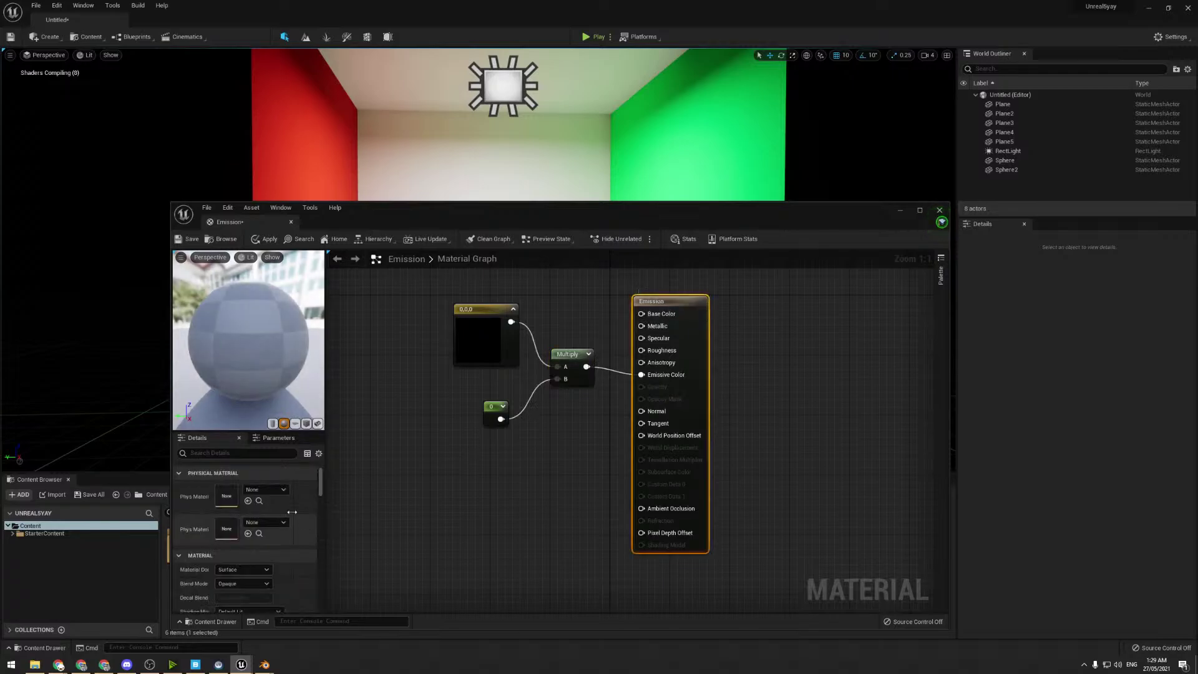
scroll(262, 525, "down", 1)
left_click(249, 582)
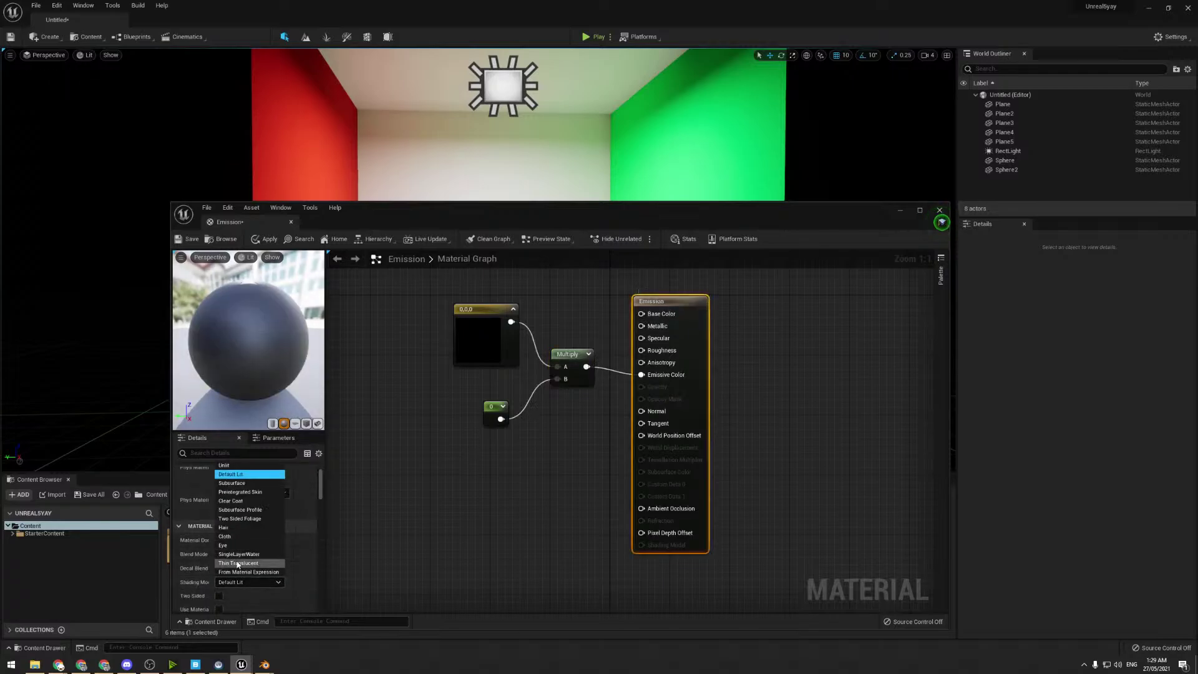
left_click(232, 465)
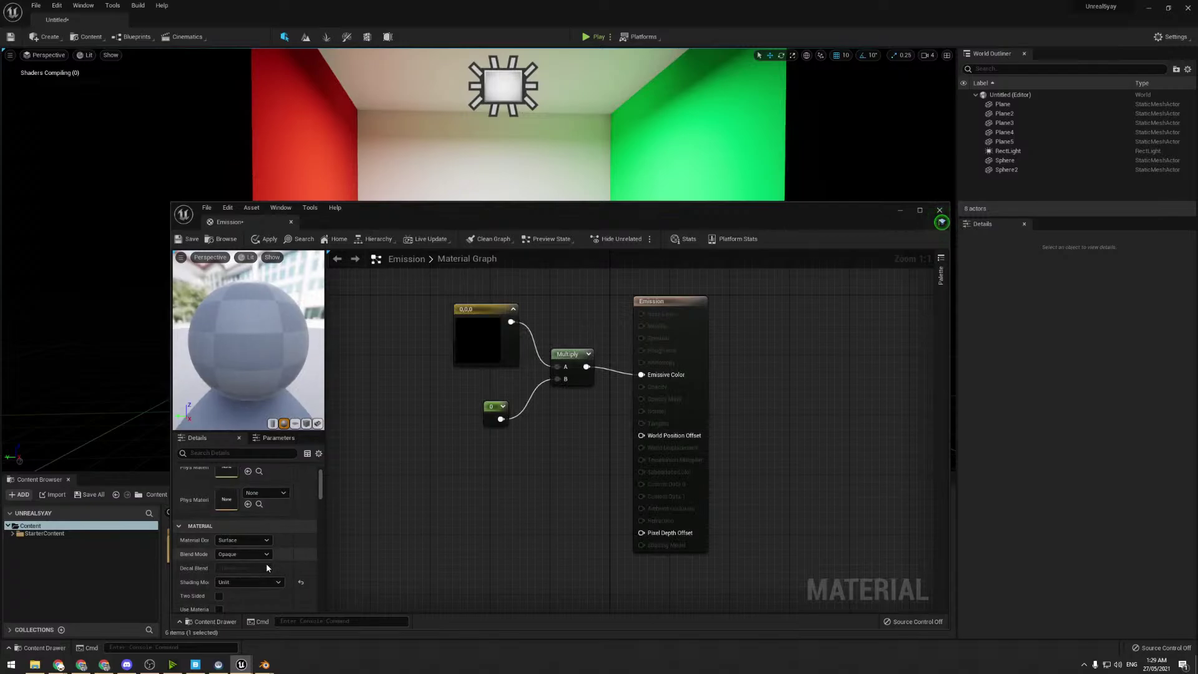
- Set the Constant node's value to 10
left_click(495, 413)
type("10")
key("Return")
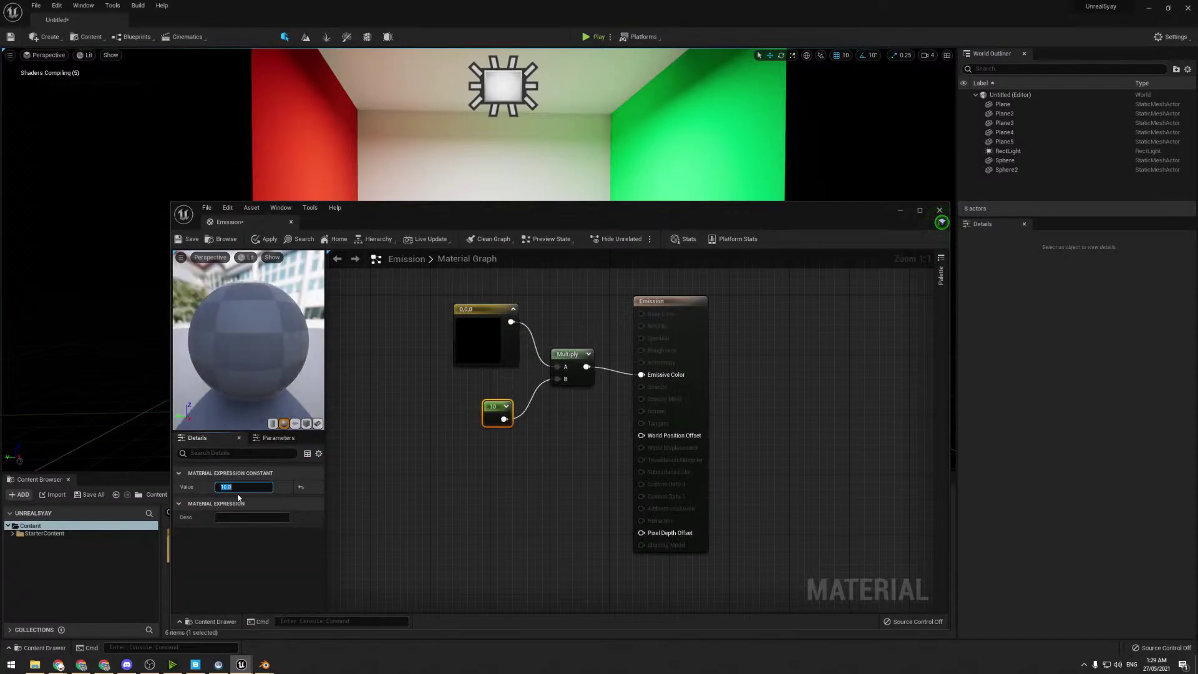
- Set the Constant3Vector colour to pure white, and save and close the Emission material
left_click(502, 329)
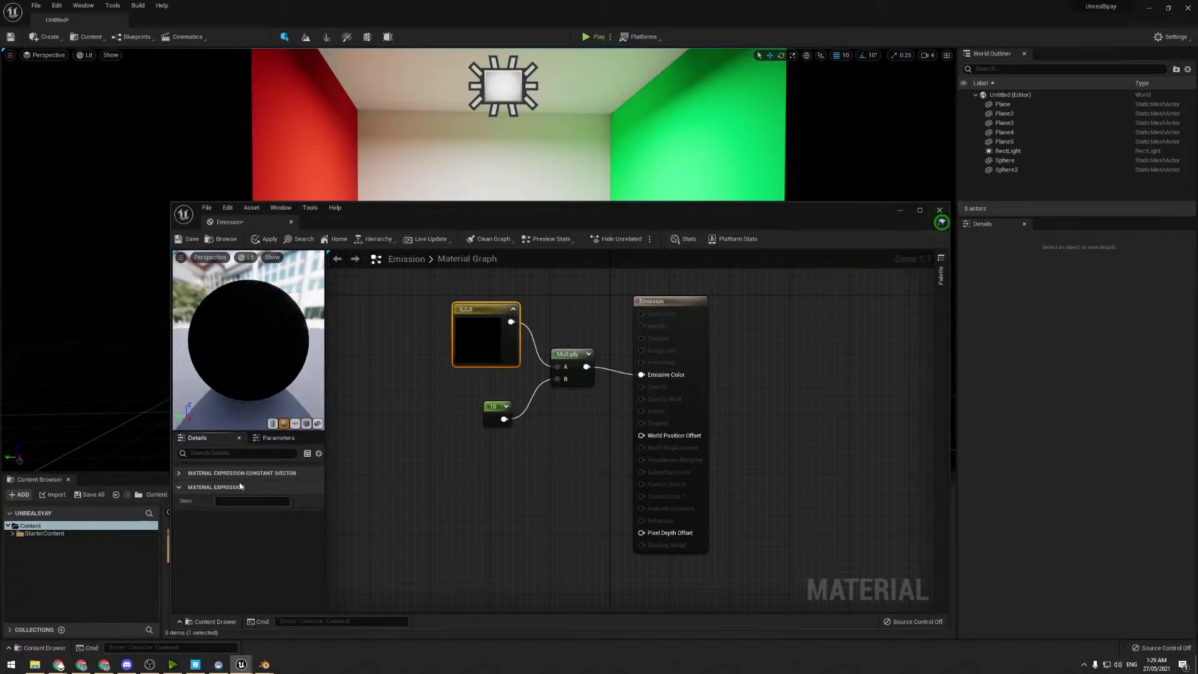
left_click(242, 488)
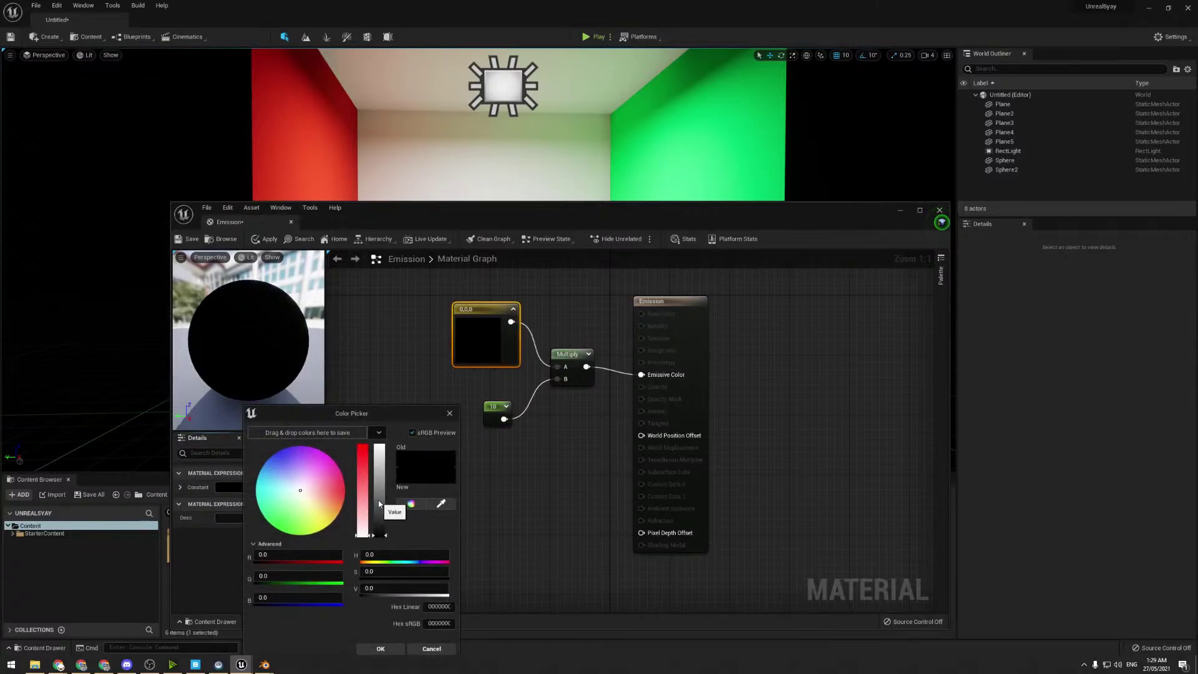
left_click_drag(378, 504, 379, 445)
left_click(381, 649)
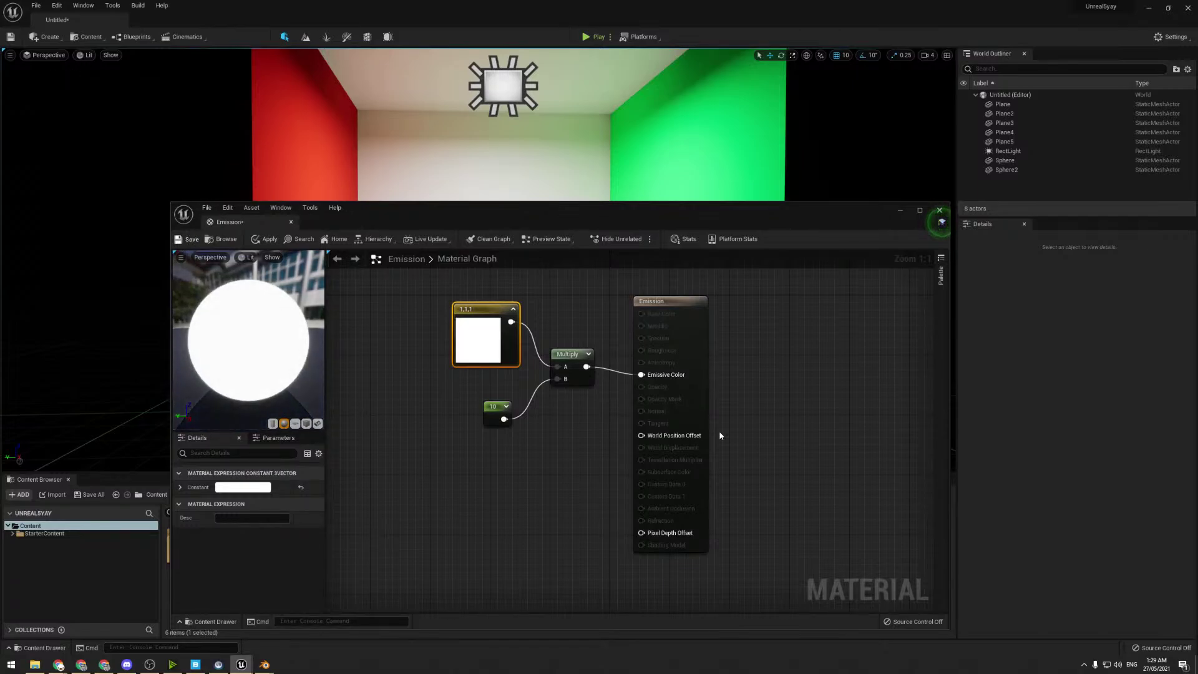
key("ctrl+s")
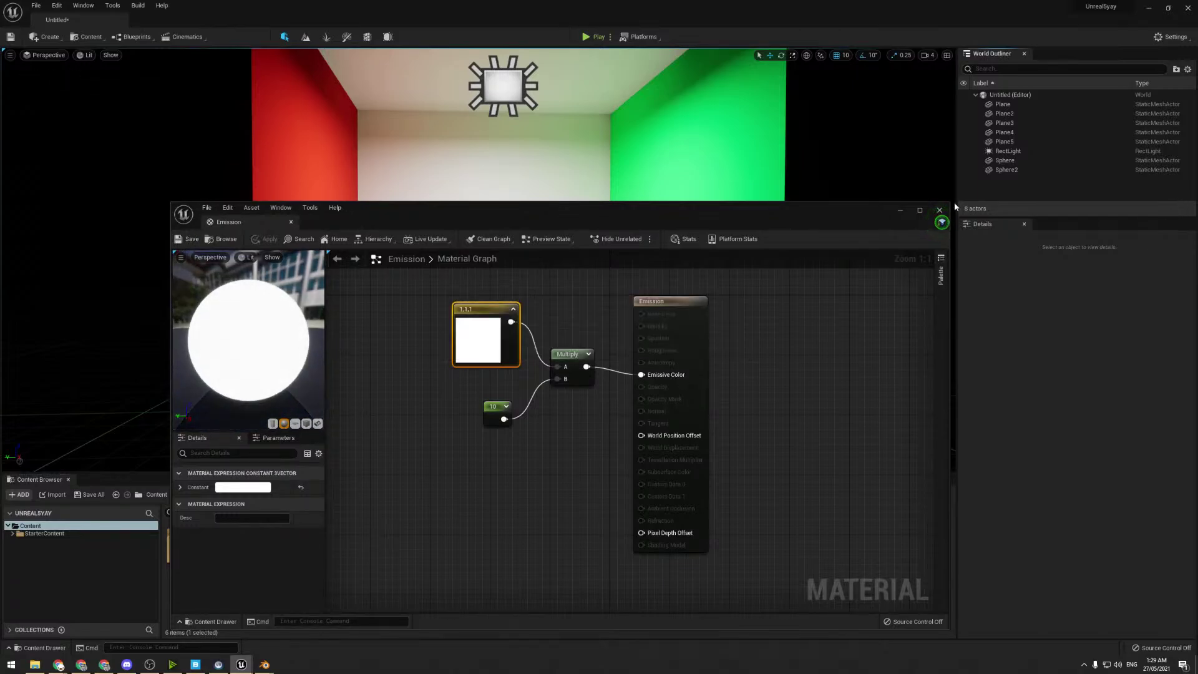
left_click(940, 210)
- Add a Cube shape to the level and reframe the view on the whole box
scroll(578, 224, "down", 3)
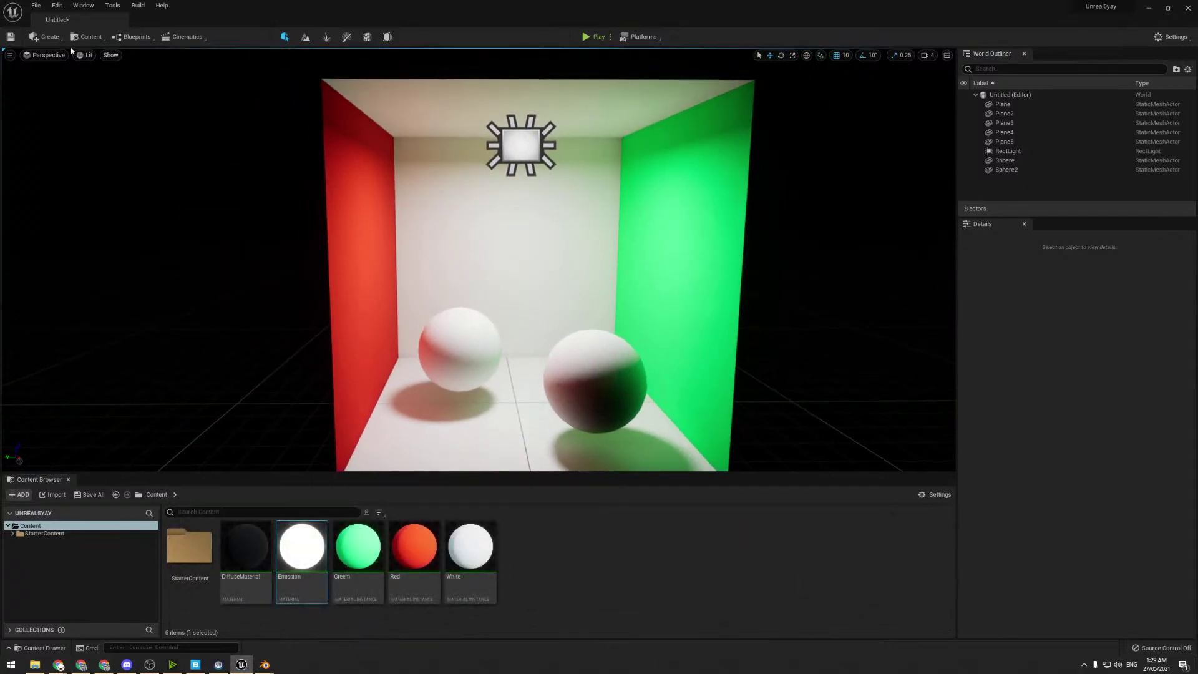
left_click(31, 38)
mouse_move(62, 64)
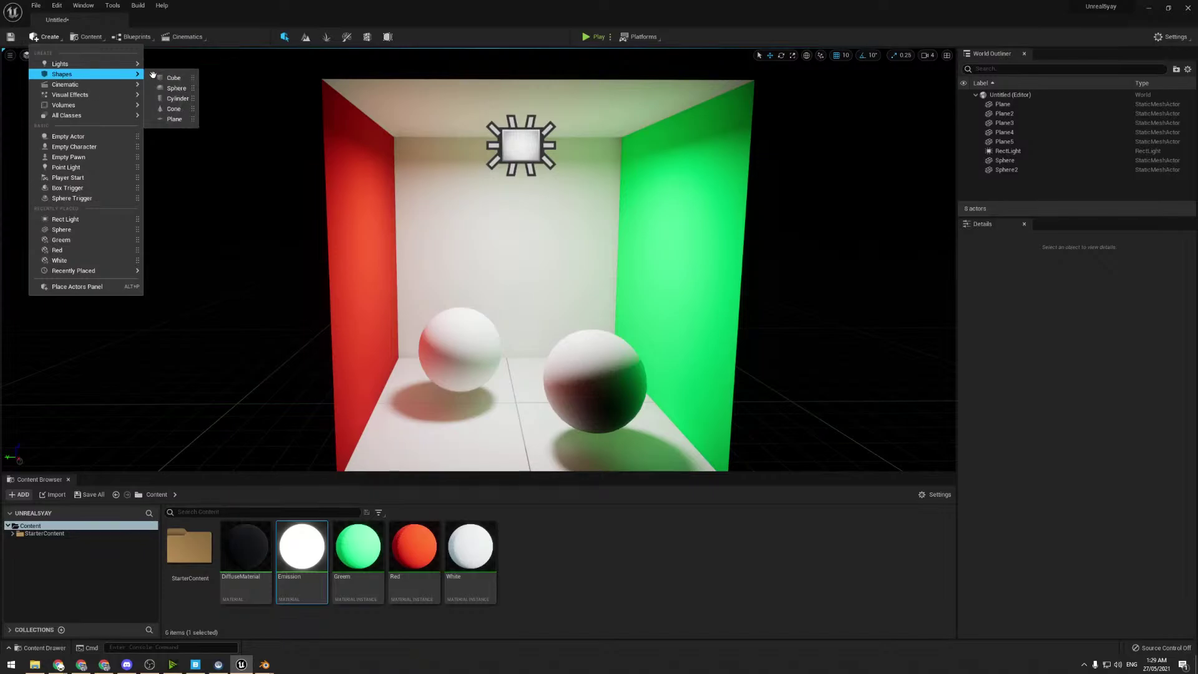
key("Escape")
right_click_drag(521, 193, 514, 216)
scroll(522, 193, "down", 3)
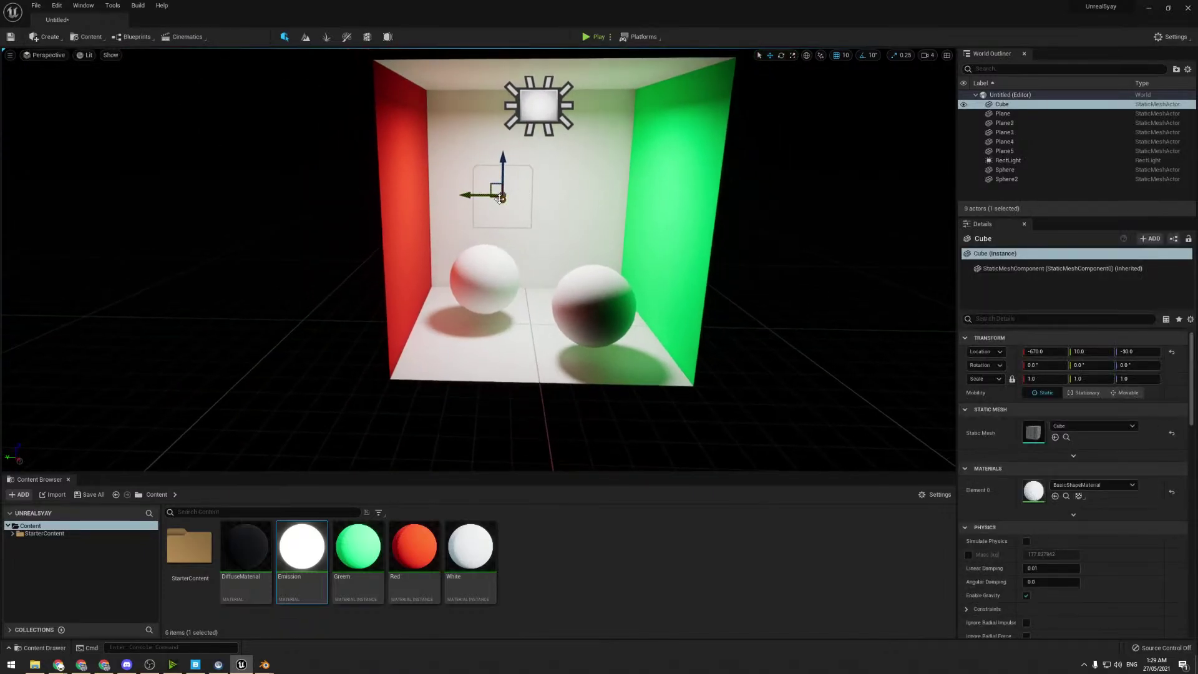
- Scale the cube uniformly to about 0.1 and position it at X 0, Y 0, Z 70 beneath the Rect Light
left_click_drag(504, 201, 496, 384)
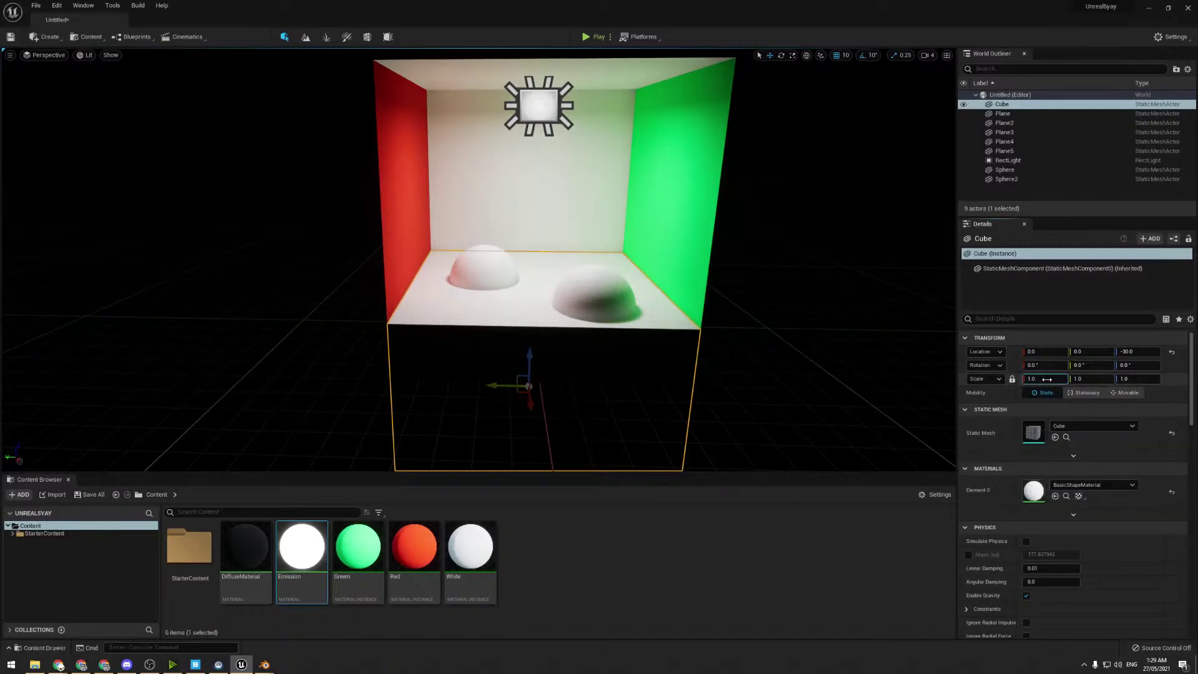
left_click_drag(1046, 379, 1017, 379)
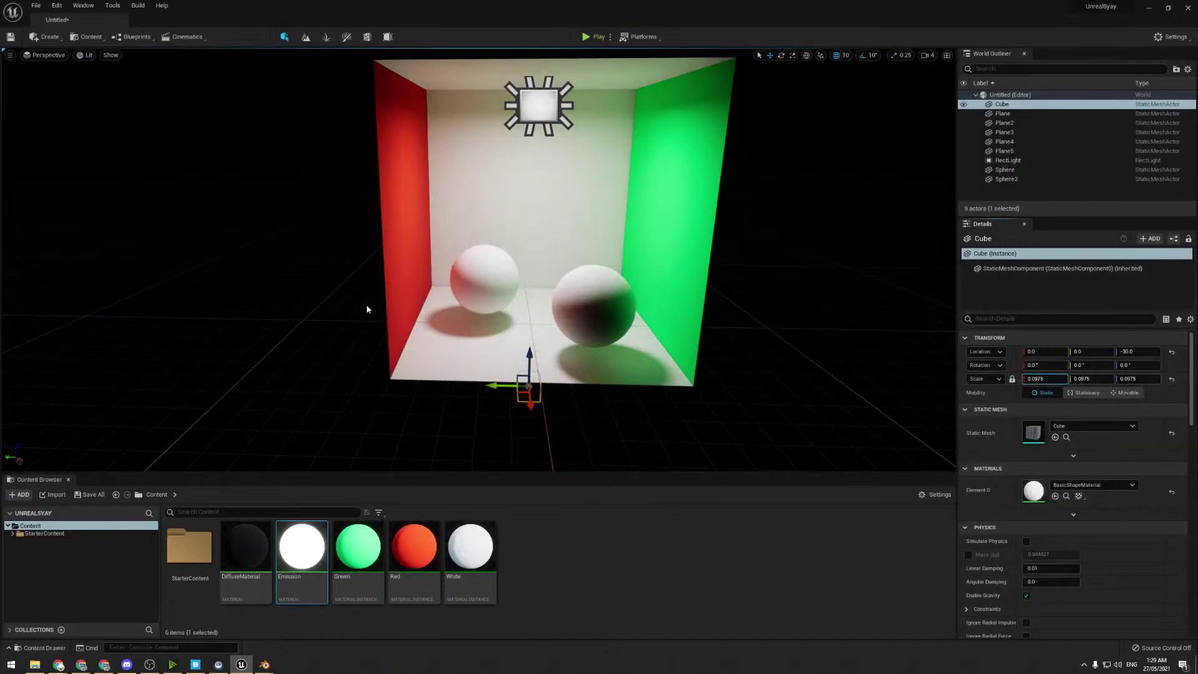
left_click_drag(529, 357, 534, 128)
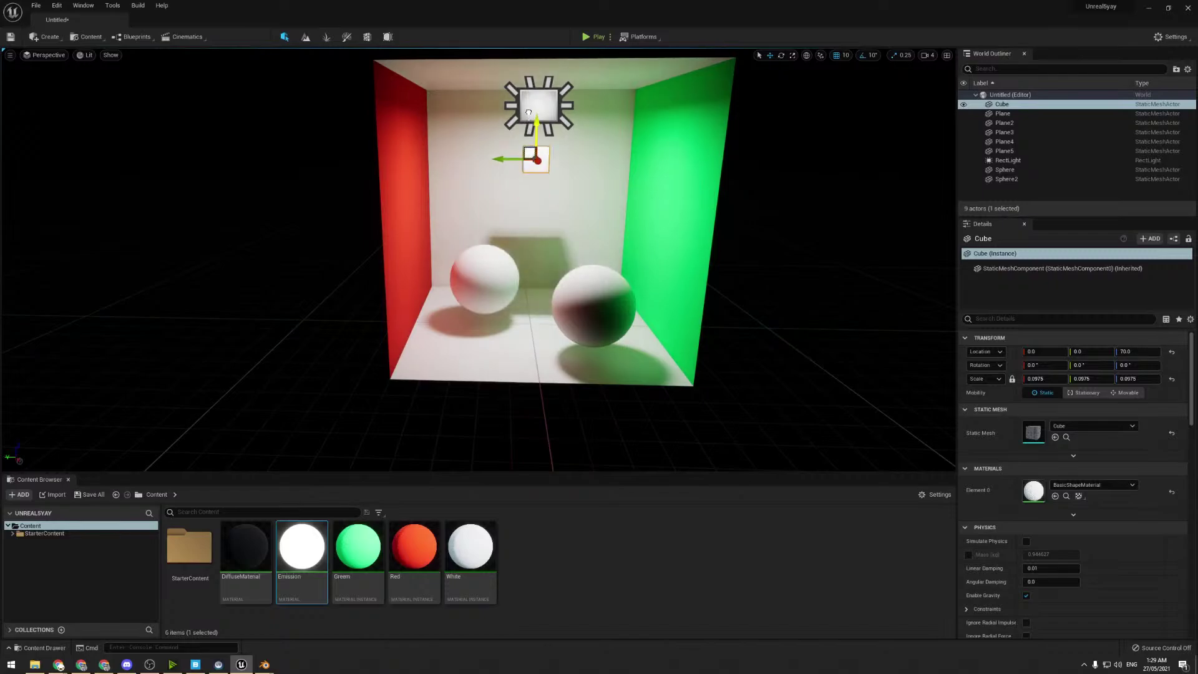
- Apply the Emission material to the small cube and delete the Rect Light so the cube lights the box
left_click_drag(283, 553, 1054, 491)
left_click(553, 161)
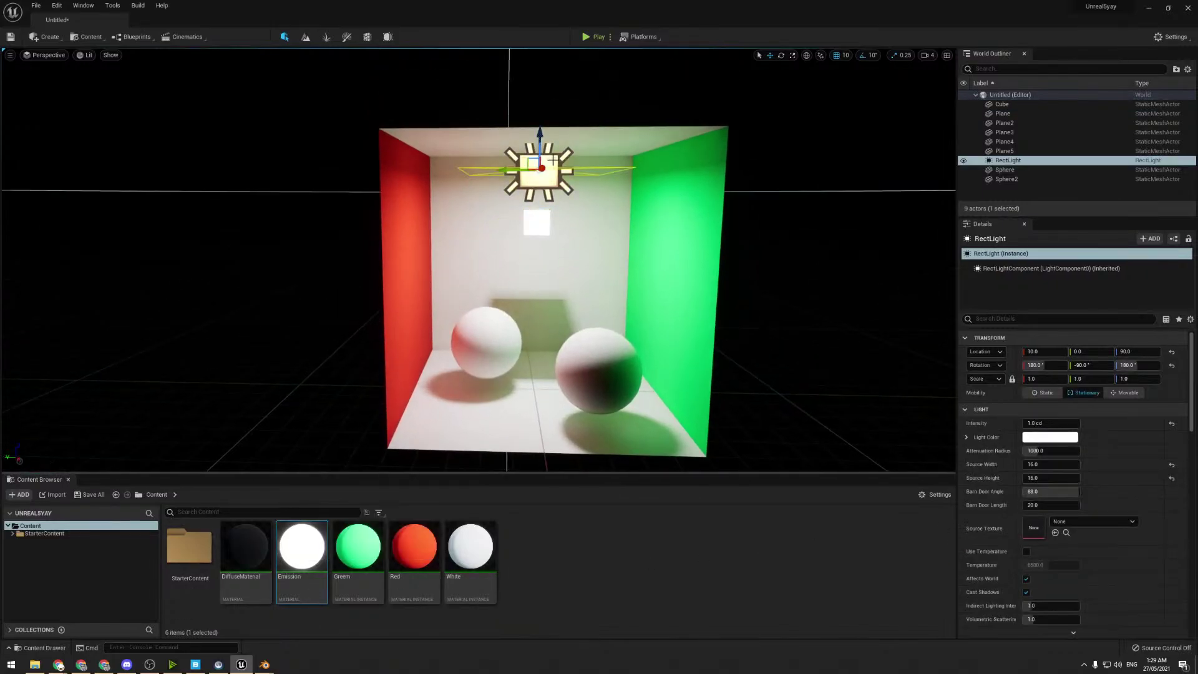
key("Delete")
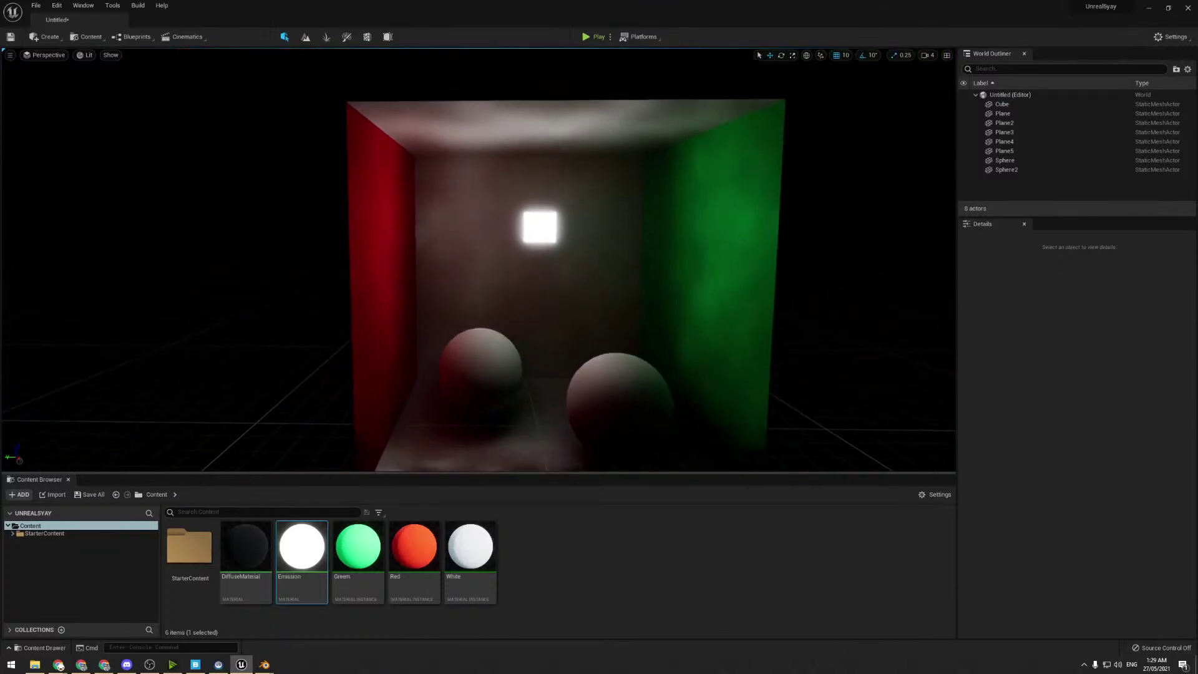
- Raise the small emissive cube to Z 90, near the box's ceiling
key("s")
right_click_drag(559, 222, 561, 239)
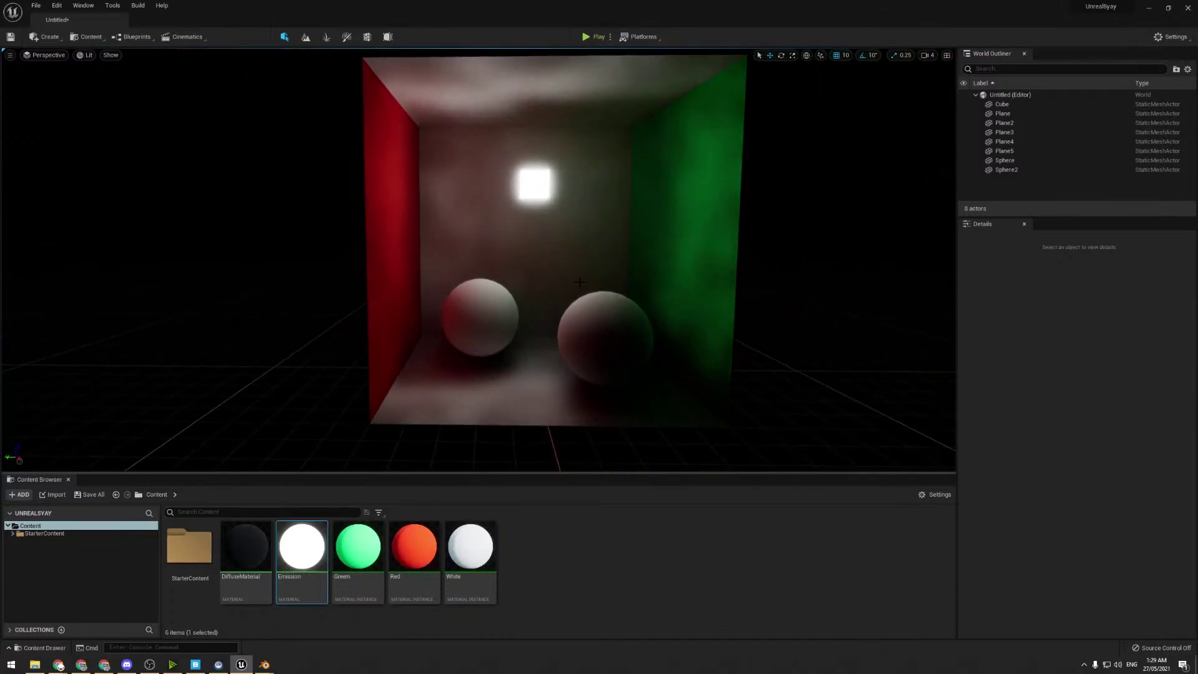
left_click(532, 183)
left_click_drag(532, 157, 528, 102)
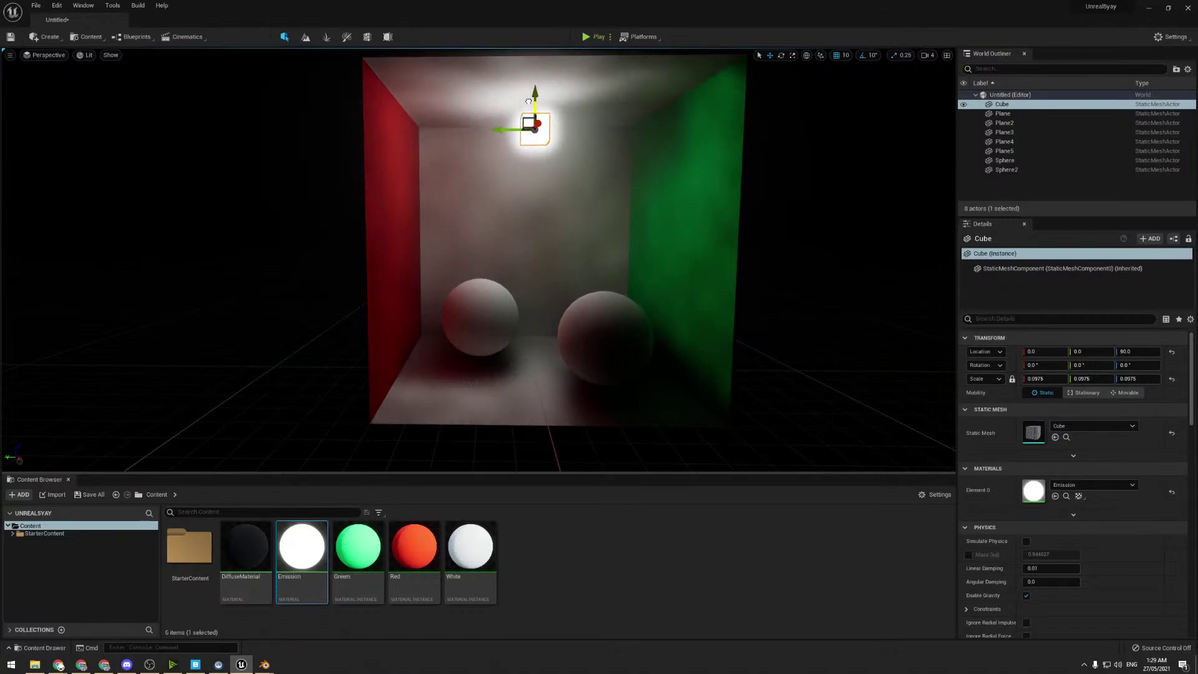
- Examine the light and colour bleeding inside the box from several camera positions
key("d")
mouse_move(516, 284)
right_mouse_down()
mouse_move(462, 285)
mouse_move(519, 273)
mouse_move(507, 292)
mouse_move(528, 278)
mouse_move(515, 283)
right_mouse_up()
key("a")
key("w")
key("s")
key("a")
key("w")
key("d")
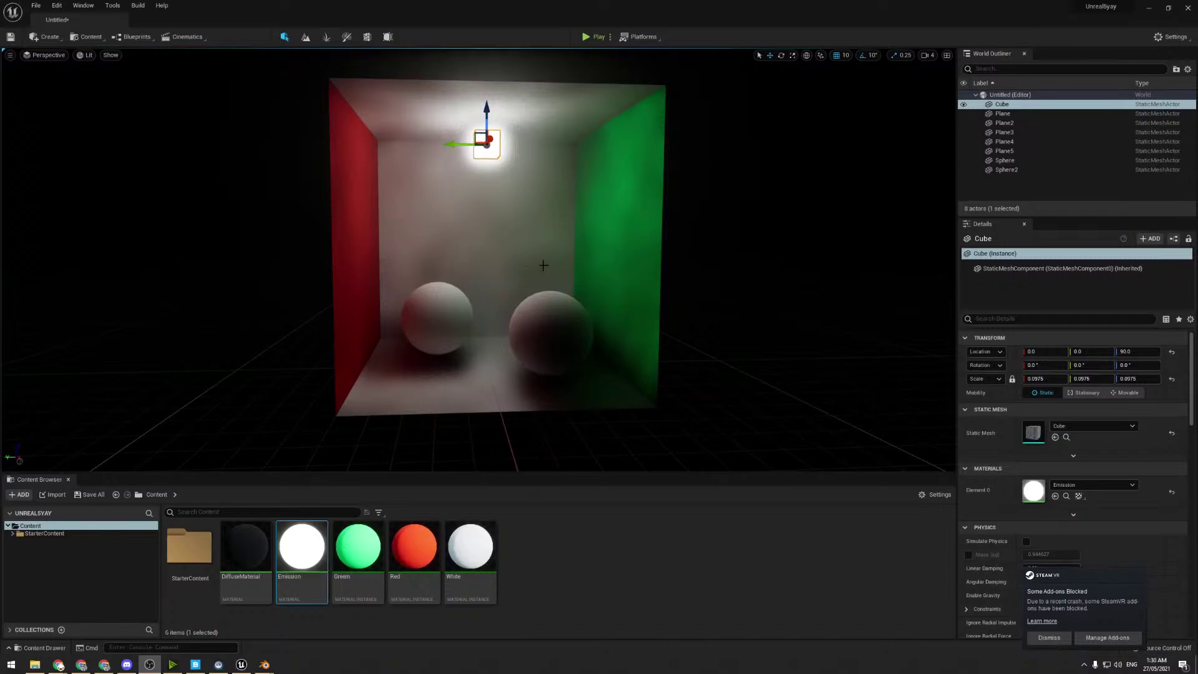
- Set the Emission material's constant multiplier to 100 and inspect the box under the stronger emissive light
double_click(301, 547)
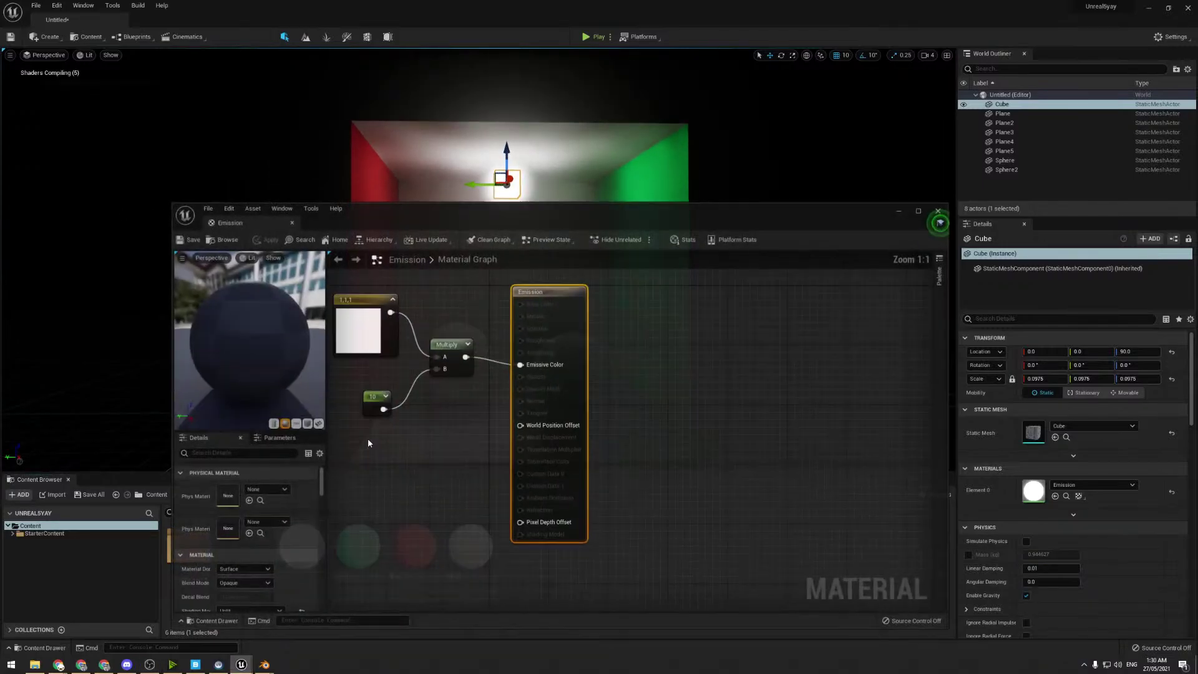
left_click(455, 417)
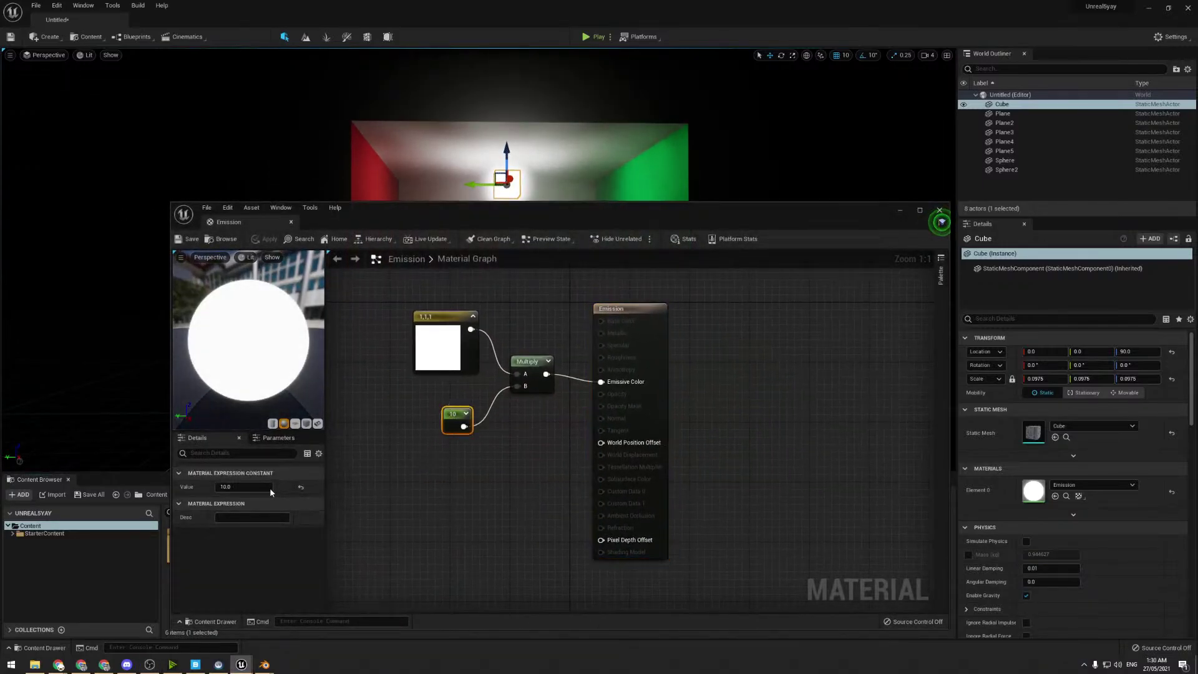
left_click(232, 486)
type("100")
key("Return")
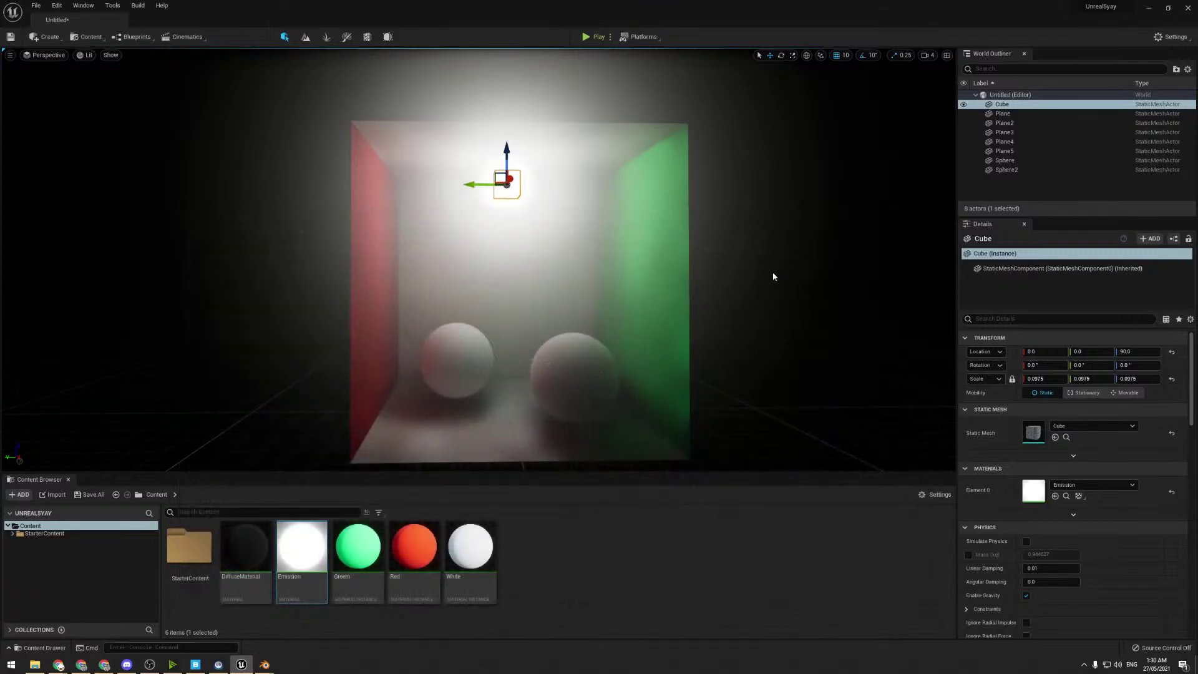
scroll(773, 277, "down", 3)
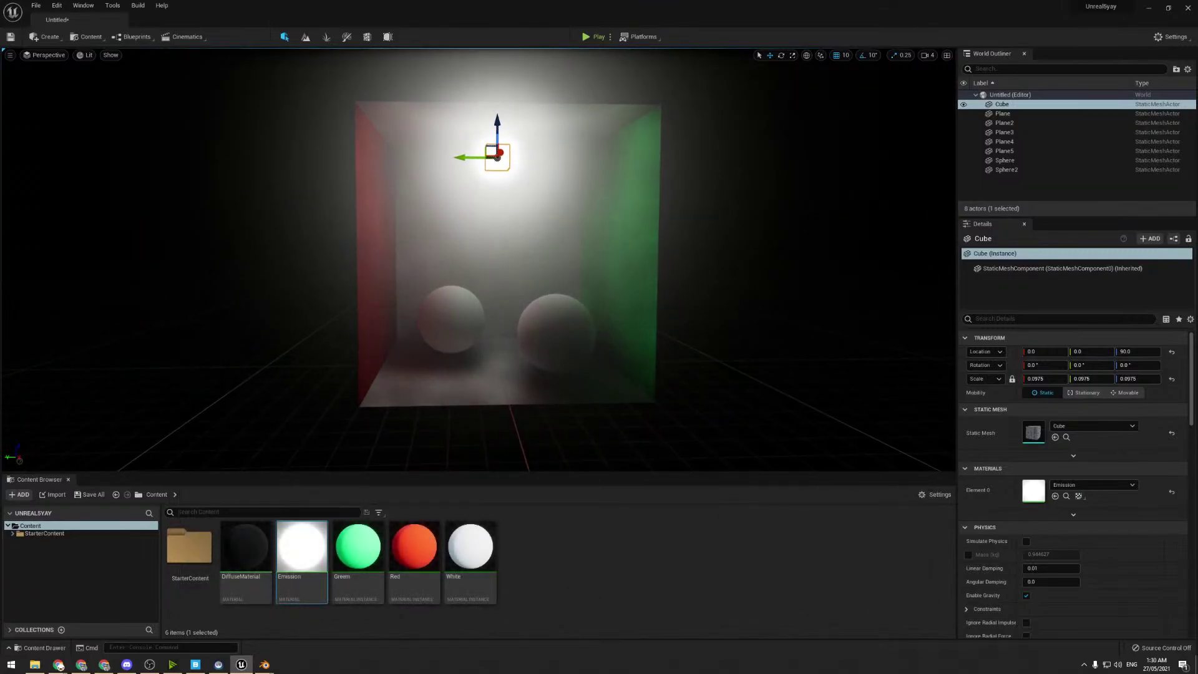
mouse_move(773, 277)
right_mouse_down()
mouse_move(773, 292)
mouse_move(773, 276)
right_mouse_up()
key("w")
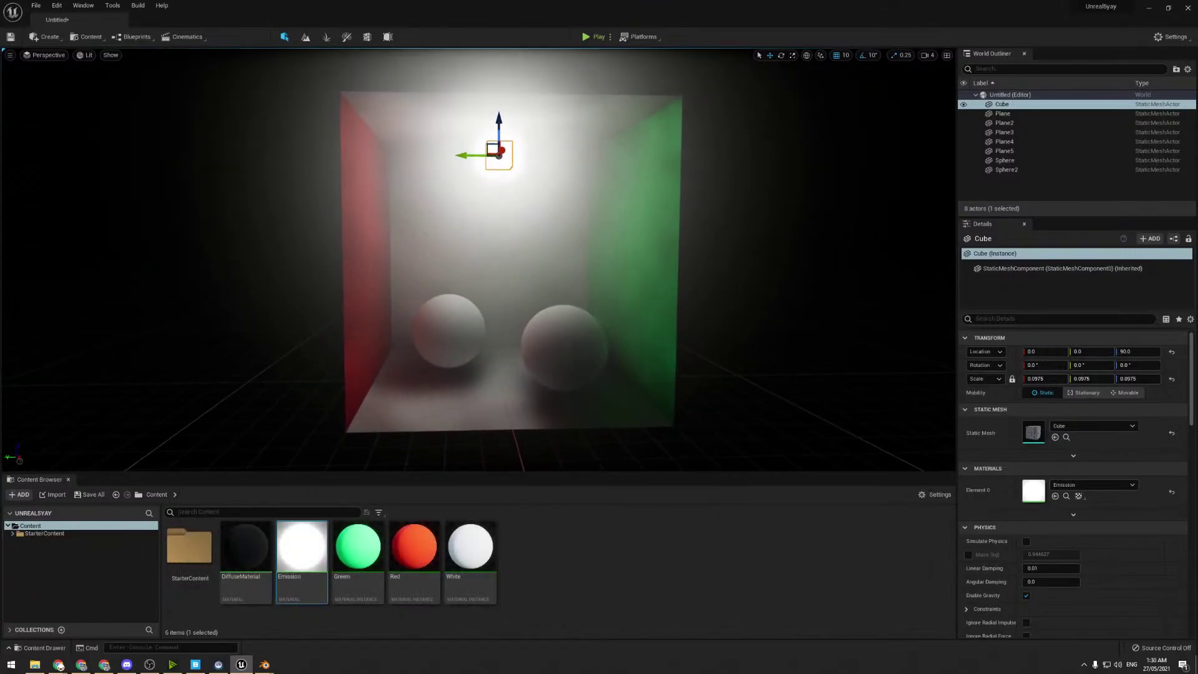
- Set the Emission material's constant multiplier to 2, and save and close the material
double_click(316, 558)
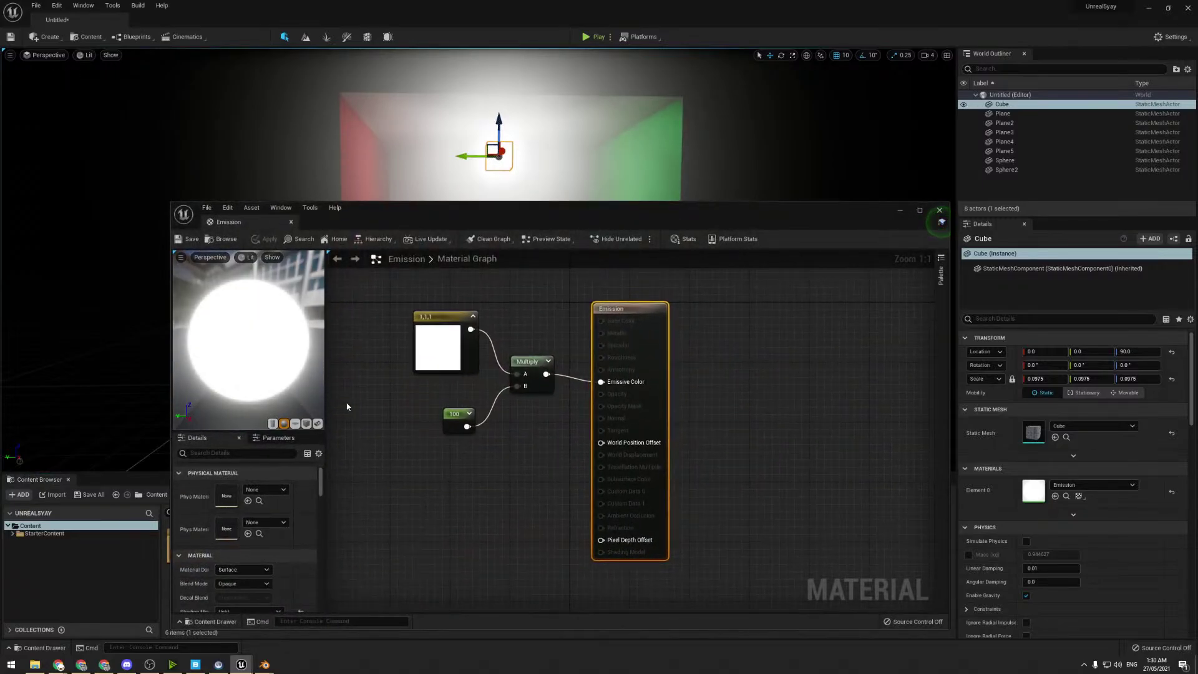
left_click(450, 412)
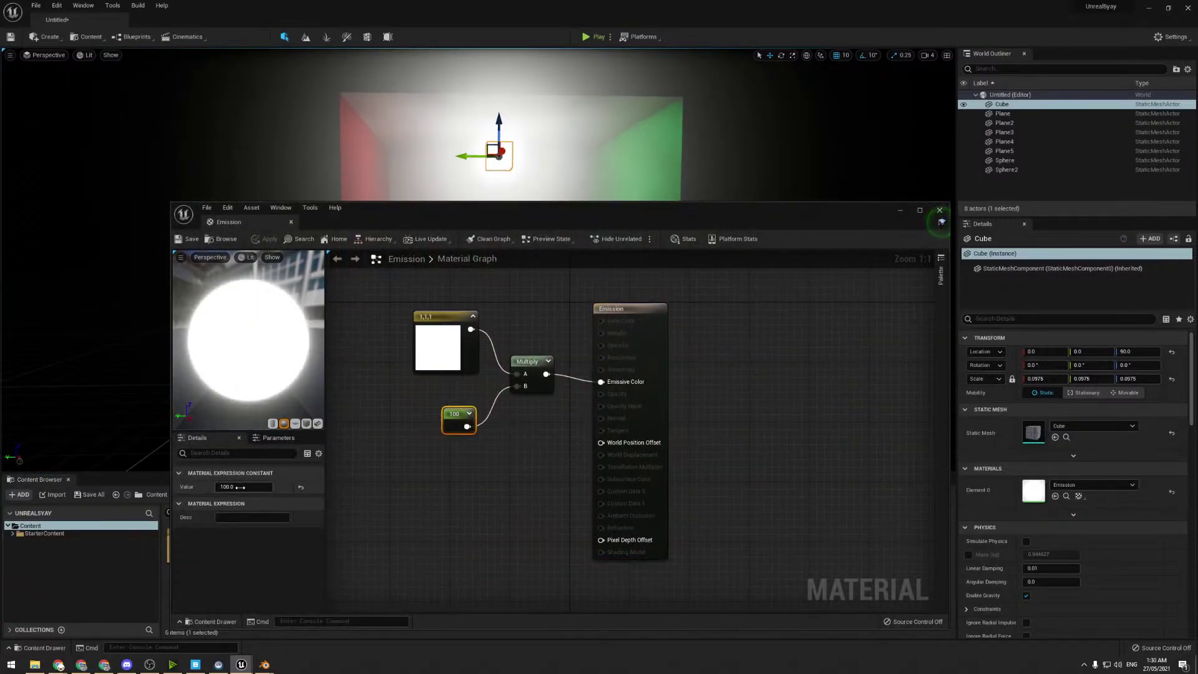
type("1")
key("Return")
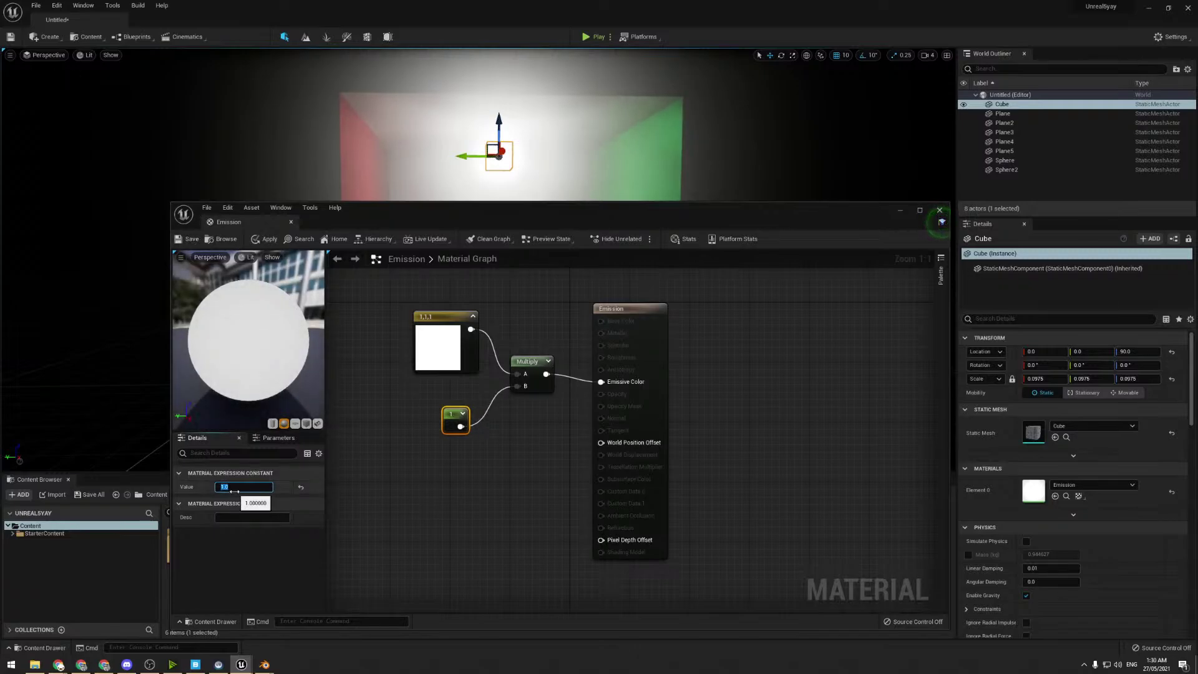
type("2")
key("Return")
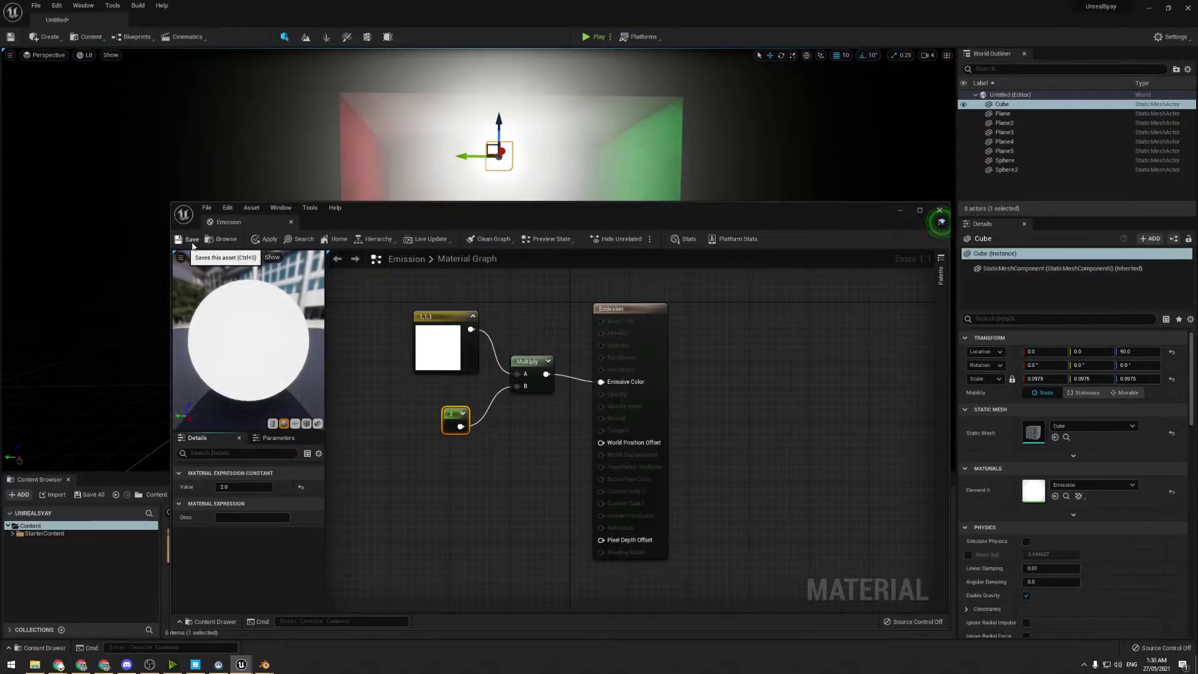
left_click(191, 239)
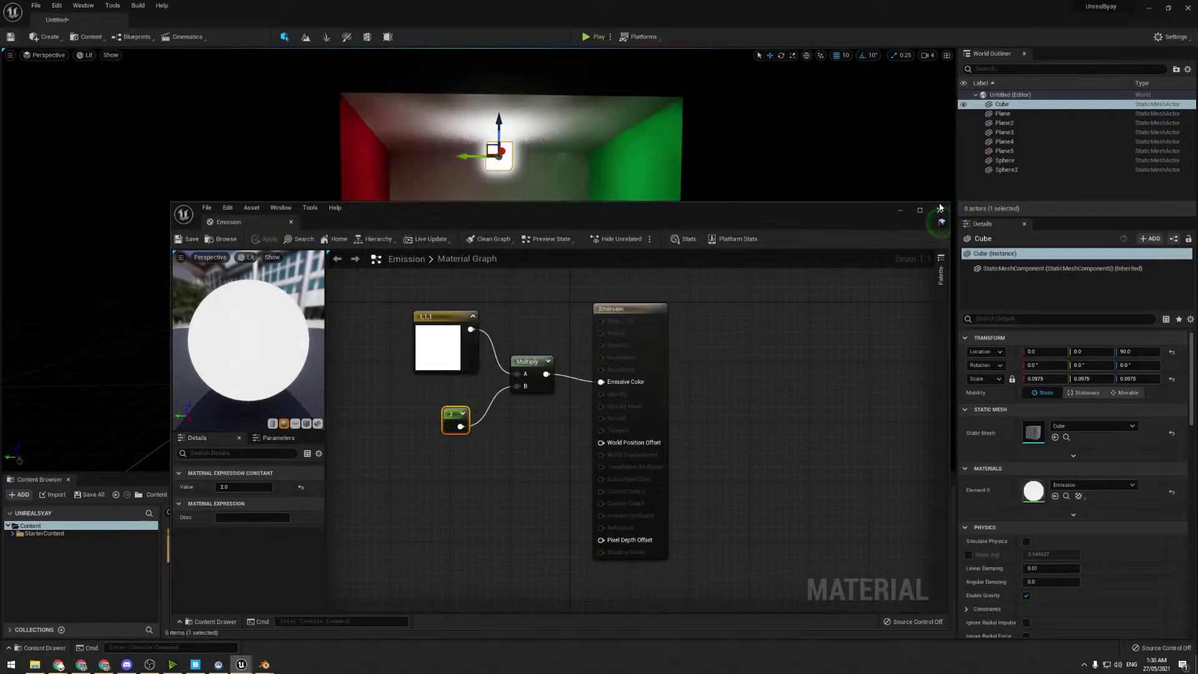
left_click(940, 210)
- Inspect the dimmer box, preview it in the Detail Lighting view mode, and return to Lit
right_click_drag(633, 128, 596, 195)
key("w")
key("s")
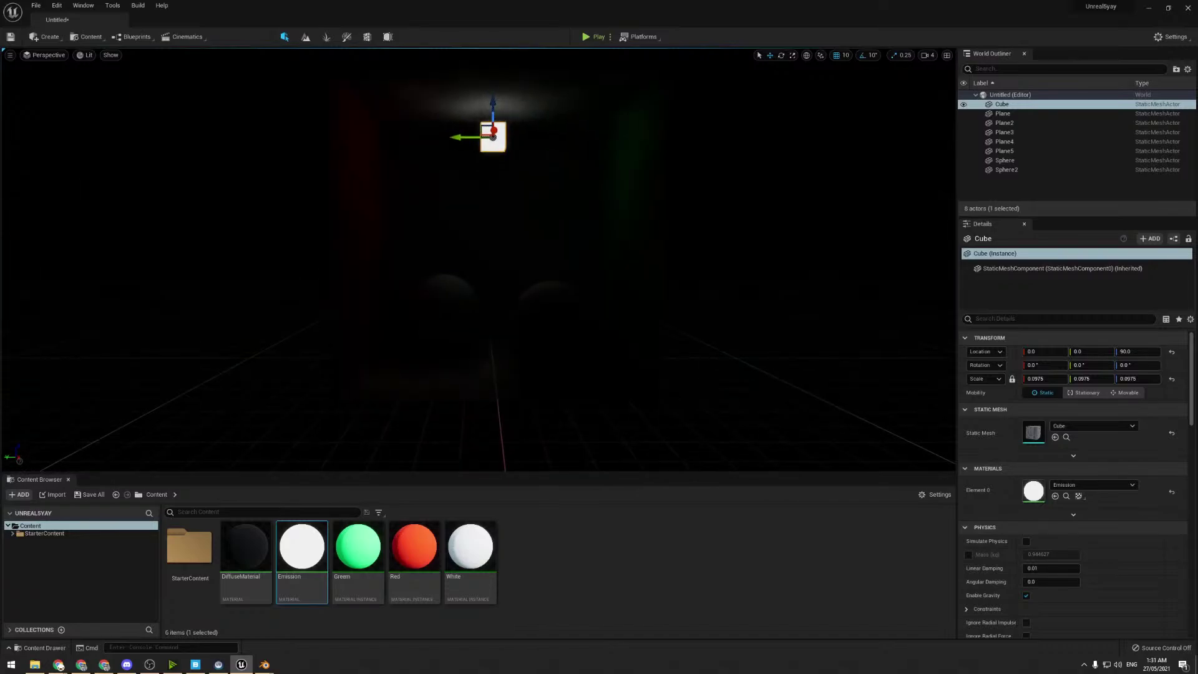
right_click_drag(691, 330, 689, 317)
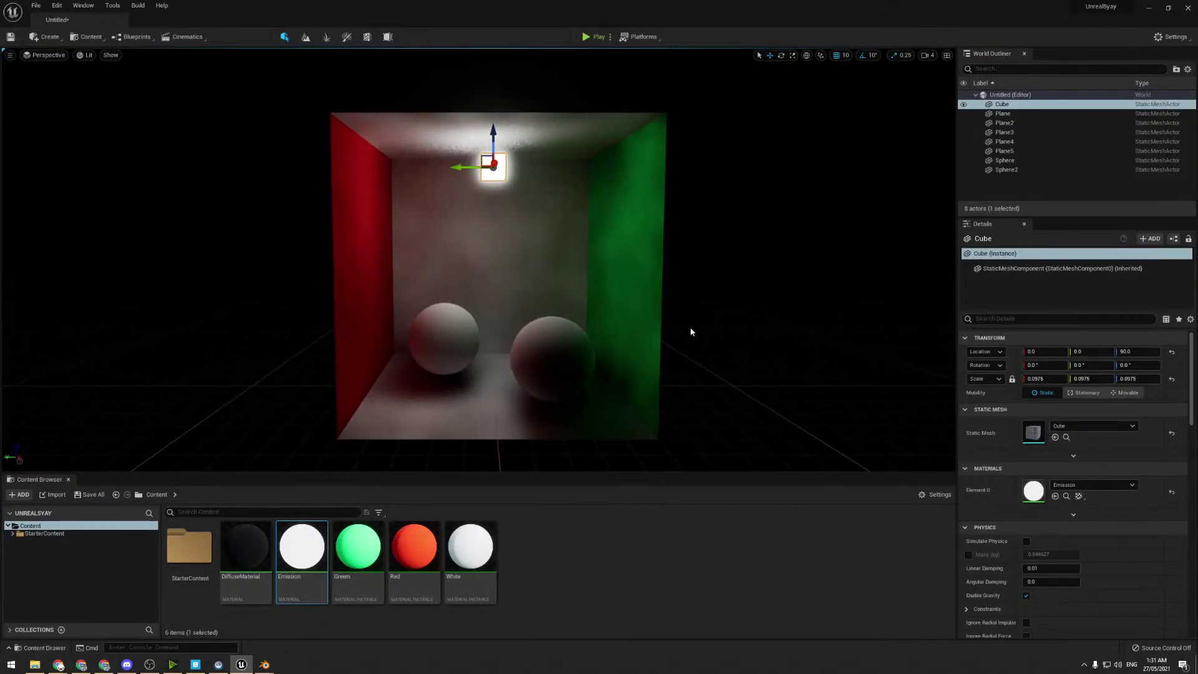
left_click(88, 57)
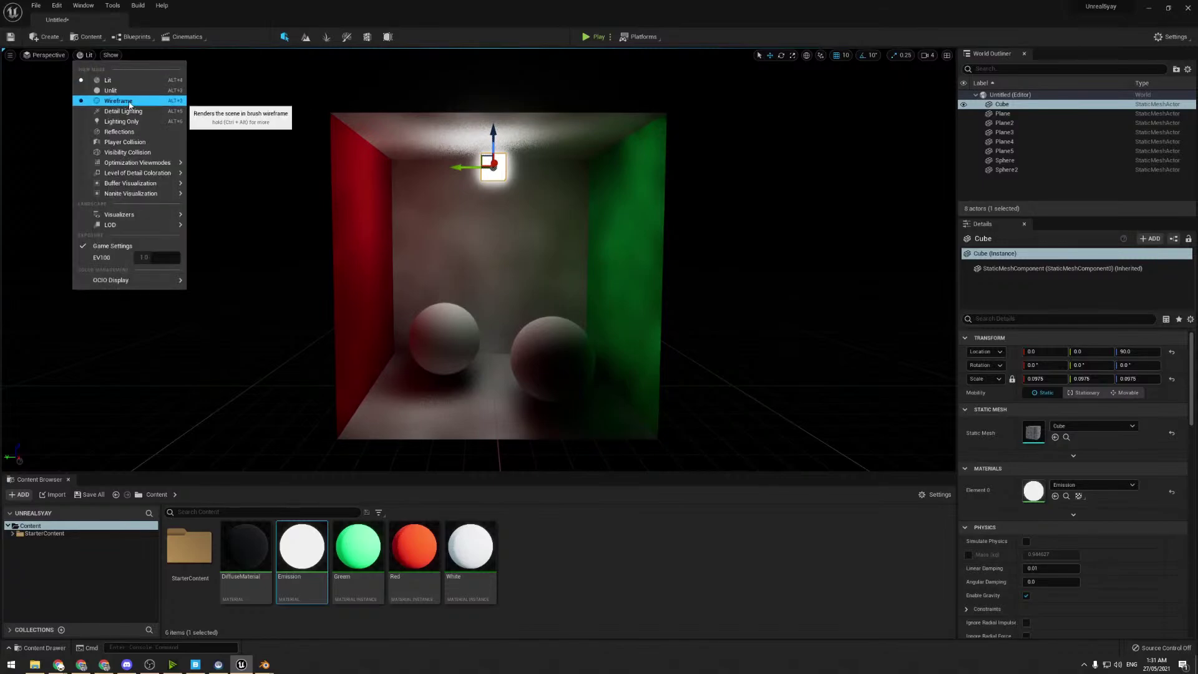
mouse_move(146, 199)
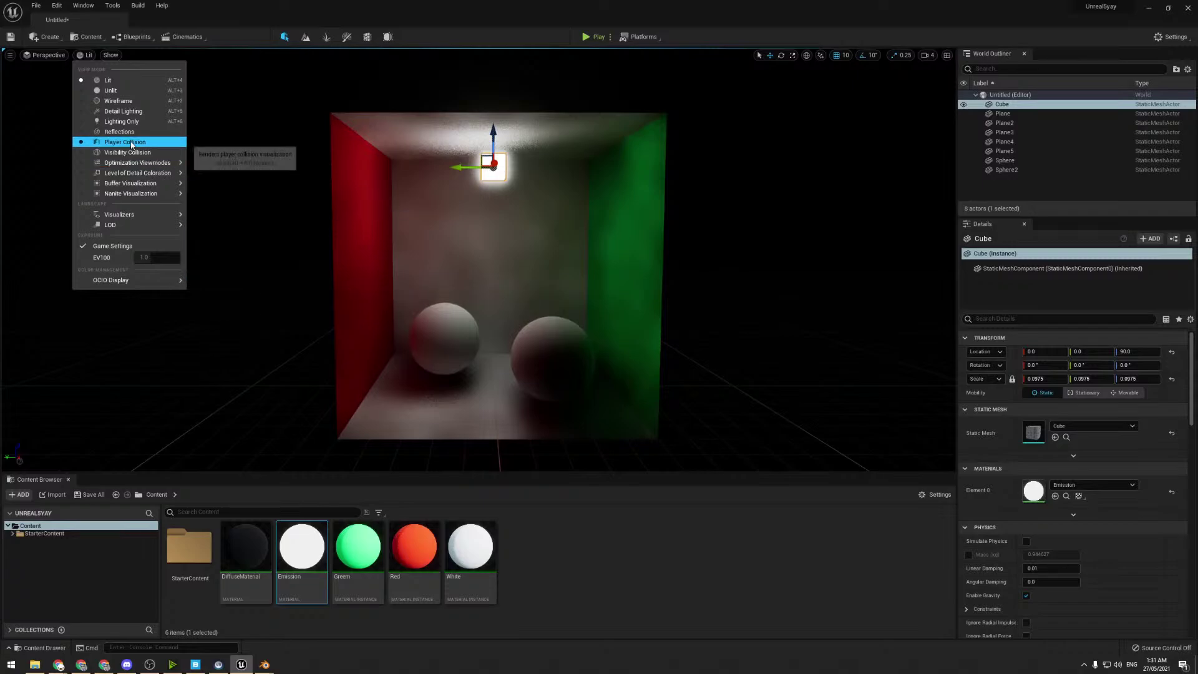
left_click(134, 113)
left_click(101, 55)
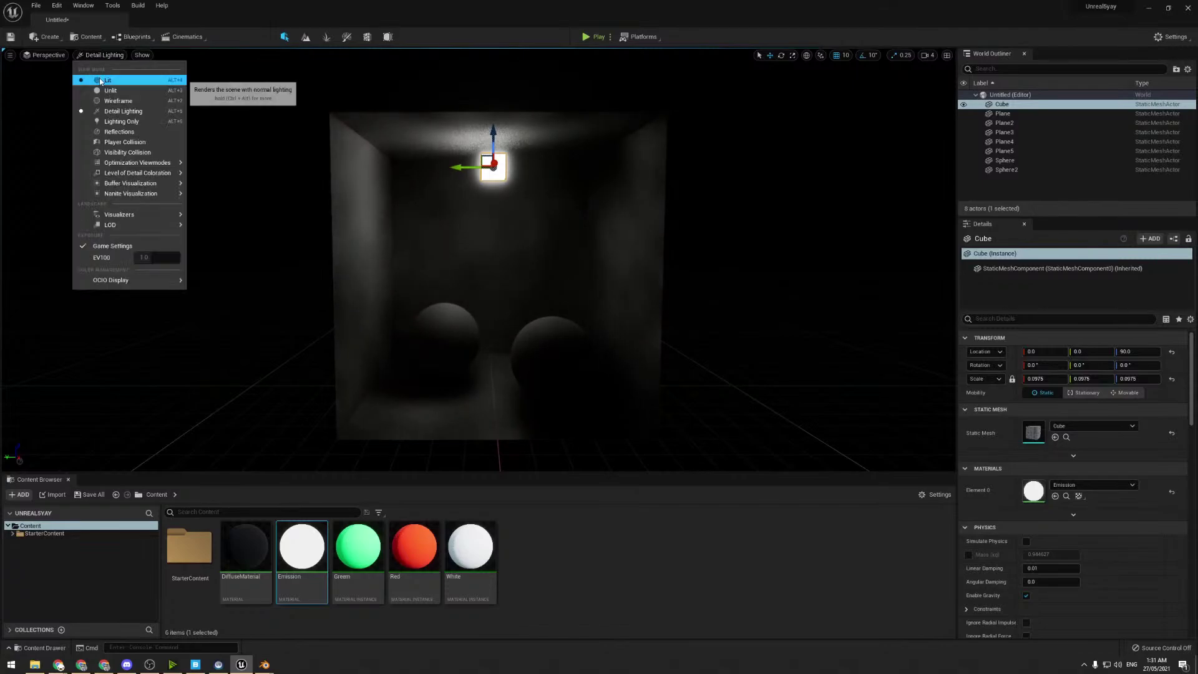
left_click(101, 81)
- Turn the Lumen Global Illumination lighting feature off and back on to compare the box with and without it
left_click(86, 55)
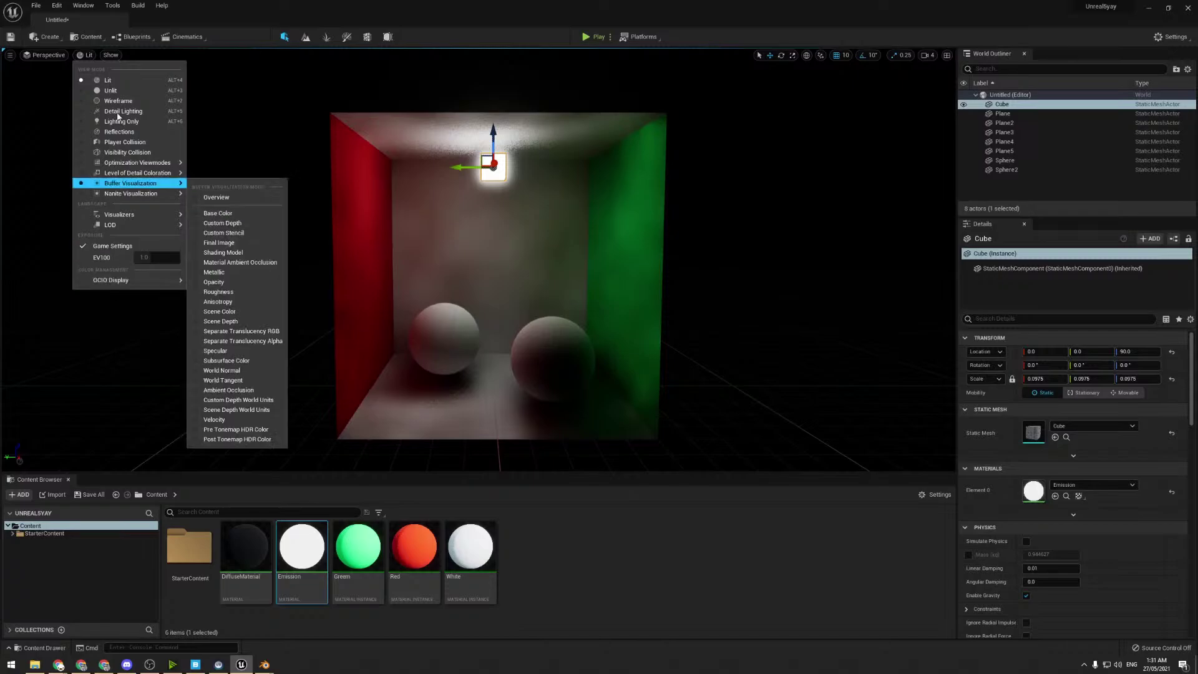
left_click(111, 55)
mouse_move(166, 268)
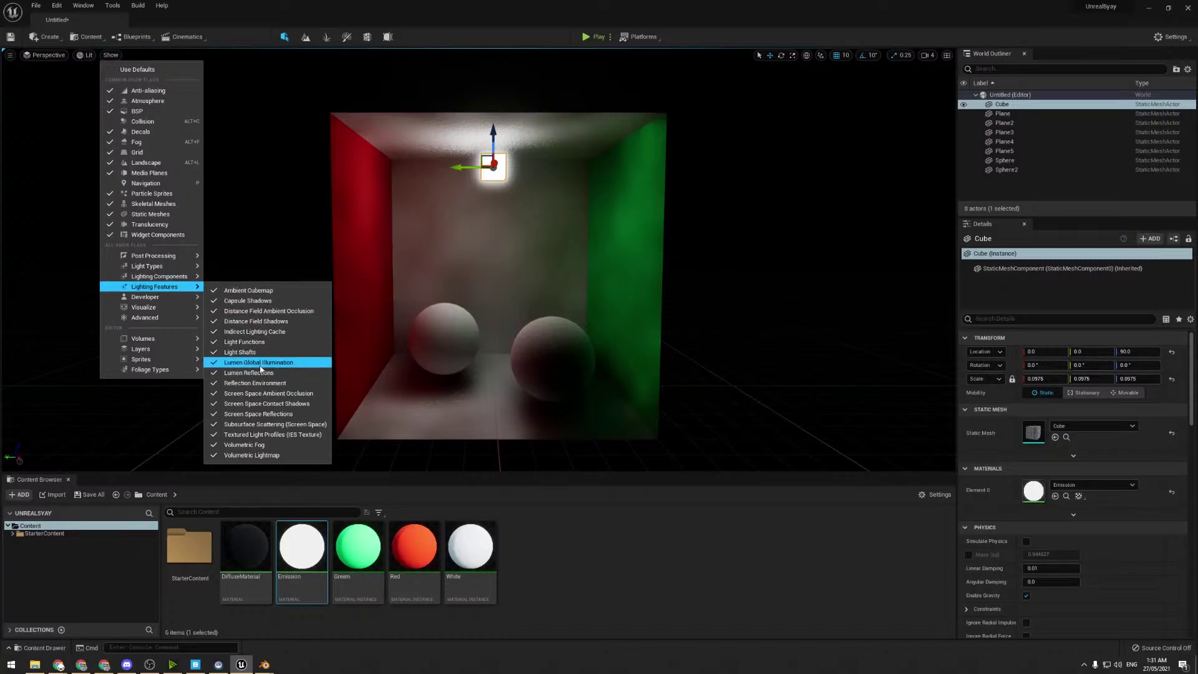
left_click(260, 364)
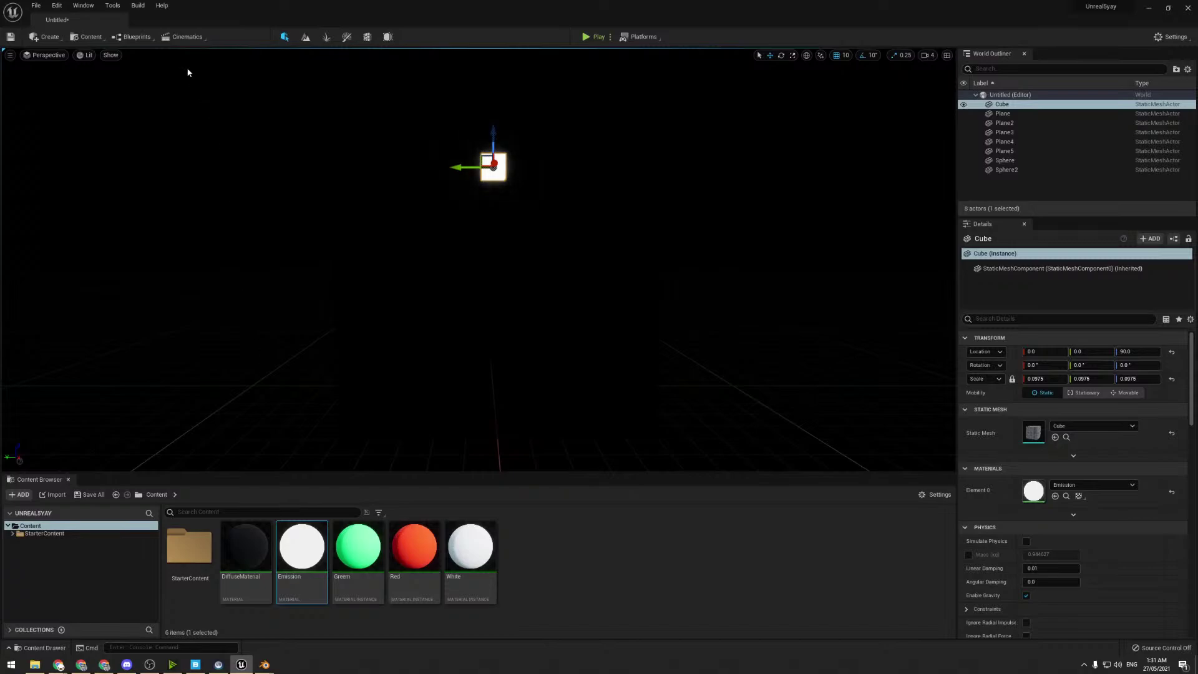
left_click(87, 55)
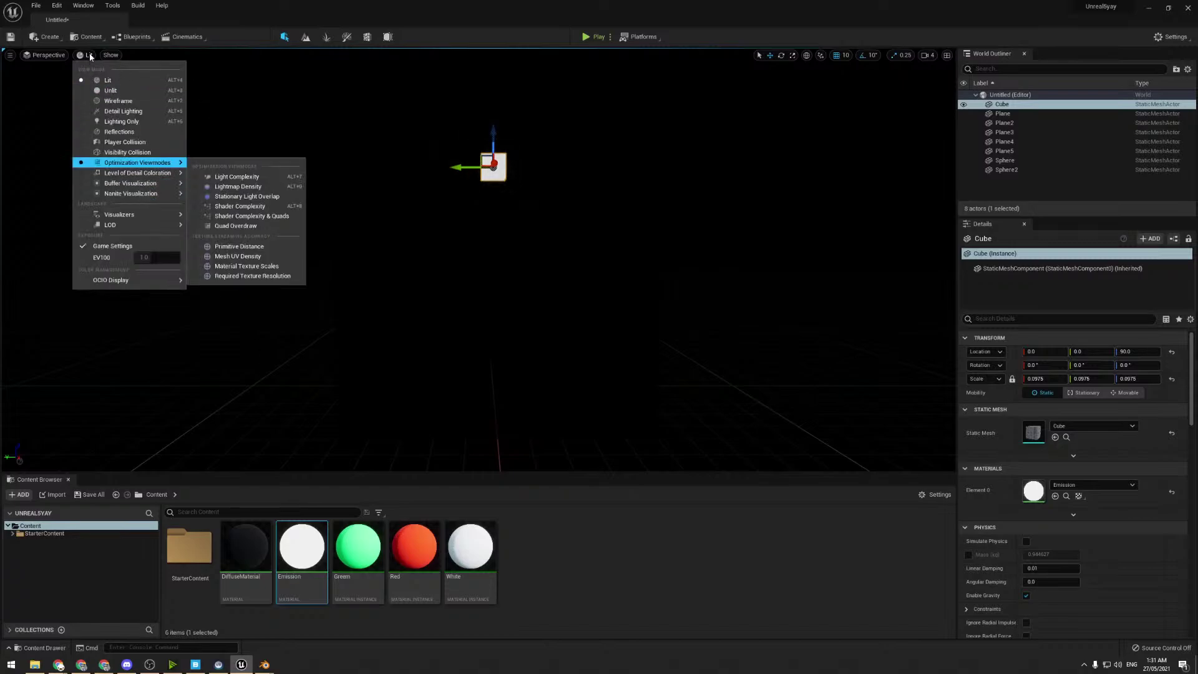
left_click(111, 55)
mouse_move(176, 291)
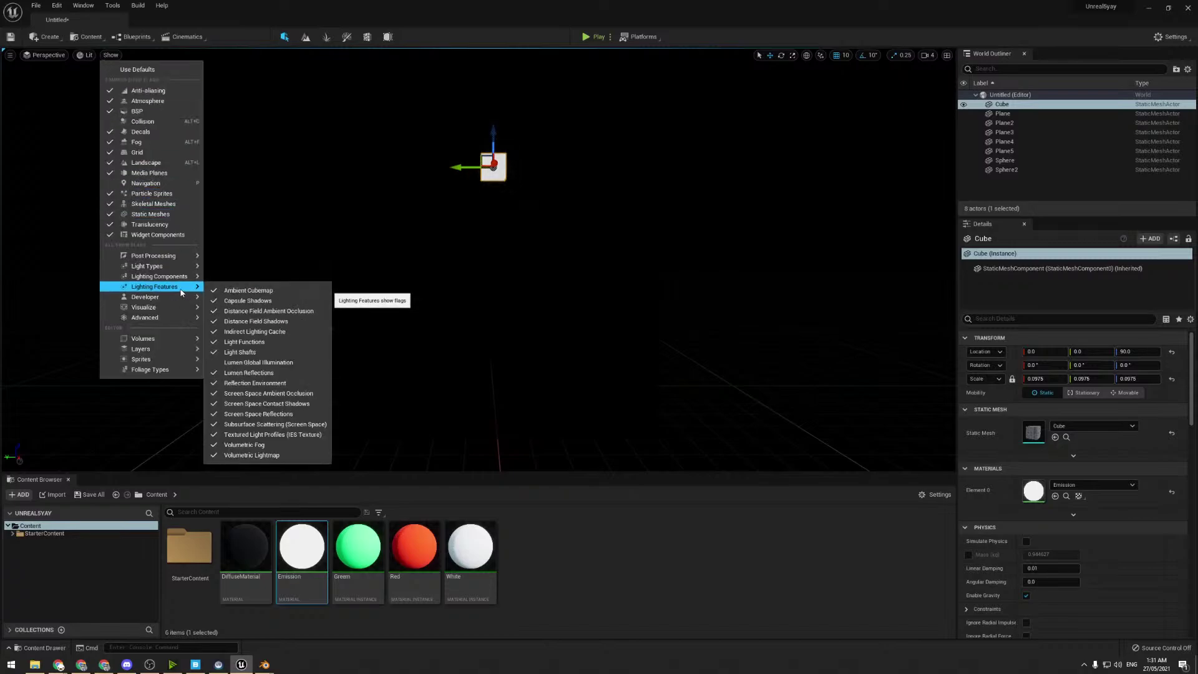
left_click(290, 363)
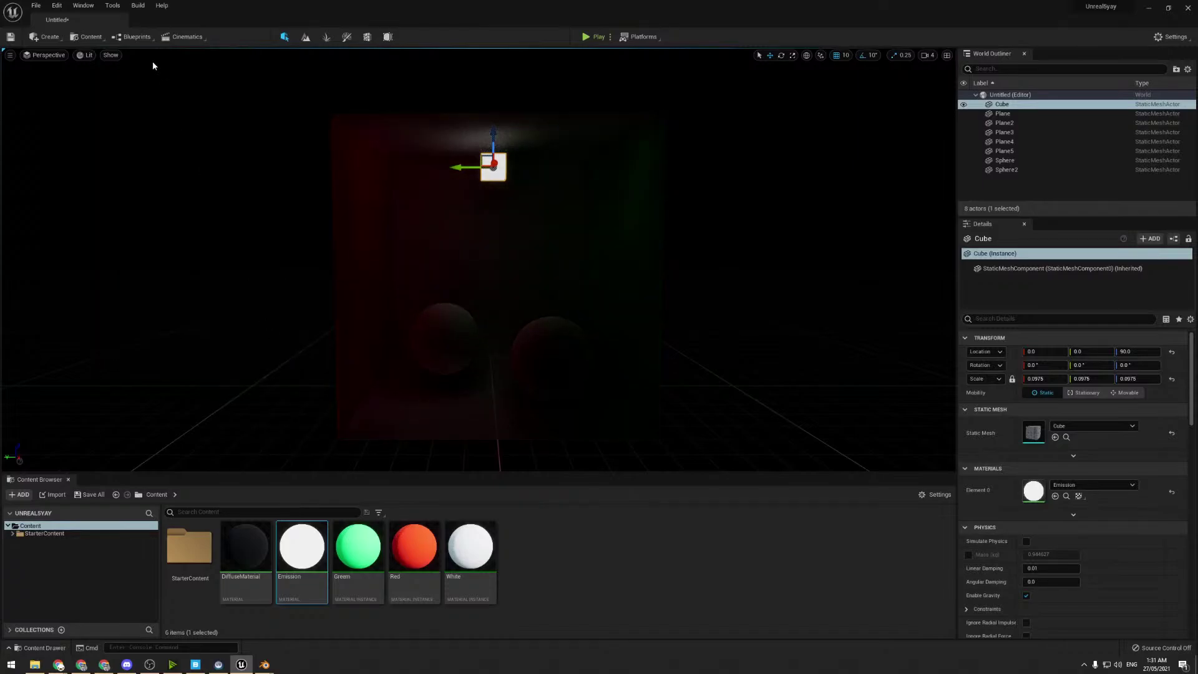
- Enable the Lumen Global Illumination visualization in the viewport and look over the box
left_click(111, 55)
mouse_move(158, 288)
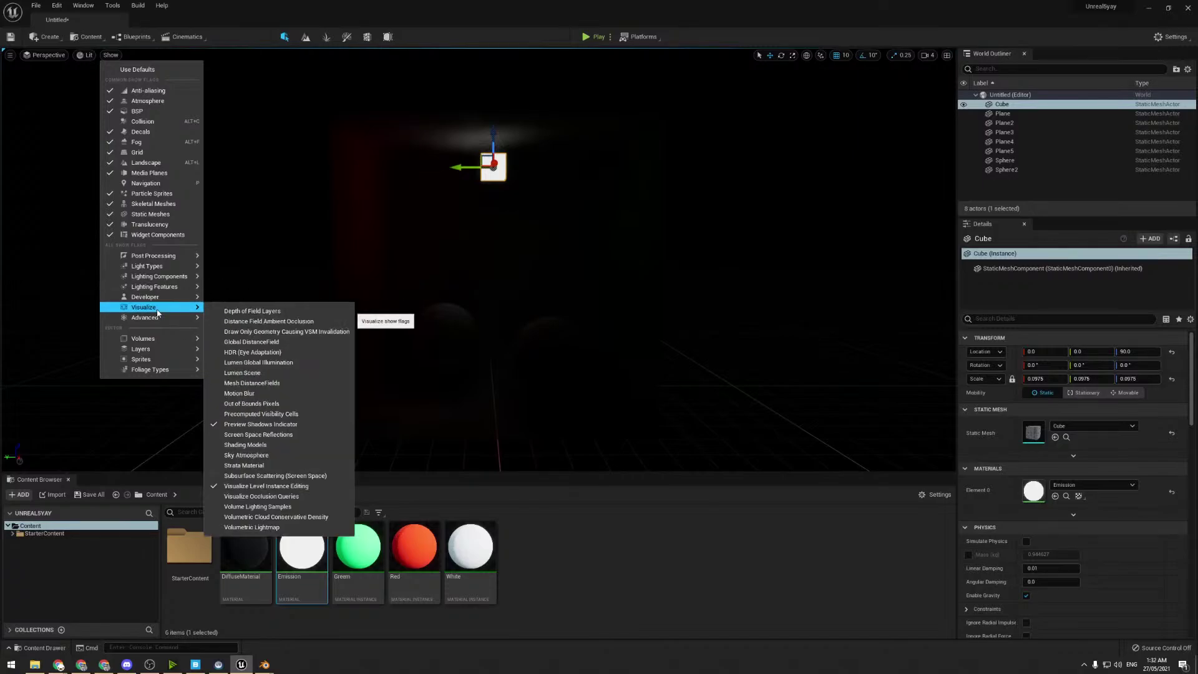
left_click(284, 365)
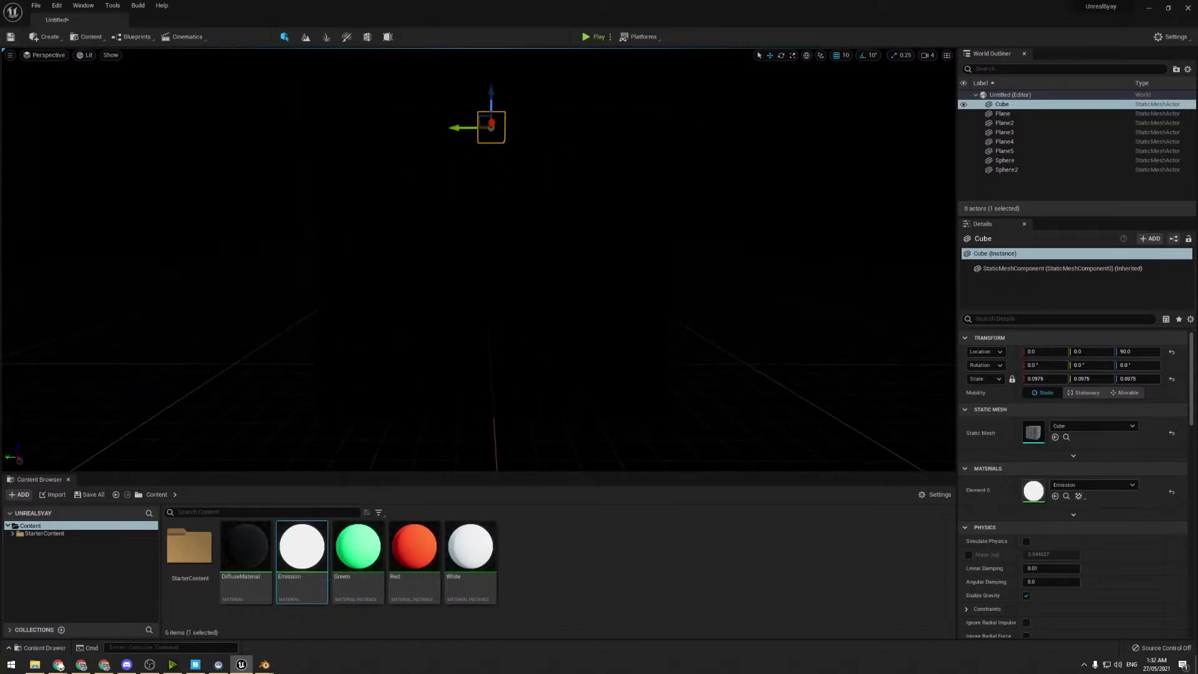
mouse_move(479, 258)
right_mouse_down()
mouse_move(470, 281)
mouse_move(475, 202)
mouse_move(475, 240)
right_mouse_up()
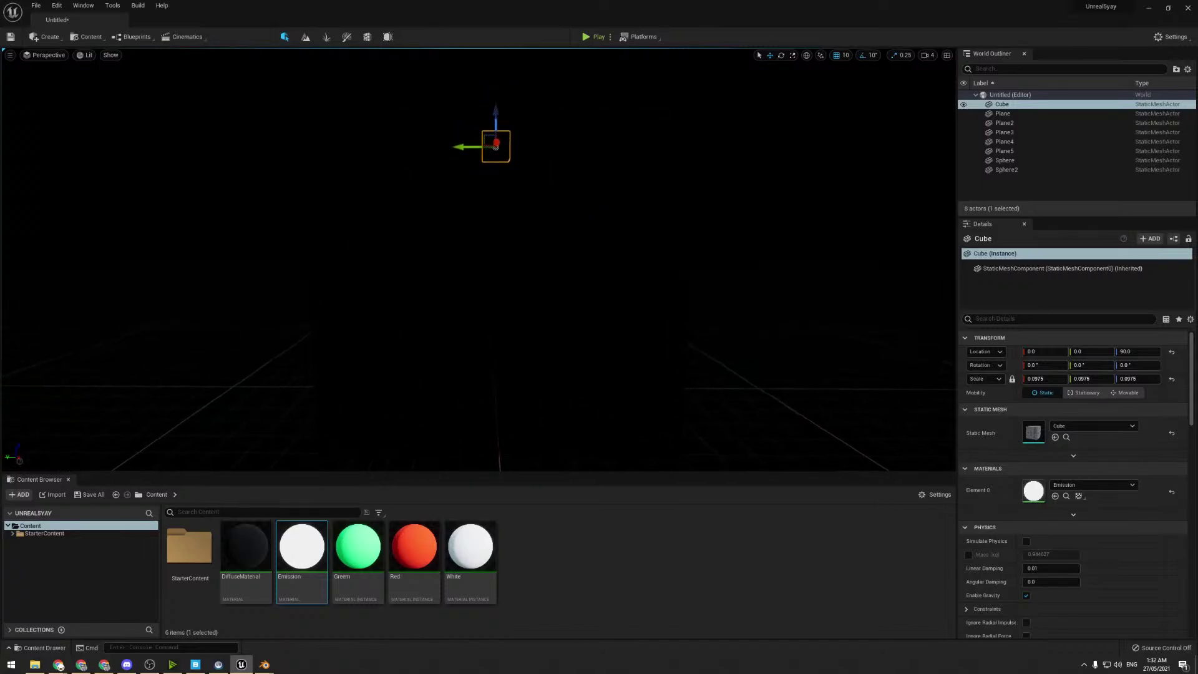
right_click_drag(254, 351, 253, 318)
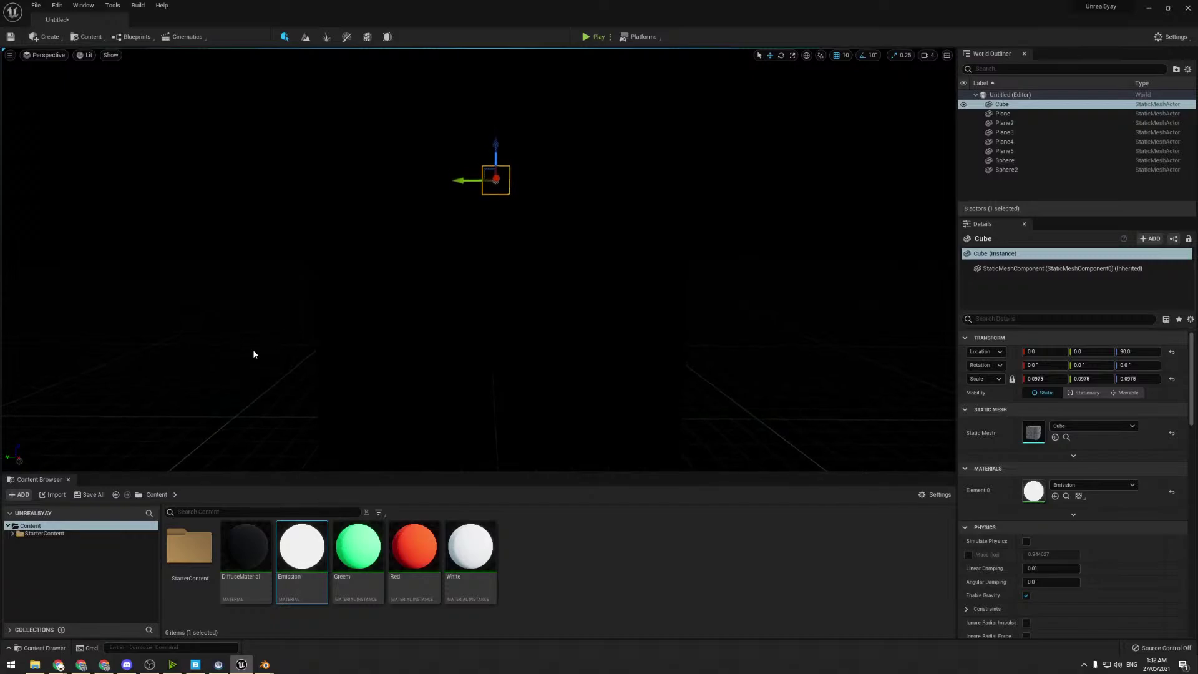
- Place a Rect Light inside the box and raise it to about Z 84 near the ceiling
left_click(32, 38)
mouse_move(74, 64)
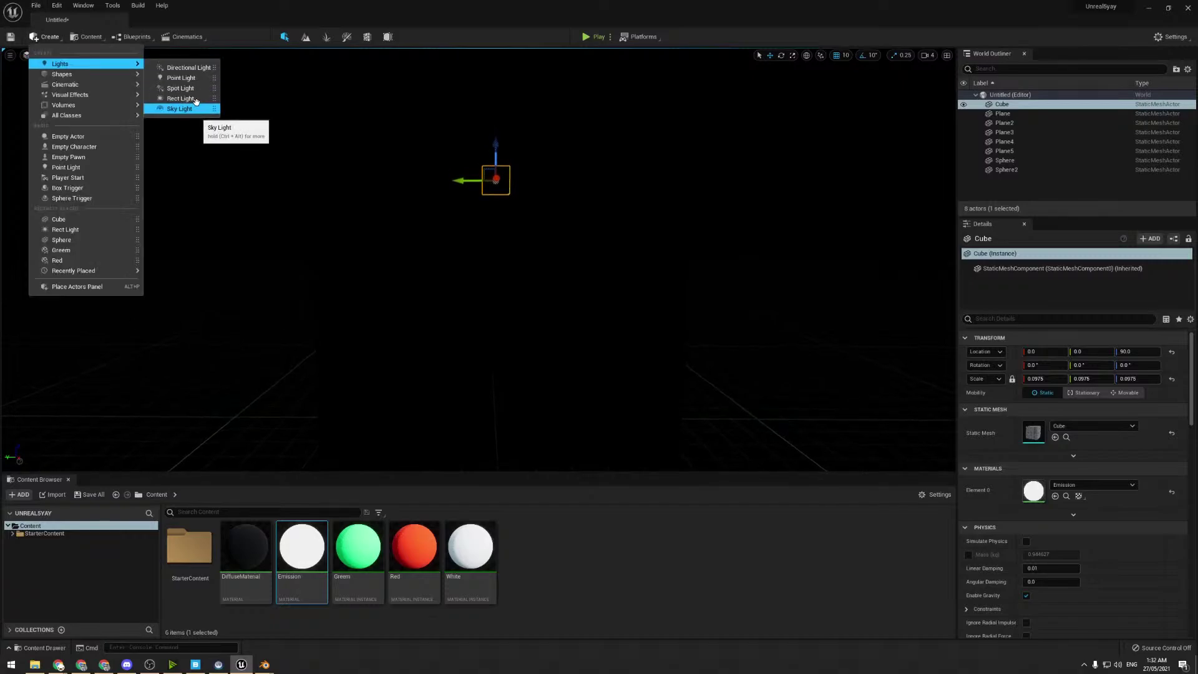
left_click_drag(189, 99, 486, 381)
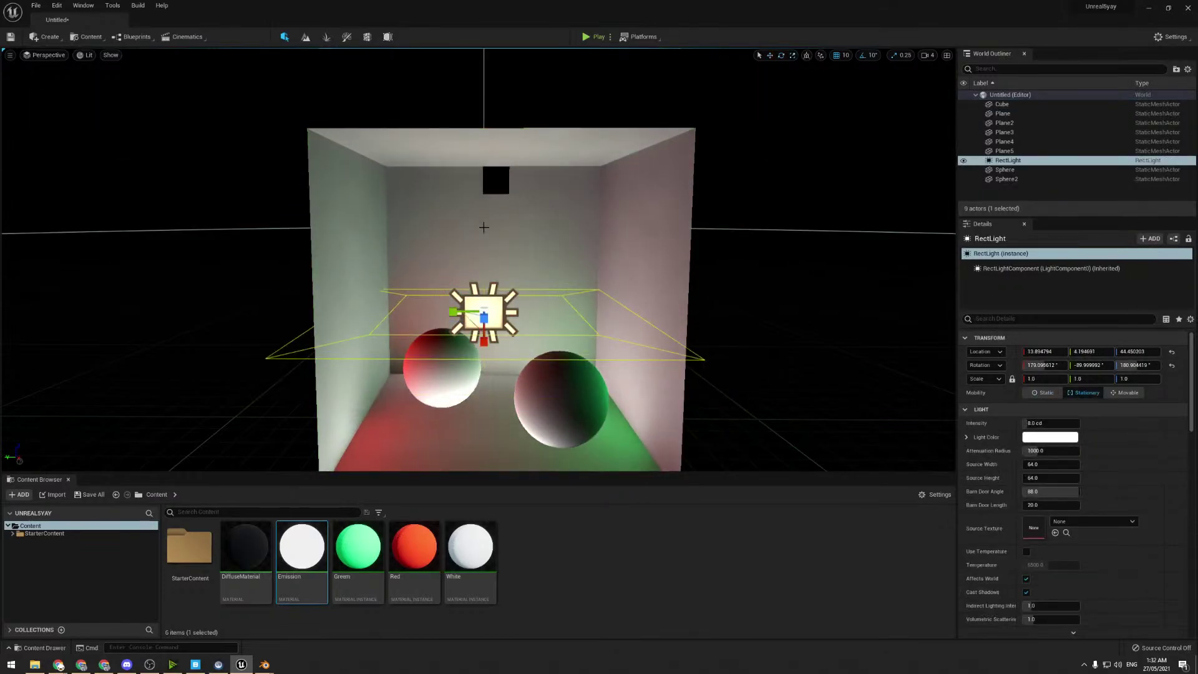
left_click_drag(484, 274, 542, 50)
right_click_drag(541, 187, 359, 246)
- Try the Lumen Scene visualization on top of the Lumen Global Illumination visualization and turn it off again
left_click(88, 56)
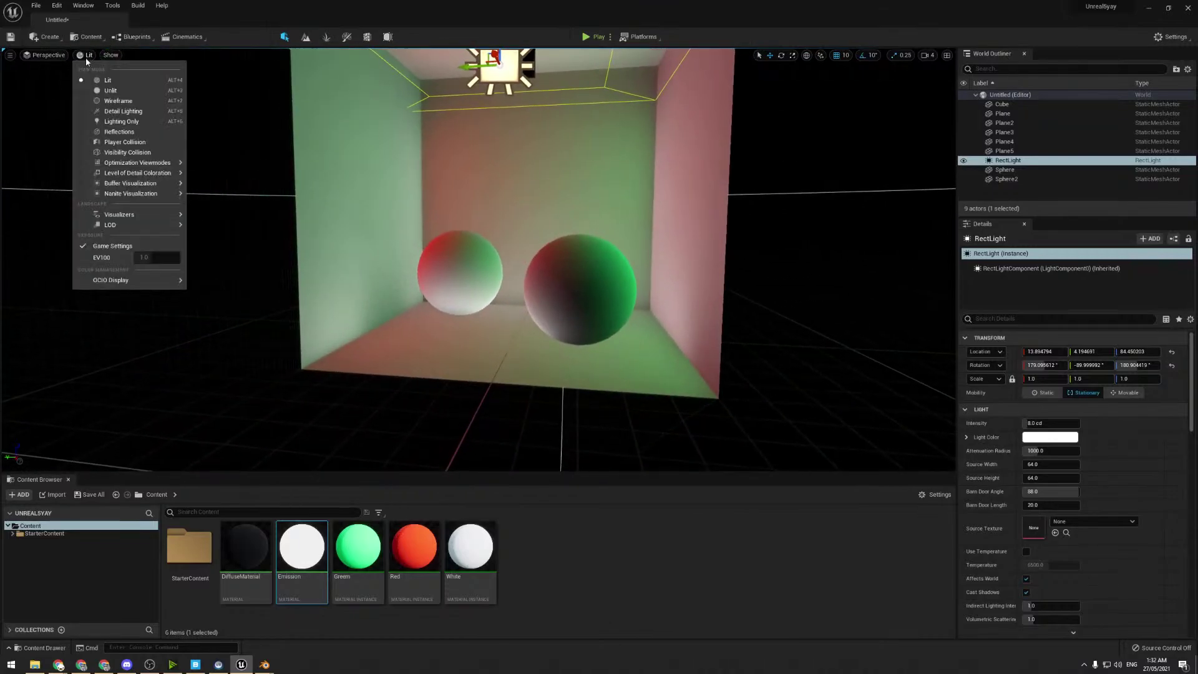
left_click(110, 55)
mouse_move(172, 299)
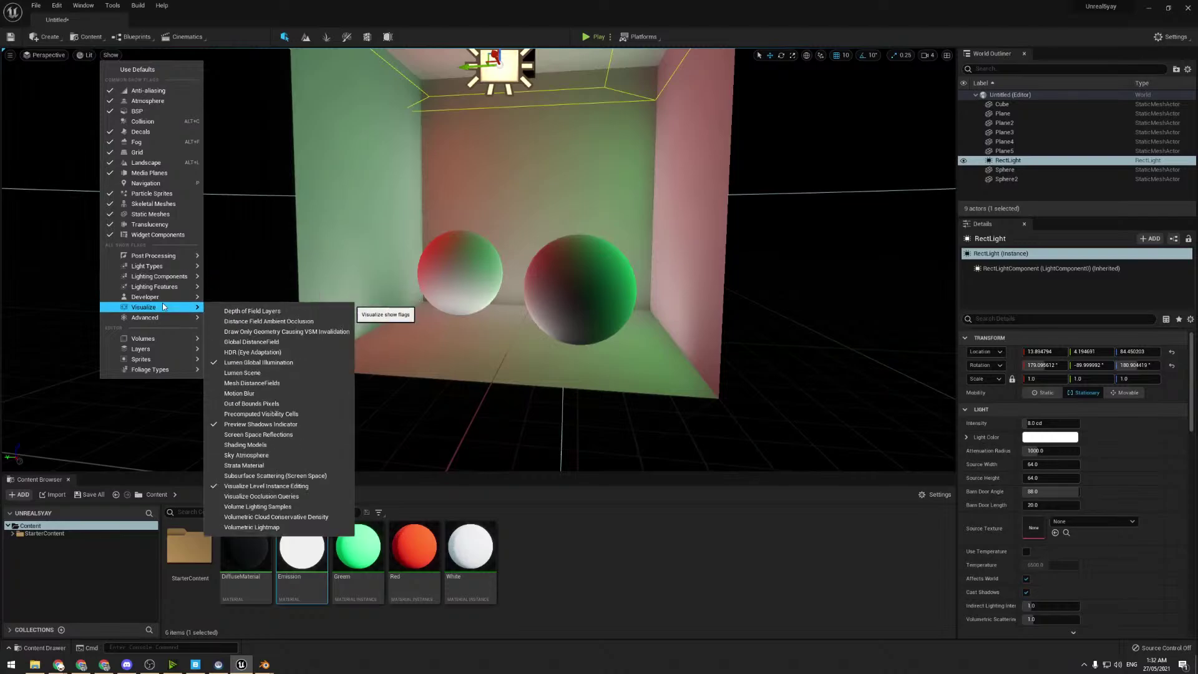
left_click(263, 374)
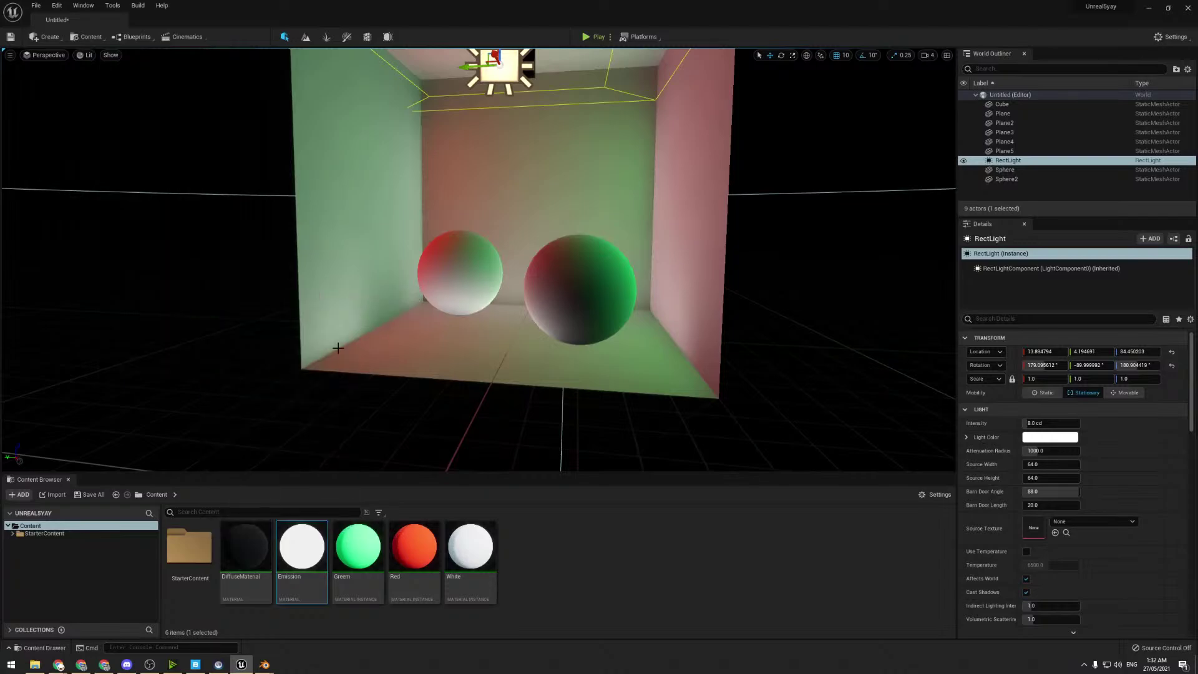
left_click(110, 56)
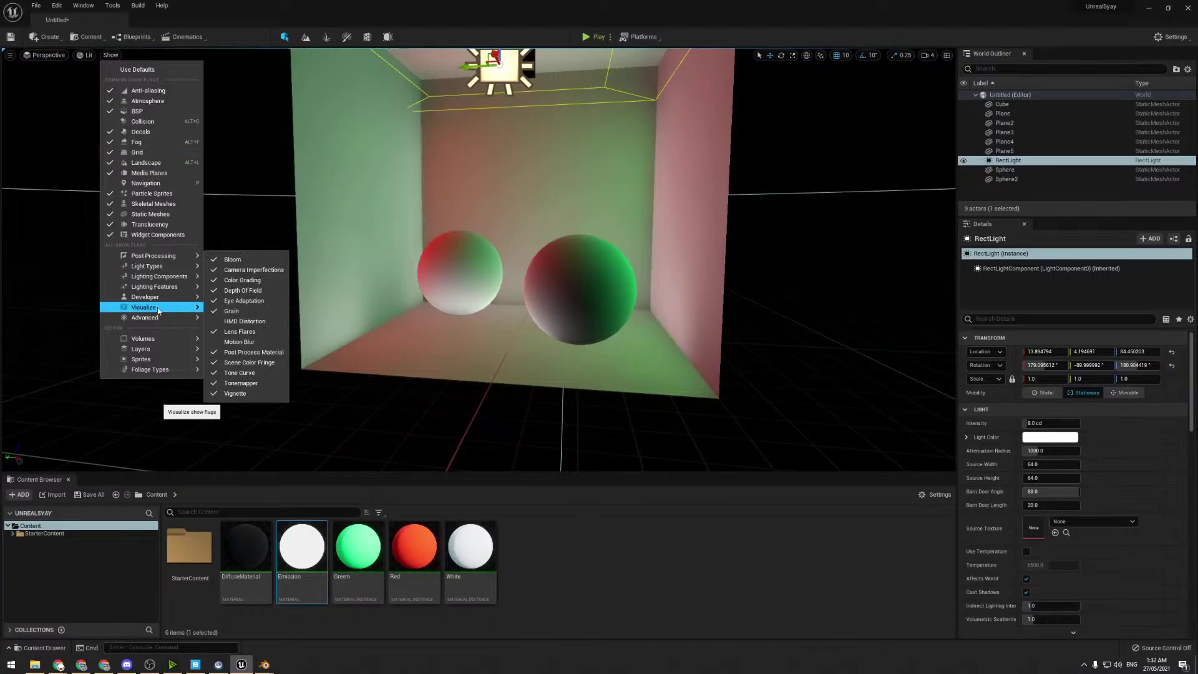
mouse_move(146, 308)
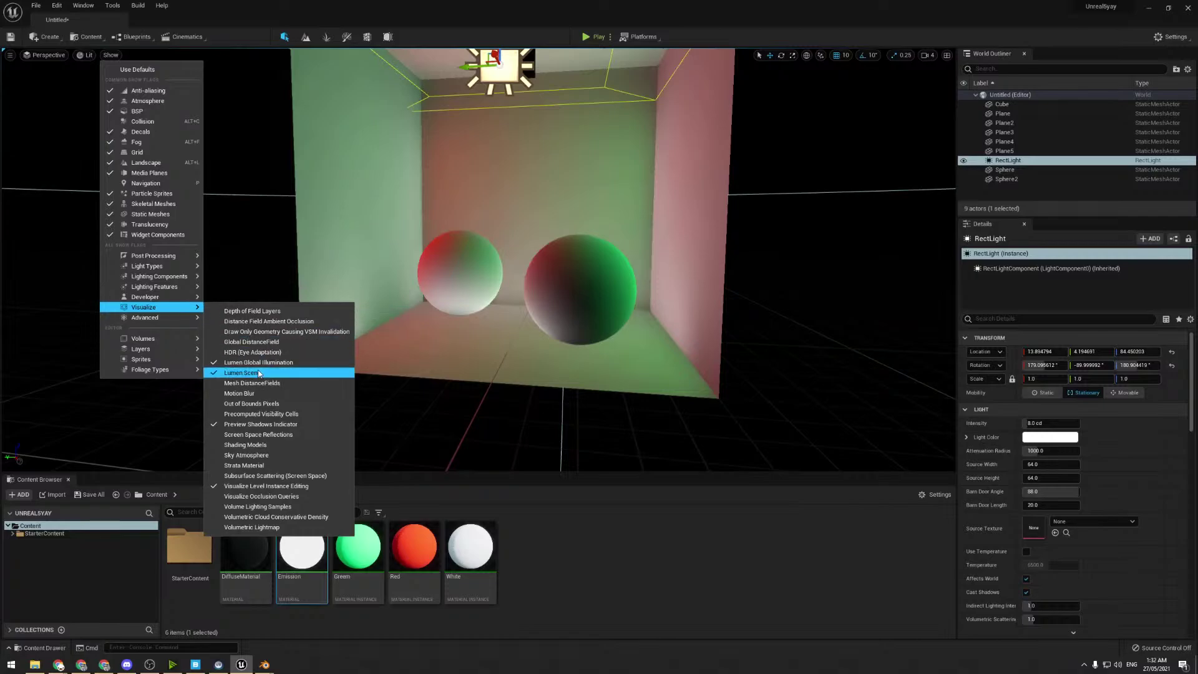
left_click(259, 373)
- Turn off the Lumen Global Illumination visualization in the viewport
left_click(89, 58)
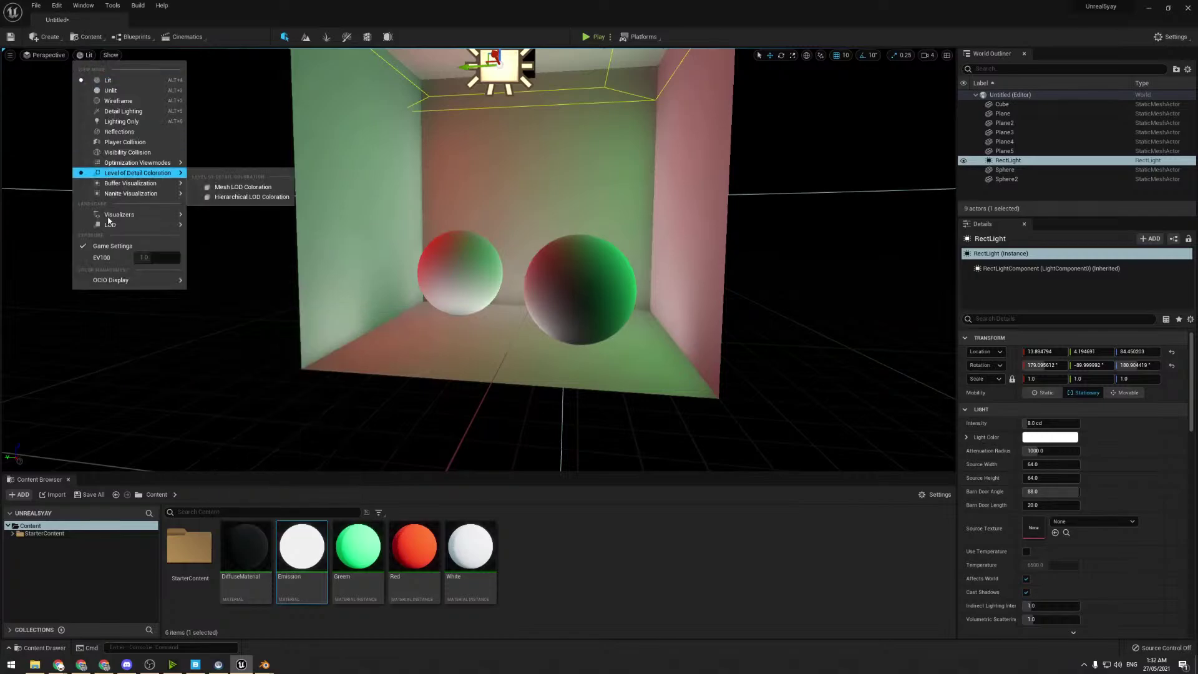
left_click(110, 56)
left_click(110, 56)
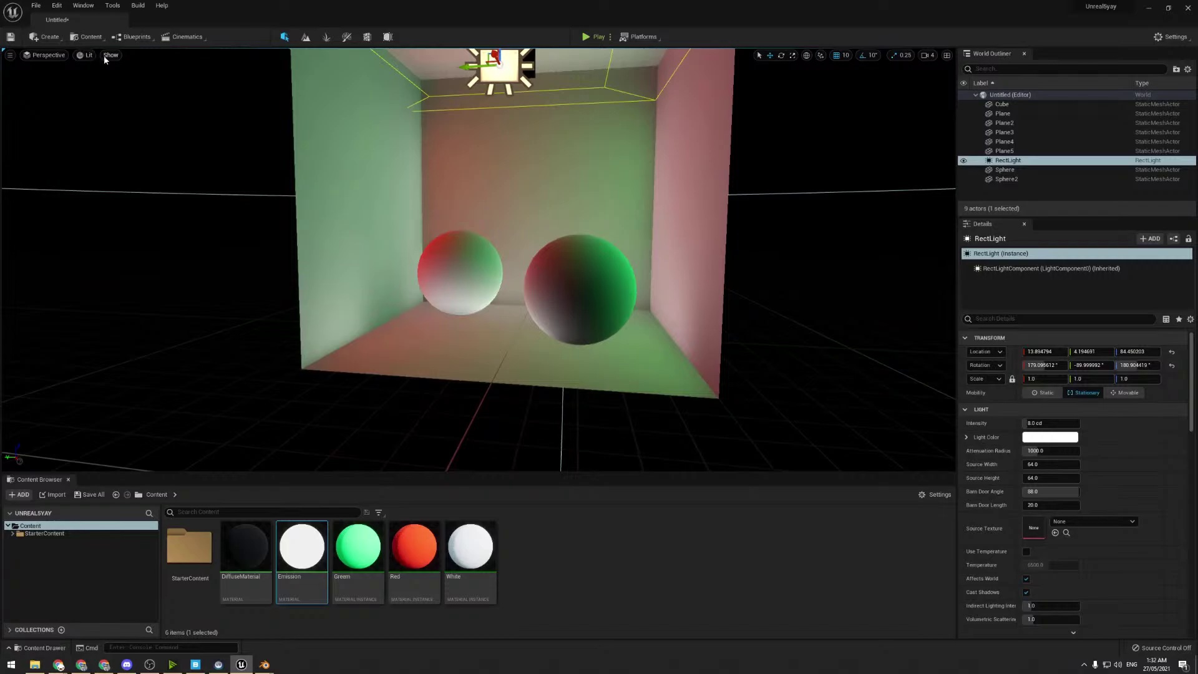
left_click(109, 55)
mouse_move(181, 288)
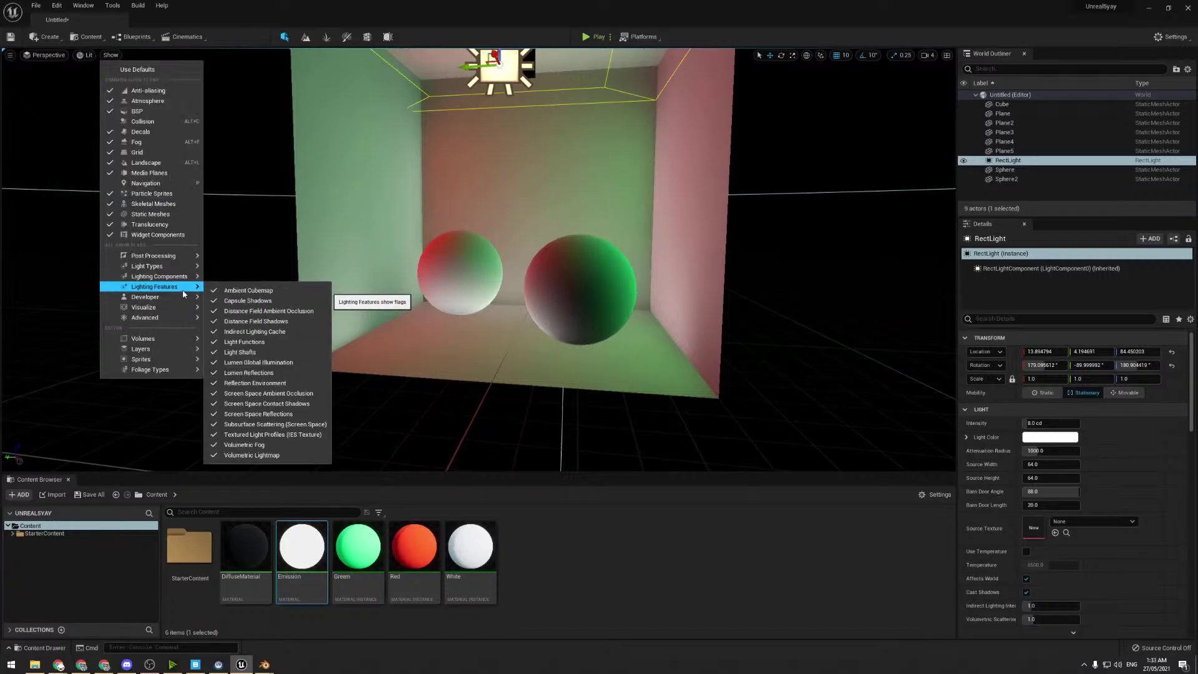
mouse_move(182, 310)
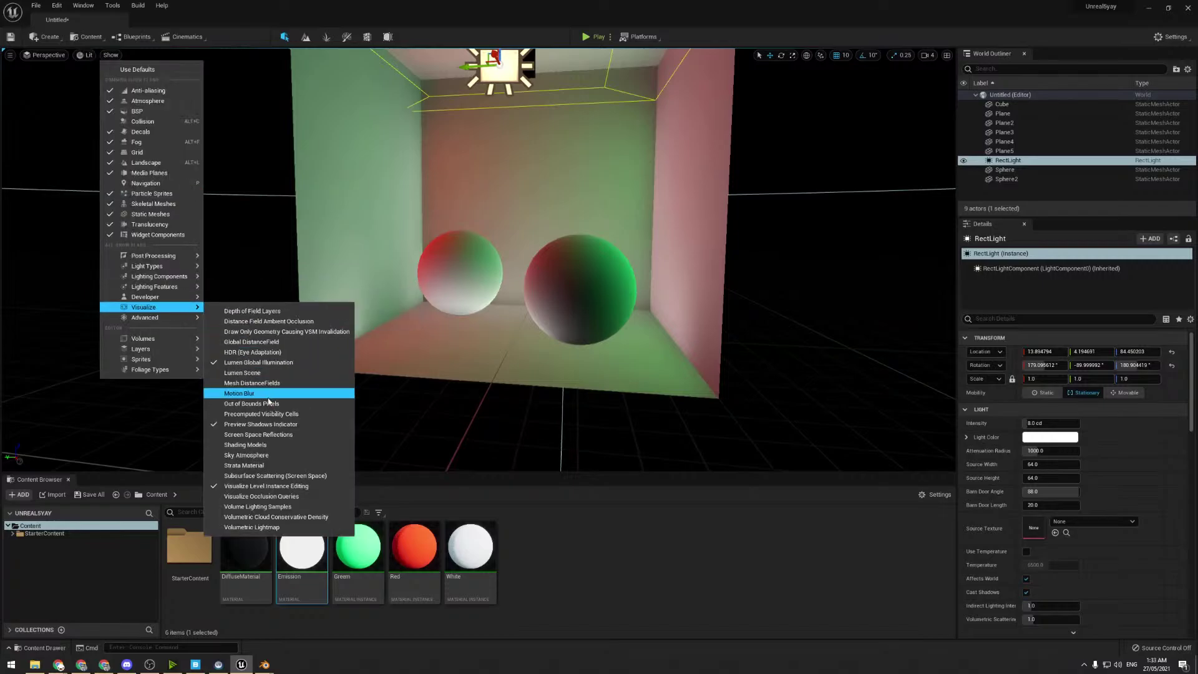
left_click(256, 362)
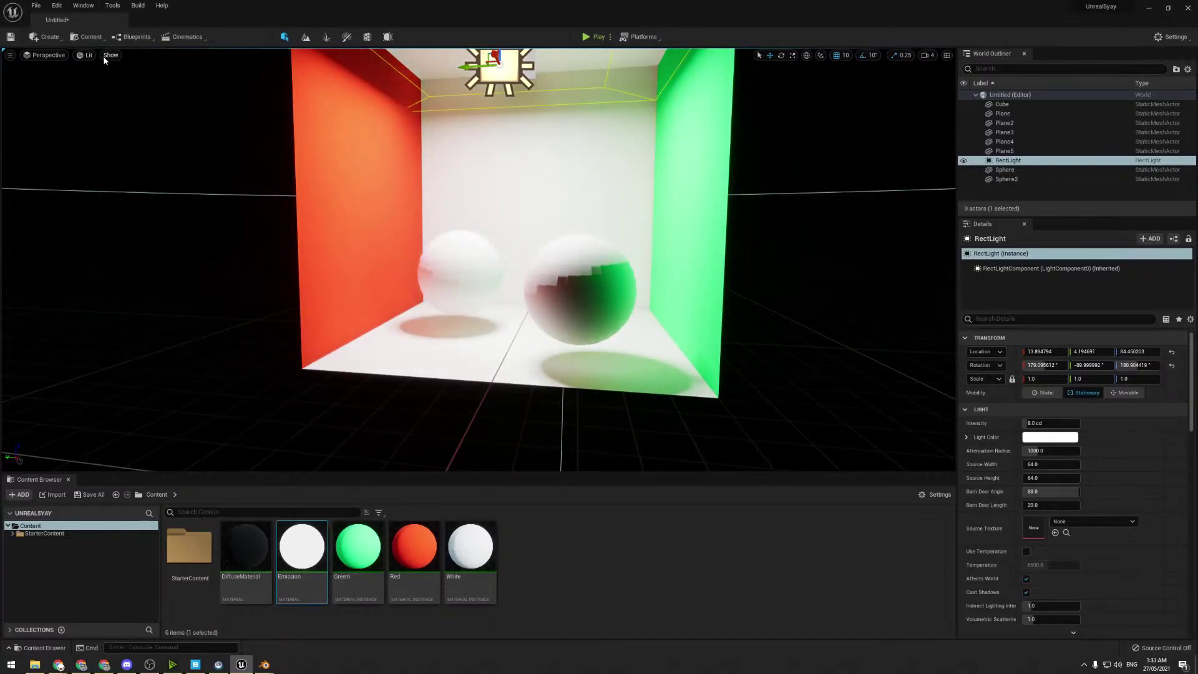
- Enable the Lumen Scene visualization, look around the box in it, and turn the visualization off
left_click(110, 56)
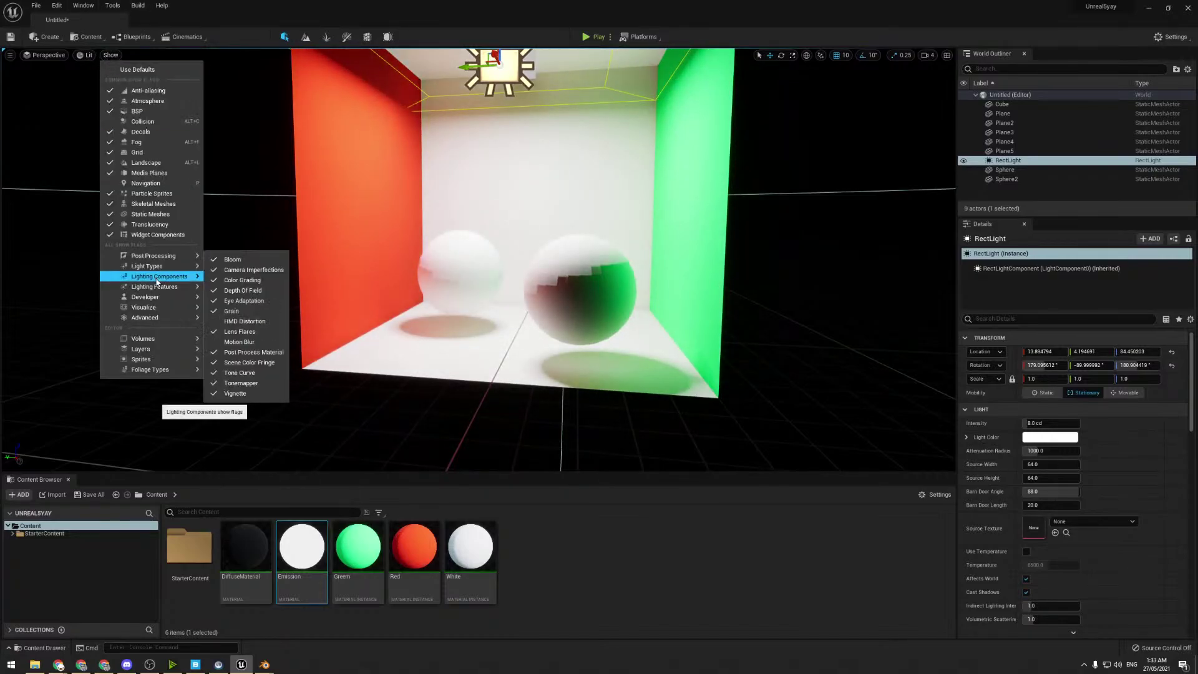
mouse_move(157, 290)
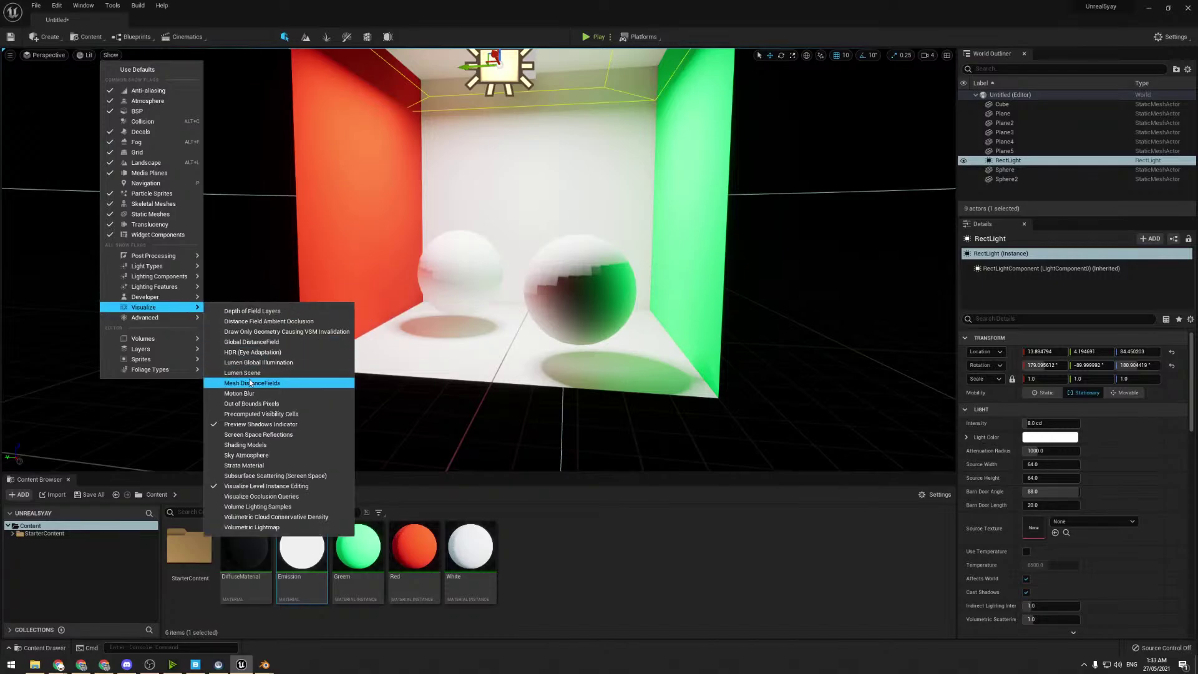
left_click(250, 373)
mouse_move(250, 368)
right_mouse_down()
mouse_move(250, 331)
mouse_move(271, 381)
mouse_move(272, 337)
mouse_move(274, 399)
mouse_move(287, 400)
mouse_move(280, 362)
mouse_move(247, 364)
right_mouse_up()
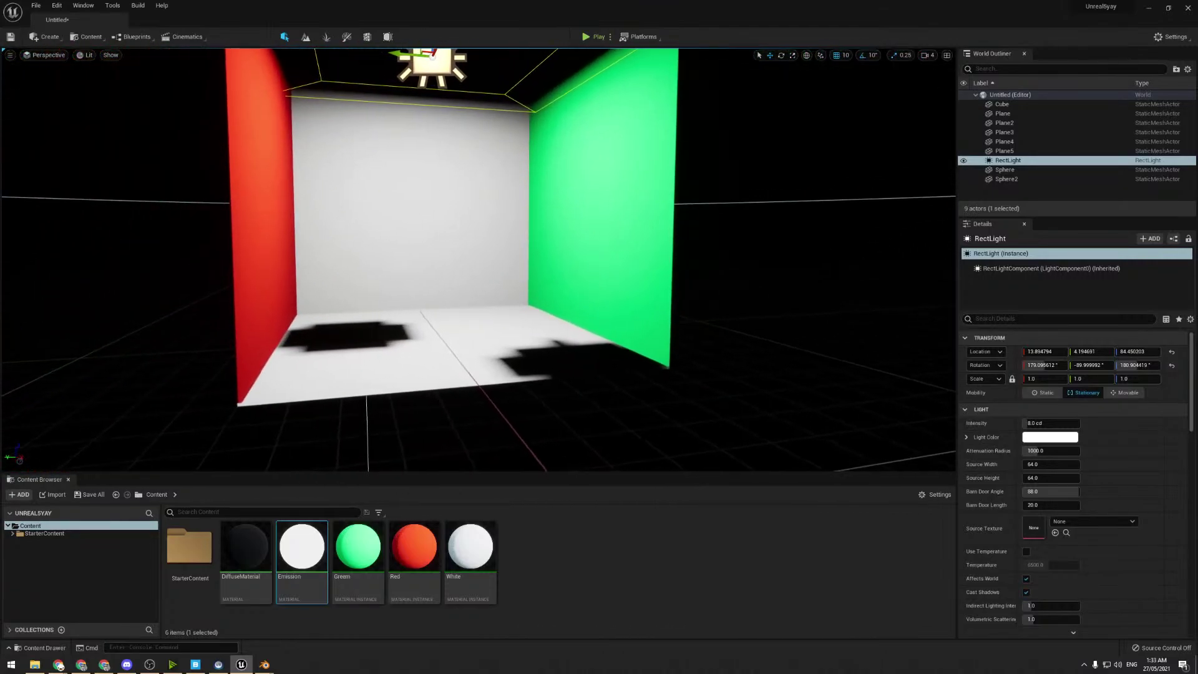
left_click(109, 57)
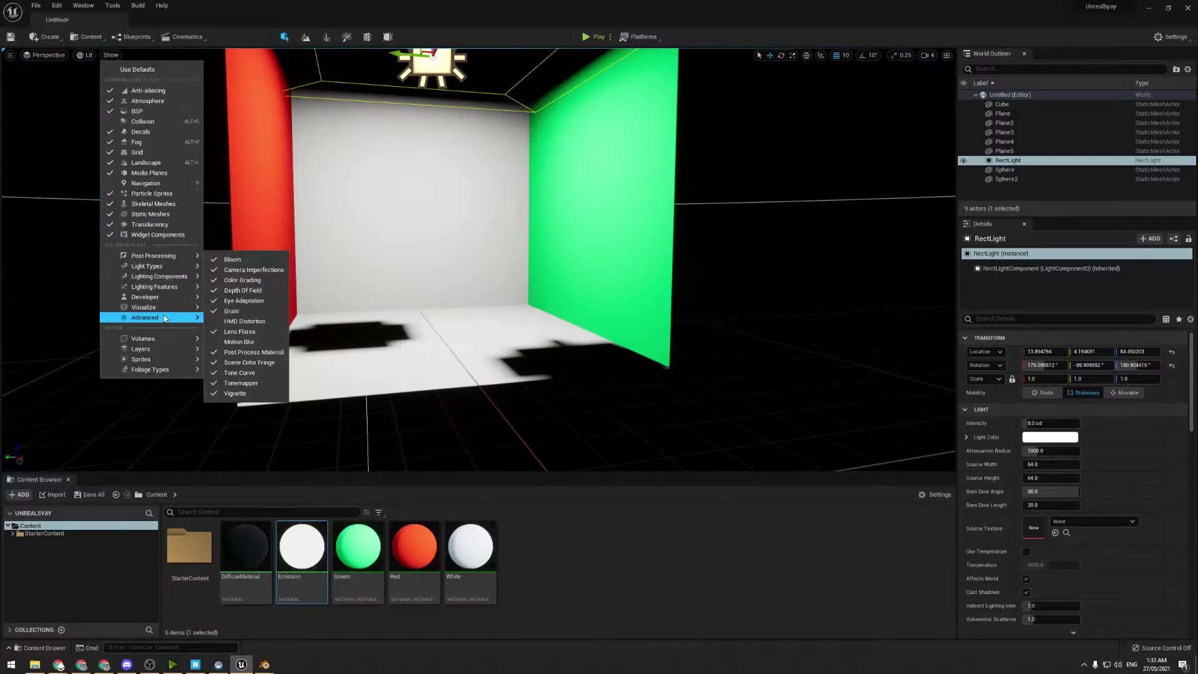
mouse_move(149, 307)
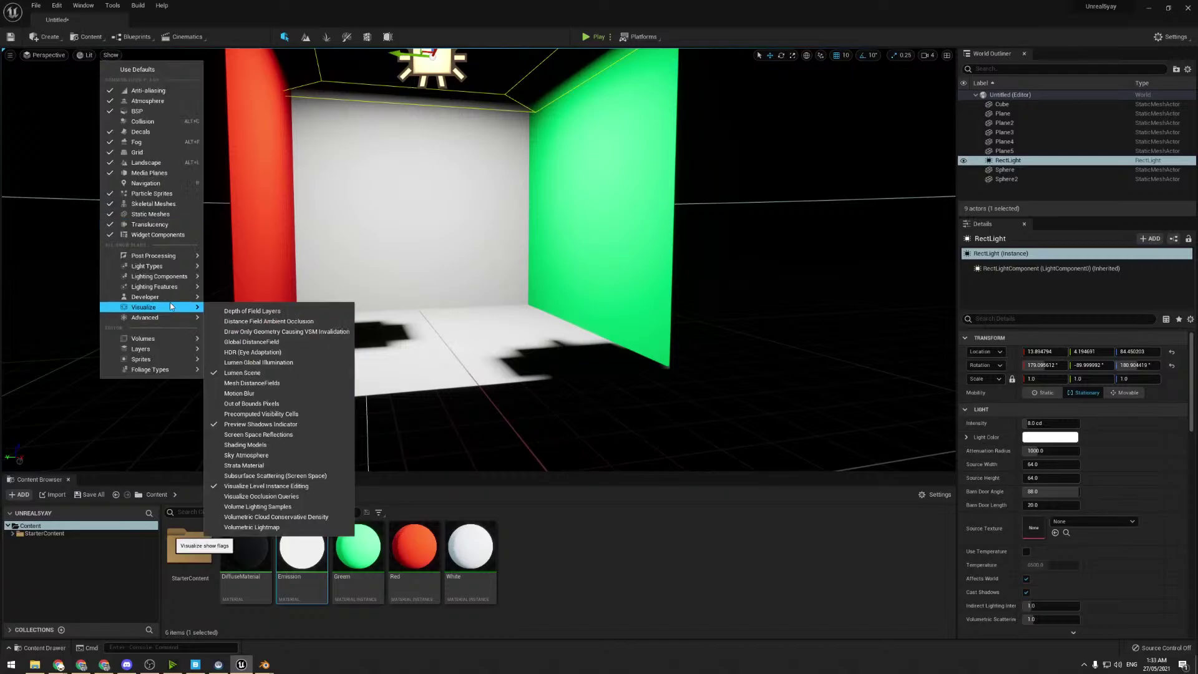
left_click(244, 372)
mouse_move(250, 372)
right_mouse_down()
mouse_move(249, 350)
mouse_move(249, 390)
right_mouse_up()
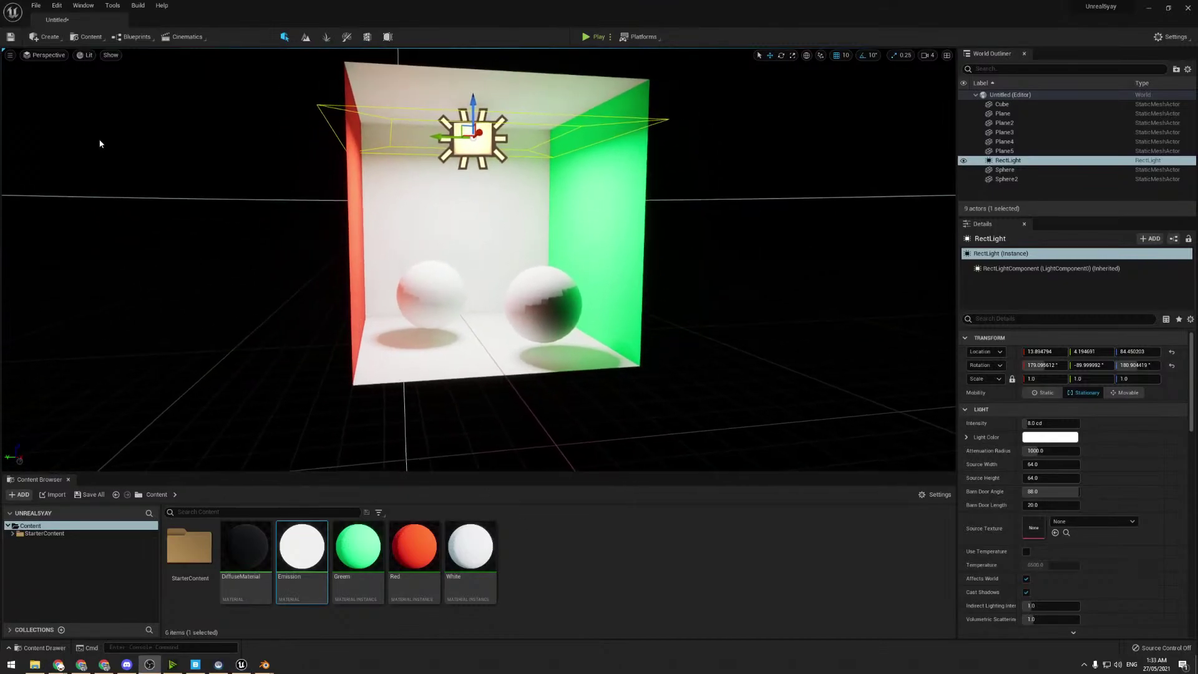
- Add a level sequence saved as NewLevelSequence and dock the Sequencer beside the Content Browser
right_click_drag(476, 252, 421, 243)
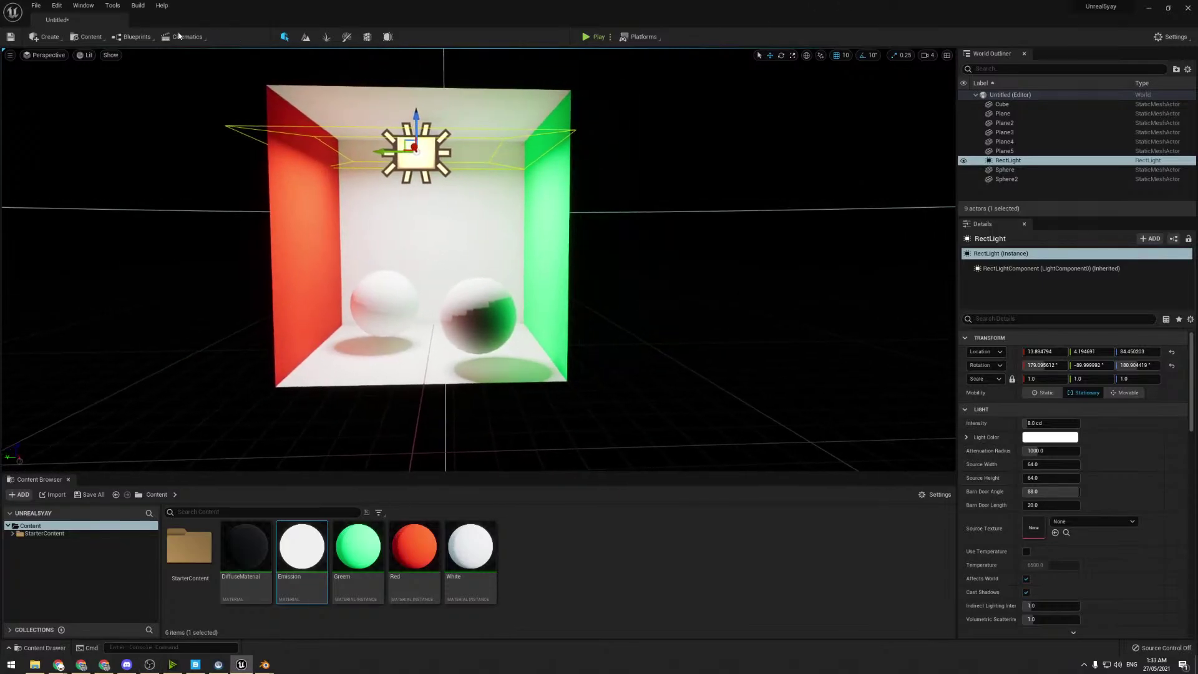
left_click(184, 38)
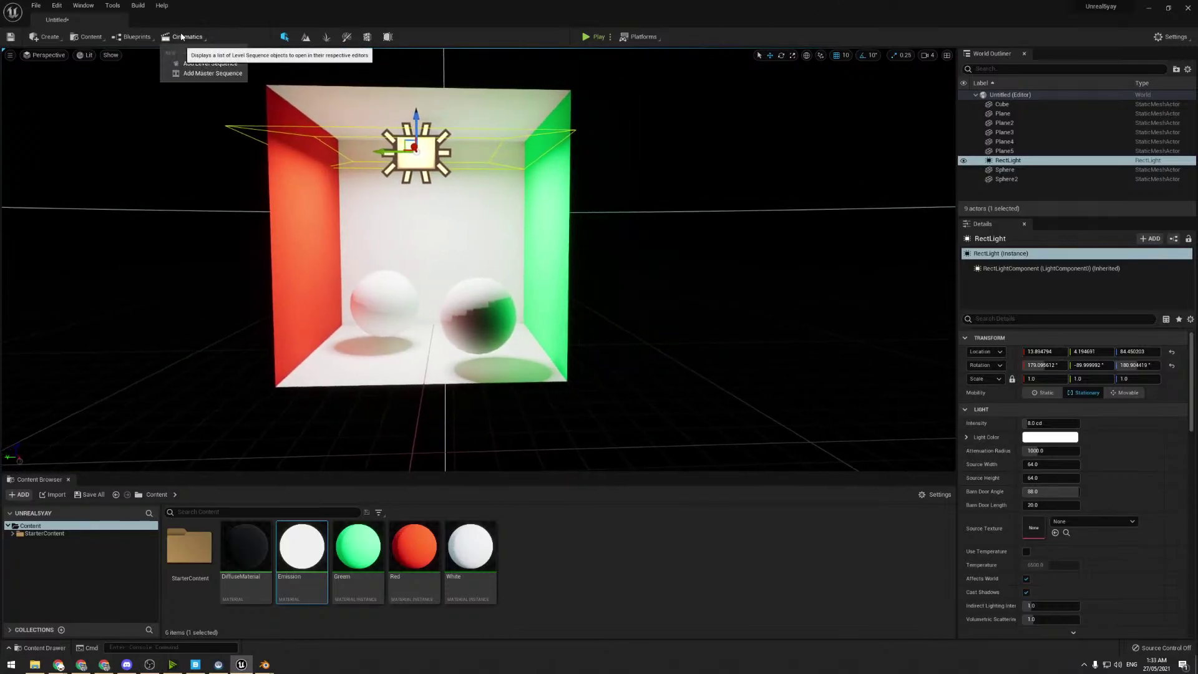
left_click(206, 63)
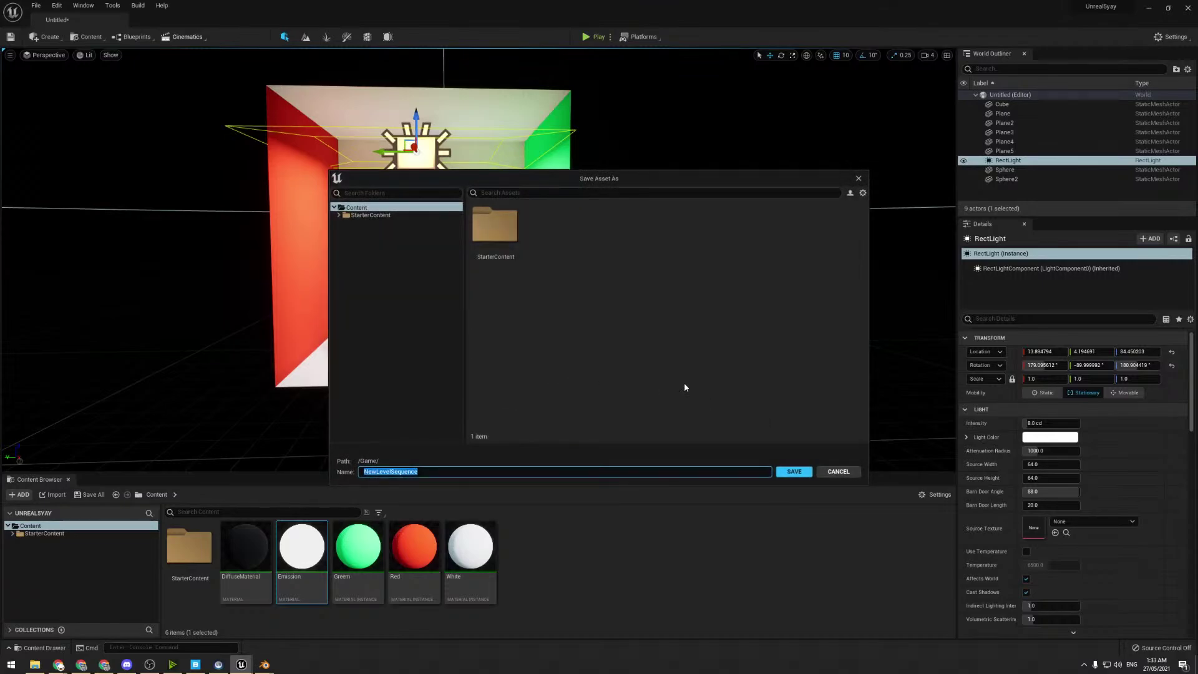
left_click(788, 472)
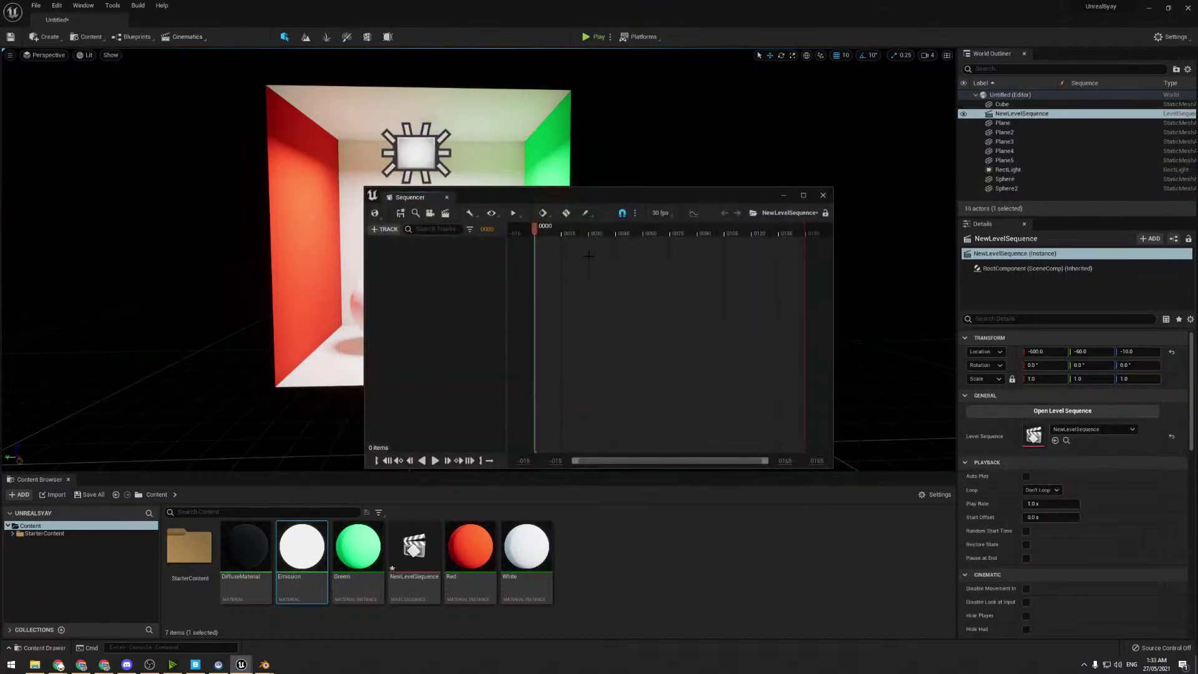
left_click_drag(410, 197, 121, 477)
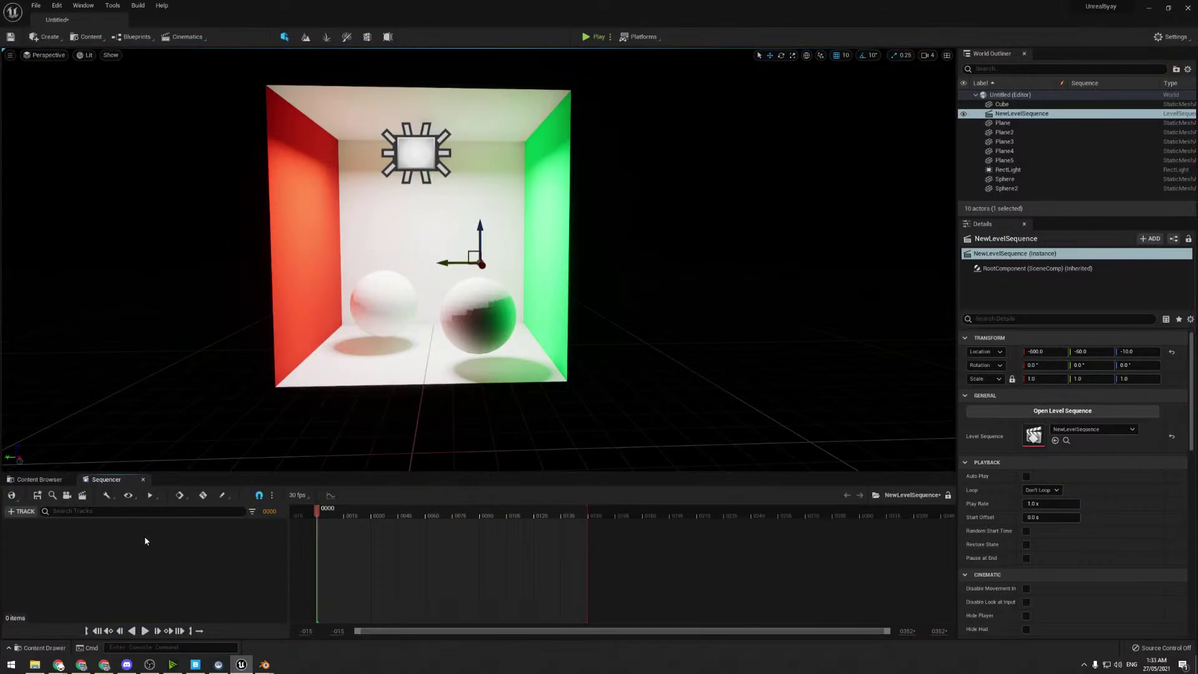
- Add Sphere2, the sphere nearer the green wall, to the level sequence as an actor track
left_click(469, 290)
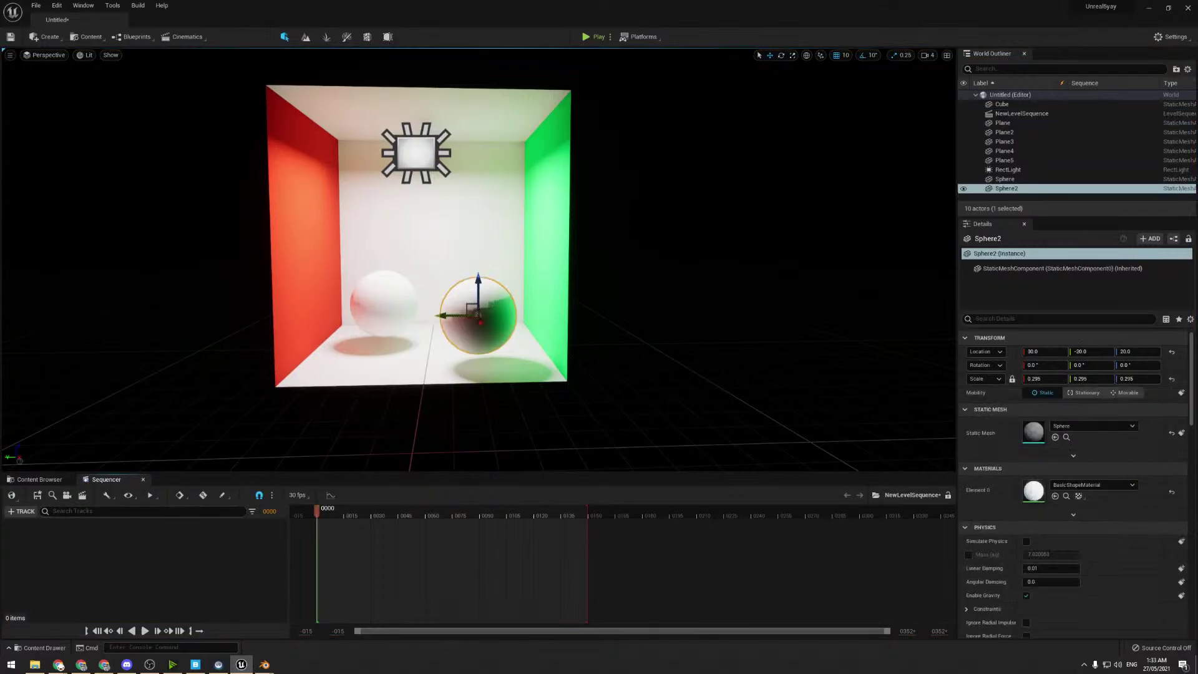
left_click(21, 513)
mouse_move(50, 526)
left_click(183, 520)
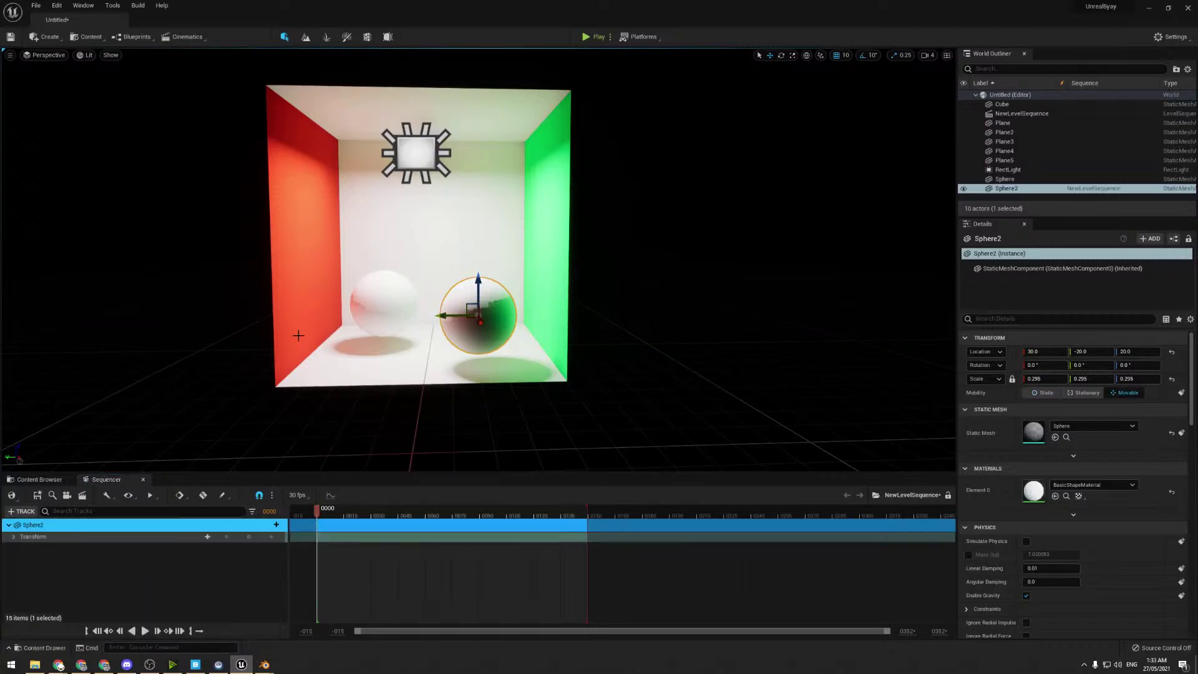
- Find the Cine Camera Actor among the placeable actors and place one in the scene
right_click_drag(298, 336, 278, 358)
left_click(50, 36)
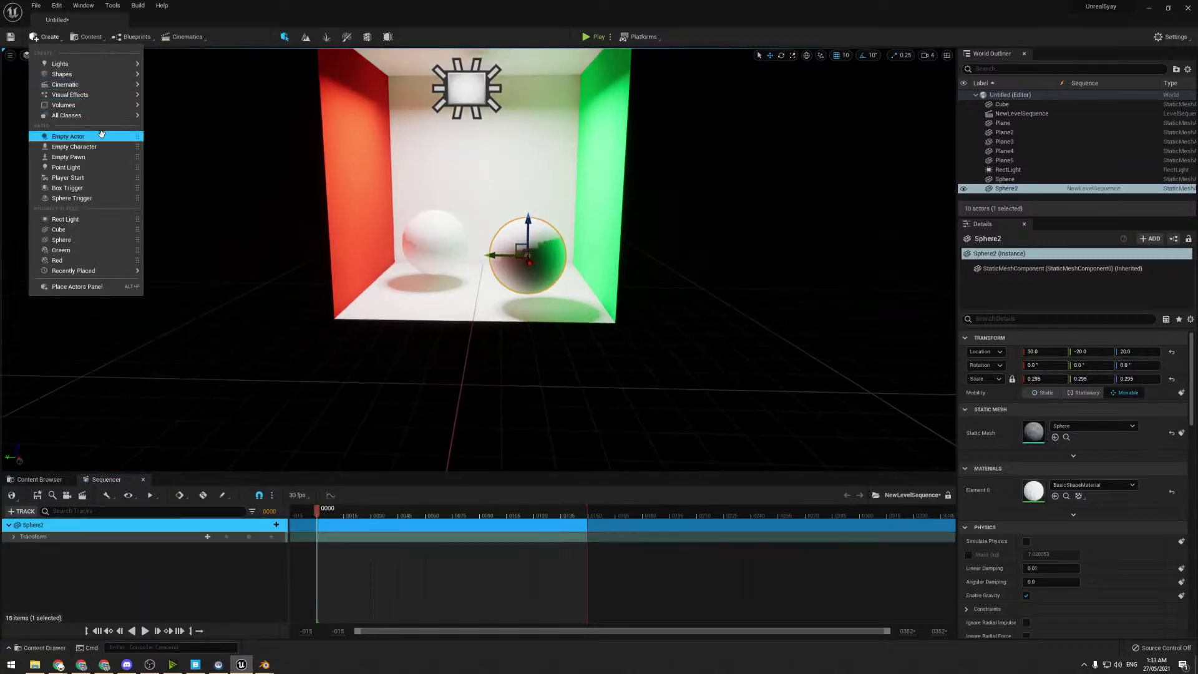
mouse_move(89, 116)
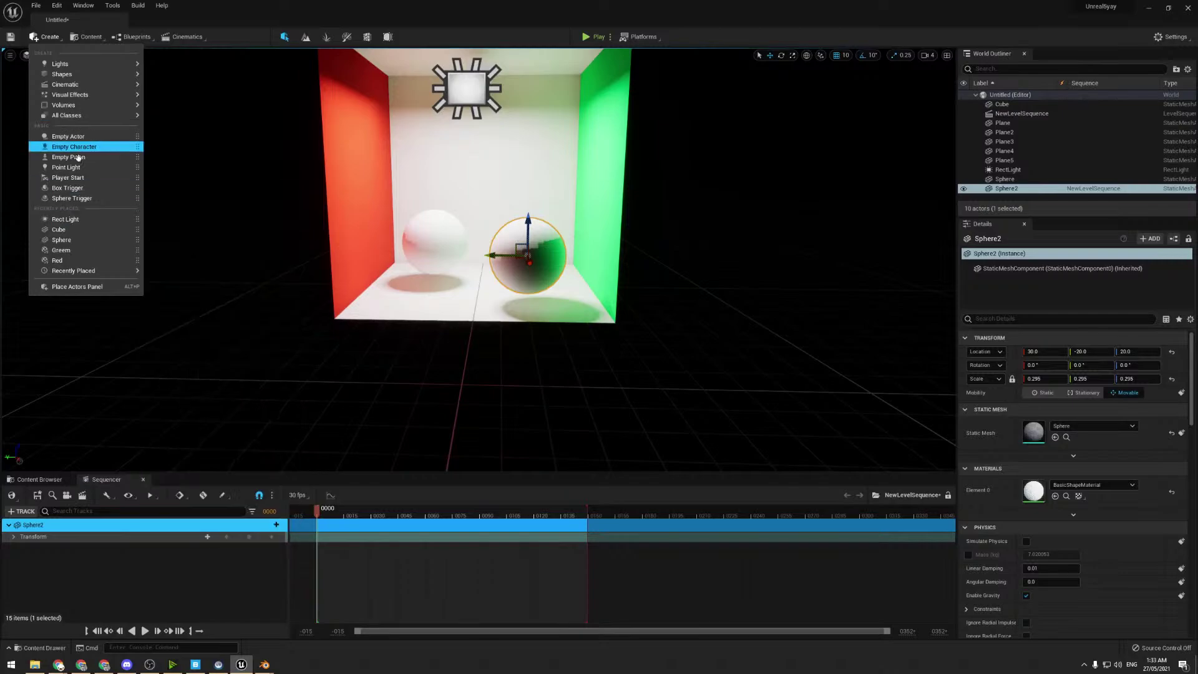
left_click(80, 287)
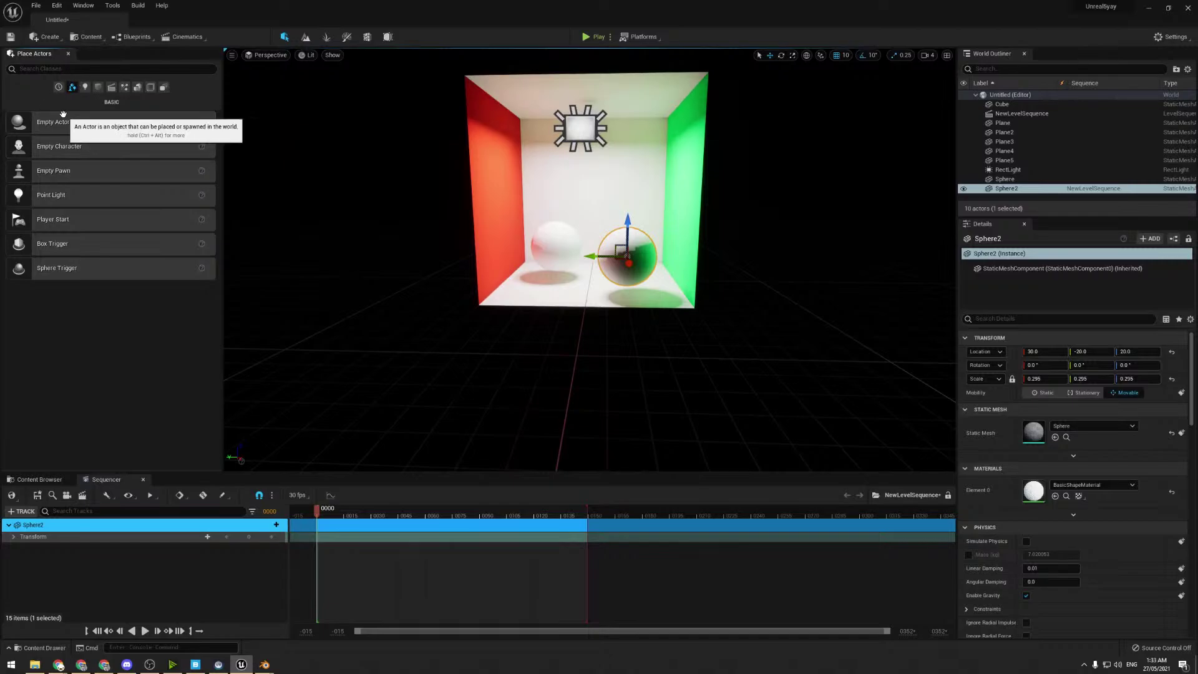
type("Cine")
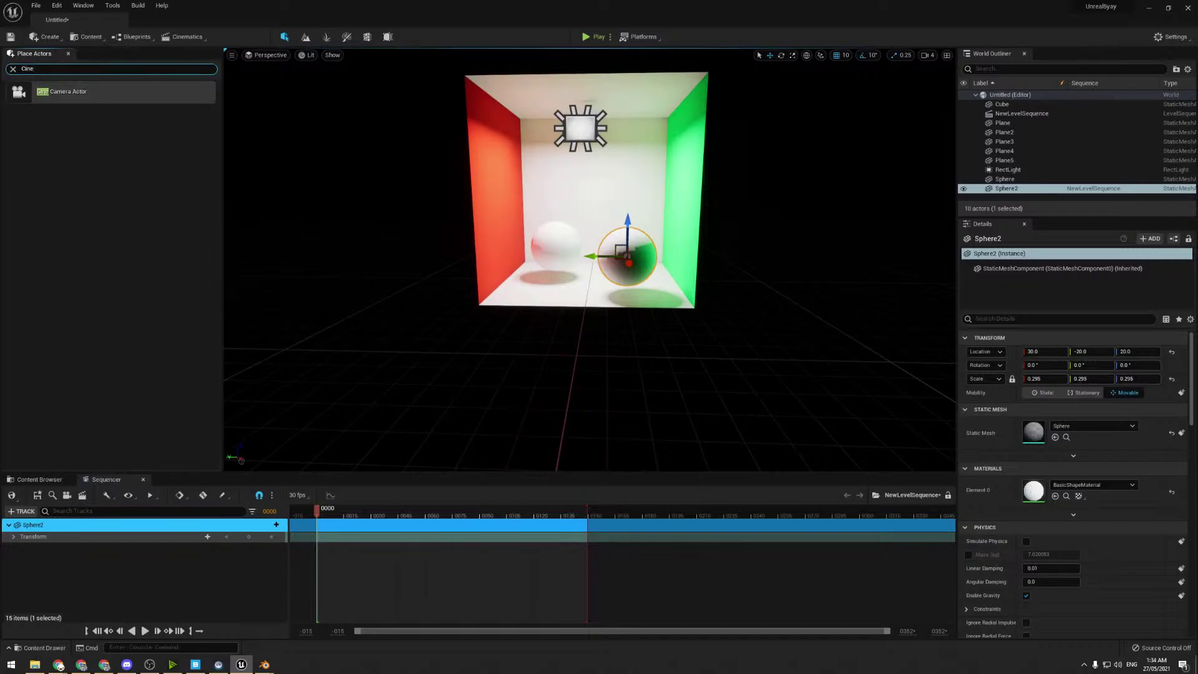
left_click_drag(93, 92, 583, 355)
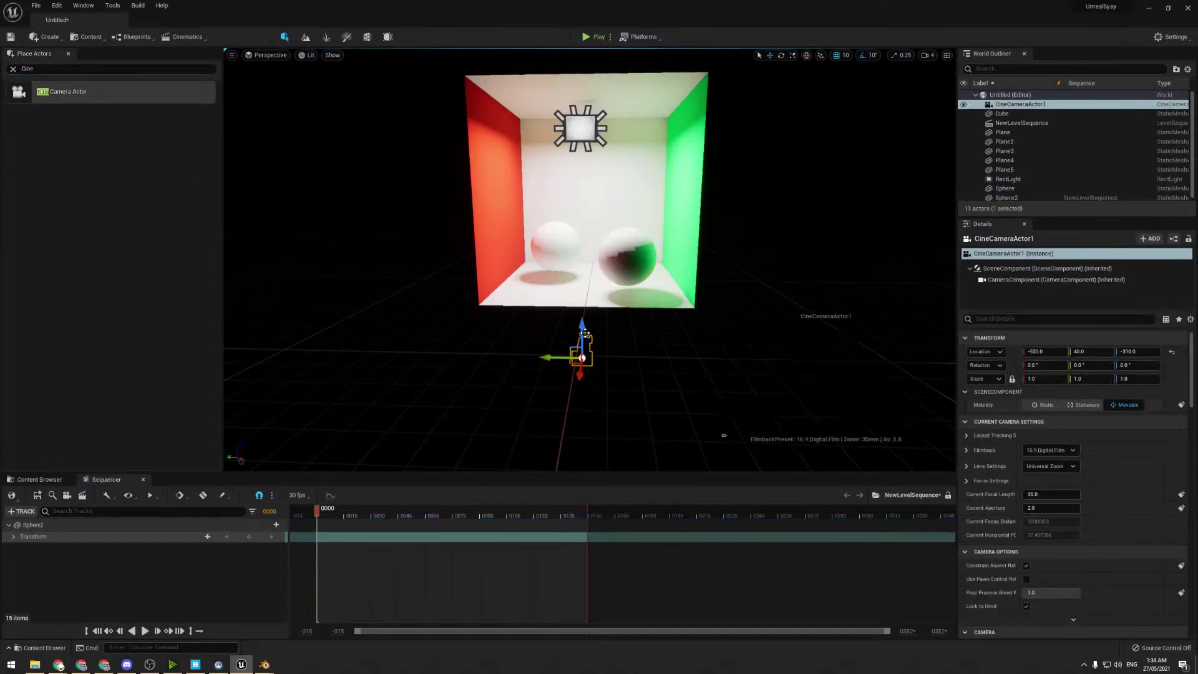
- Move the cine camera in front of the box's open side, at about X 165, Y 20, Z 31
left_click_drag(574, 168, 582, 199)
key("a")
right_click_drag(582, 199, 770, 203)
left_click_drag(480, 186, 877, 238)
key("f")
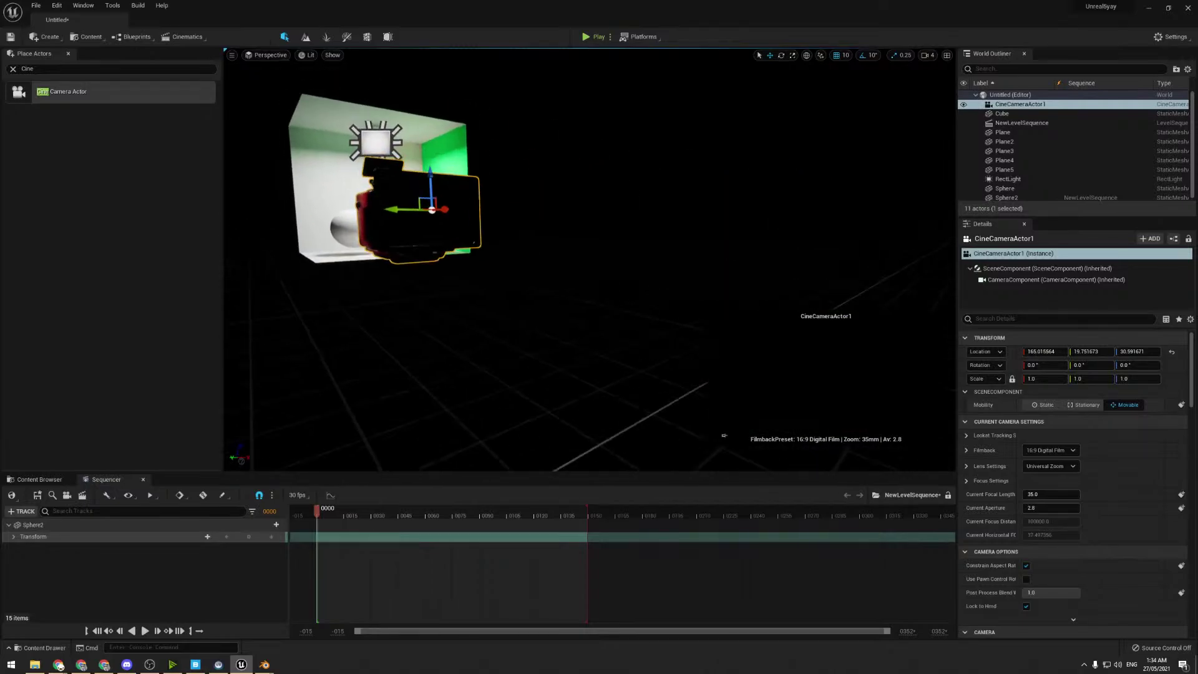
- Rotate the cine camera to about -170° around Z so that it faces the two spheres
right_click_drag(724, 436, 665, 435)
key("e")
left_click_drag(660, 291, 812, 292)
right_click_drag(467, 301, 450, 326)
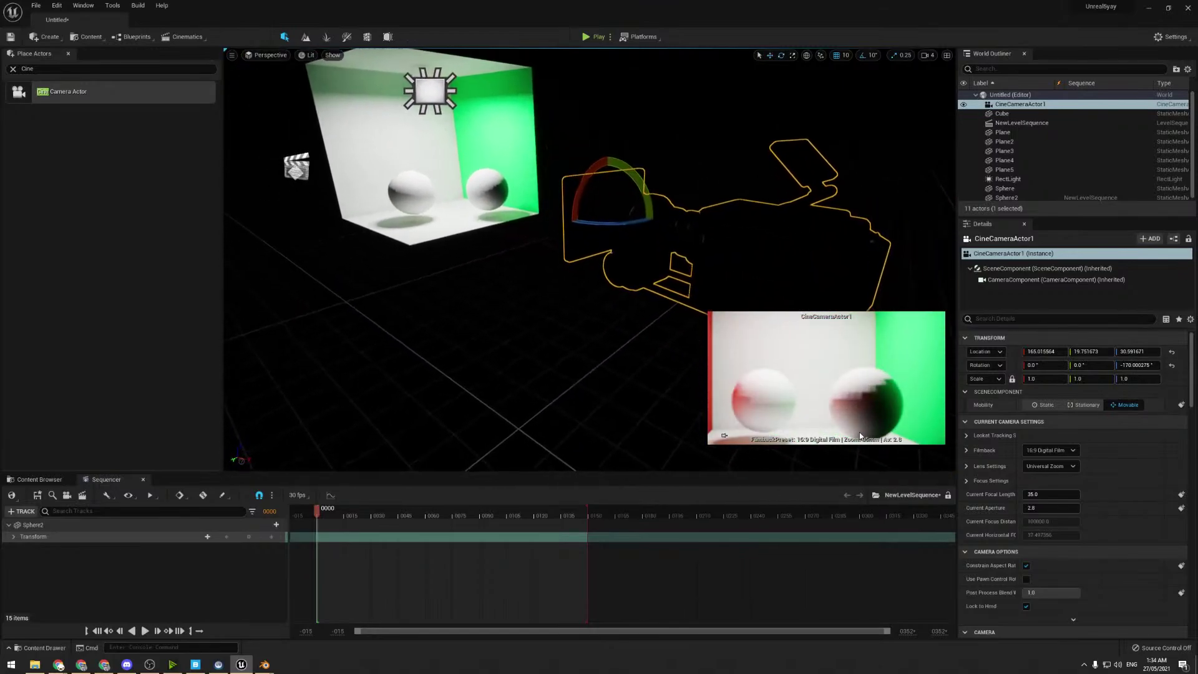
- Set the camera's manual focus distance to about 156.6 cm using the debug focus plane, and hide the plane again
left_click(967, 481)
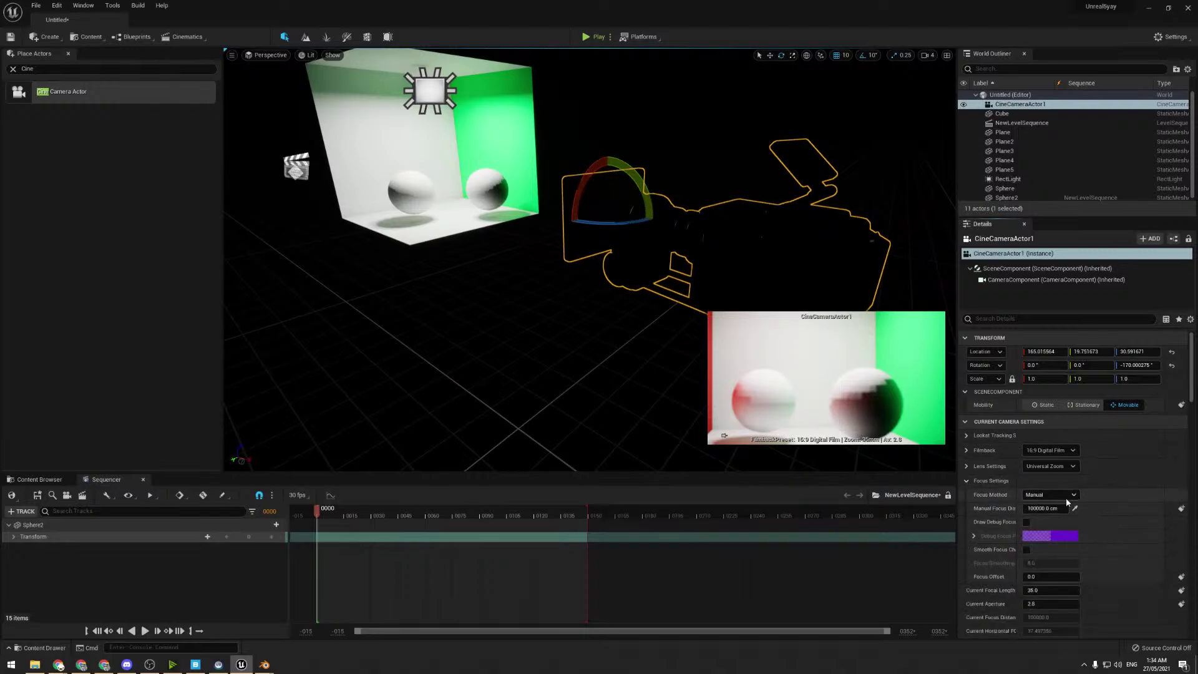
left_click(1026, 522)
mouse_move(1035, 508)
left_mouse_down()
mouse_move(979, 509)
mouse_move(1055, 509)
left_mouse_up()
left_click(1025, 522)
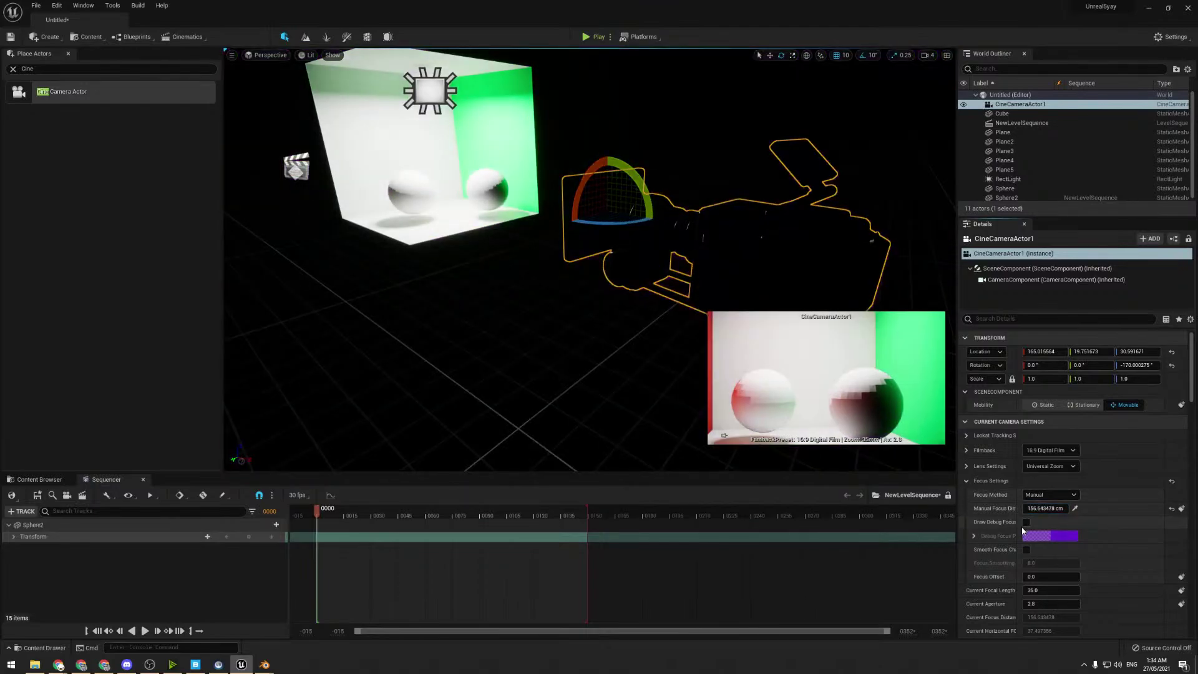
- Look through the cine camera's post-process settings, including its Lens, Color Grading, Film and Global Illumination groups
scroll(1022, 529, "down", 2)
scroll(992, 541, "down", 5)
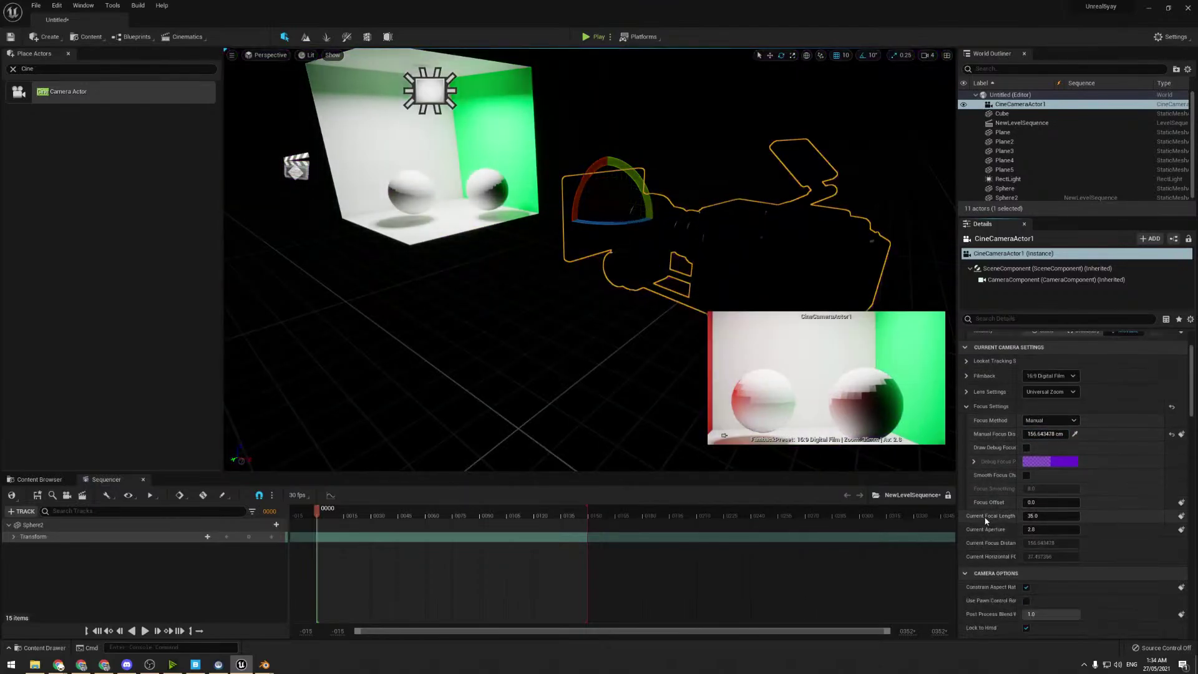
scroll(976, 572, "down", 4)
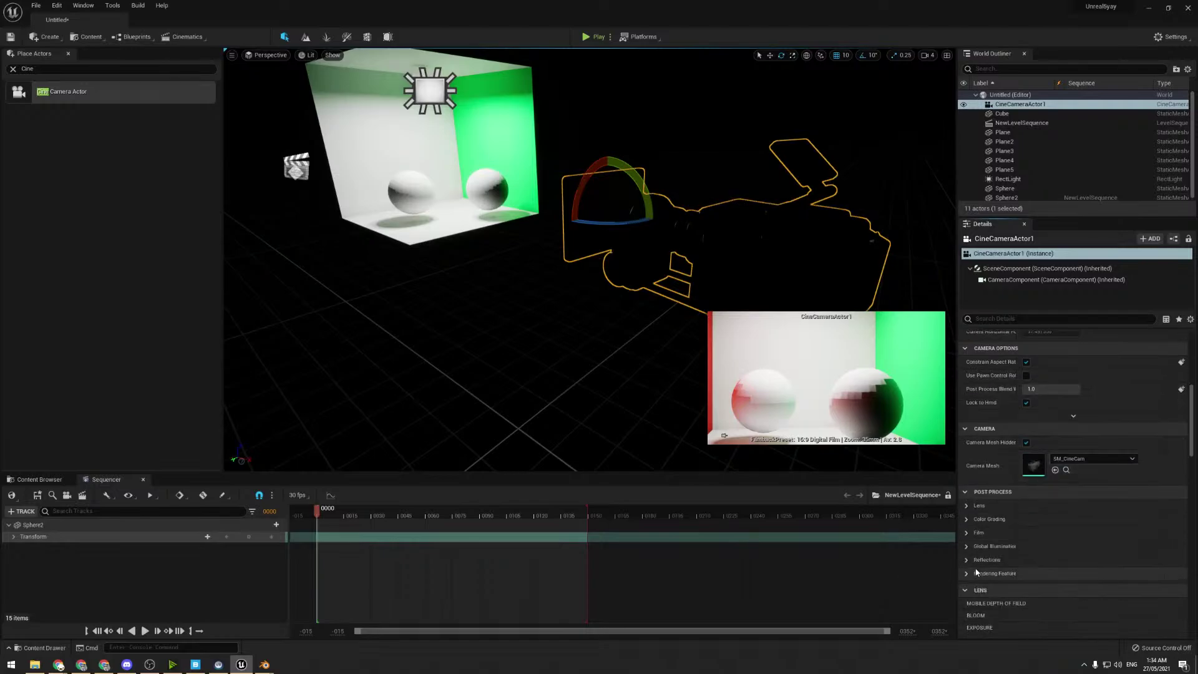
left_click(965, 505)
scroll(973, 506, "down", 4)
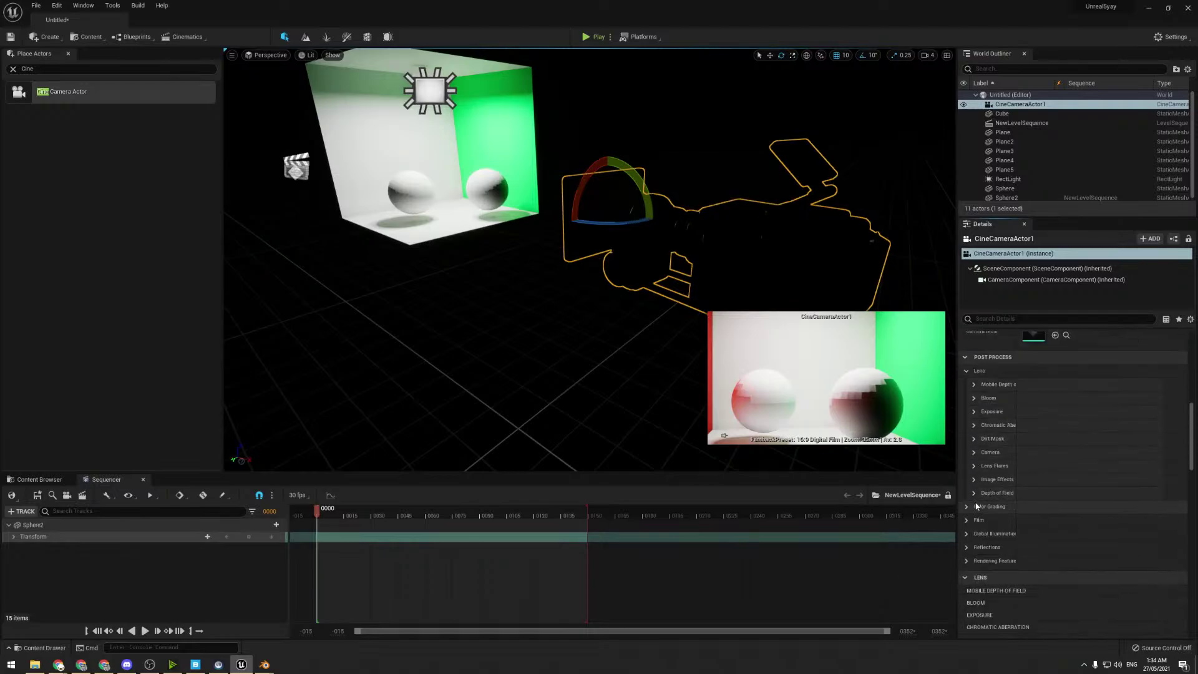
left_click_drag(956, 343, 642, 348)
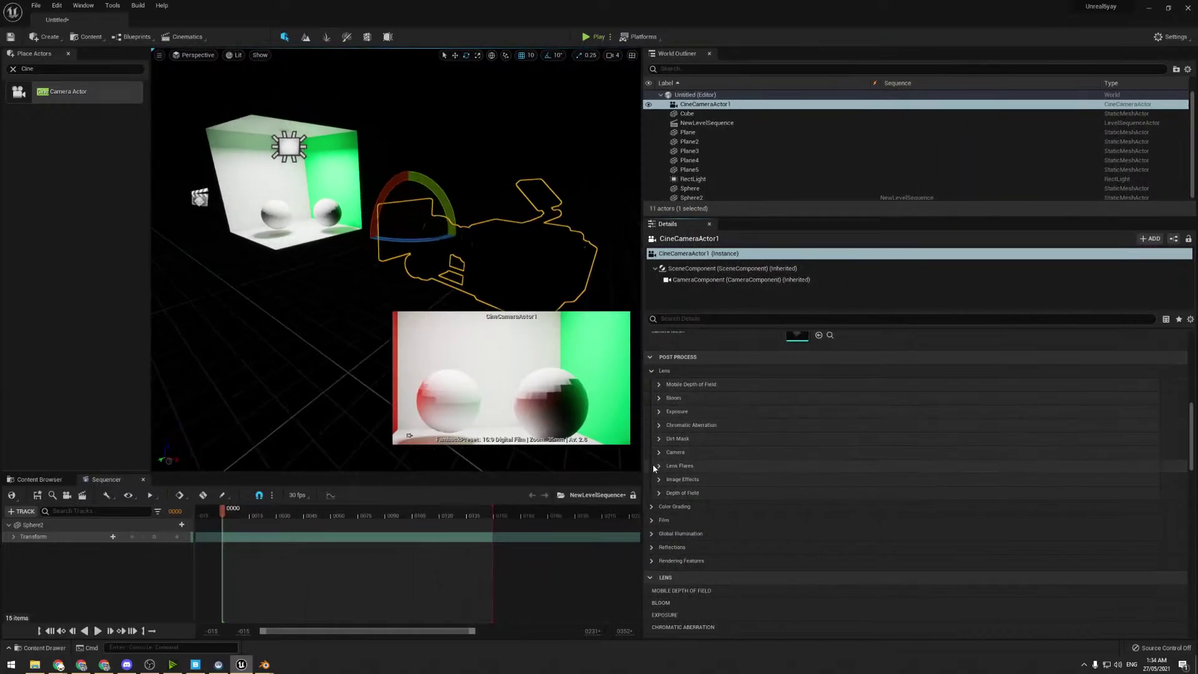
left_click(659, 425)
left_click(659, 426)
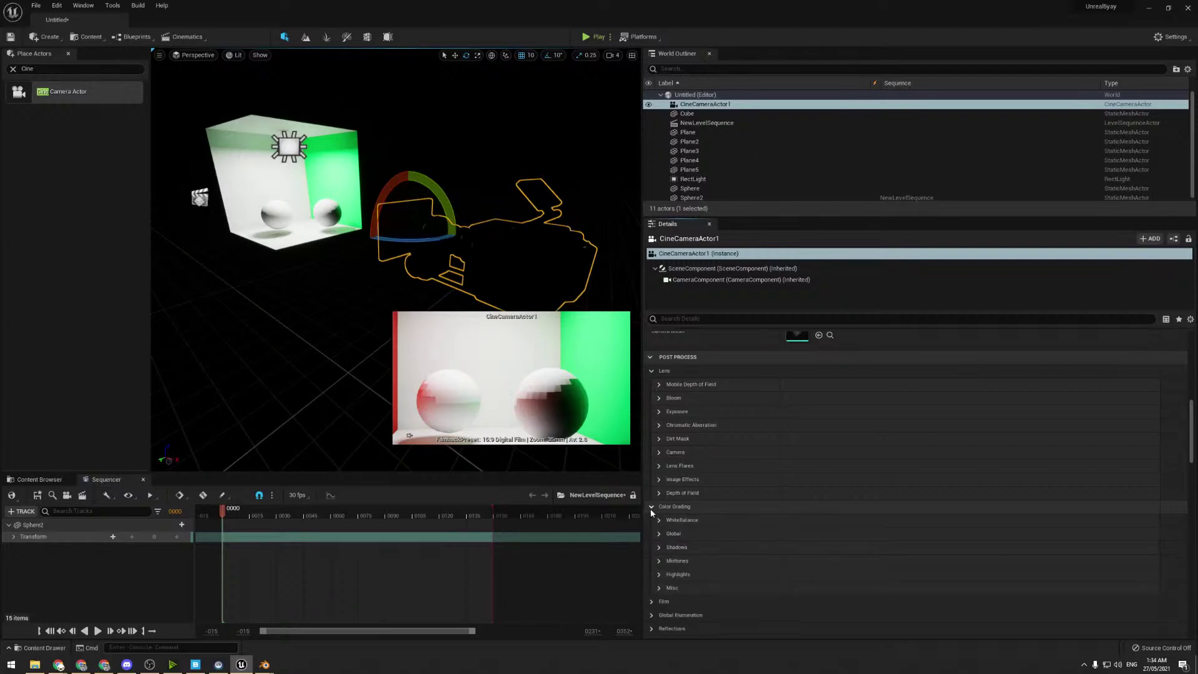
scroll(650, 507, "down", 3)
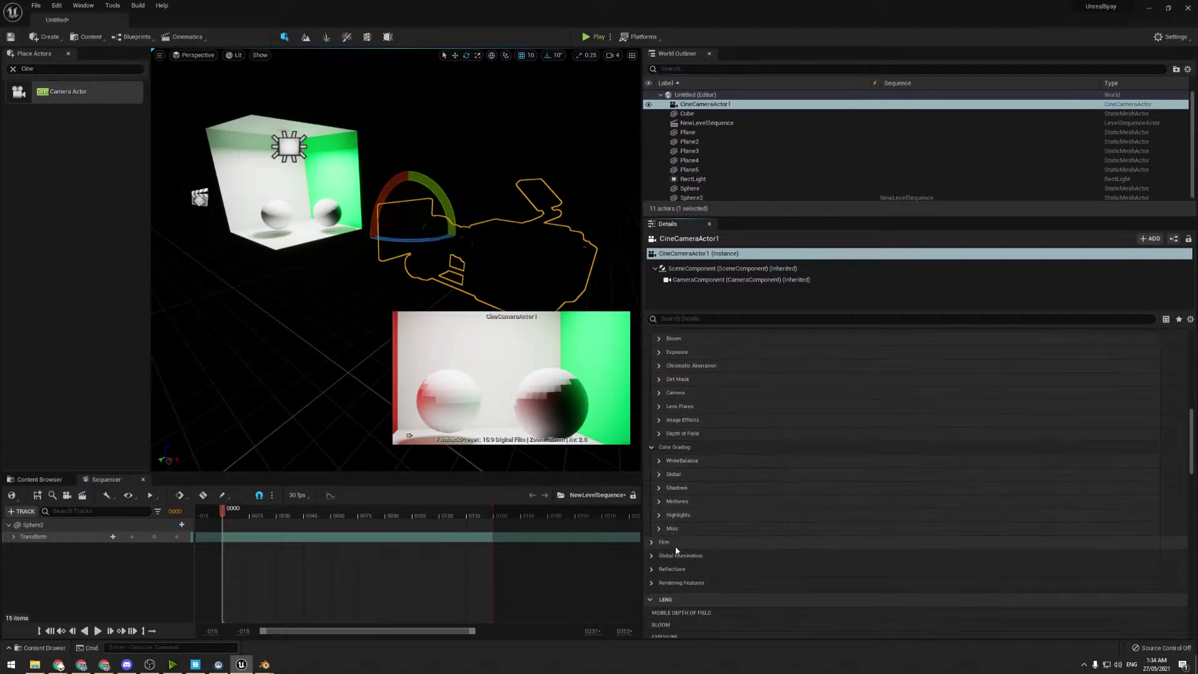
left_click(675, 544)
scroll(671, 499, "down", 4)
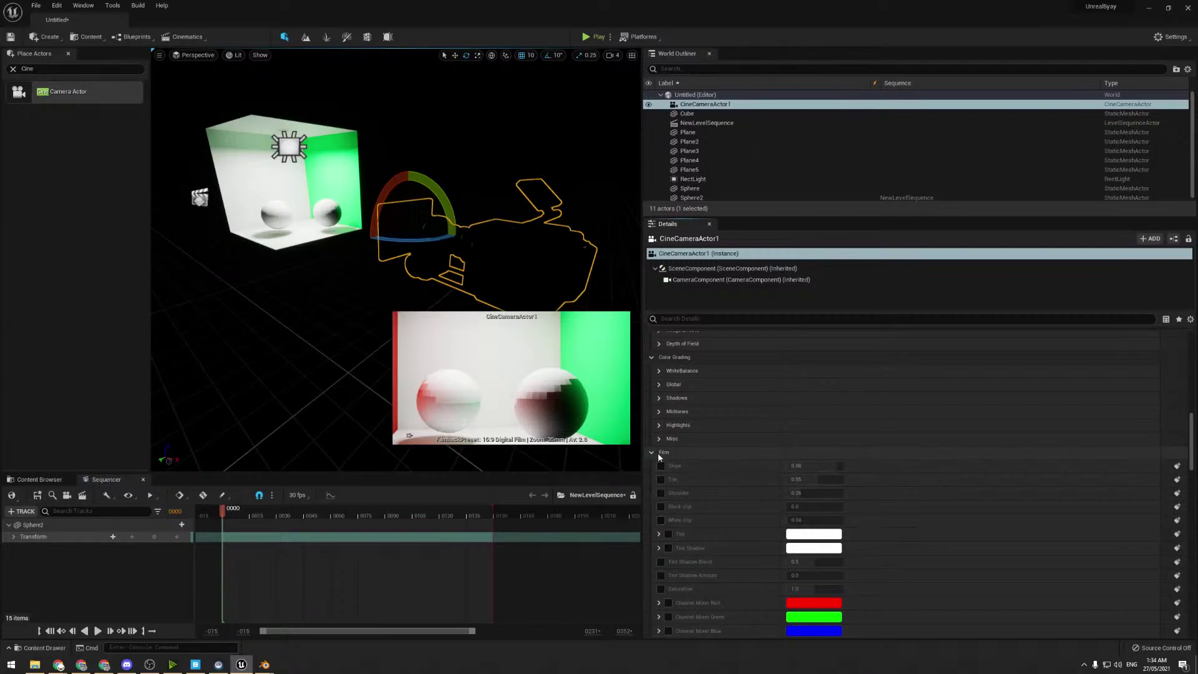
left_click(652, 452)
left_click(651, 466)
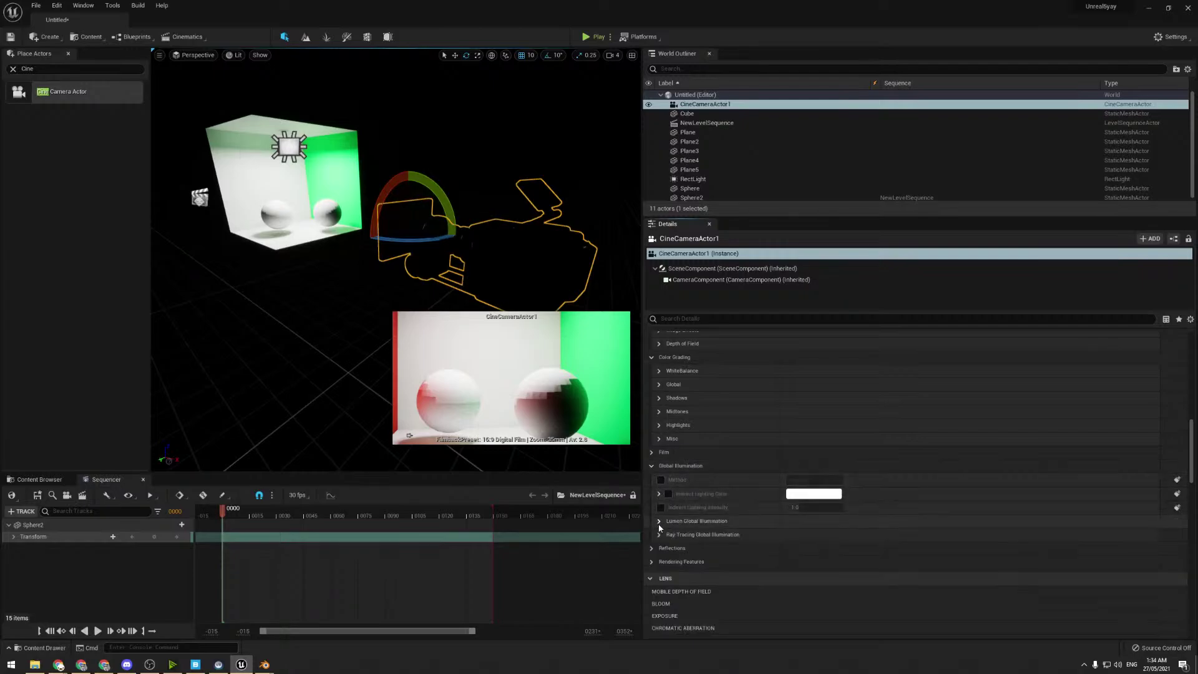
- Try different Lumen Final Gather Quality values on the camera, down to 0.25, and switch the override off again
left_click(669, 523)
left_click(671, 549)
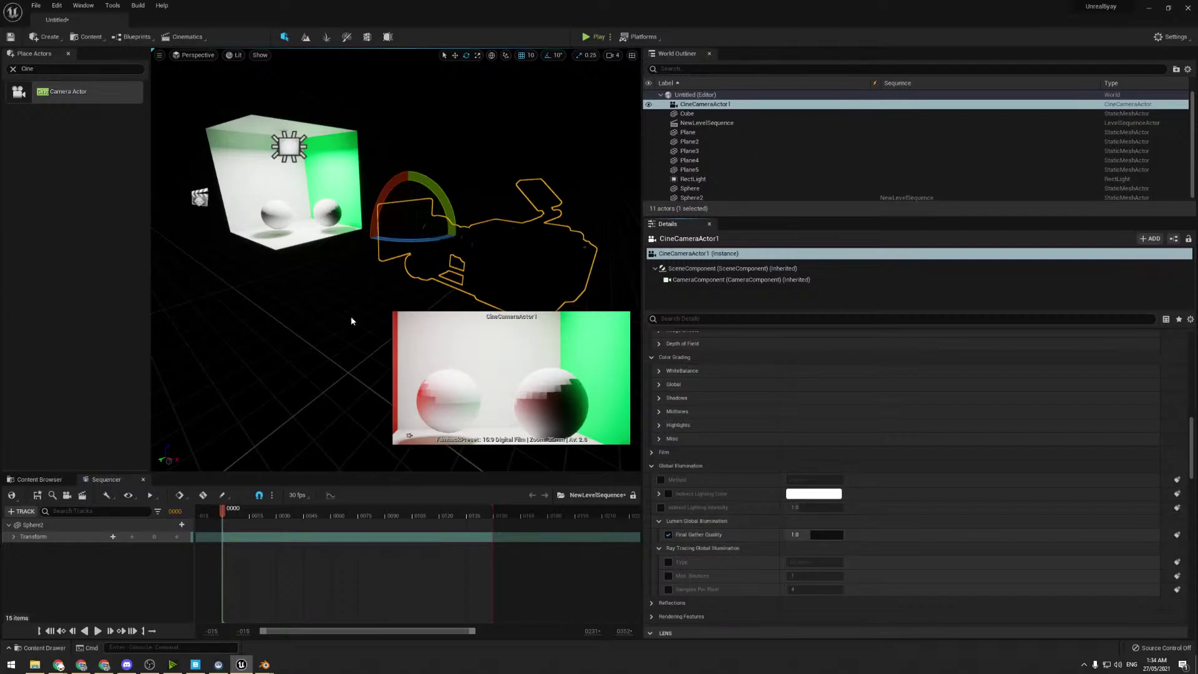
right_click_drag(351, 322, 268, 293)
key("w")
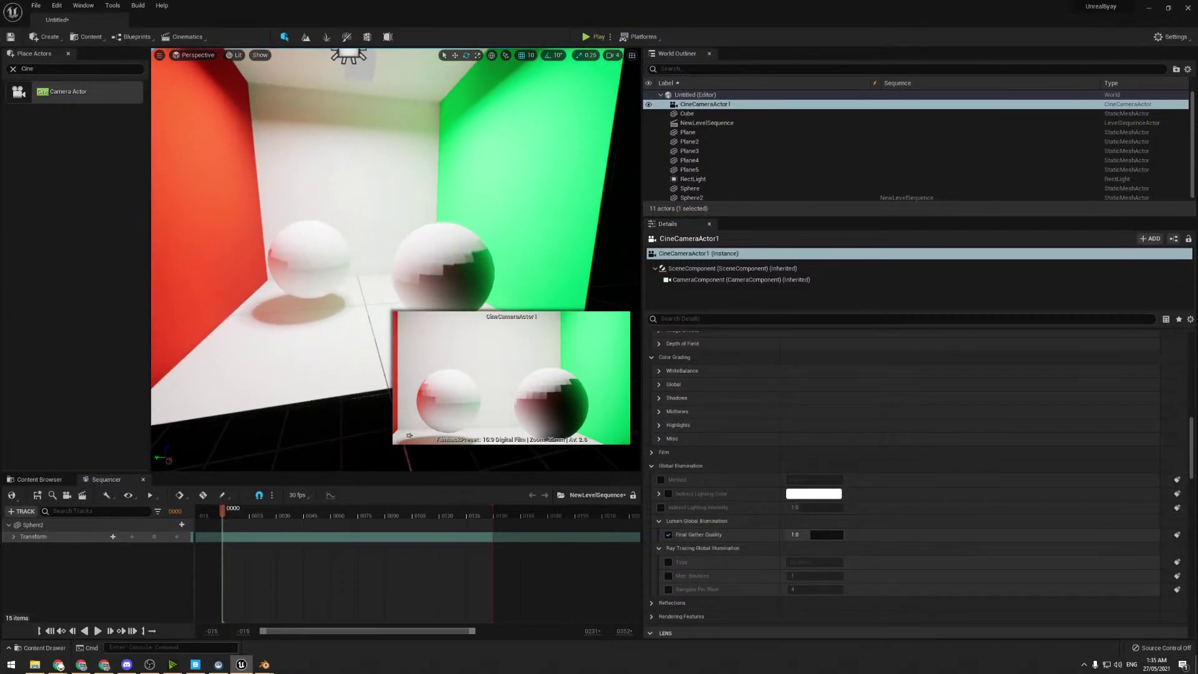
key("s")
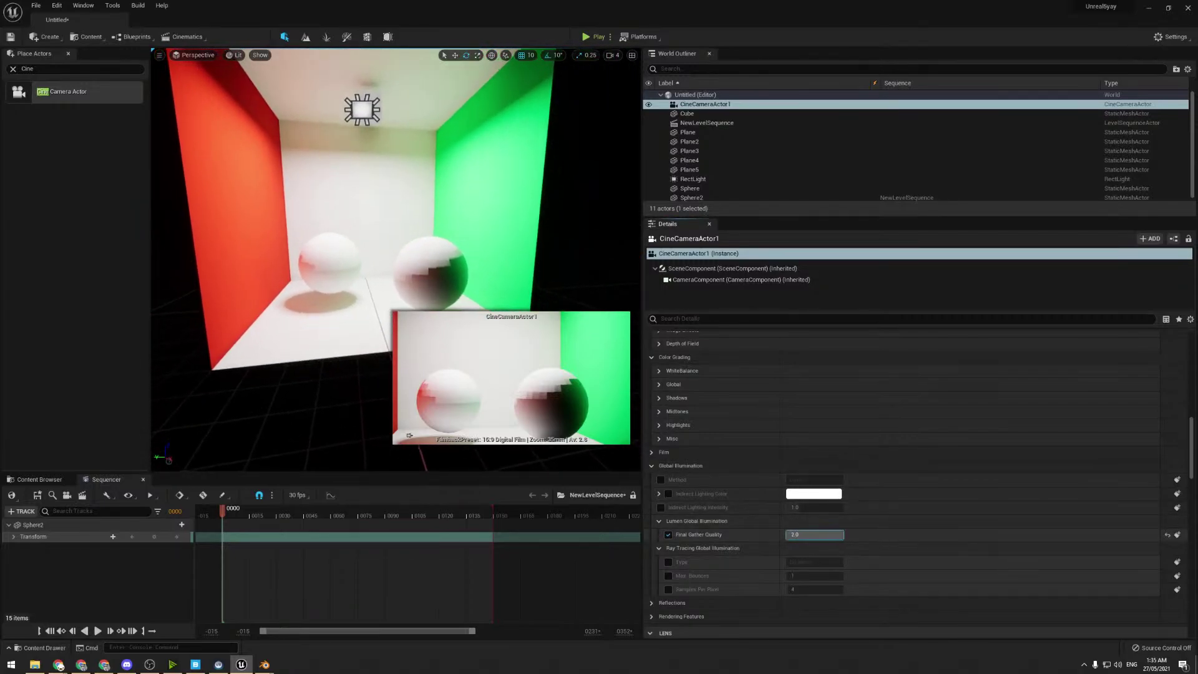
right_click_drag(472, 454, 509, 453)
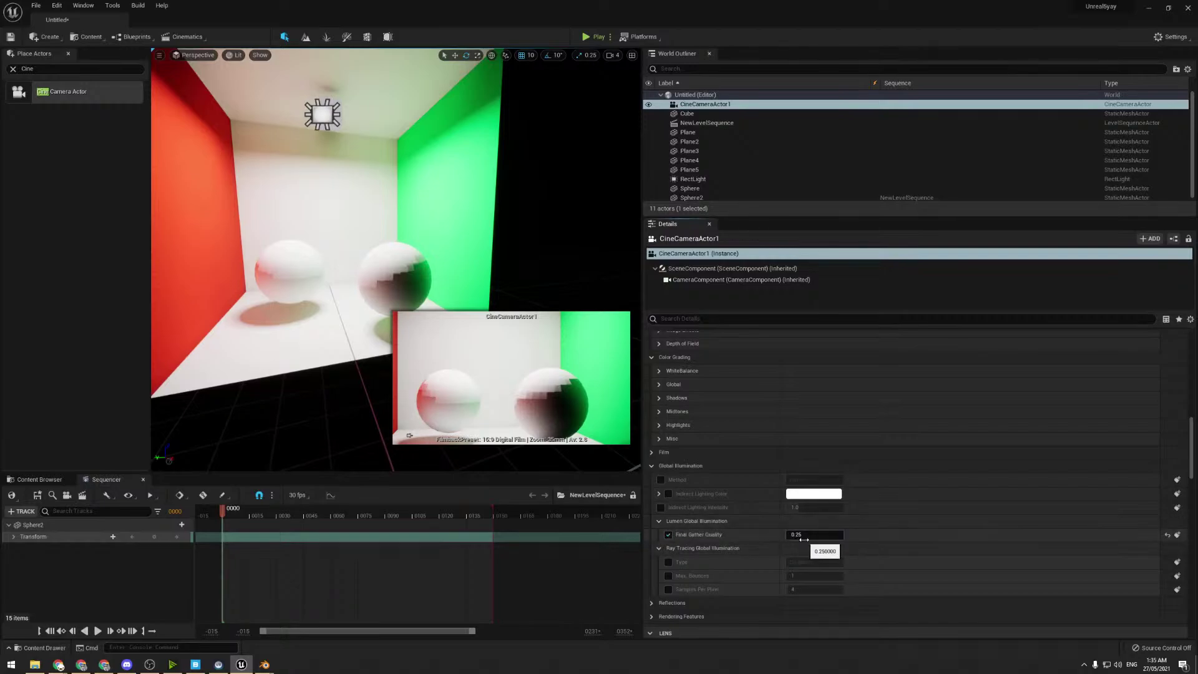
left_click(668, 536)
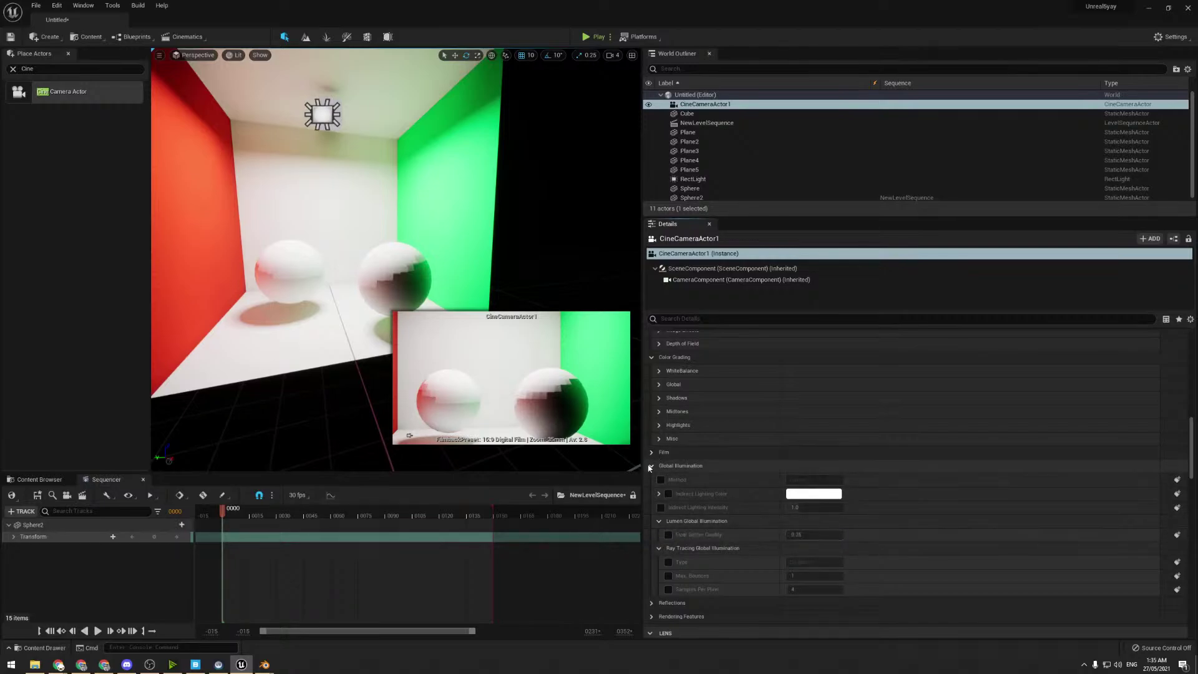
- Override the camera's reflection method in its post-process settings and keep it set to Lumen
left_click(652, 466)
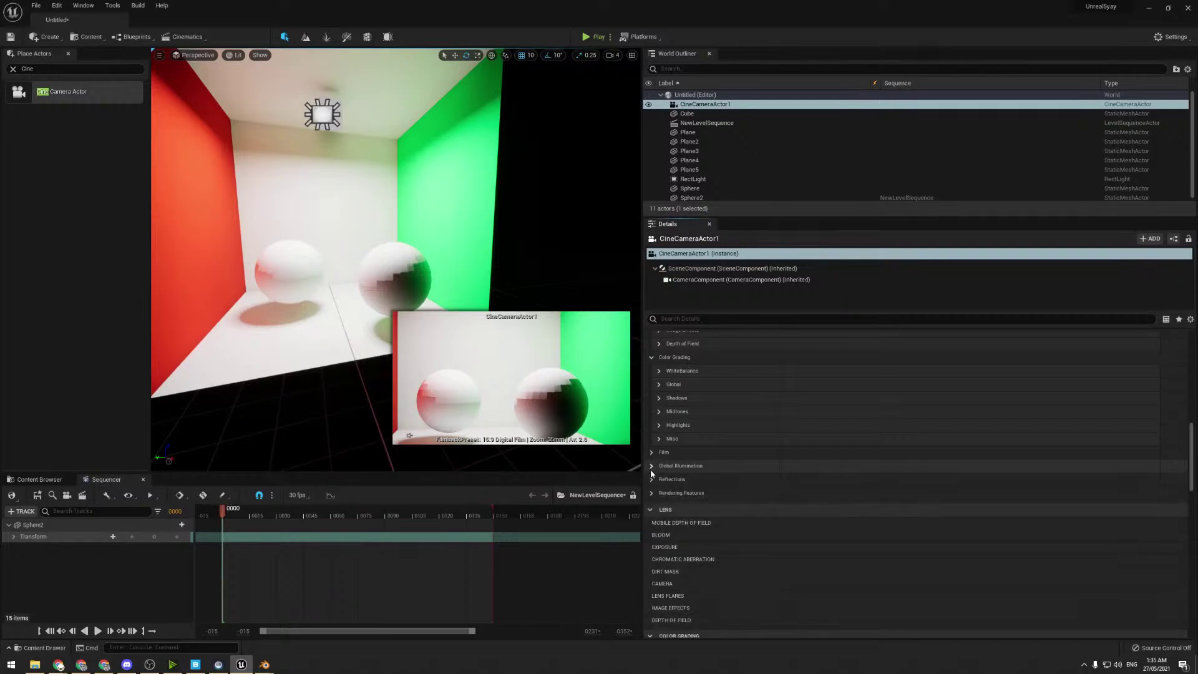
left_click(652, 480)
scroll(653, 484, "up", 2)
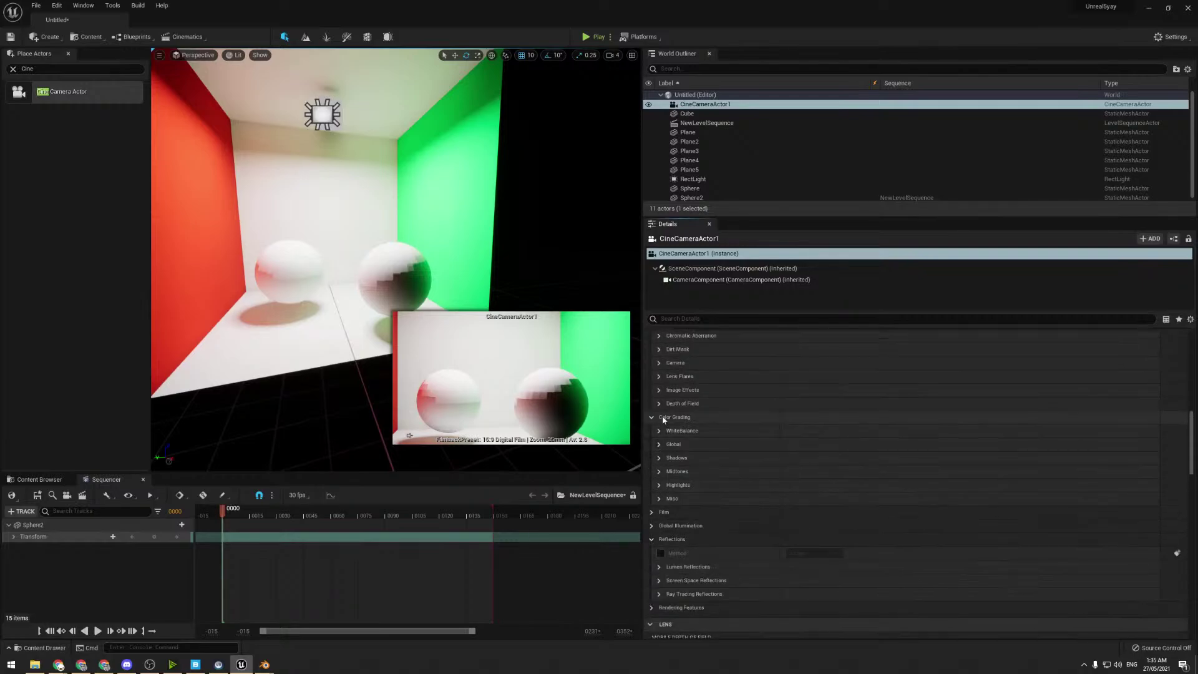
scroll(664, 513, "down", 1)
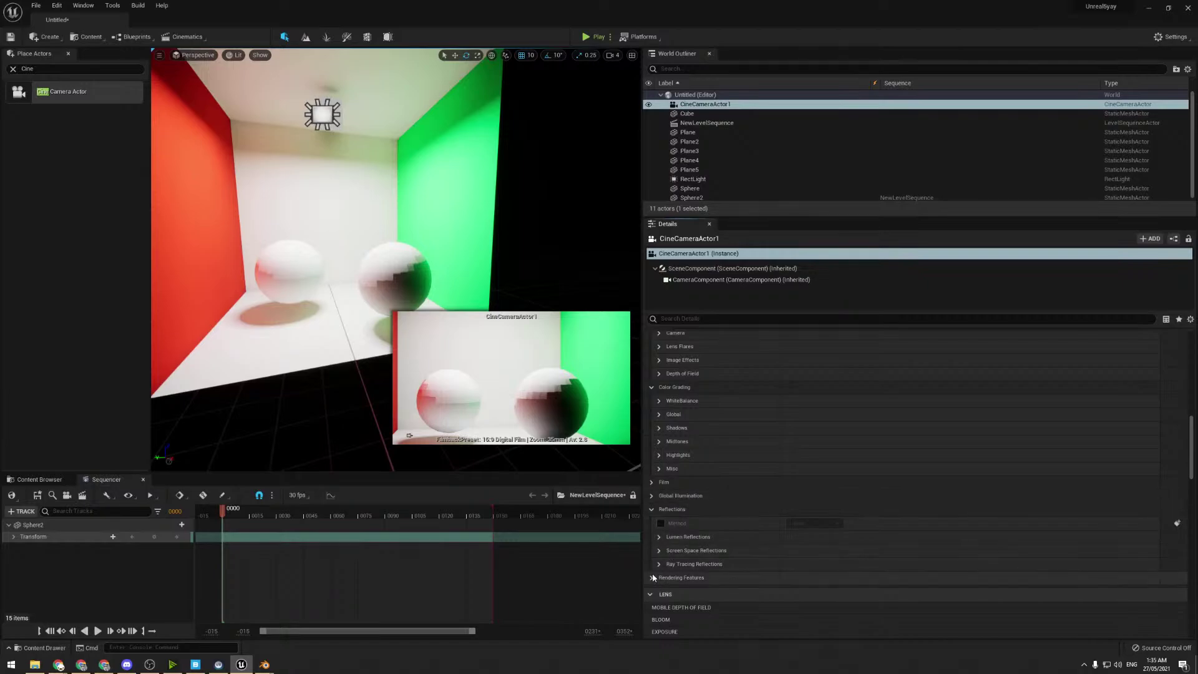
left_click(660, 536)
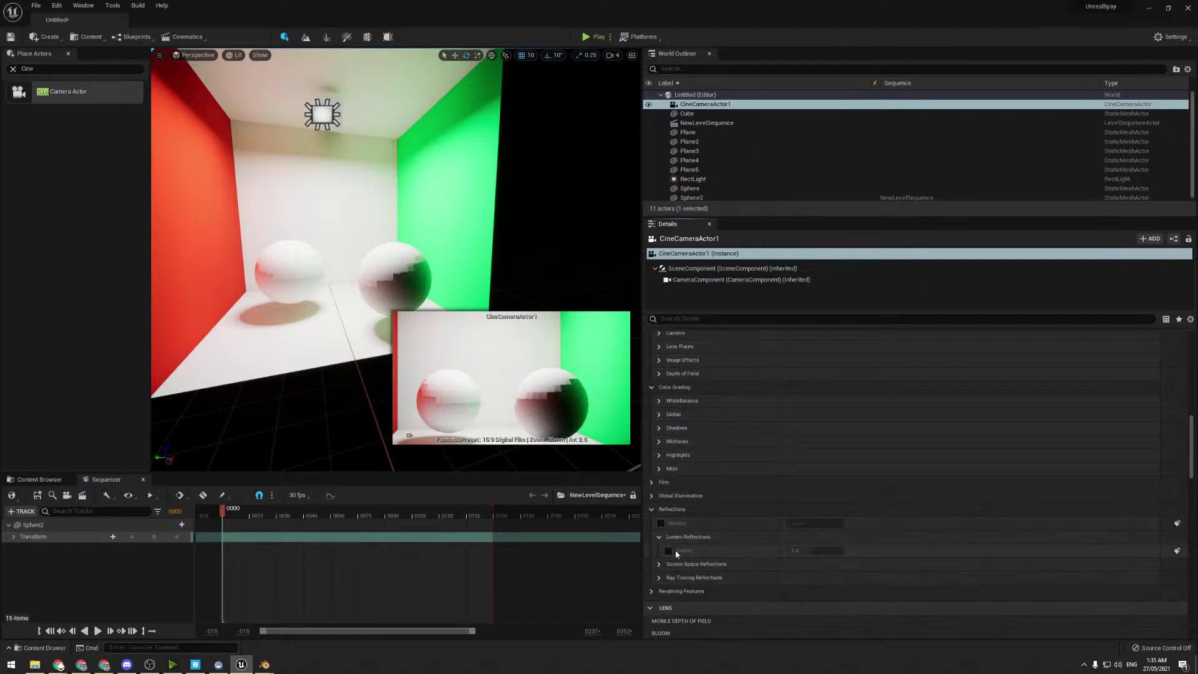
left_click(801, 523)
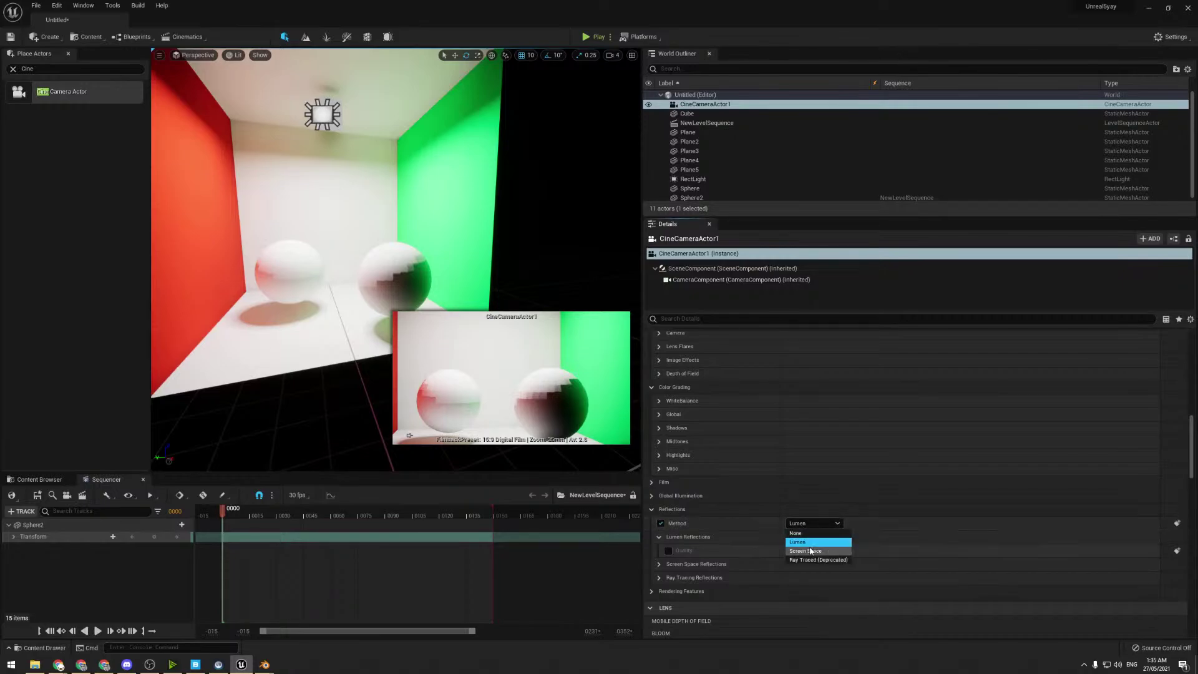
left_click(806, 524)
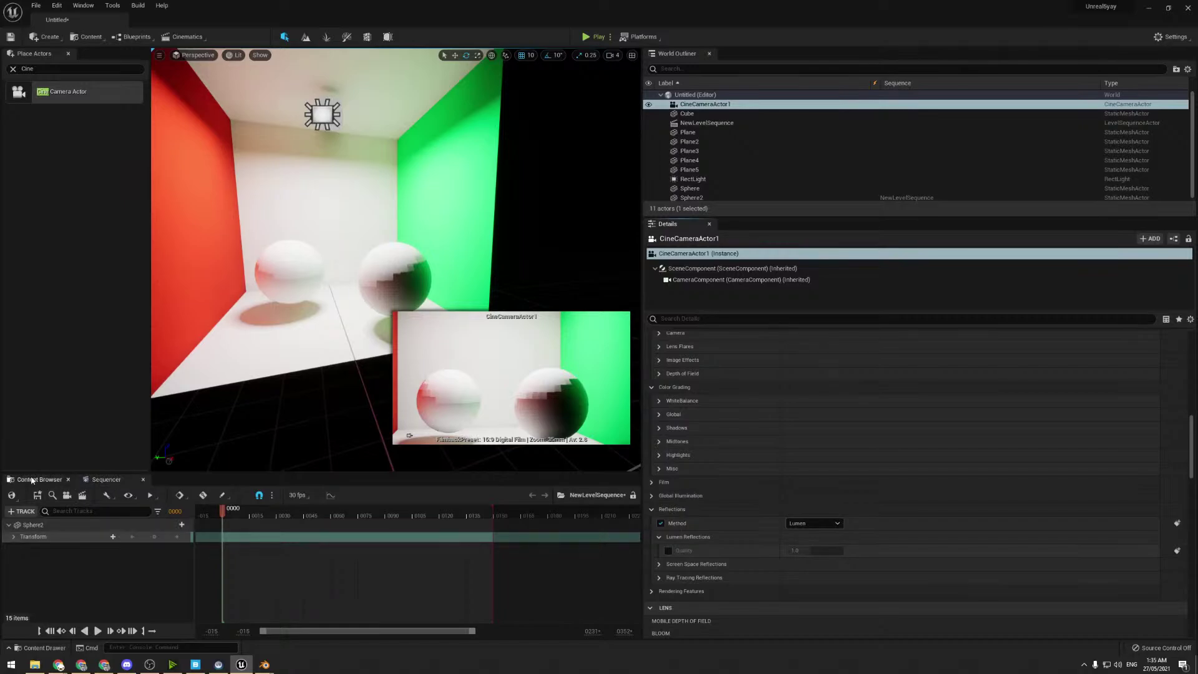
- Create a new material named Mirror in the Content folder
left_click(39, 479)
right_click(549, 560)
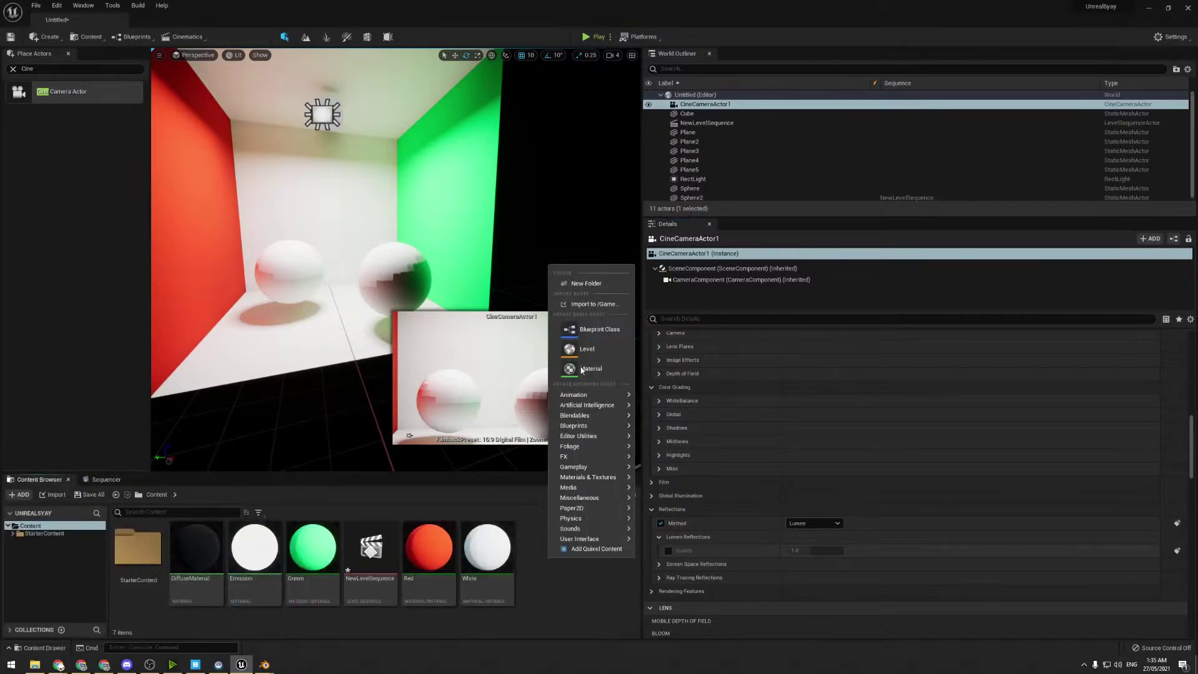
left_click(586, 369)
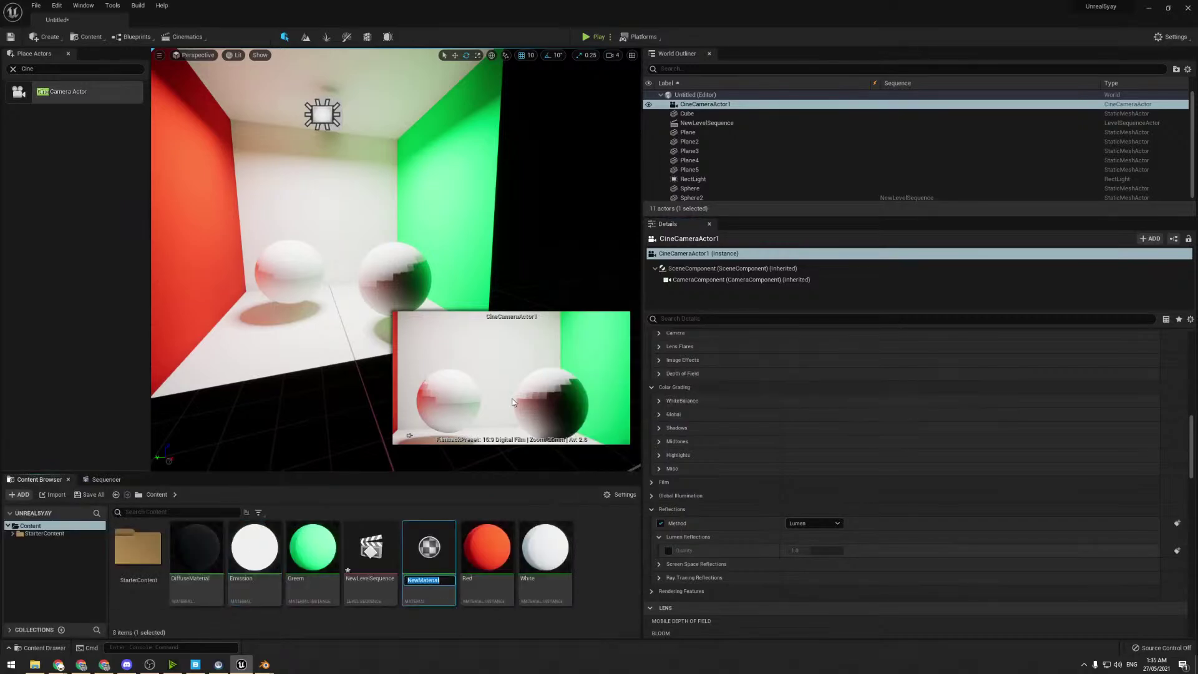
type("Mirror")
key("Return")
- In the Mirror material's graph, add a constant of 1 and connect it to Base Color and Metallic
double_click(382, 549)
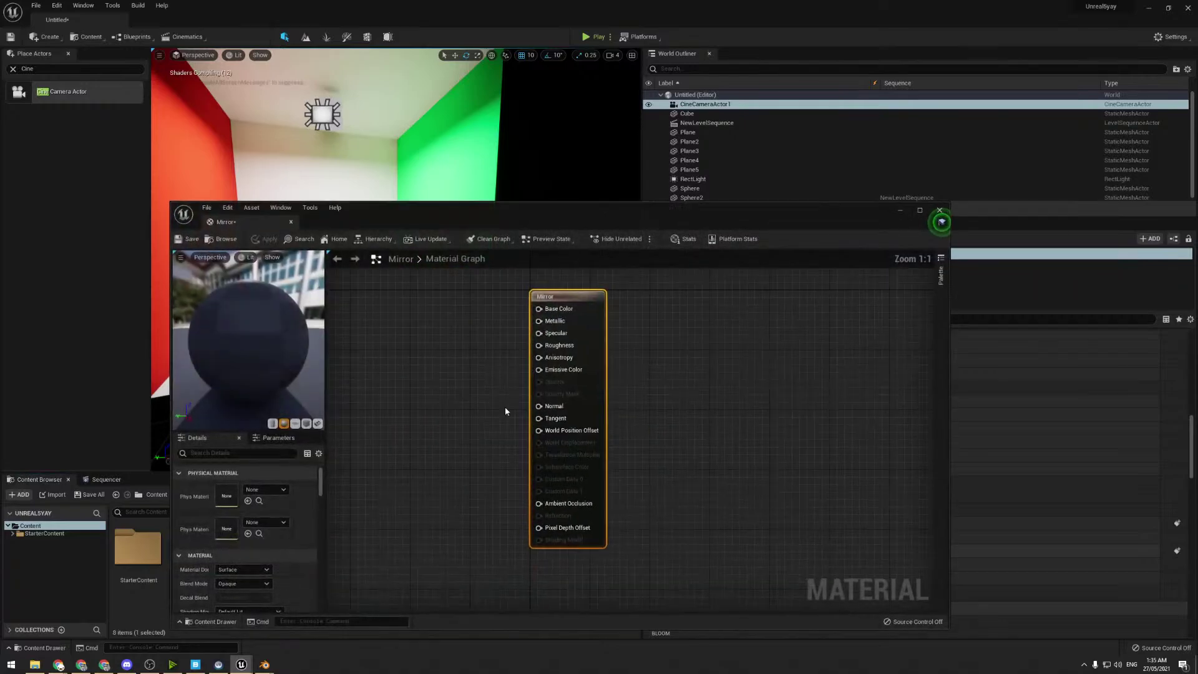
right_click(436, 380)
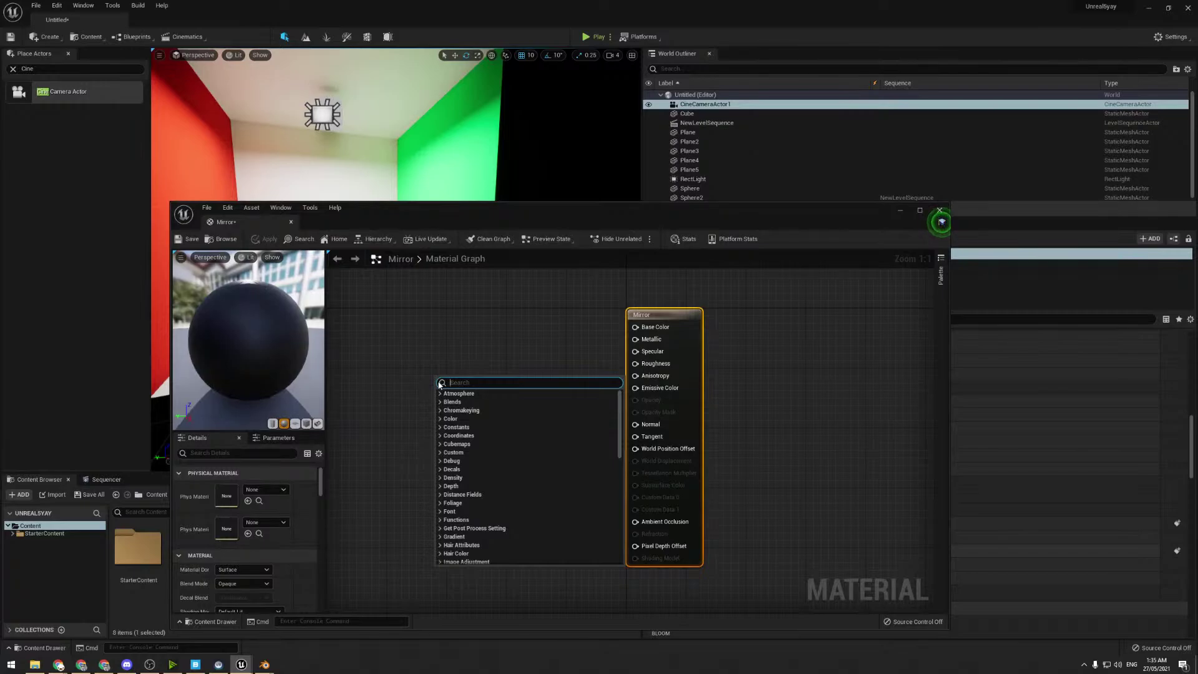
type("con")
key("Return")
left_click(264, 487)
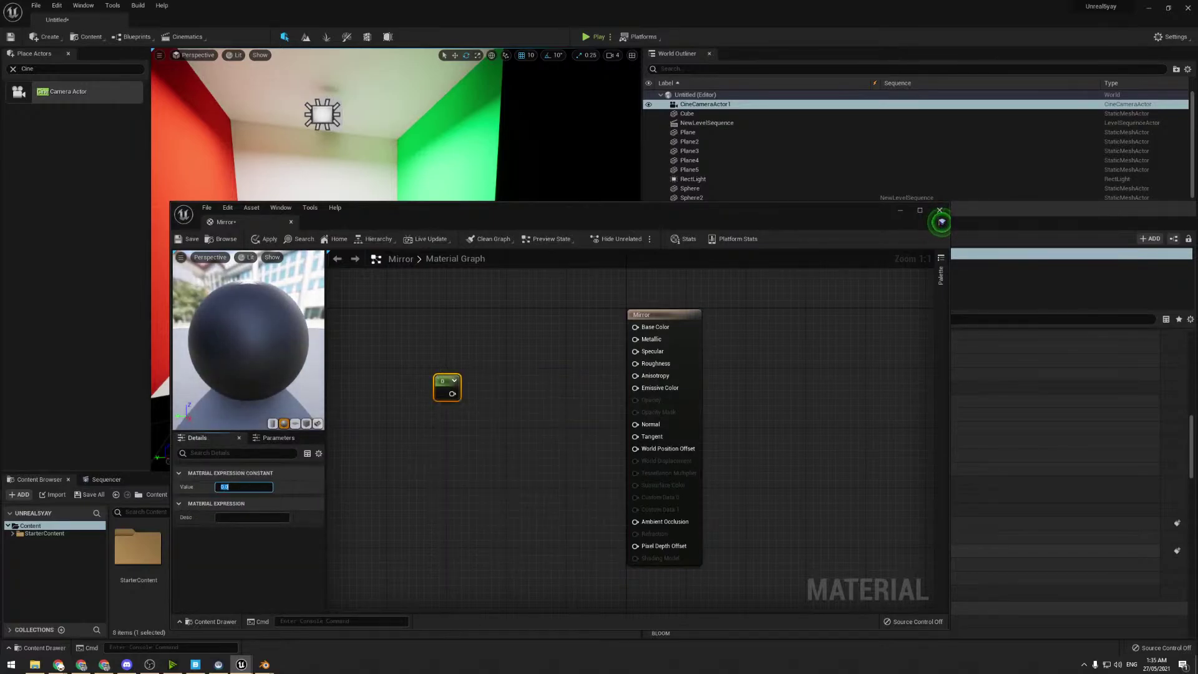
left_click_drag(452, 393, 635, 327)
left_click_drag(451, 393, 654, 340)
- Add a second constant with value 0 and connect it to the Mirror material's Roughness
right_click(436, 443)
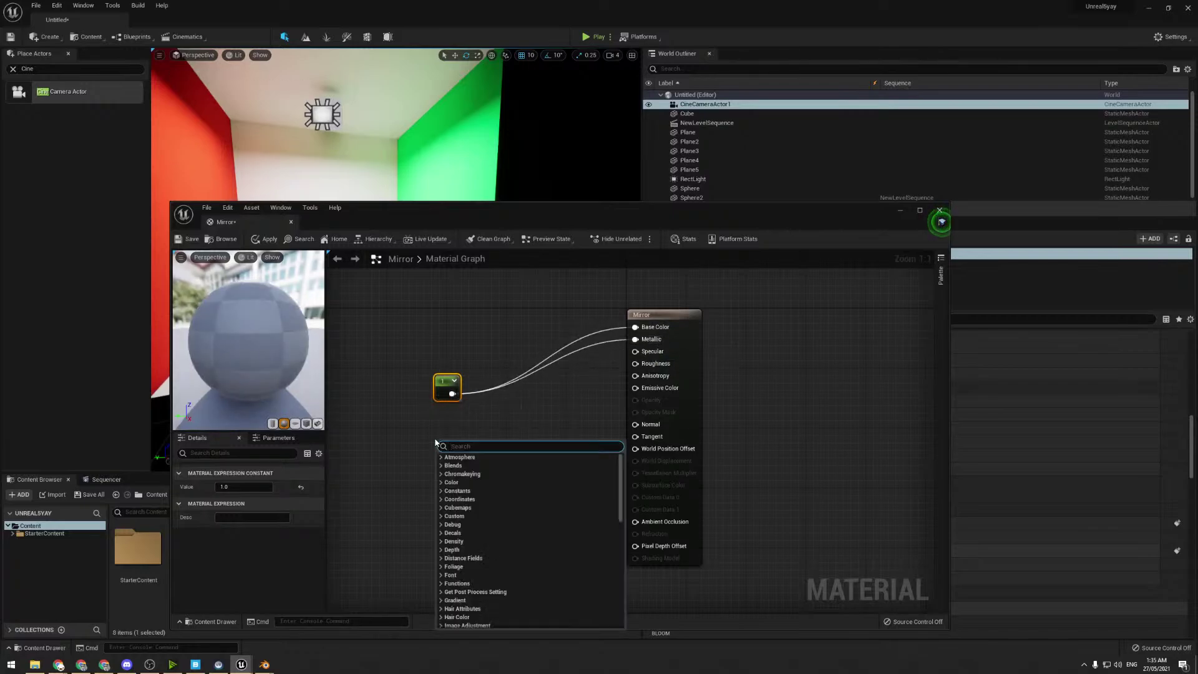
type("cdon")
key("BackSpace")
key("BackSpace")
key("BackSpace")
key("BackSpace")
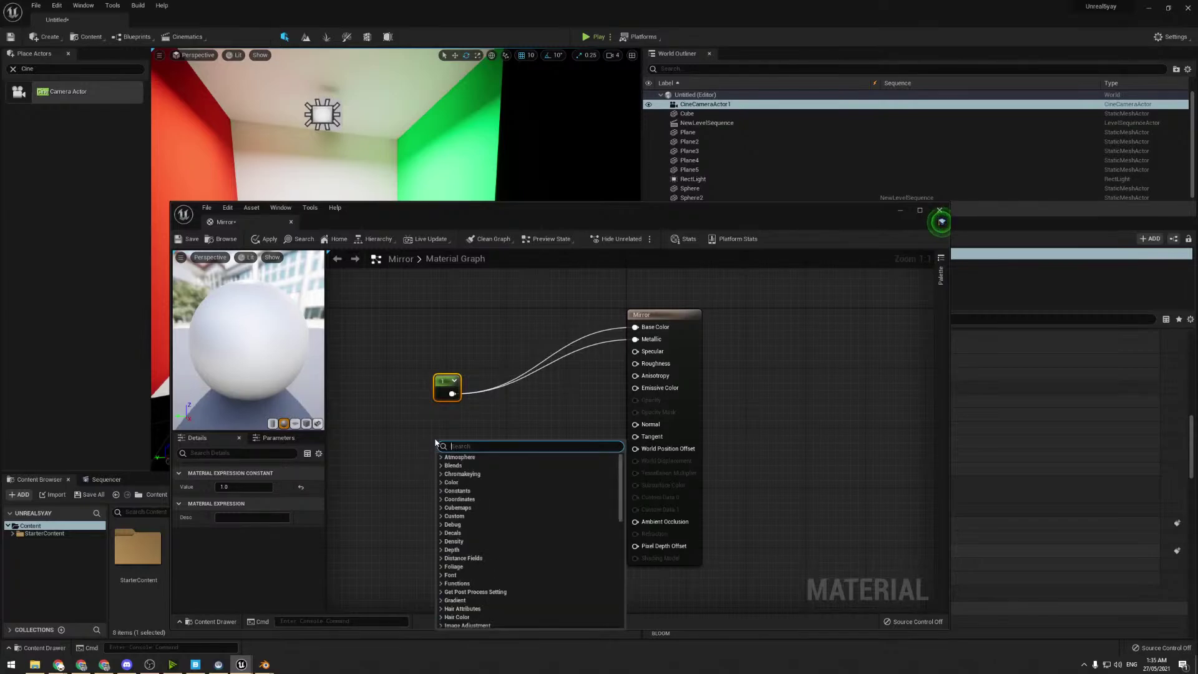
type("cons")
key("Return")
left_click_drag(447, 460, 643, 364)
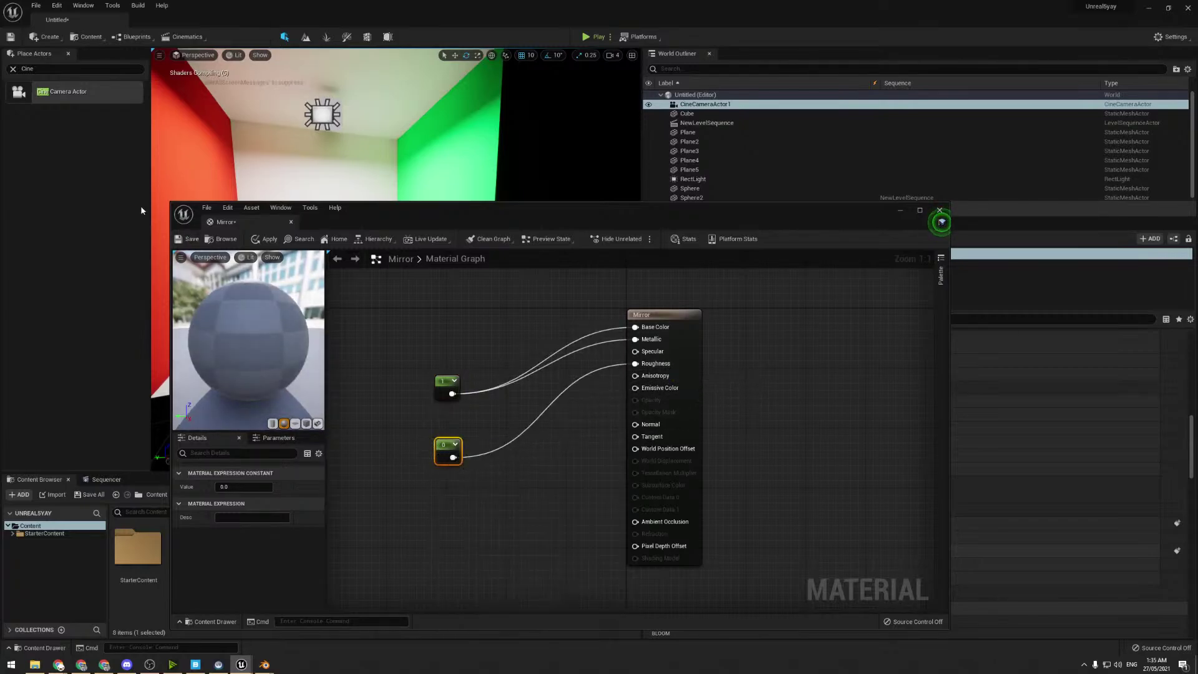
- Save and close the Mirror material, and apply it to the box's floor plane
key("ctrl+s")
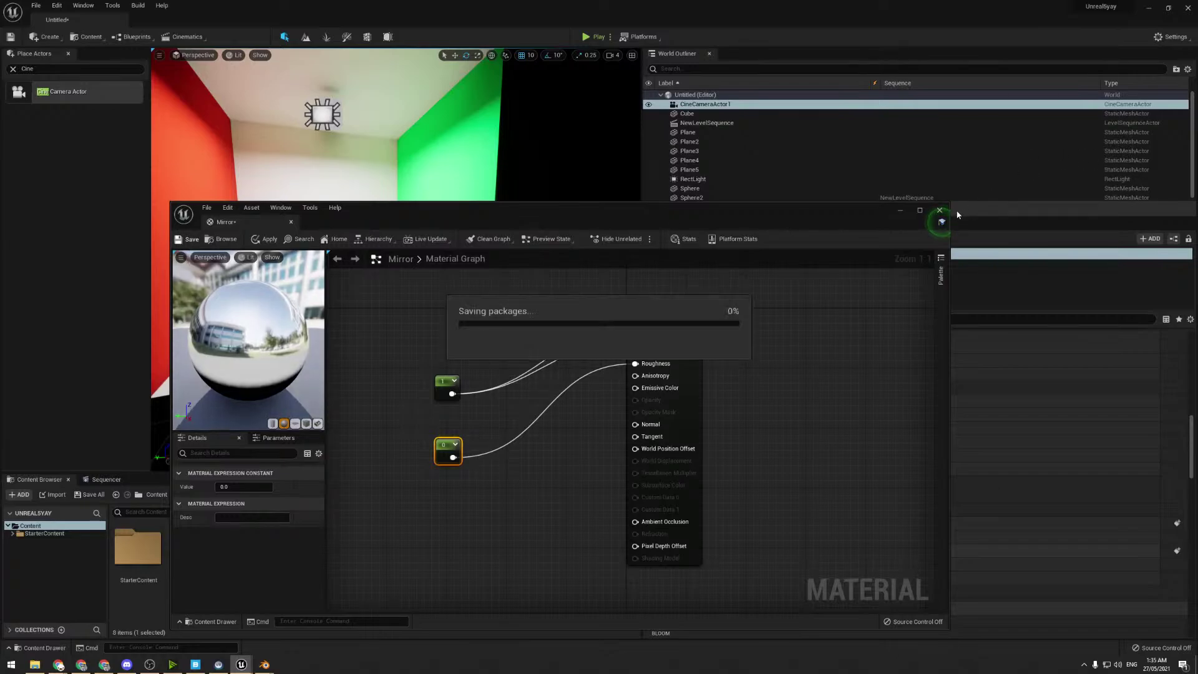
left_click(939, 209)
left_click_drag(380, 580, 268, 322)
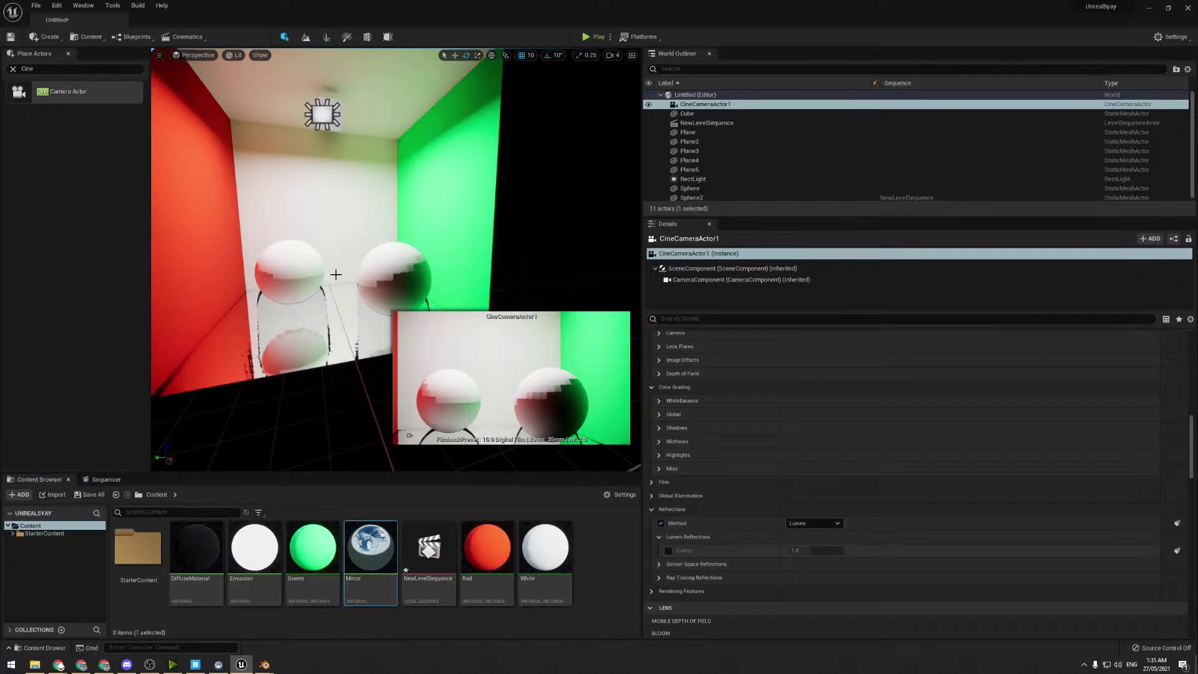
- Enlarge the viewport and examine the reflections of the spheres and walls in the mirrored floor
key("s")
right_click_drag(309, 356, 428, 252)
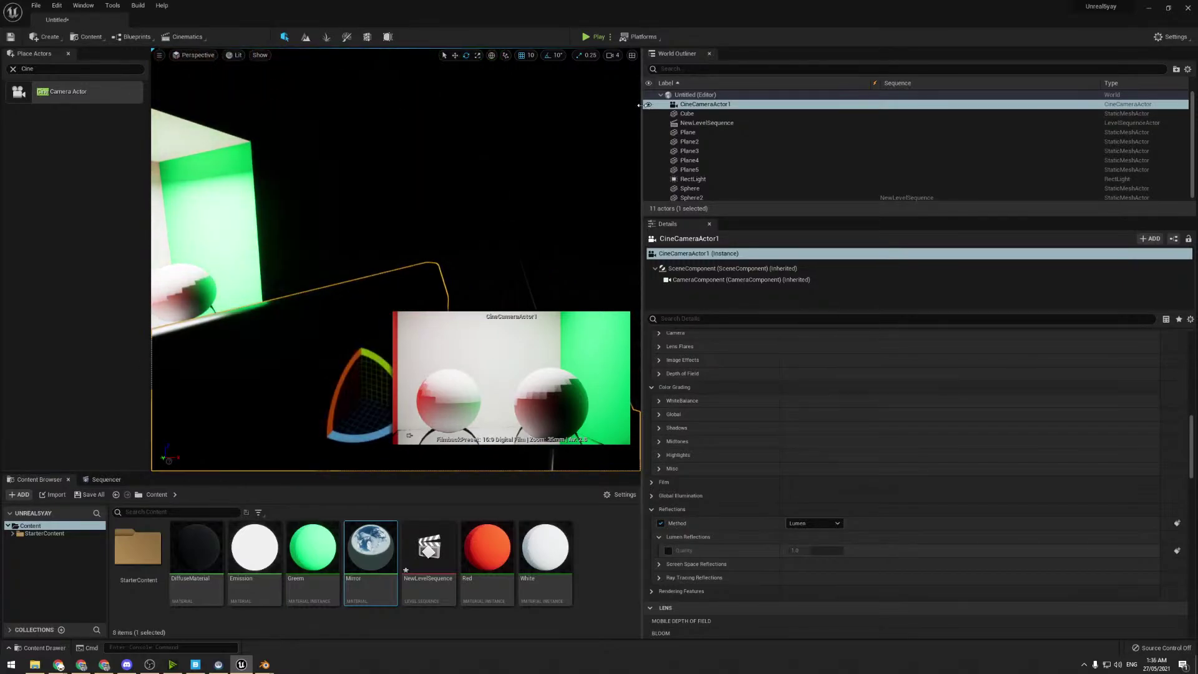
left_click_drag(642, 103, 1095, 166)
key("f")
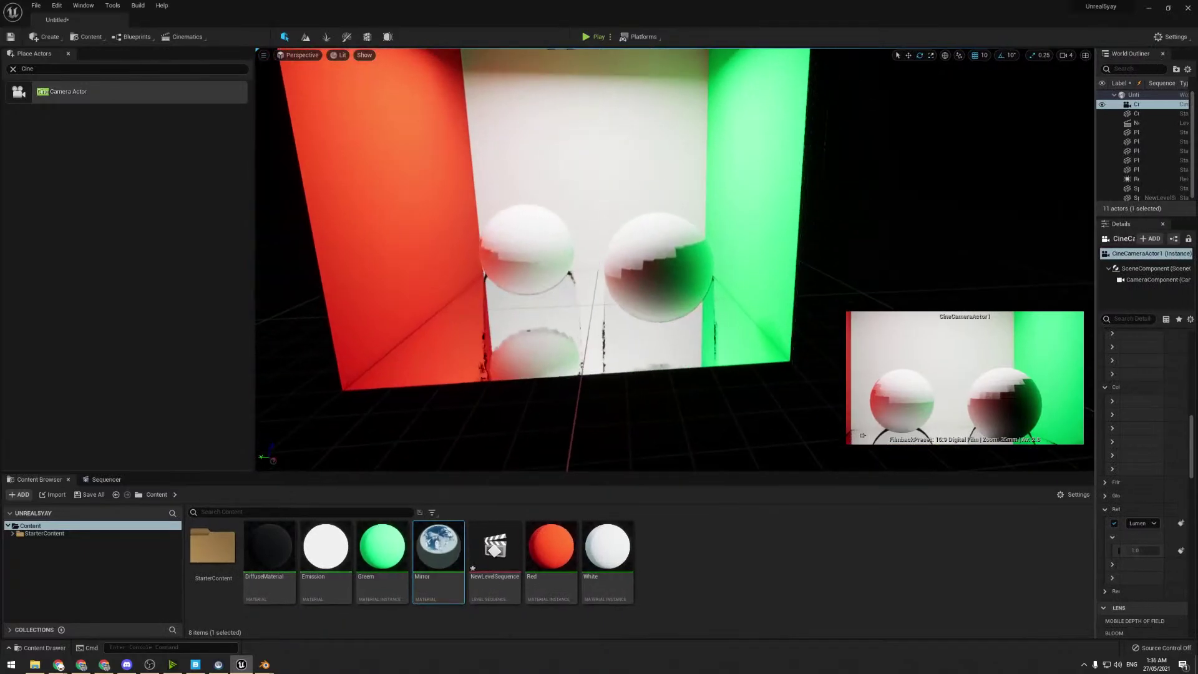
key("w")
right_click_drag(675, 259, 654, 172)
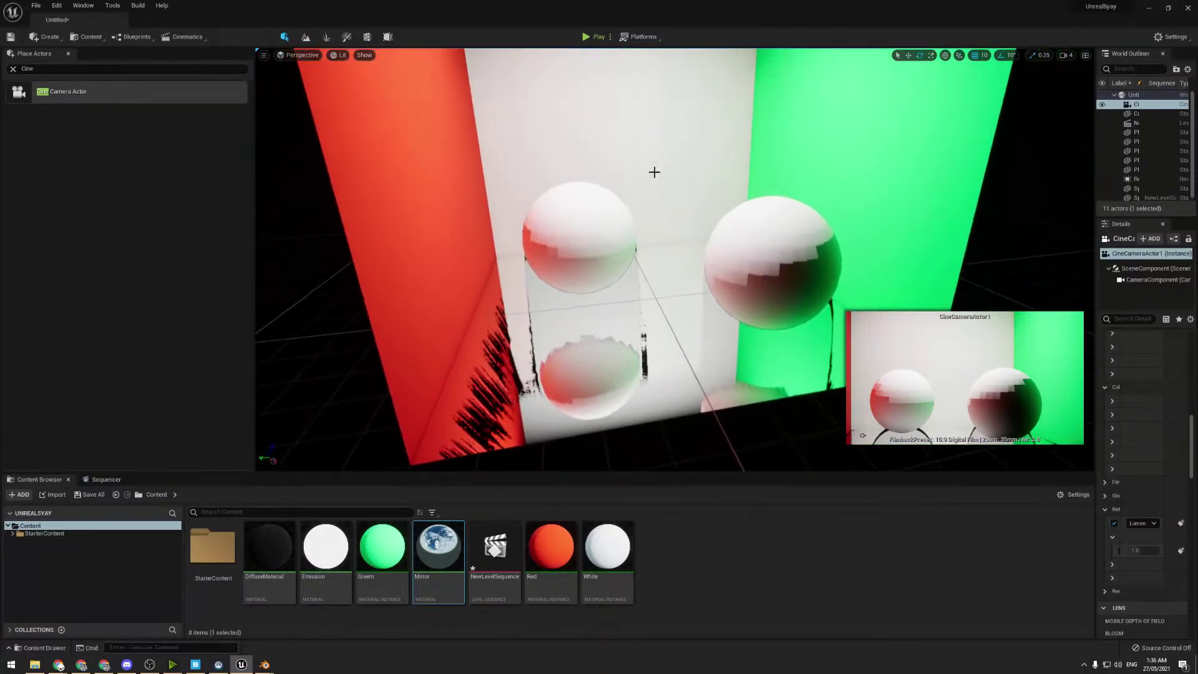
- Inspect the properties and floor reflection of the sphere beside the red wall, and reselect the cine camera
left_click(581, 237)
left_click_drag(1096, 292, 980, 301)
scroll(1037, 394, "up", 10)
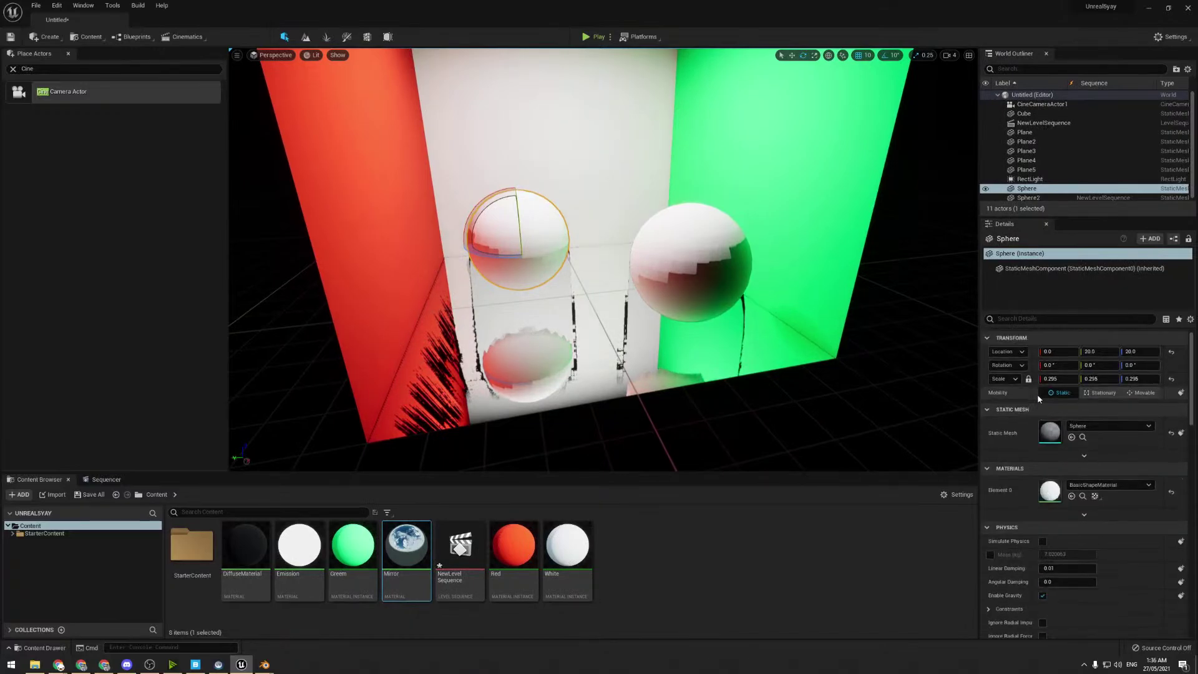
right_click_drag(830, 337, 818, 386)
key("w")
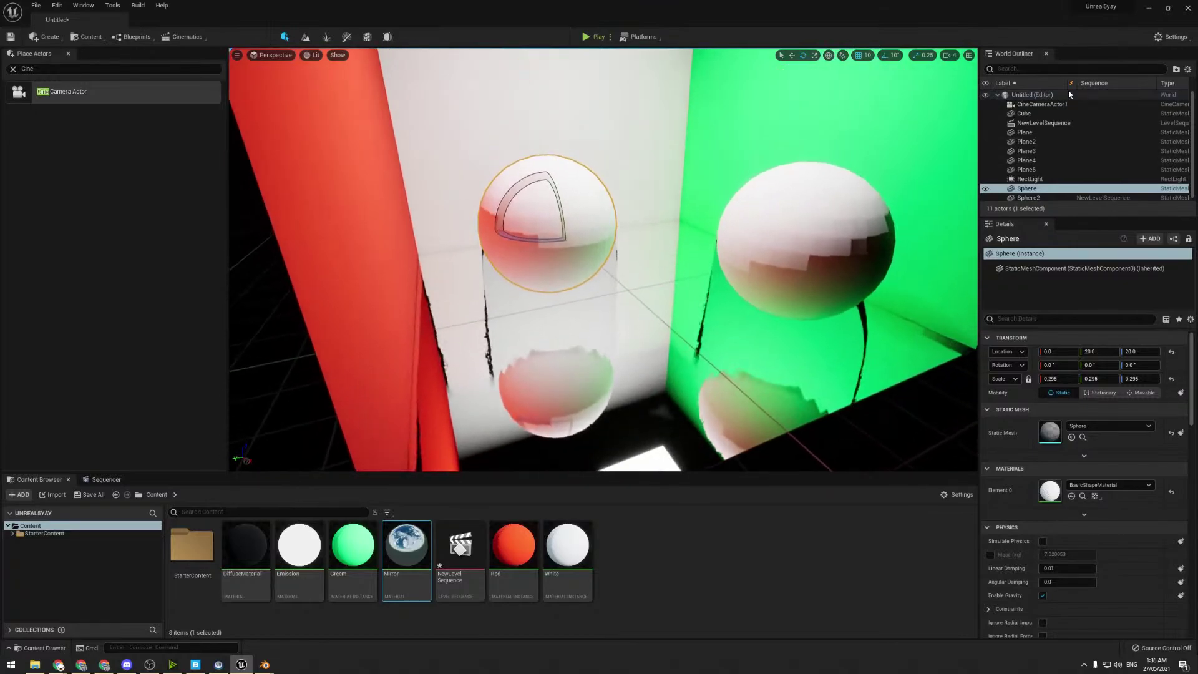
left_click(1054, 104)
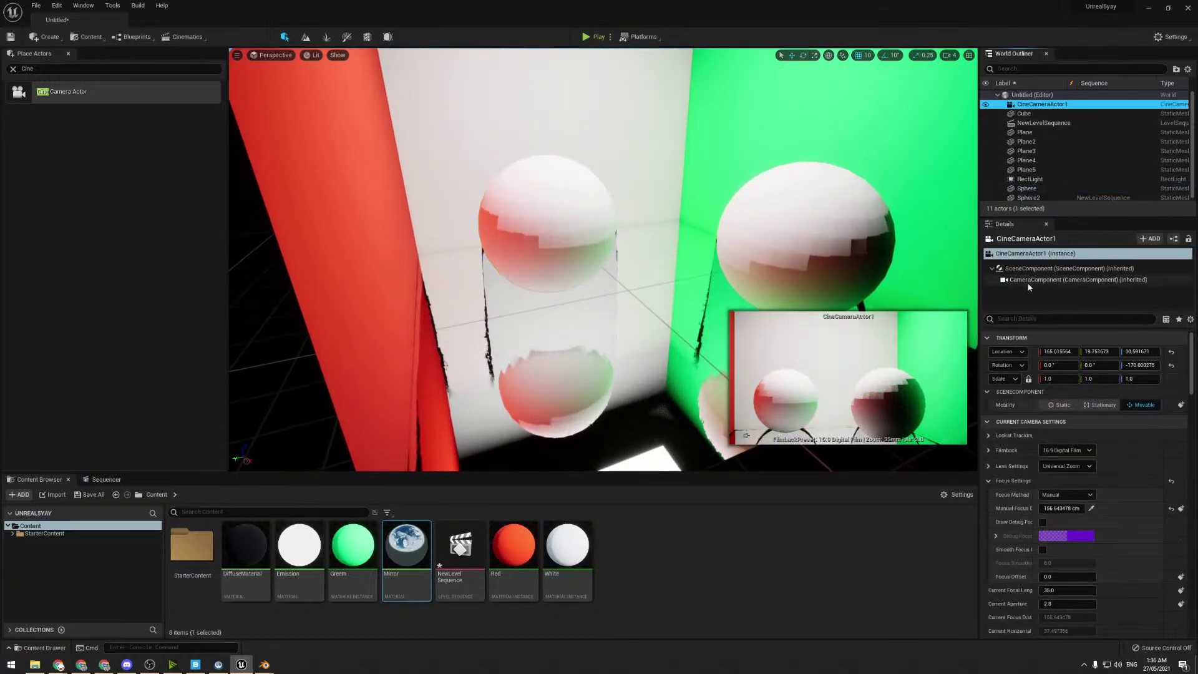
- Set the cine camera's reflection method to Screen Space and pilot the camera close to the spheres' floor reflections
right_click_drag(759, 329, 756, 350)
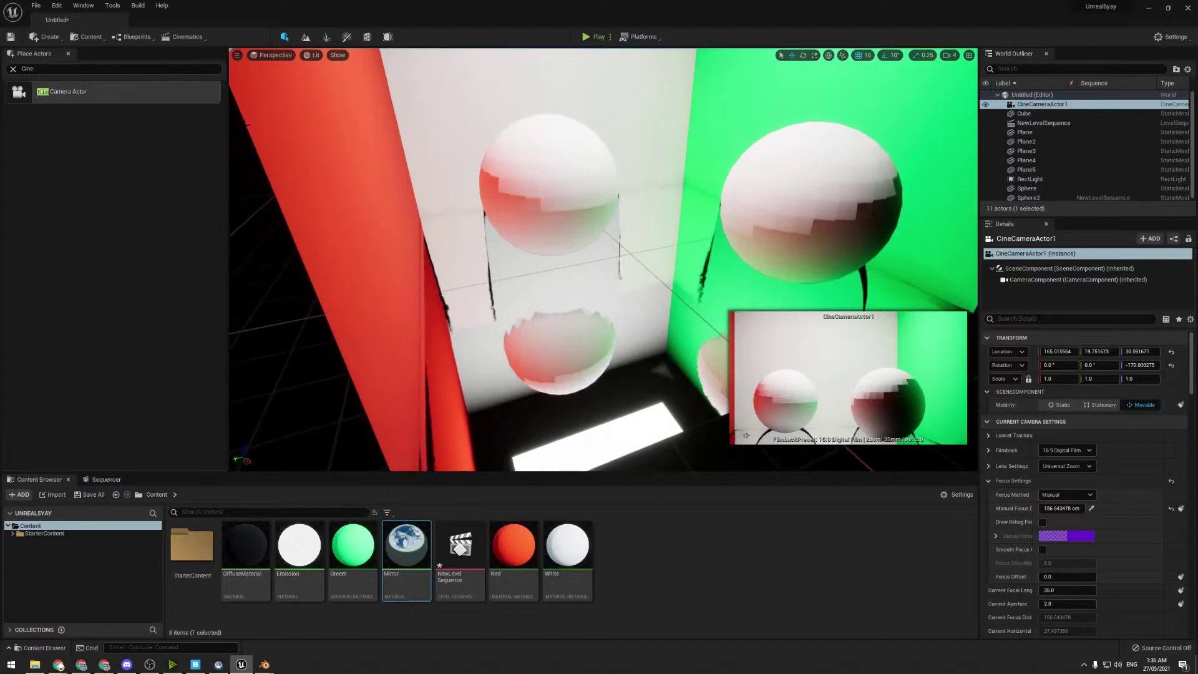
scroll(1068, 488, "down", 15)
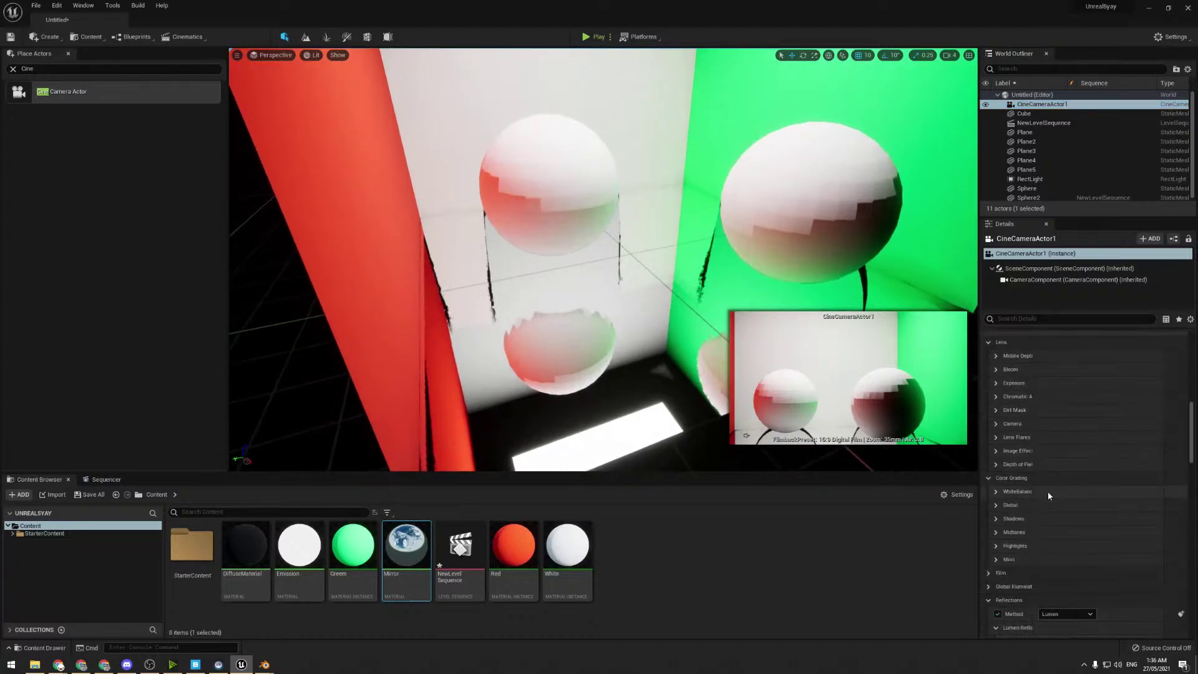
left_click(1049, 468)
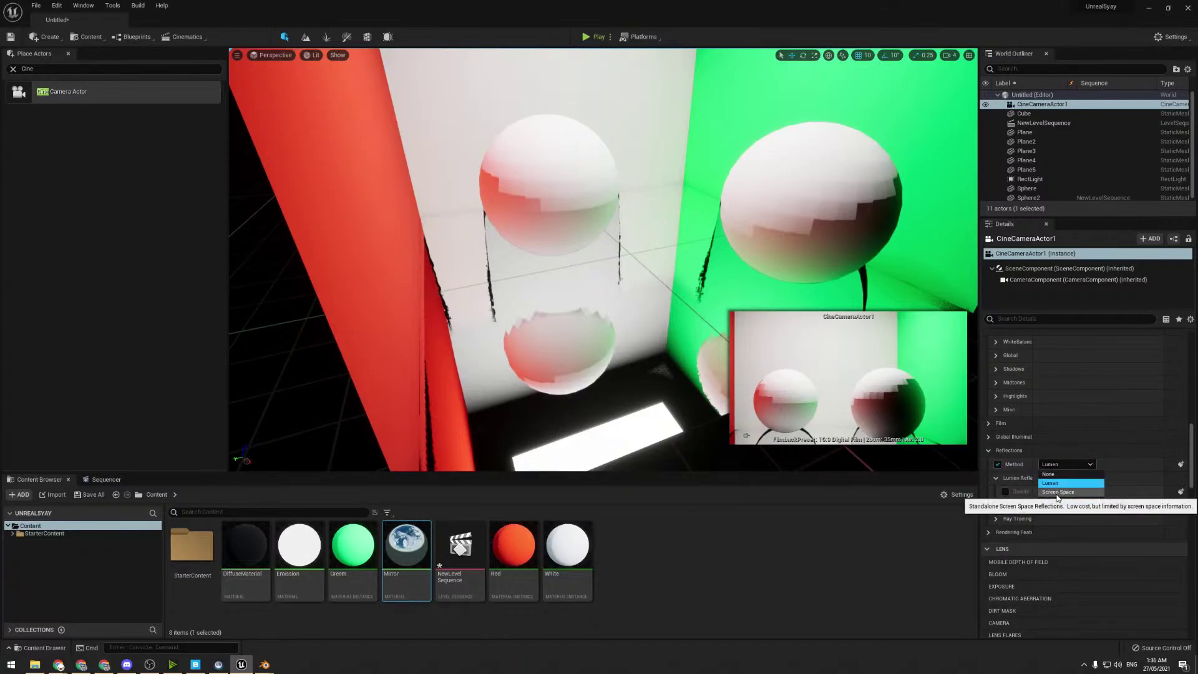
left_click(1056, 493)
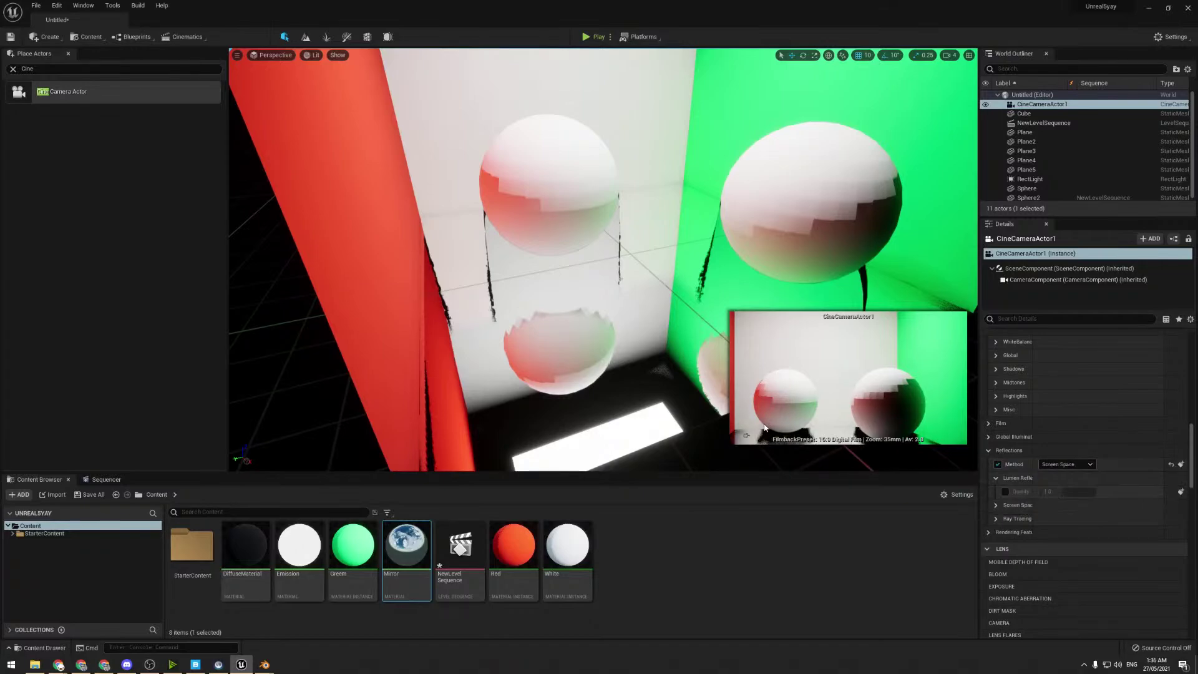
left_click(271, 55)
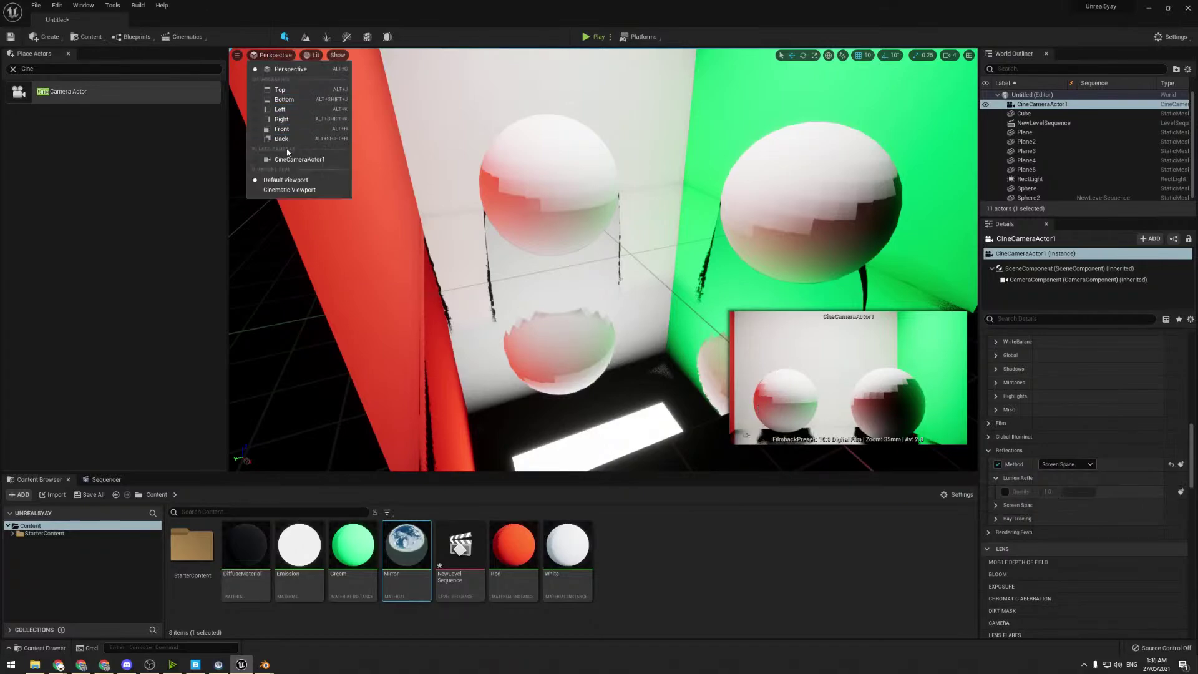
left_click(289, 159)
right_click_drag(639, 235, 624, 306)
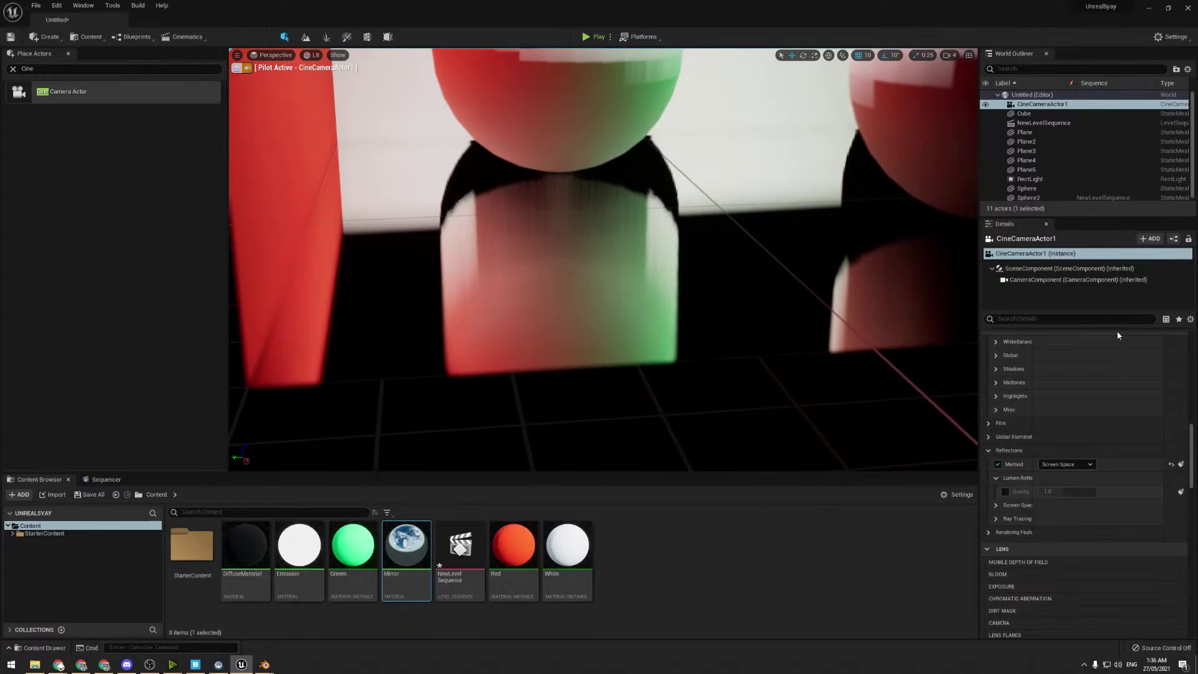
- Change the camera's reflection method to Lumen and override the Lumen reflection quality with 2
left_click(1062, 464)
left_click(1053, 483)
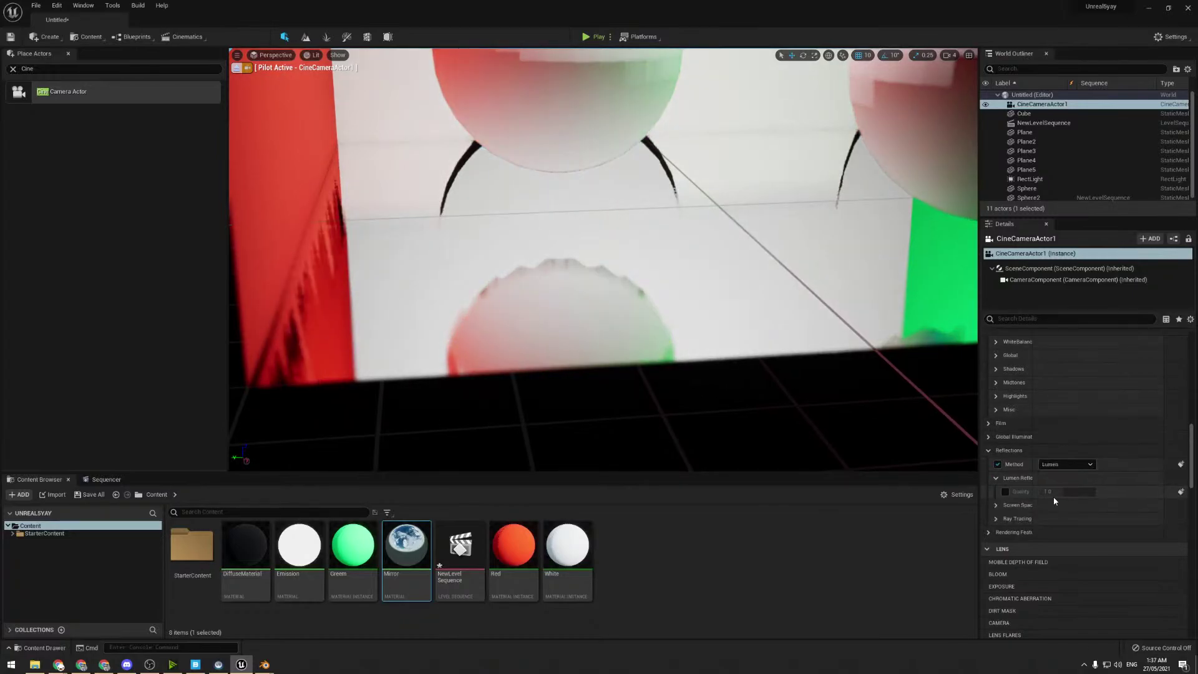
left_click(1005, 492)
left_click_drag(1054, 492, 1095, 492)
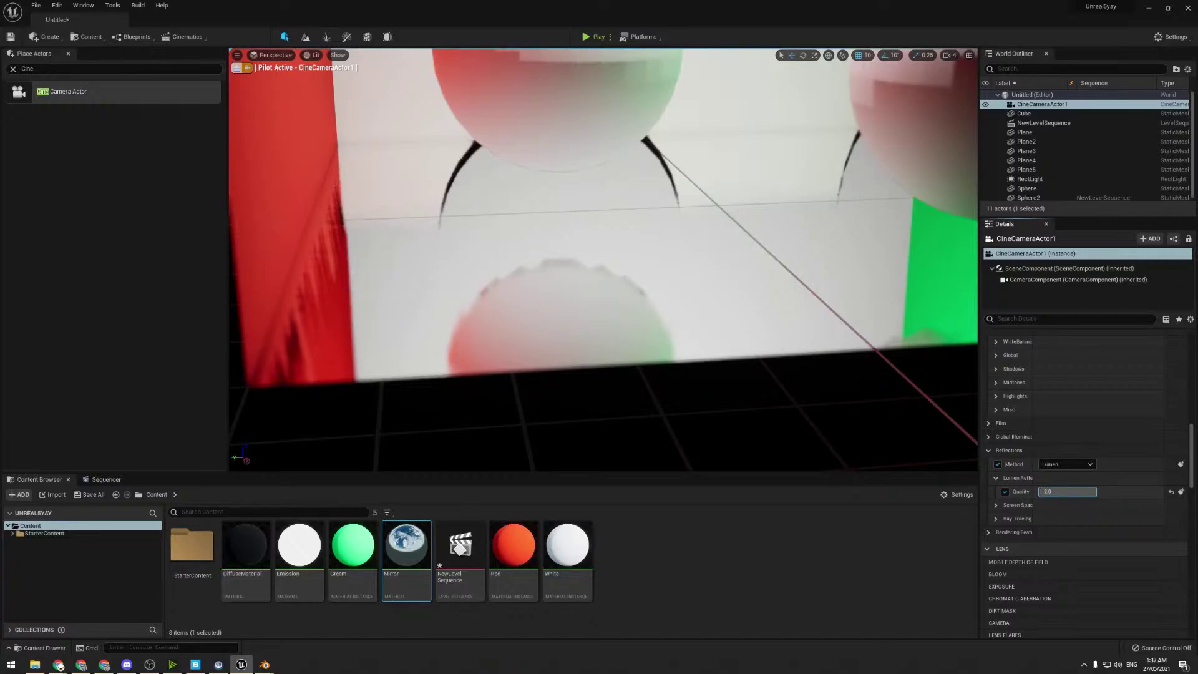
right_click_drag(623, 249, 624, 209)
left_click_drag(1070, 492, 1016, 493)
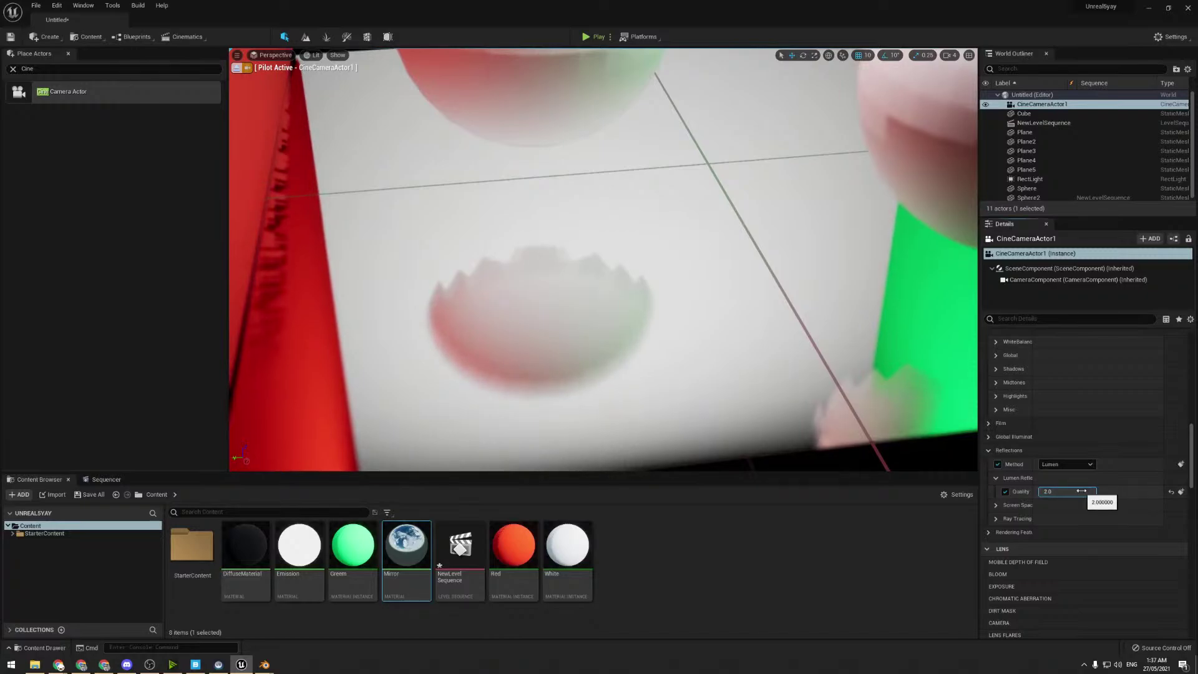
- Set the camera's reflection method to Screen Space, trying a screen space reflection quality of 100 before disabling that override
left_click(997, 505)
left_click(1065, 465)
left_click(1054, 485)
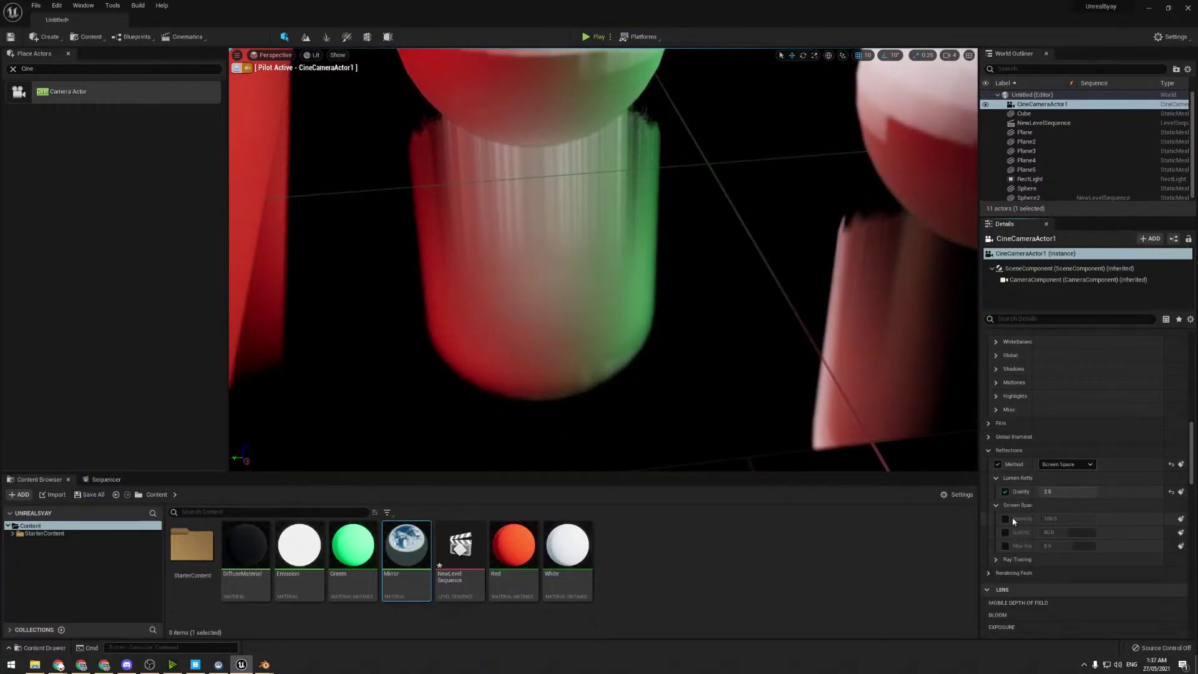
left_click(1005, 532)
left_click_drag(1054, 532, 1098, 532)
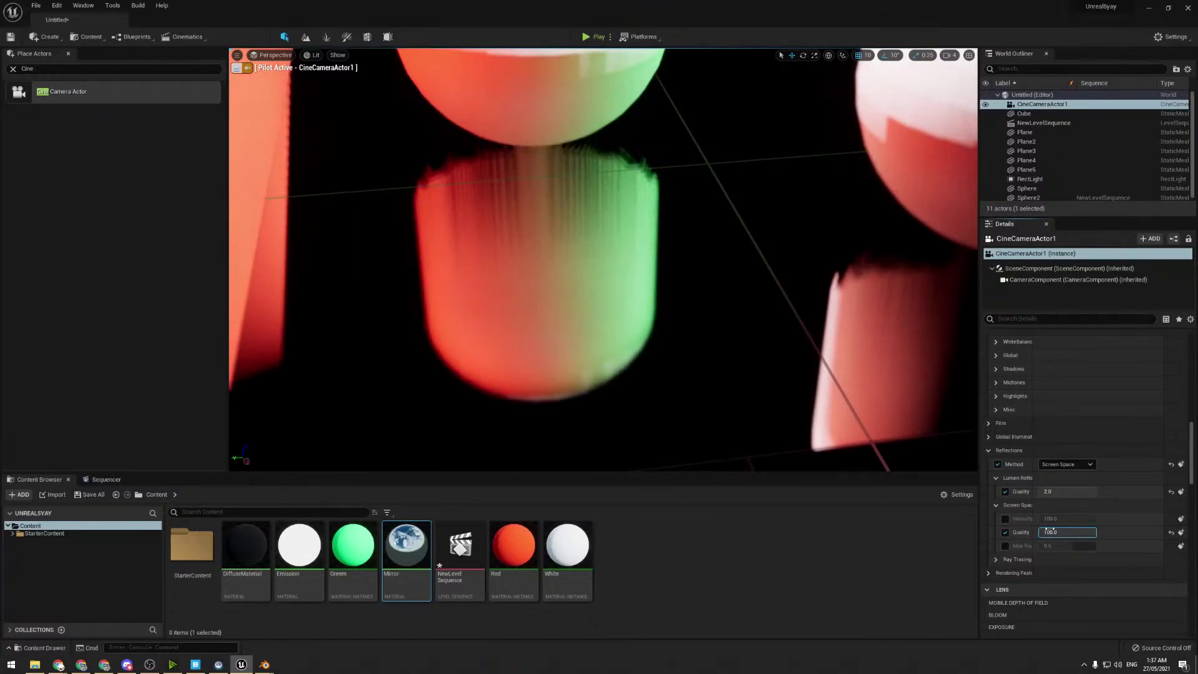
left_click(1004, 534)
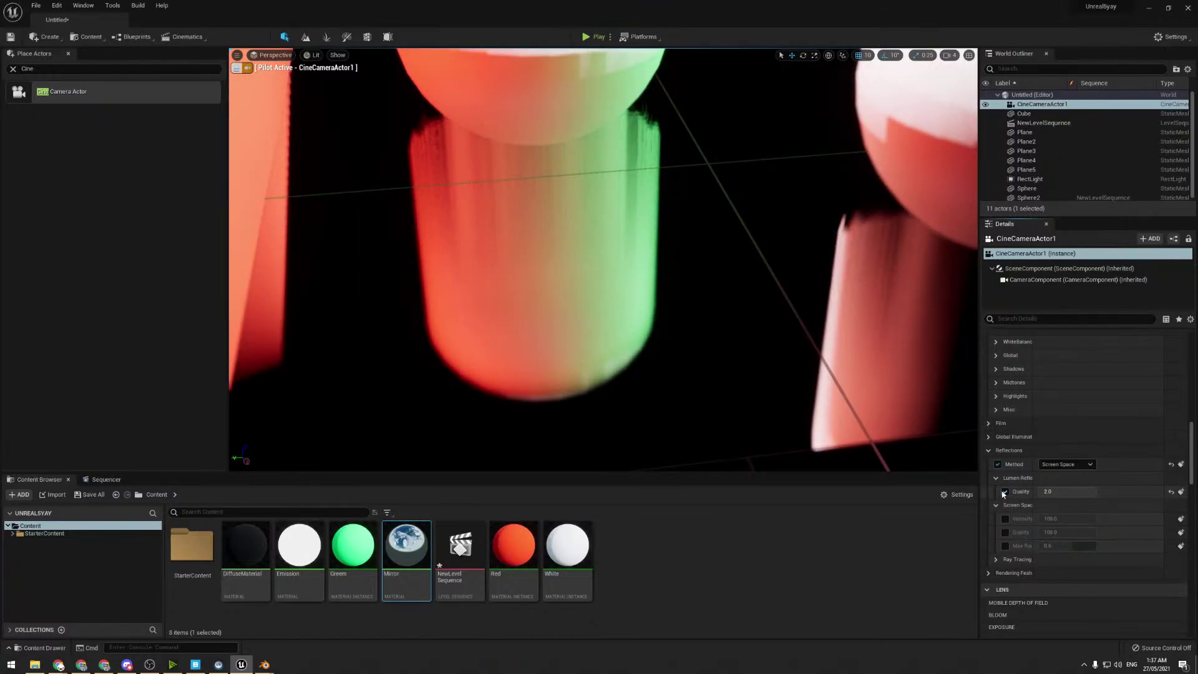
- Examine the camera's rendering feature settings, including Ray Tracing Translucency, PathTracing and Misc
left_click(995, 478)
left_click(995, 491)
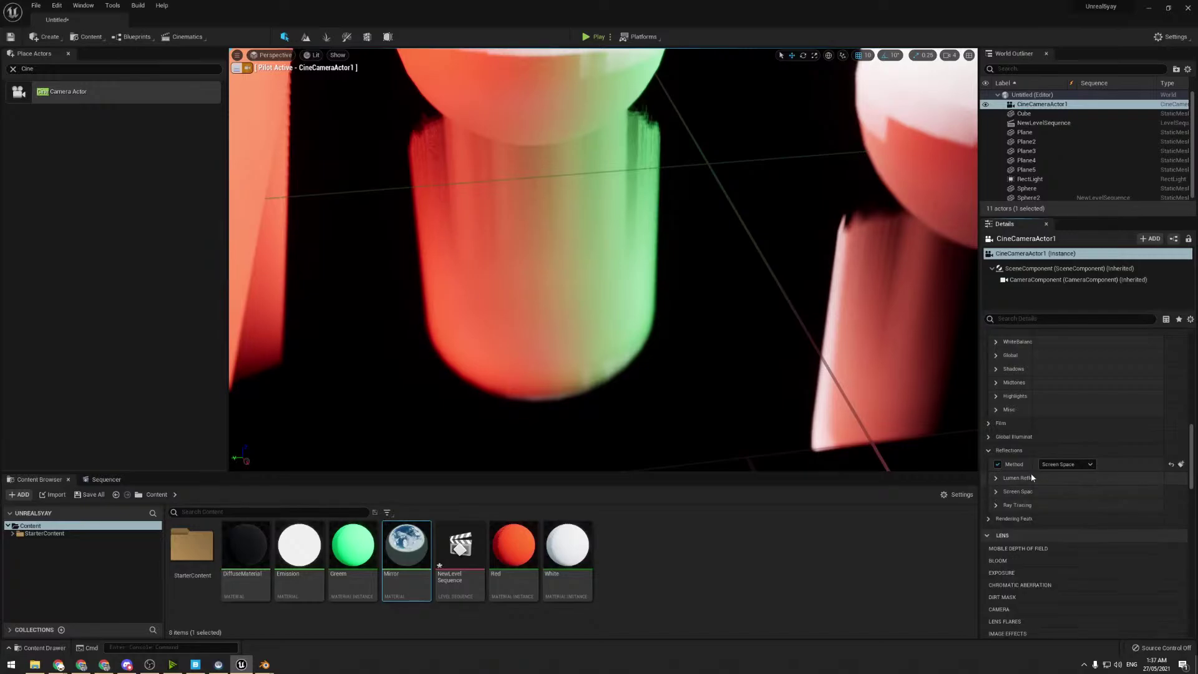
left_click(988, 519)
scroll(1001, 503, "down", 3)
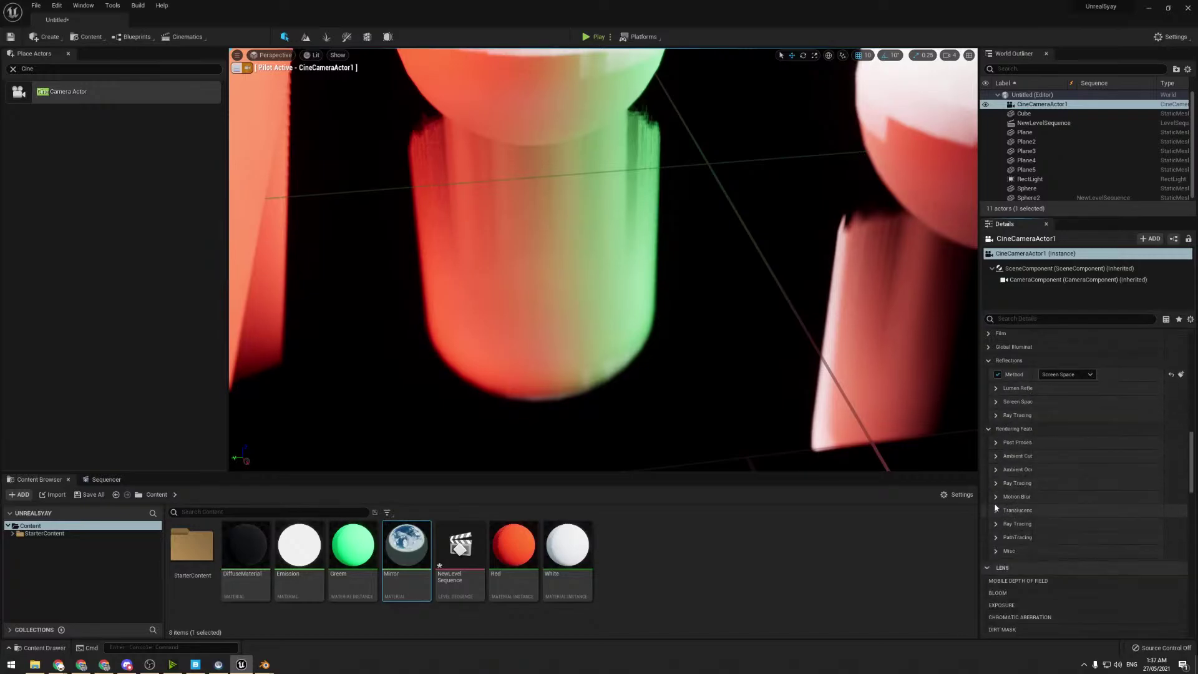
left_click_drag(1033, 428, 1088, 426)
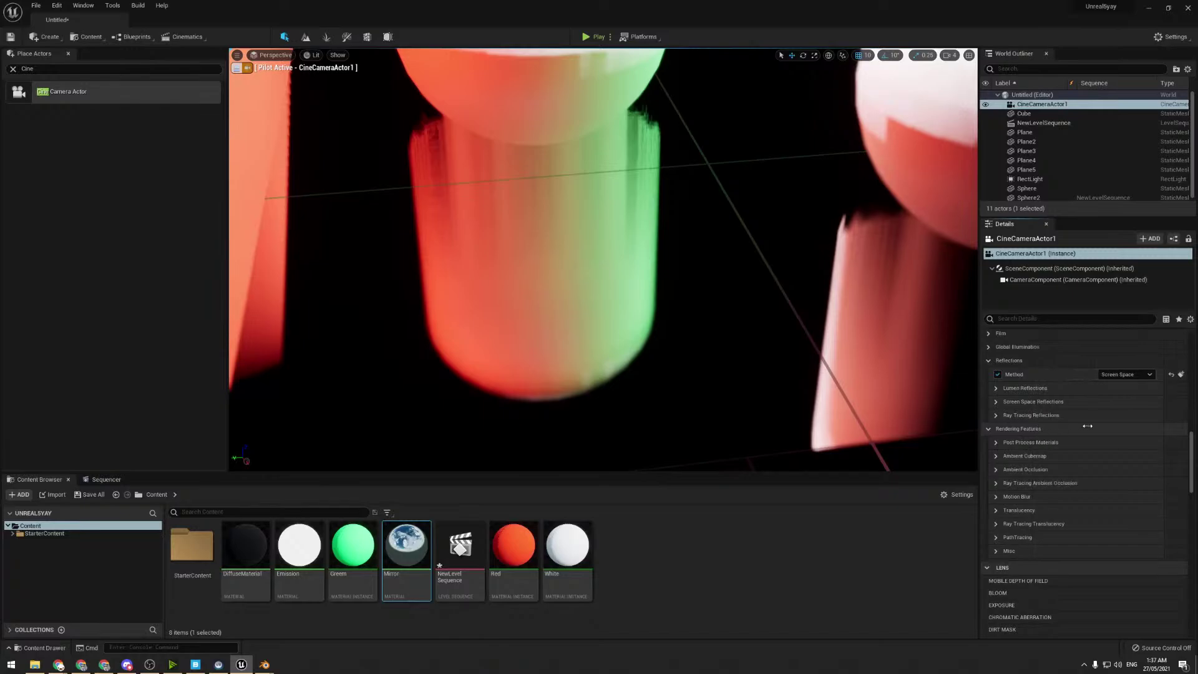
left_click(995, 524)
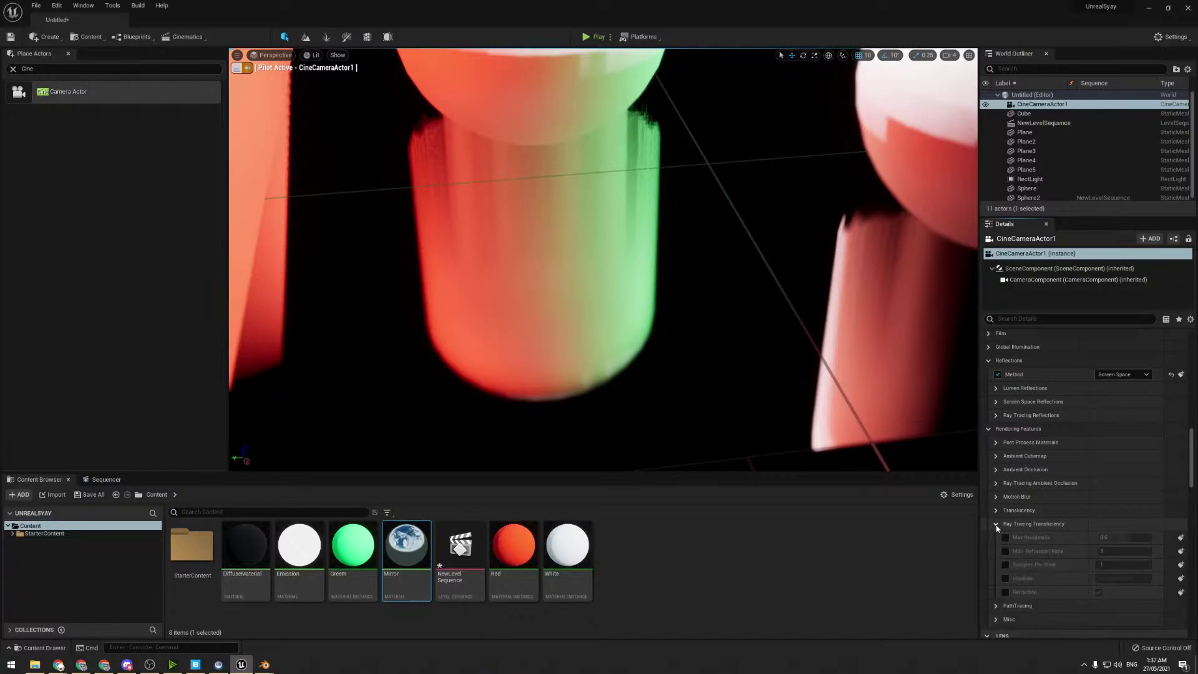
left_click(996, 524)
left_click(996, 538)
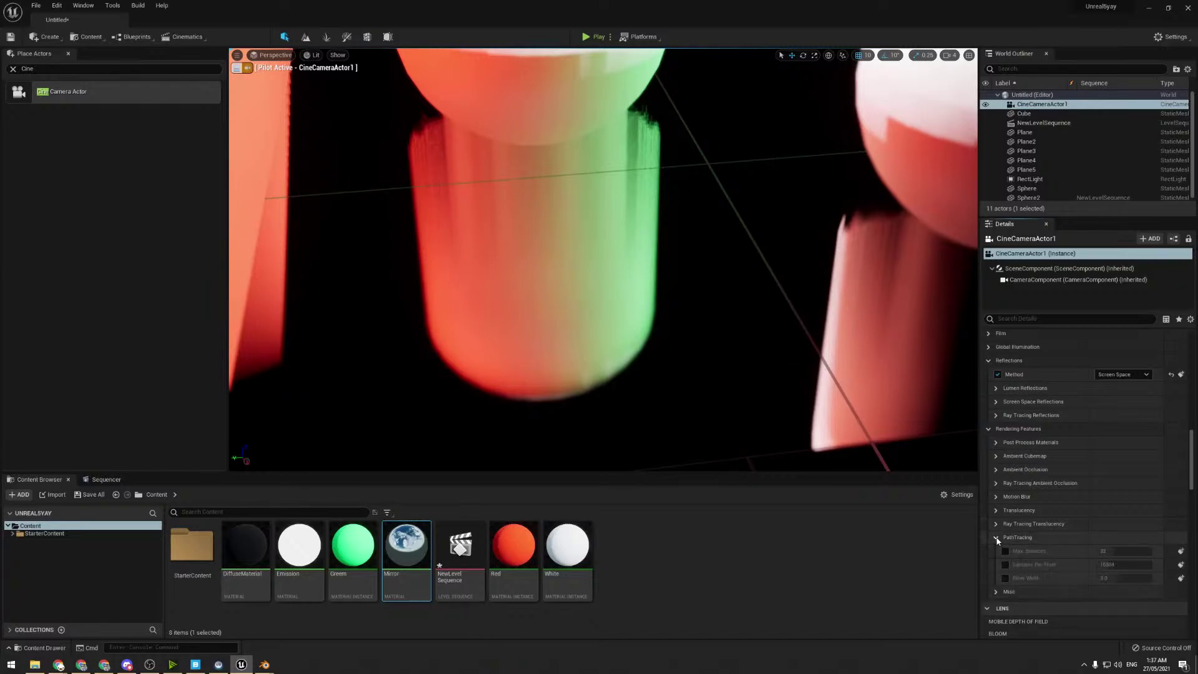
left_click(997, 538)
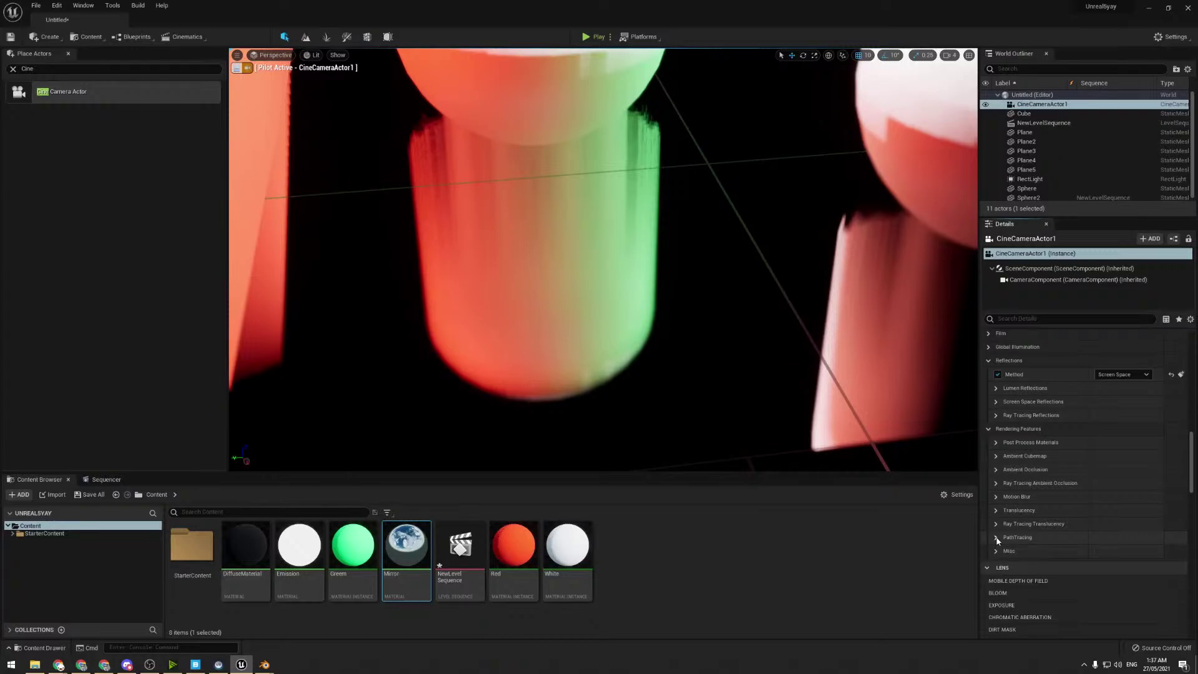
left_click(996, 552)
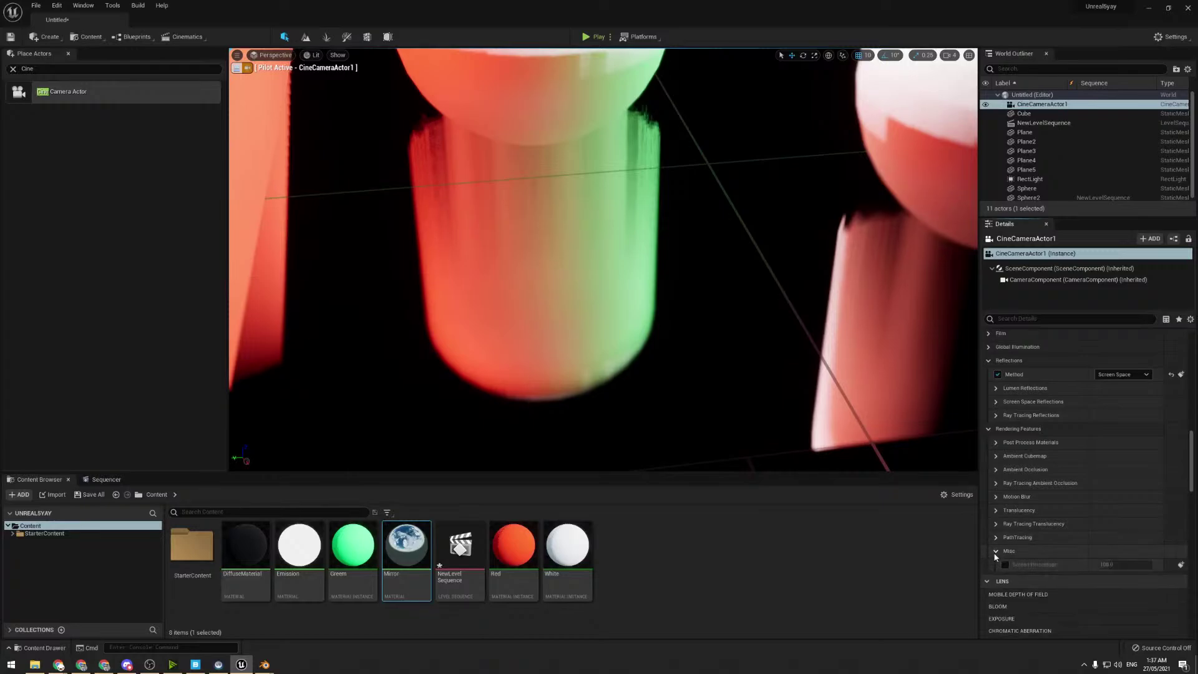
left_click(995, 552)
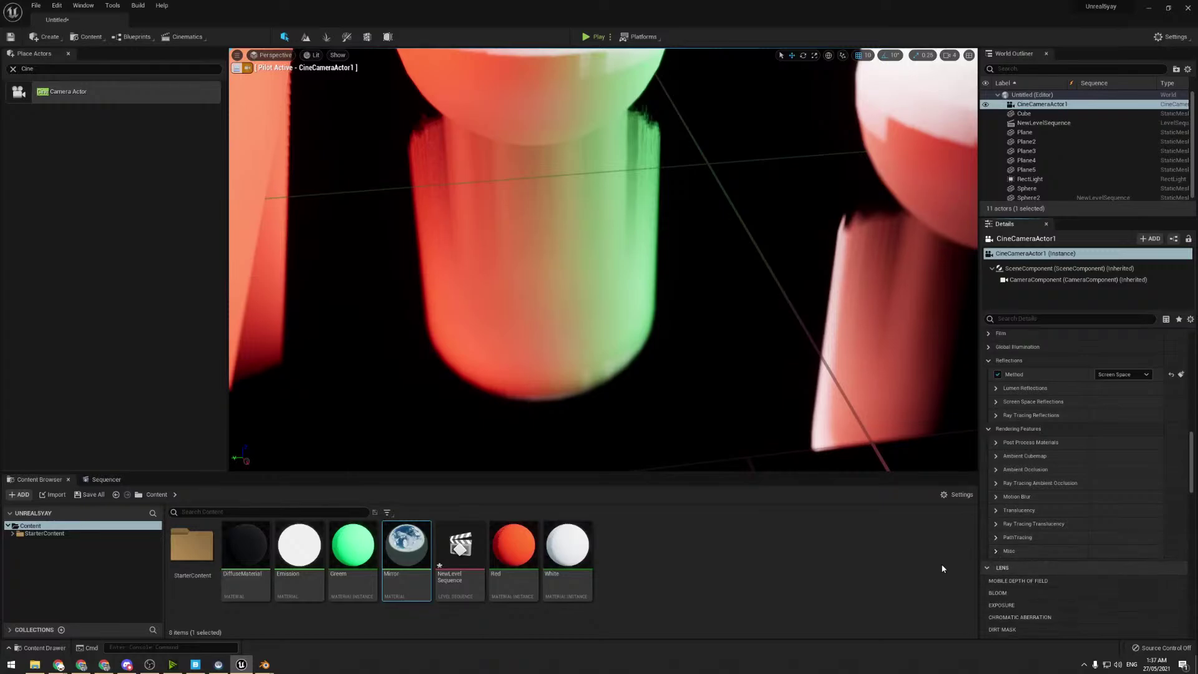
- Pull the piloted cine camera back to frame both spheres, release it from piloting, and add it to the level sequence
right_click_drag(647, 294, 647, 295)
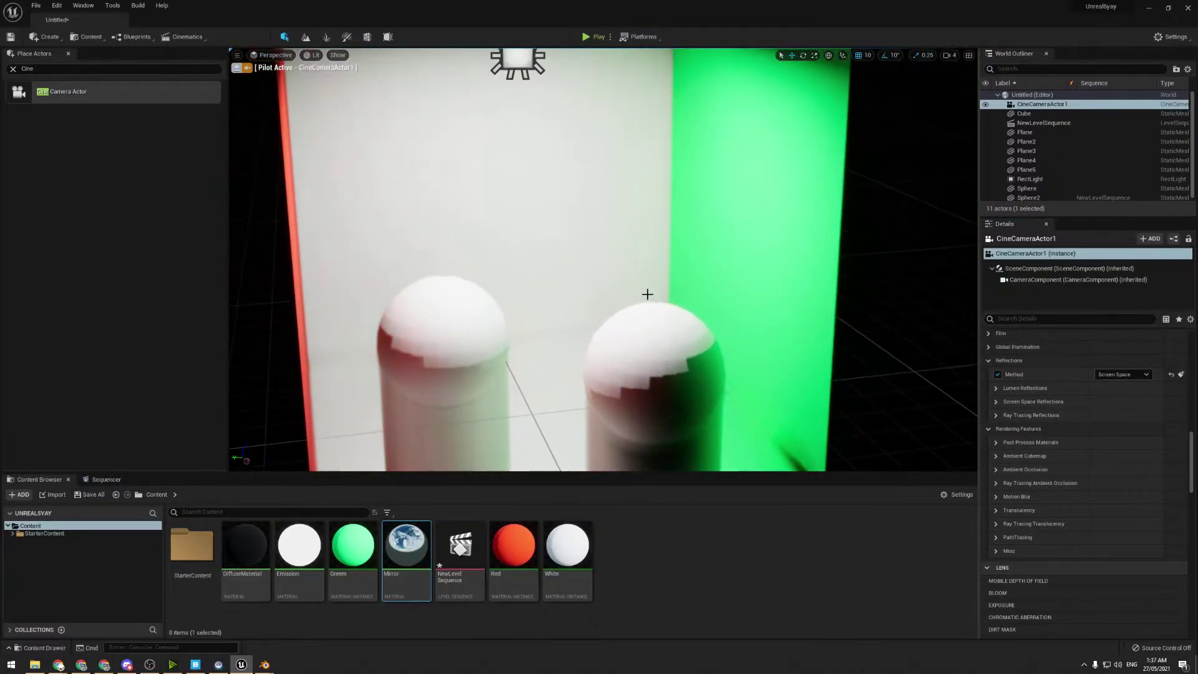
left_click(237, 68)
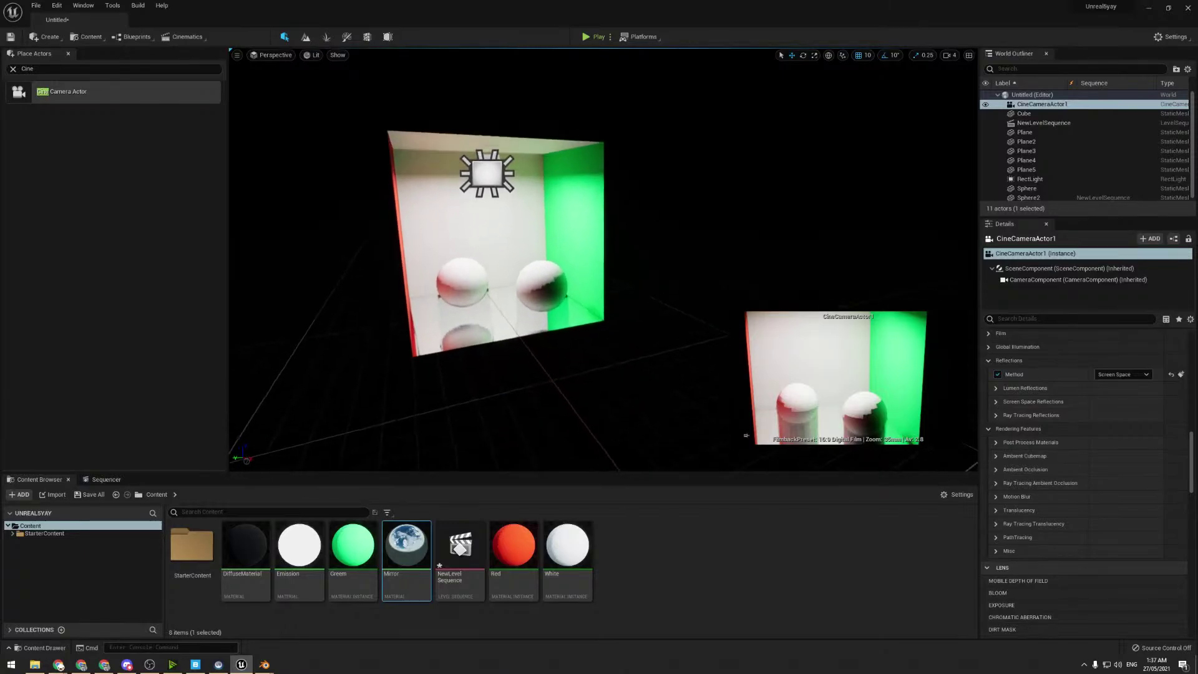
left_click(103, 479)
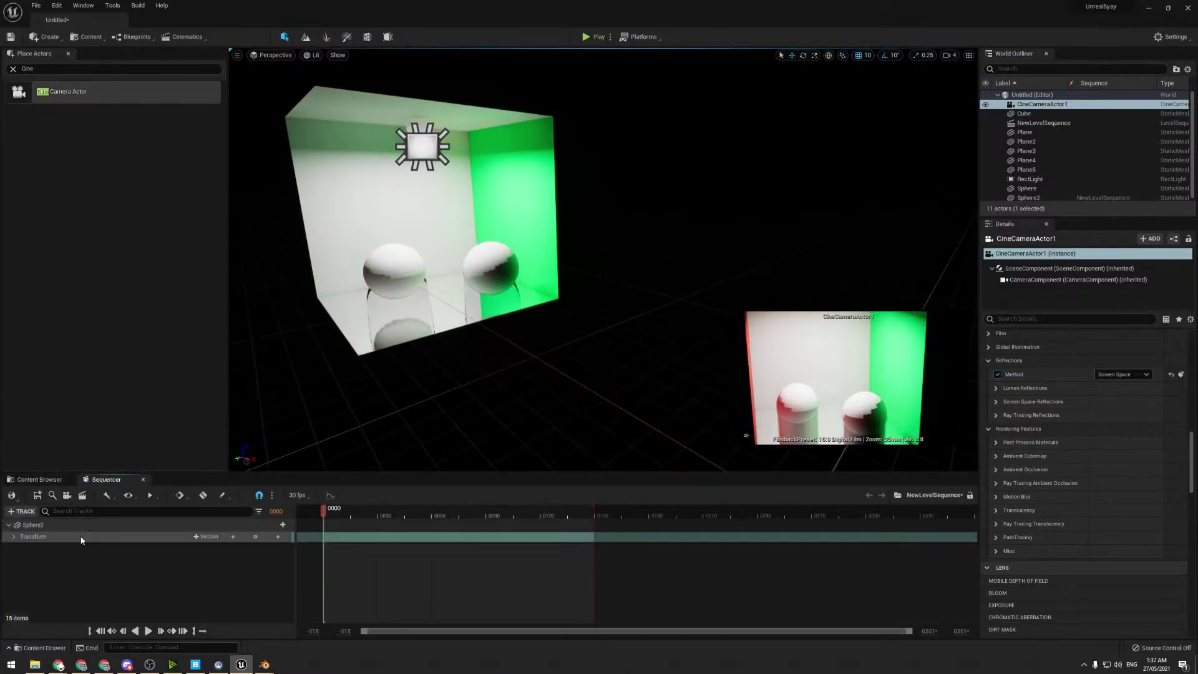
left_click(21, 512)
mouse_move(75, 525)
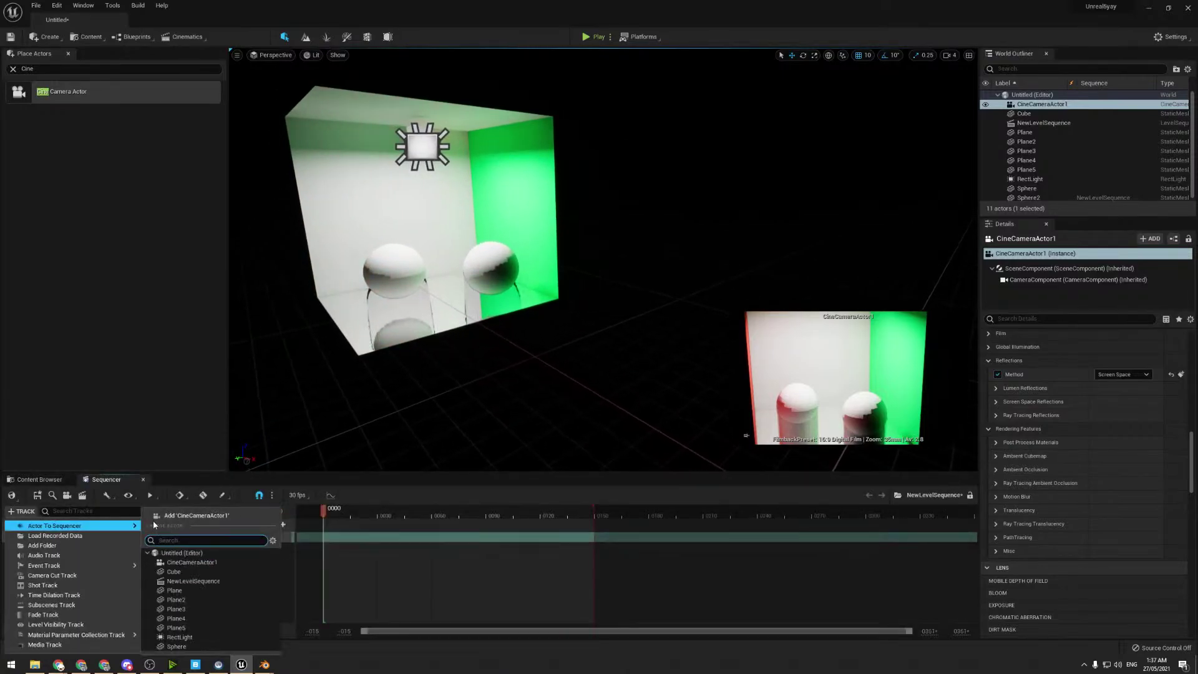
left_click(157, 516)
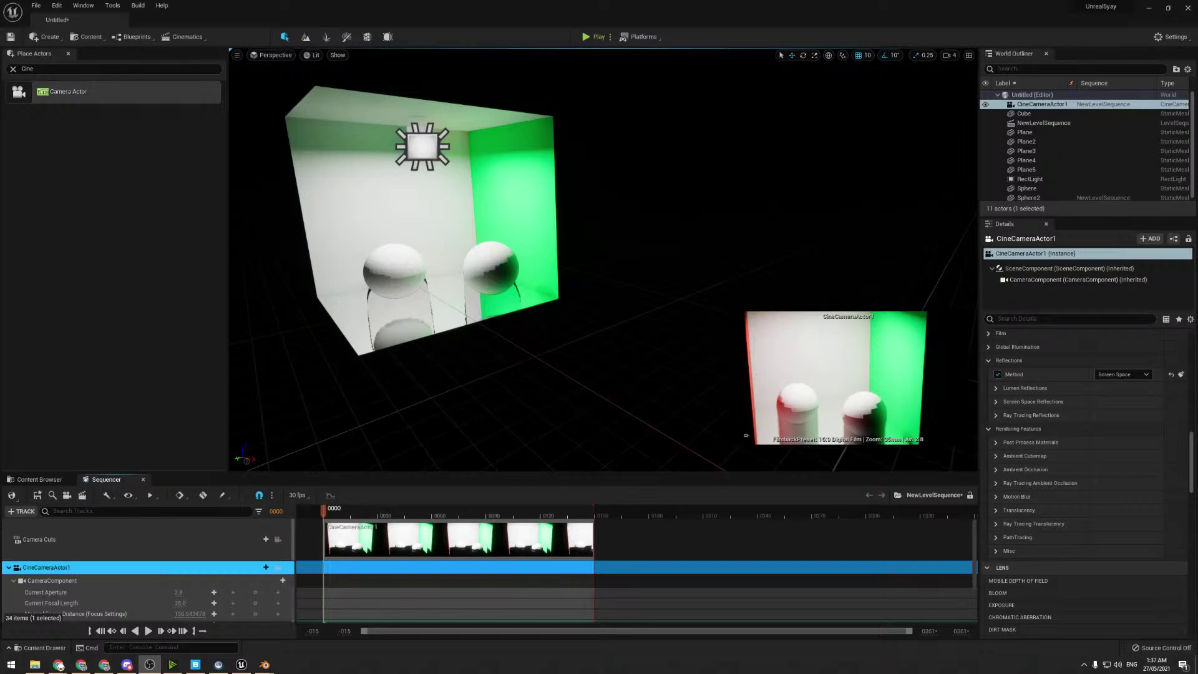
- Open the Movie Render Queue and add NewLevelSequence as a render job
left_click(177, 38)
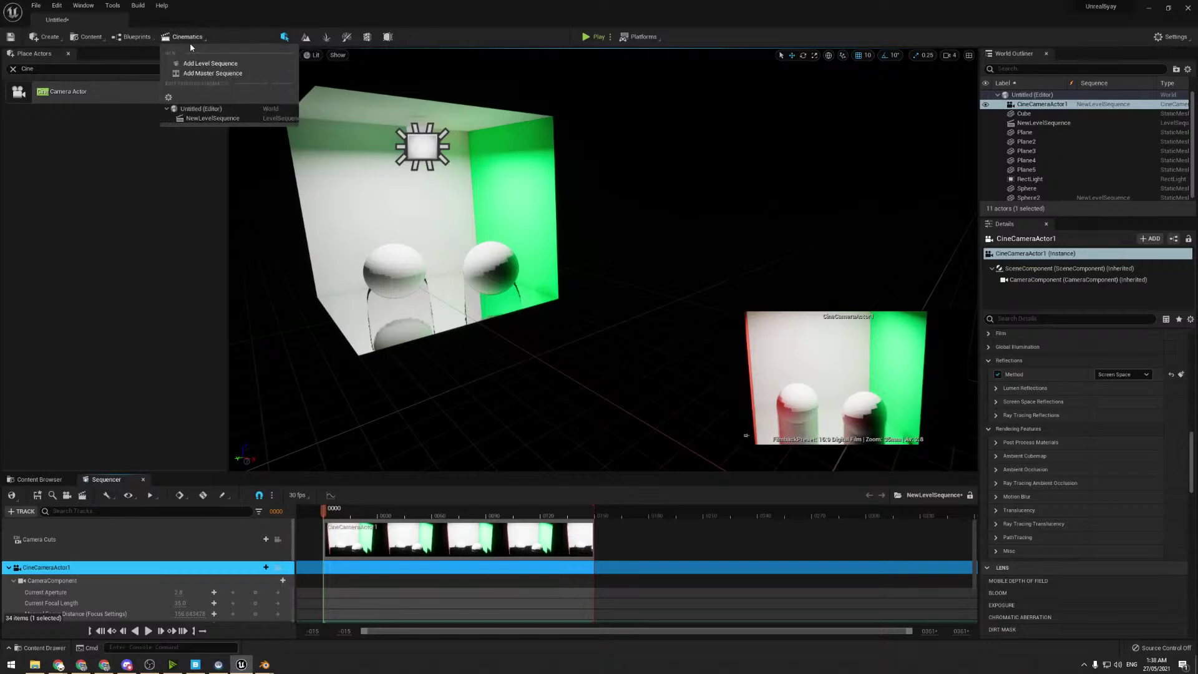
left_click(143, 336)
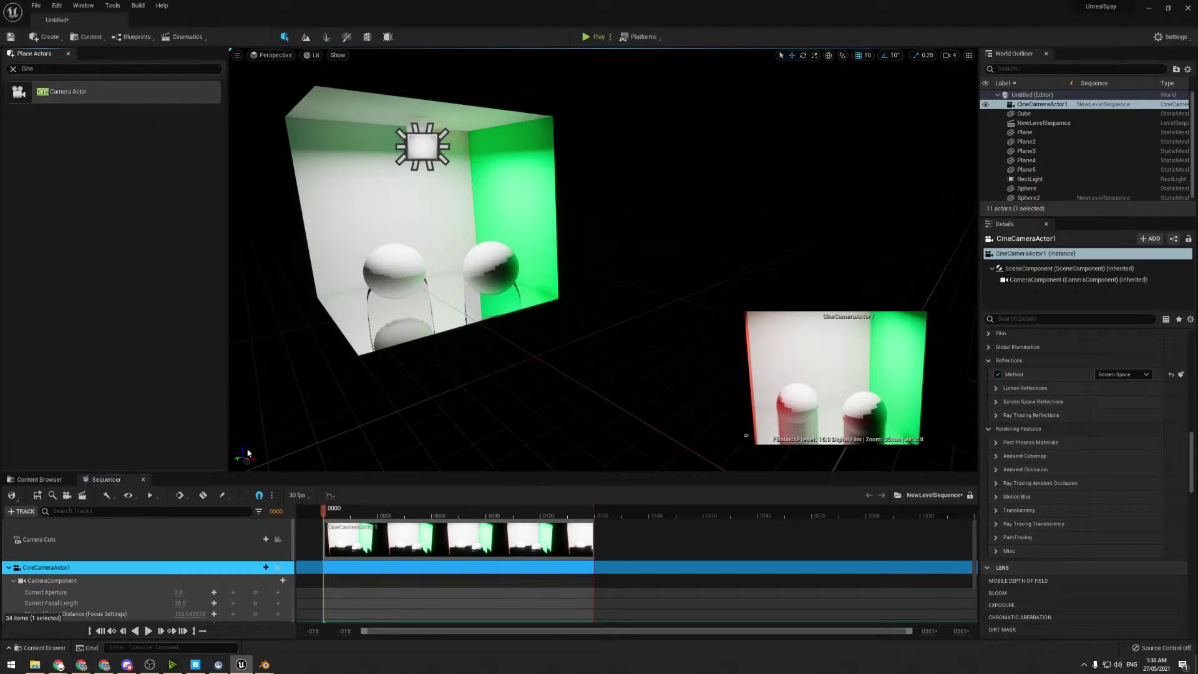
left_click(83, 5)
mouse_move(92, 31)
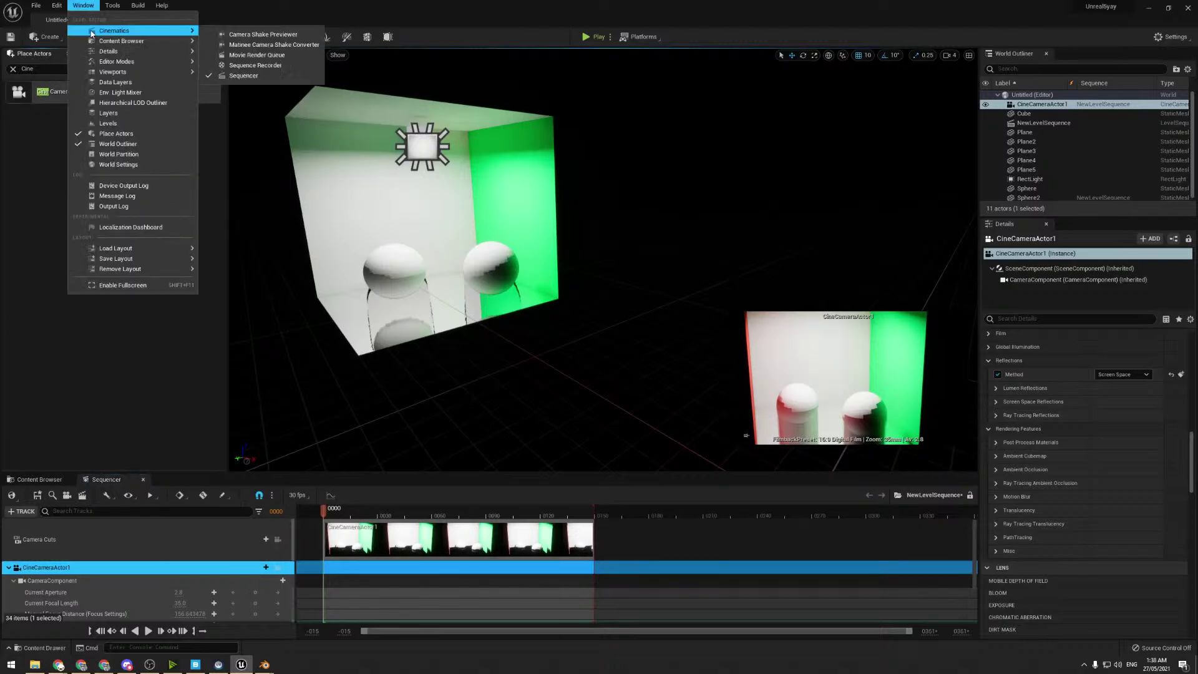
left_click(252, 56)
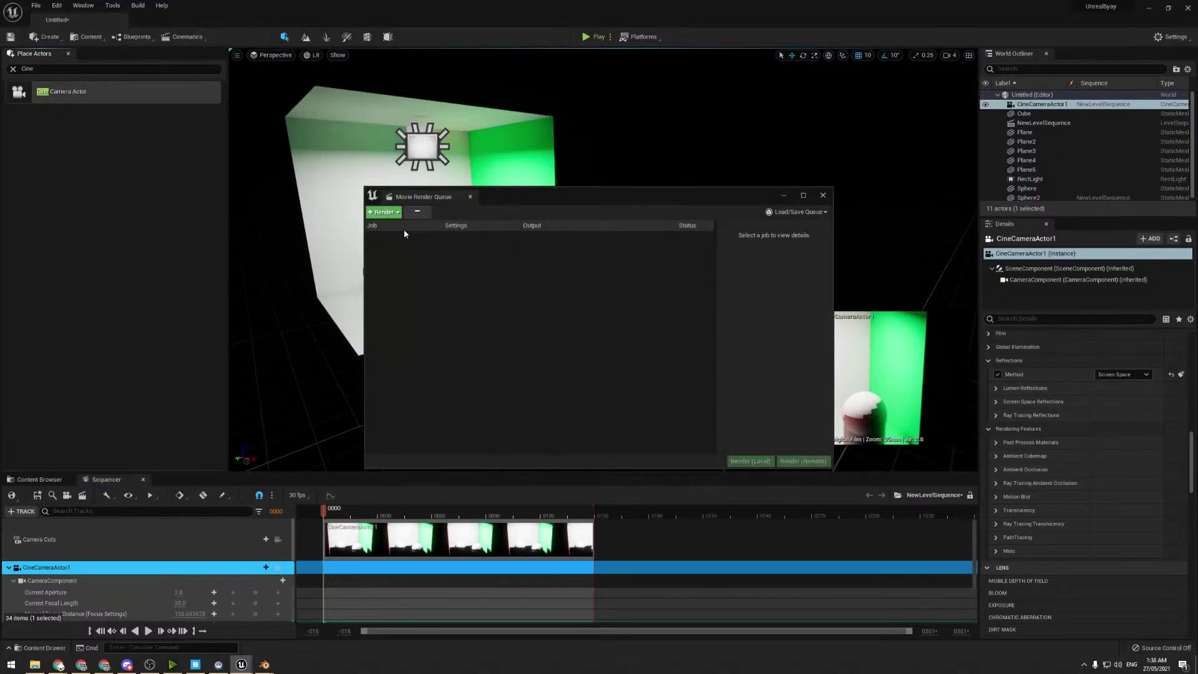
left_click(40, 479)
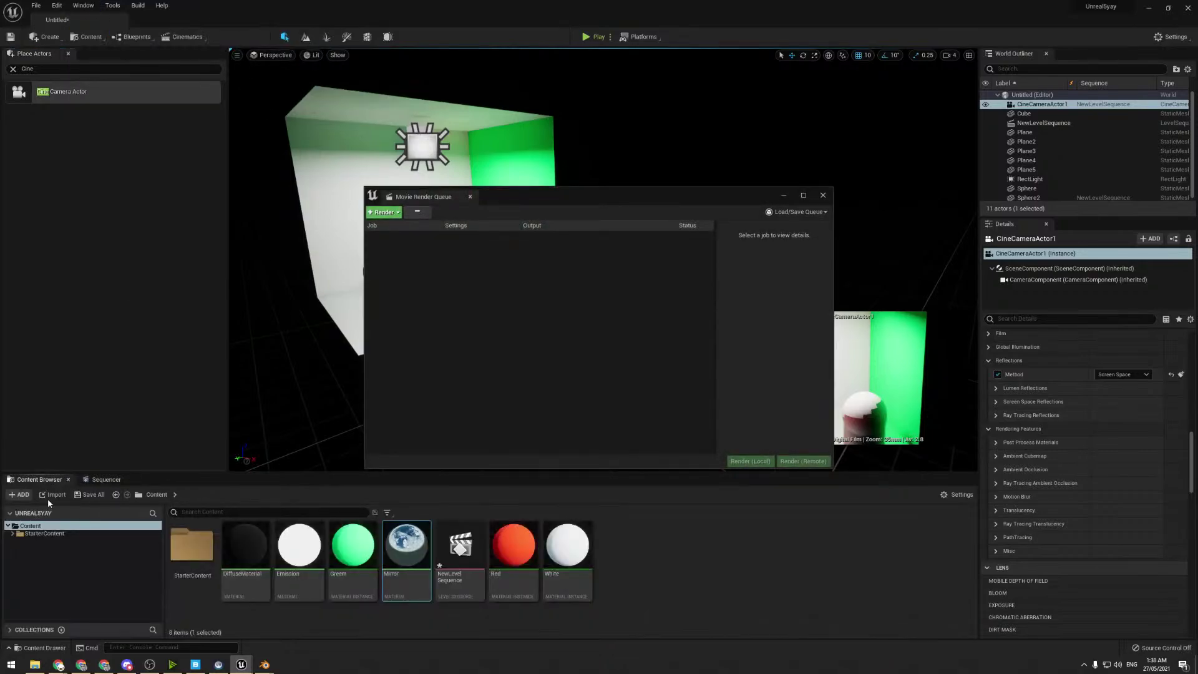
left_click(109, 479)
left_click(40, 479)
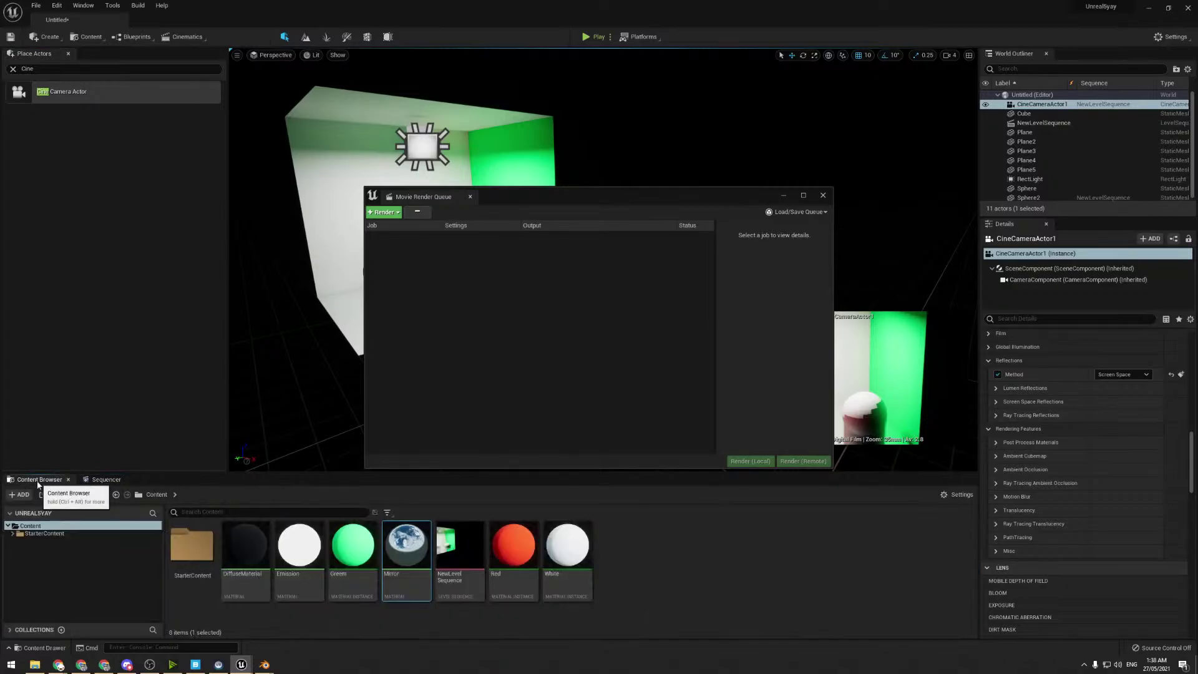
left_click_drag(453, 587, 445, 288)
- Review the setting types available for the NewLevelSequence render job, cancel the configuration, and close the render queue
left_click(464, 237)
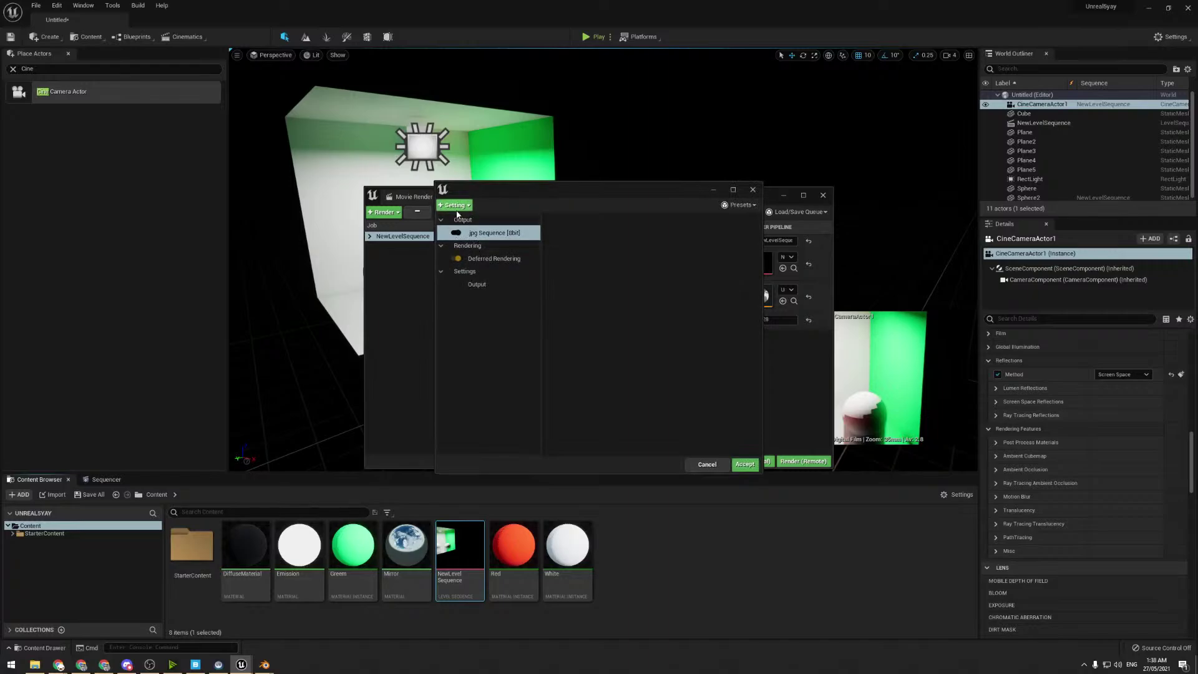
left_click(454, 206)
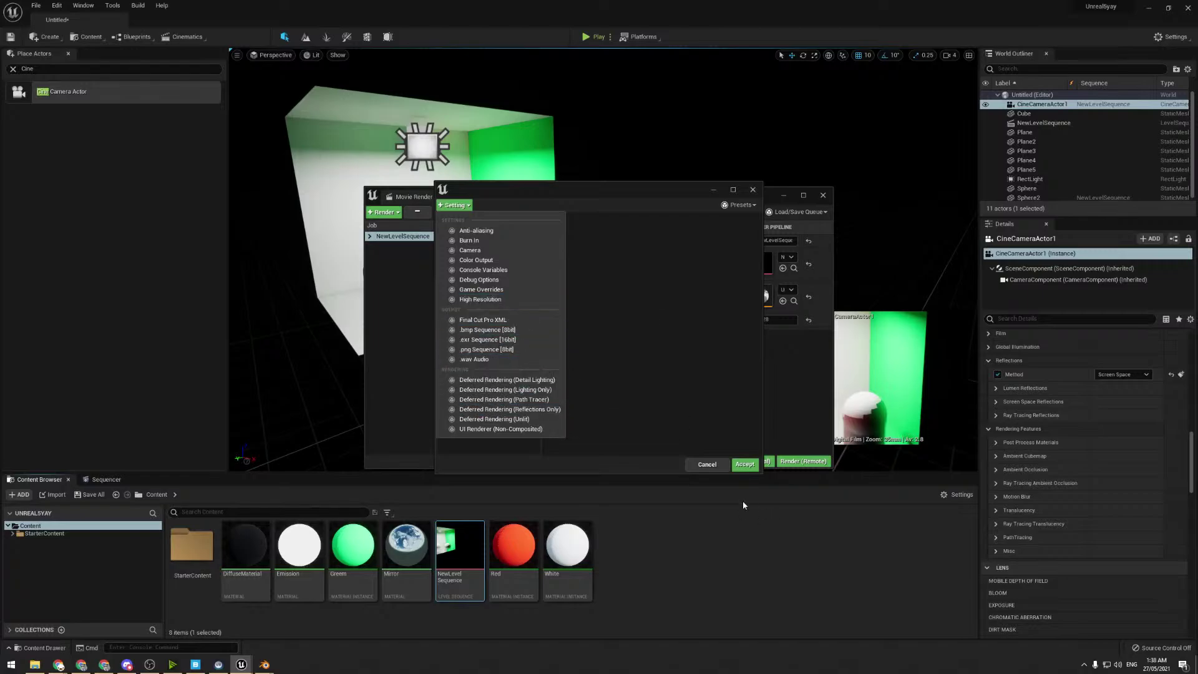
left_click(715, 464)
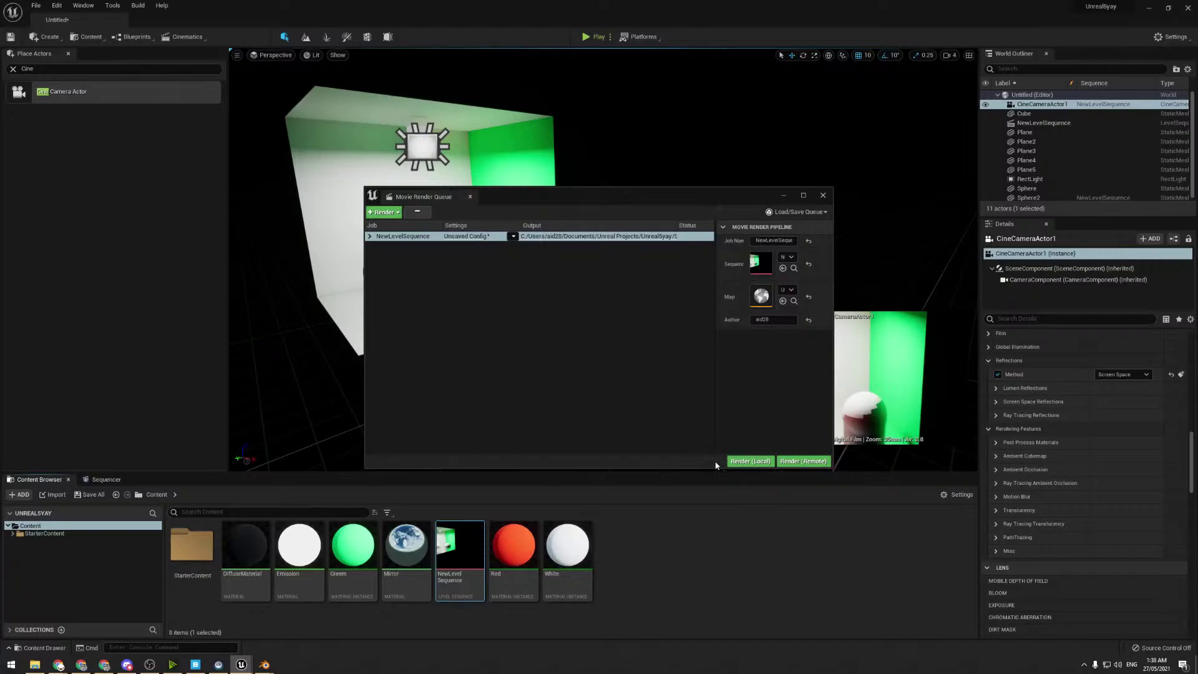
left_click(822, 197)
key("f")
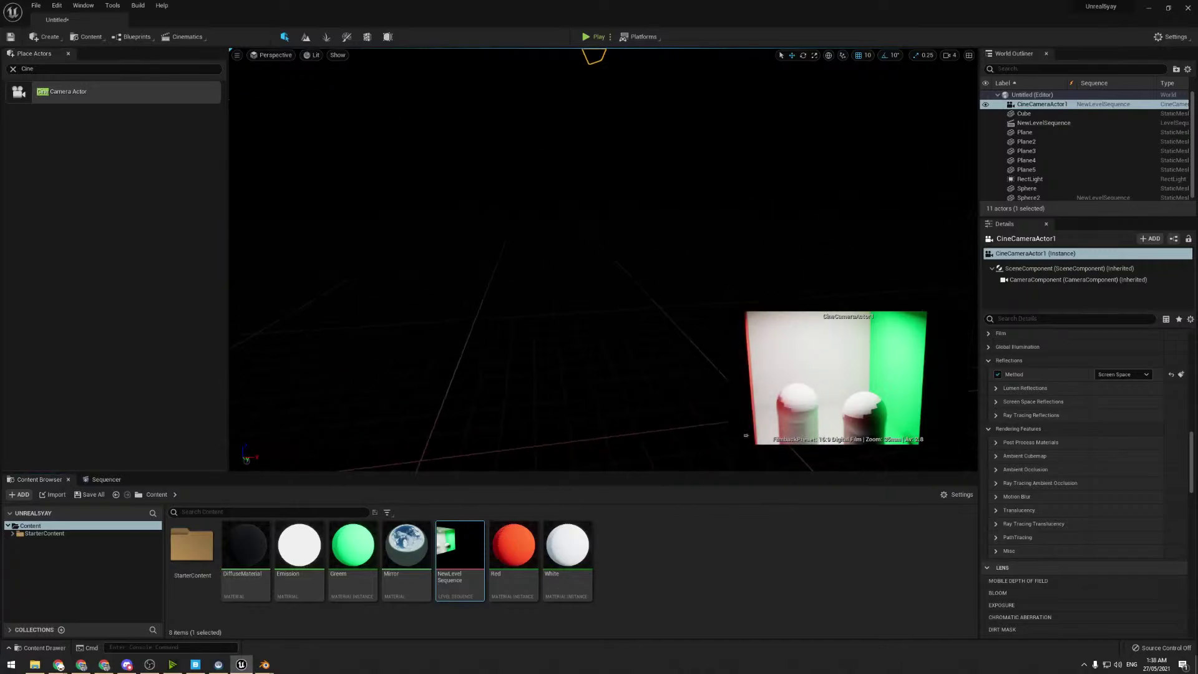
right_click_drag(603, 260, 525, 255)
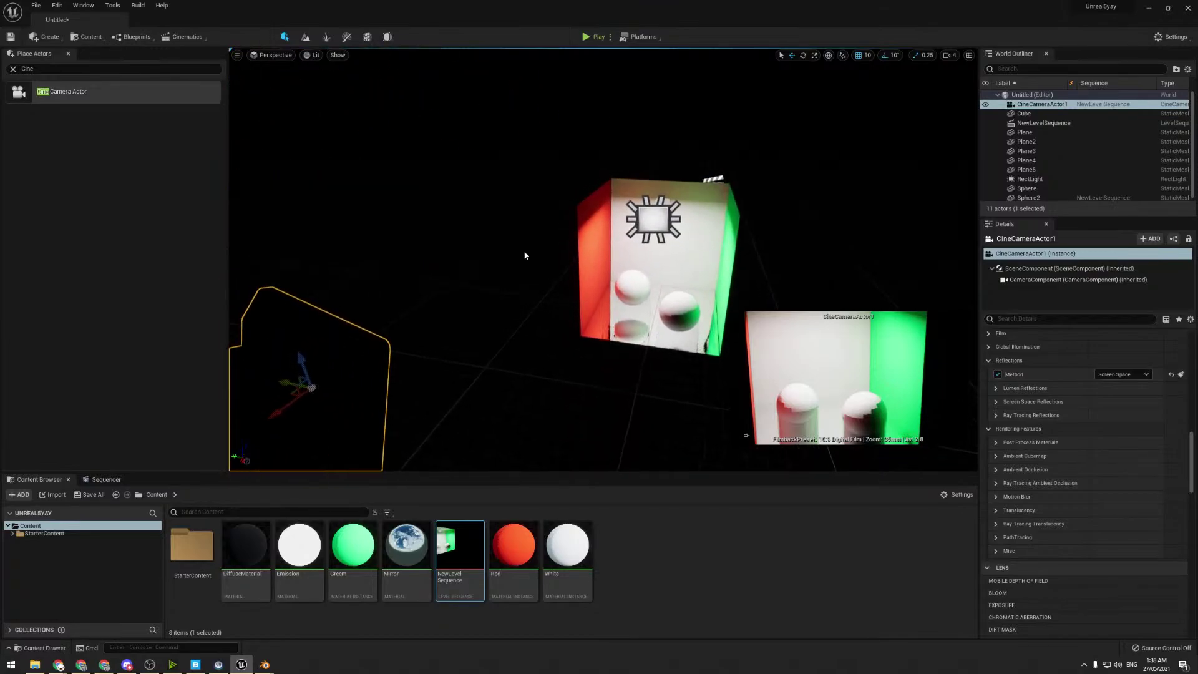
right_click_drag(504, 182, 510, 172)
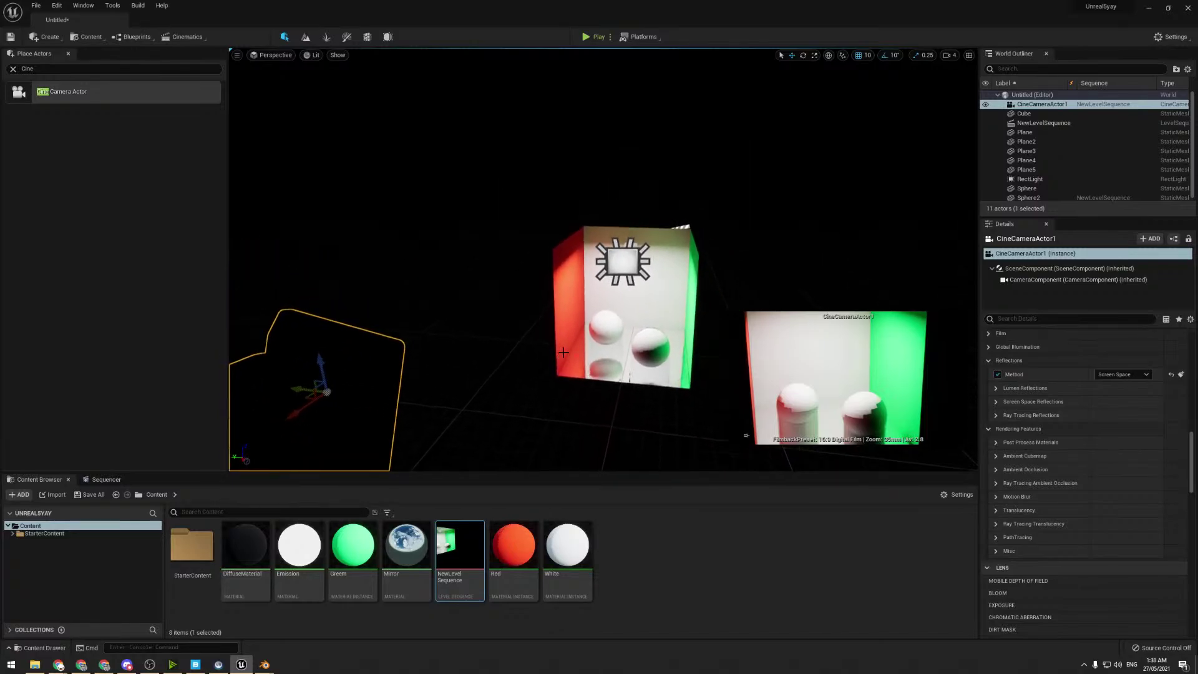
right_click_drag(562, 352, 562, 356)
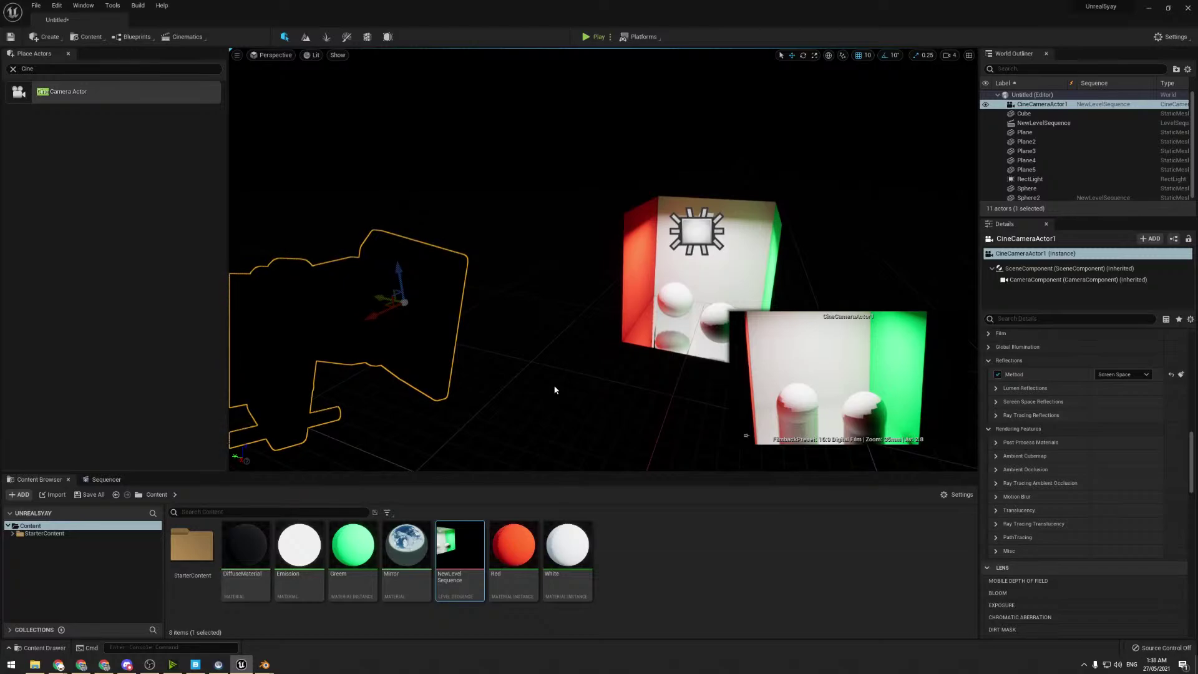
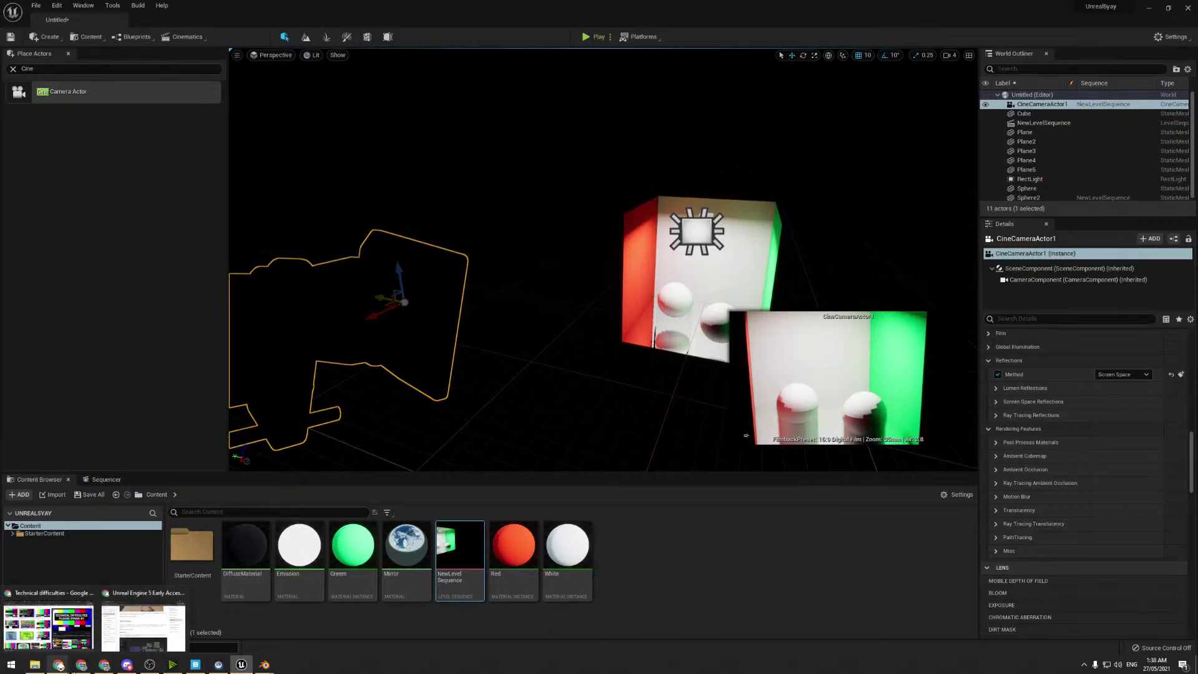
- Switch to the browser, skim the Unreal Engine 5 Early Access Release Notes from Audio Features onward and back to the beginning, and minimize it
mouse_move(87, 667)
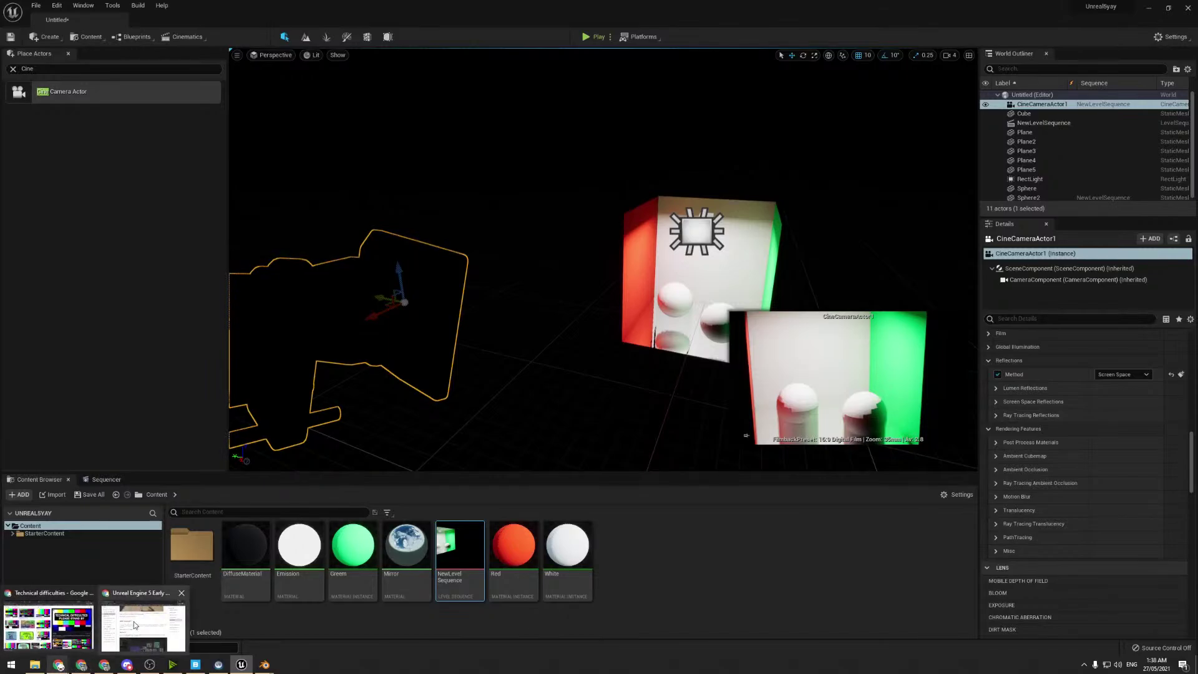
left_click(62, 621)
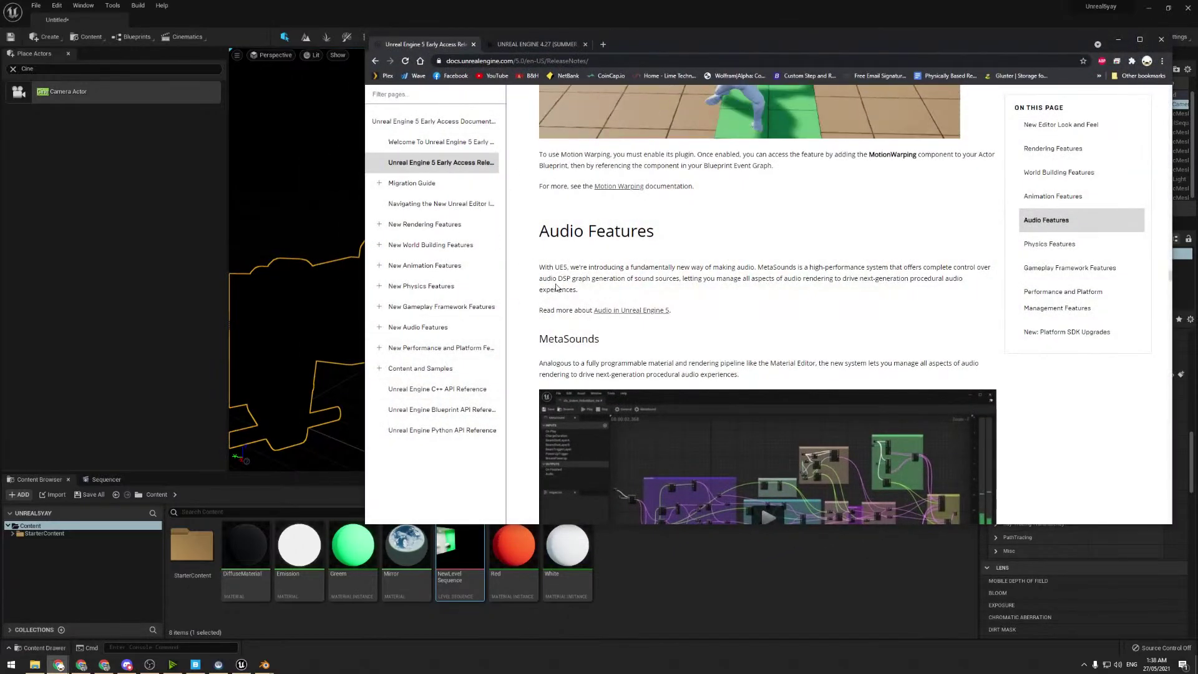
scroll(408, 292, "up", 5)
scroll(624, 289, "down", 15)
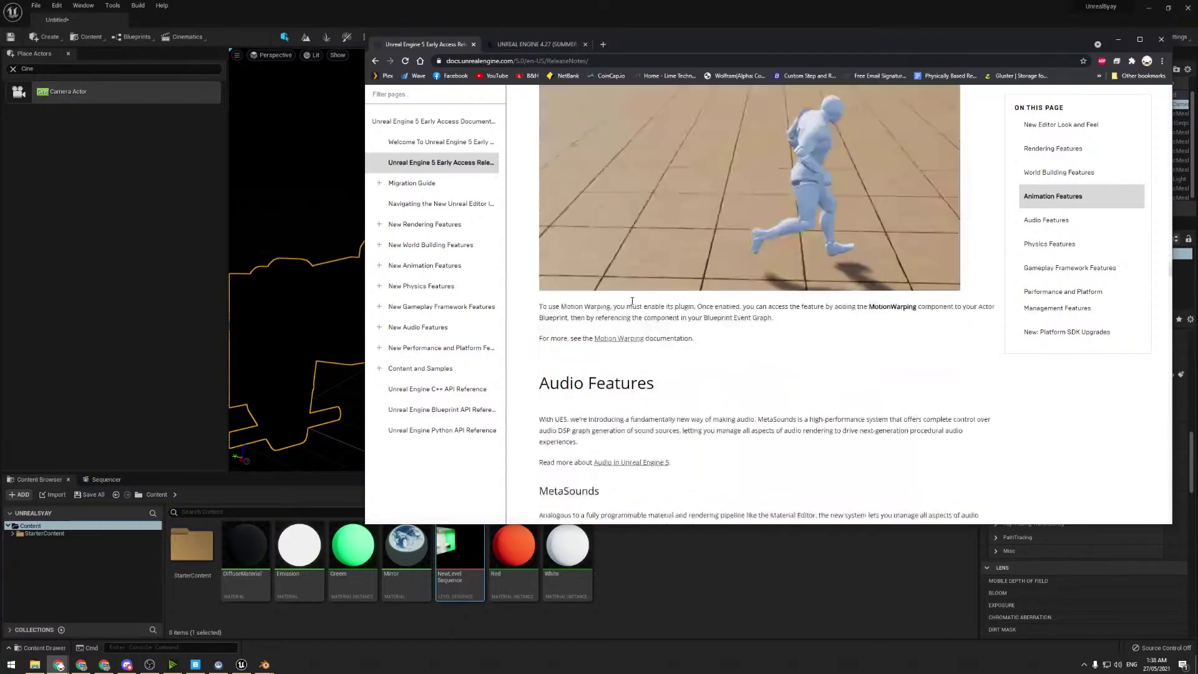
scroll(623, 289, "down", 20)
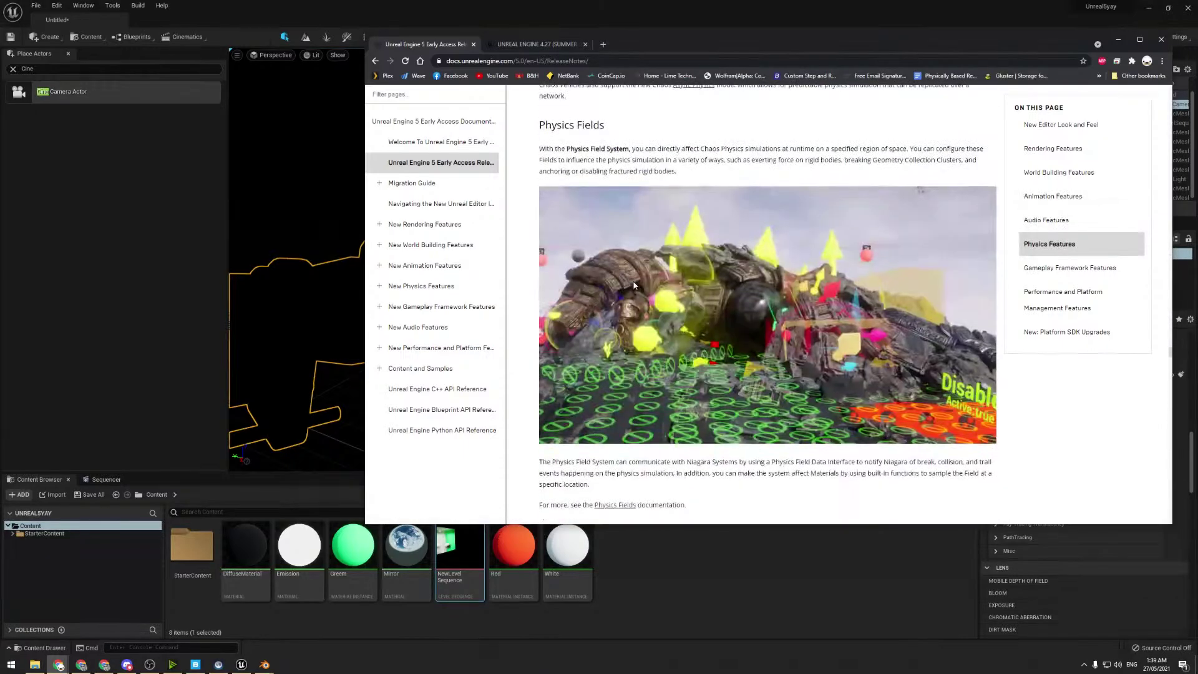
scroll(641, 269, "down", 20)
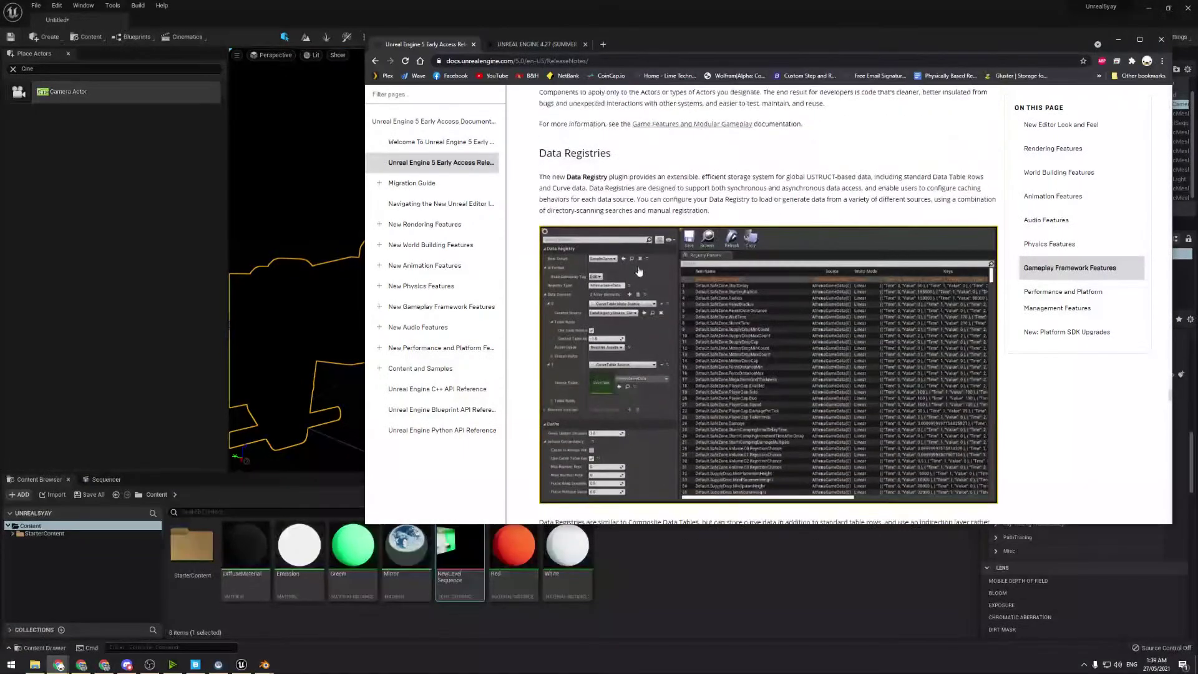
scroll(637, 269, "down", 20)
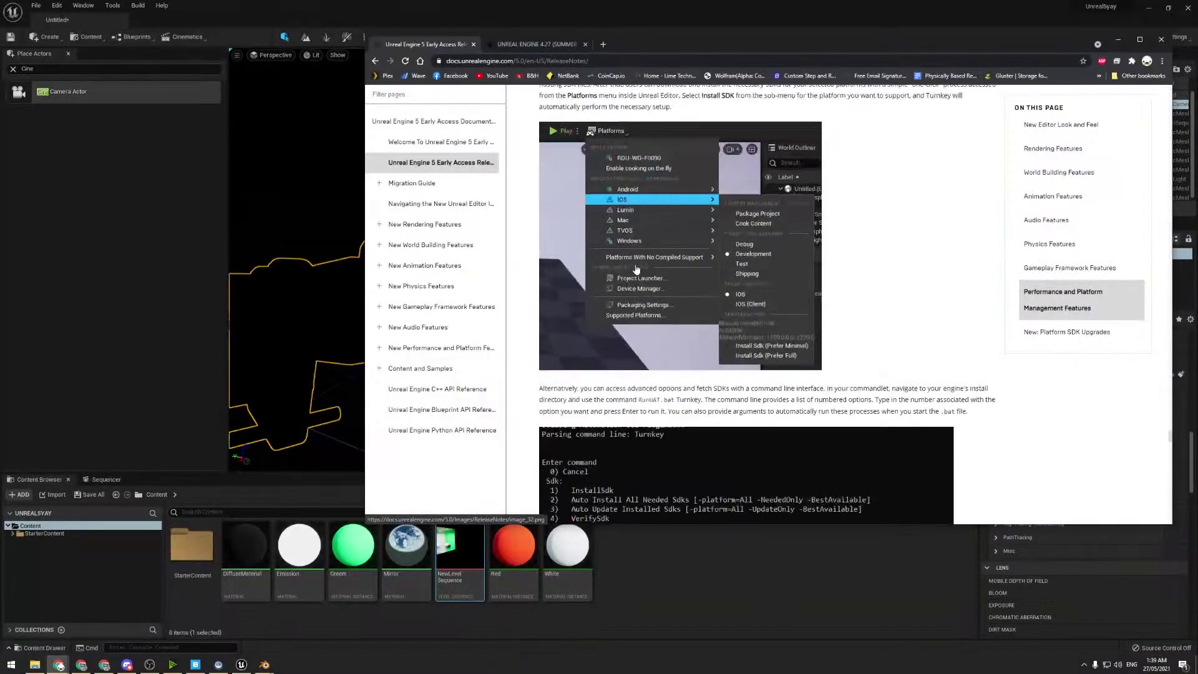
scroll(636, 266, "down", 20)
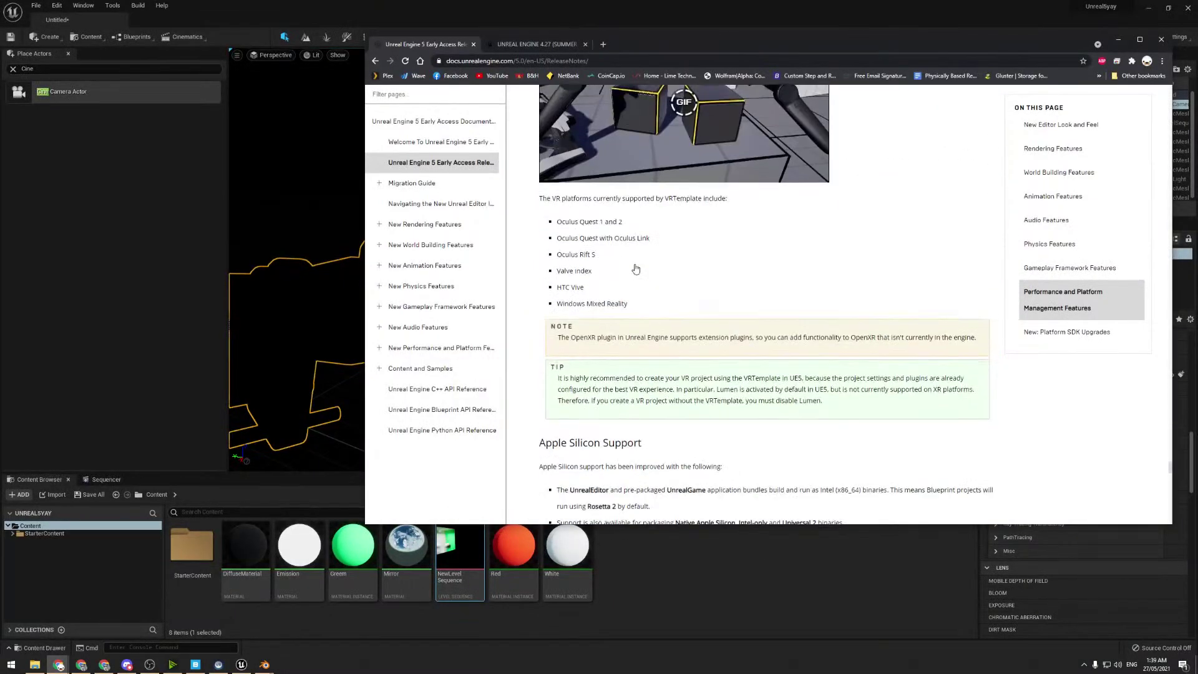
scroll(636, 267, "down", 10)
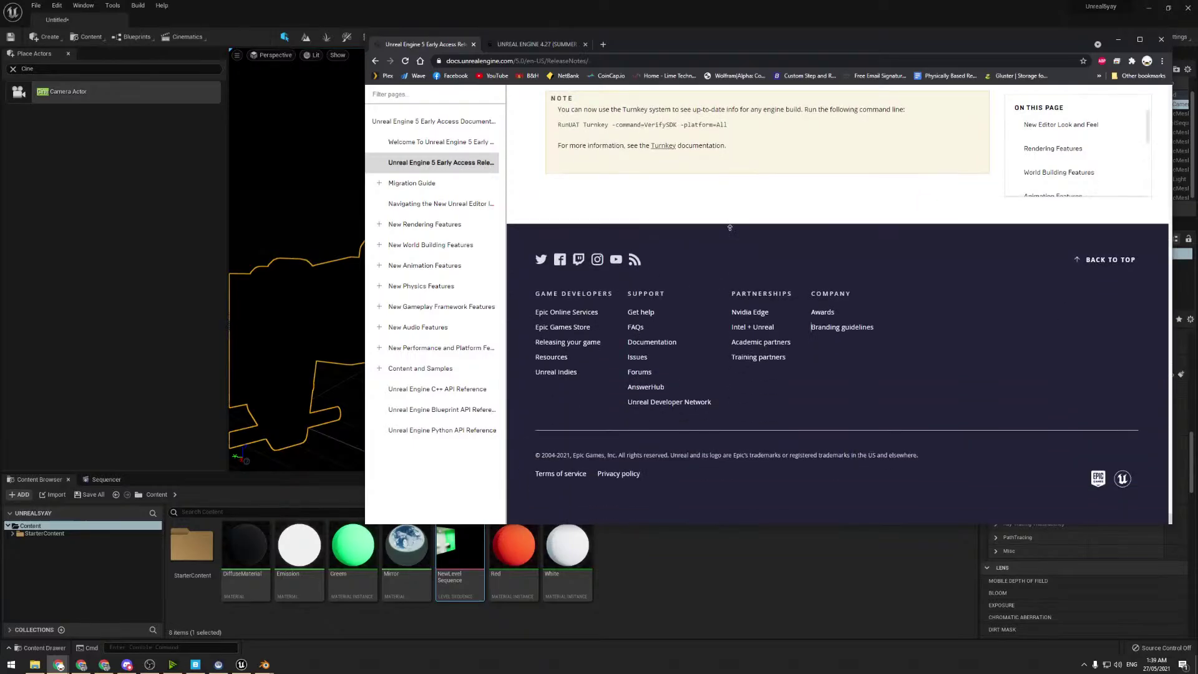
scroll(728, 224, "up", 20)
scroll(722, 166, "up", 20)
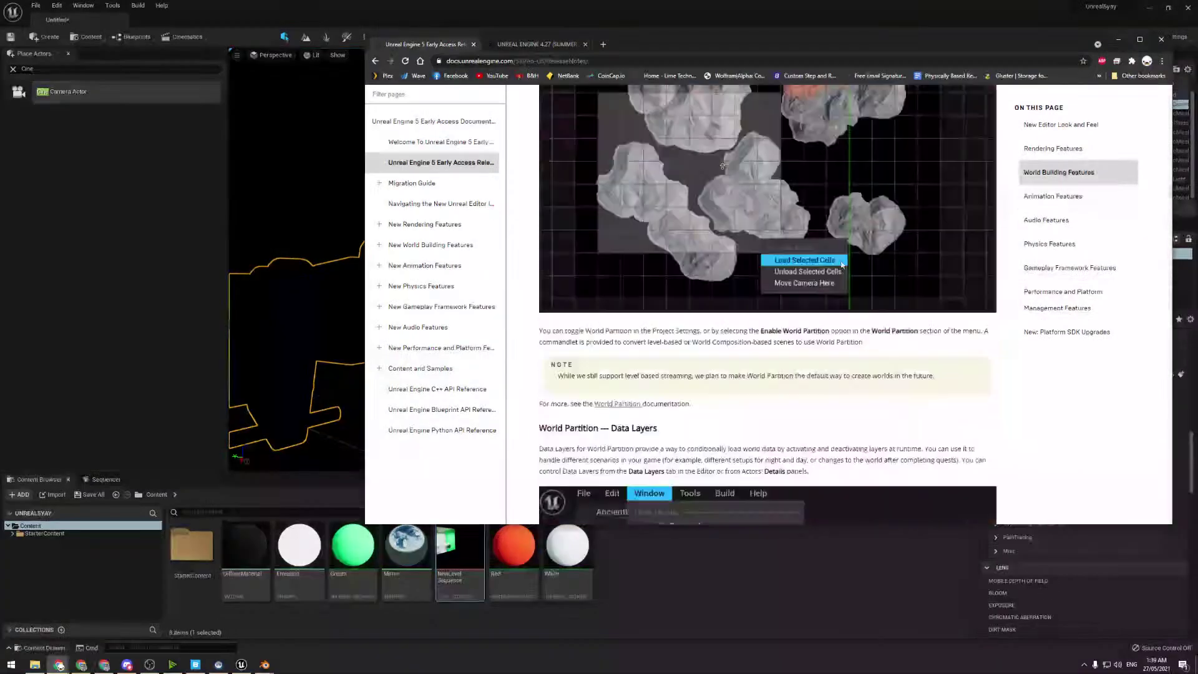
scroll(804, 235, "up", 10)
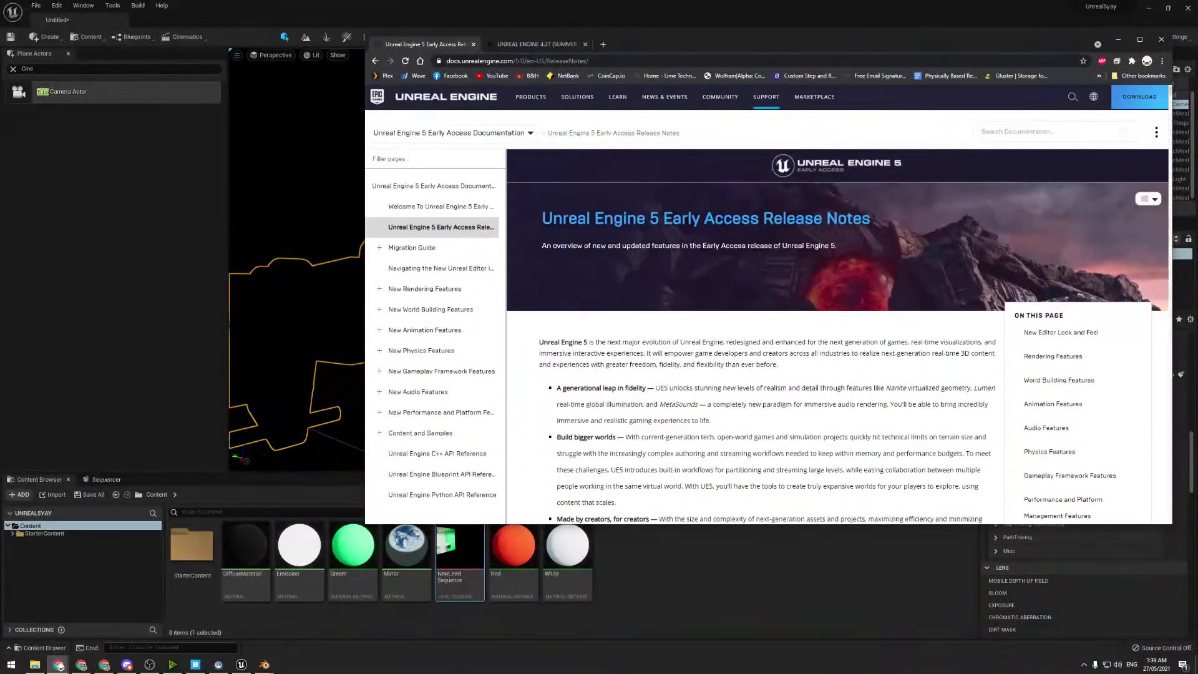
left_click(1118, 40)
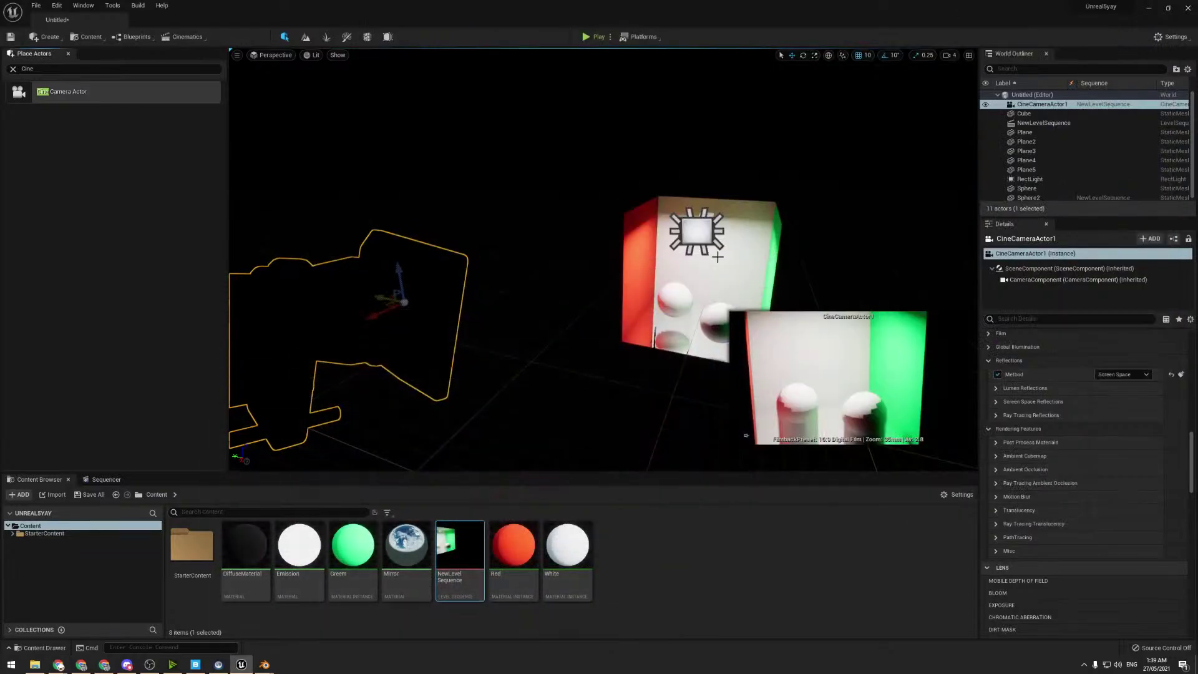
- Close the Unreal editor without saving the Untitled level
left_click(44, 7)
mouse_move(162, 6)
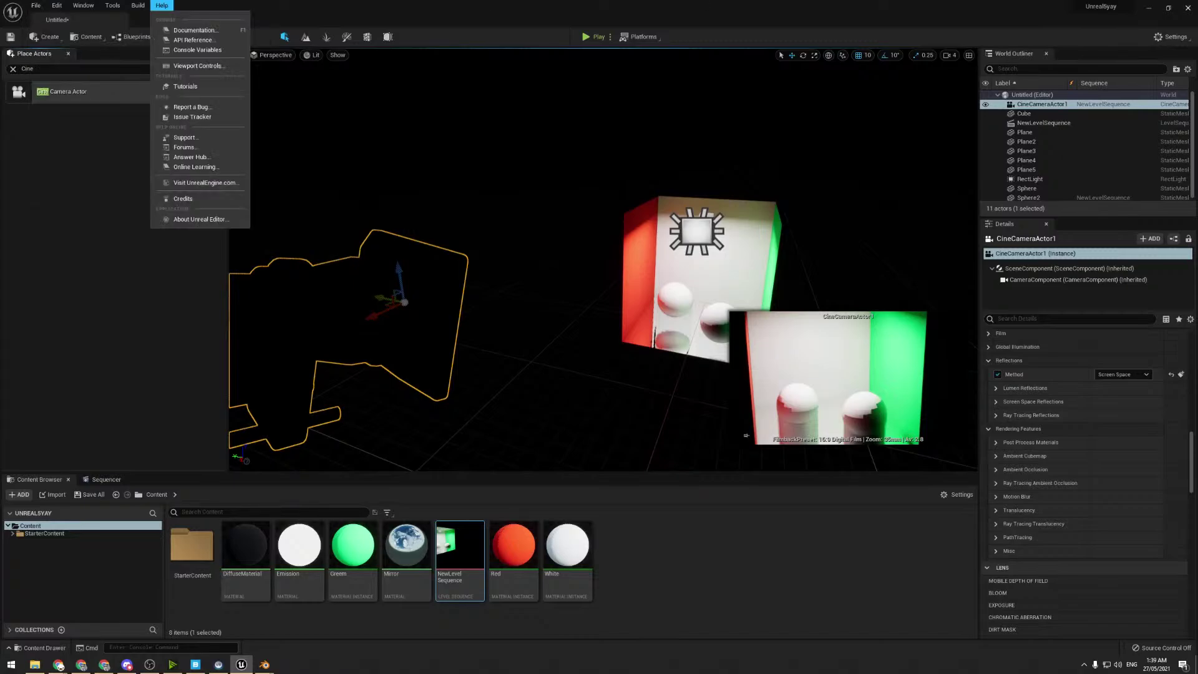
left_click(1186, 9)
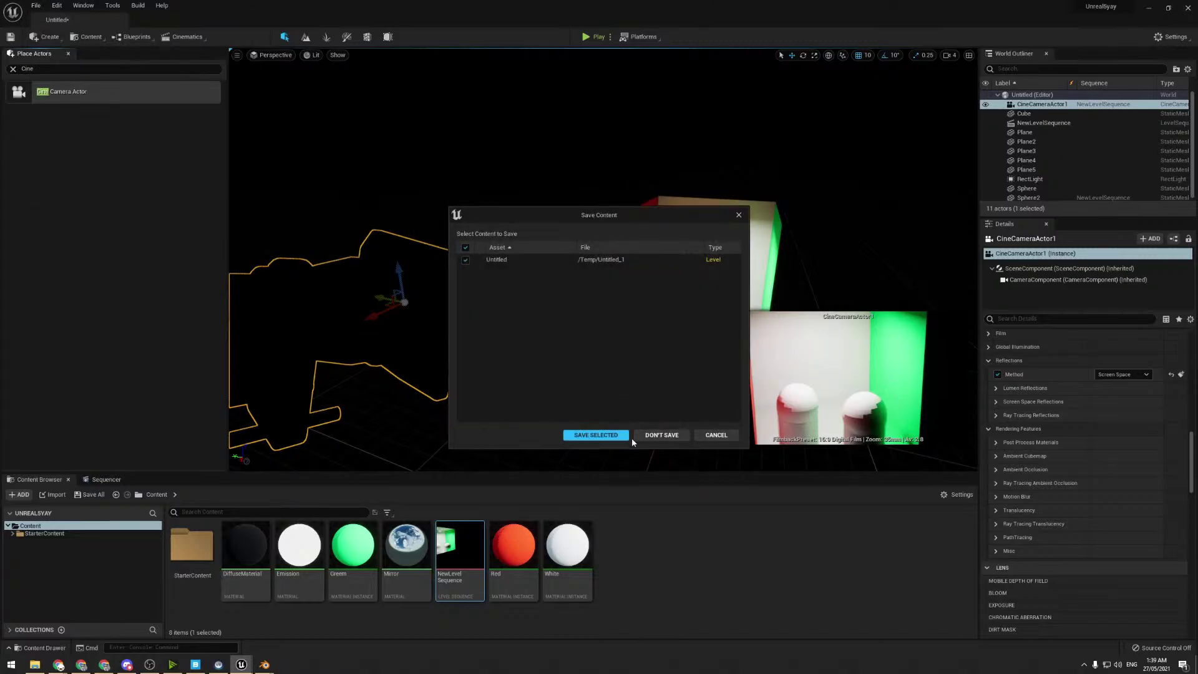
left_click(639, 435)
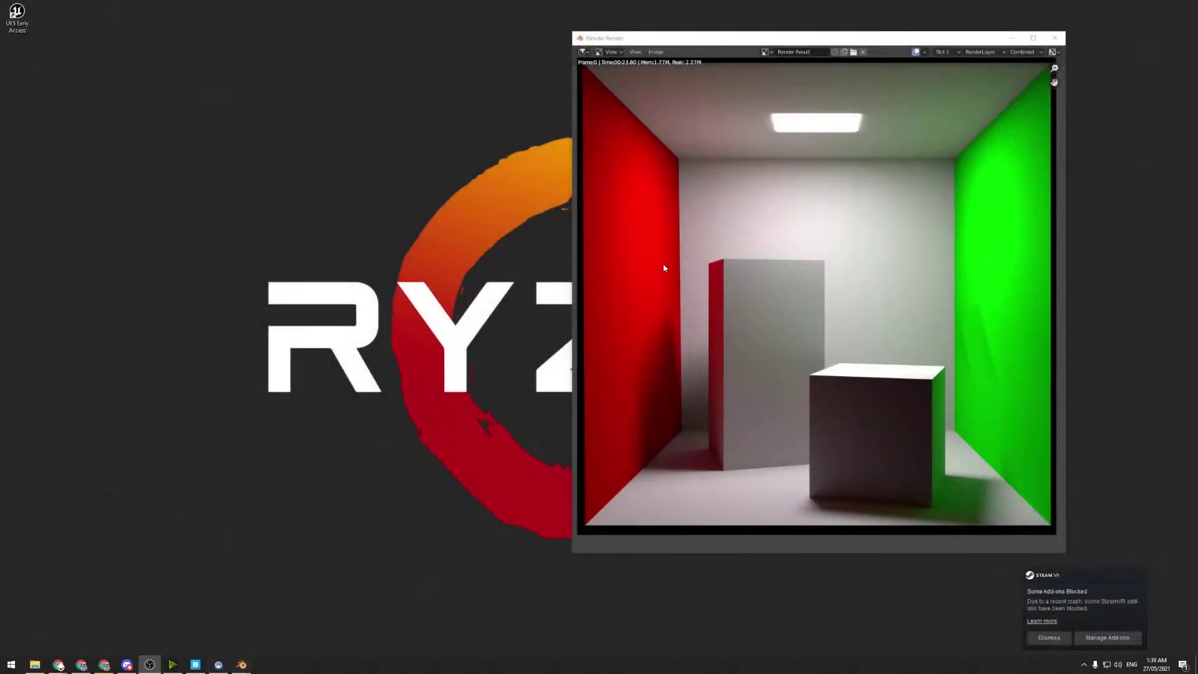
- Close the Blender render window and dismiss the SteamVR initialization error
left_click(1056, 38)
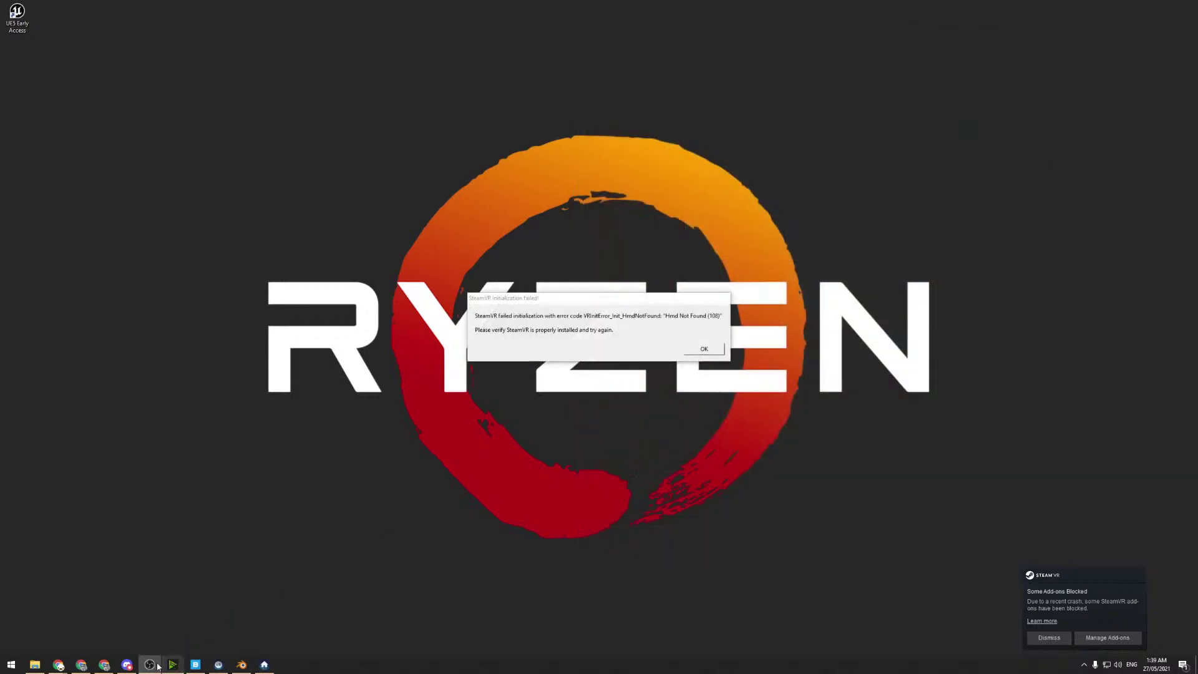
left_click(708, 352)
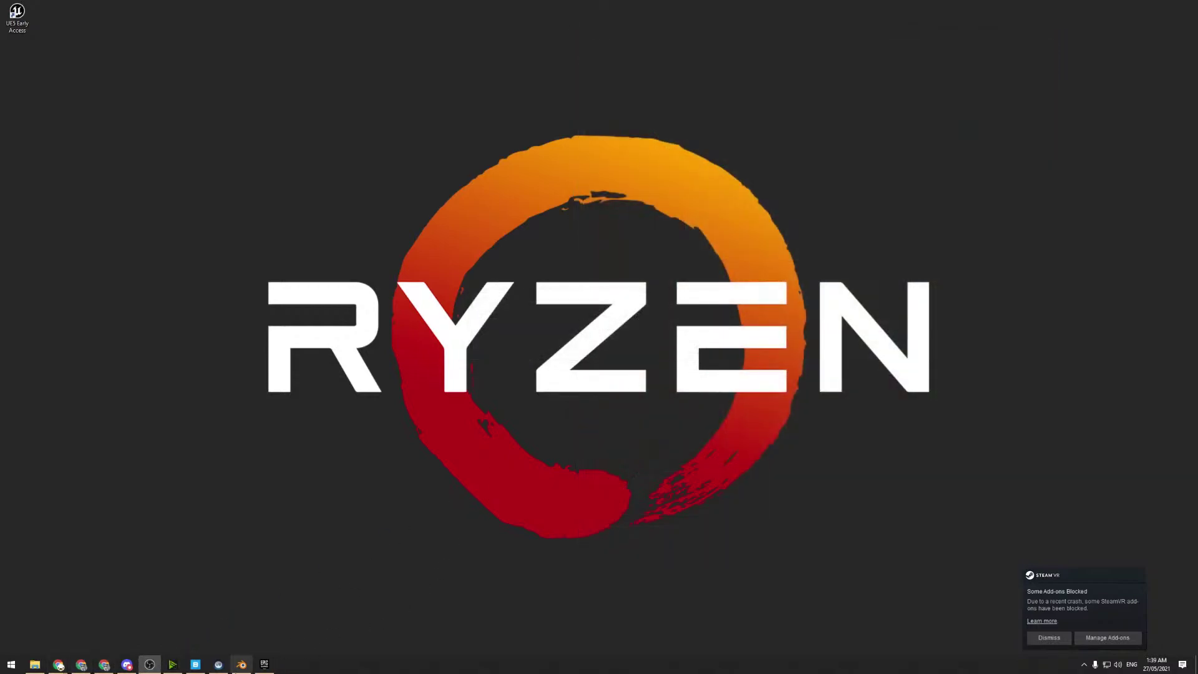
- Switch to the Epic Games Launcher and open the Unreal Engine library of installed engine versions and projects
left_click(262, 665)
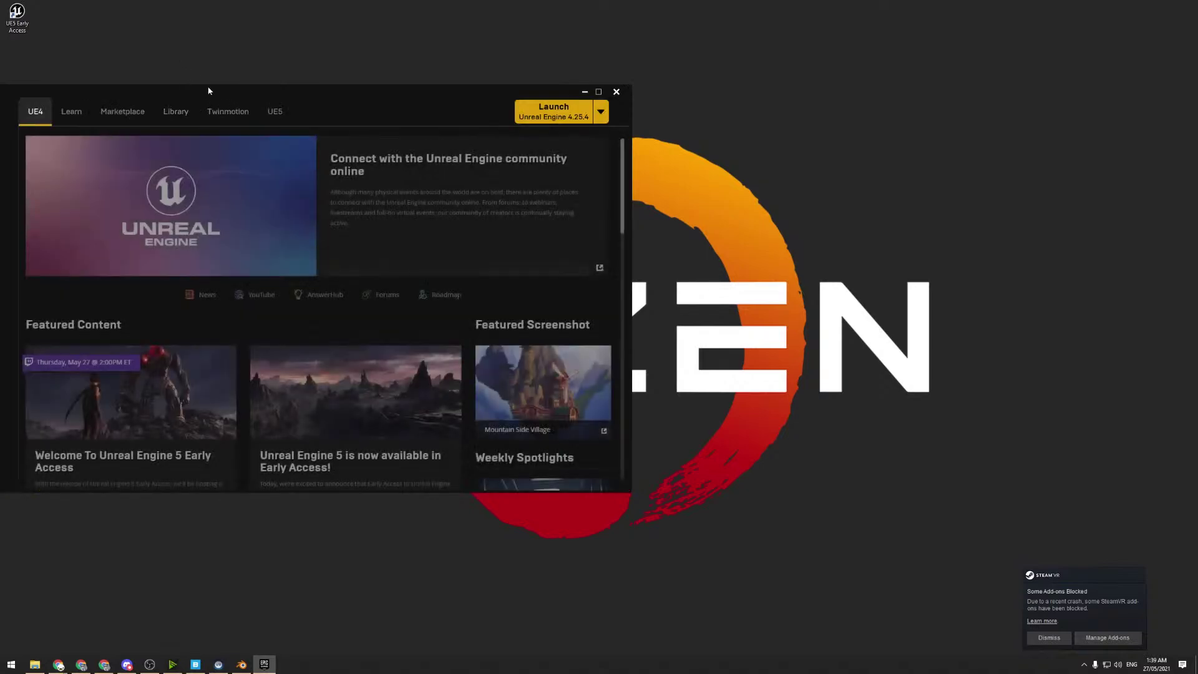
left_click_drag(284, 102, 321, 106)
left_click(279, 125)
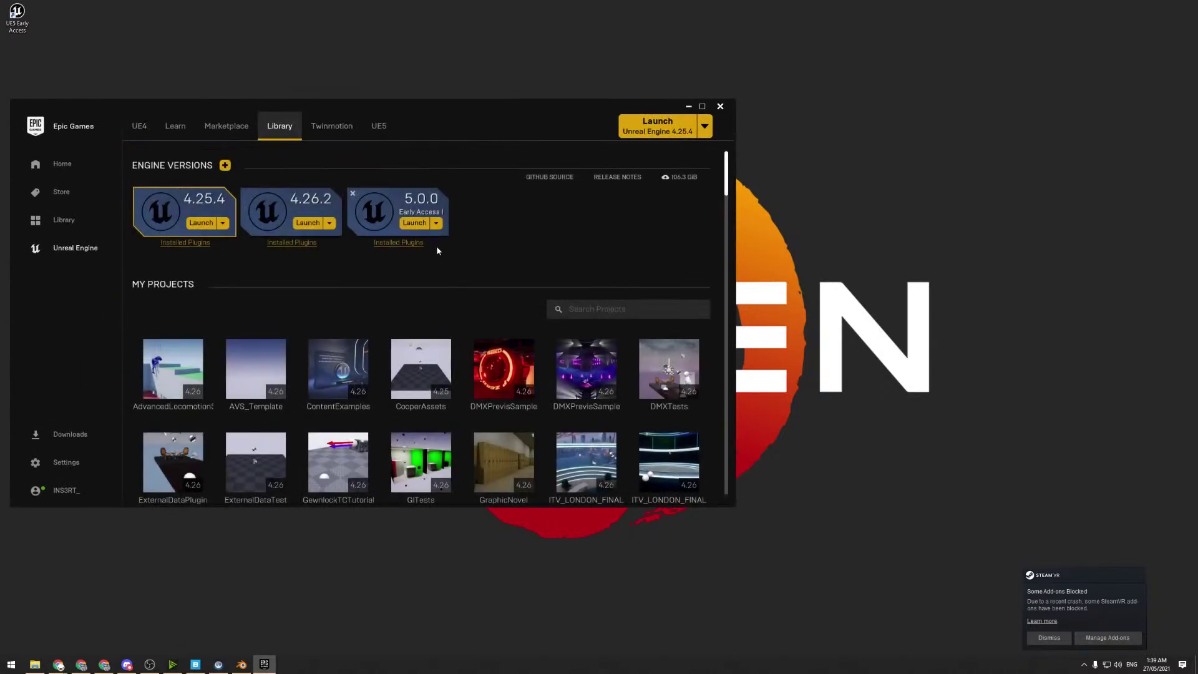